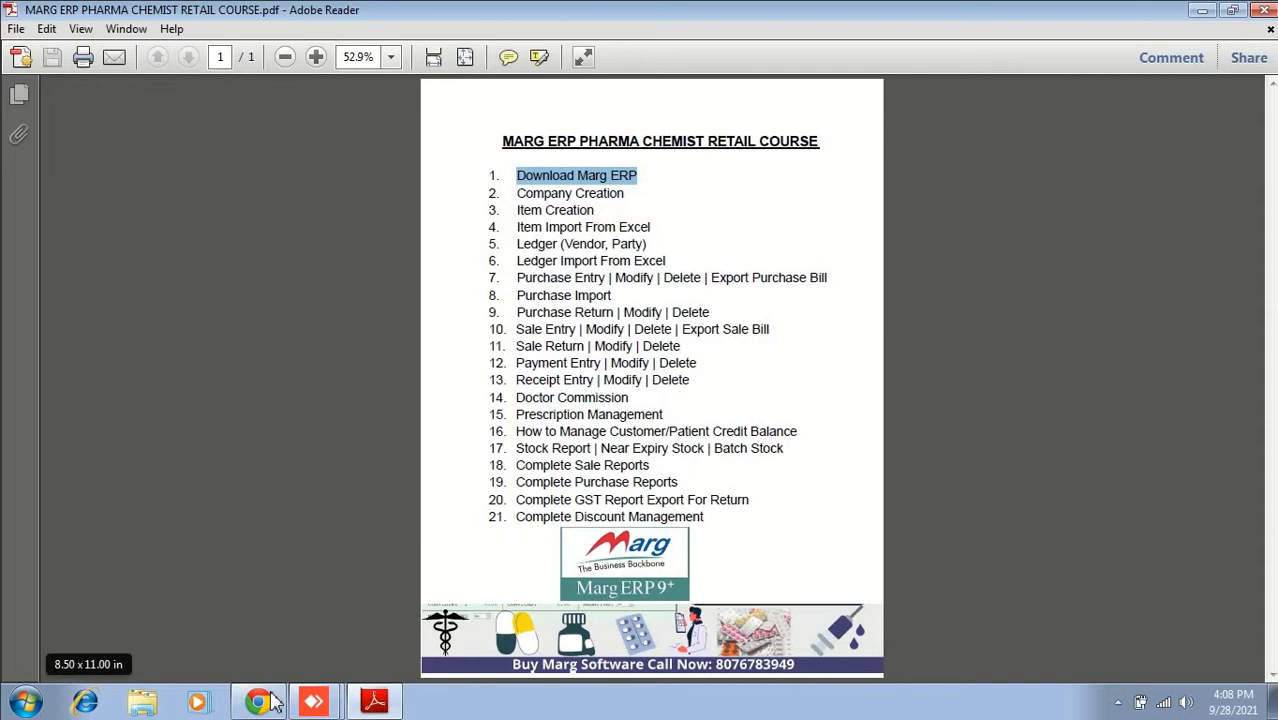
Step: Leave the course PDF for Chrome's Marg ERP downloads page, select its address, and start a new tab
{"action": "left_click", "coordinate": [276, 700]}
{"action": "left_click_drag", "start_coordinate": [132, 41], "coordinate": [380, 44]}
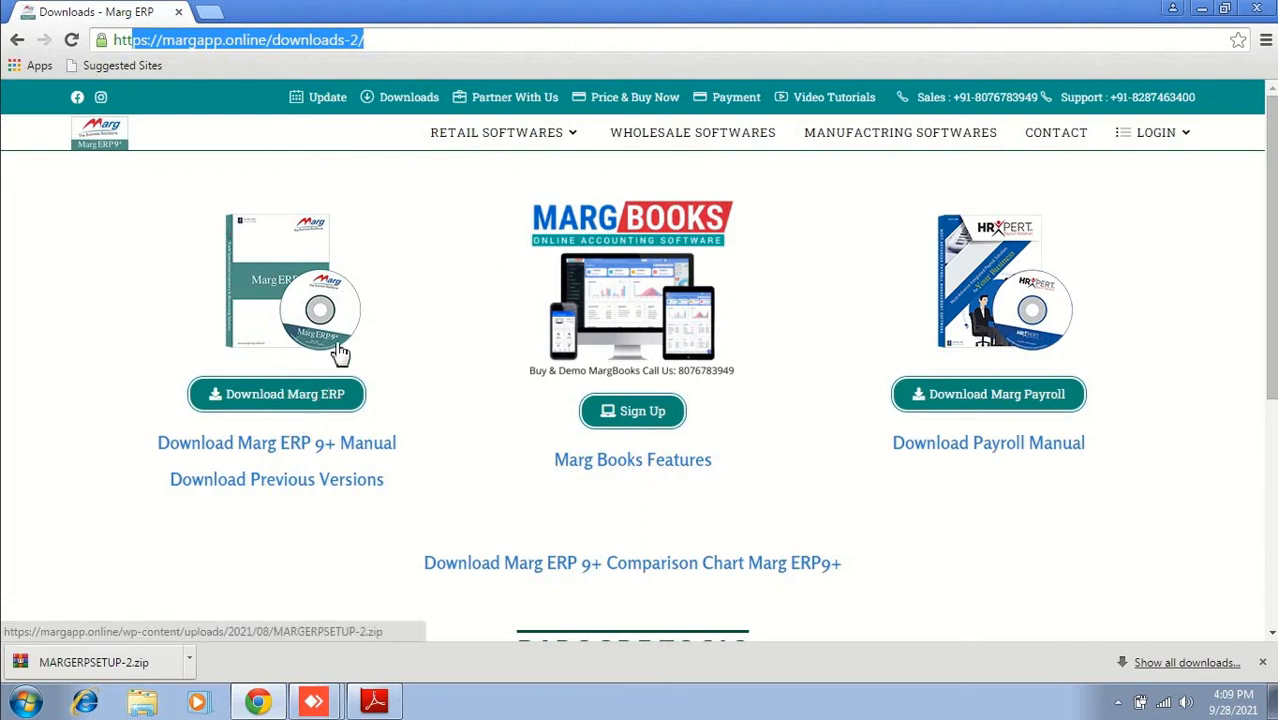
{"action": "left_click", "coordinate": [212, 13]}
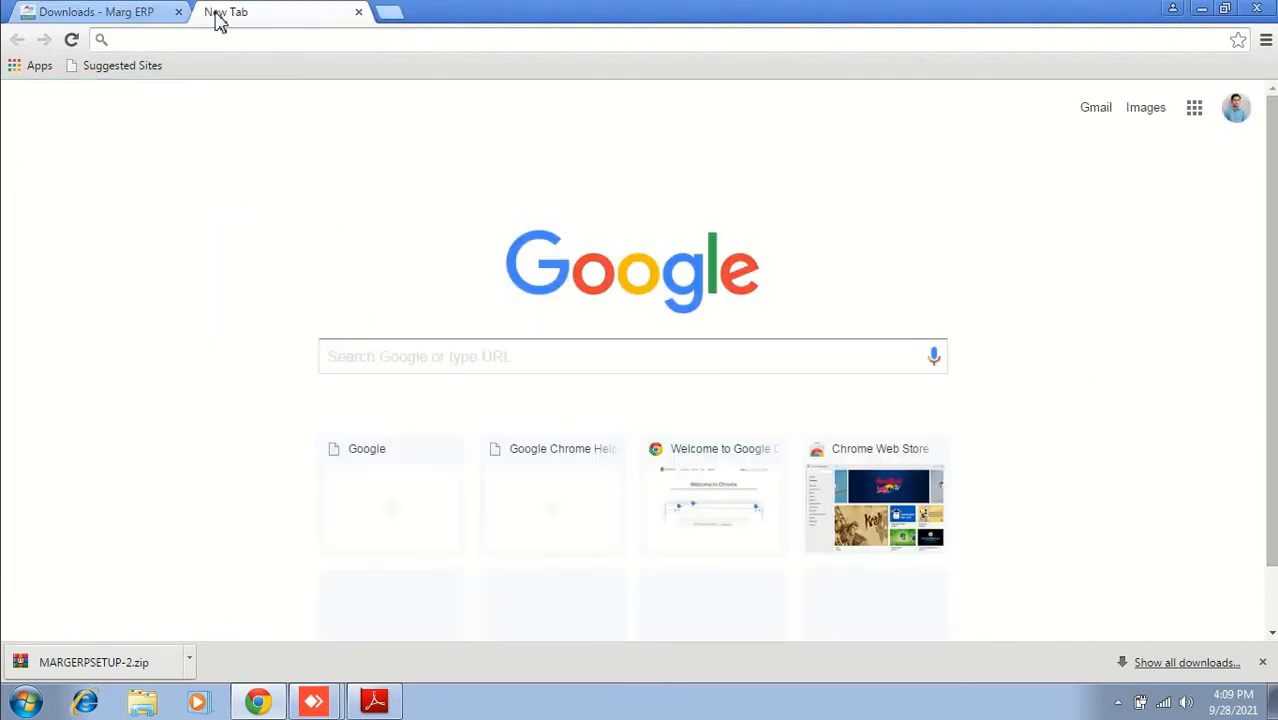
Step: Search Google for 'marg erp' in the new tab and open the margcompusoft.com Download Softwares result
{"action": "type", "text": "google.co=1632825551617"}
{"action": "key", "text": "Return"}
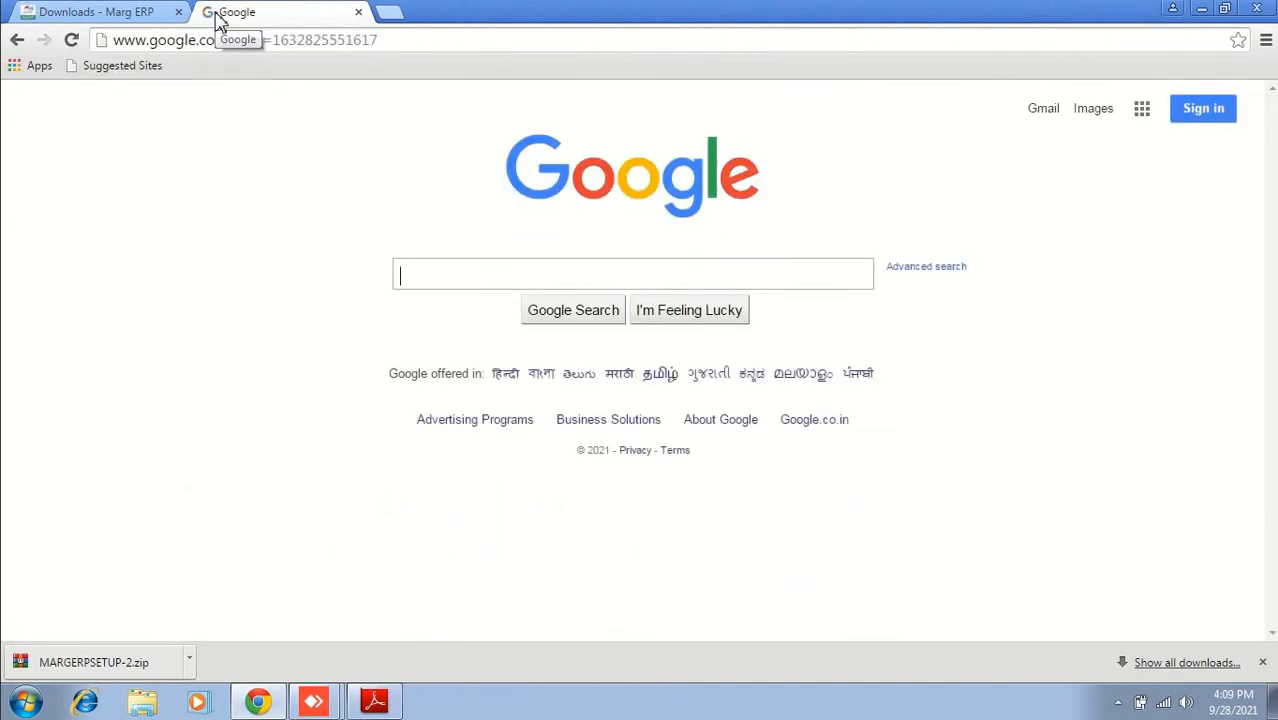
{"action": "type", "text": "marg erp"}
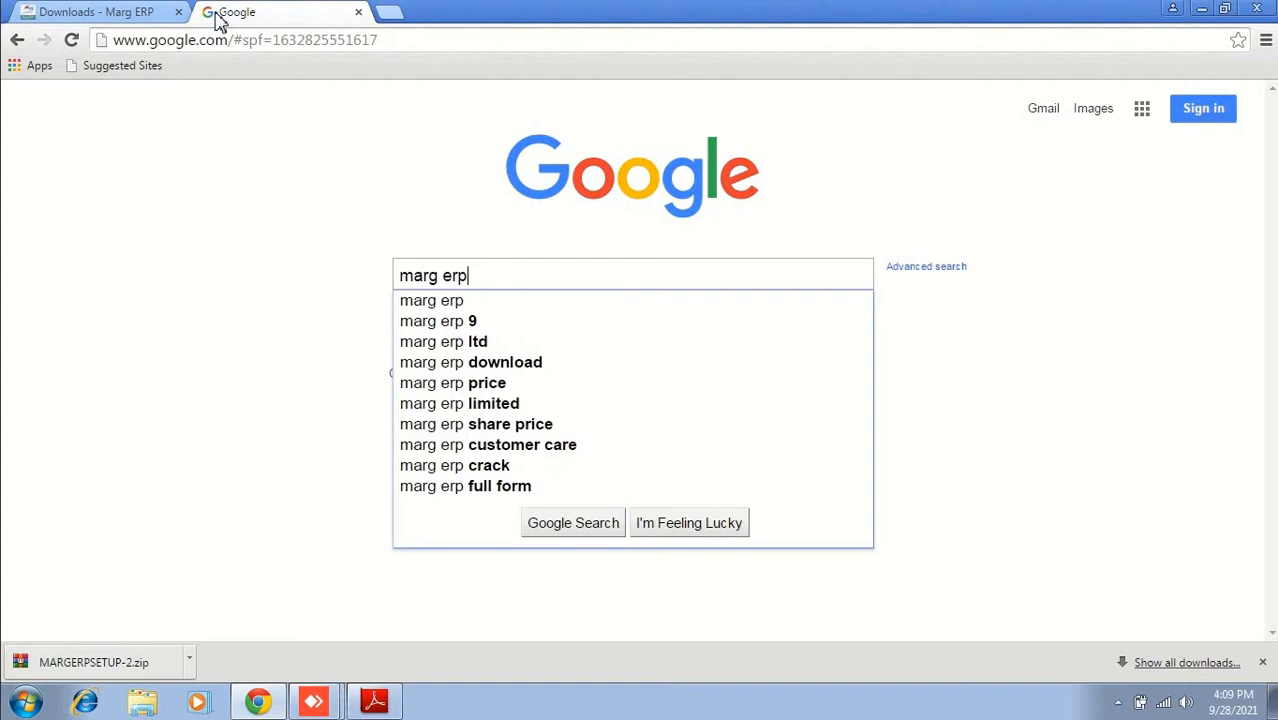
{"action": "key", "text": "Return"}
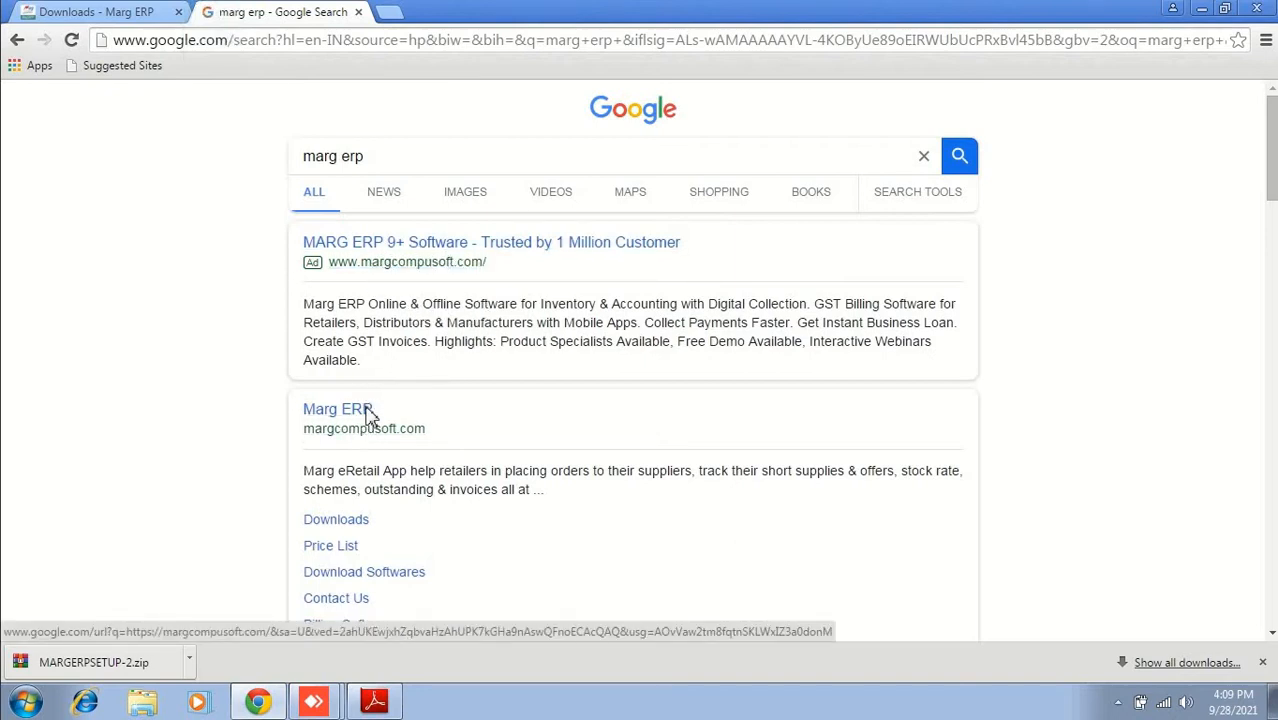
{"action": "left_click", "coordinate": [356, 412]}
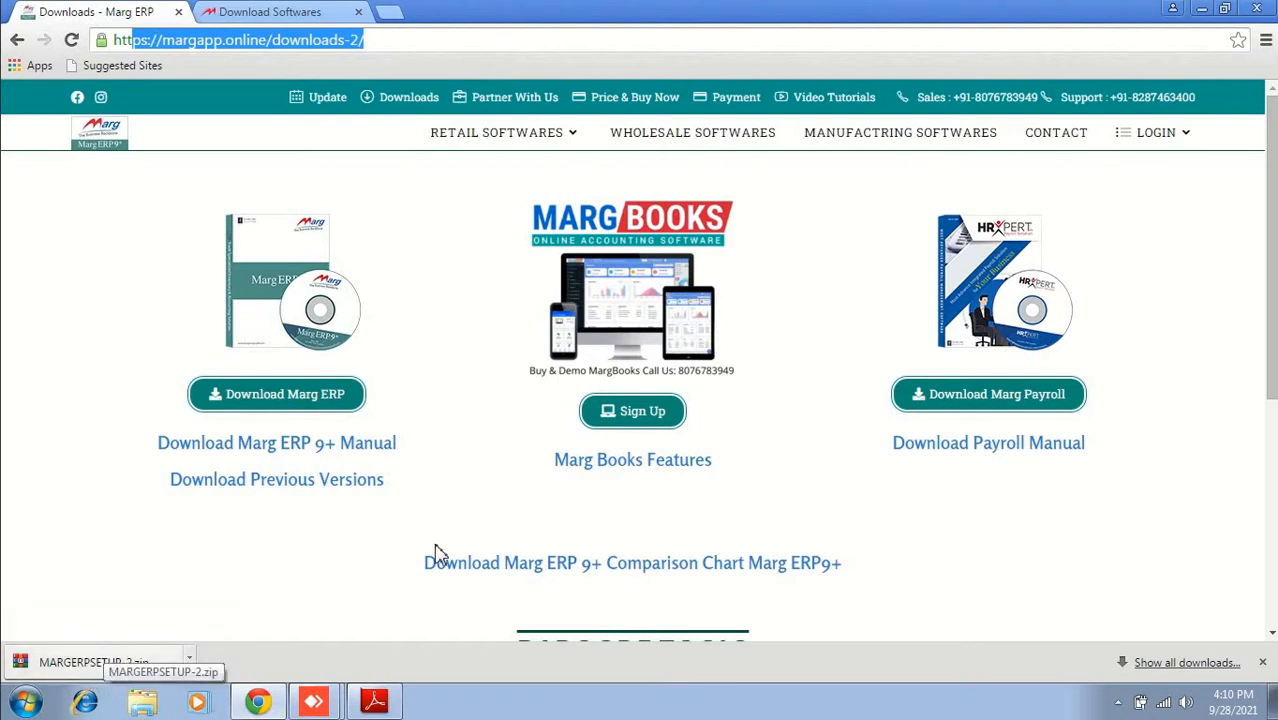
Step: Open MARGERPSETUP-2.zip in WinRAR and run MARGERPSETUP.exe, allowing it through UAC
{"action": "left_click", "coordinate": [63, 668]}
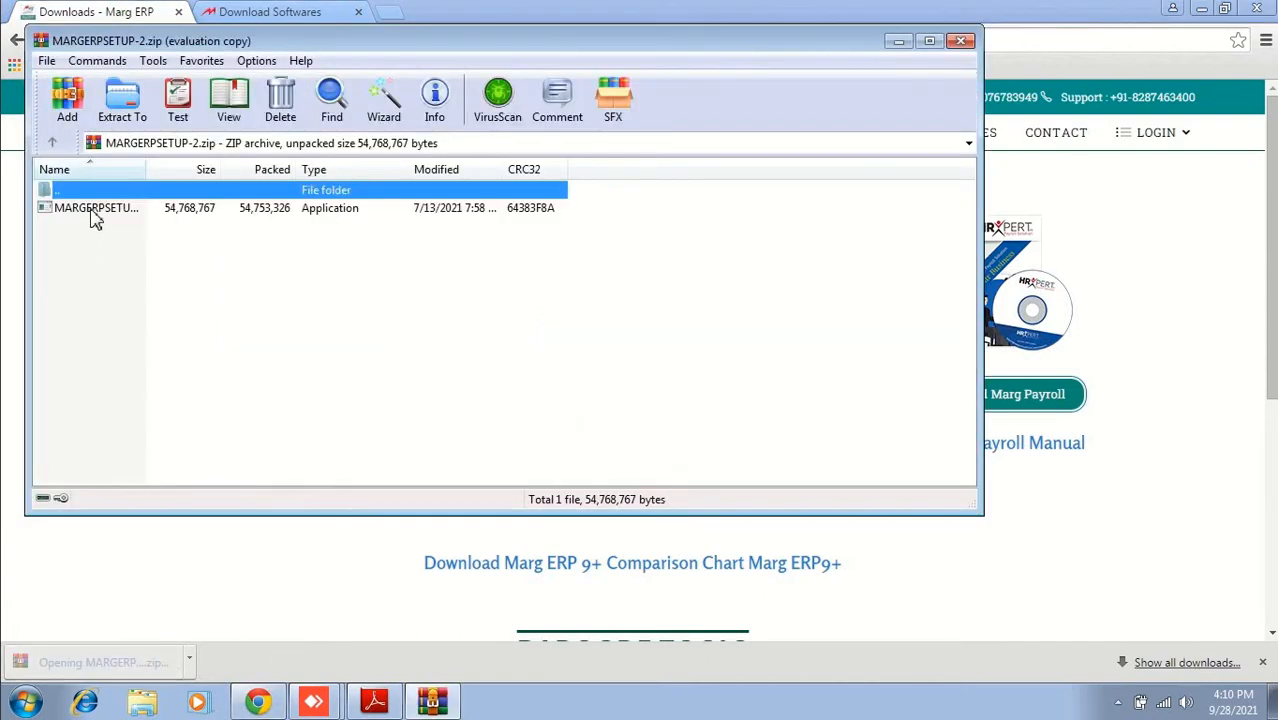
{"action": "left_click", "coordinate": [94, 218]}
{"action": "double_click", "coordinate": [94, 218]}
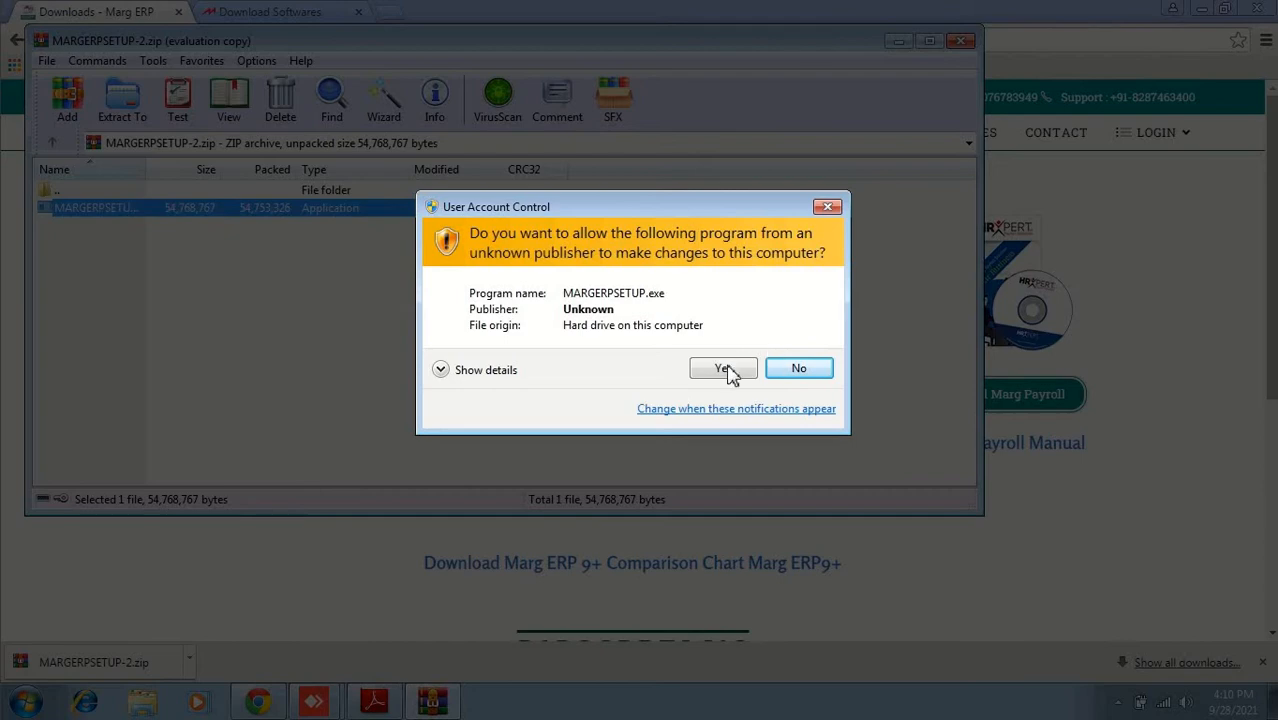
{"action": "left_click", "coordinate": [724, 369]}
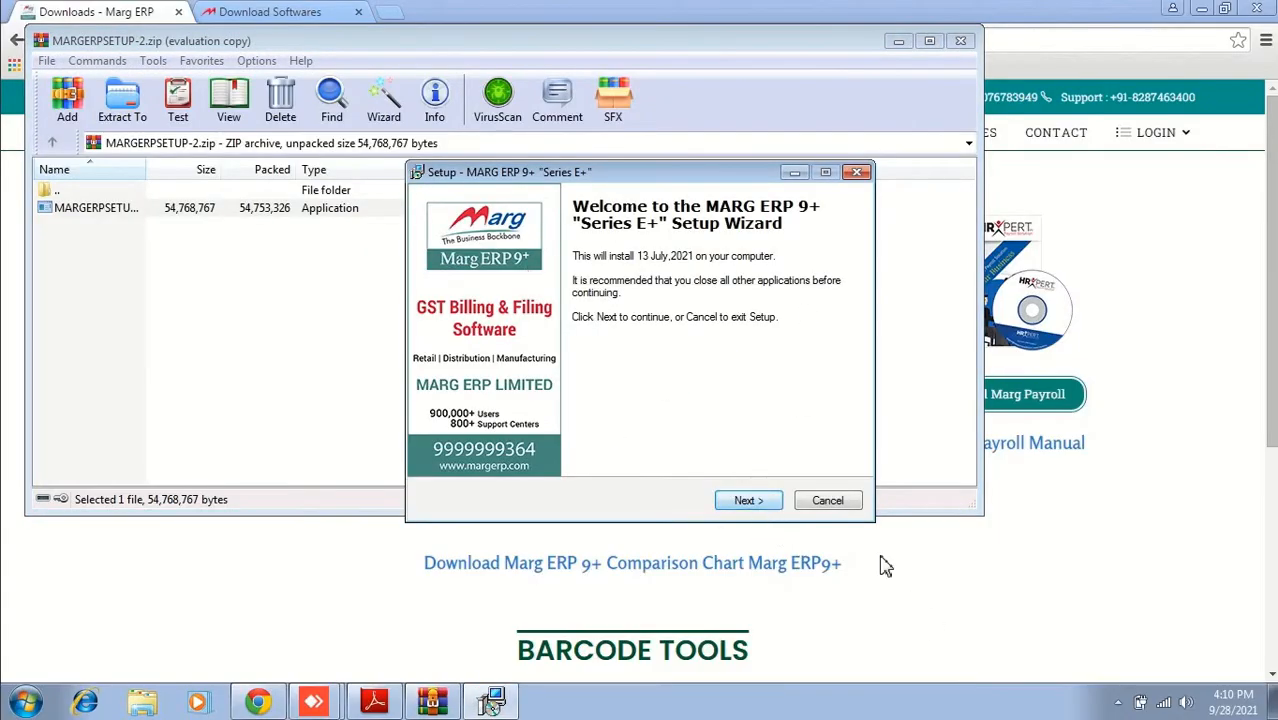
Step: Accept the MARG ERP 9+ licence agreement and advance to the destination folder page
{"action": "left_click", "coordinate": [756, 504]}
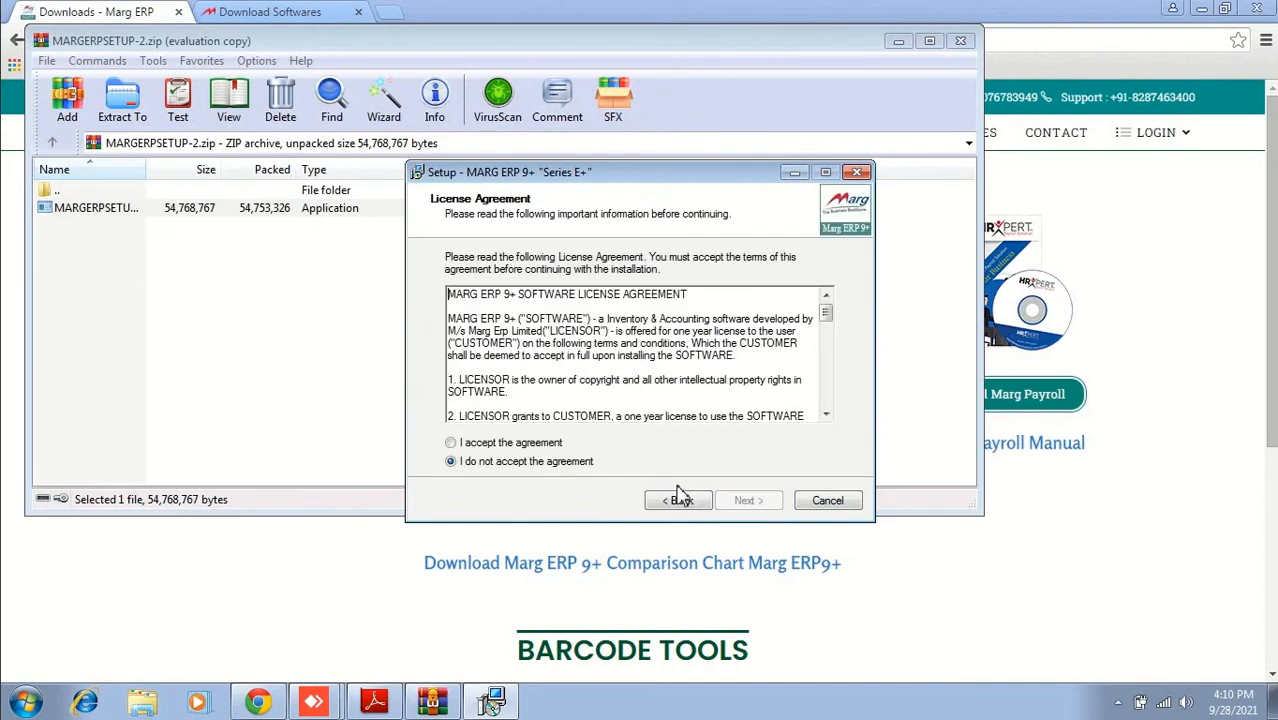
{"action": "left_click", "coordinate": [514, 445]}
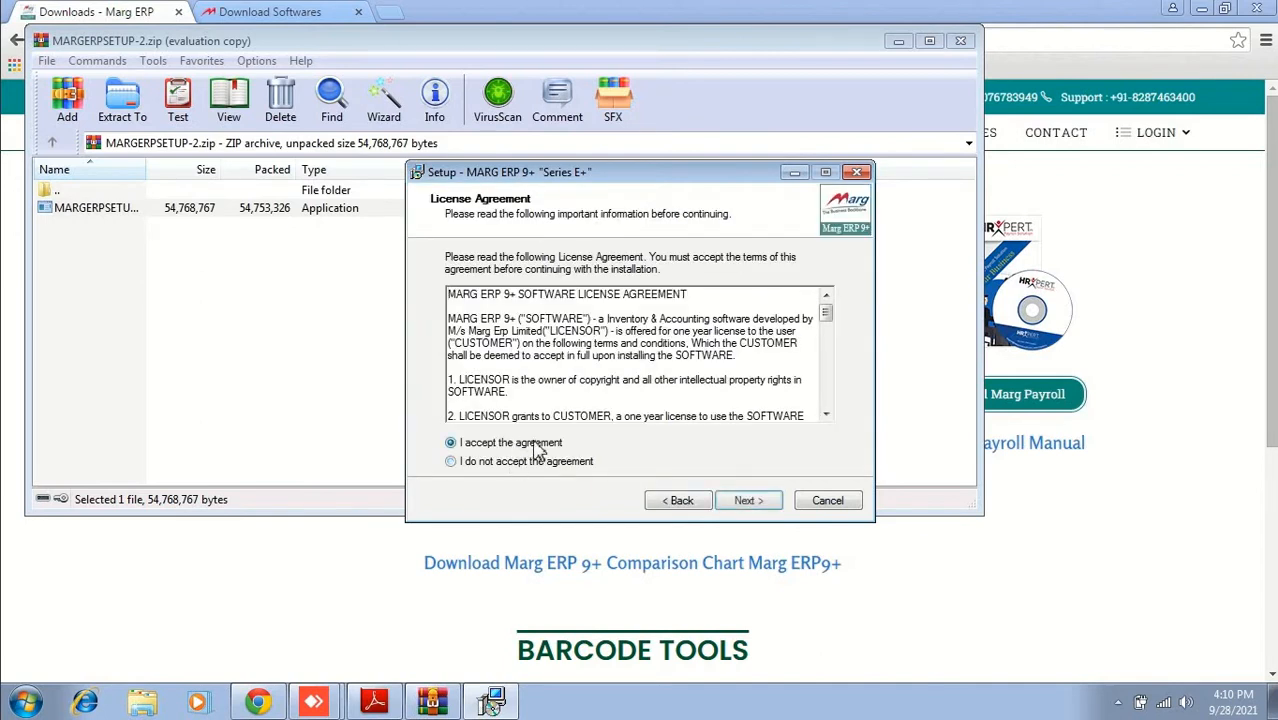
{"action": "left_click", "coordinate": [768, 503]}
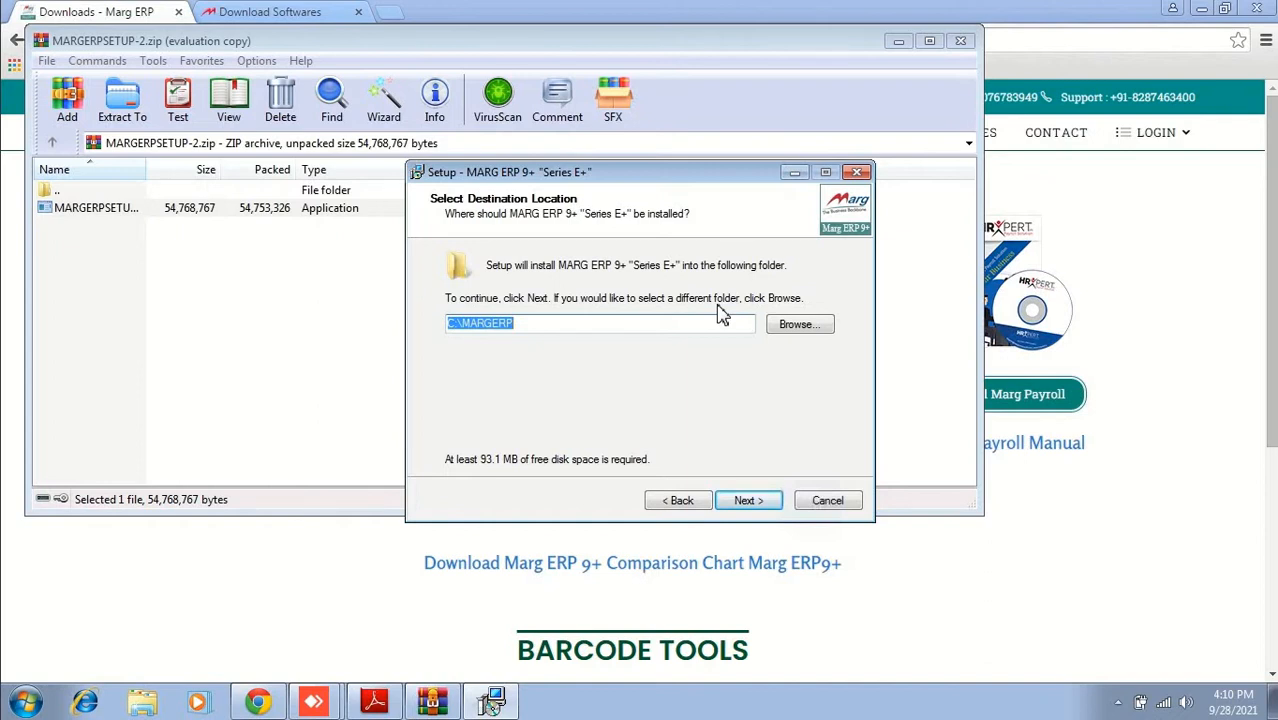
Step: Change the install folder from C:\MARGERP to D:\MARGERP, answering No to the Folder Exists prompt
{"action": "left_click", "coordinate": [817, 330]}
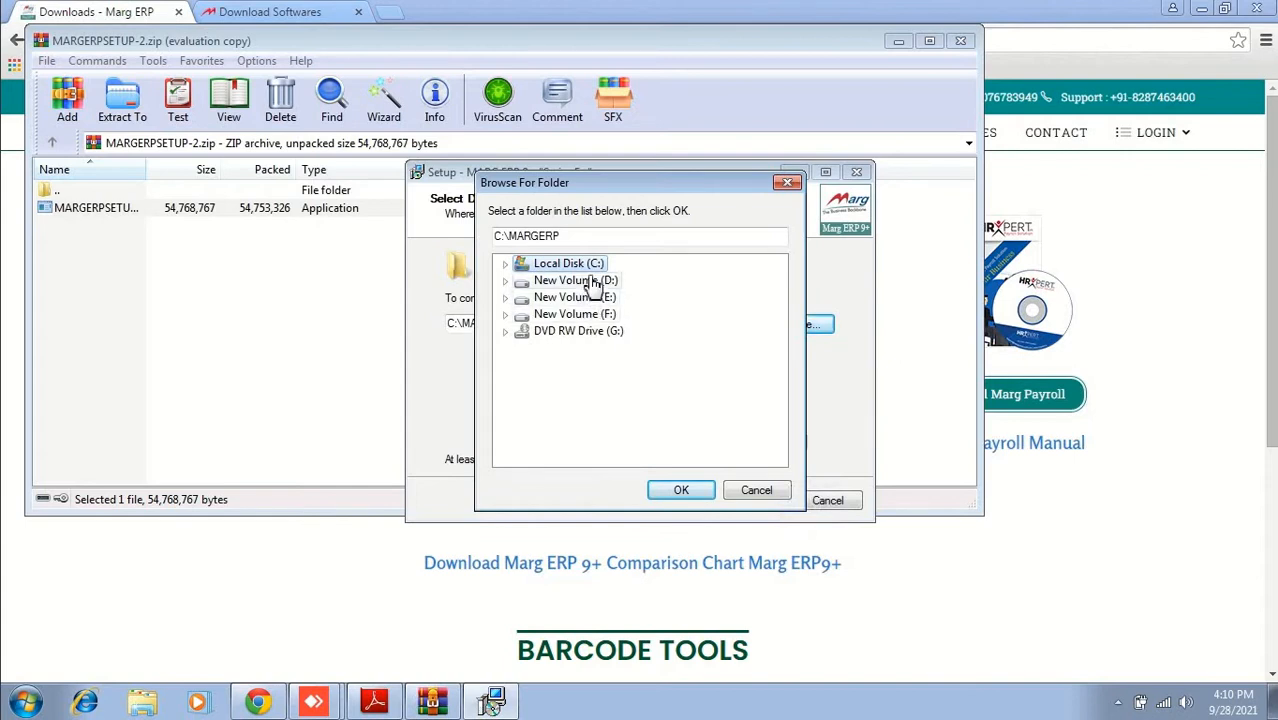
{"action": "left_click", "coordinate": [590, 281]}
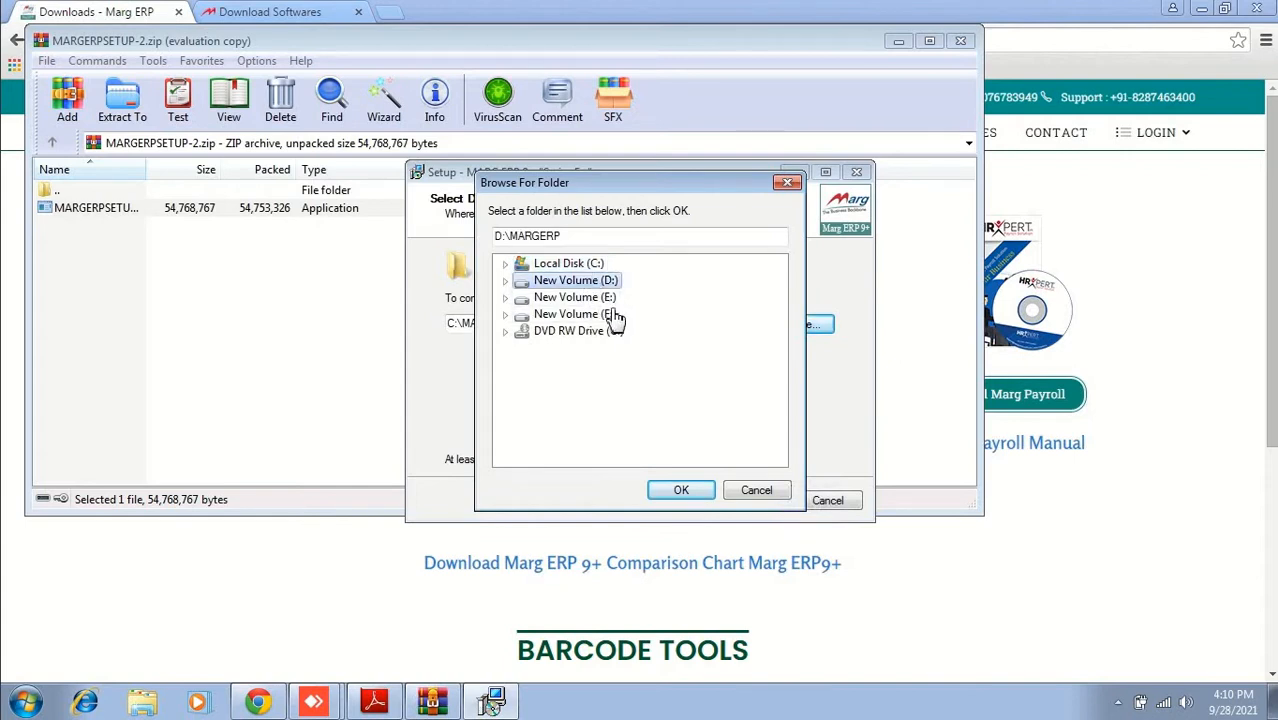
{"action": "left_click", "coordinate": [684, 491]}
{"action": "left_click", "coordinate": [757, 503]}
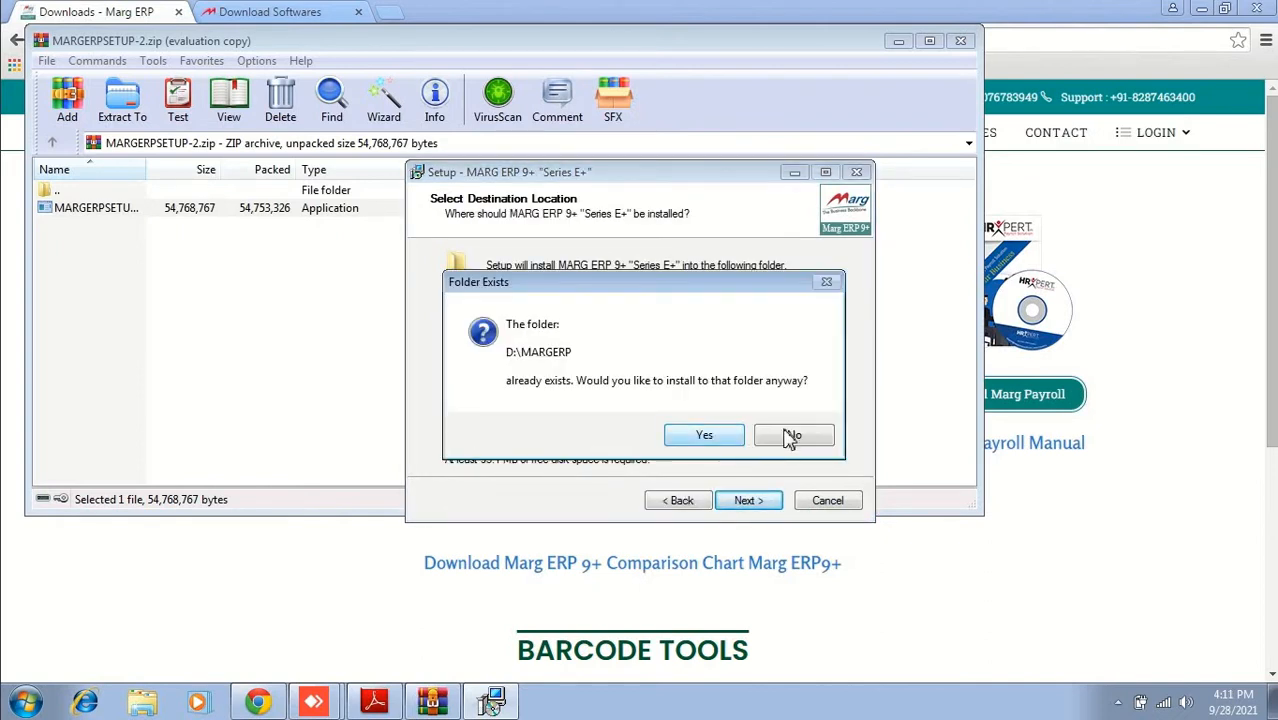
{"action": "left_click", "coordinate": [792, 437]}
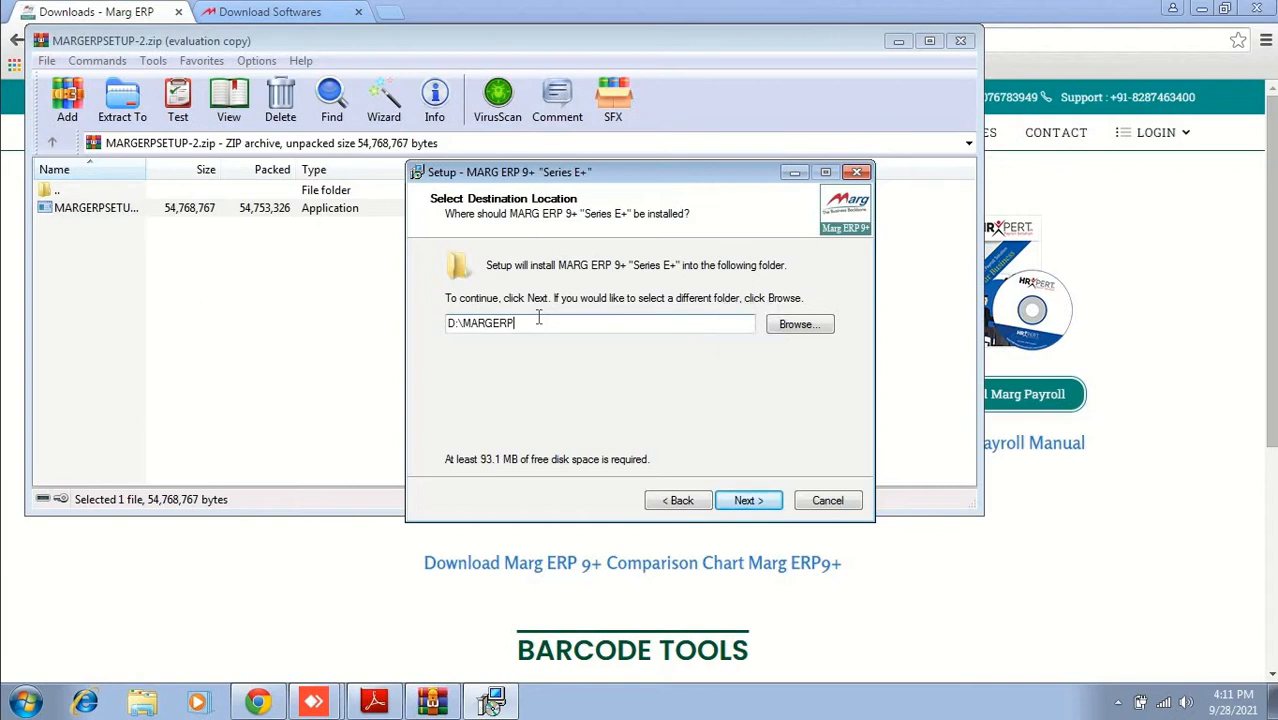
{"action": "left_click", "coordinate": [762, 505]}
Step: Confirm the existing D:\MARGERP folder, keep the desktop icon, install, and finish without launching MARG
{"action": "left_click", "coordinate": [702, 437]}
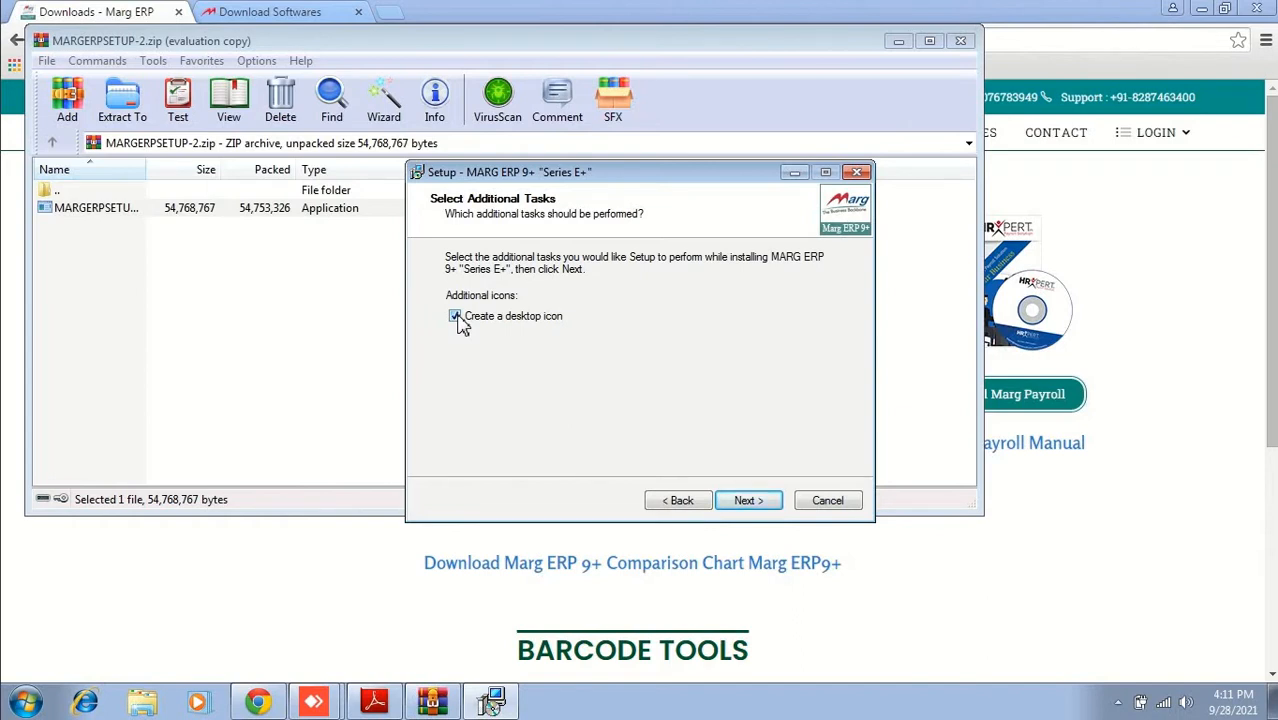
{"action": "left_click", "coordinate": [765, 502]}
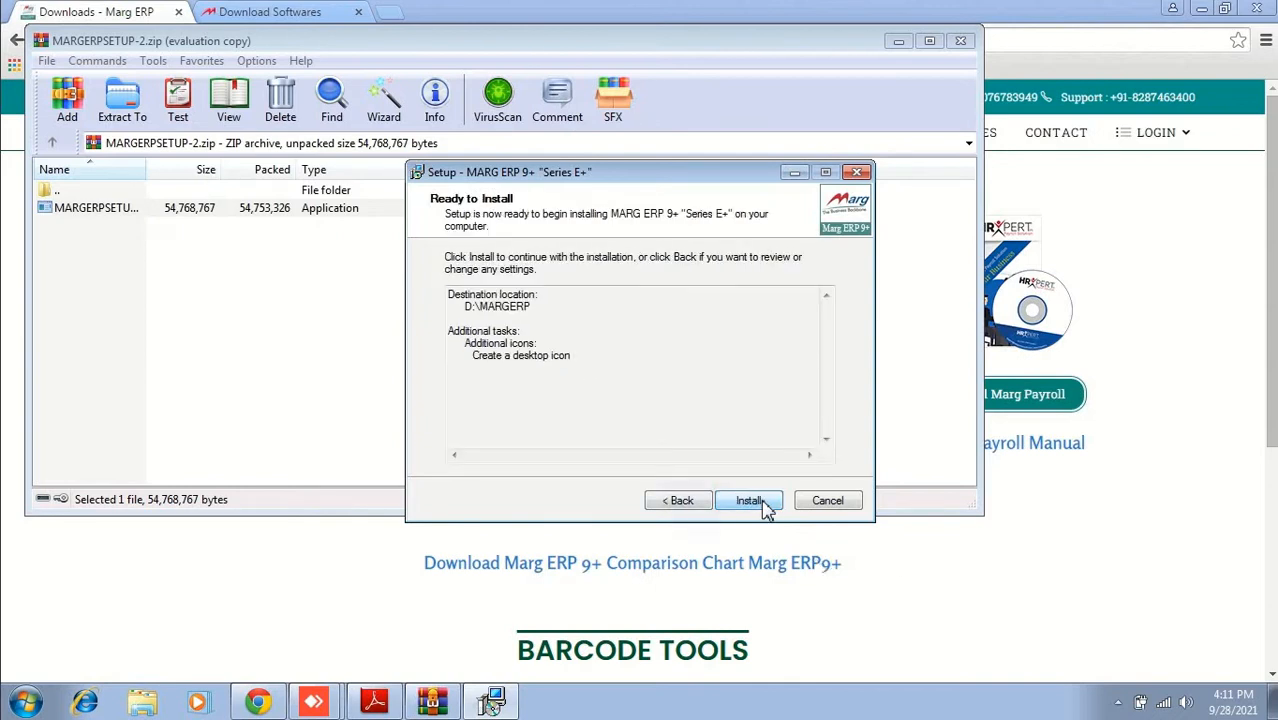
{"action": "left_click", "coordinate": [765, 507]}
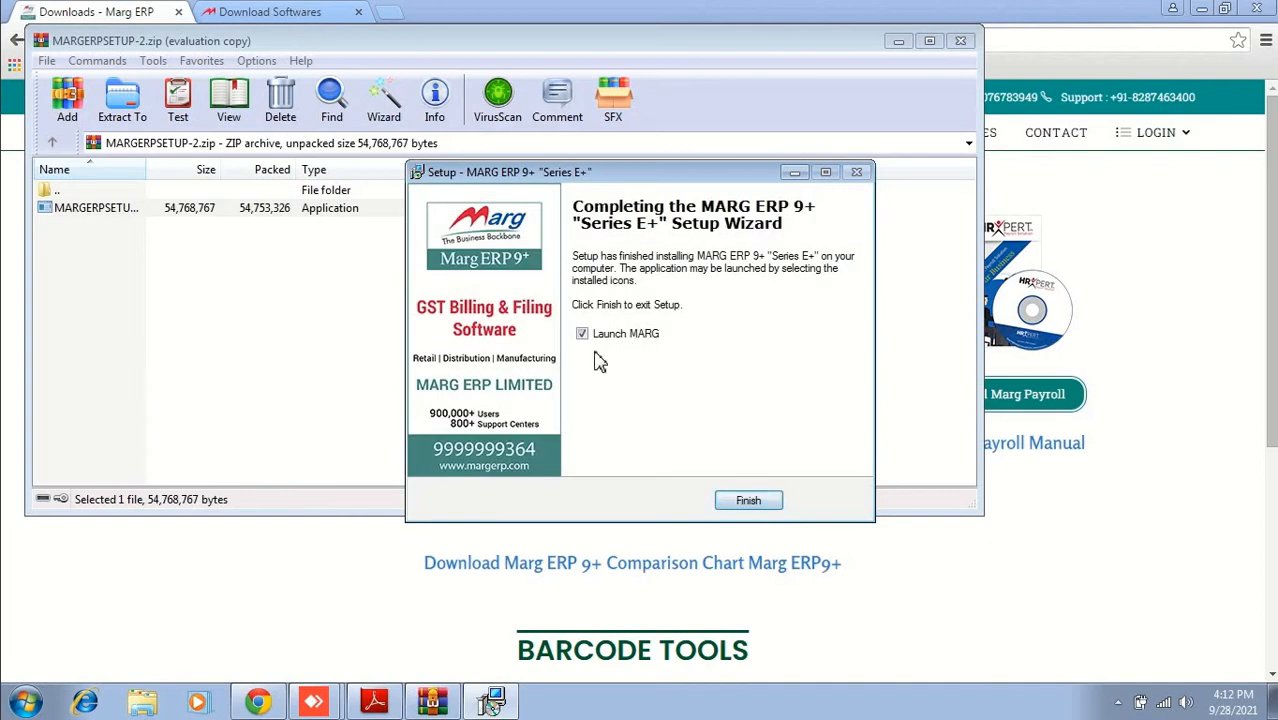
{"action": "left_click", "coordinate": [583, 334]}
{"action": "left_click", "coordinate": [748, 501]}
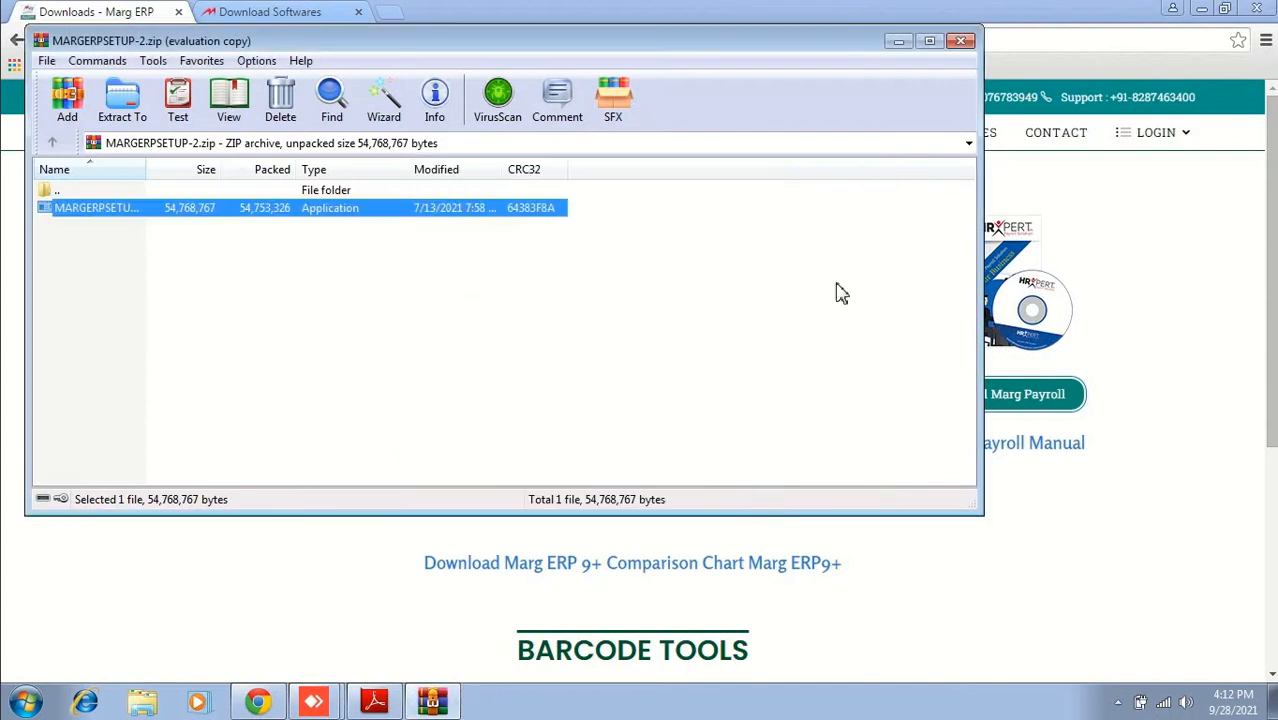
Step: Close WinRAR and minimize Chrome and the course PDF to reach the desktop
{"action": "left_click", "coordinate": [1070, 38]}
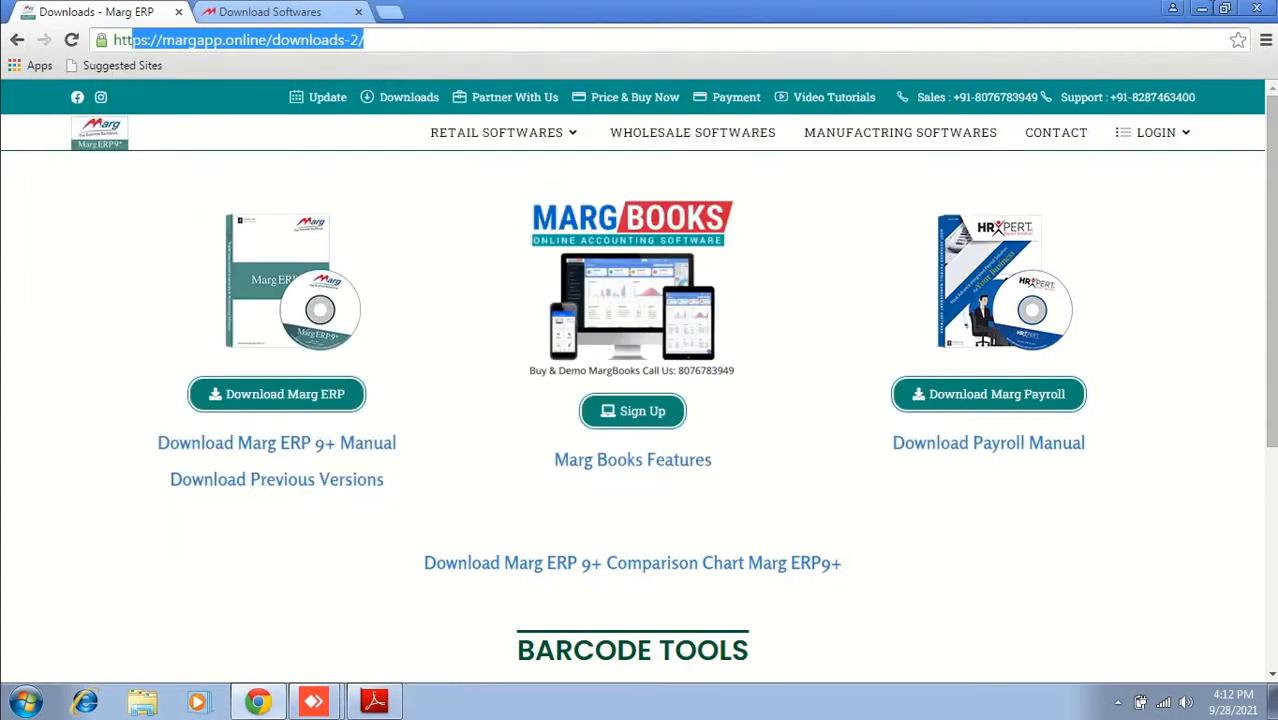
{"action": "left_click", "coordinate": [1201, 12]}
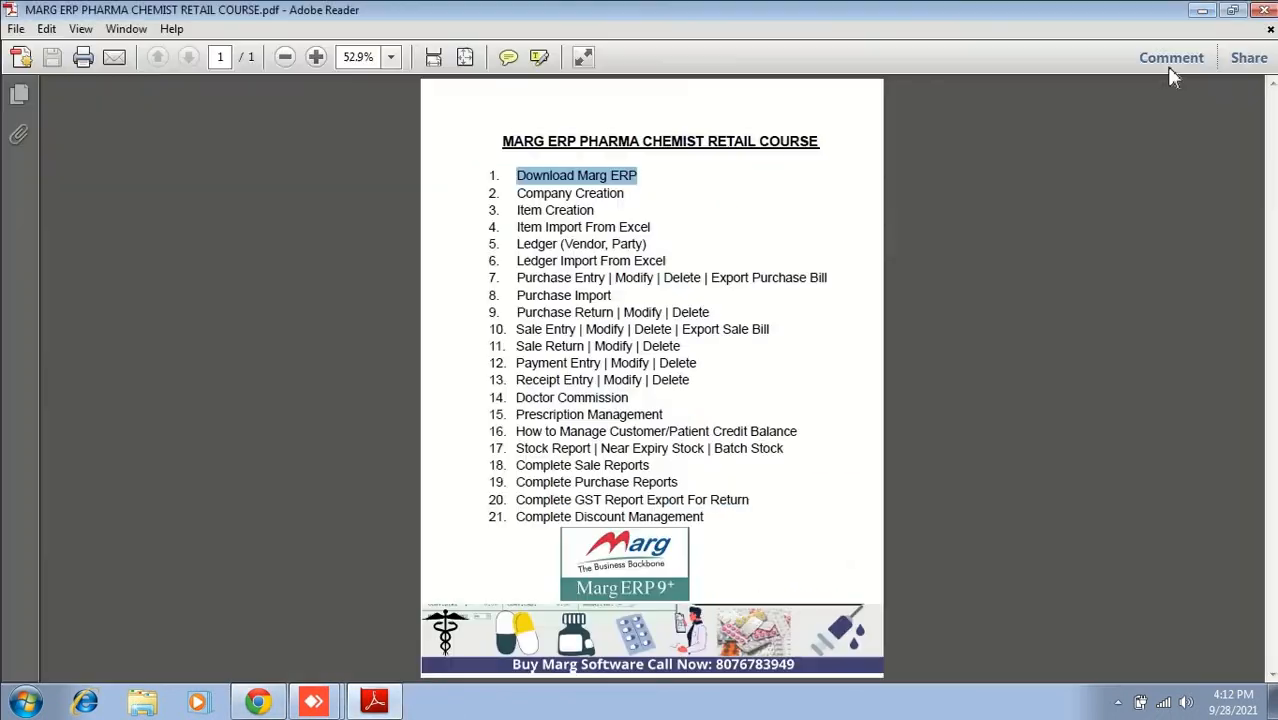
{"action": "left_click", "coordinate": [1202, 12]}
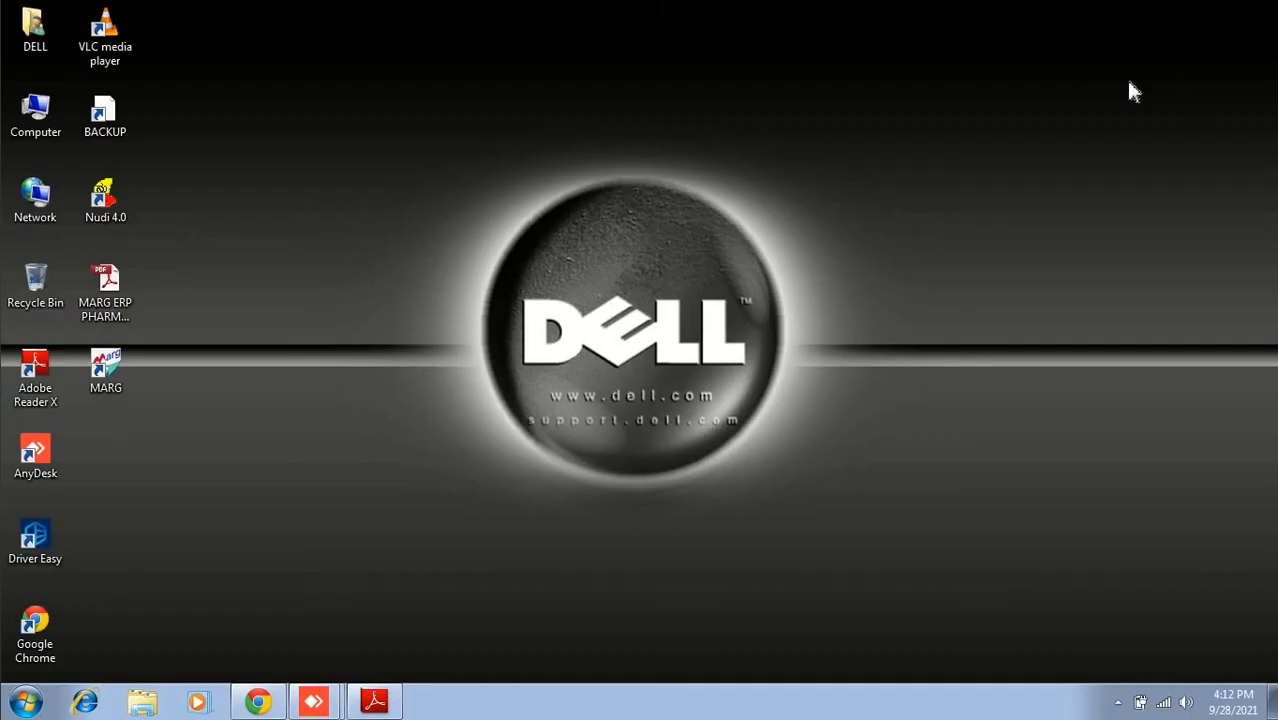
Step: Enable 'Run this program as an administrator' for the MARG shortcut, including for all users, and apply
{"action": "right_click", "coordinate": [106, 372]}
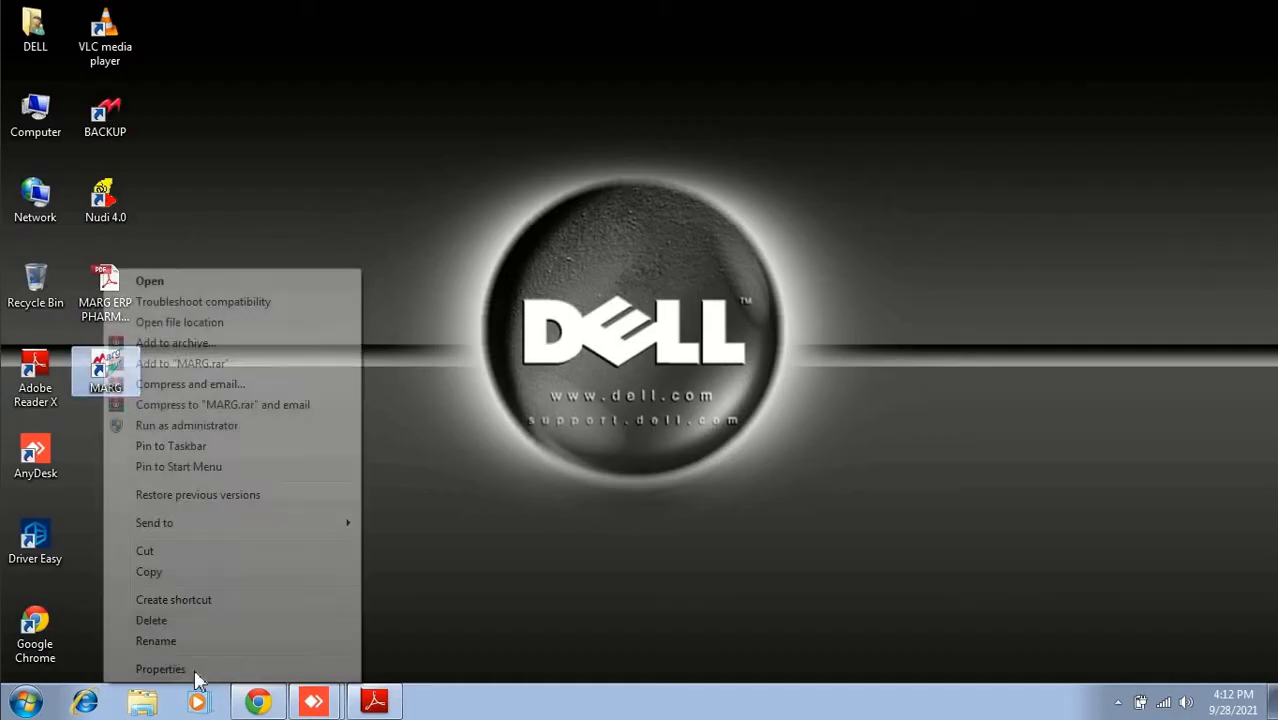
{"action": "left_click", "coordinate": [196, 675]}
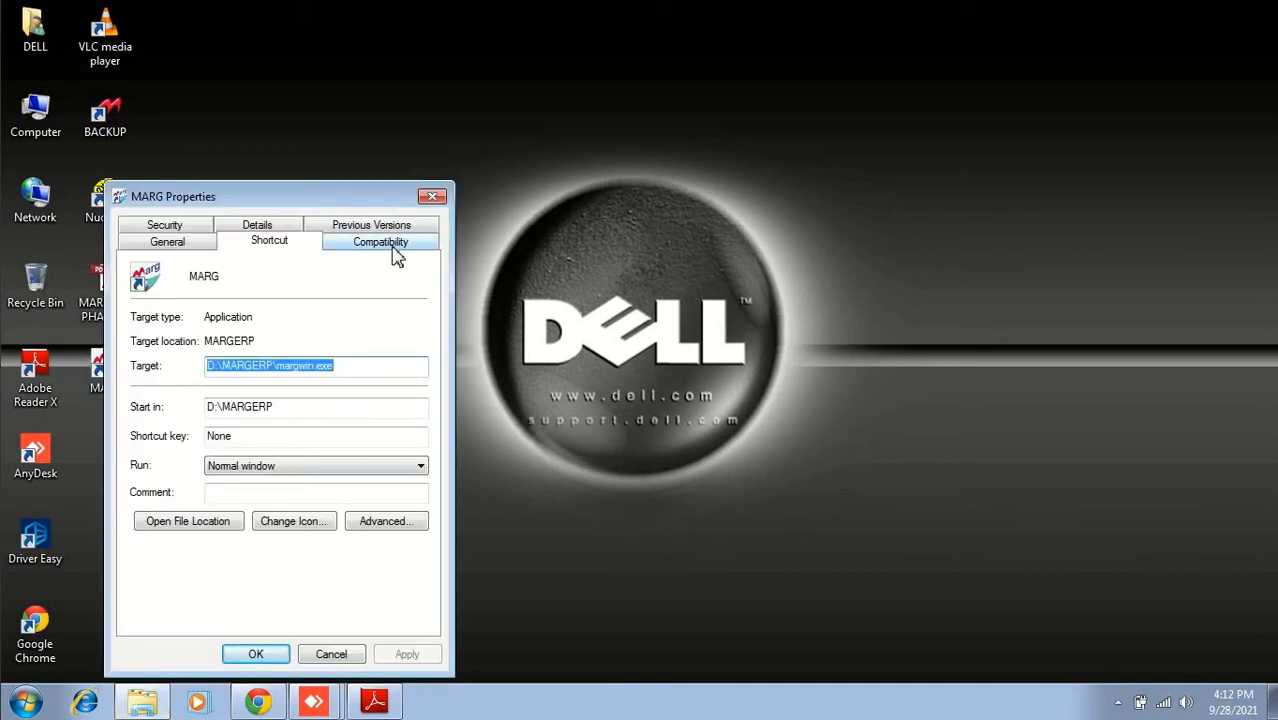
{"action": "left_click", "coordinate": [381, 242]}
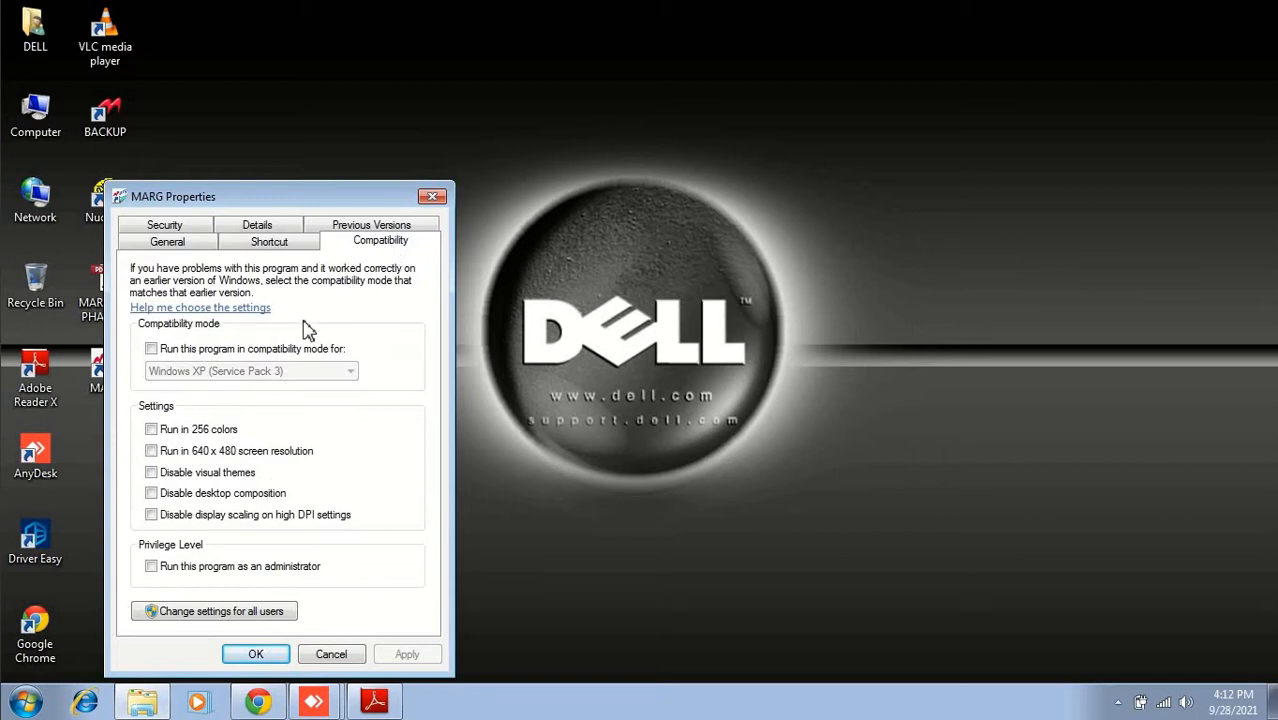
{"action": "left_click", "coordinate": [297, 570]}
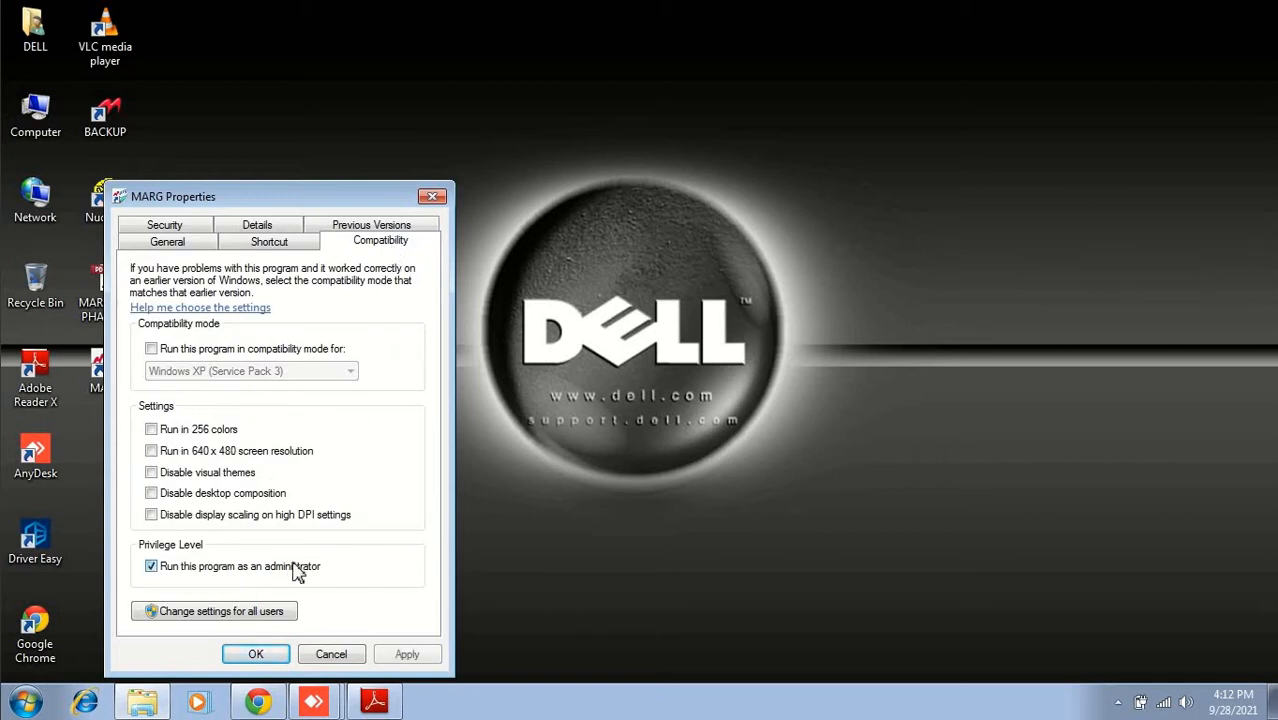
{"action": "left_click", "coordinate": [232, 612]}
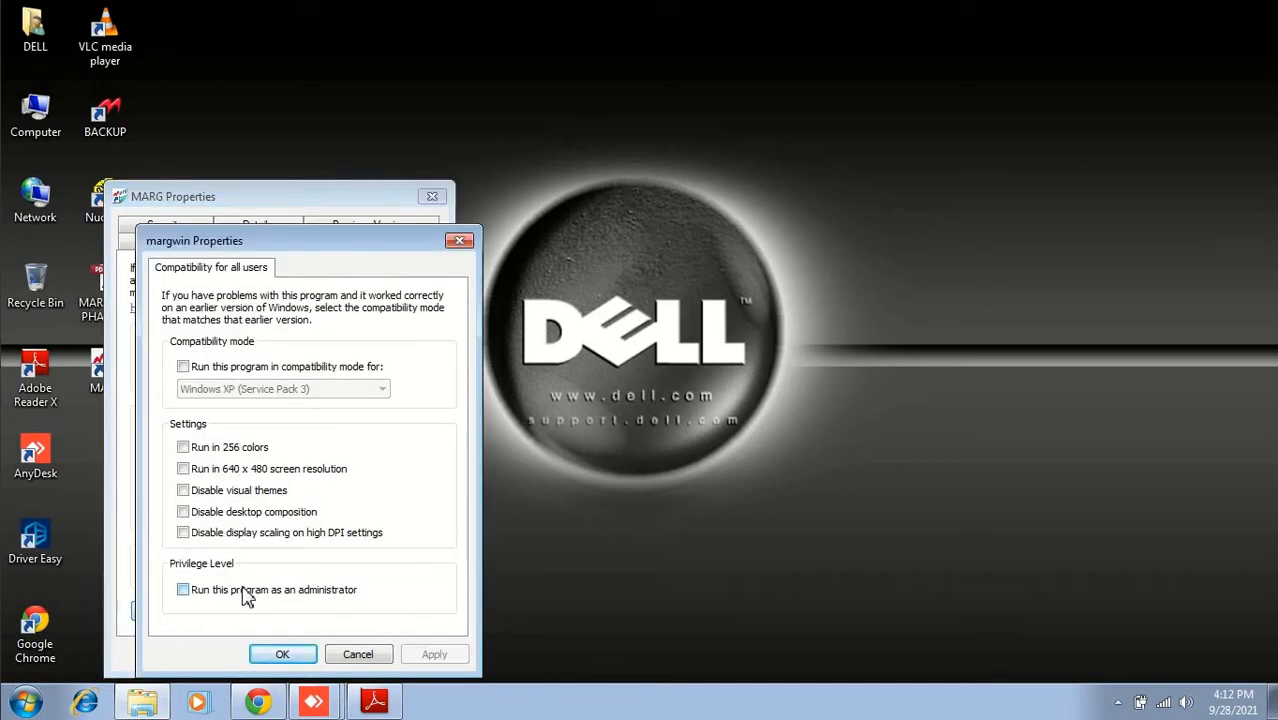
{"action": "left_click", "coordinate": [245, 592]}
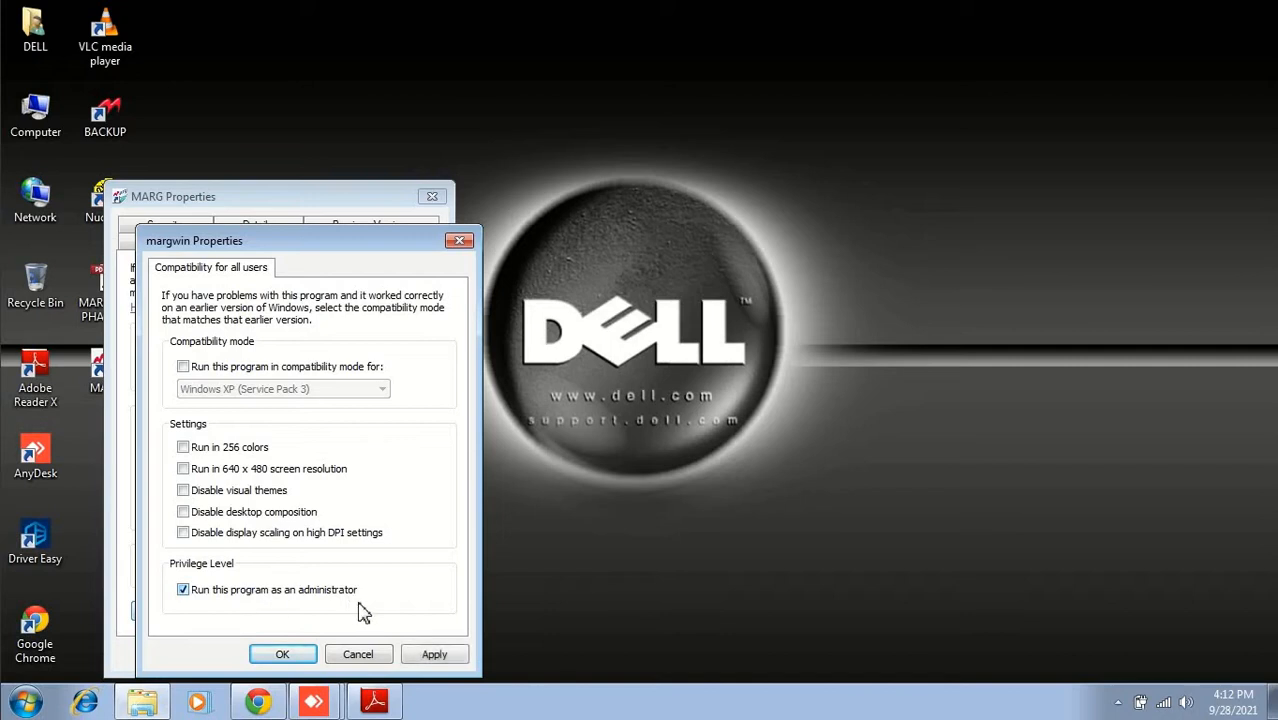
{"action": "left_click", "coordinate": [432, 655]}
{"action": "left_click", "coordinate": [283, 656]}
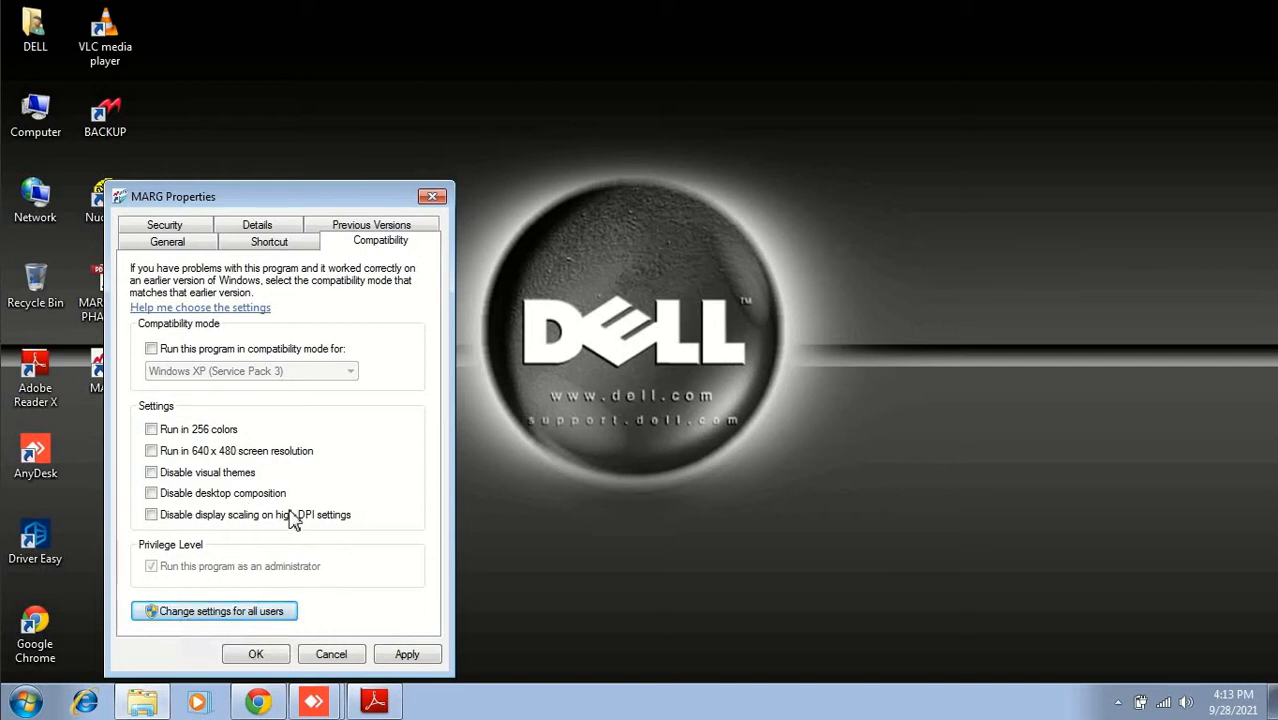
{"action": "left_click", "coordinate": [407, 655]}
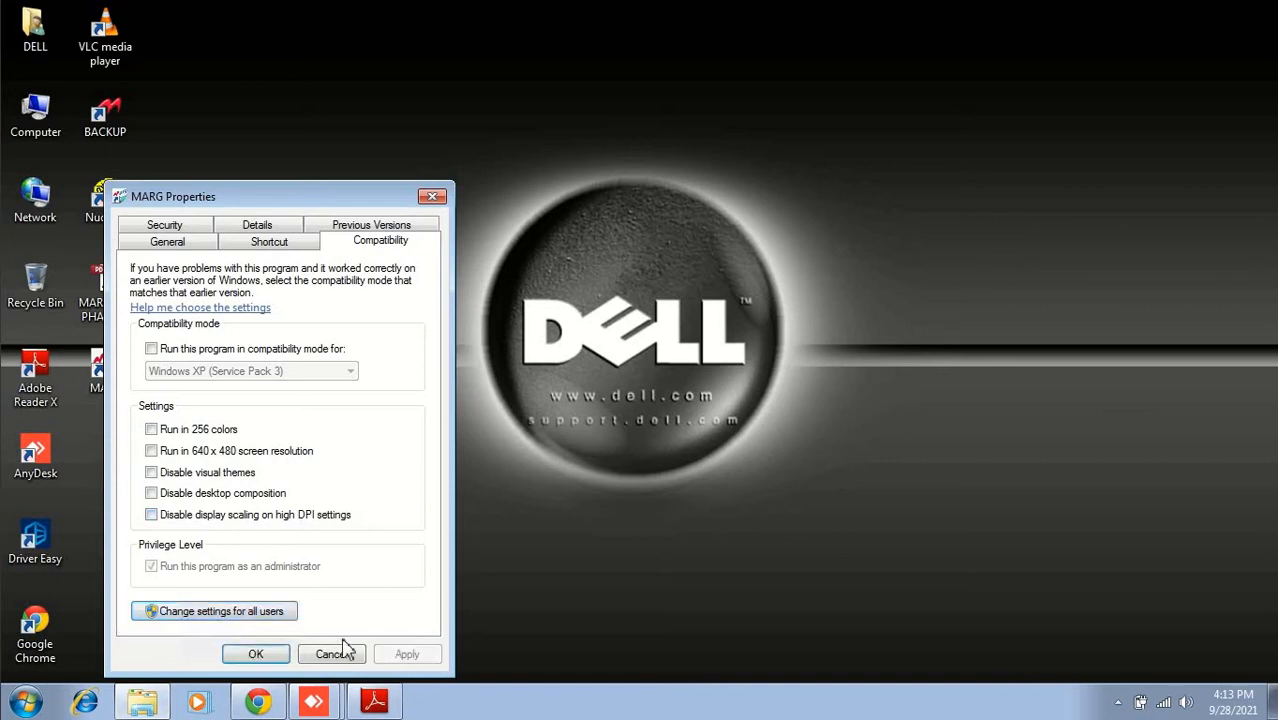
{"action": "left_click", "coordinate": [257, 655]}
Step: Launch MARG ERP from the desktop shortcut, approve UAC, and bring up the Company Creation menu
{"action": "double_click", "coordinate": [110, 372]}
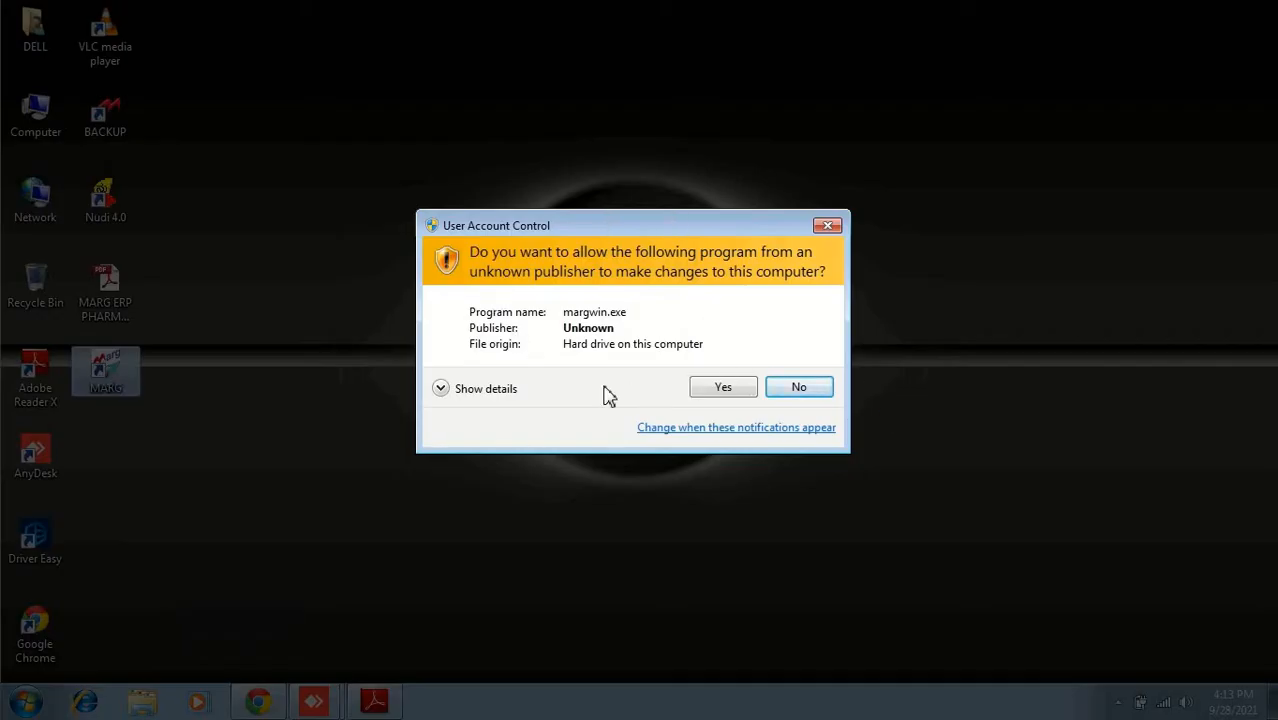
{"action": "left_click", "coordinate": [724, 388]}
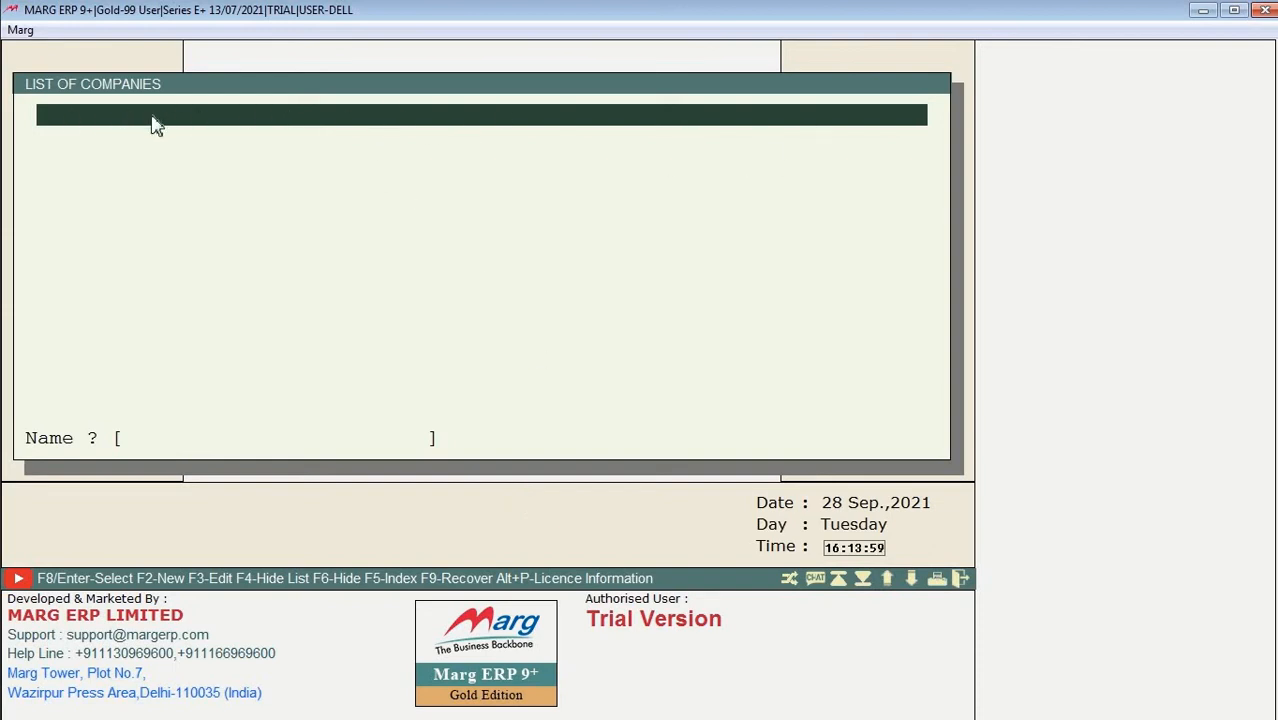
{"action": "left_click", "coordinate": [492, 133]}
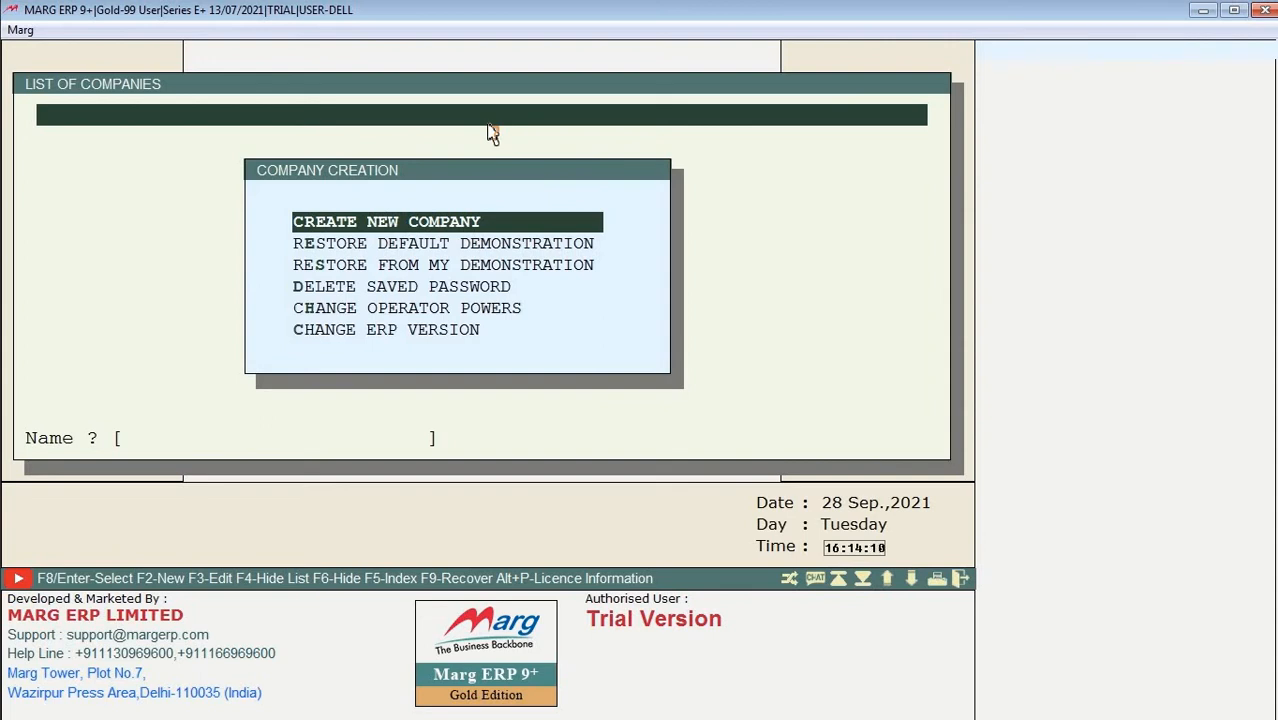
{"action": "key", "text": "Return"}
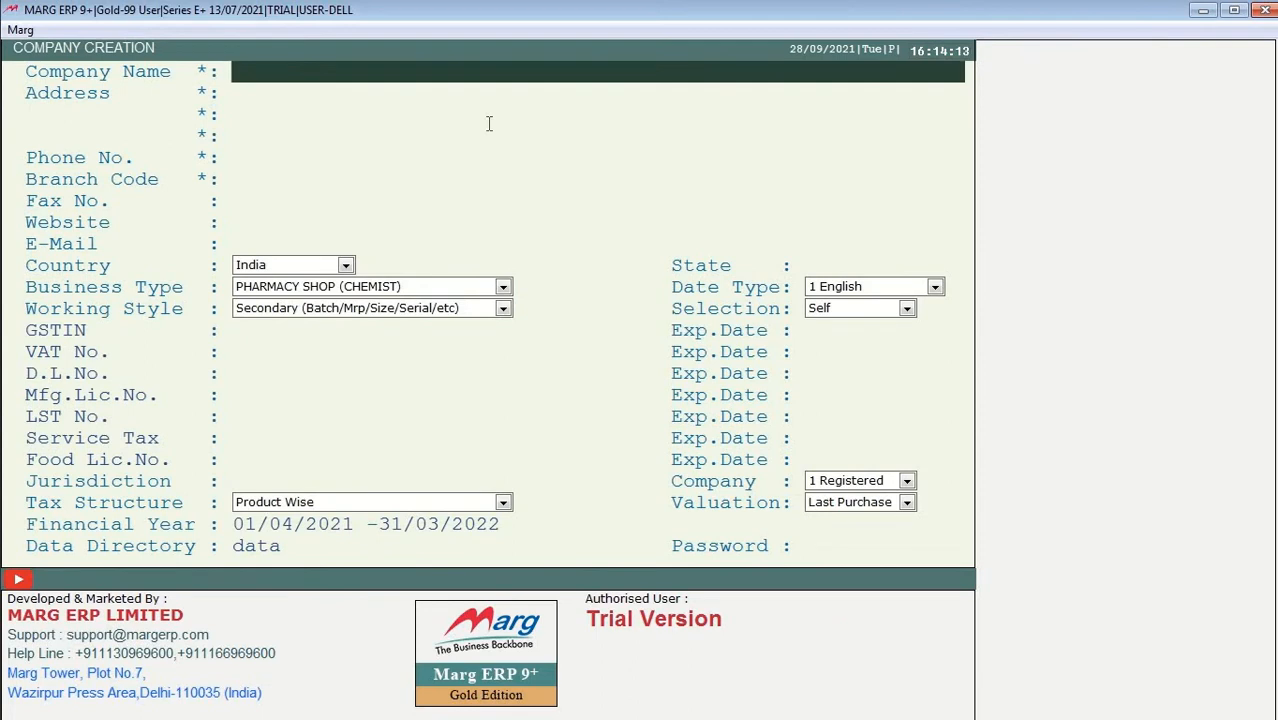
{"action": "type", "text": "medicos"}
{"action": "key", "text": "Return"}
{"action": "key", "text": "Return"}
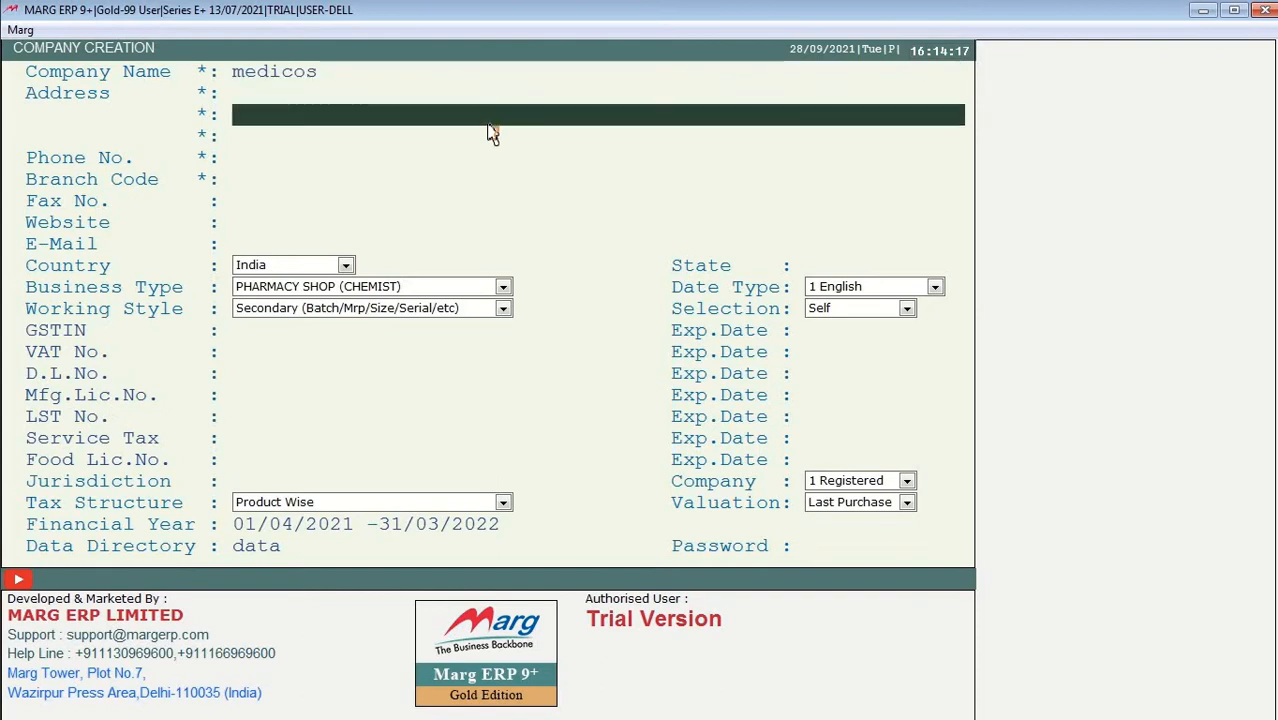
{"action": "key", "text": "Return"}
{"action": "key", "text": "Return"}
{"action": "key", "text": "Return"}
{"action": "key", "text": "Return"}
{"action": "key", "text": "Return"}
{"action": "key", "text": "Return"}
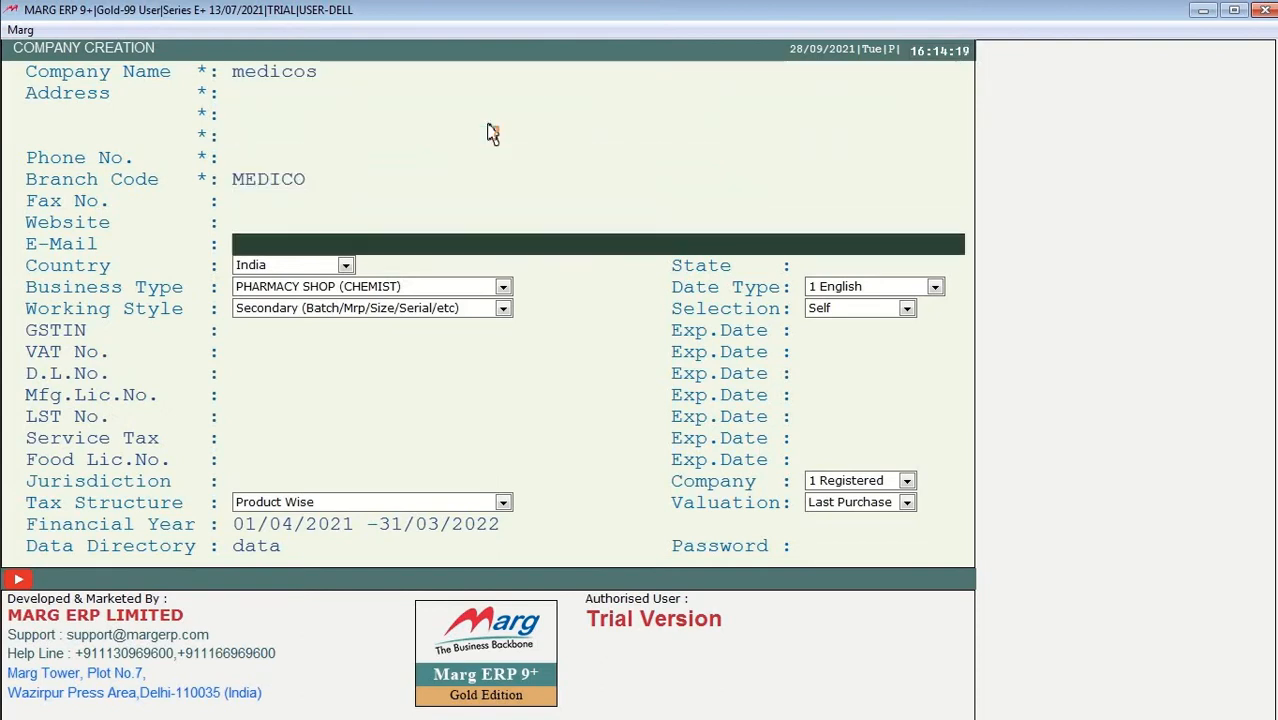
{"action": "key", "text": "Return"}
{"action": "key", "text": "Return"}
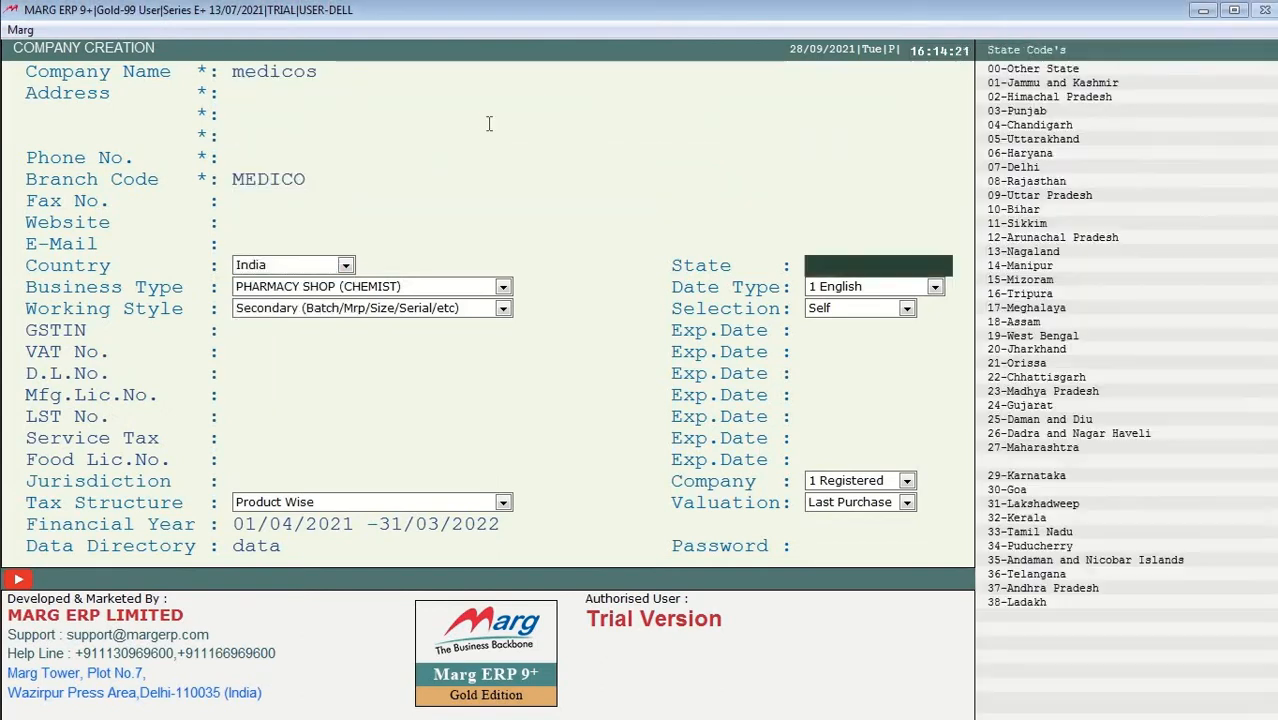
{"action": "key", "text": "Return"}
{"action": "key", "text": "Return"}
{"action": "key", "text": "Return"}
{"action": "key", "text": "Return"}
{"action": "key", "text": "Return"}
{"action": "key", "text": "Return"}
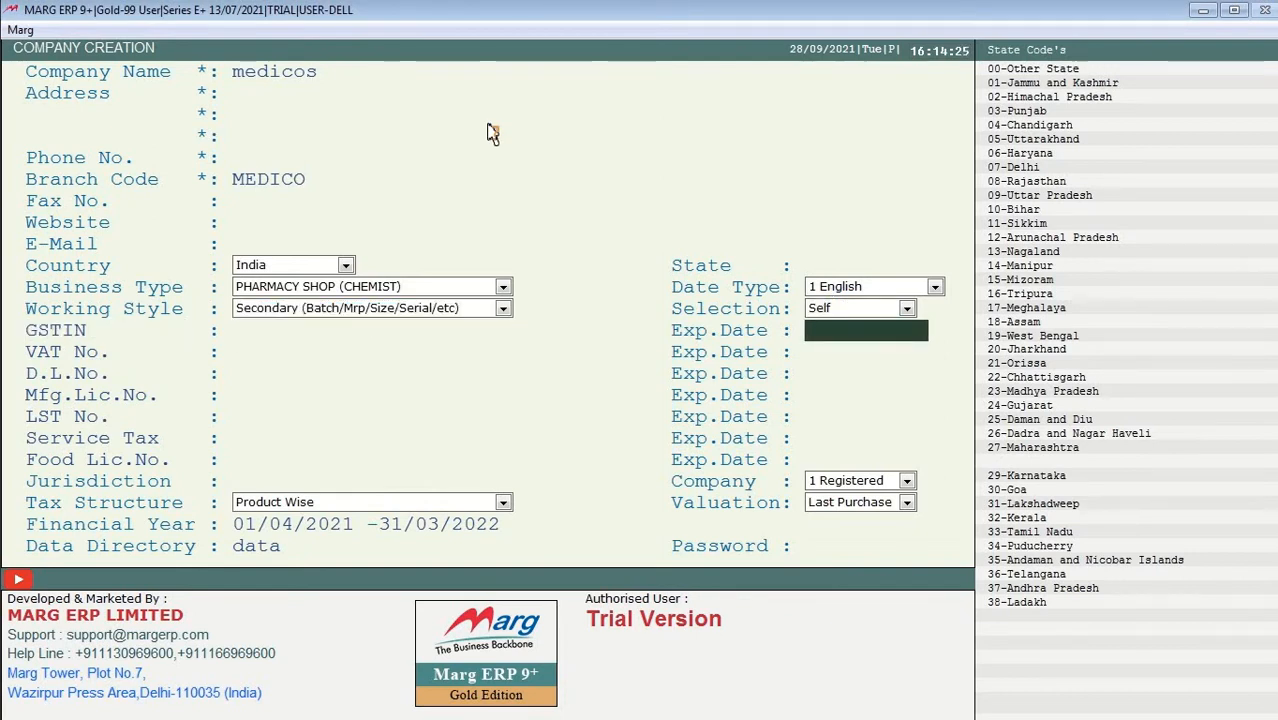
{"action": "key", "text": "Escape"}
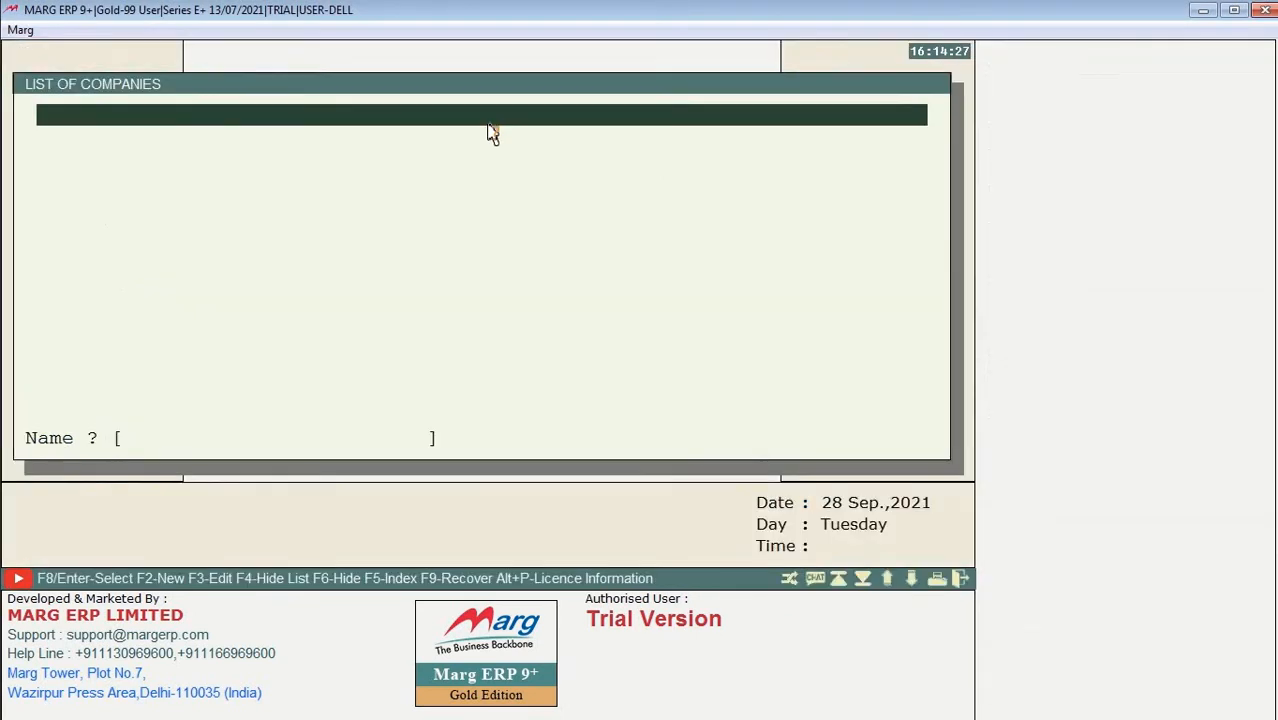
{"action": "key", "text": "F2"}
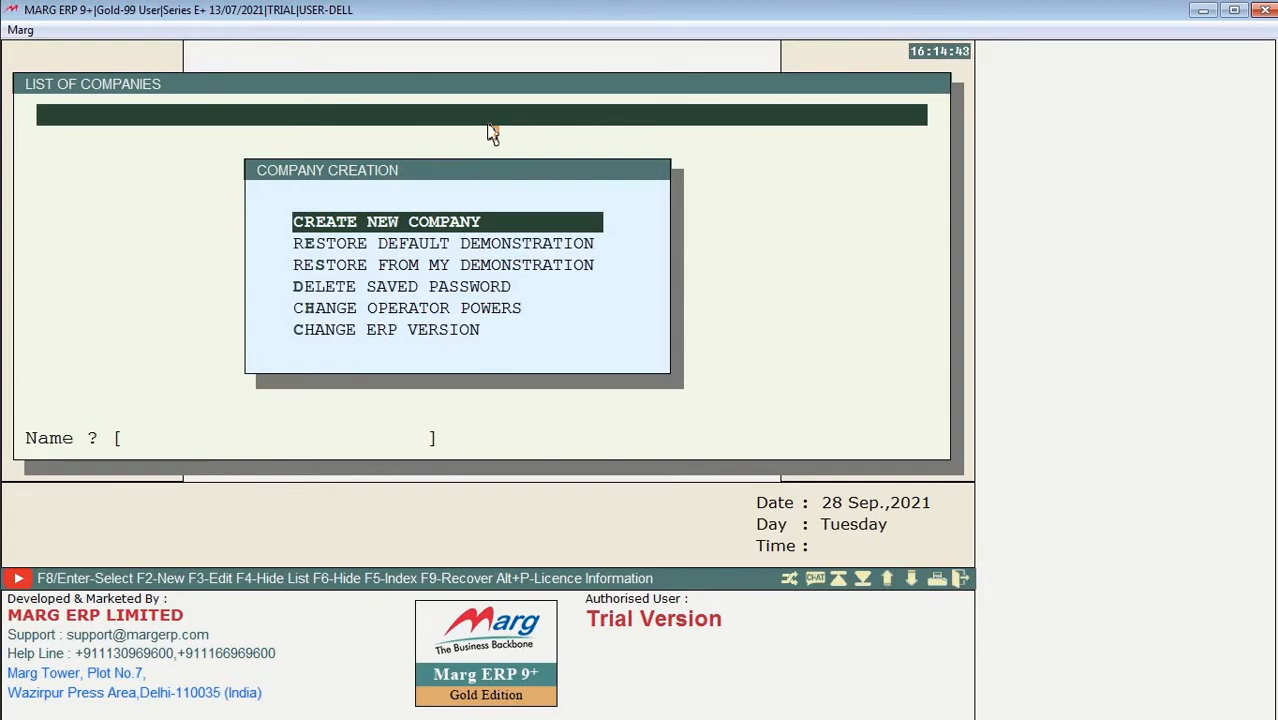
{"action": "key", "text": "Down"}
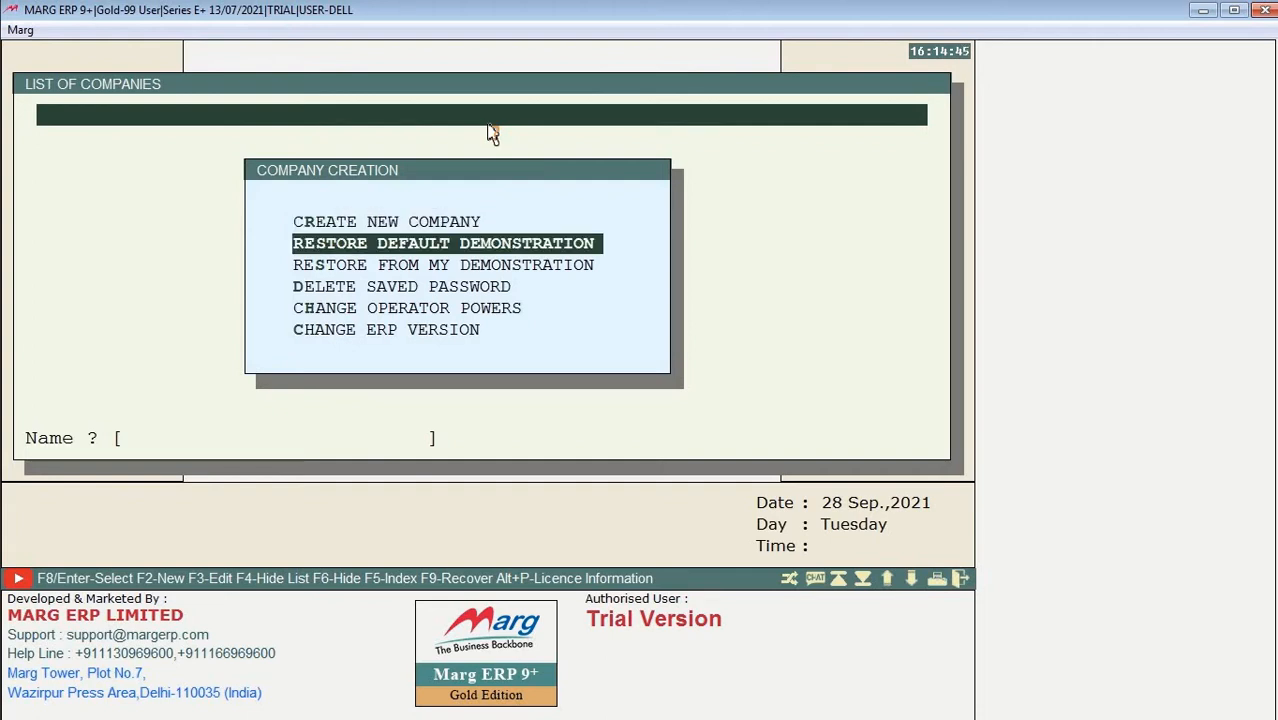
Step: Restore Default Demonstration with only DEMO CHEMIST SHOP ticked in the demo companies list
{"action": "key", "text": "Return"}
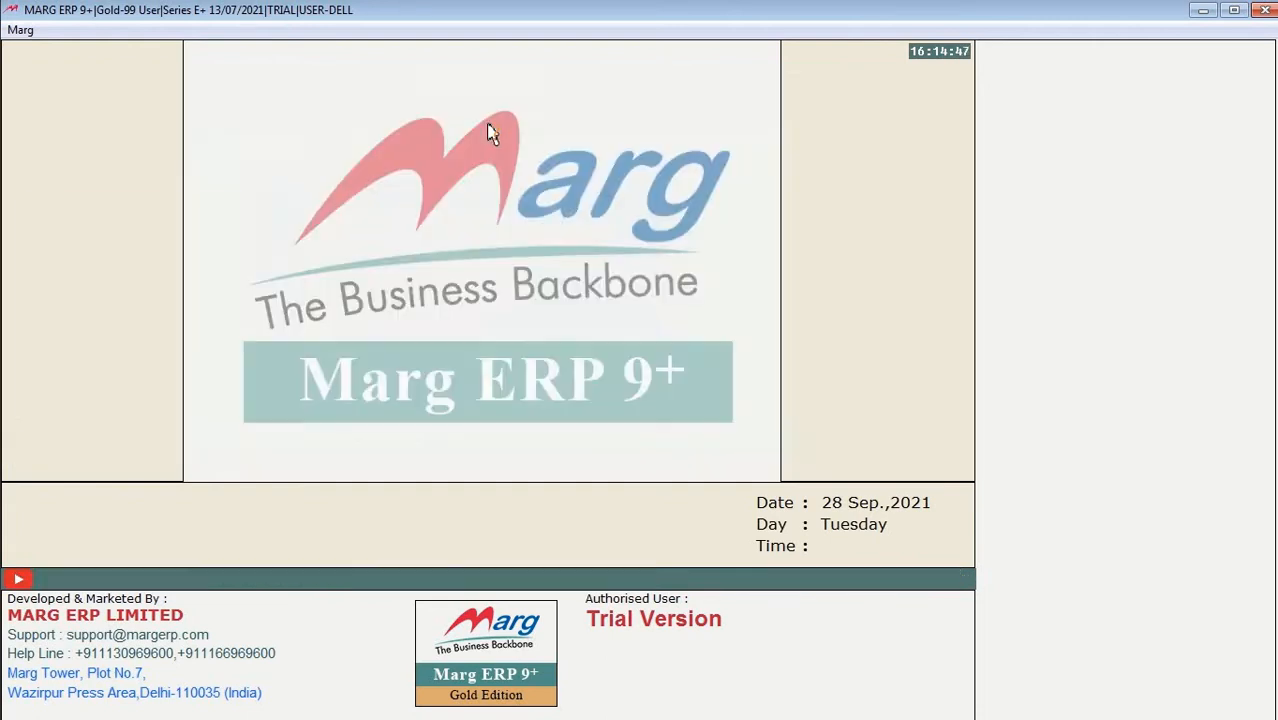
{"action": "key", "text": "Down"}
{"action": "key", "text": "Down"}
{"action": "key", "text": "Down"}
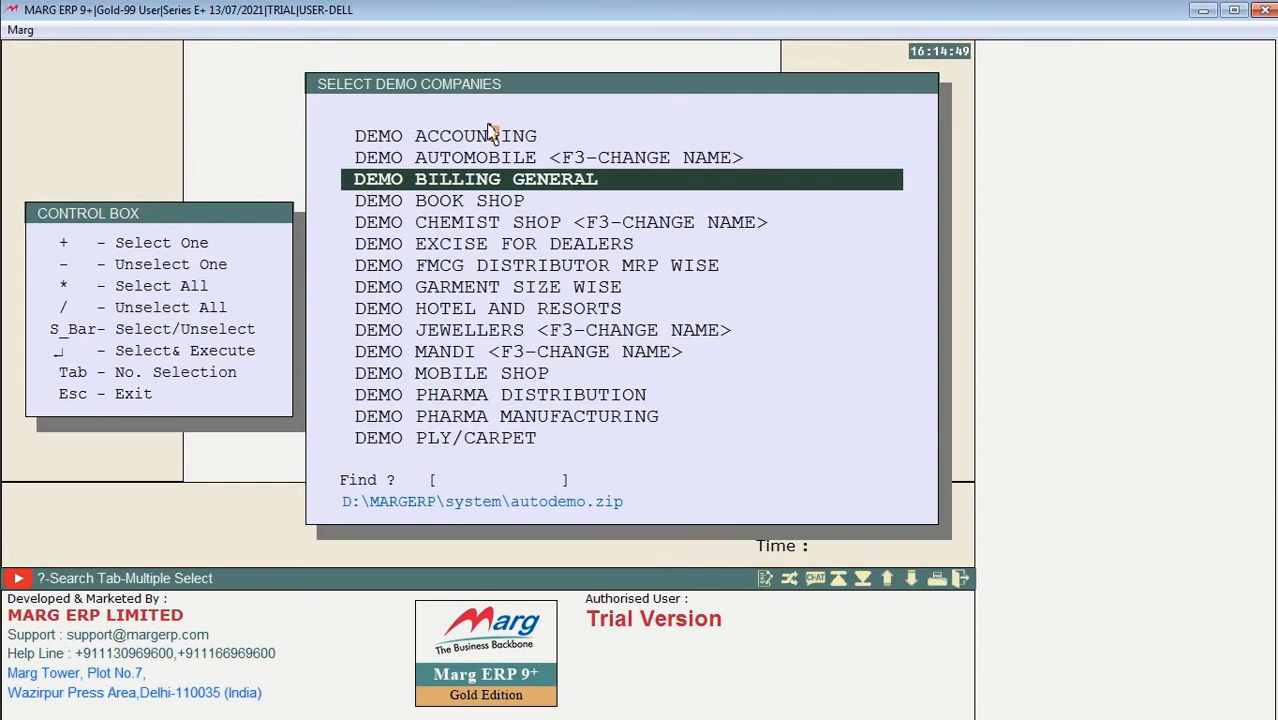
{"action": "key", "text": "Down"}
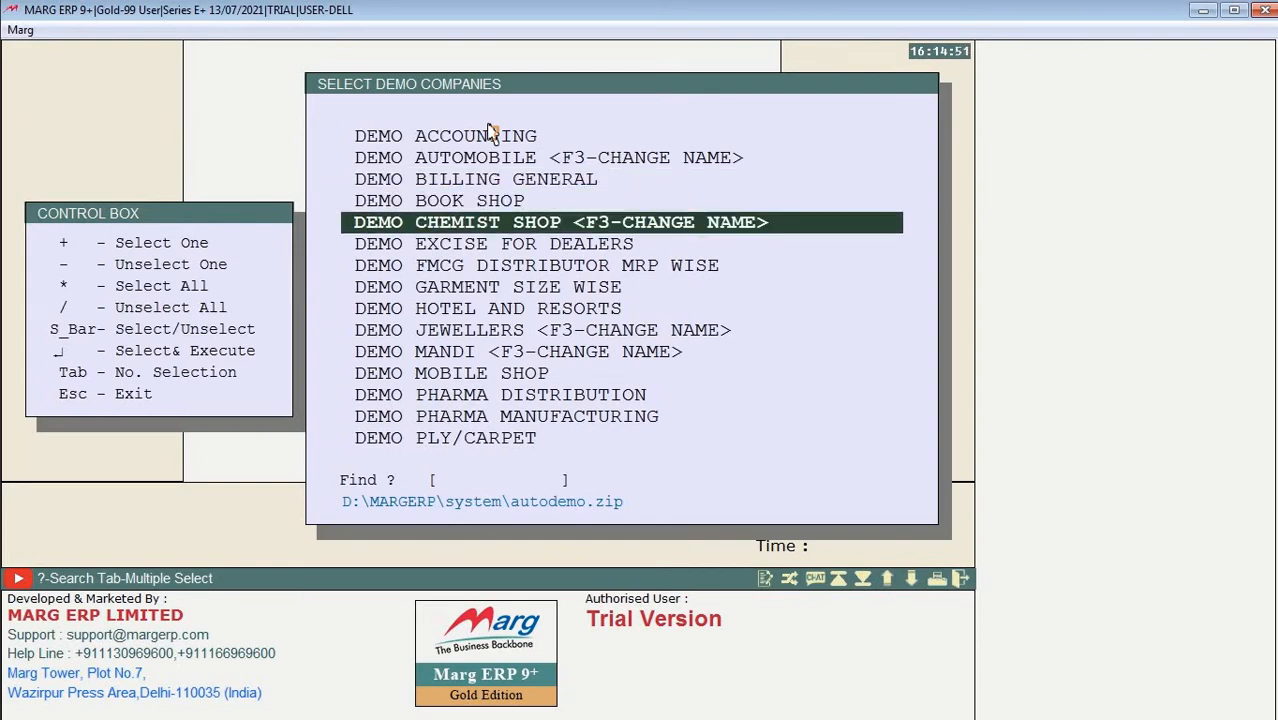
{"action": "key", "text": "space"}
{"action": "key", "text": "Up"}
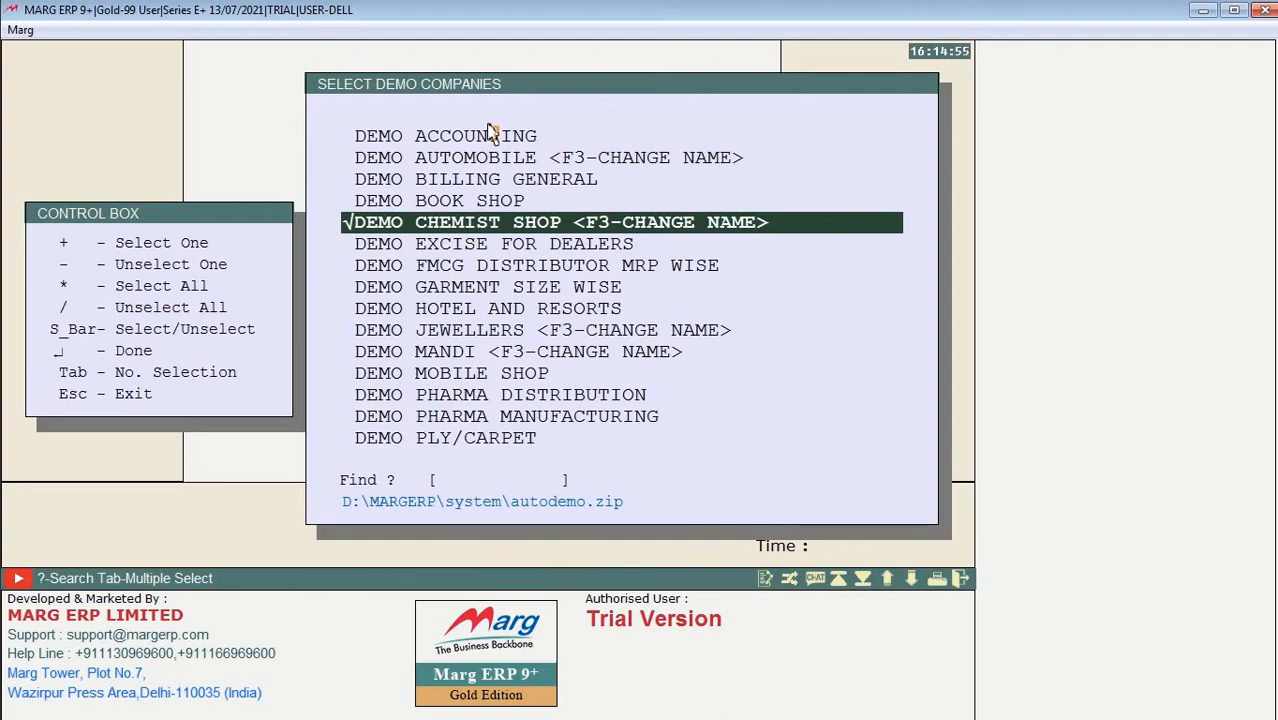
{"action": "key", "text": "Return"}
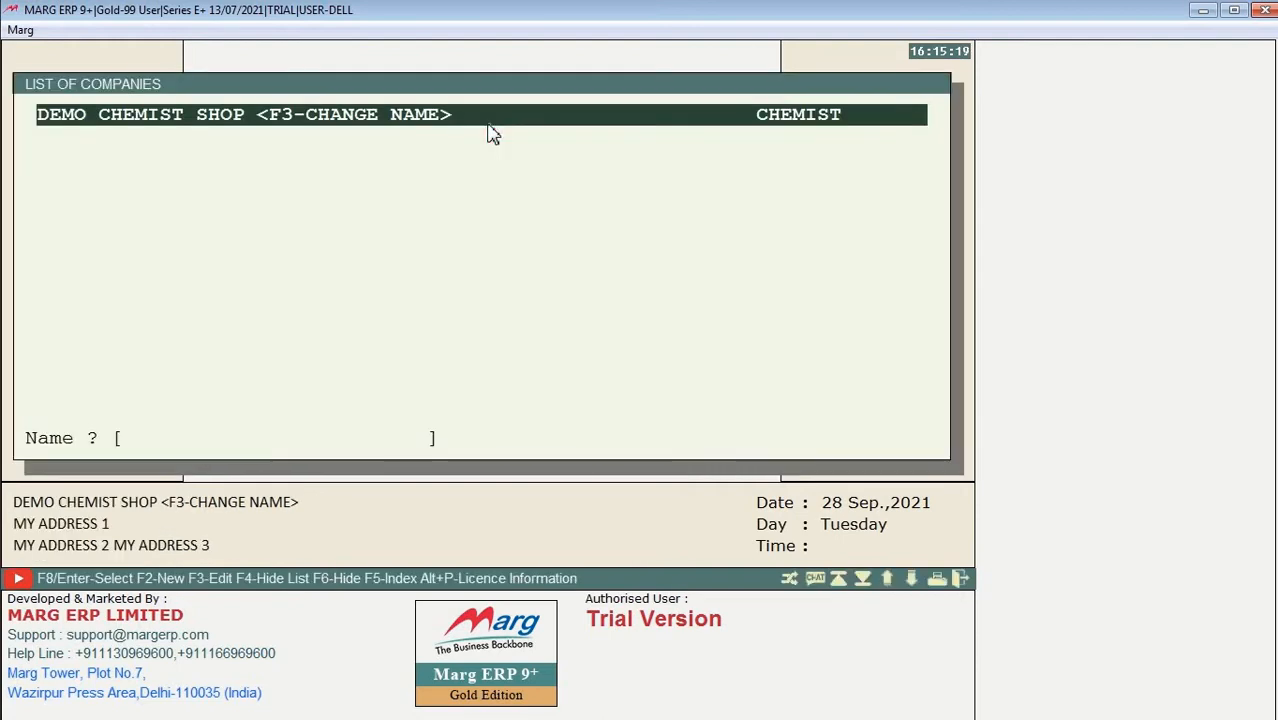
Step: Open DEMO CHEMIST SHOP's options, view Files Maintenance reindexing without running it, then highlight Backup of Financial Year
{"action": "key", "text": "Return"}
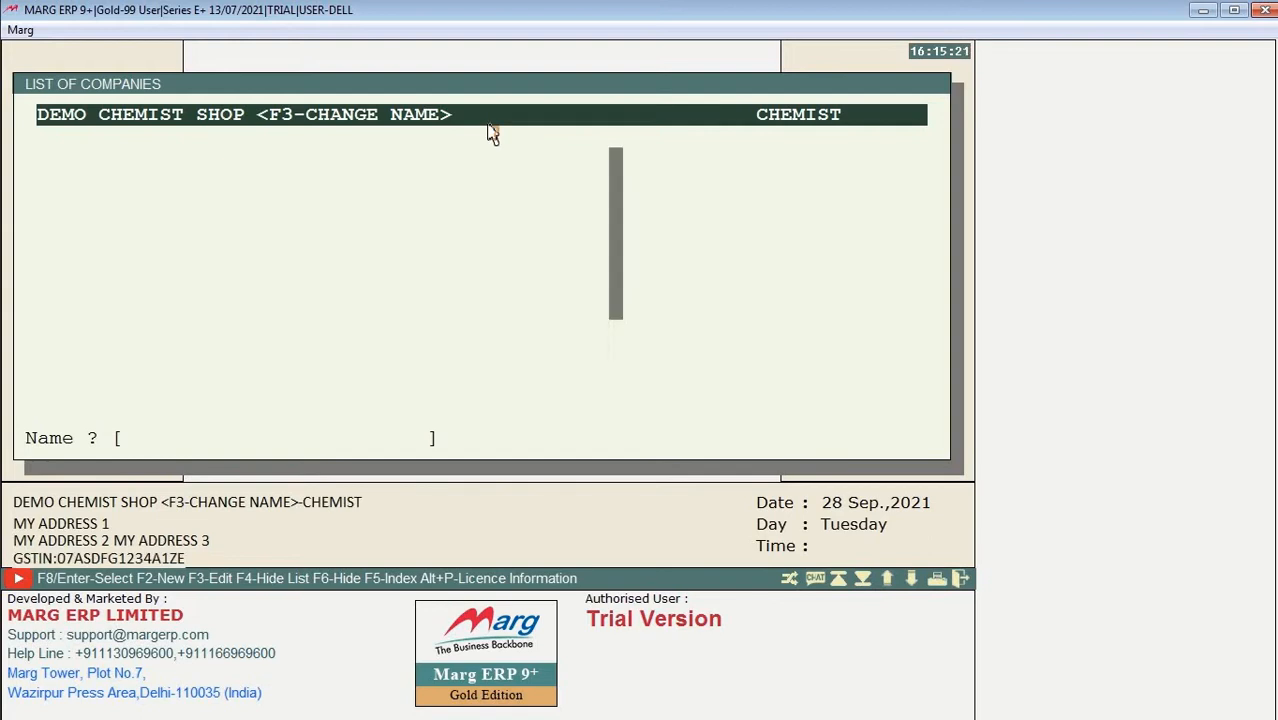
{"action": "key", "text": "Down"}
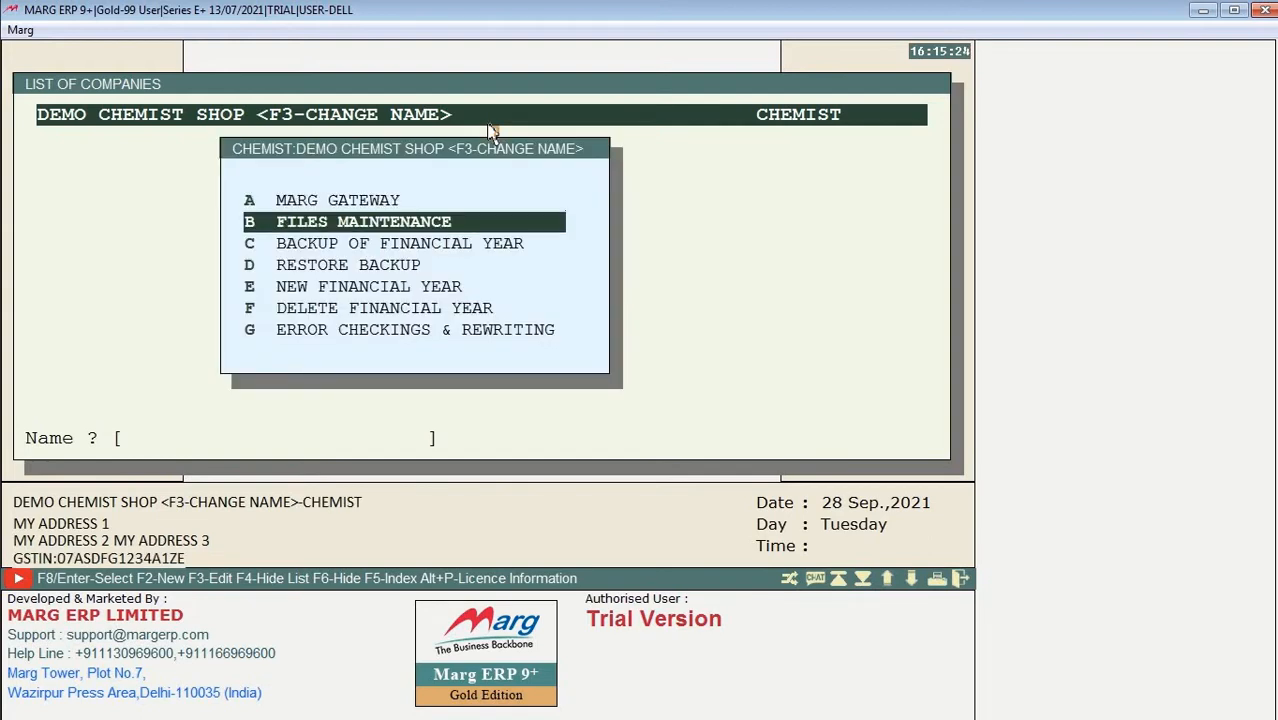
{"action": "key", "text": "Up"}
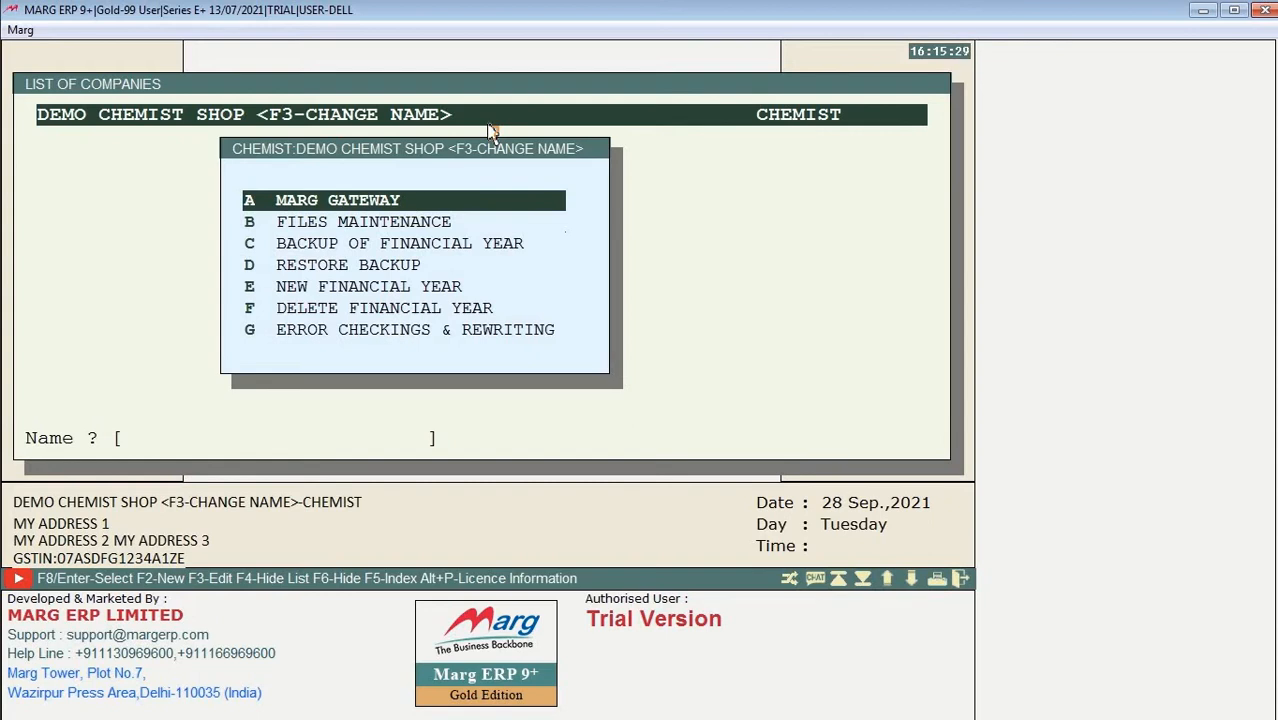
{"action": "key", "text": "Down"}
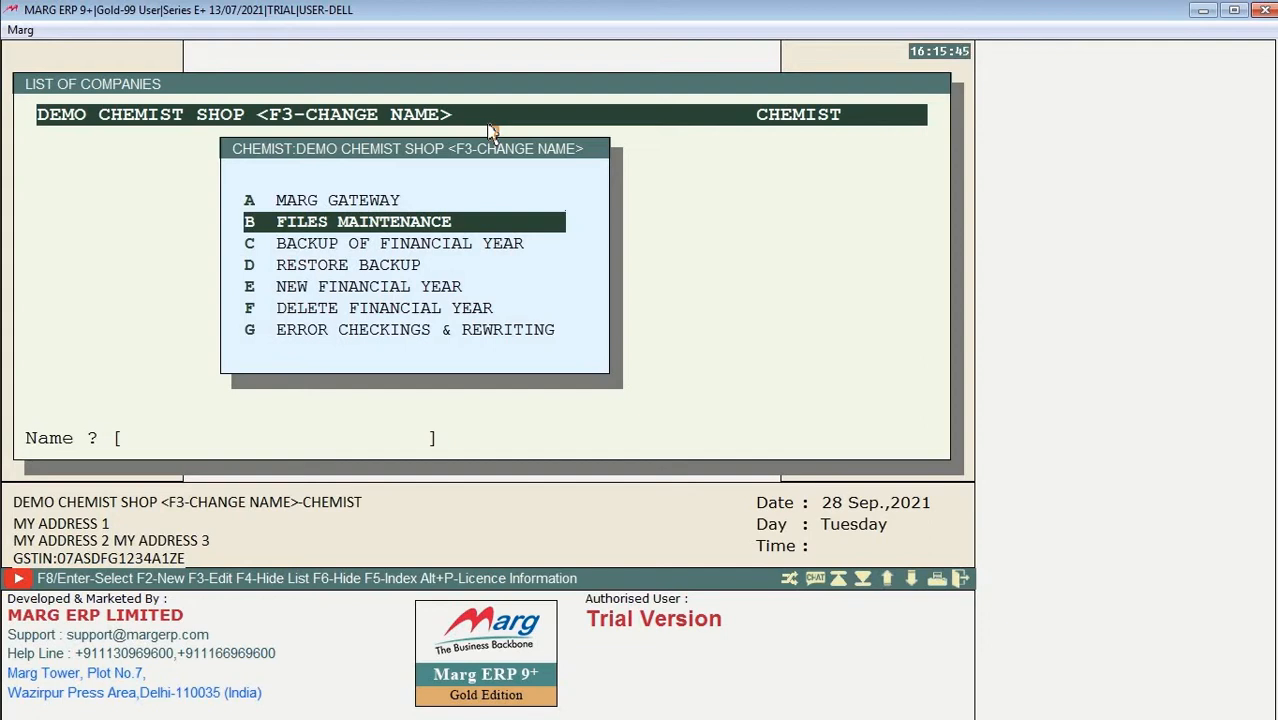
{"action": "key", "text": "Return"}
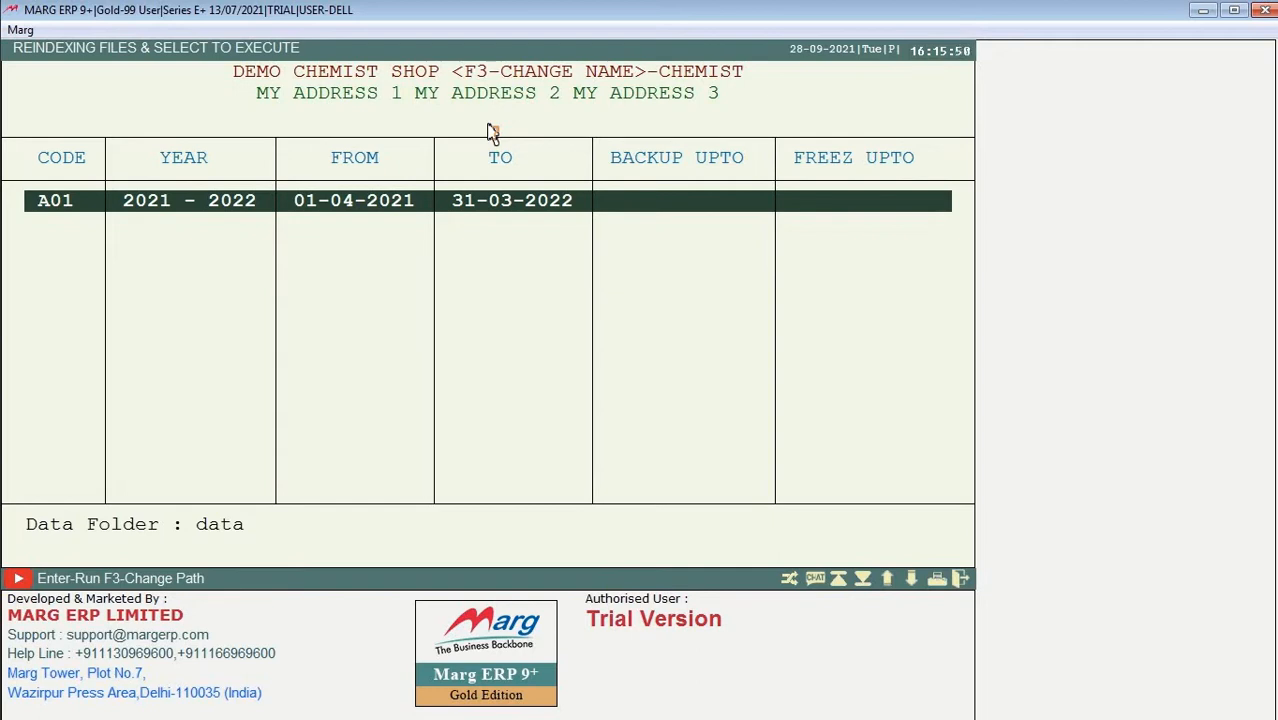
{"action": "key", "text": "Escape"}
{"action": "key", "text": "Down"}
{"action": "key", "text": "Down"}
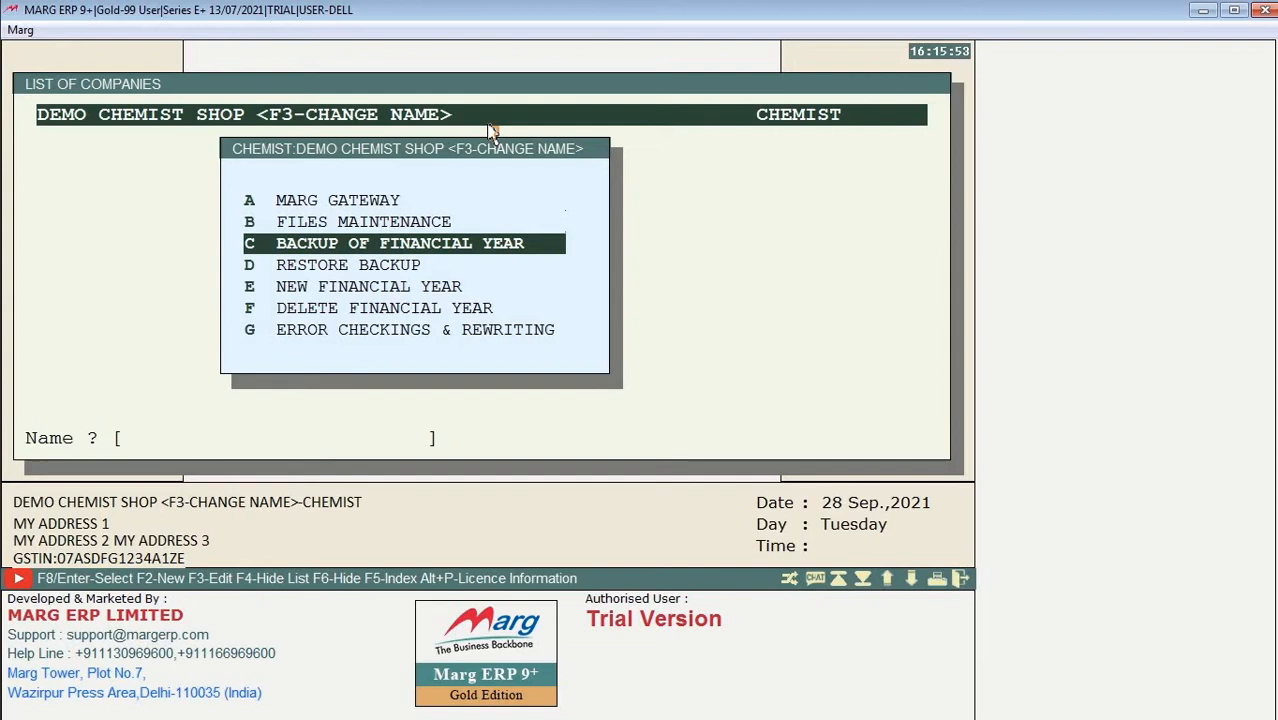
Step: Back up the 2021–2022 year (A01) to CHEMIST-DEMO-20210401-20220331.MBK without cloud, FTP or email copies
{"action": "key", "text": "Return"}
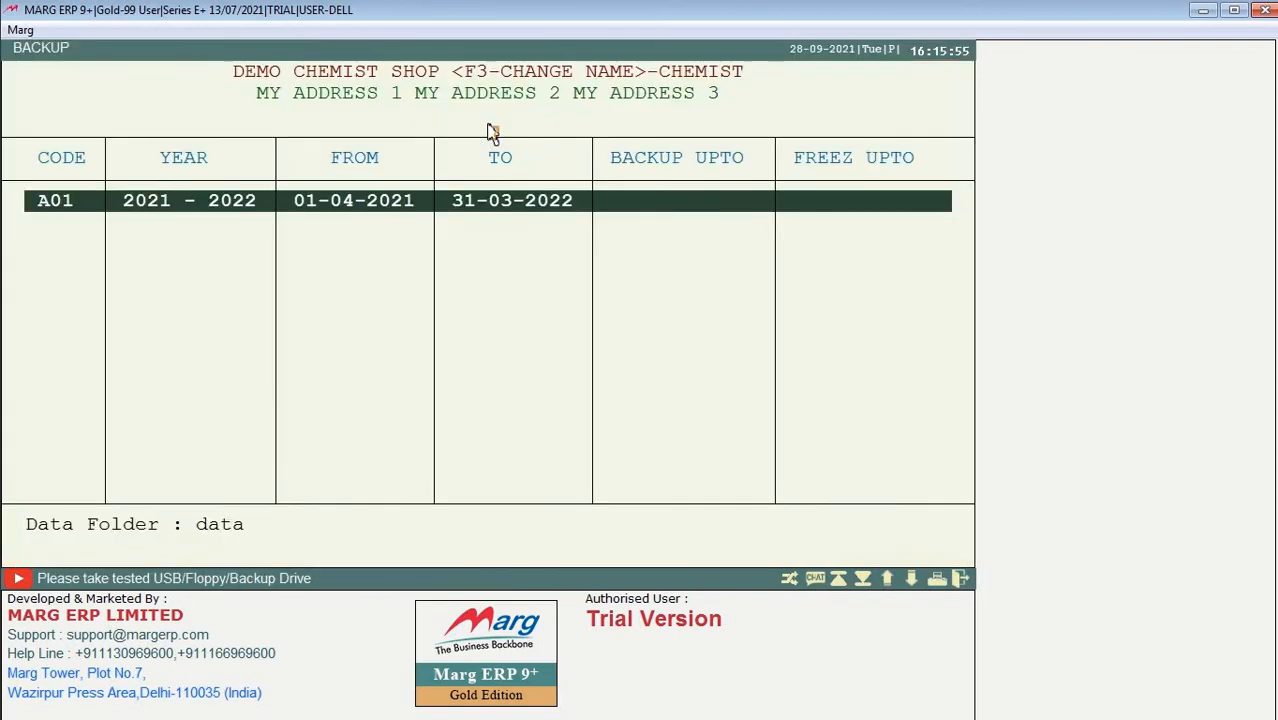
{"action": "key", "text": "Return"}
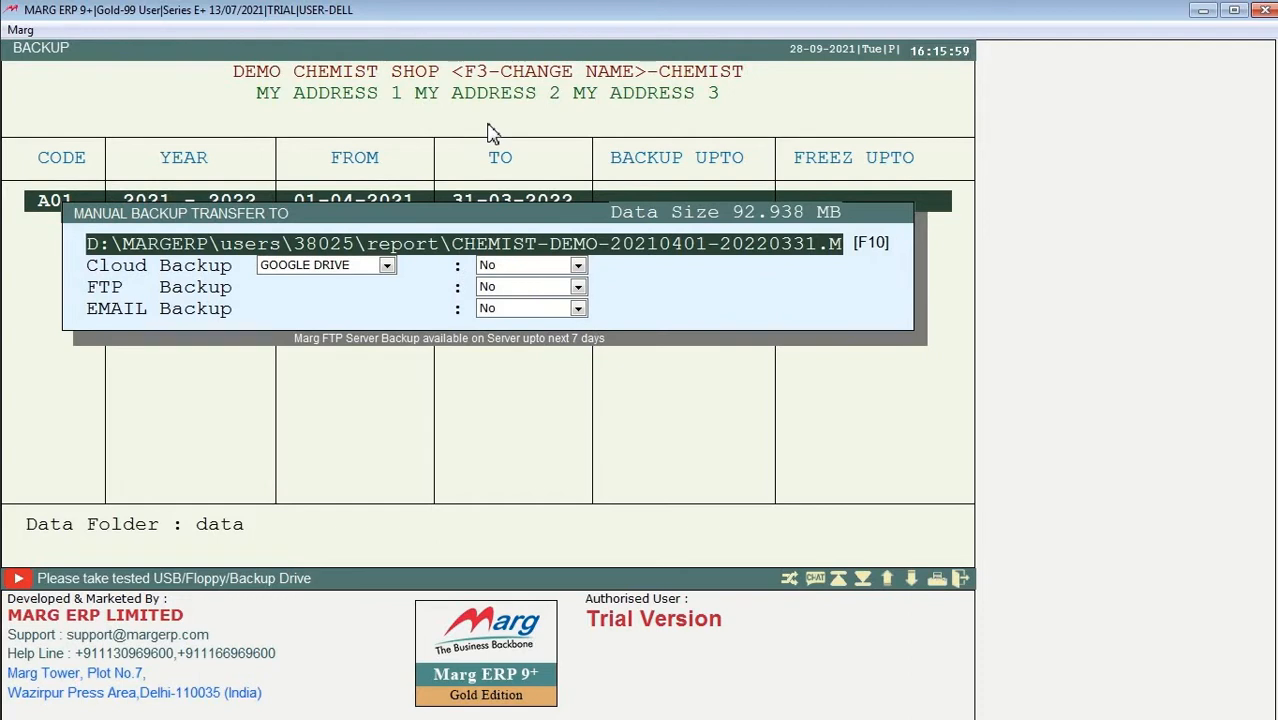
{"action": "key", "text": "Return"}
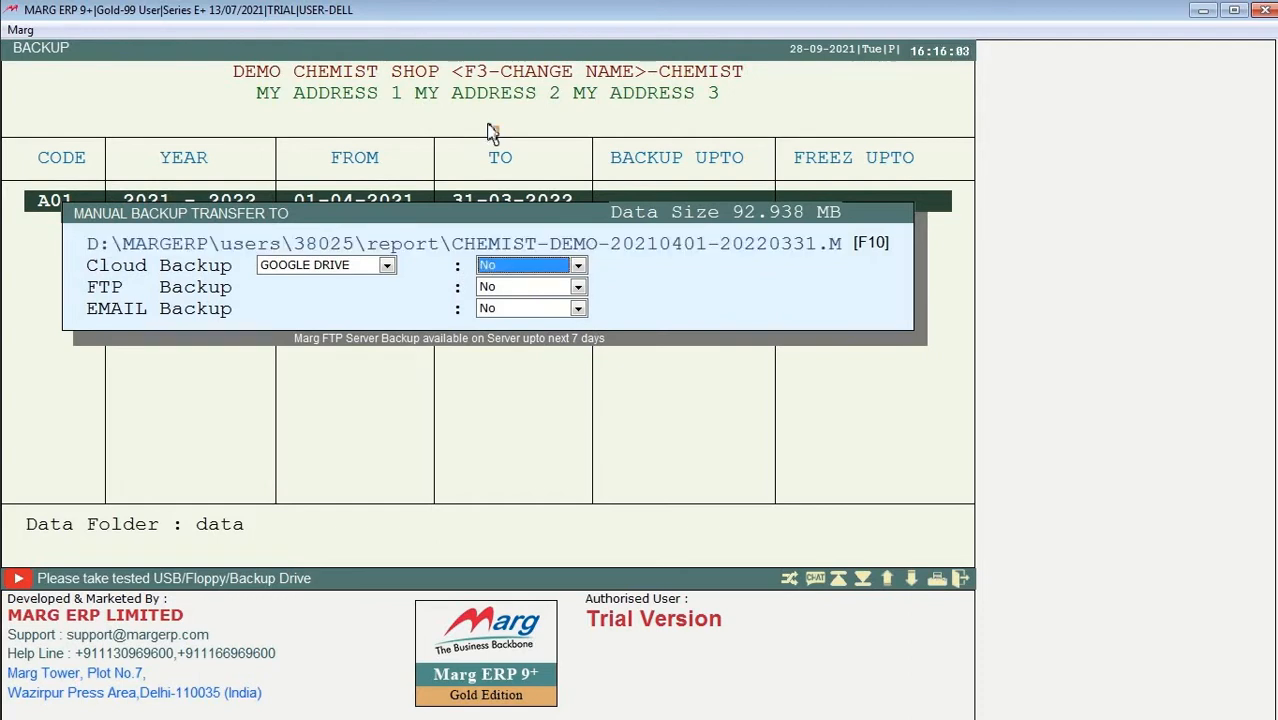
{"action": "key", "text": "Return"}
{"action": "key", "text": "Return"}
{"action": "key", "text": "Return"}
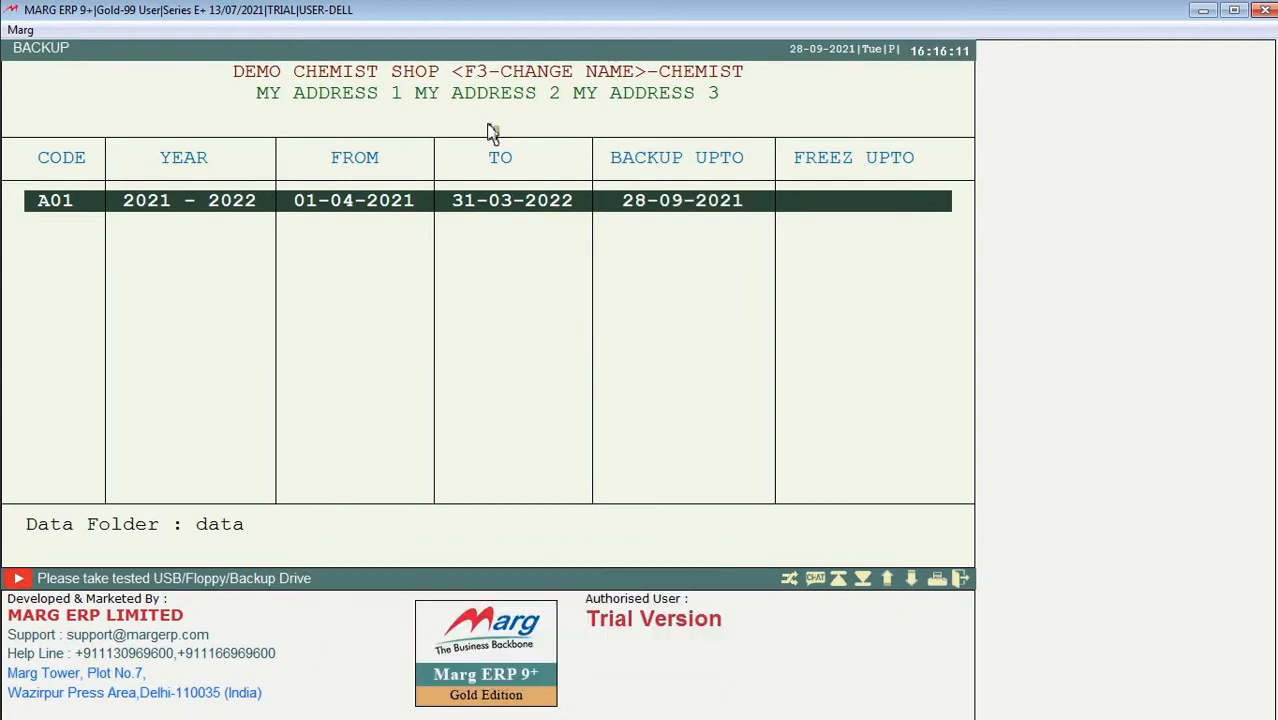
{"action": "key", "text": "Escape"}
{"action": "key", "text": "Down"}
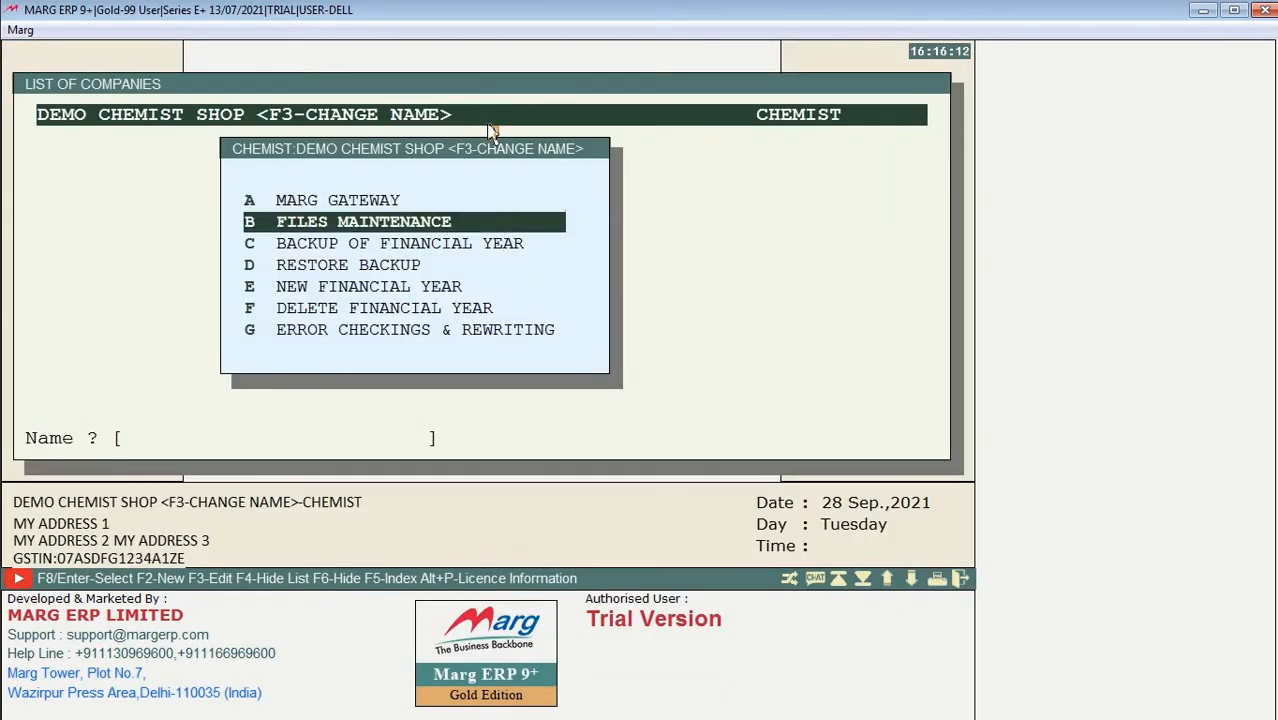
{"action": "key", "text": "Down"}
{"action": "key", "text": "Down"}
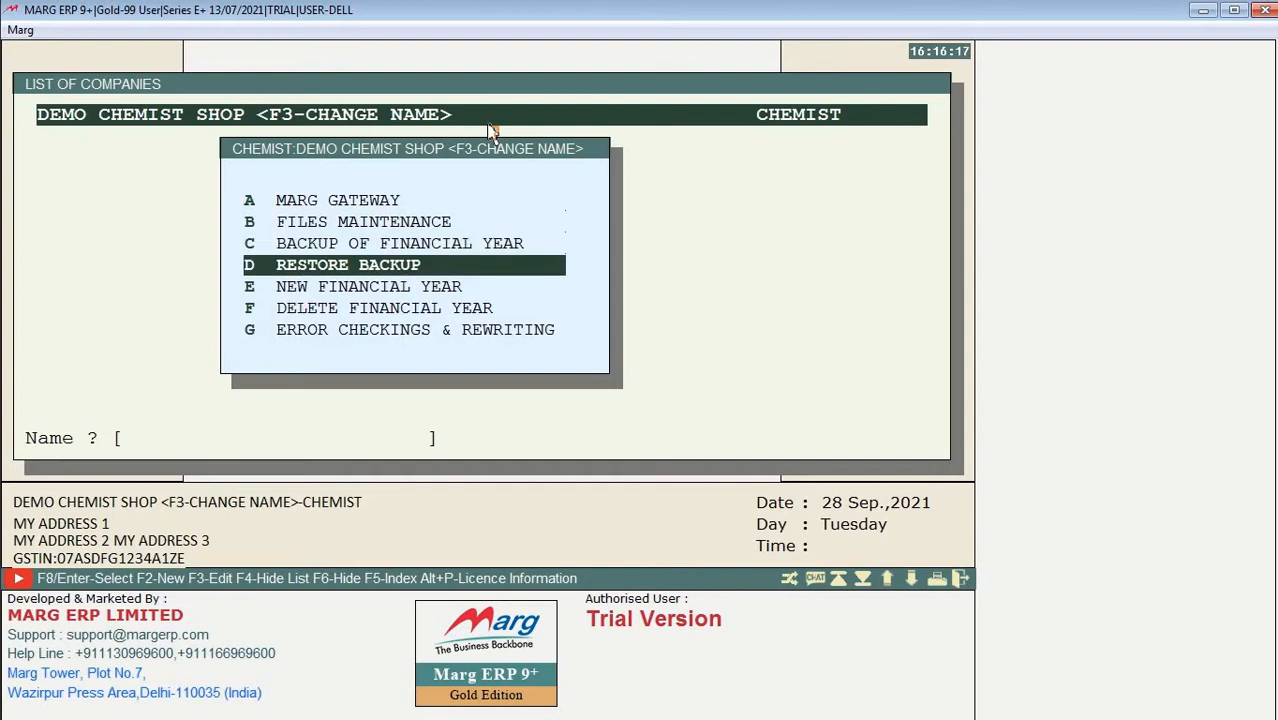
{"action": "key", "text": "Up"}
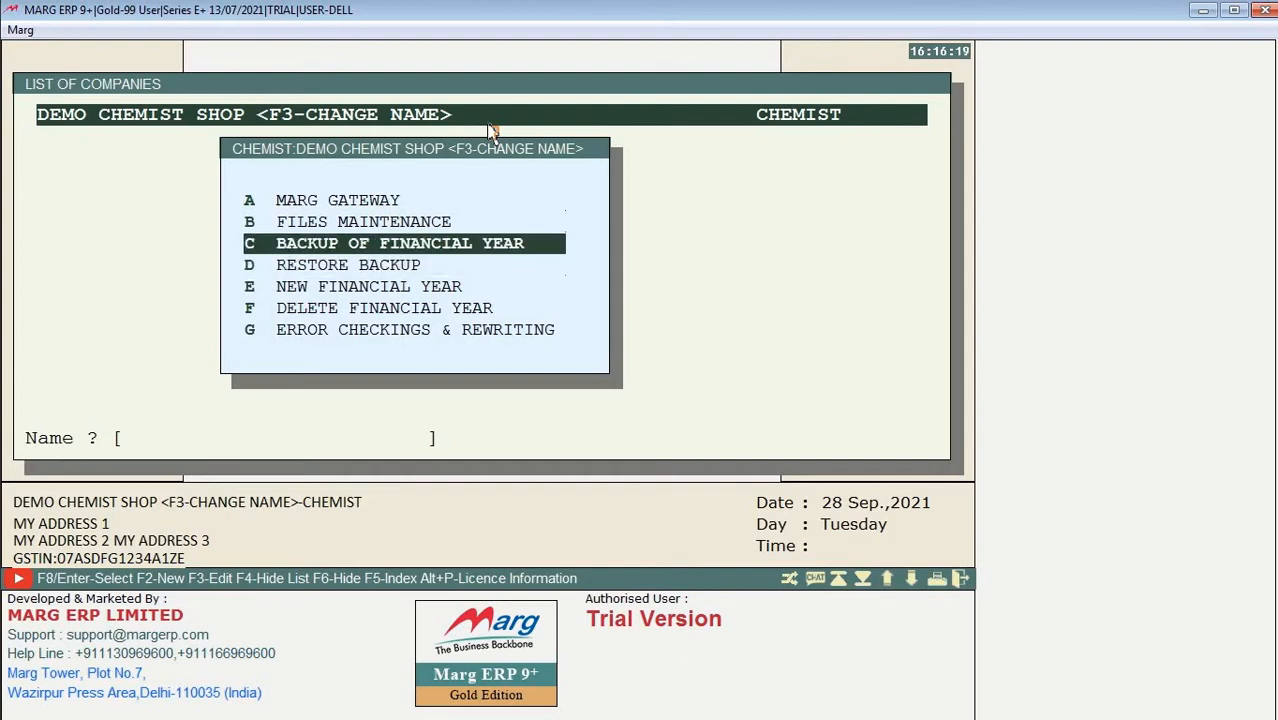
{"action": "key", "text": "Down"}
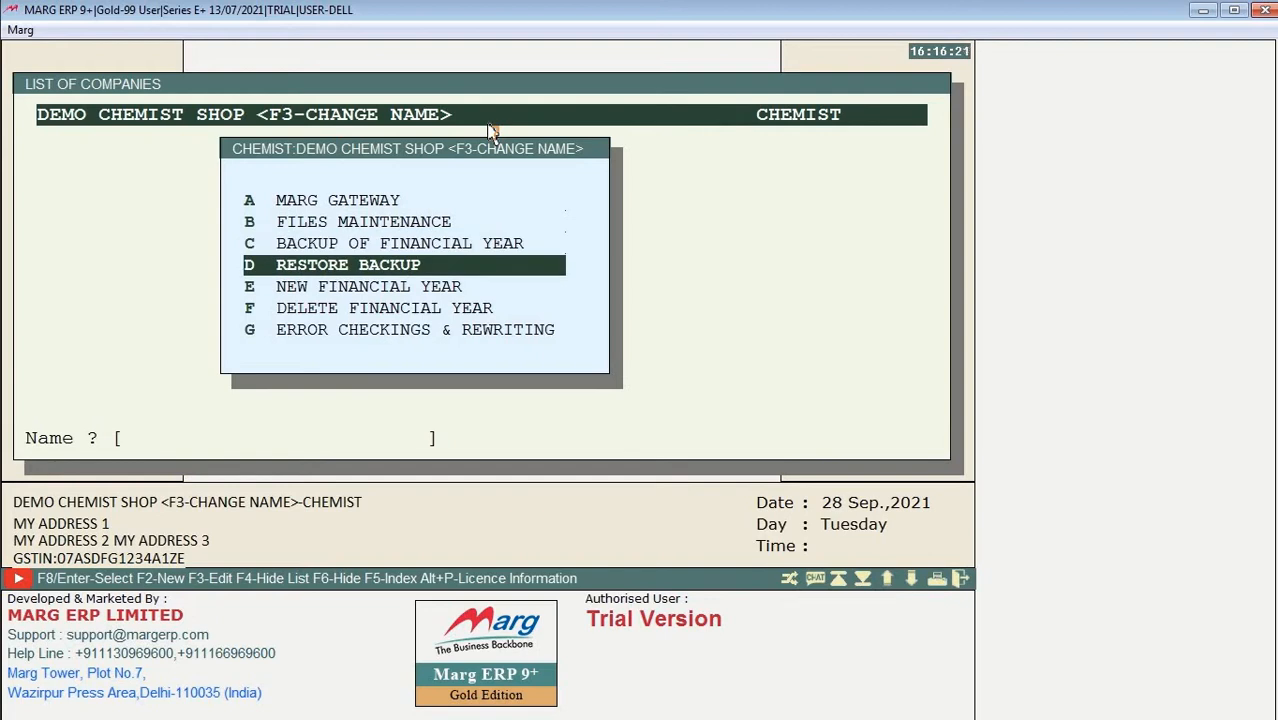
{"action": "key", "text": "Down"}
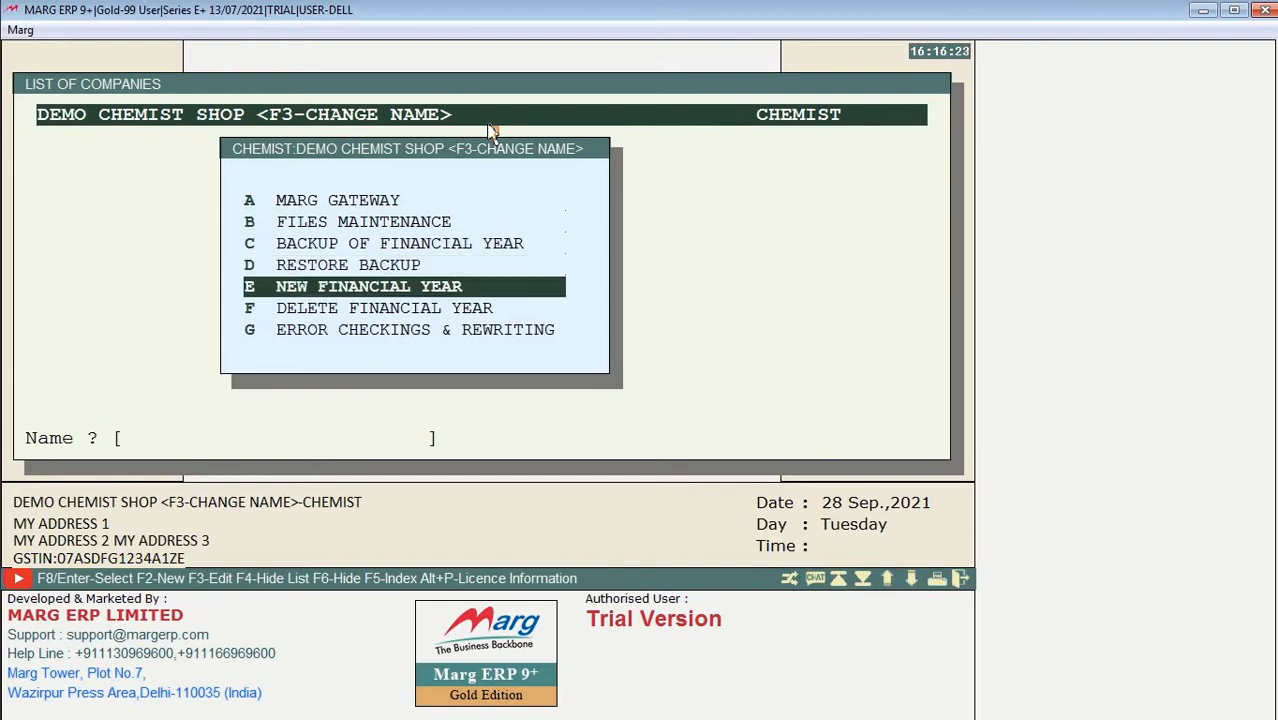
{"action": "key", "text": "Return"}
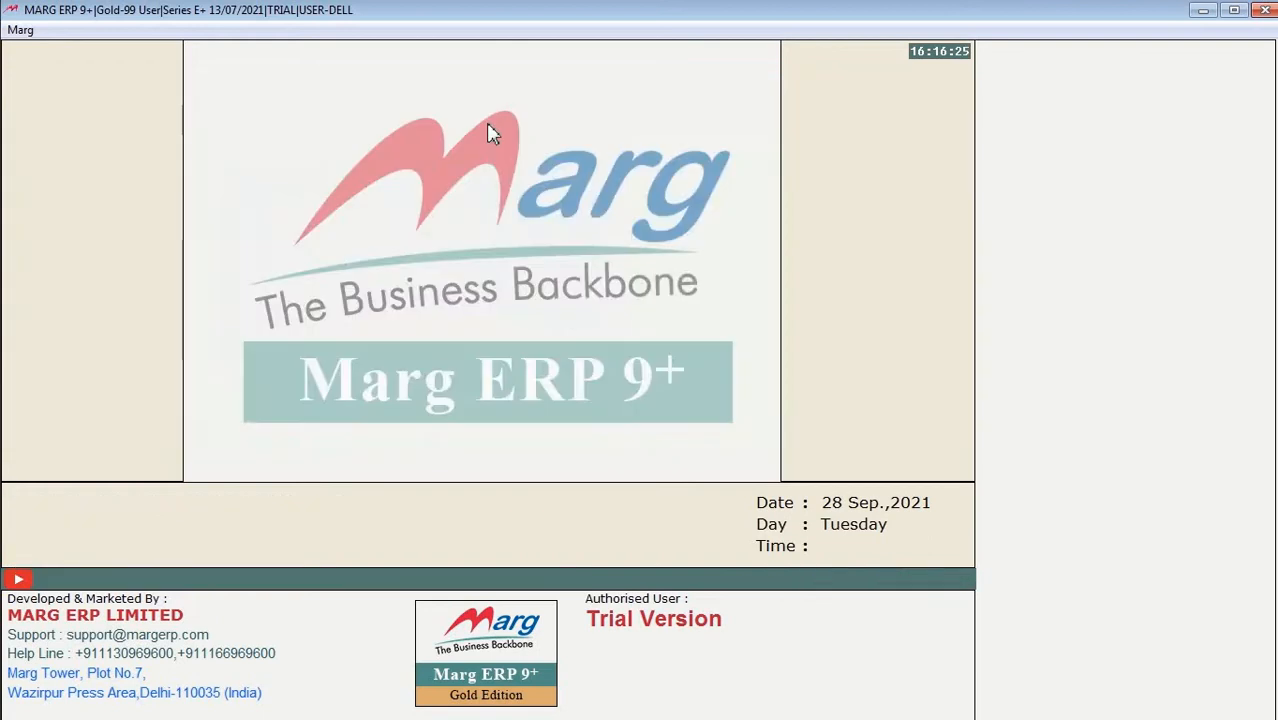
{"action": "key", "text": "Escape"}
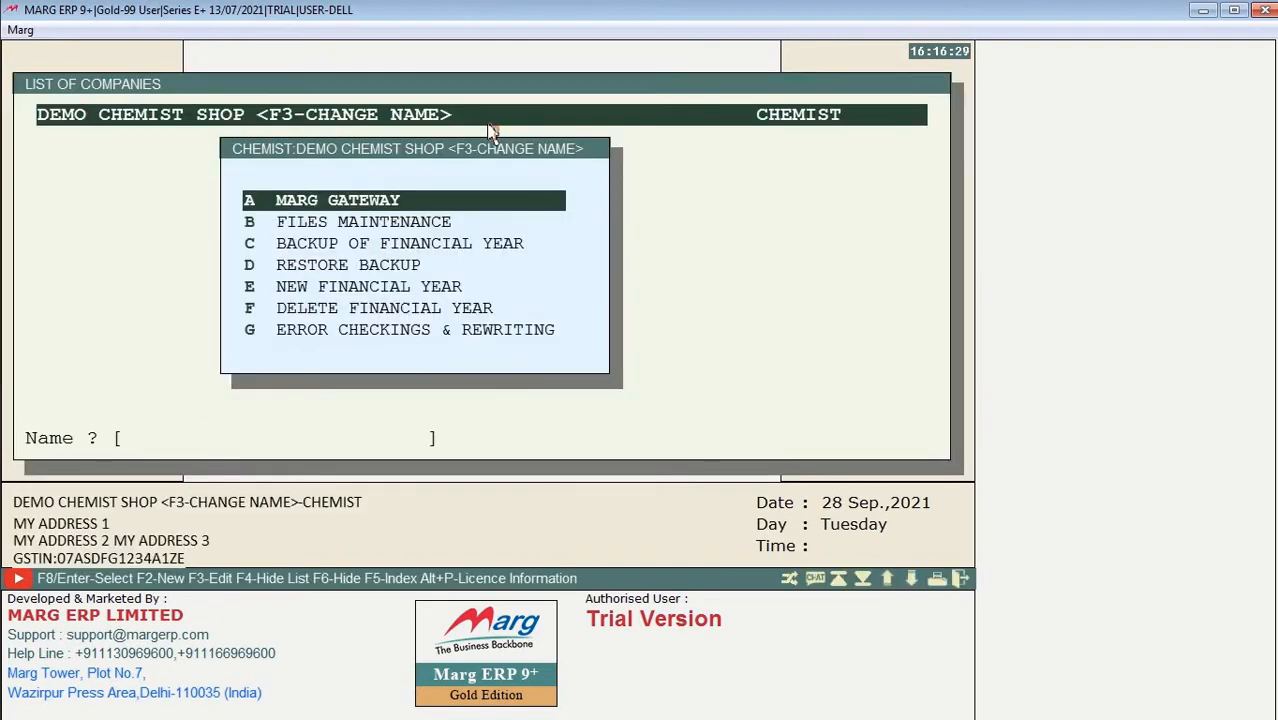
{"action": "key", "text": "Down"}
{"action": "key", "text": "Down"}
{"action": "key", "text": "Down"}
{"action": "key", "text": "Down"}
{"action": "key", "text": "Down"}
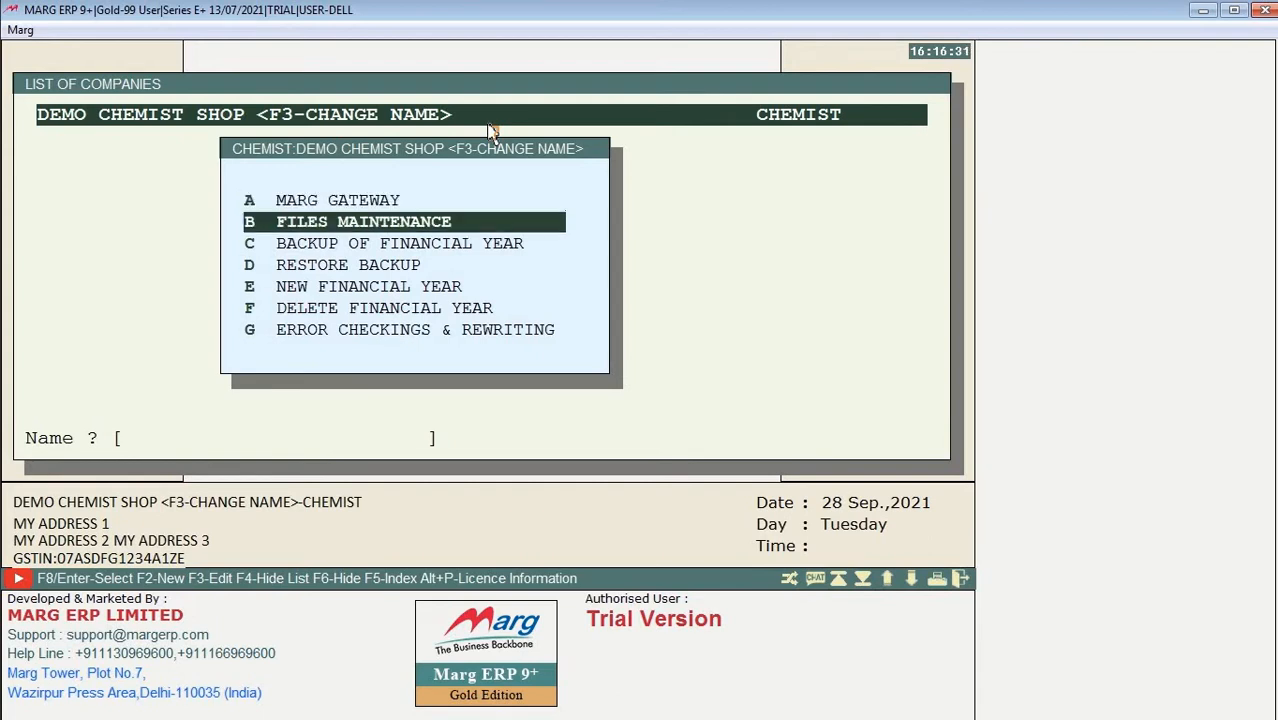
{"action": "key", "text": "Down"}
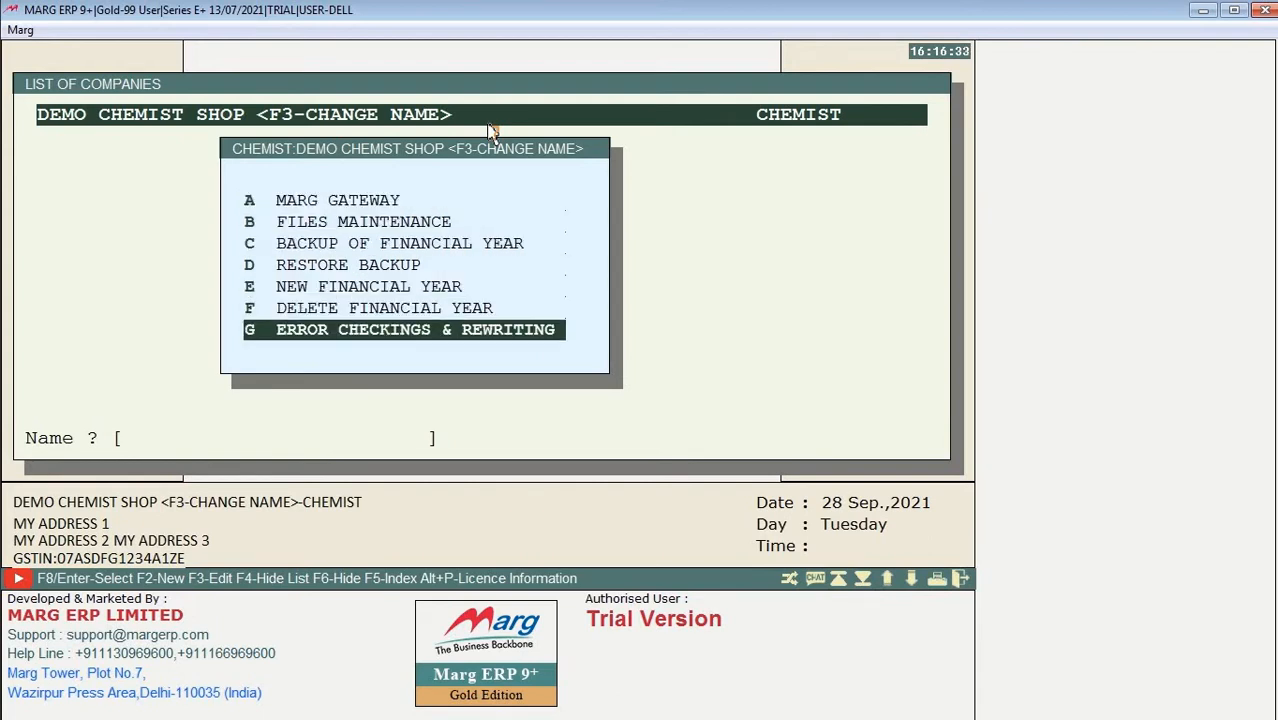
{"action": "key", "text": "Up"}
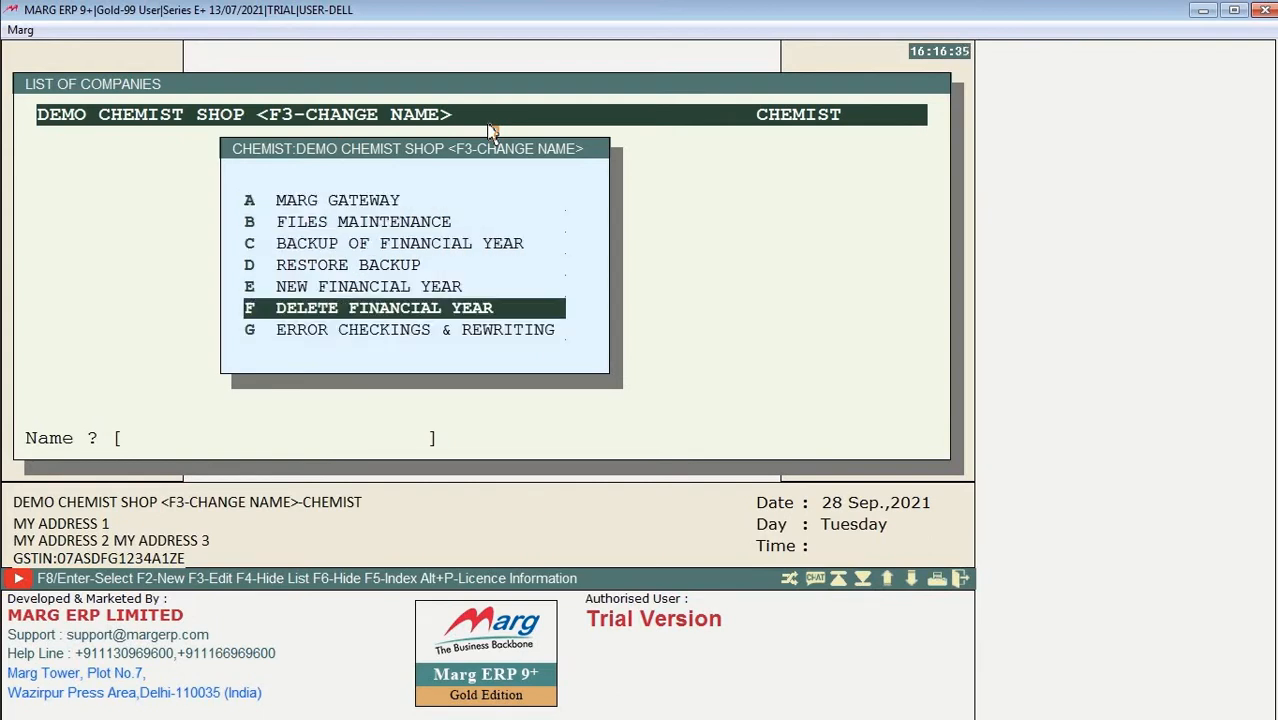
{"action": "key", "text": "Down"}
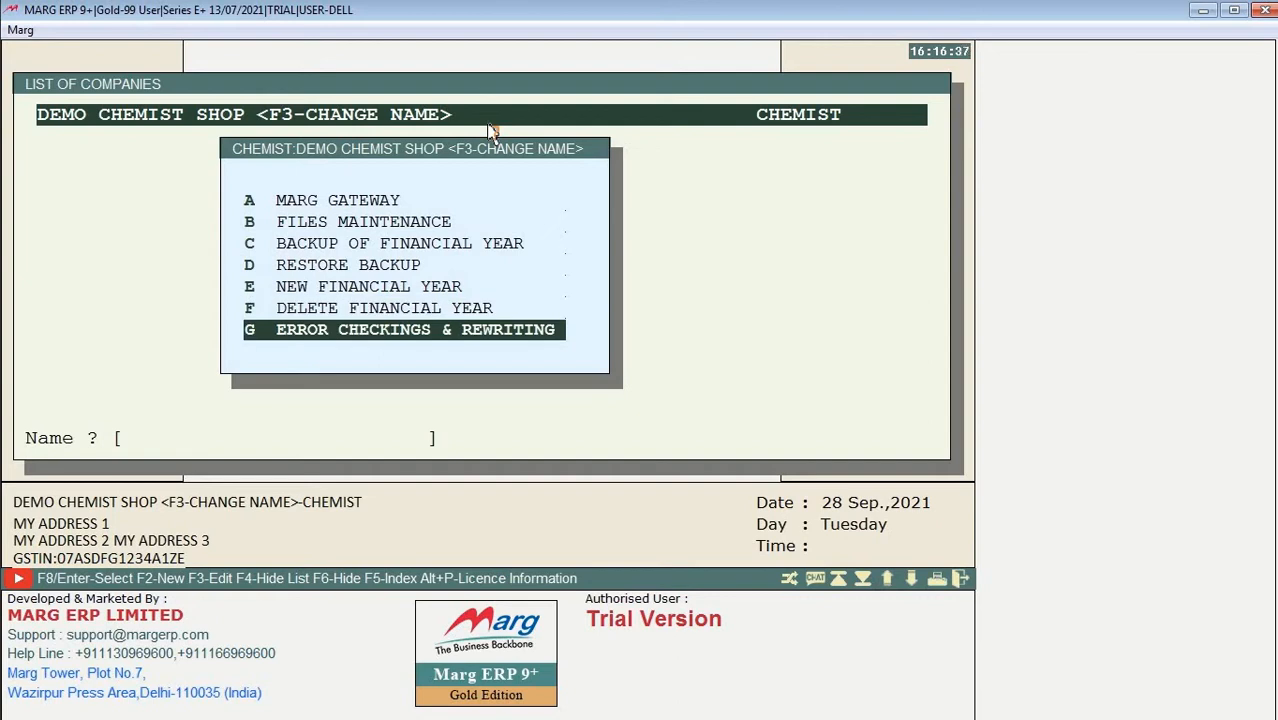
{"action": "key", "text": "Return"}
{"action": "key", "text": "Return"}
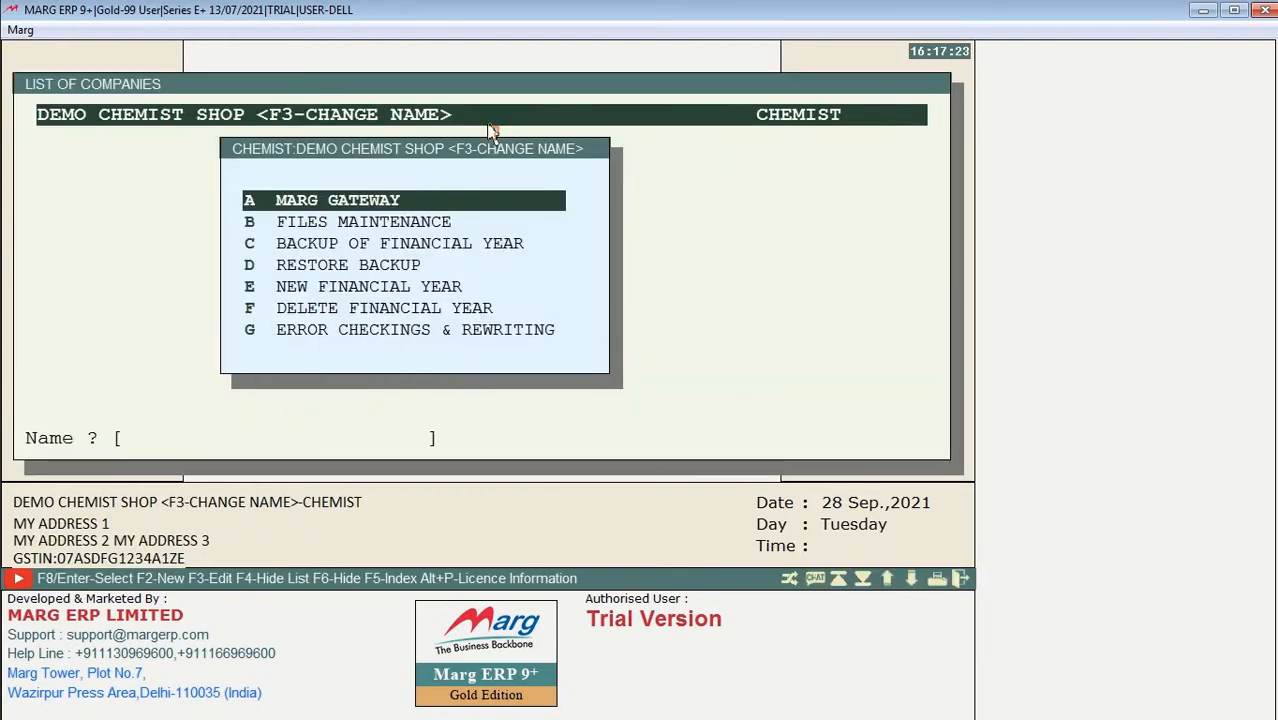
{"action": "key", "text": "Down"}
Step: Open DEMO CHEMIST SHOP, choosing Not Required on the Business Type form and closing the Authorisation screen
{"action": "key", "text": "Up"}
{"action": "key", "text": "Return"}
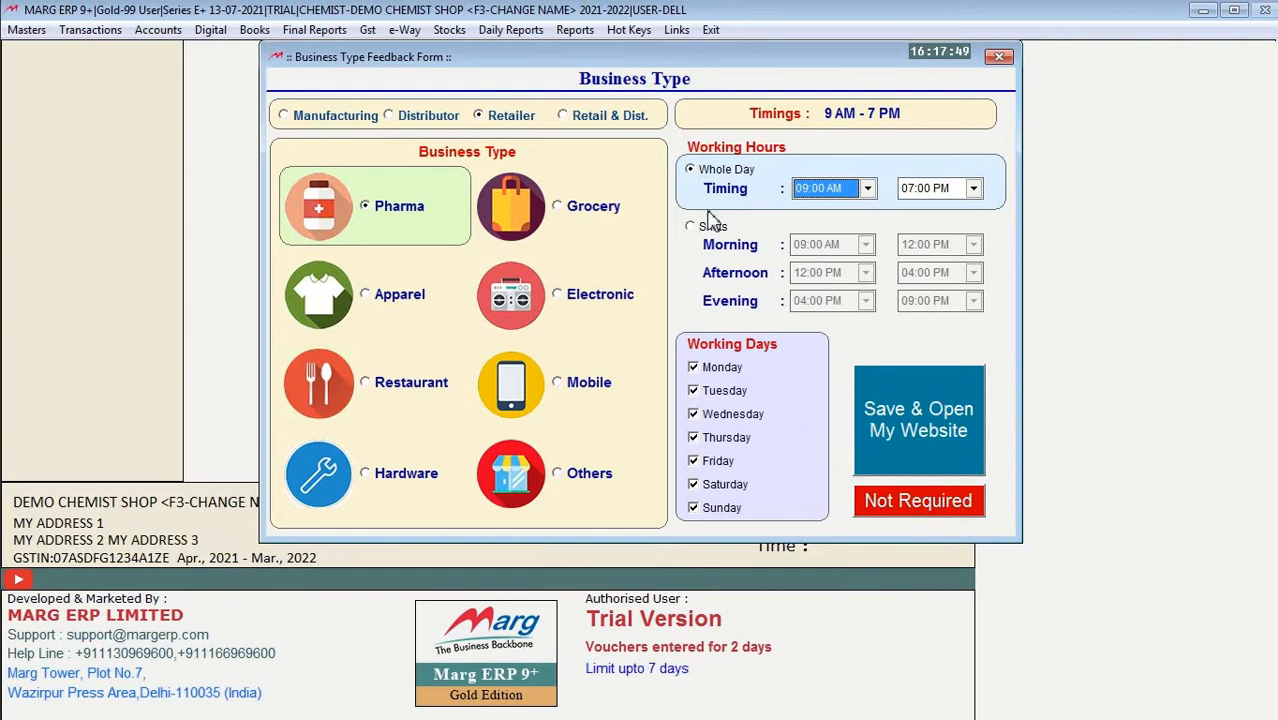
{"action": "left_click", "coordinate": [932, 507]}
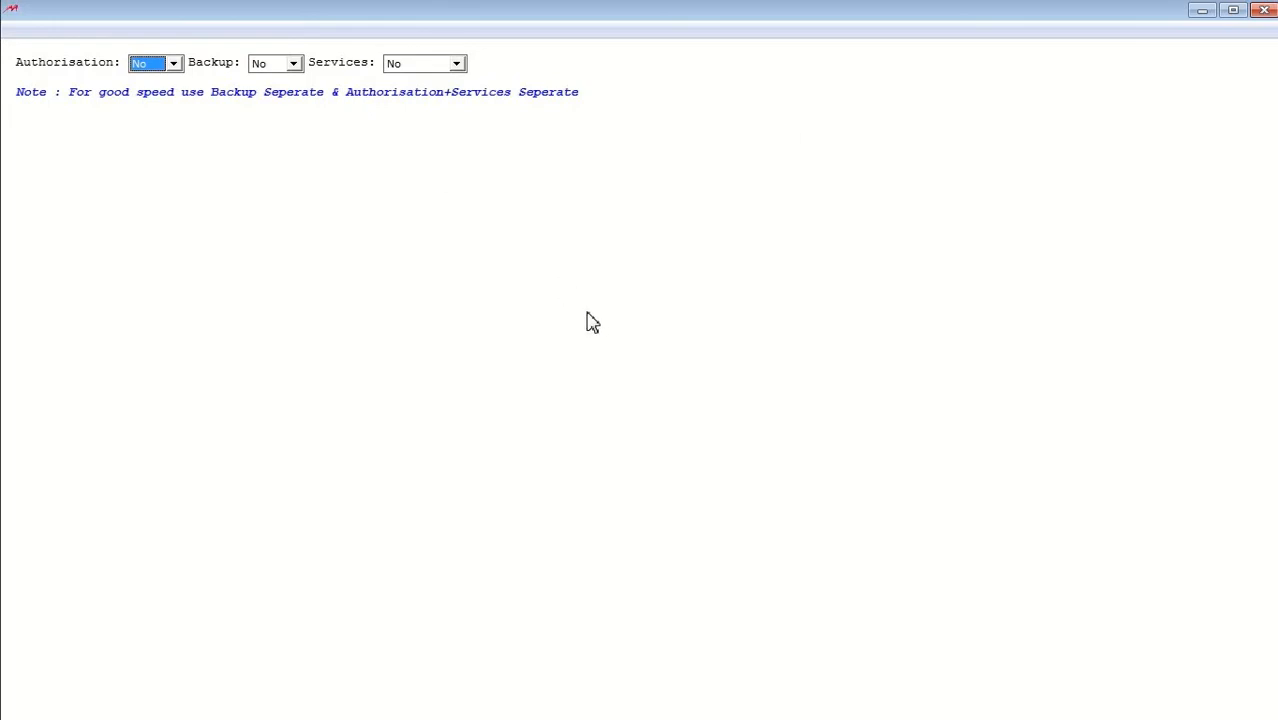
{"action": "key", "text": "Escape"}
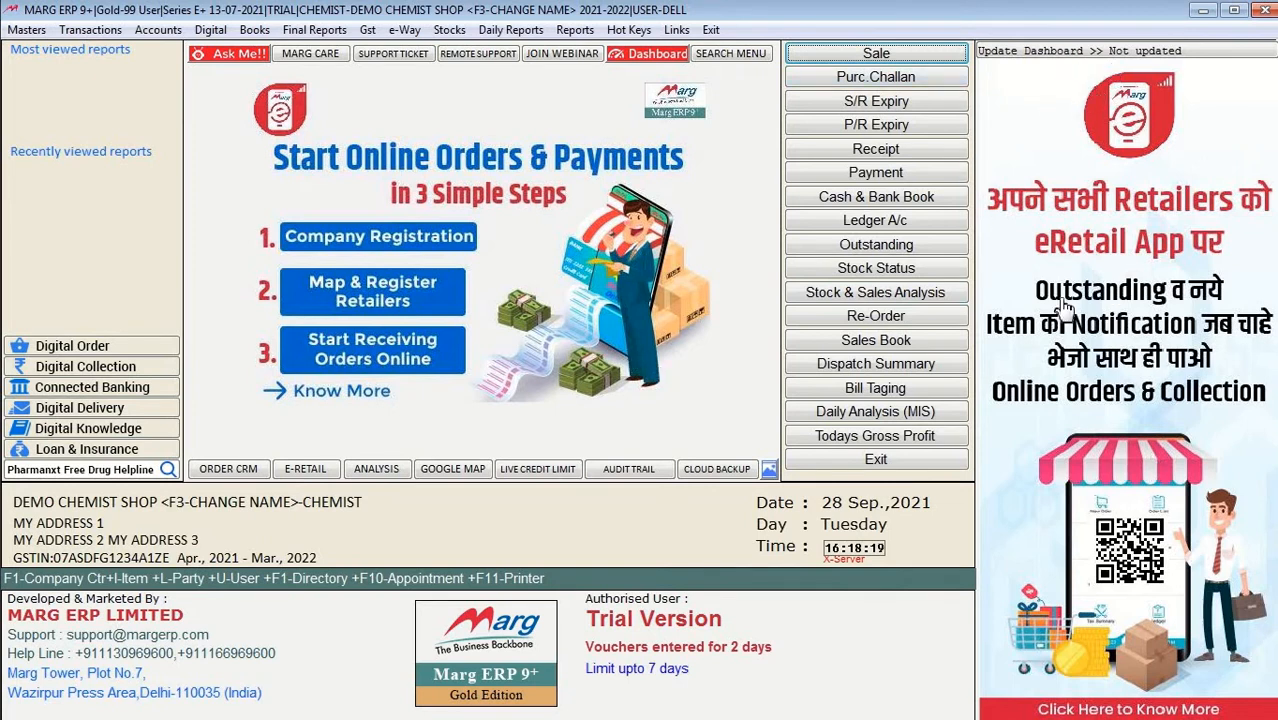
Step: Refresh the DEMO CHEMIST SHOP dashboard so the eRetail advertisement panel disappears
{"action": "left_click", "coordinate": [1145, 55]}
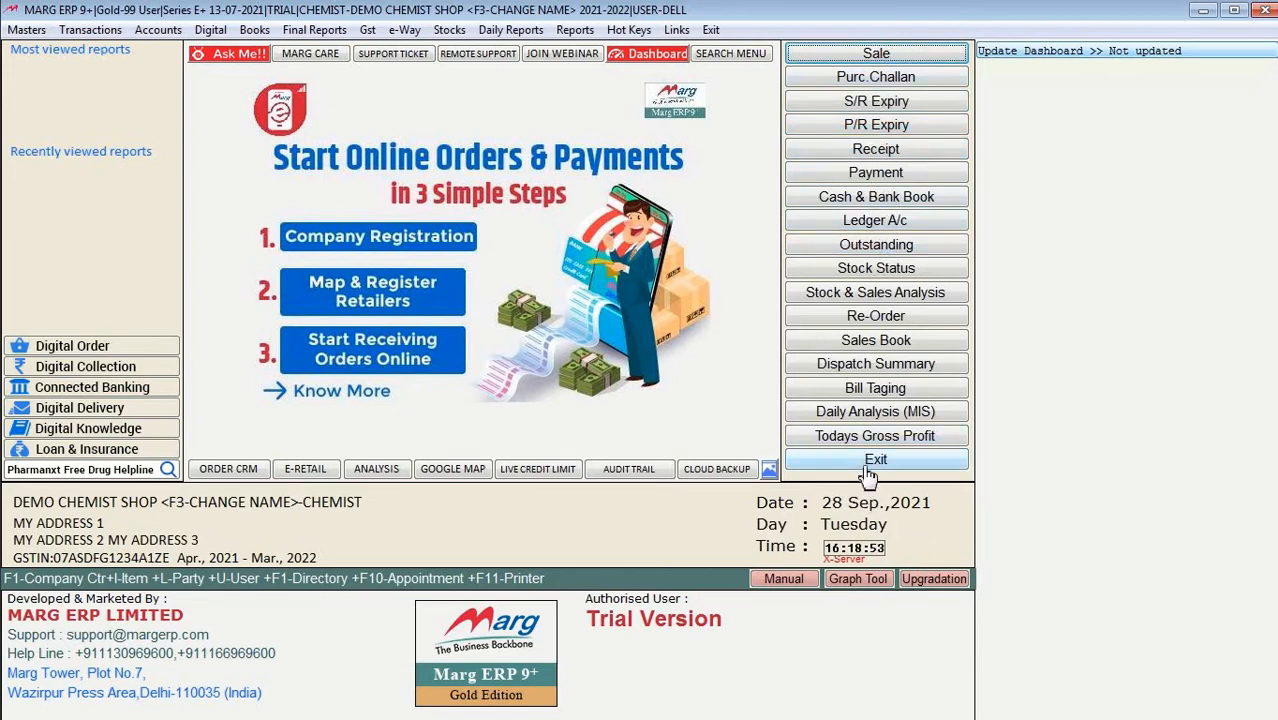
Step: Open and close the Sale Report's Analysis With settings, then the Payment voucher entry
{"action": "left_click", "coordinate": [493, 31]}
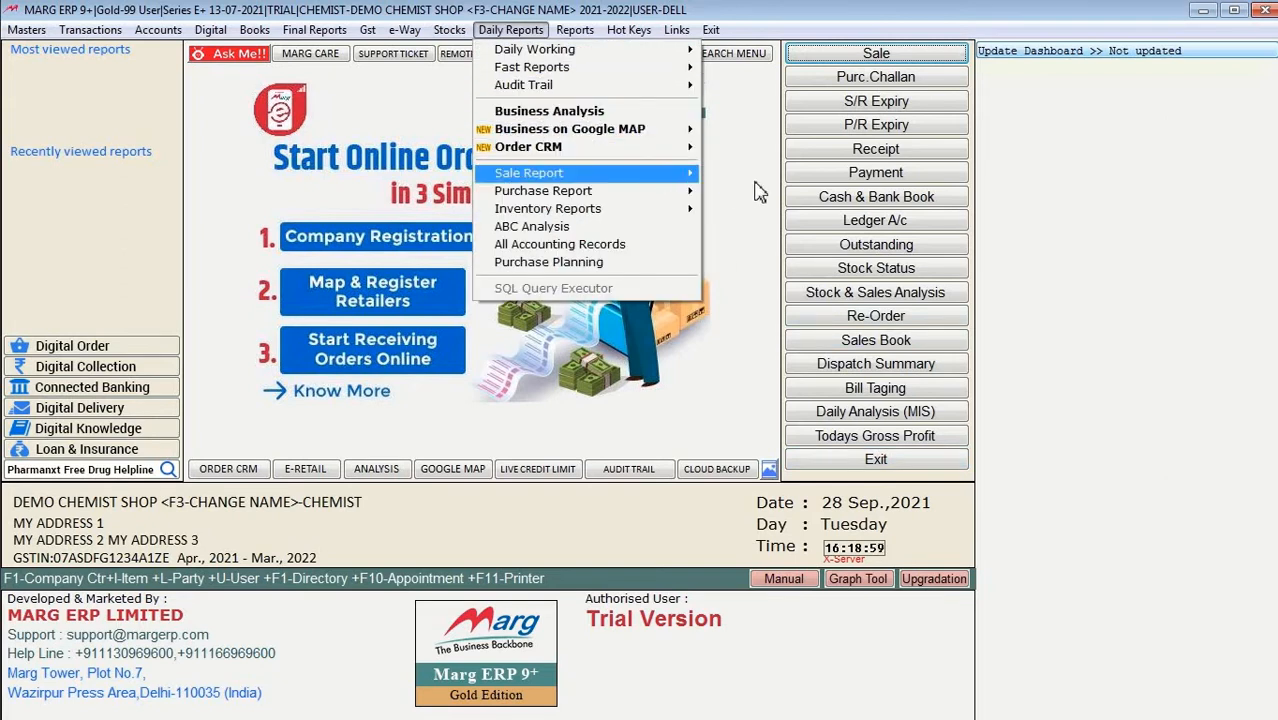
{"action": "mouse_move", "coordinate": [651, 175]}
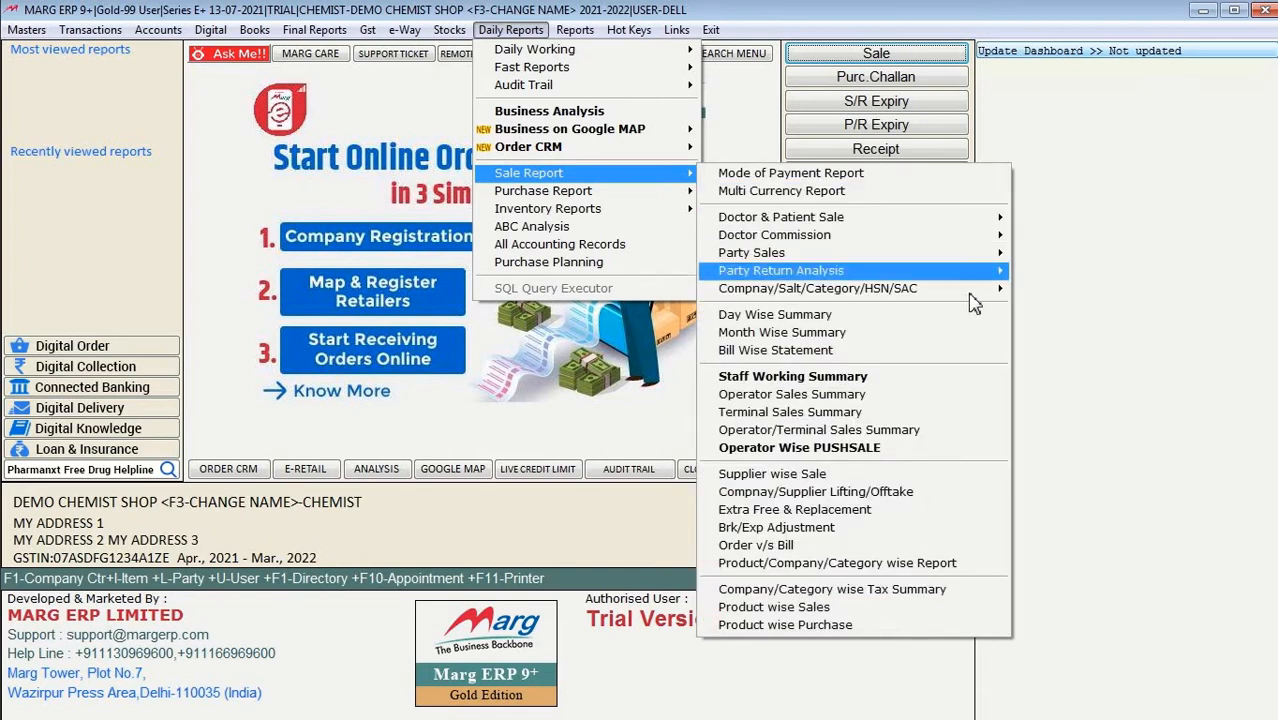
{"action": "mouse_move", "coordinate": [974, 291]}
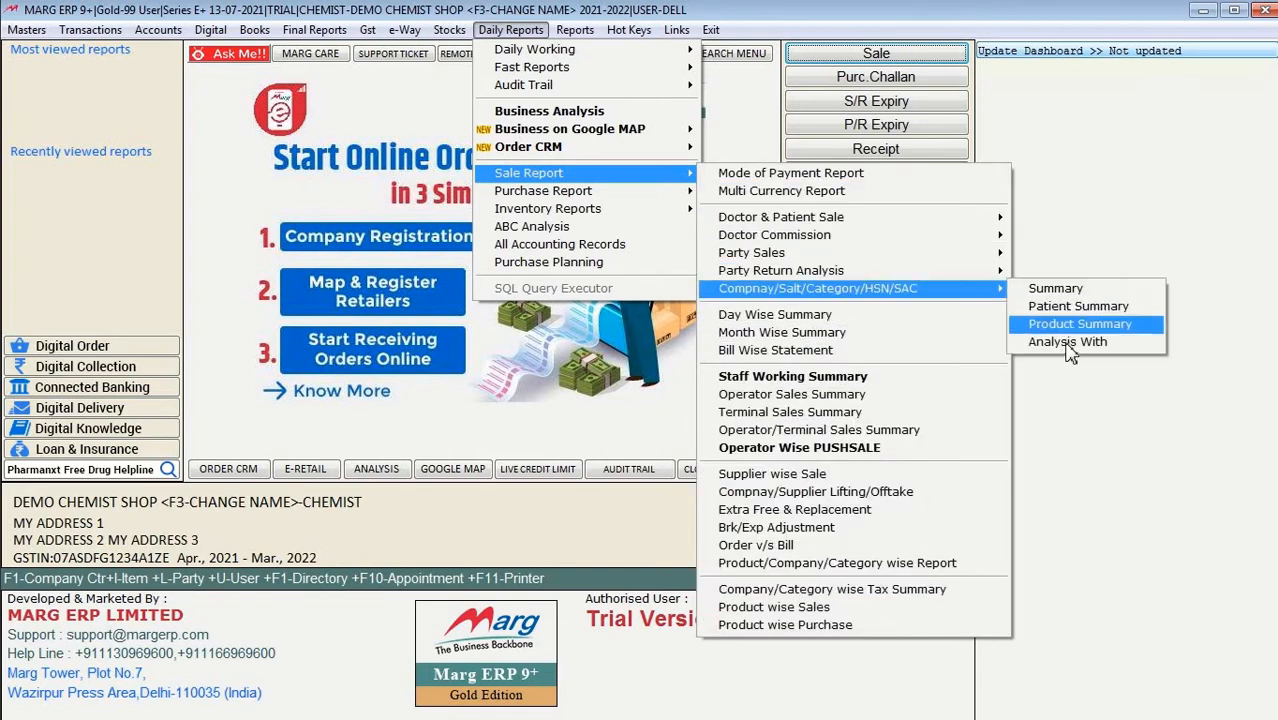
{"action": "left_click", "coordinate": [1066, 343]}
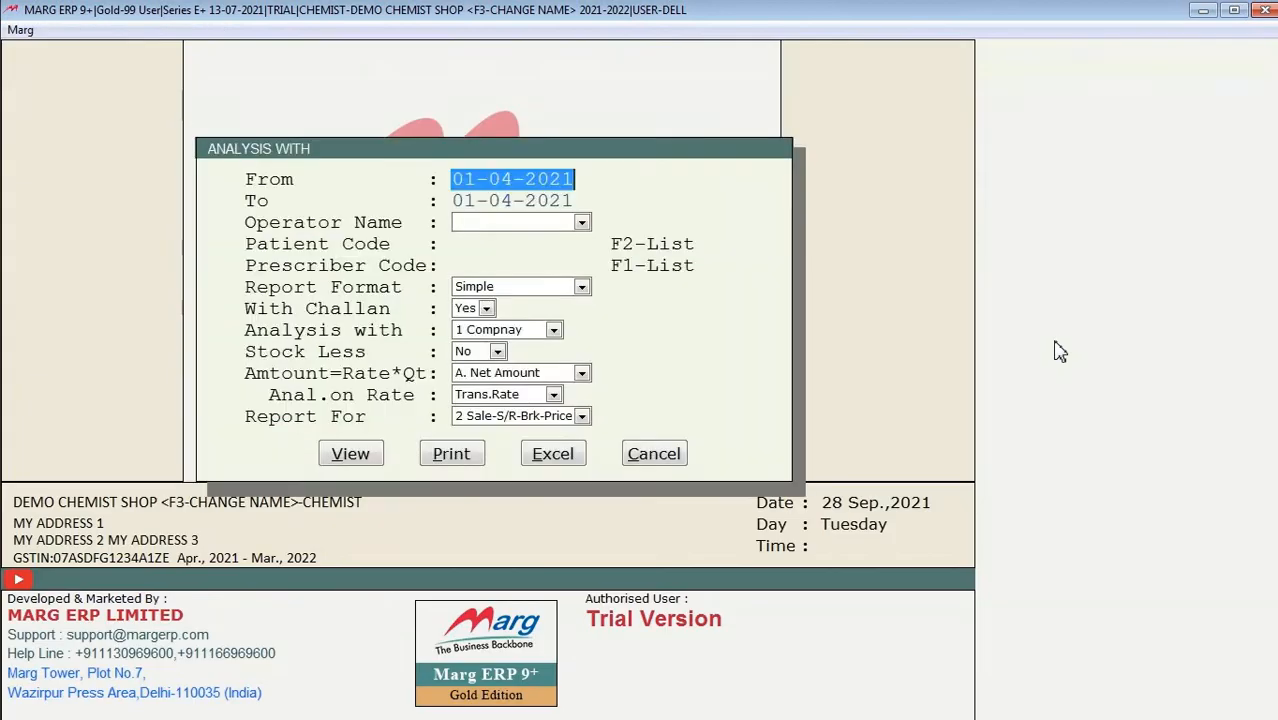
{"action": "key", "text": "Escape"}
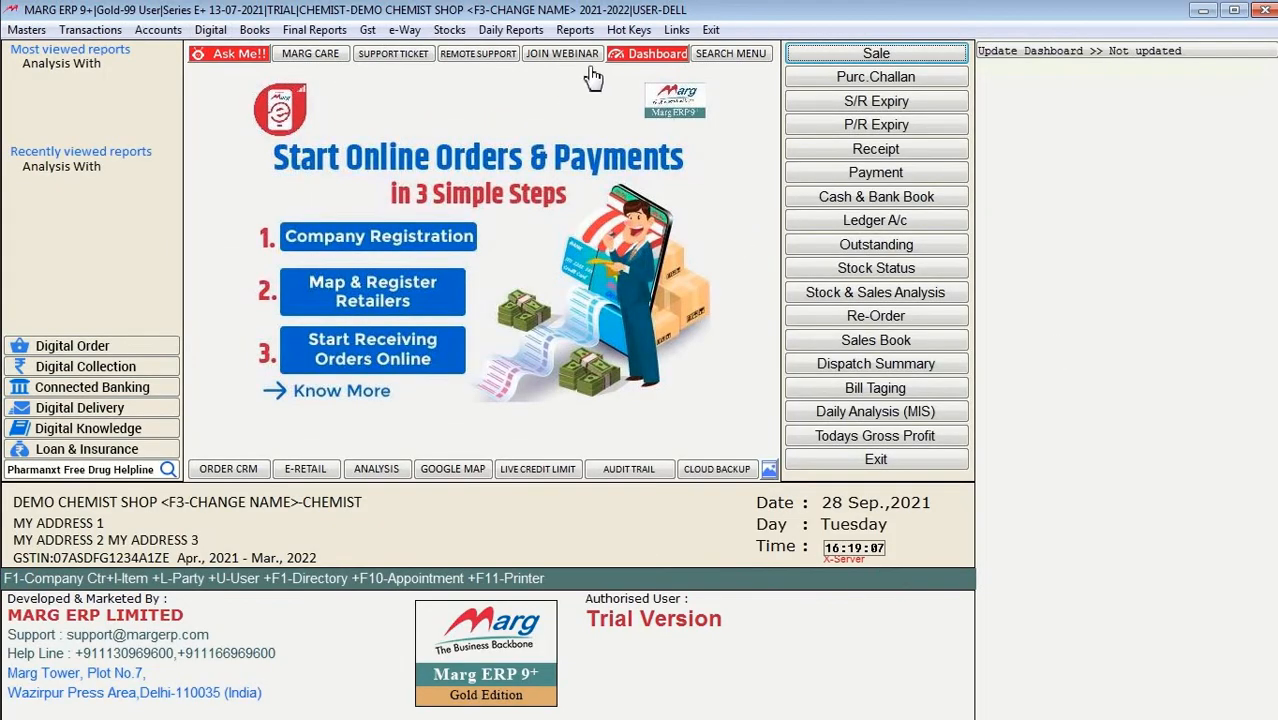
{"action": "left_click", "coordinate": [876, 176]}
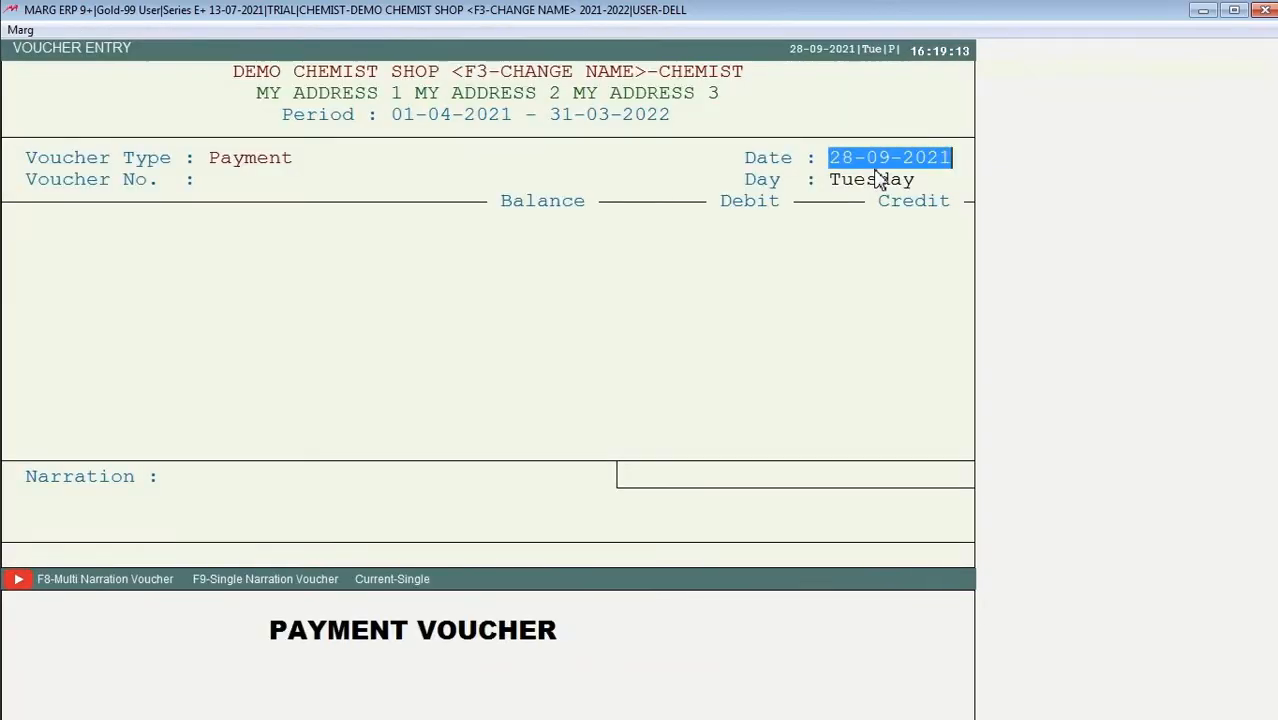
{"action": "key", "text": "Escape"}
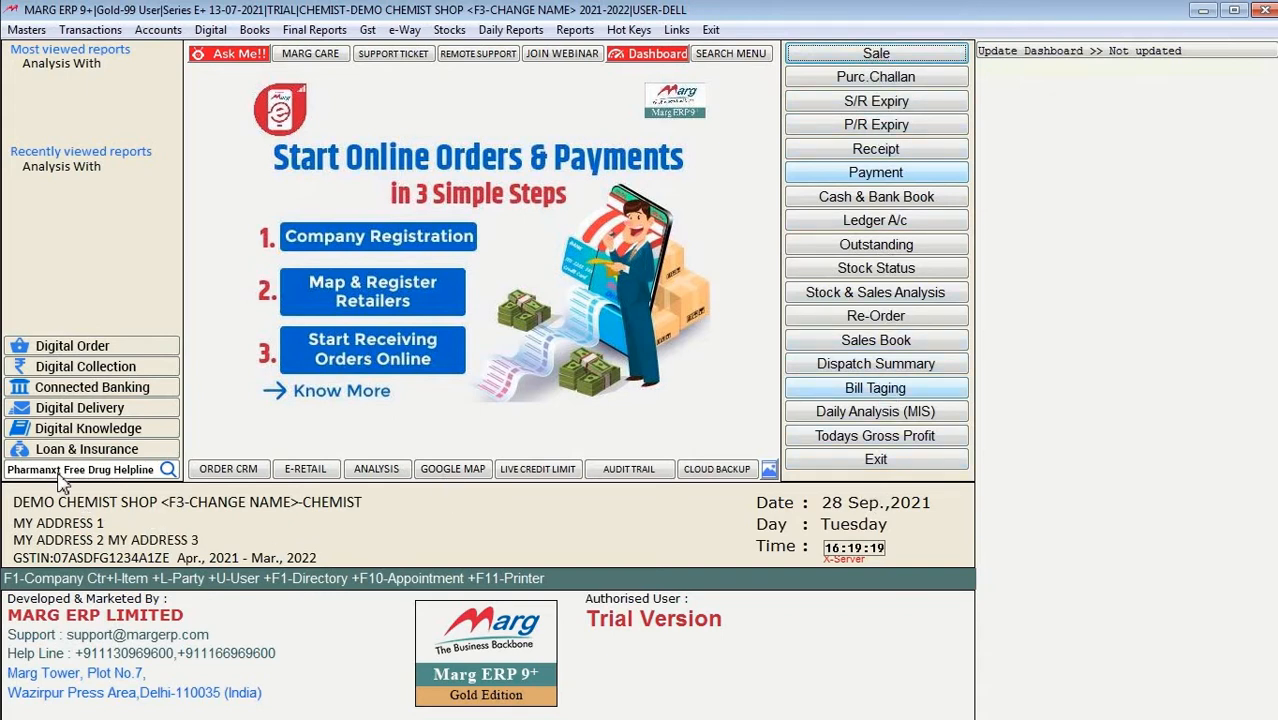
{"action": "left_click", "coordinate": [25, 30]}
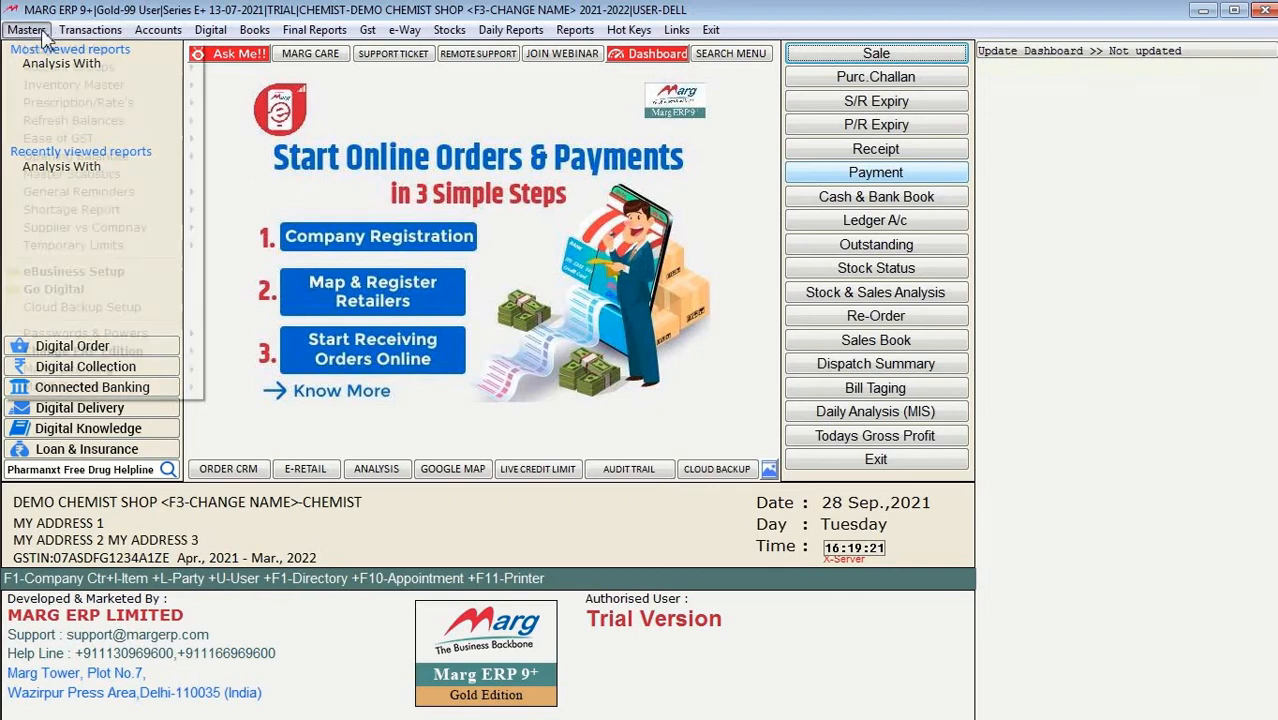
{"action": "mouse_move", "coordinate": [70, 38]}
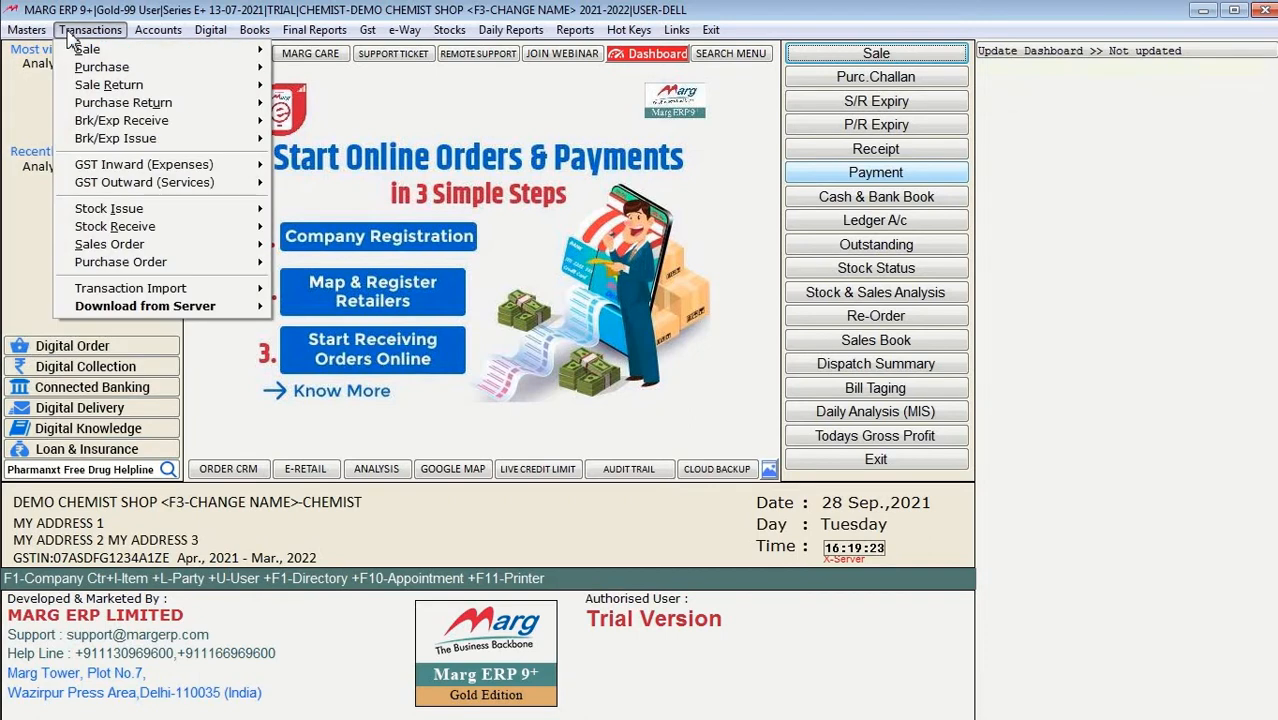
{"action": "mouse_move", "coordinate": [167, 42]}
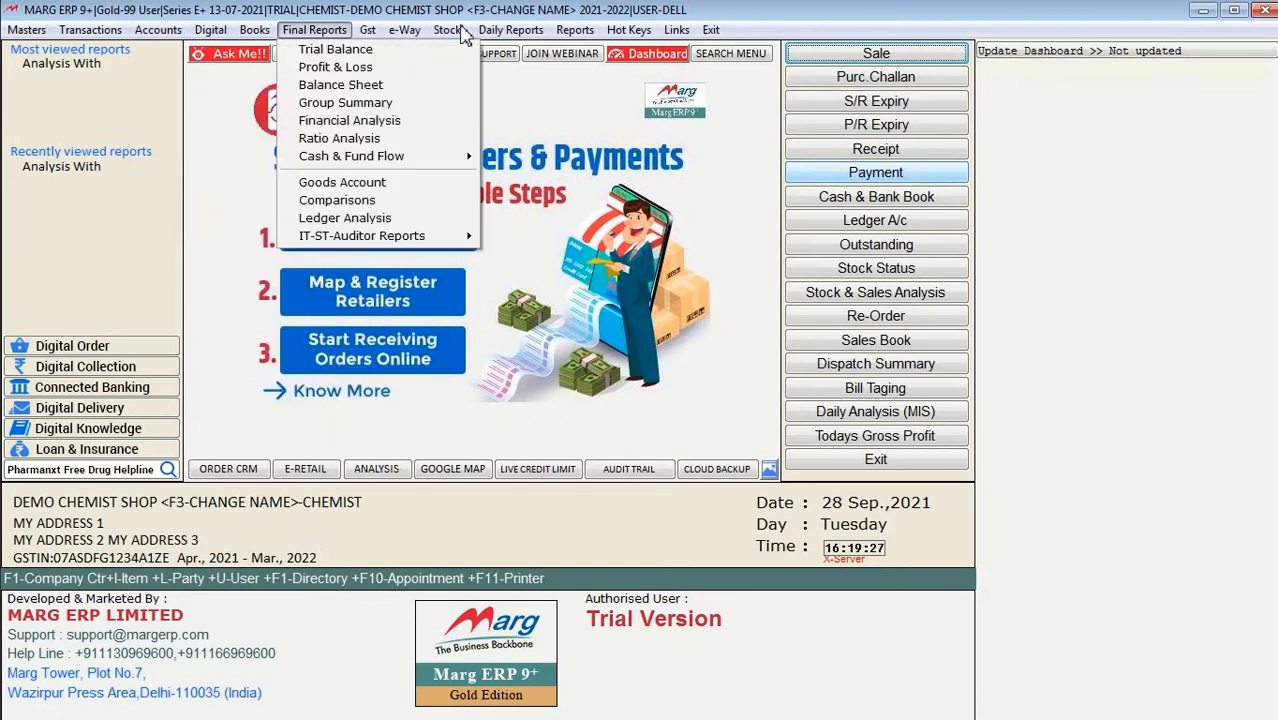
{"action": "mouse_move", "coordinate": [367, 30]}
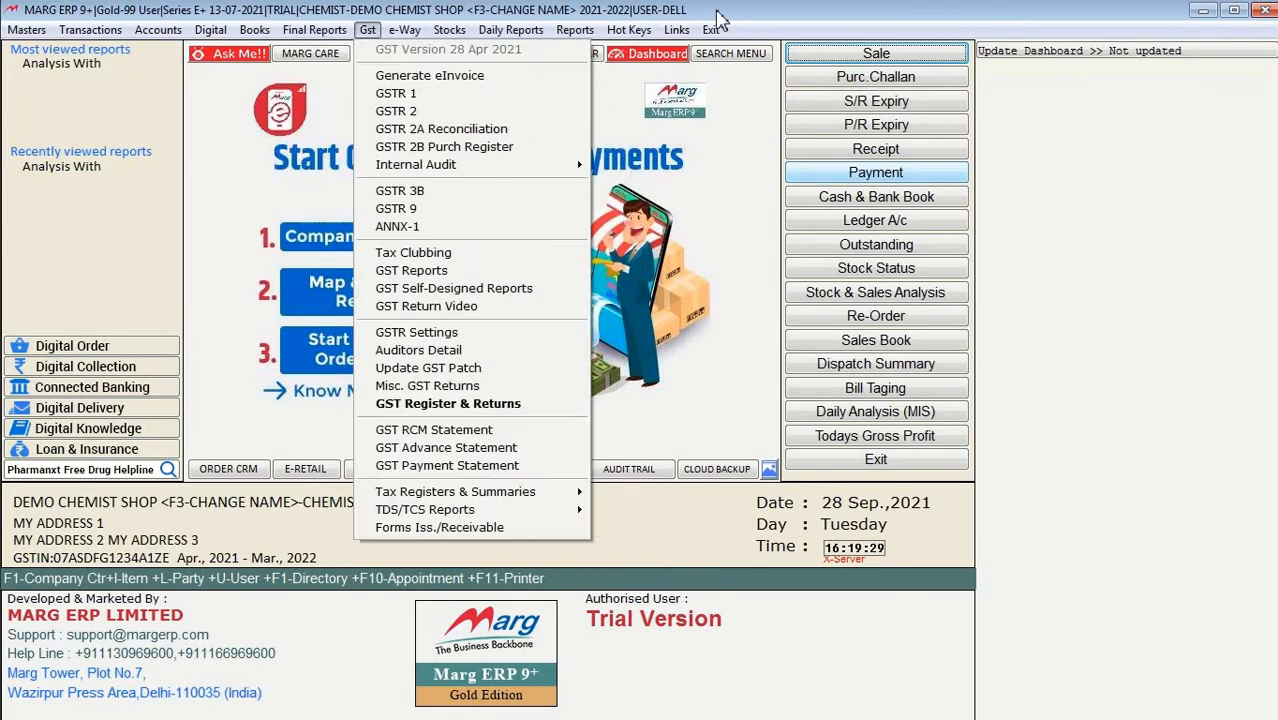
{"action": "mouse_move", "coordinate": [510, 29]}
{"action": "left_click", "coordinate": [790, 33]}
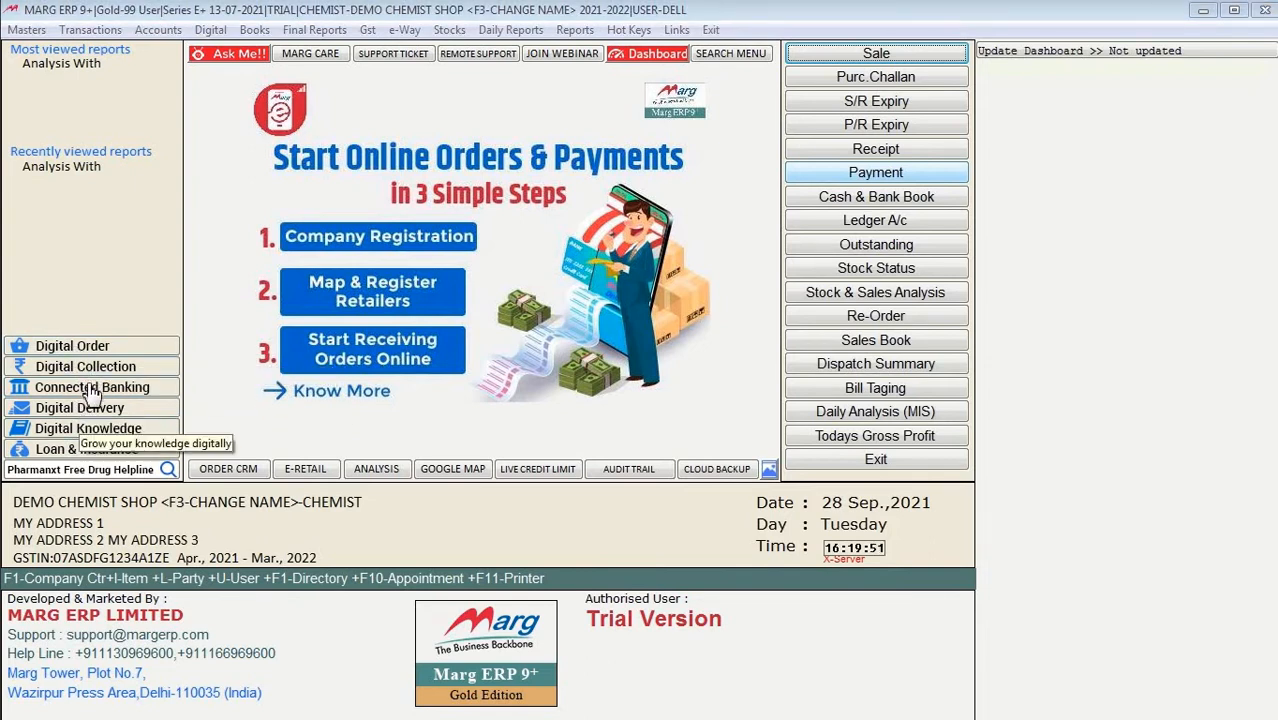
{"action": "left_click", "coordinate": [87, 347]}
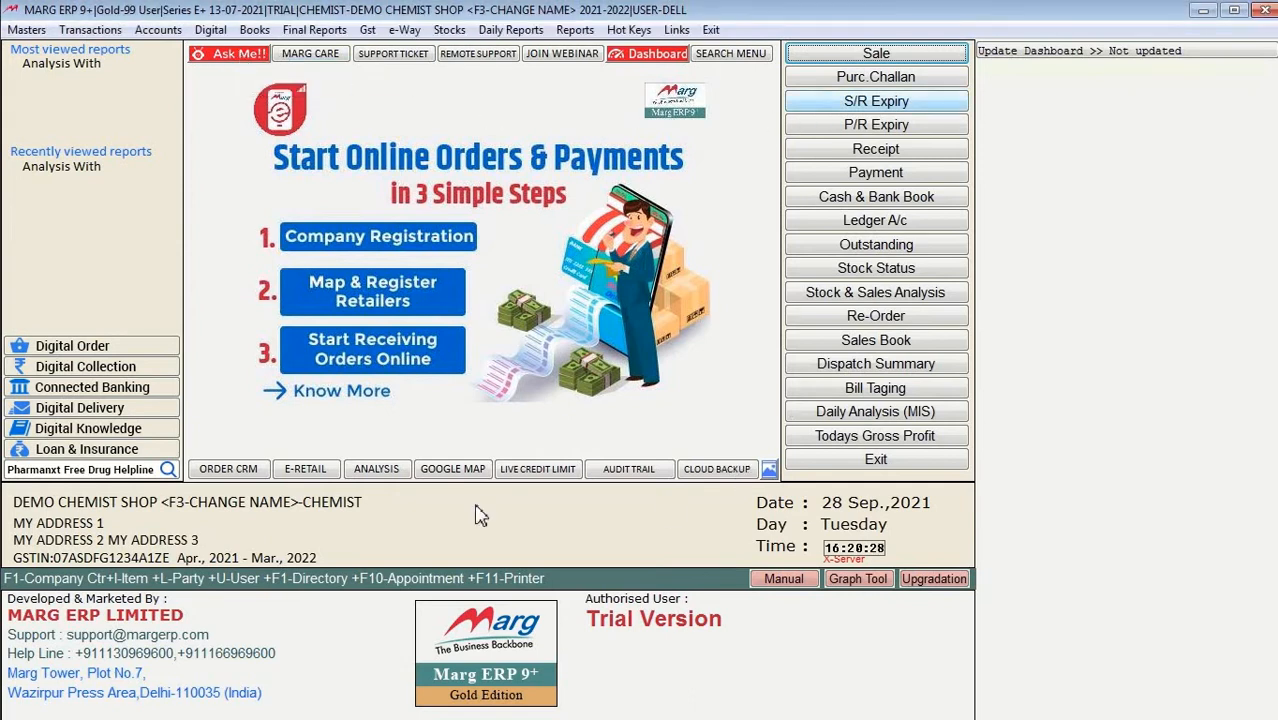
{"action": "left_click", "coordinate": [250, 62]}
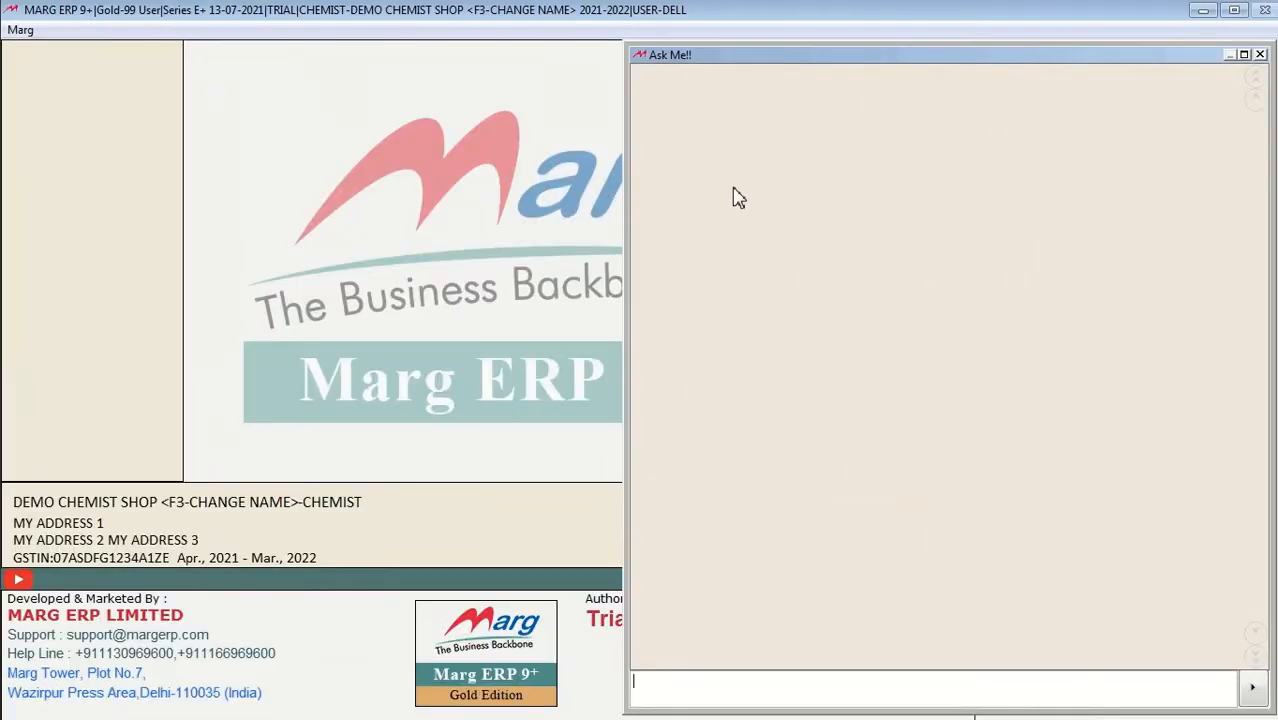
{"action": "left_click", "coordinate": [1261, 55]}
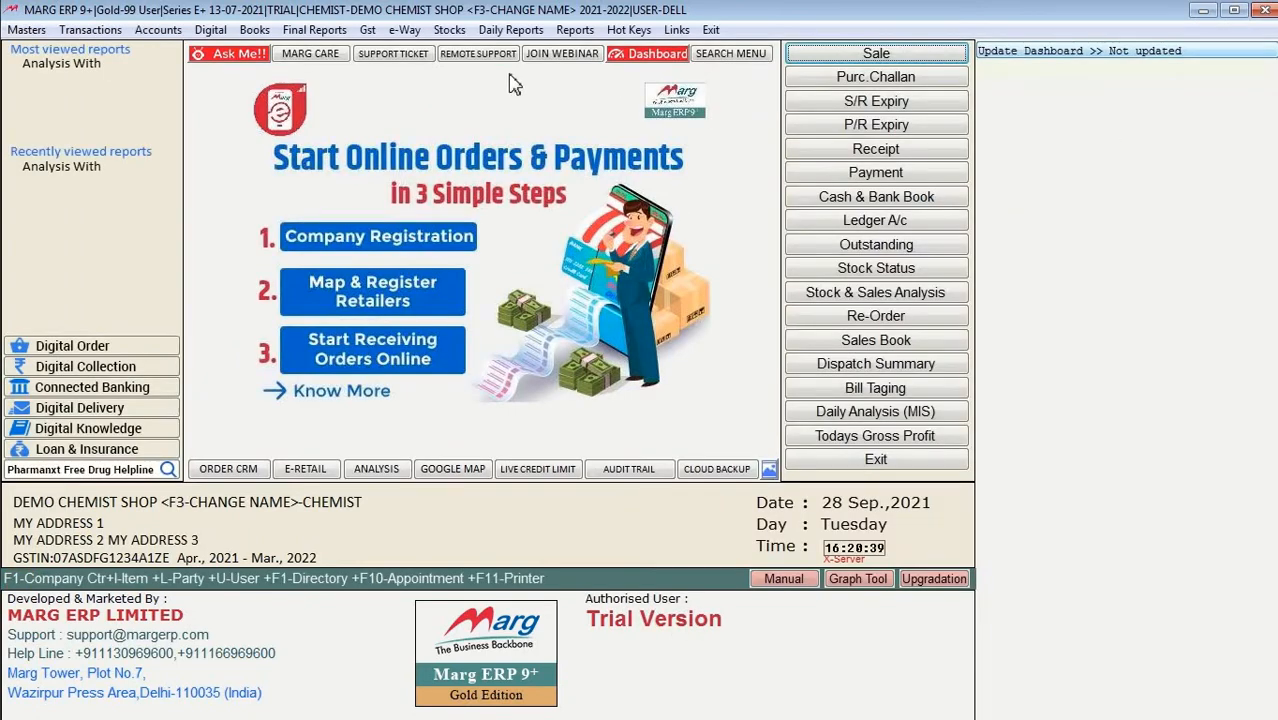
Step: Search Marg Care for 'sale entry' and open 'How to ban sale entry user wise ?'
{"action": "left_click", "coordinate": [330, 57]}
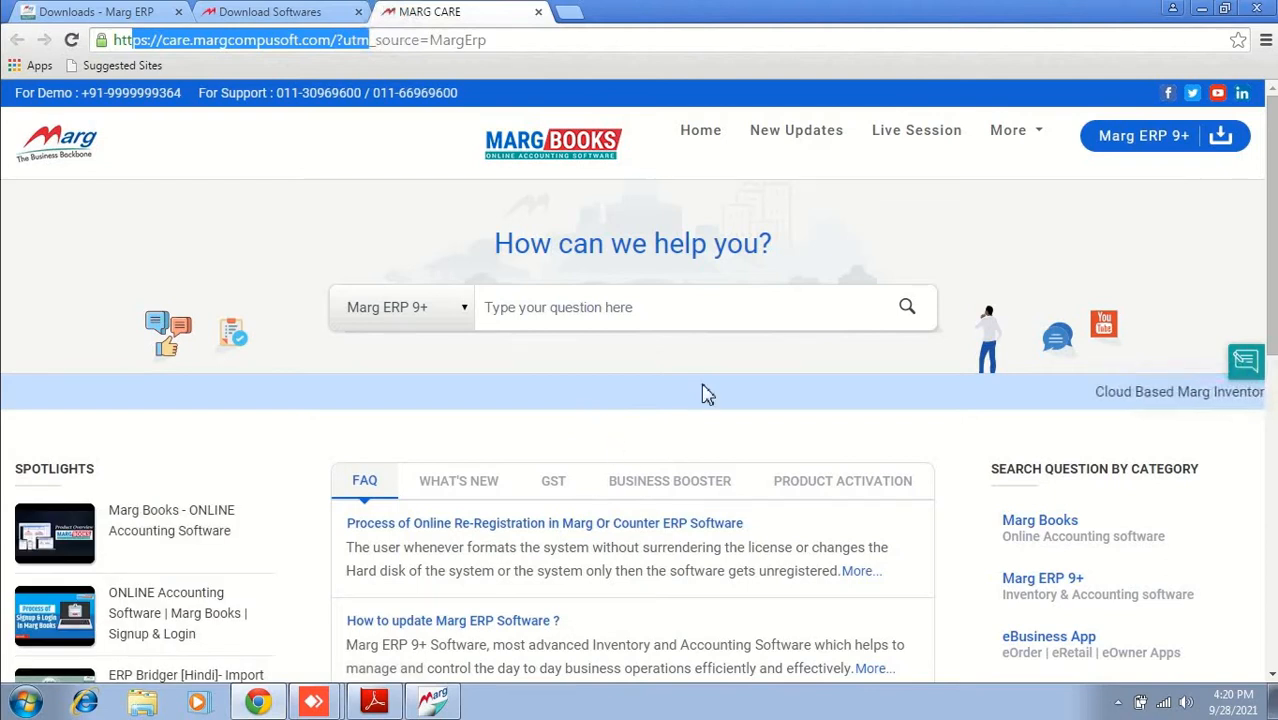
{"action": "left_click", "coordinate": [564, 307]}
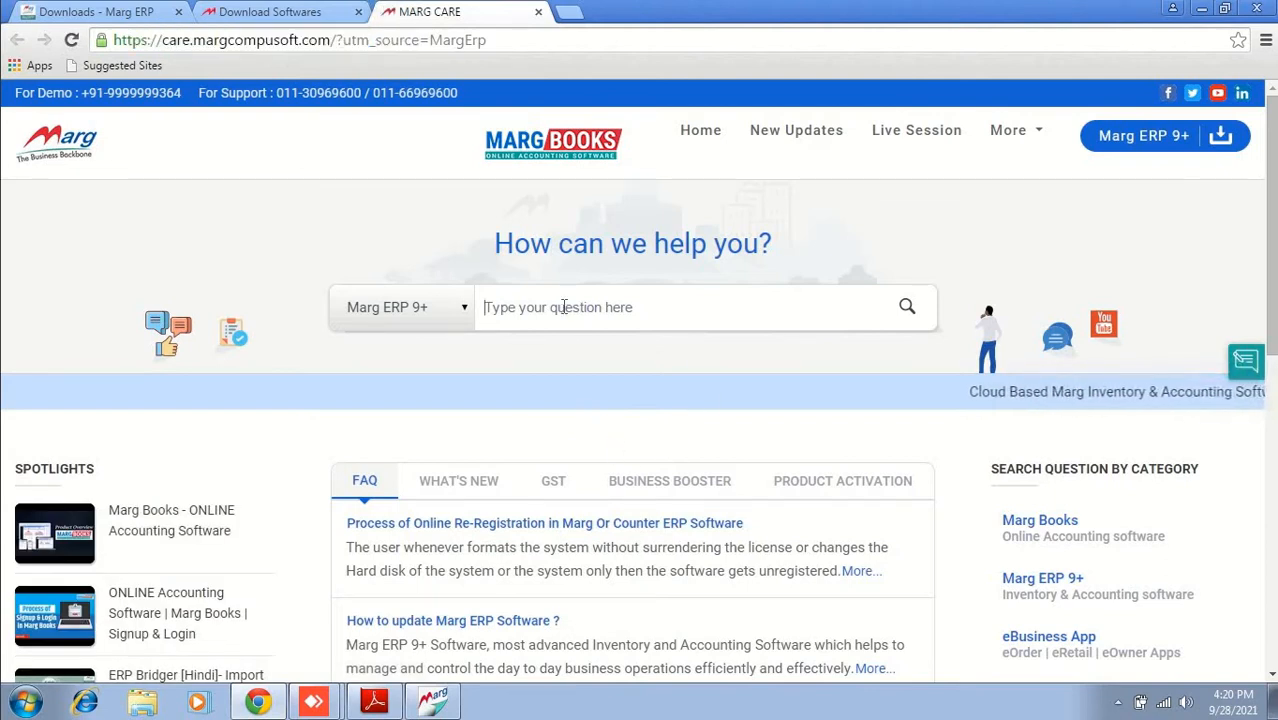
{"action": "type", "text": "sale"}
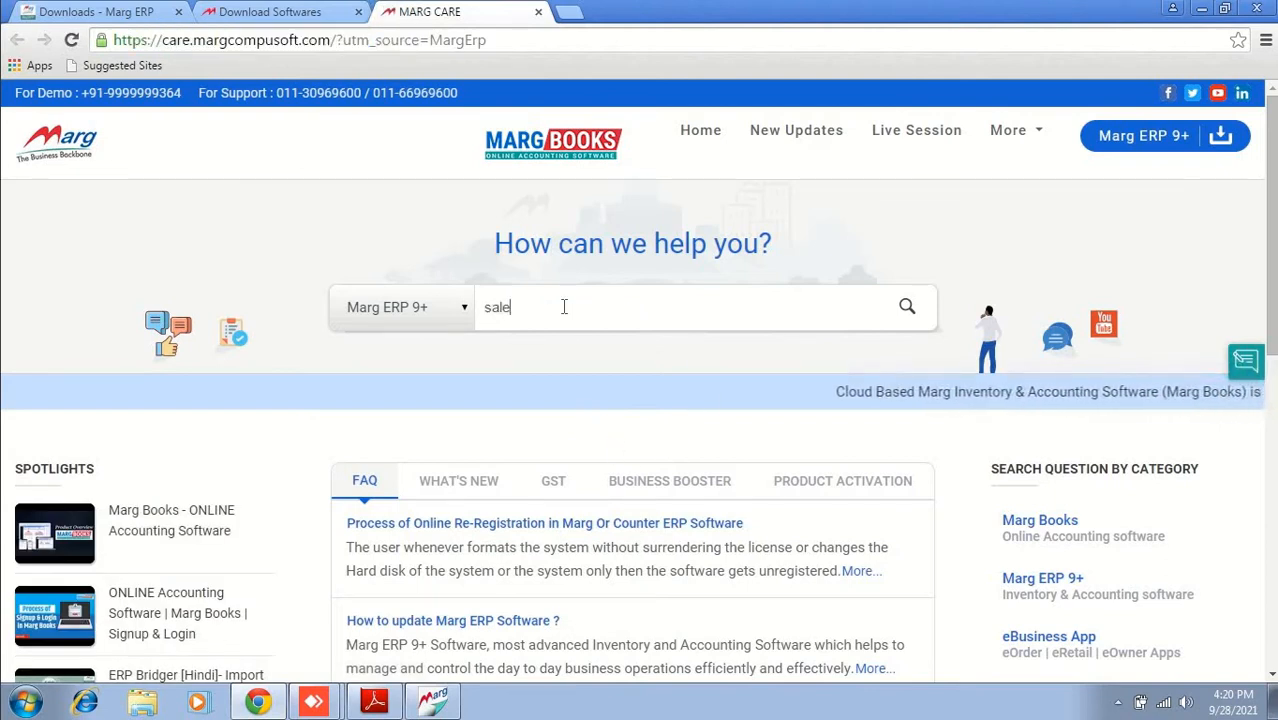
{"action": "type", "text": " entry"}
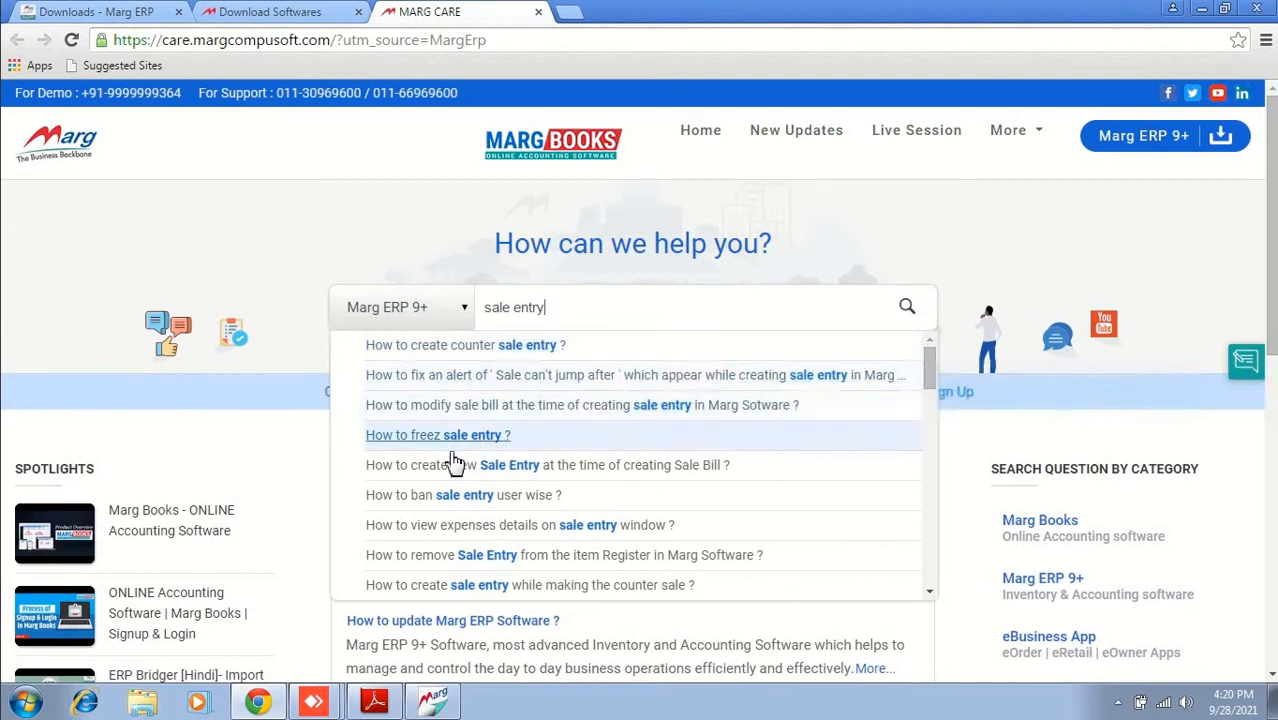
{"action": "left_click", "coordinate": [512, 508]}
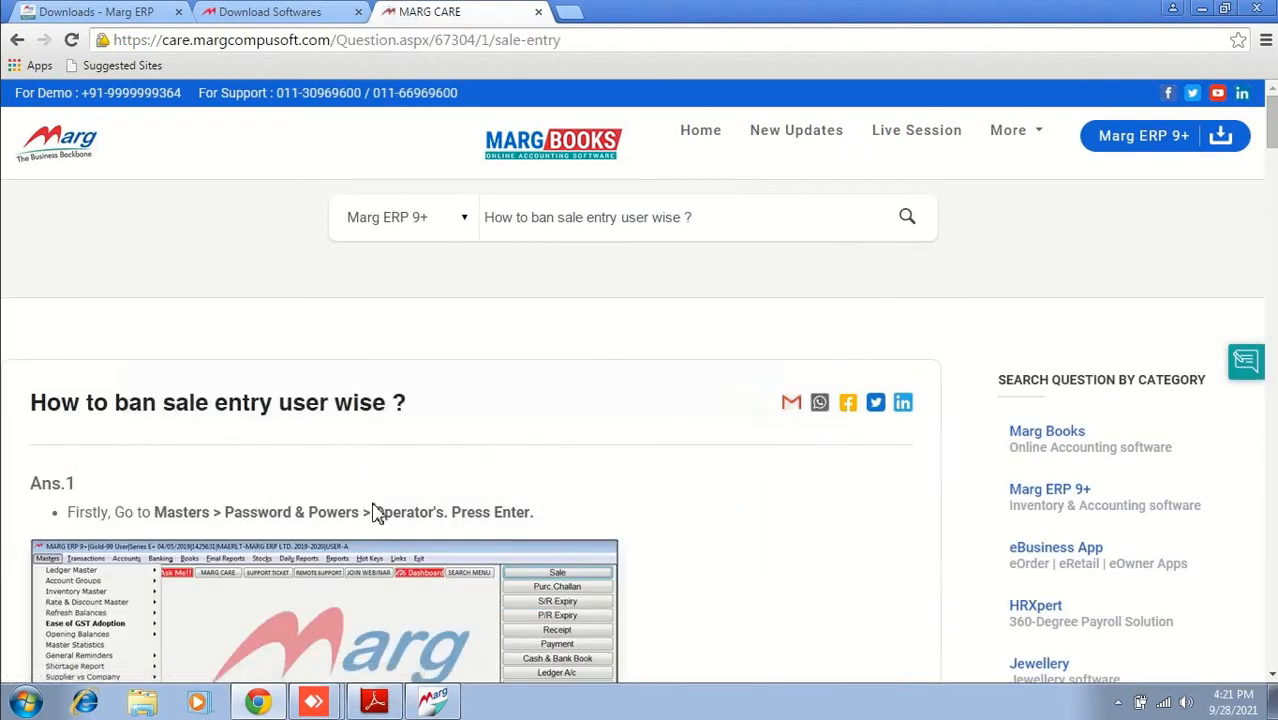
Step: Scroll down the article past the Outward search step
{"action": "scroll", "coordinate": [374, 513], "scroll_direction": "down", "scroll_amount": 4}
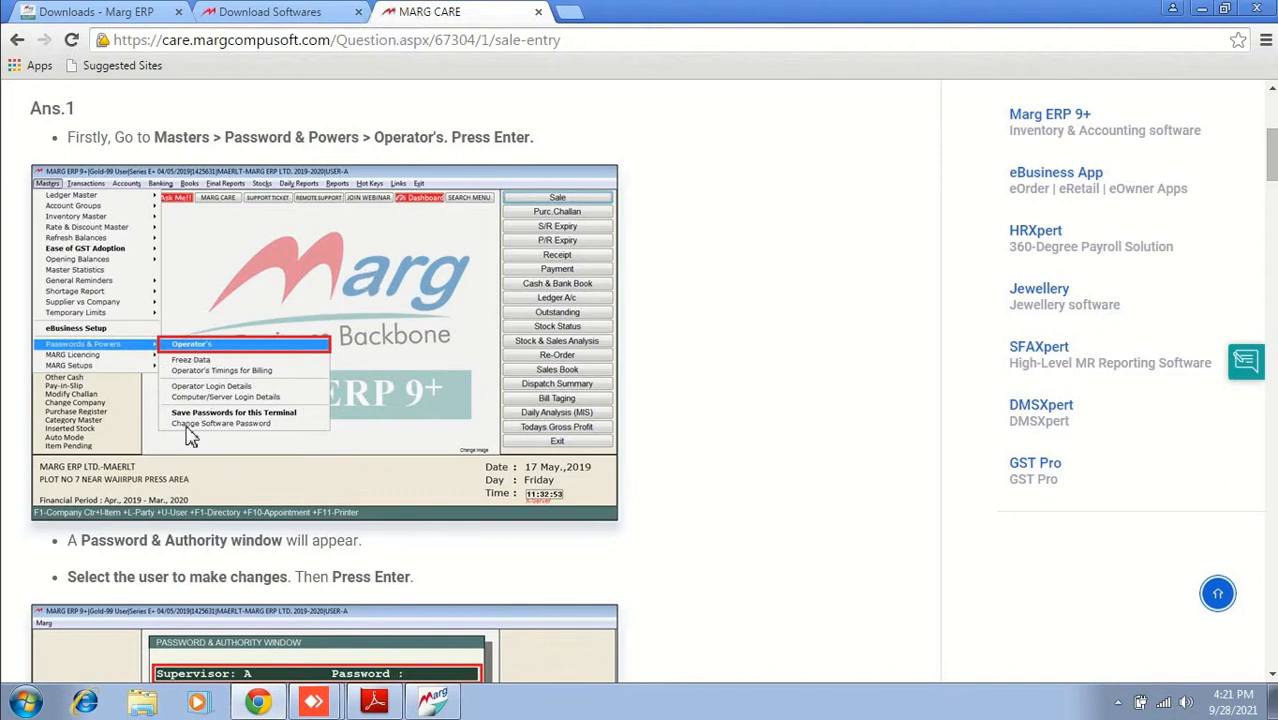
{"action": "scroll", "coordinate": [343, 467], "scroll_direction": "down", "scroll_amount": 5}
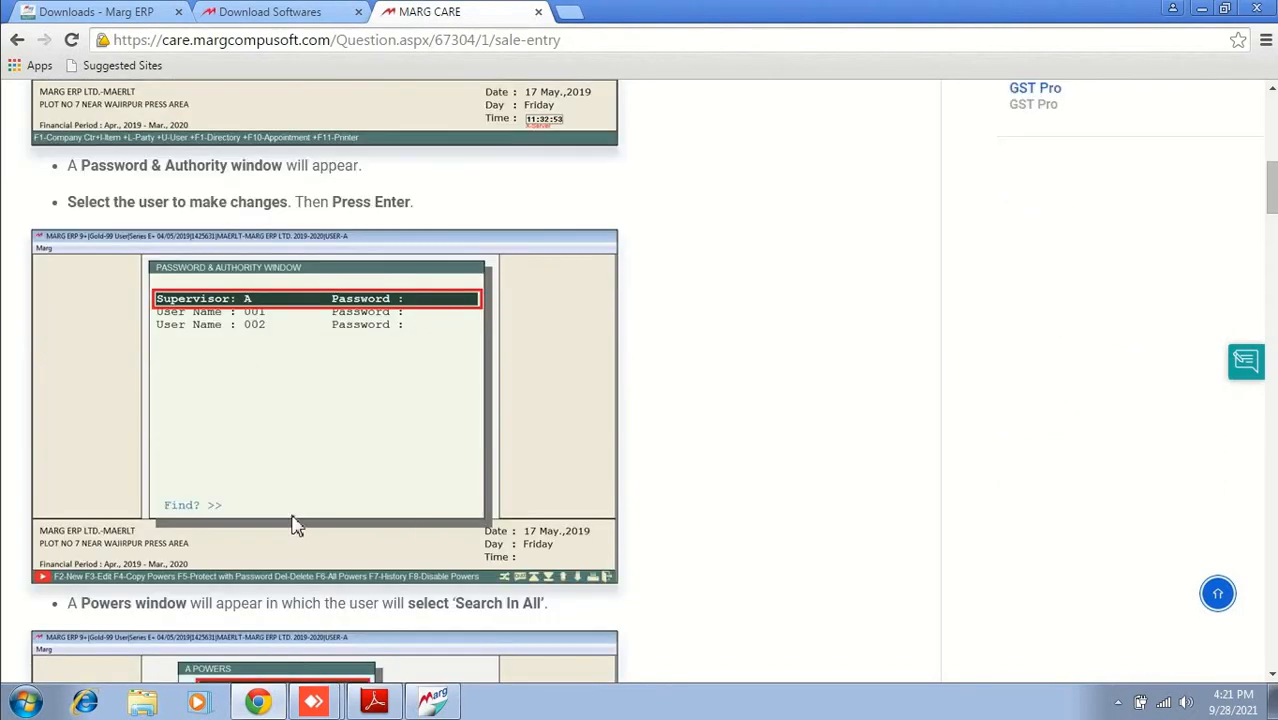
{"action": "scroll", "coordinate": [303, 497], "scroll_direction": "down", "scroll_amount": 9}
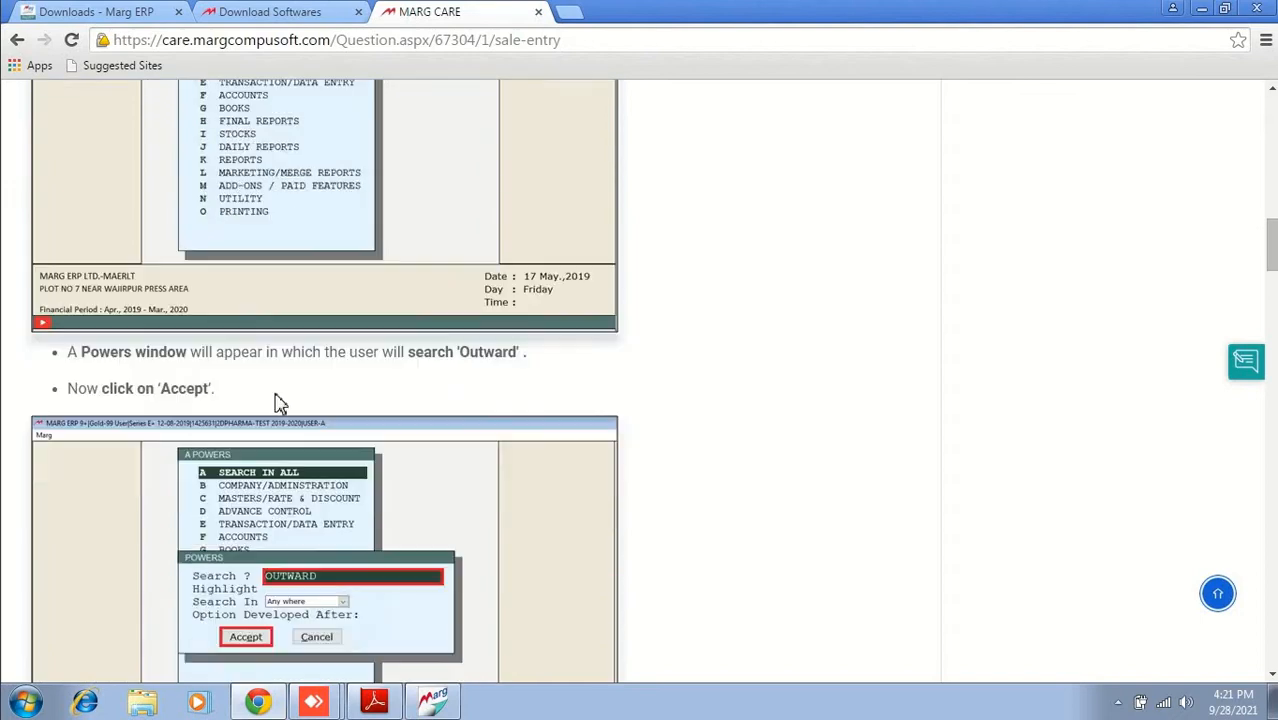
{"action": "scroll", "coordinate": [343, 534], "scroll_direction": "down", "scroll_amount": 15}
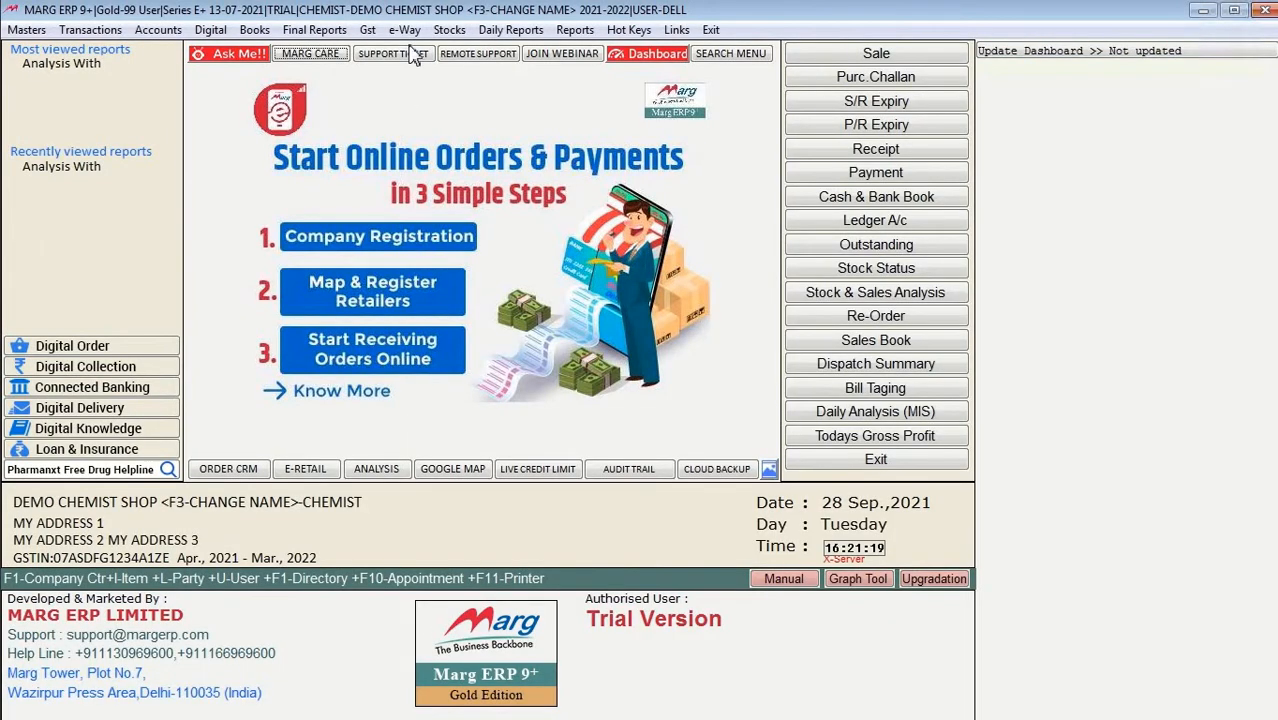
{"action": "left_click", "coordinate": [413, 55]}
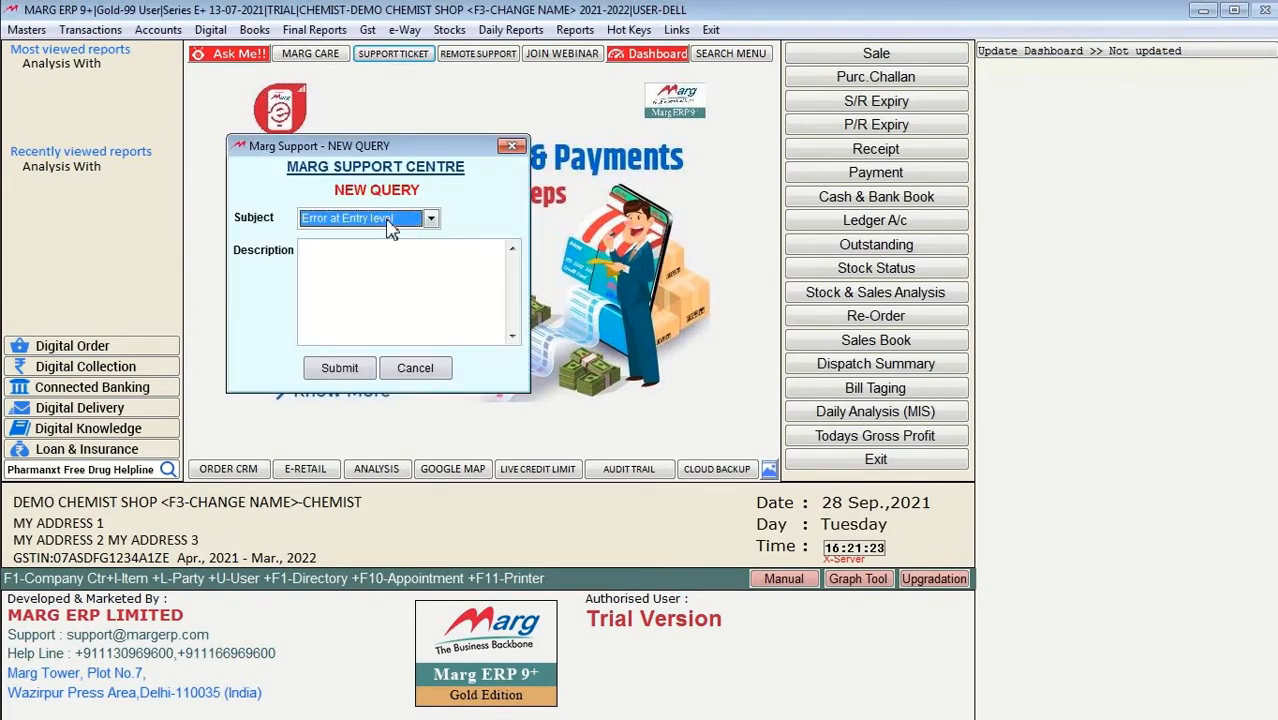
{"action": "left_click", "coordinate": [390, 228]}
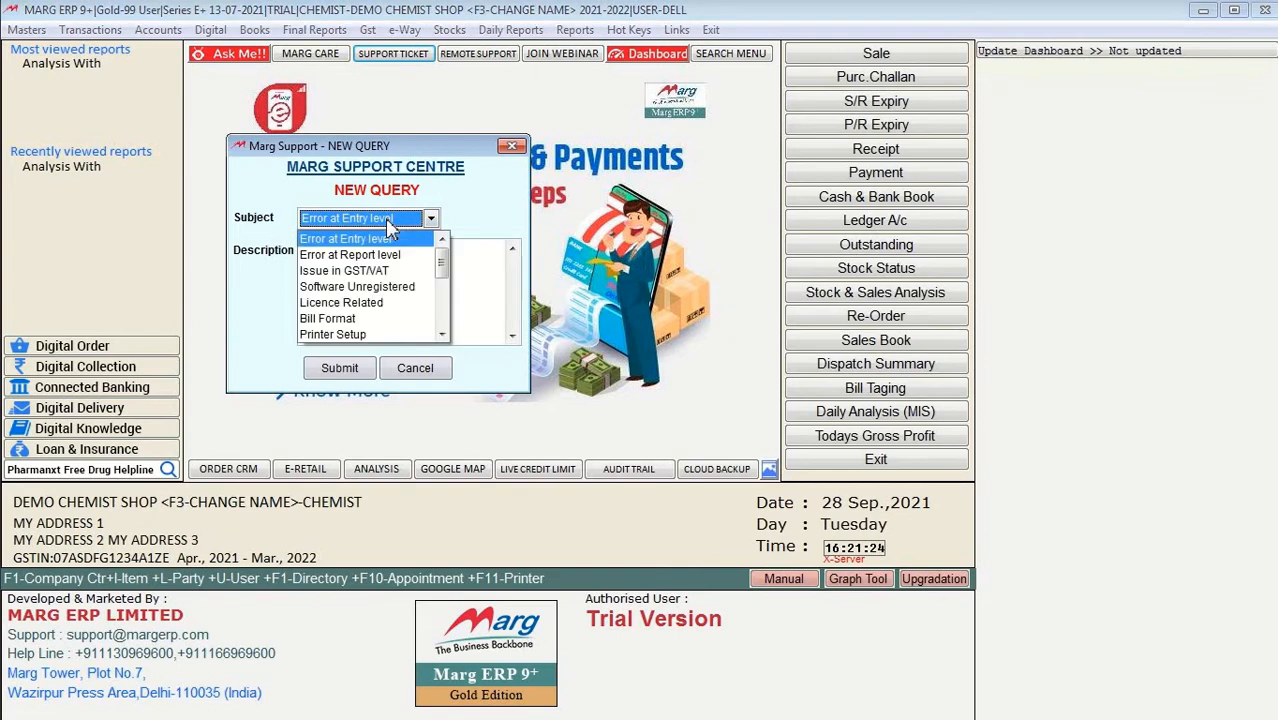
{"action": "left_click", "coordinate": [476, 288]}
{"action": "left_click", "coordinate": [453, 285]}
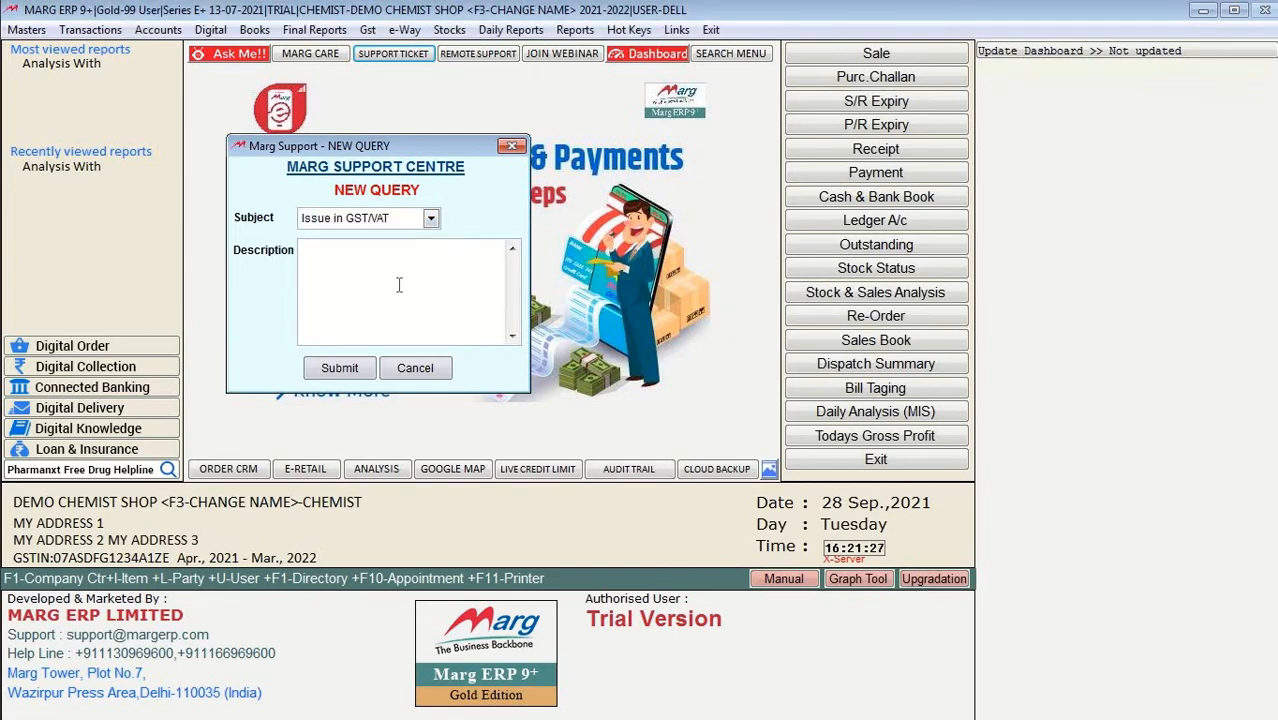
{"action": "type", "text": "fdgdfgfdgfc"}
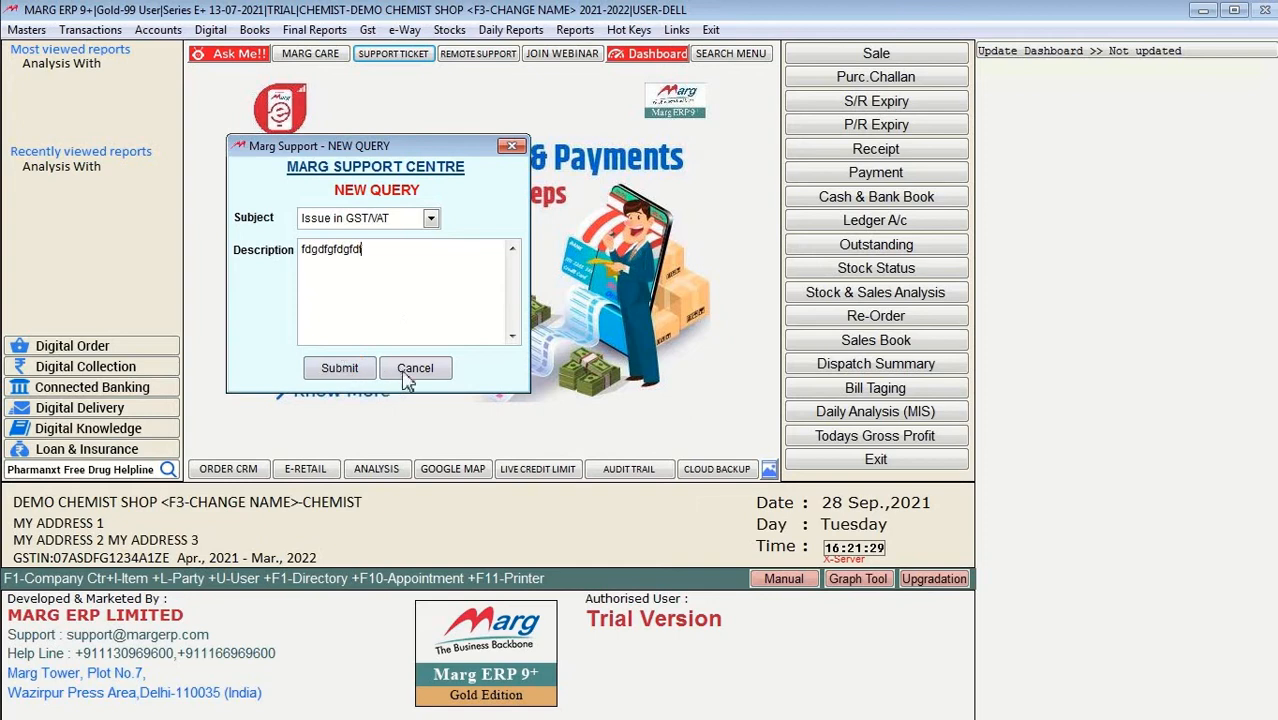
{"action": "left_click", "coordinate": [412, 369]}
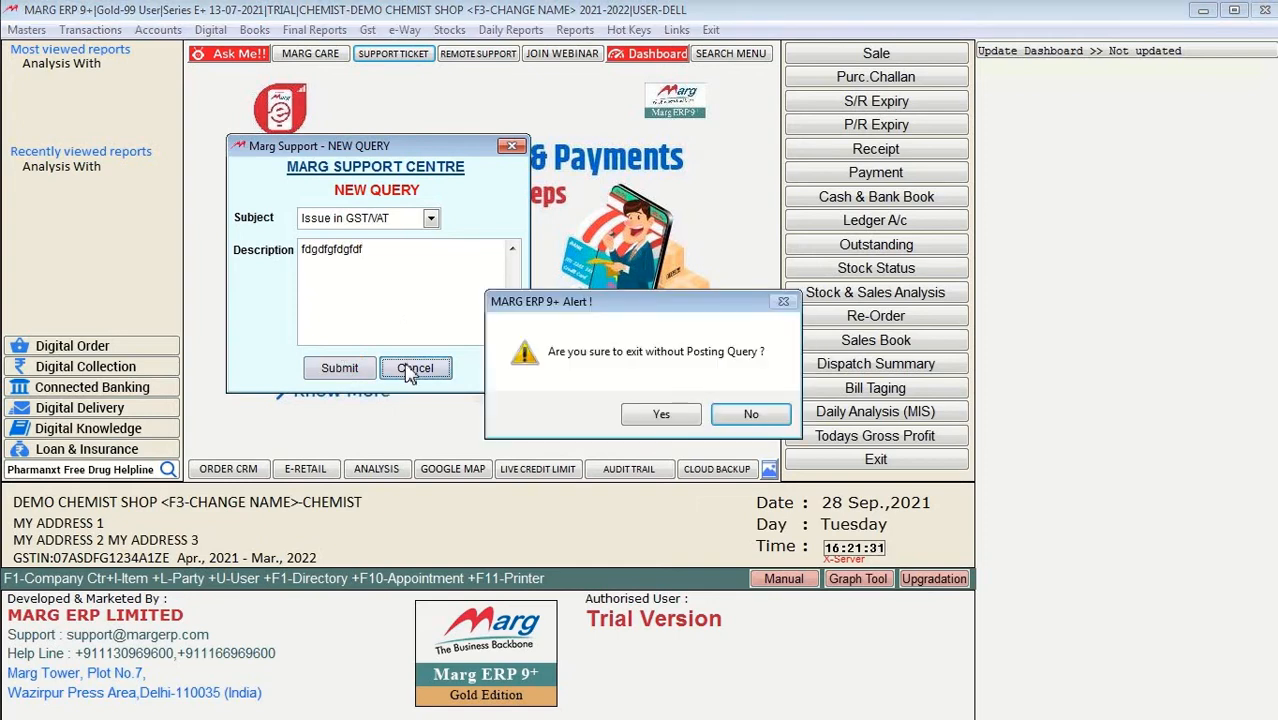
{"action": "left_click", "coordinate": [684, 416]}
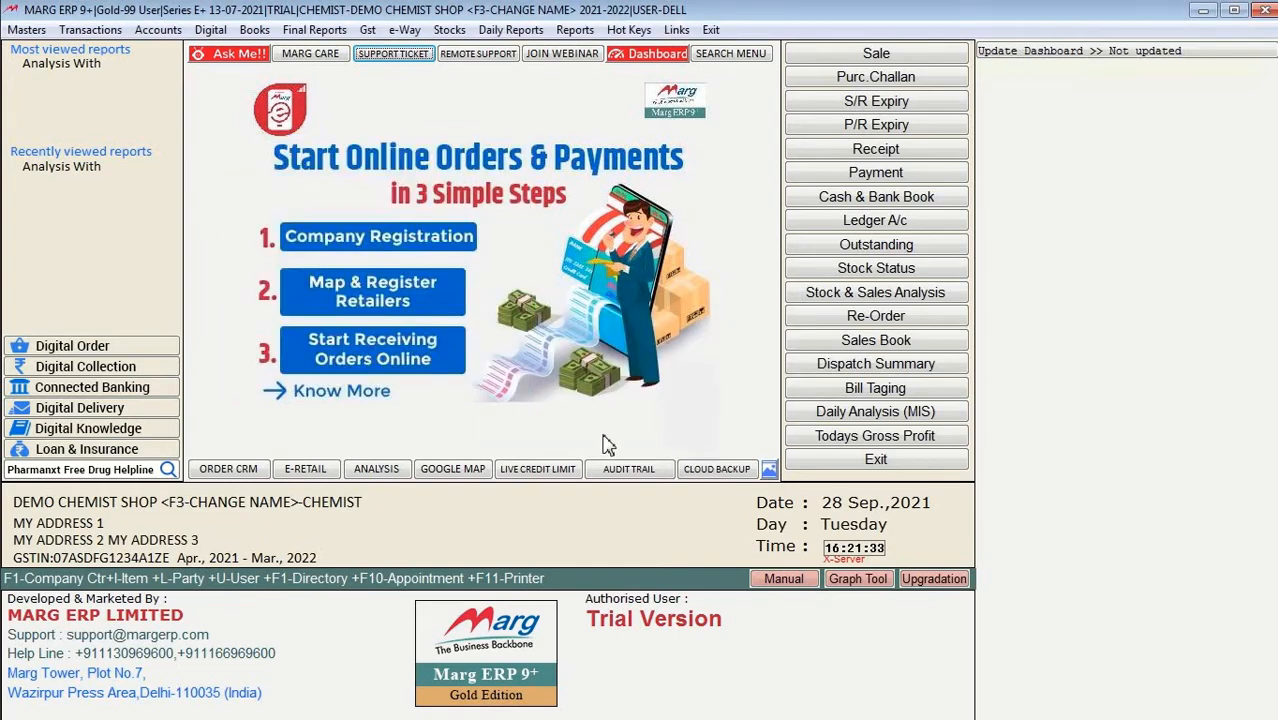
{"action": "left_click", "coordinate": [493, 65]}
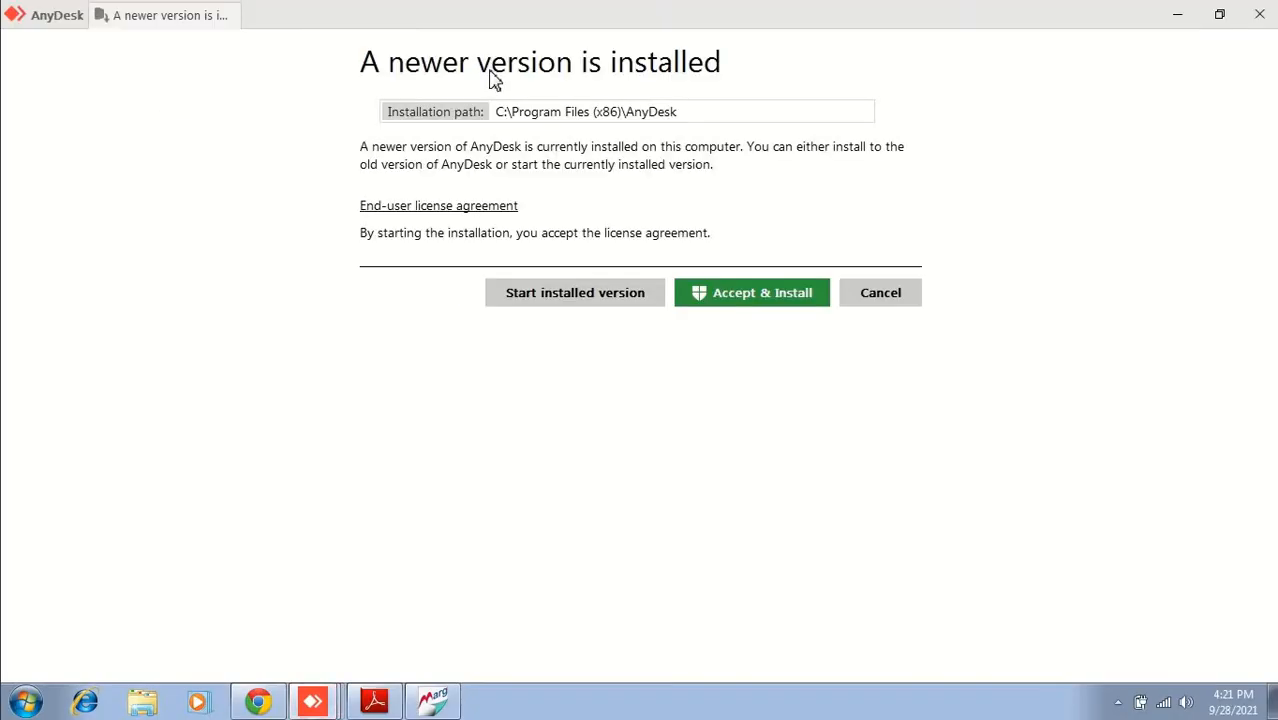
{"action": "left_click", "coordinate": [880, 294]}
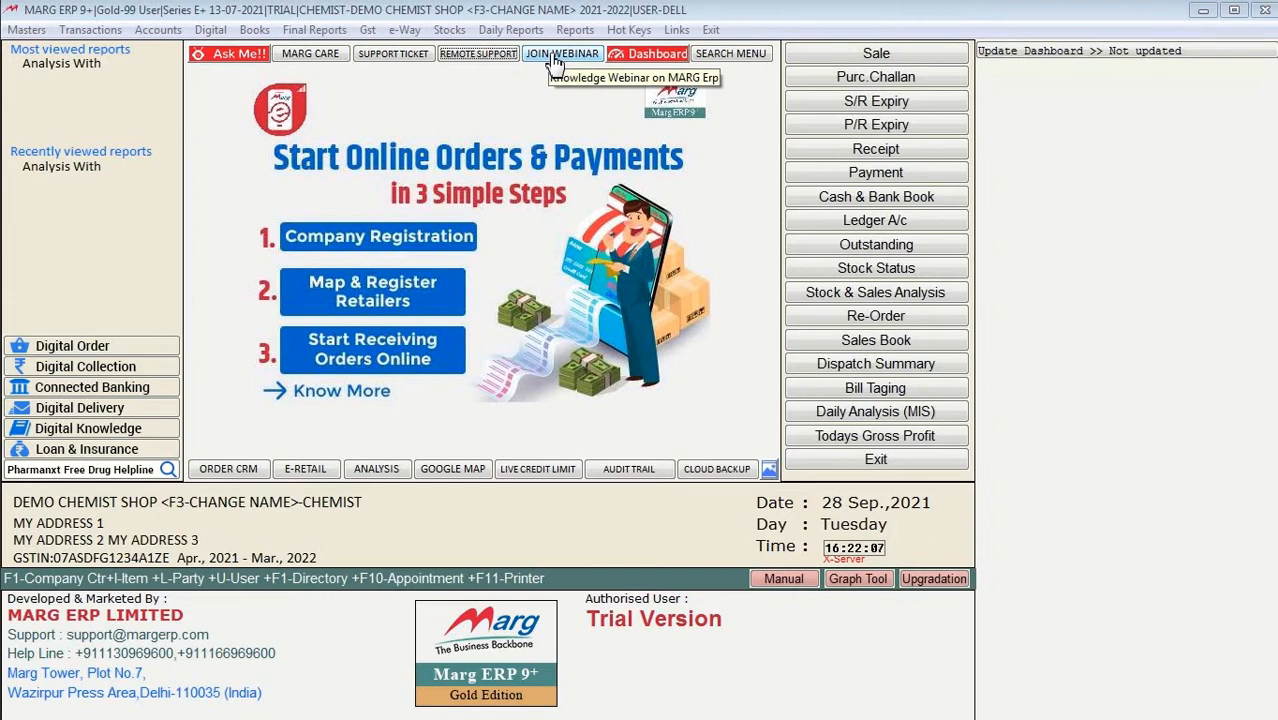
{"action": "left_click", "coordinate": [657, 55]}
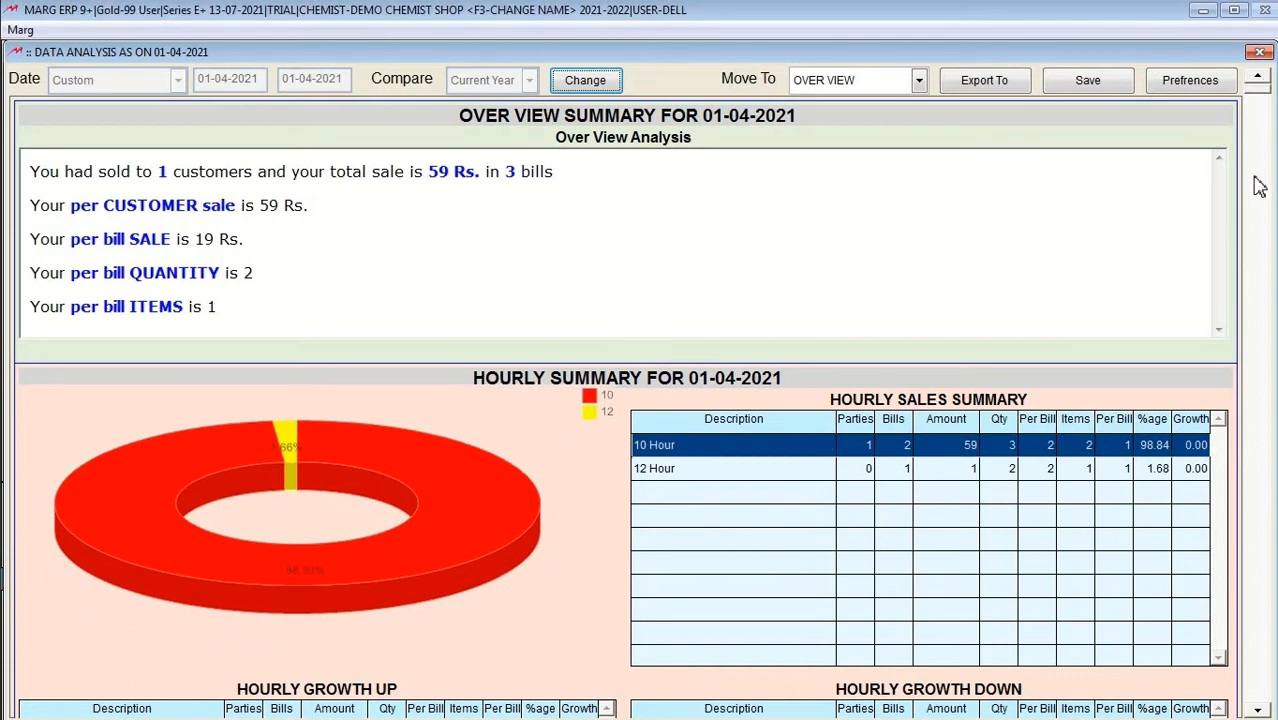
{"action": "scroll", "coordinate": [1258, 187], "scroll_direction": "down", "scroll_amount": 15}
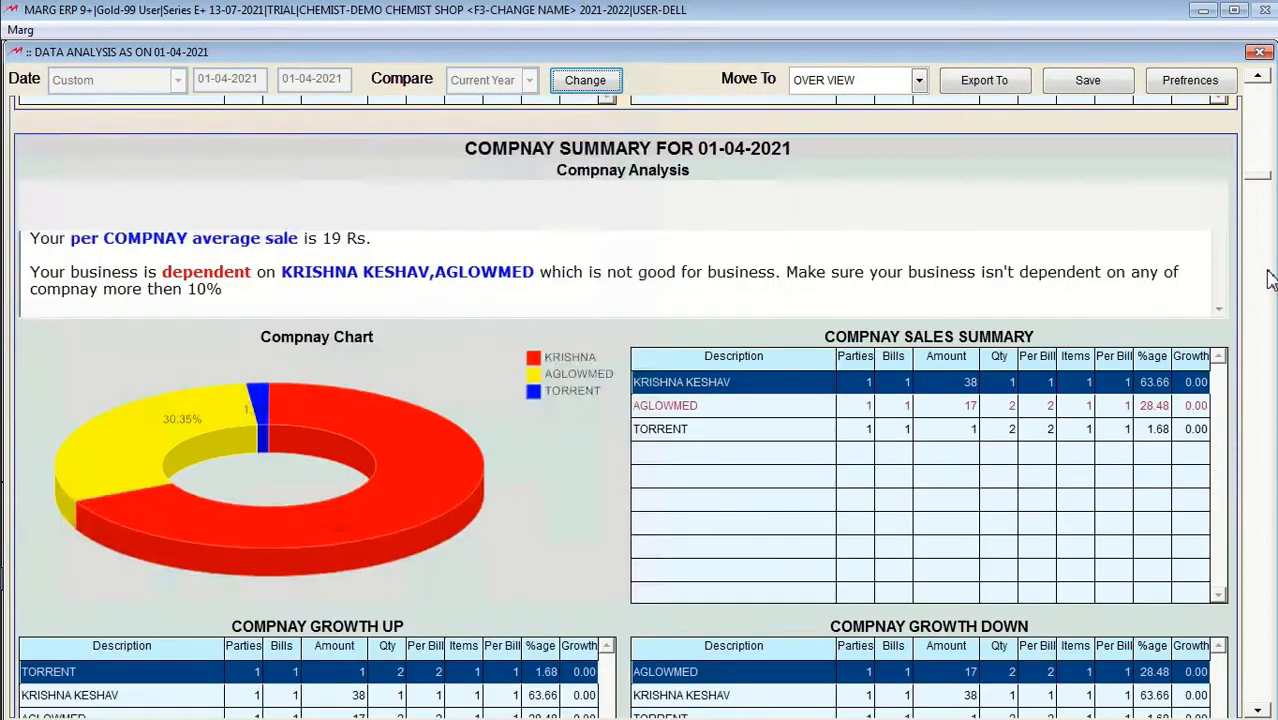
{"action": "scroll", "coordinate": [1268, 278], "scroll_direction": "down", "scroll_amount": 10}
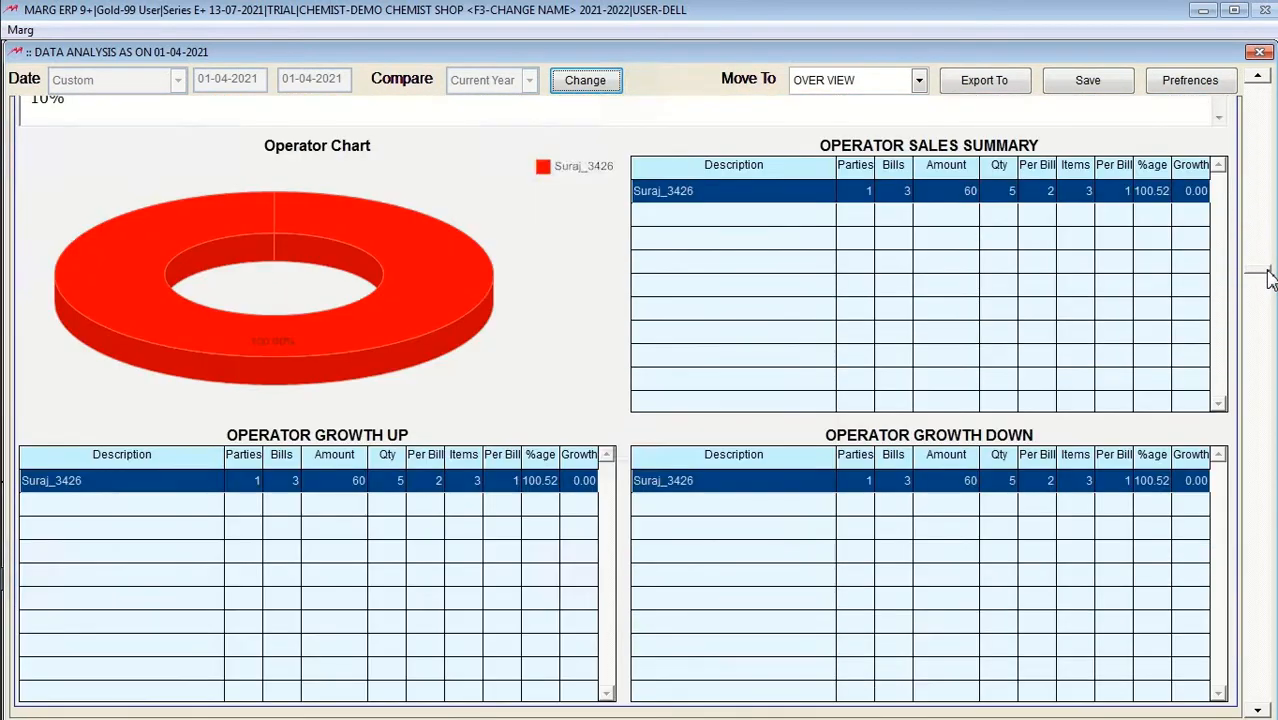
{"action": "scroll", "coordinate": [1260, 450], "scroll_direction": "down", "scroll_amount": 10}
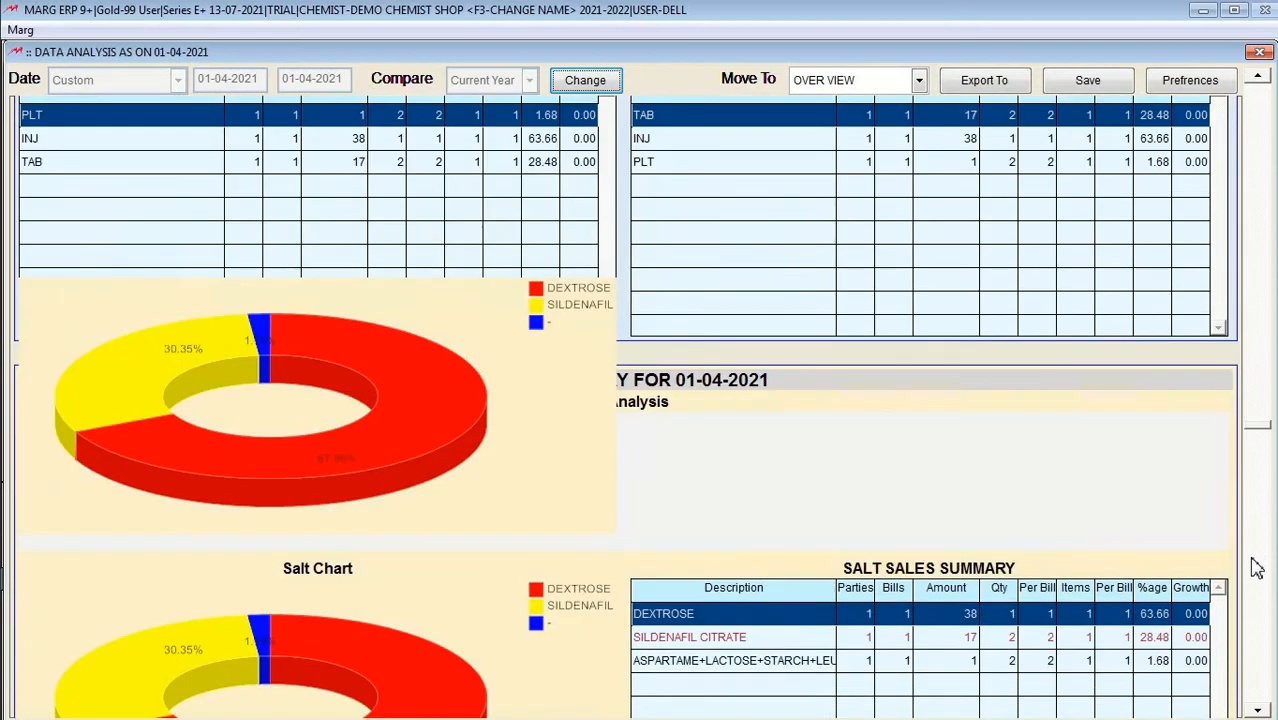
{"action": "scroll", "coordinate": [1250, 655], "scroll_direction": "down", "scroll_amount": 15}
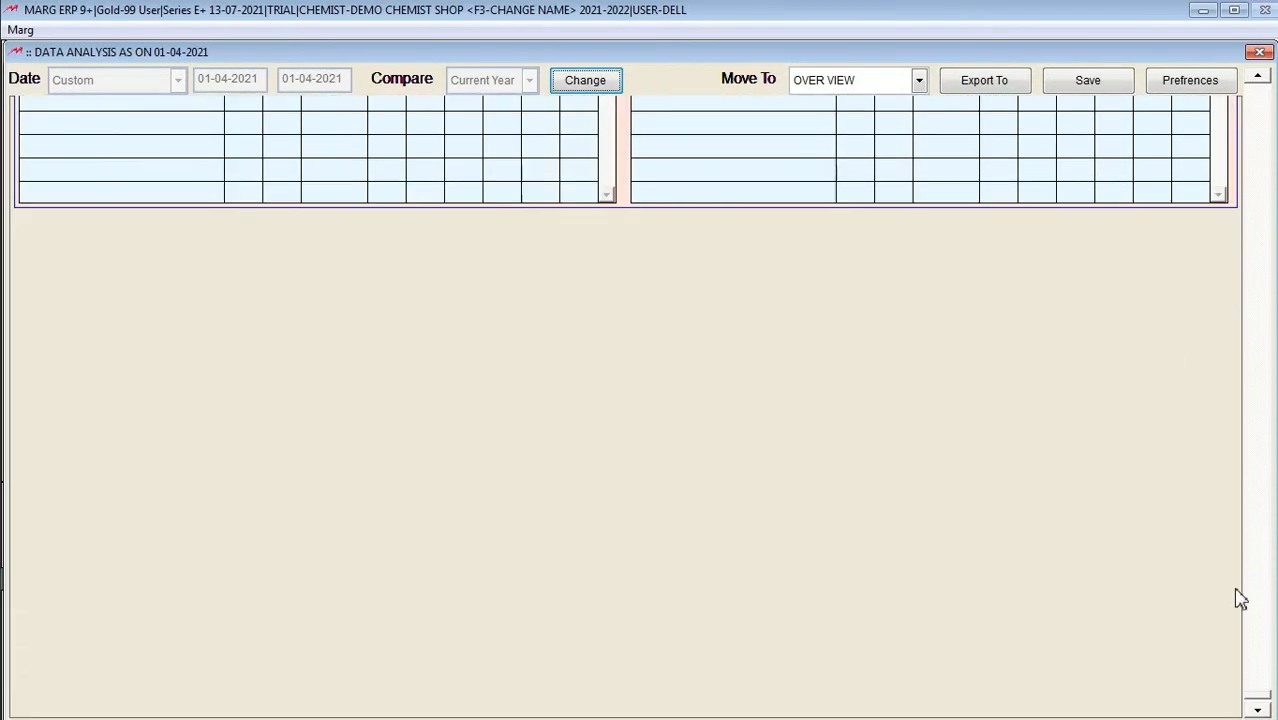
{"action": "left_click", "coordinate": [1259, 53]}
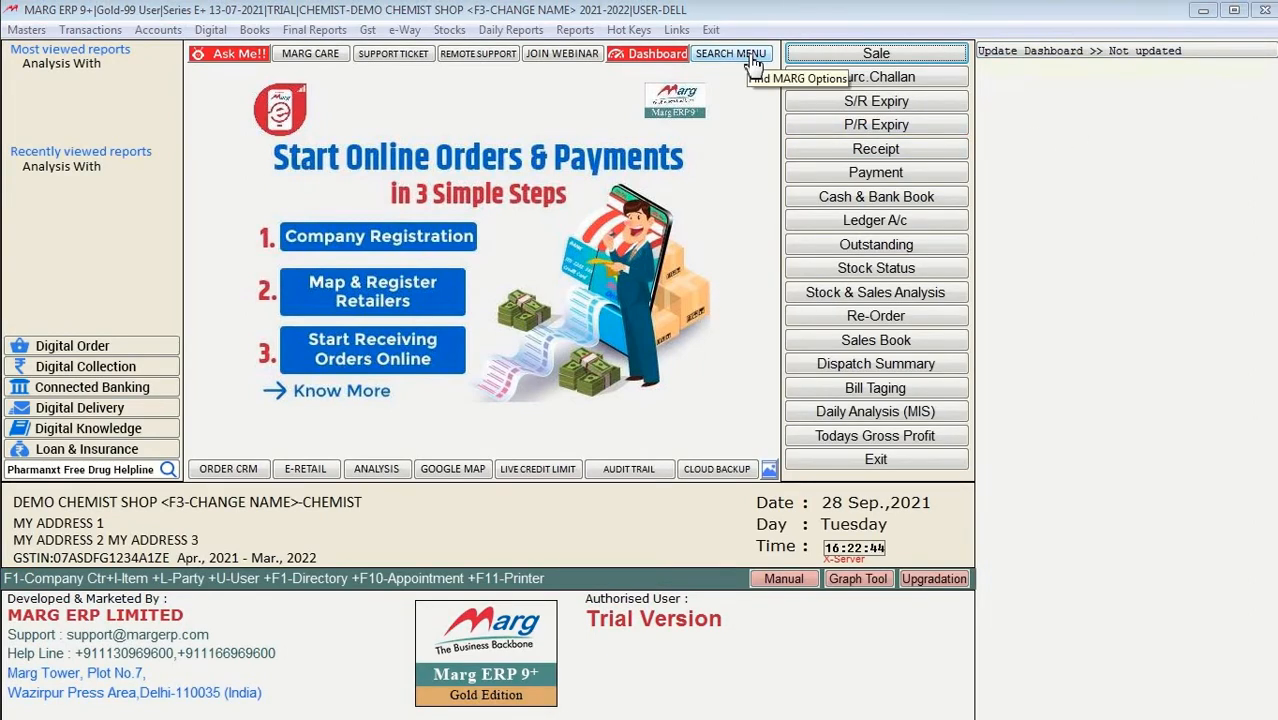
{"action": "left_click", "coordinate": [226, 32]}
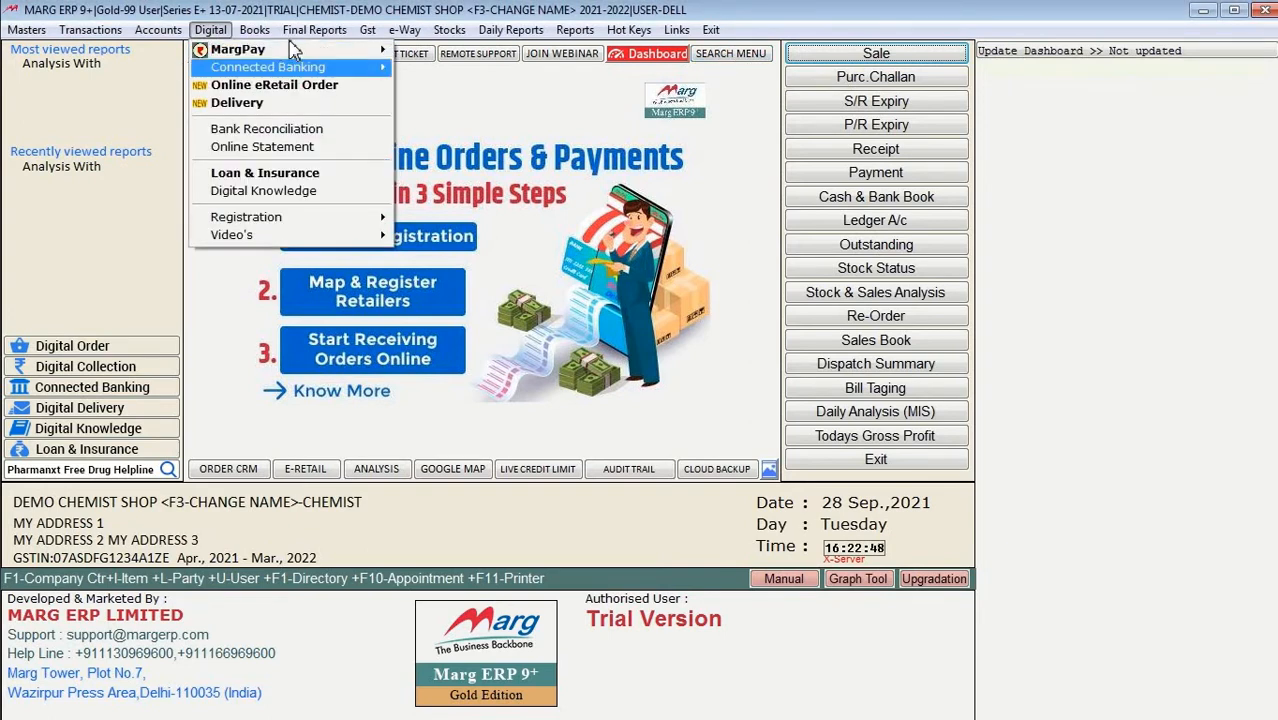
{"action": "left_click", "coordinate": [254, 29]}
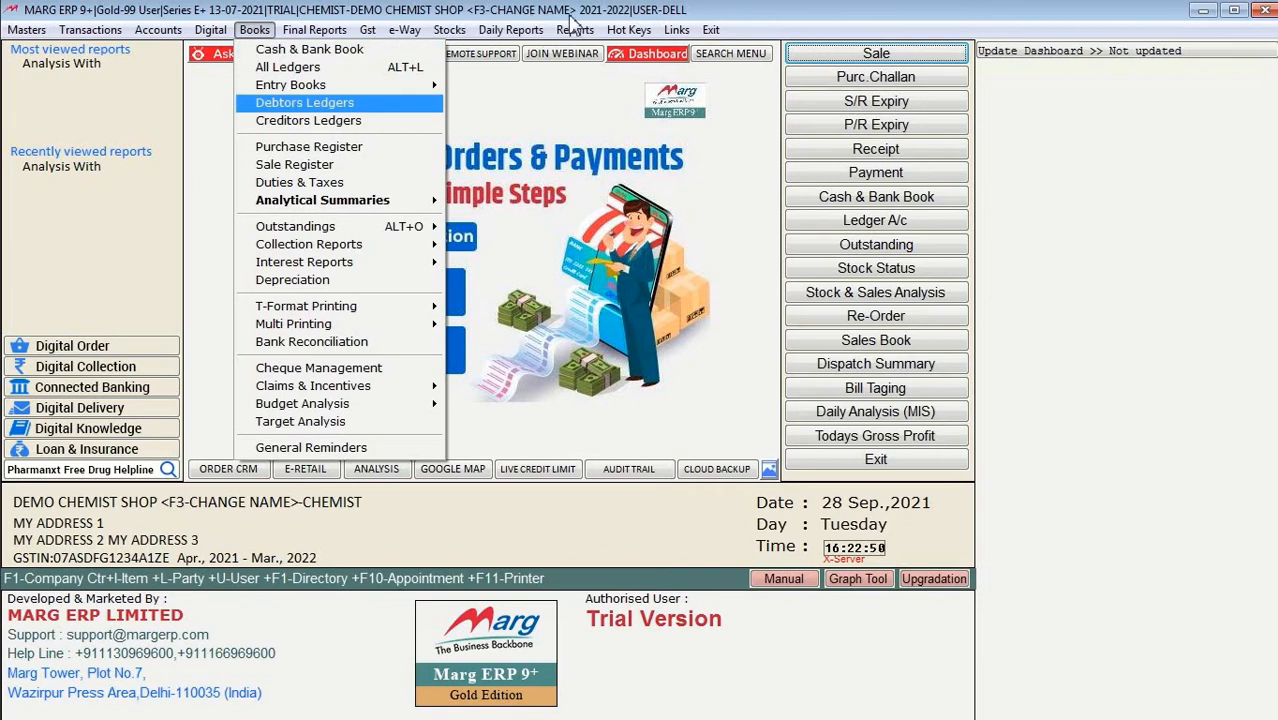
{"action": "left_click", "coordinate": [770, 27]}
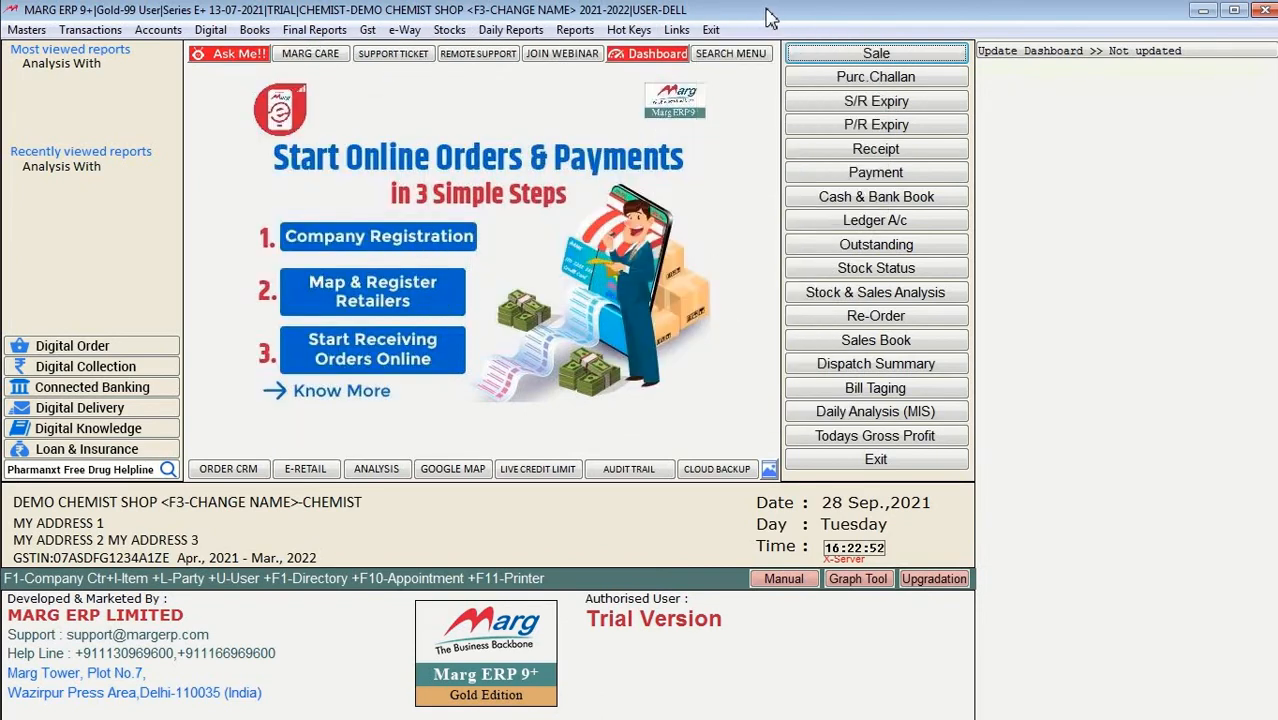
{"action": "left_click", "coordinate": [733, 56]}
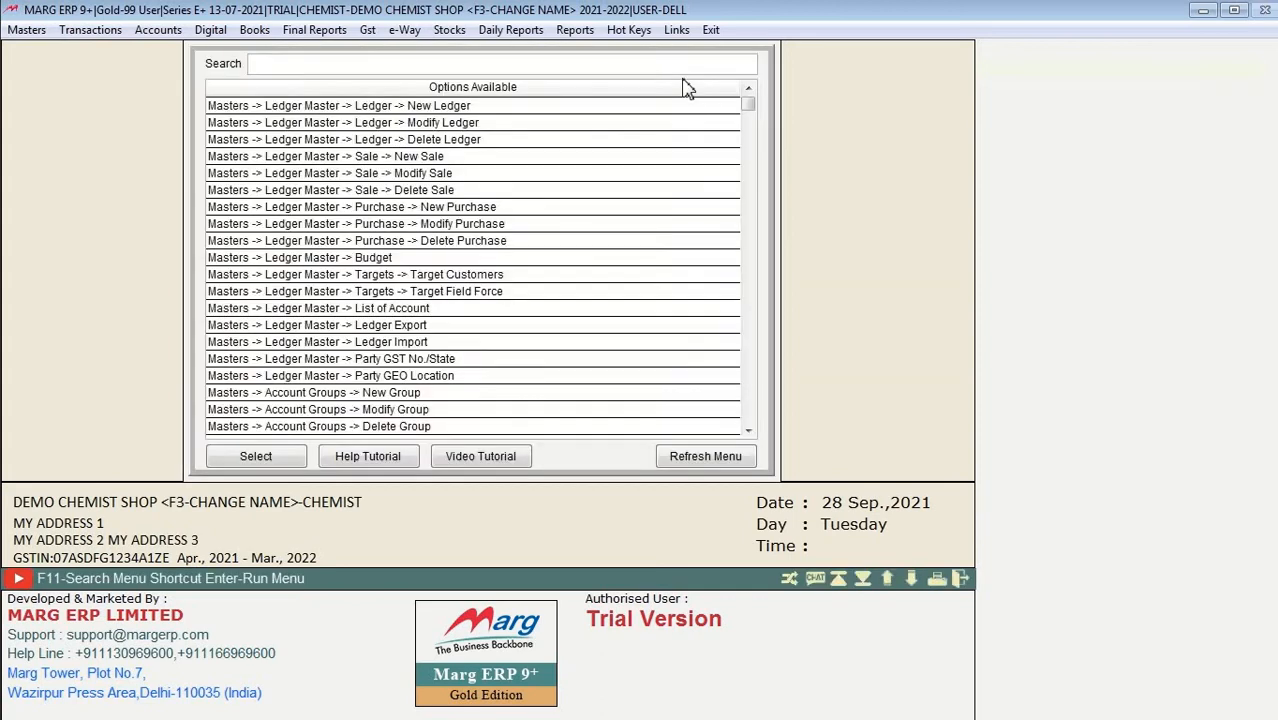
{"action": "type", "text": "RECEIPT"}
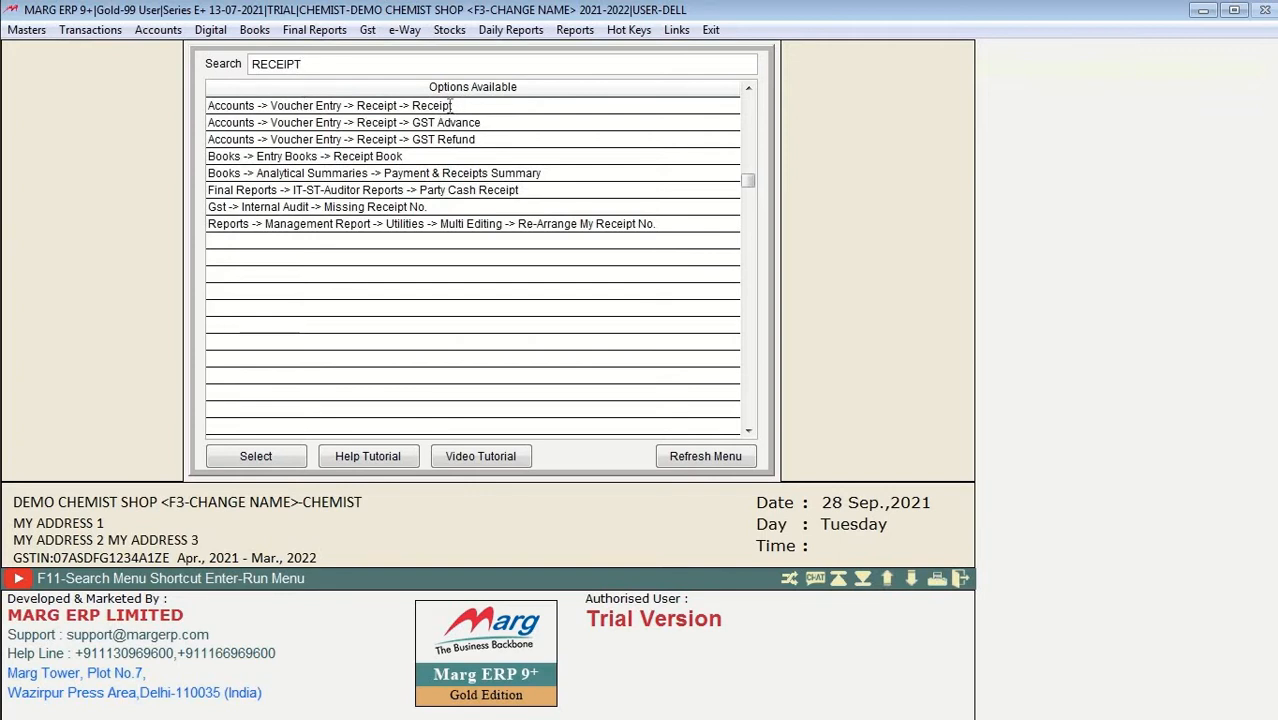
{"action": "left_click", "coordinate": [452, 105]}
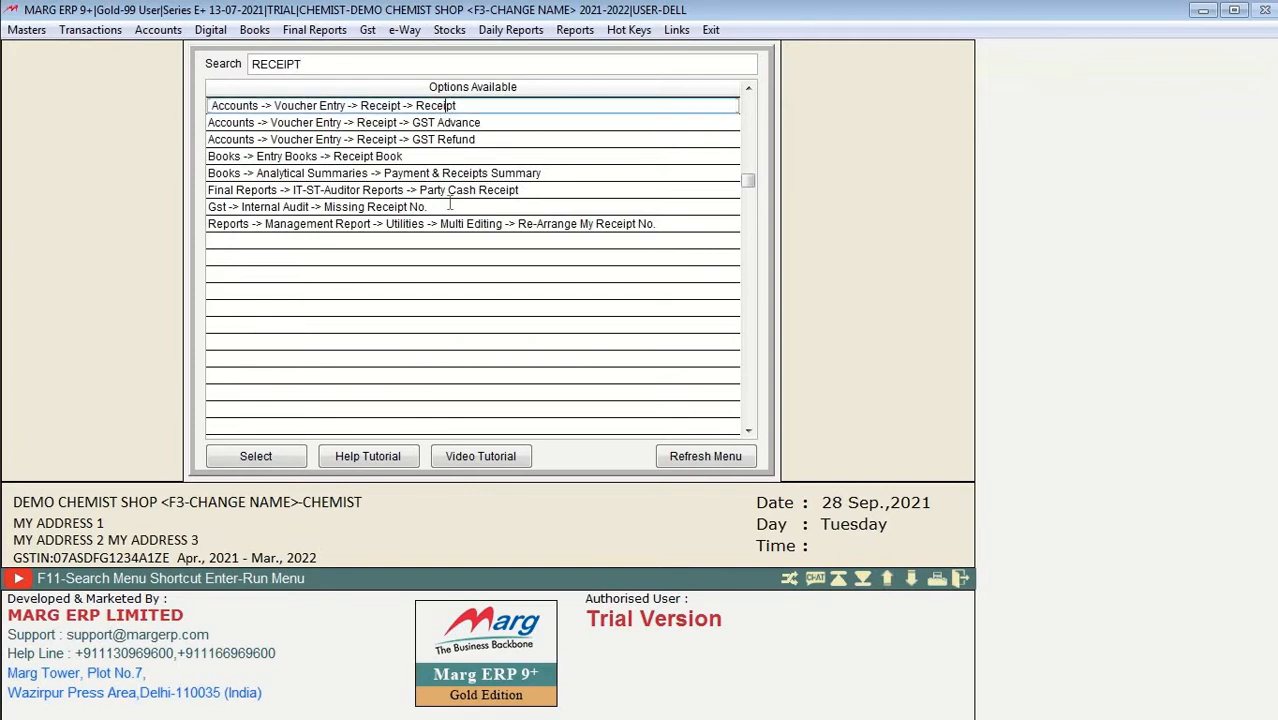
{"action": "left_click", "coordinate": [256, 458]}
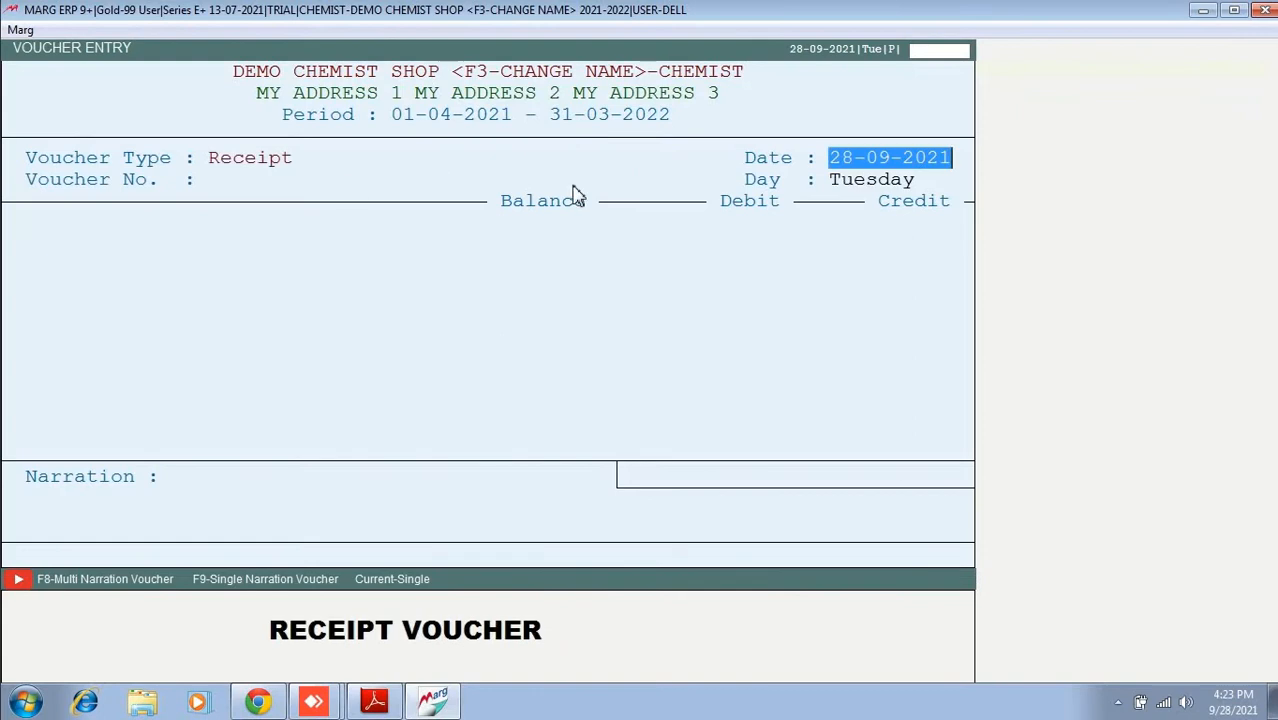
{"action": "key", "text": "Escape"}
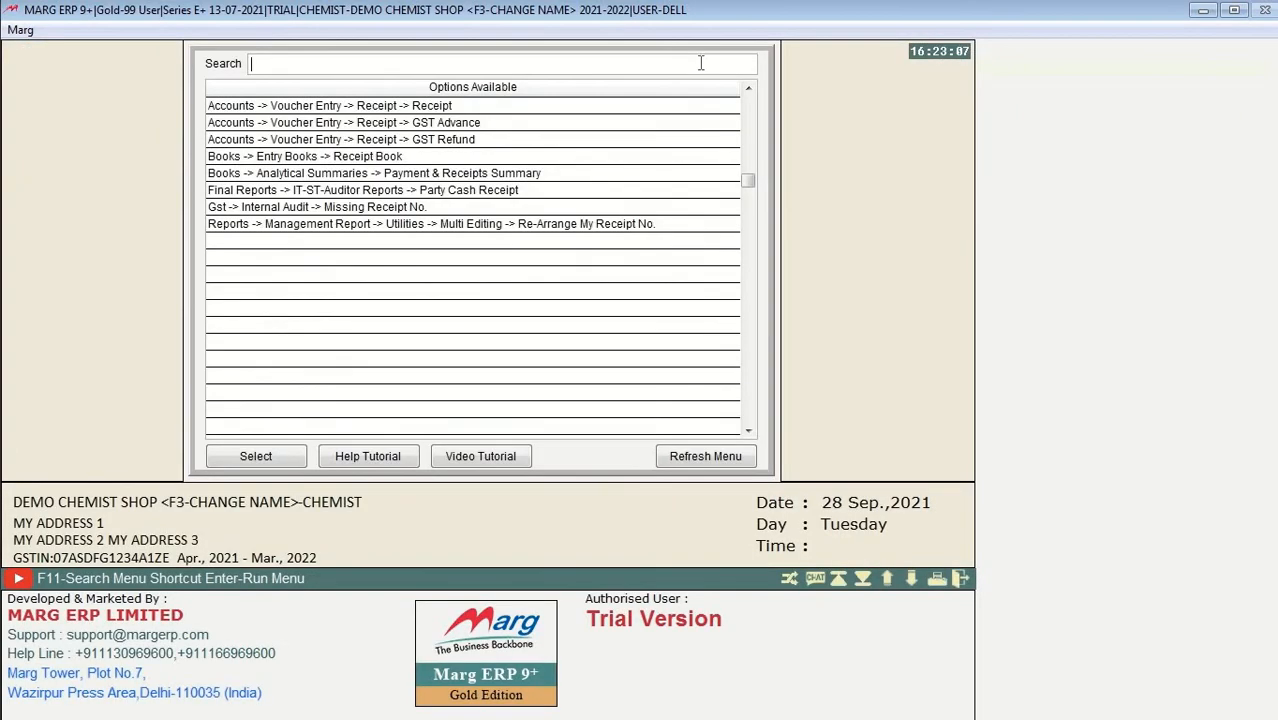
{"action": "key", "text": "Escape"}
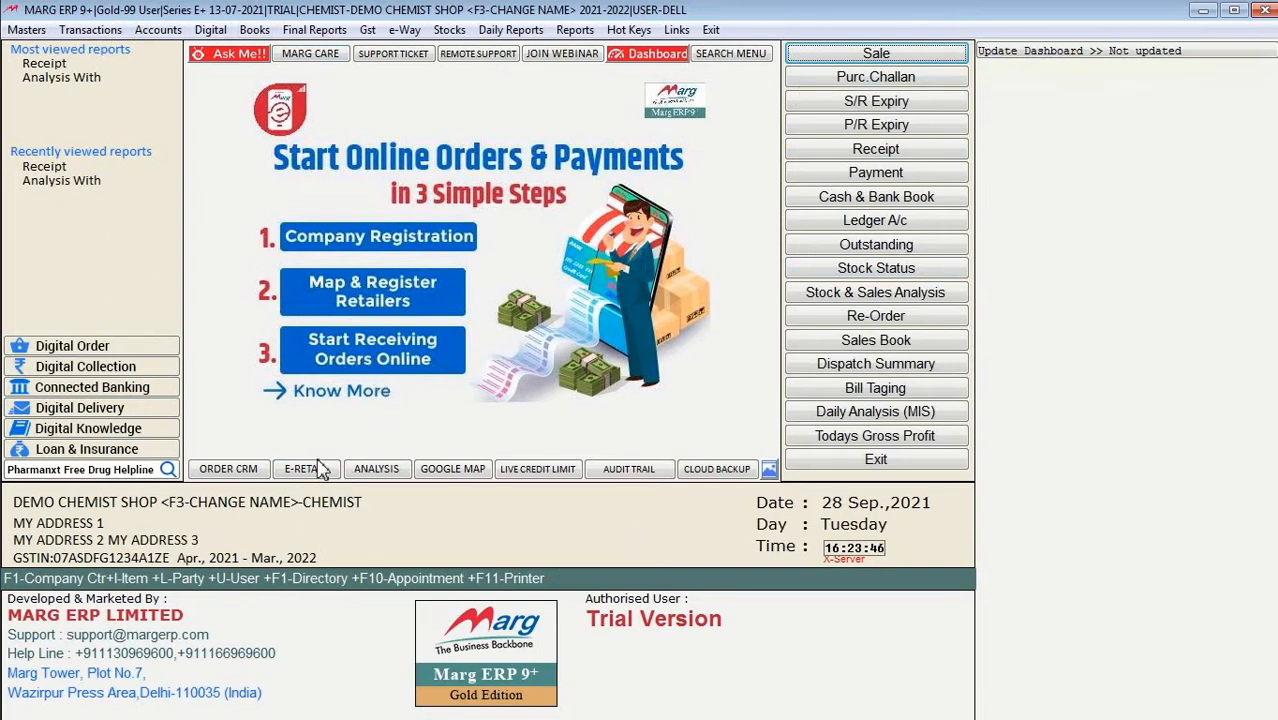
Step: In Sale Purchase Analysis, set the analysis to DOCTOR versus ITEM
{"action": "left_click", "coordinate": [391, 474]}
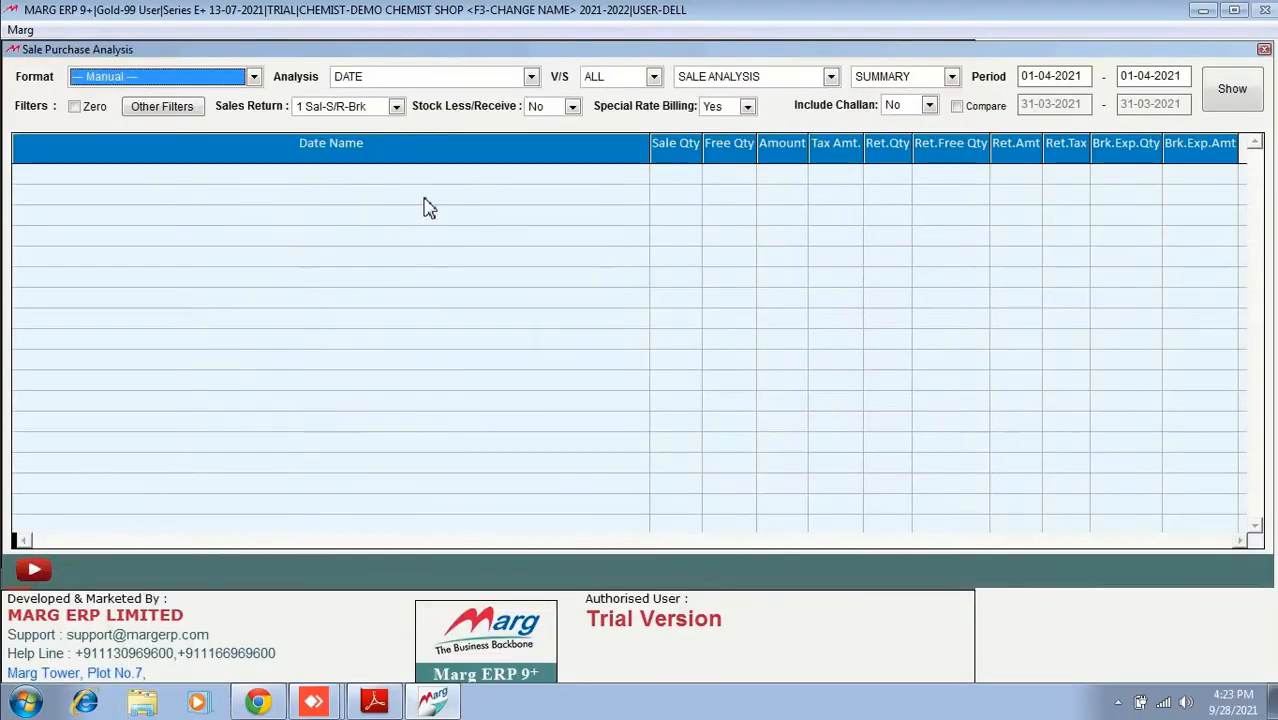
{"action": "left_click", "coordinate": [395, 80]}
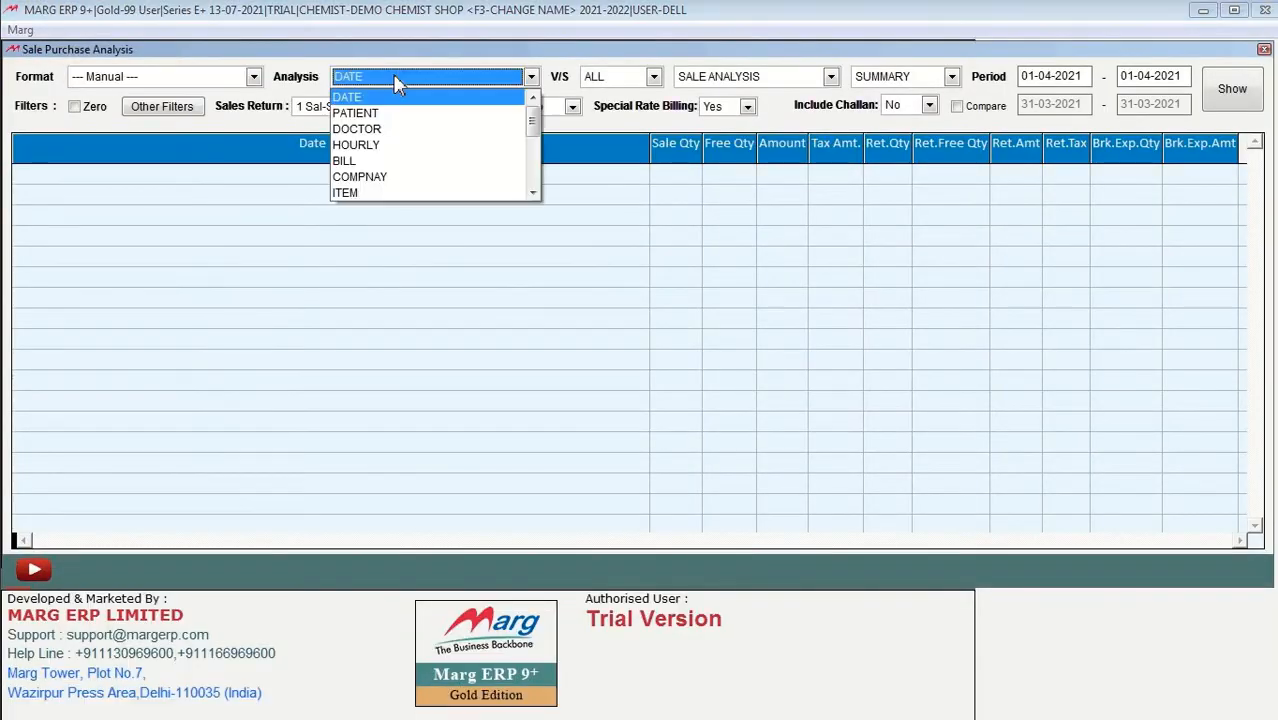
{"action": "left_click", "coordinate": [405, 128]}
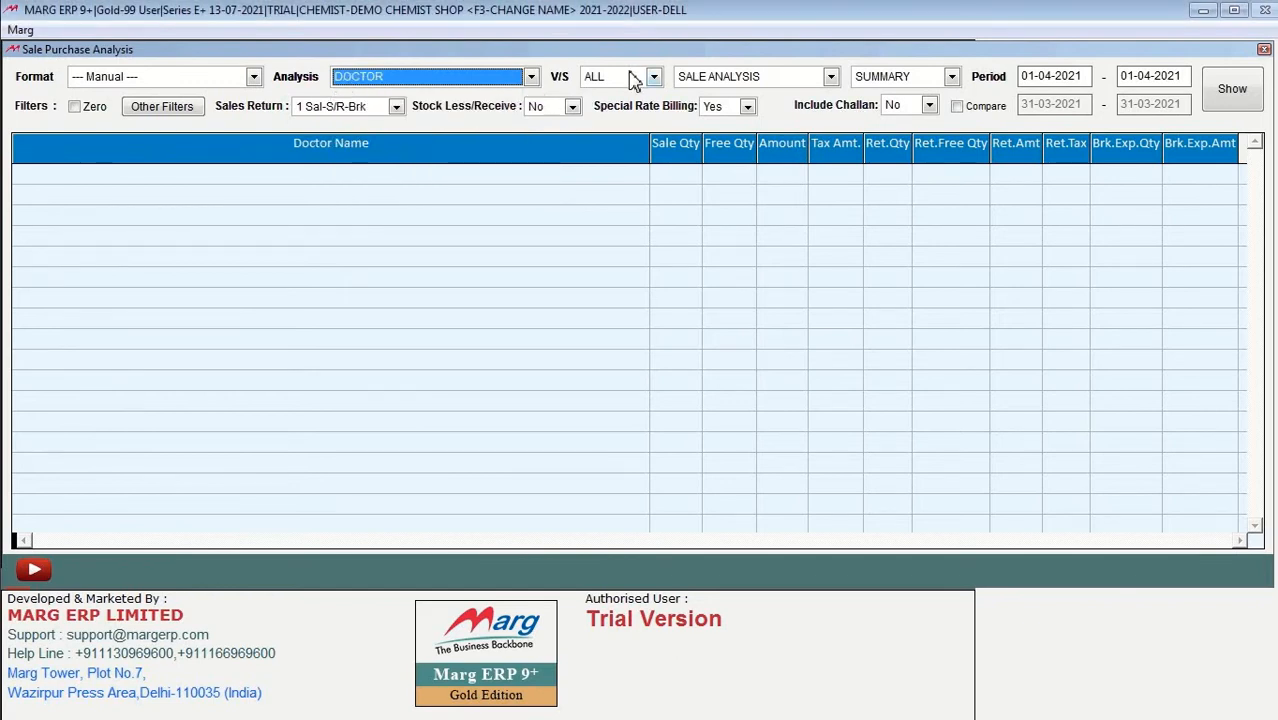
{"action": "left_click", "coordinate": [633, 80]}
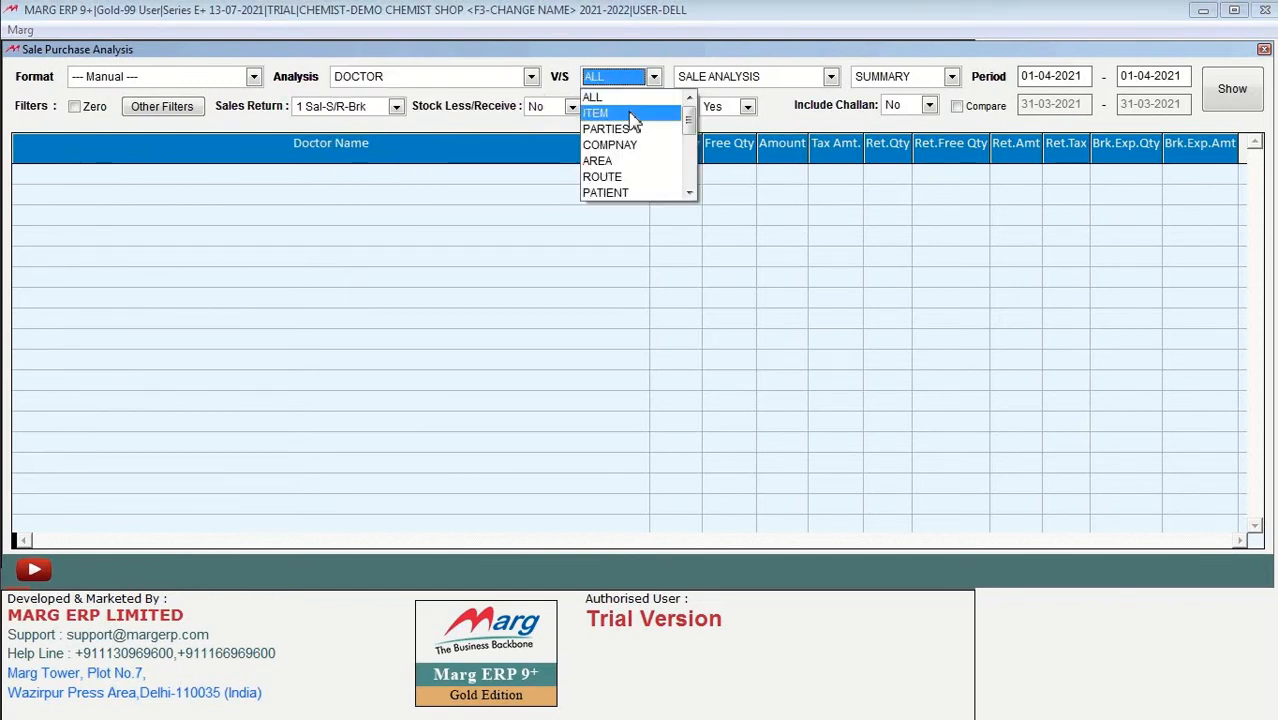
{"action": "left_click", "coordinate": [630, 114]}
Step: Keep SALE ANALYSIS with SUMMARY layout, show the 01-04-2021 report totalling 55.67, and close it
{"action": "left_click", "coordinate": [818, 80]}
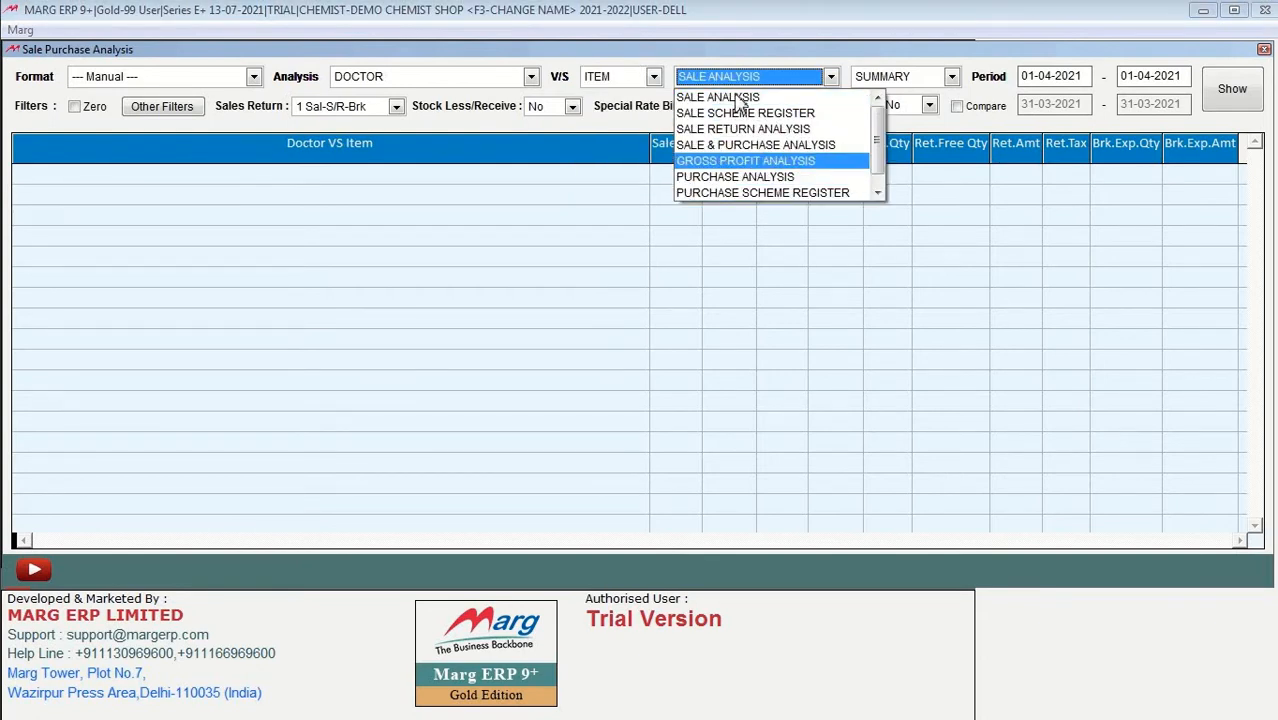
{"action": "left_click", "coordinate": [975, 92]}
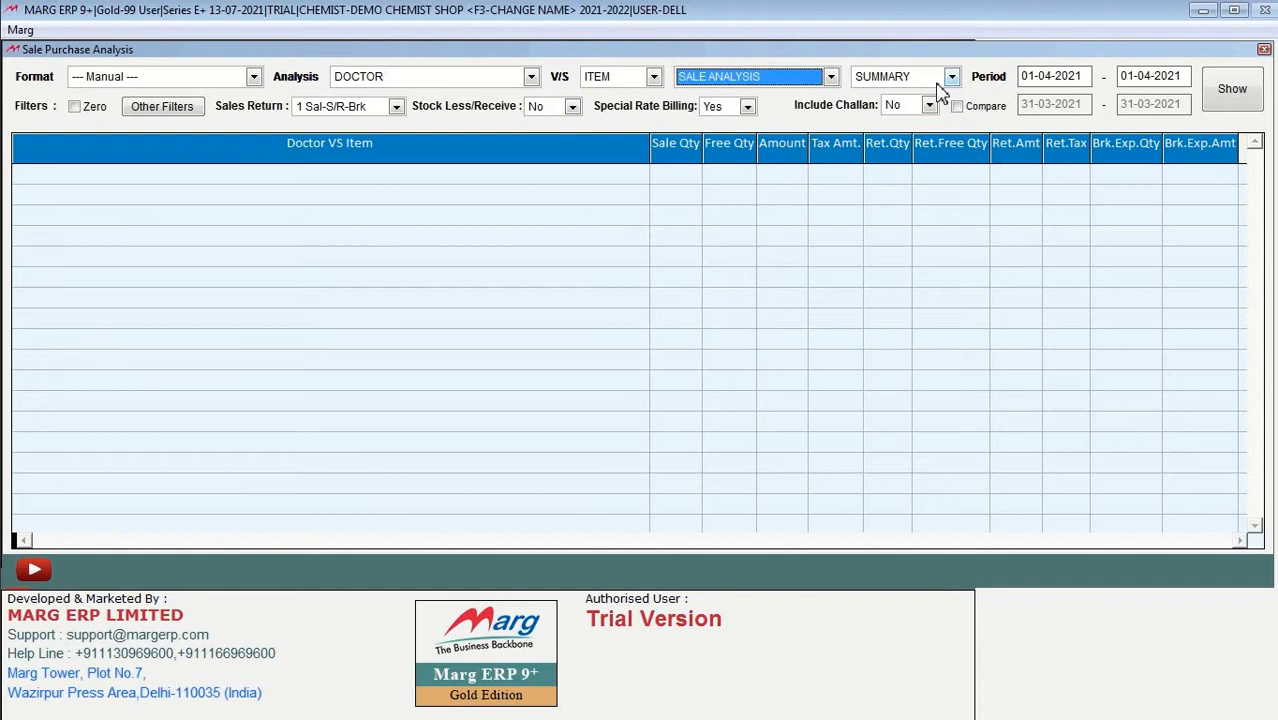
{"action": "left_click", "coordinate": [942, 80]}
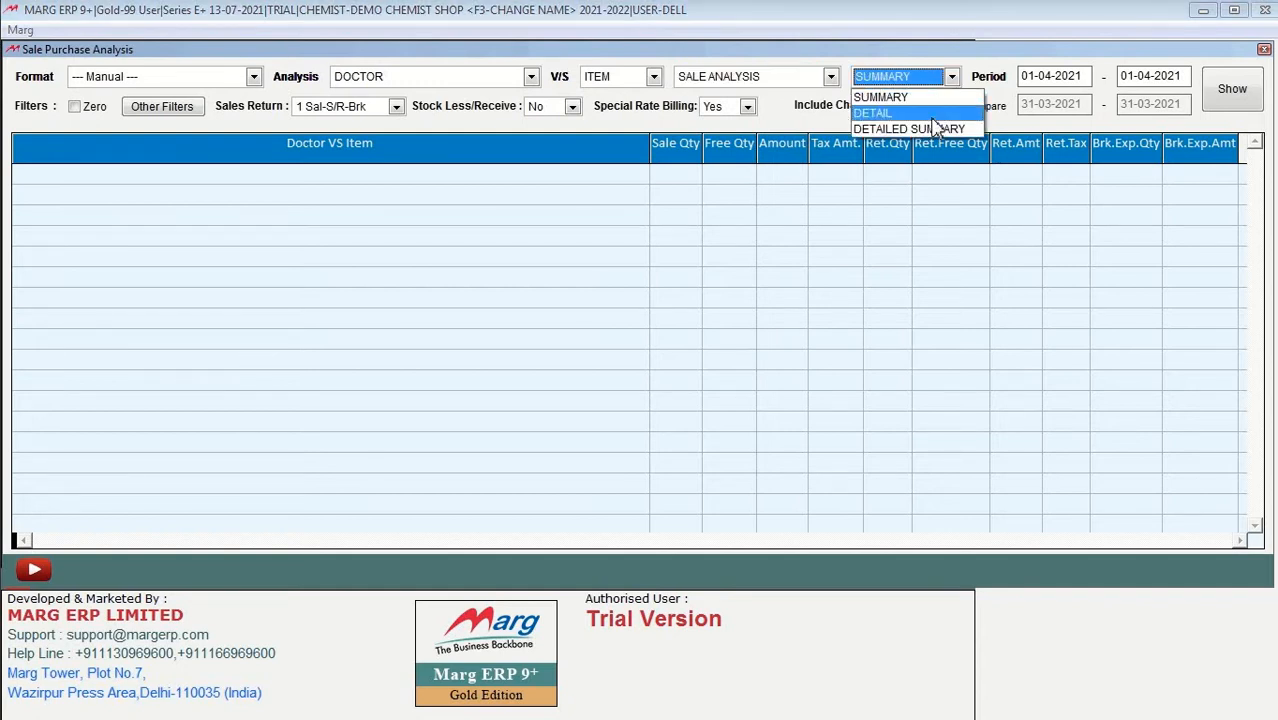
{"action": "left_click", "coordinate": [1227, 94]}
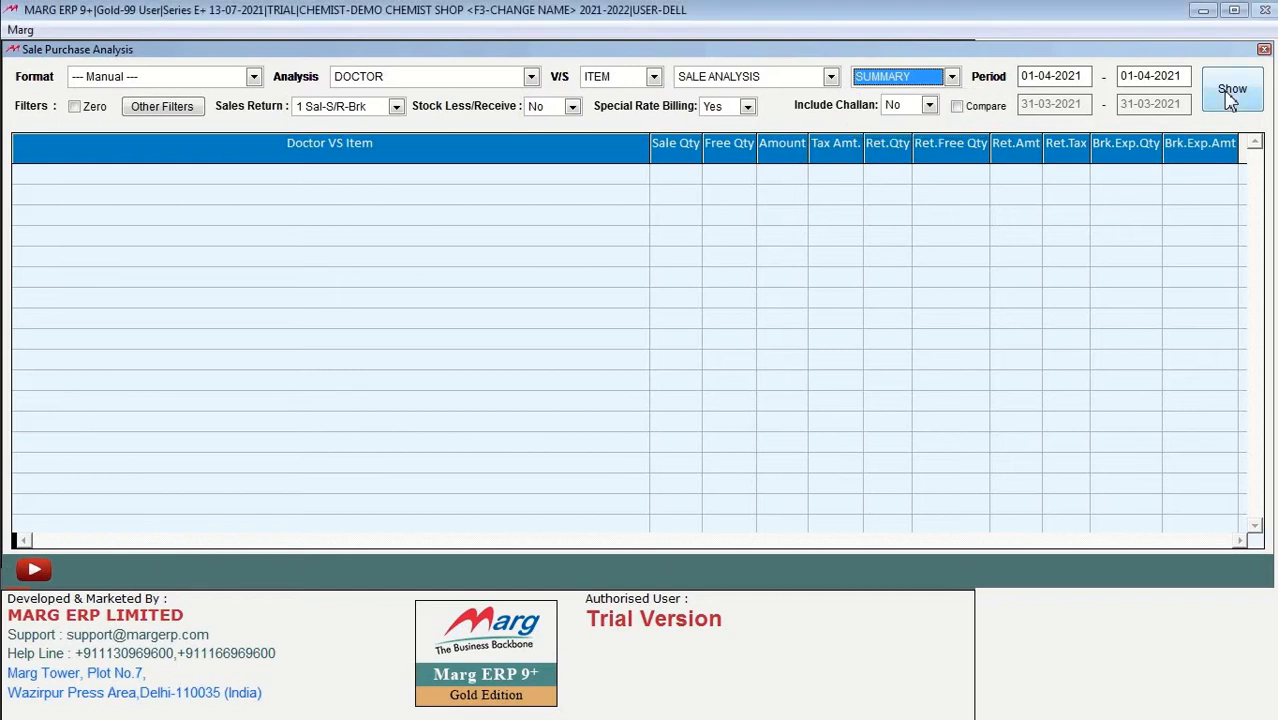
{"action": "left_click", "coordinate": [1230, 96]}
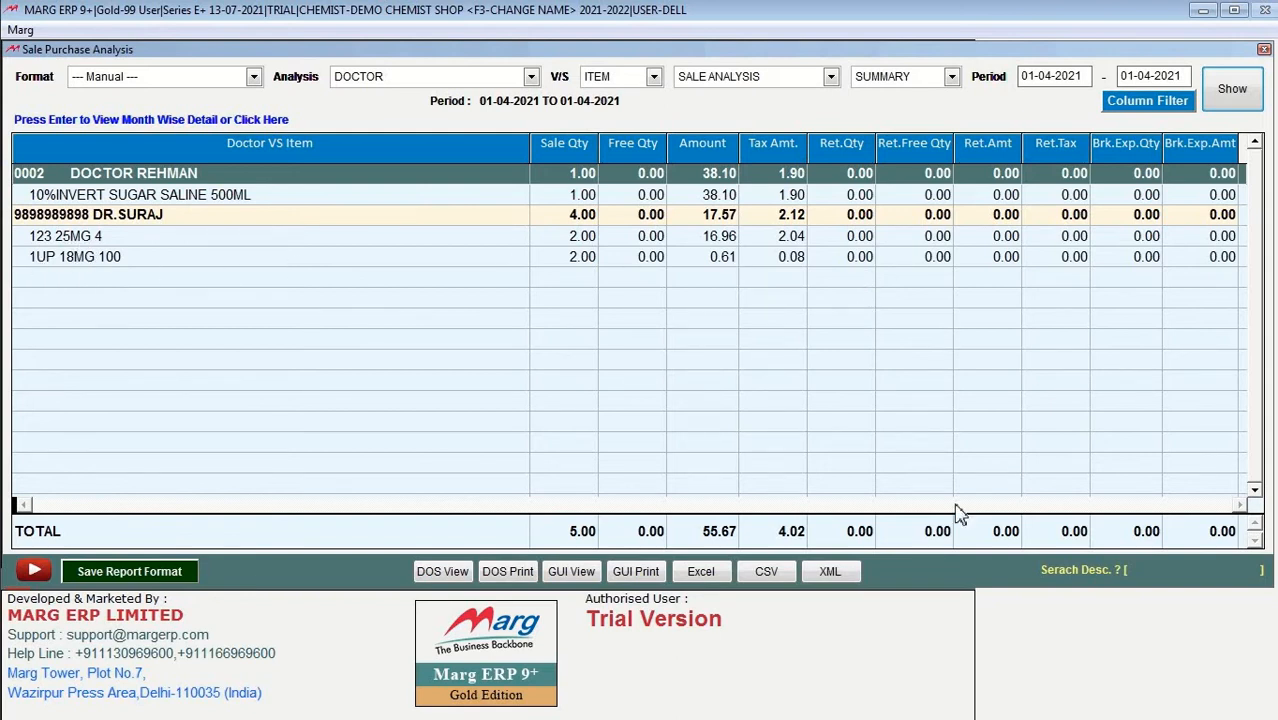
{"action": "left_click", "coordinate": [1264, 50]}
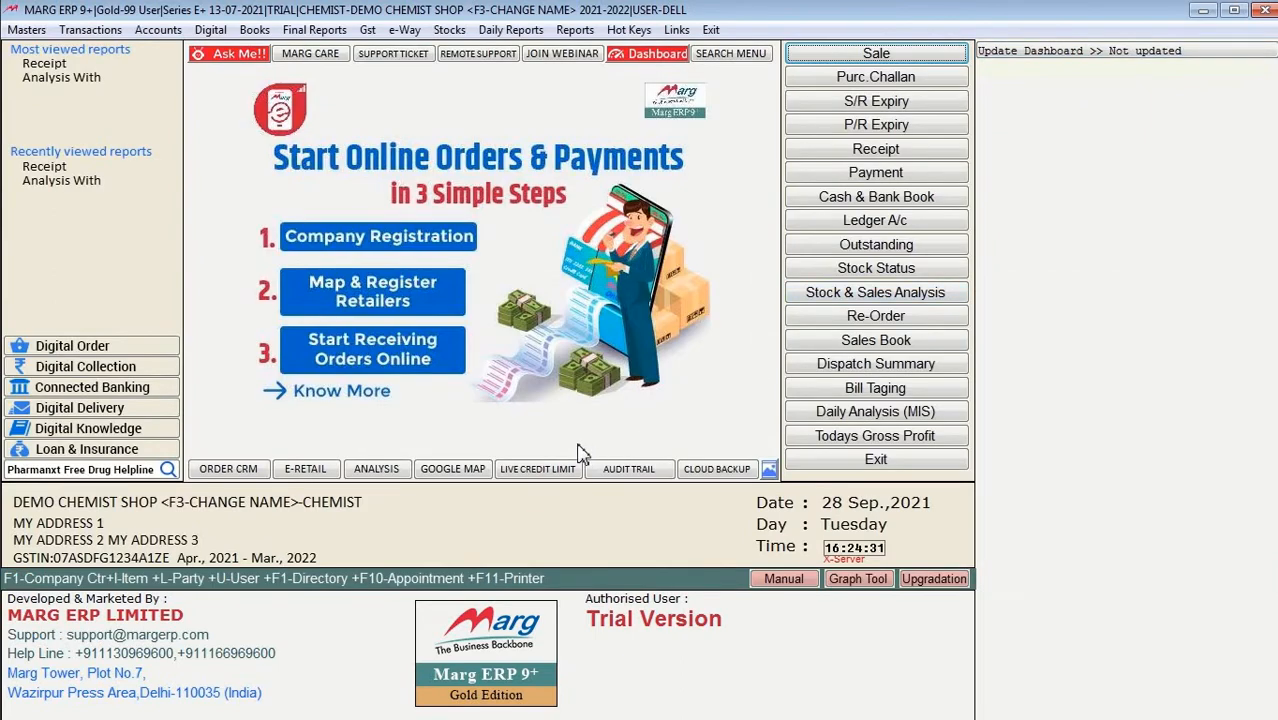
{"action": "left_click", "coordinate": [466, 476]}
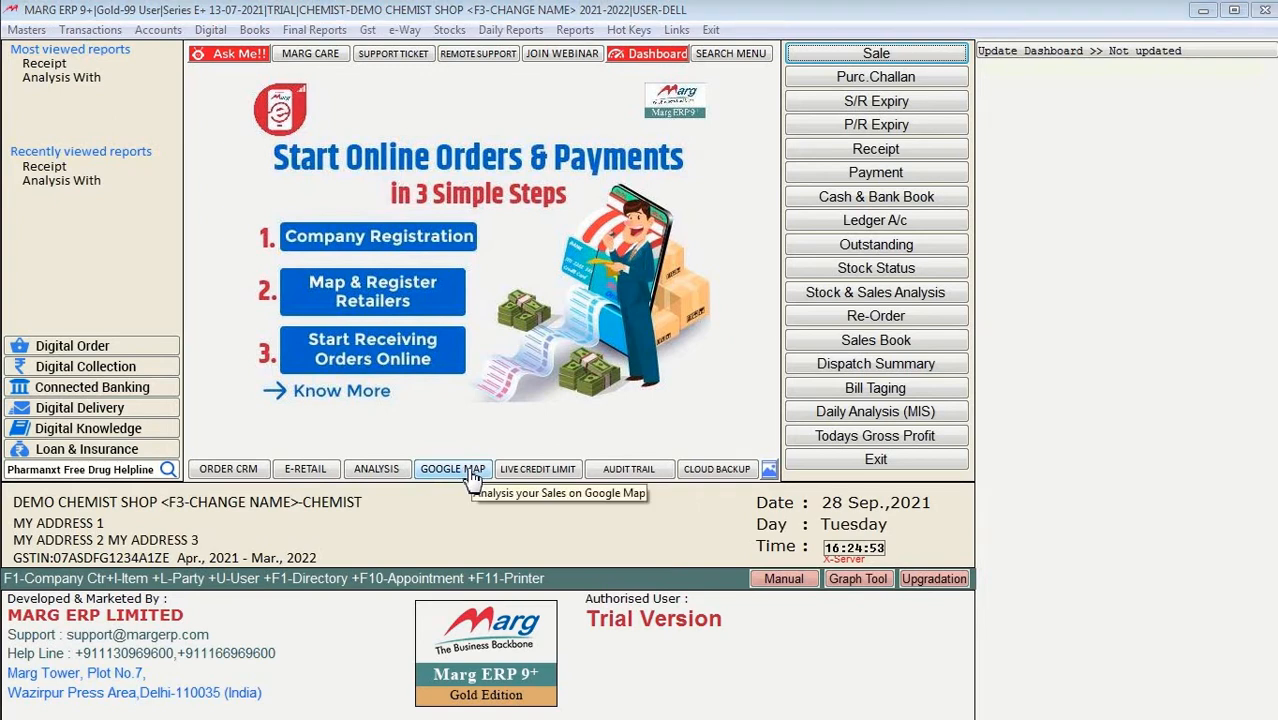
{"action": "left_click", "coordinate": [556, 473]}
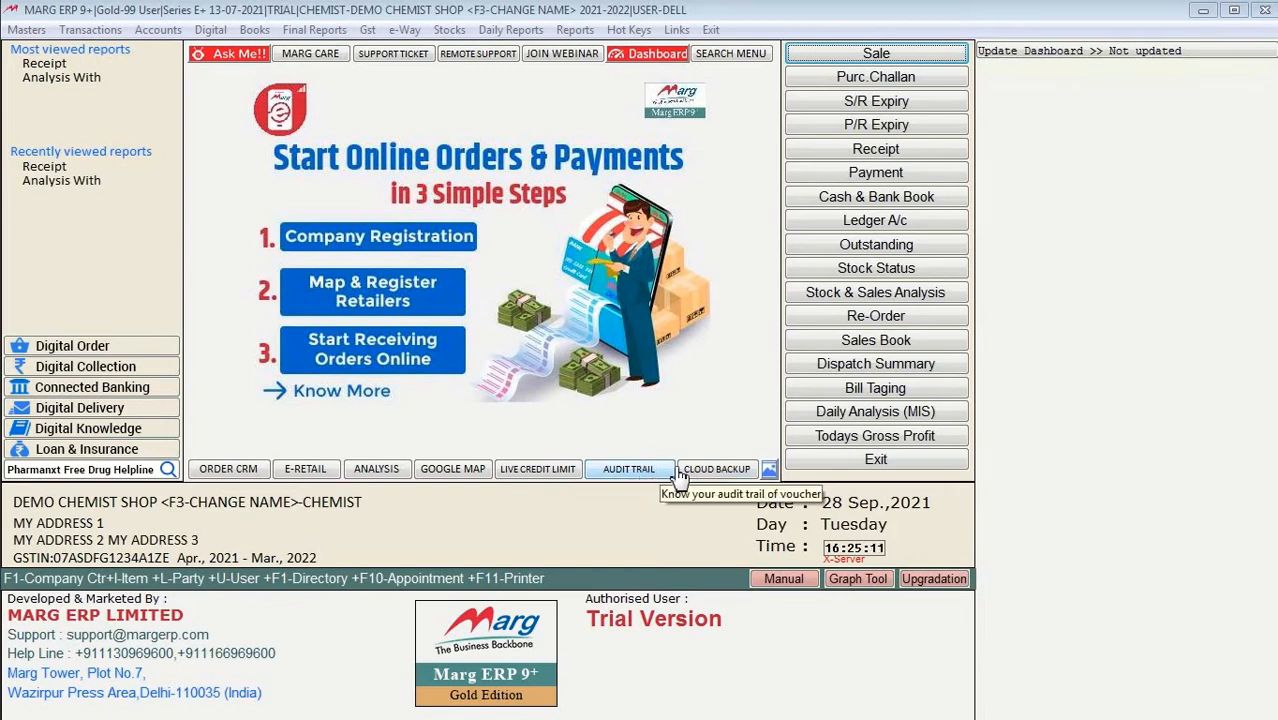
{"action": "left_click", "coordinate": [748, 476]}
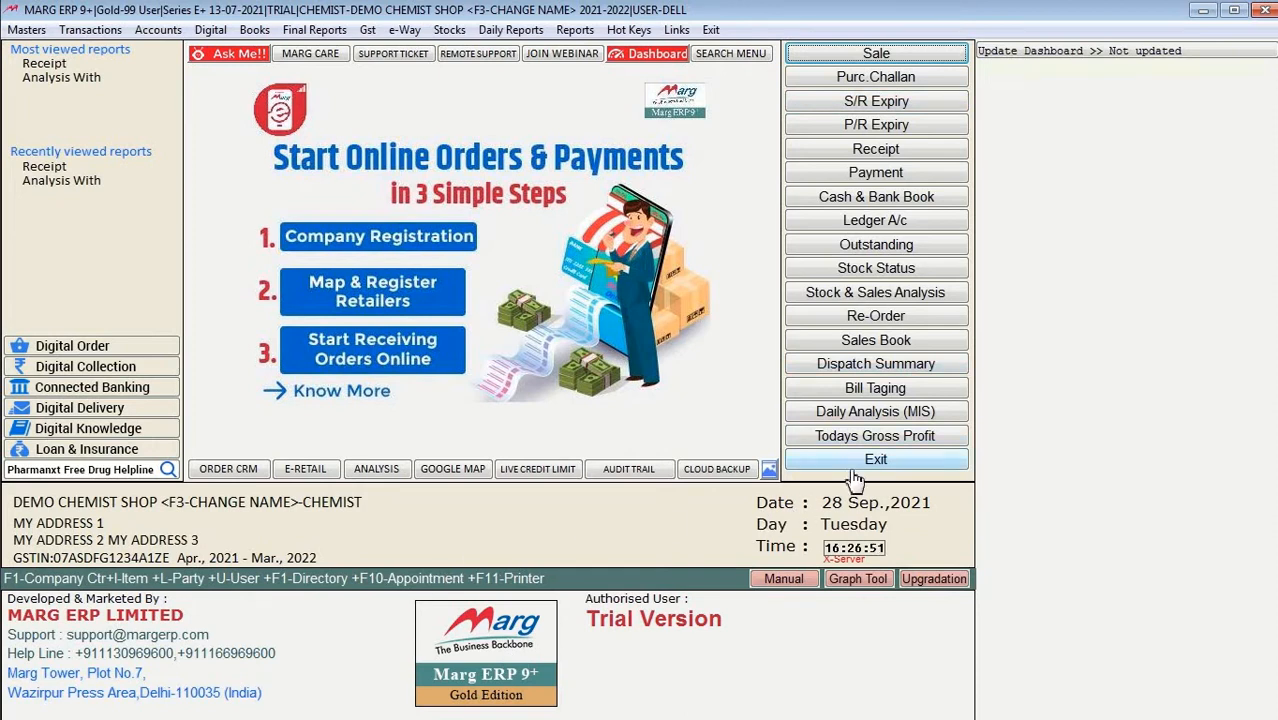
{"action": "left_click", "coordinate": [1204, 12]}
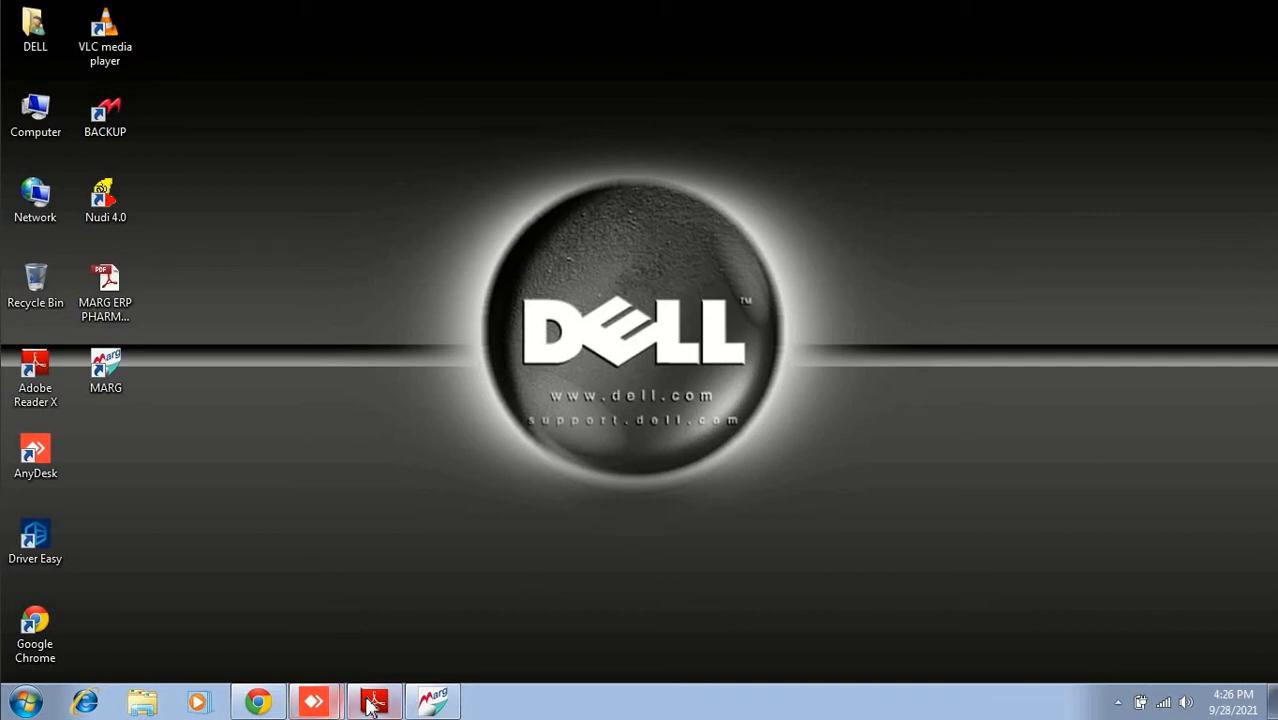
{"action": "left_click", "coordinate": [373, 703]}
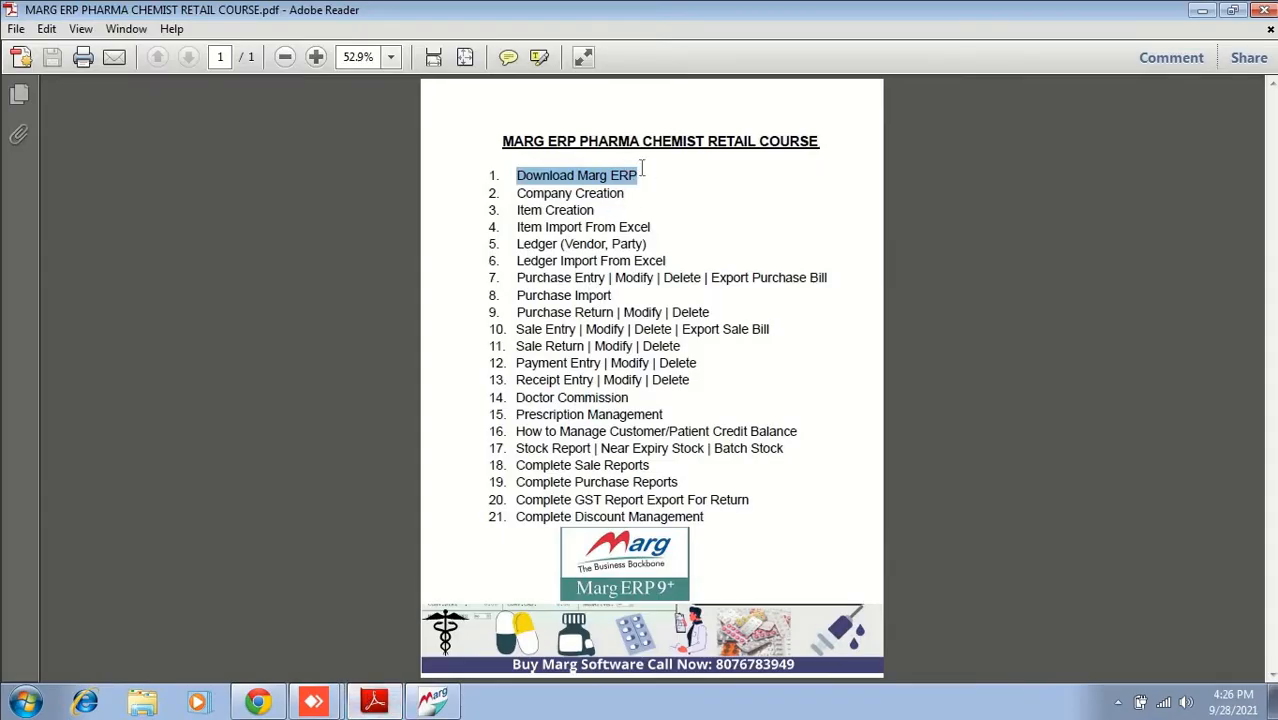
{"action": "left_click", "coordinate": [640, 171]}
{"action": "left_click_drag", "start_coordinate": [587, 170], "coordinate": [525, 167]}
{"action": "left_click", "coordinate": [637, 193]}
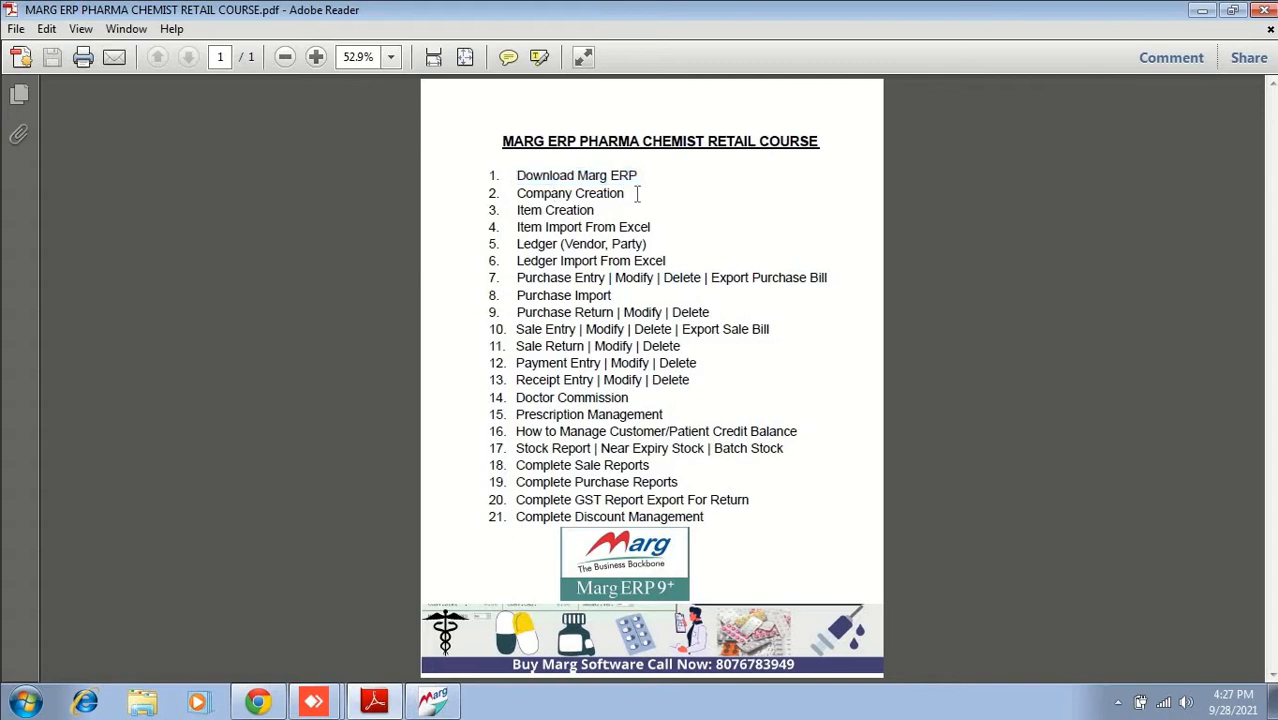
{"action": "triple_click", "coordinate": [532, 193]}
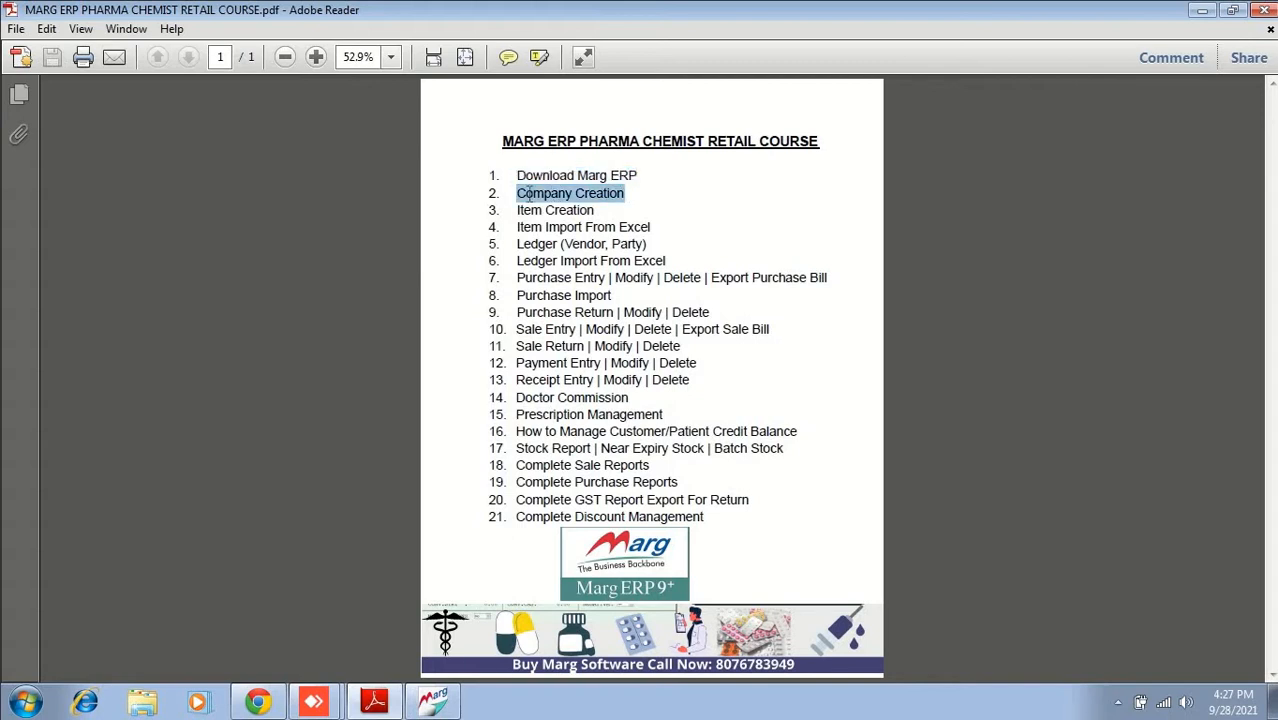
{"action": "left_click", "coordinate": [445, 704]}
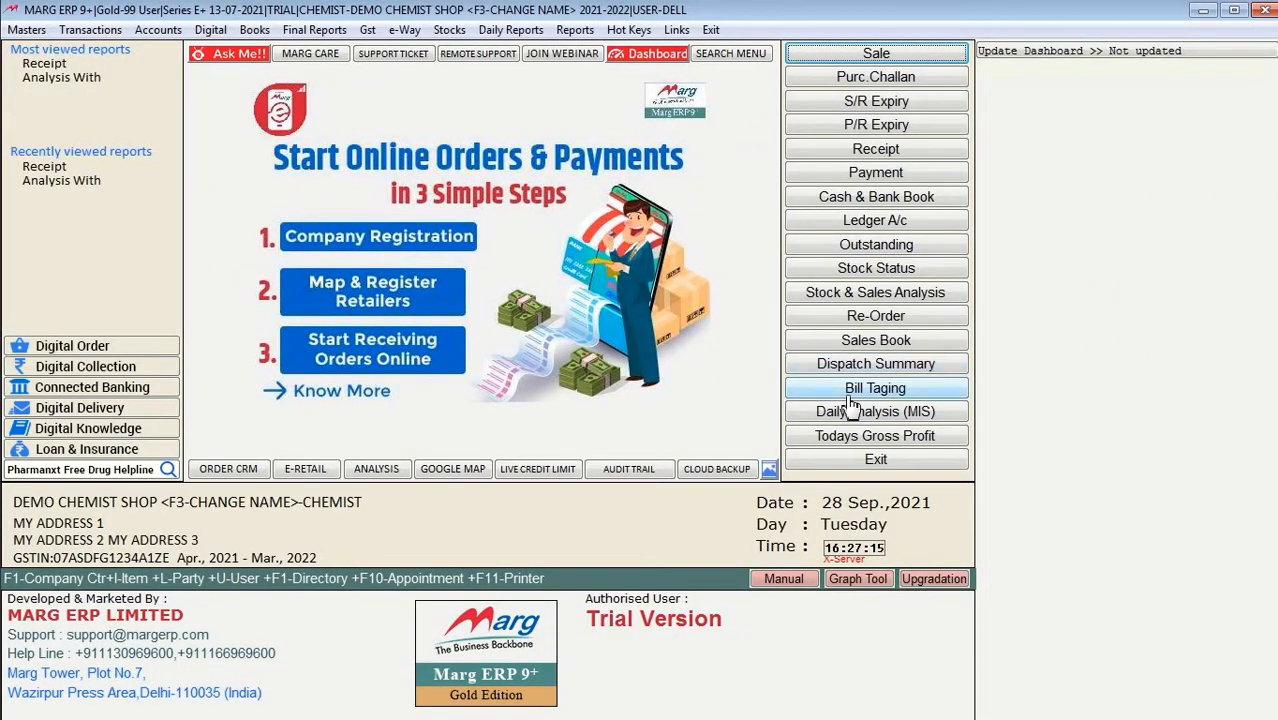
Step: Exit the demo company and start a new company with F2 in the List of Companies
{"action": "left_click", "coordinate": [877, 461]}
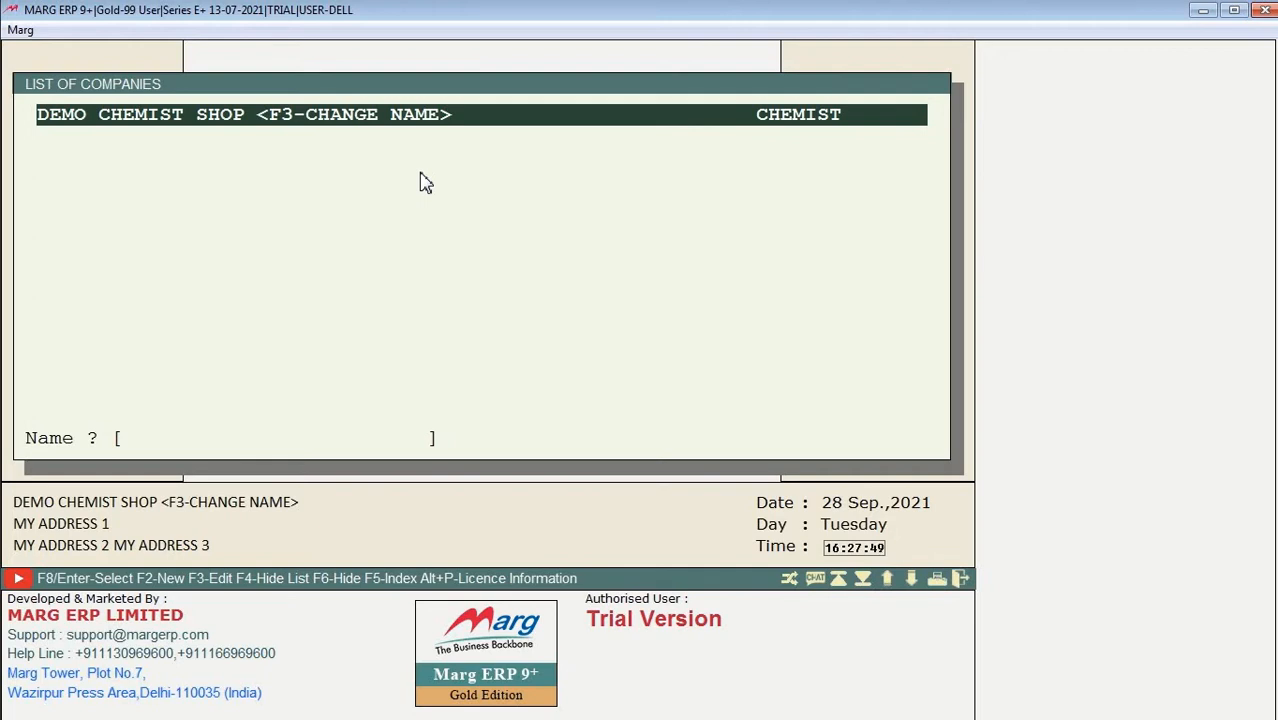
{"action": "key", "text": "F2"}
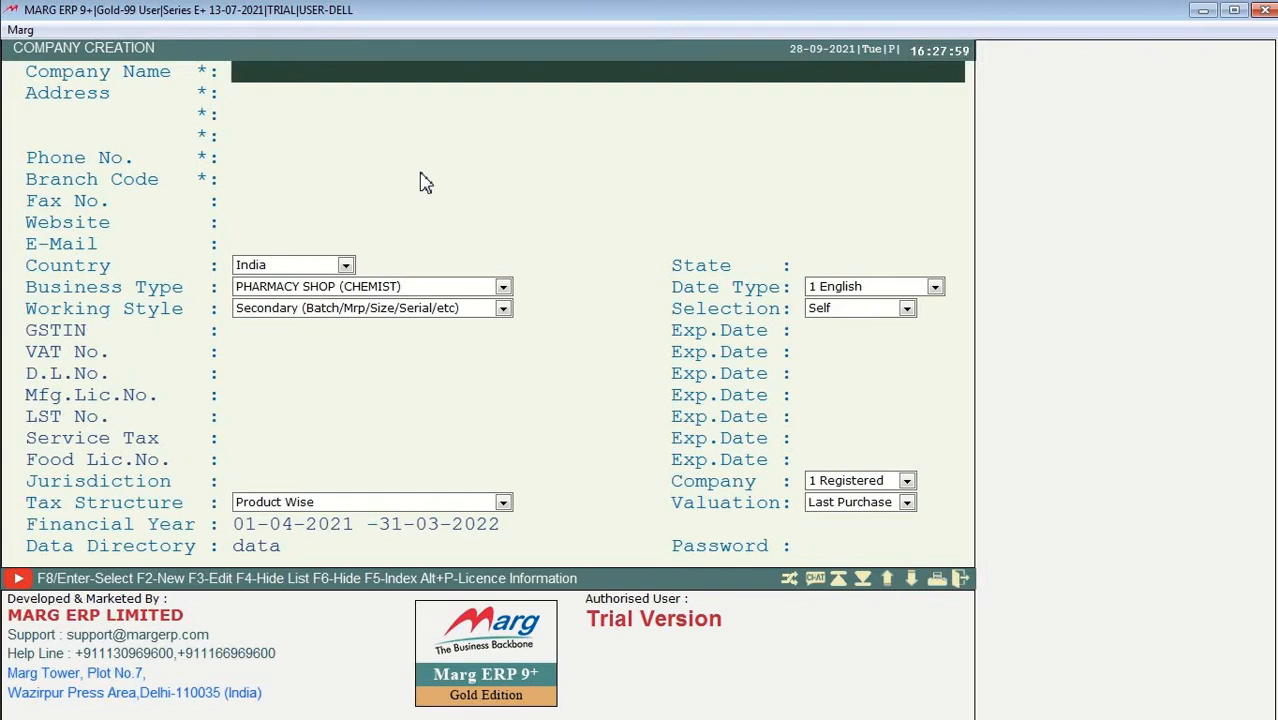
Step: Enter company name SAI MEDICOS, a first address line and the company's phone number
{"action": "type", "text": "SAI MEDICOS"}
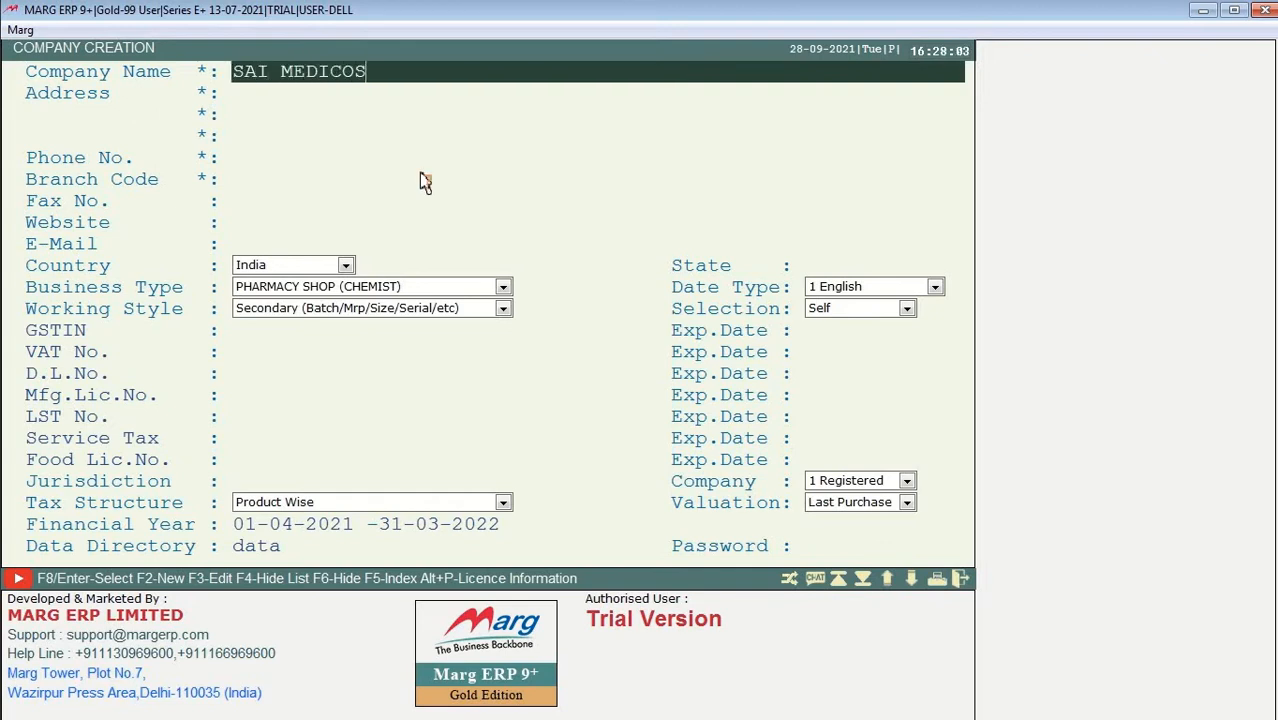
{"action": "key", "text": "Return"}
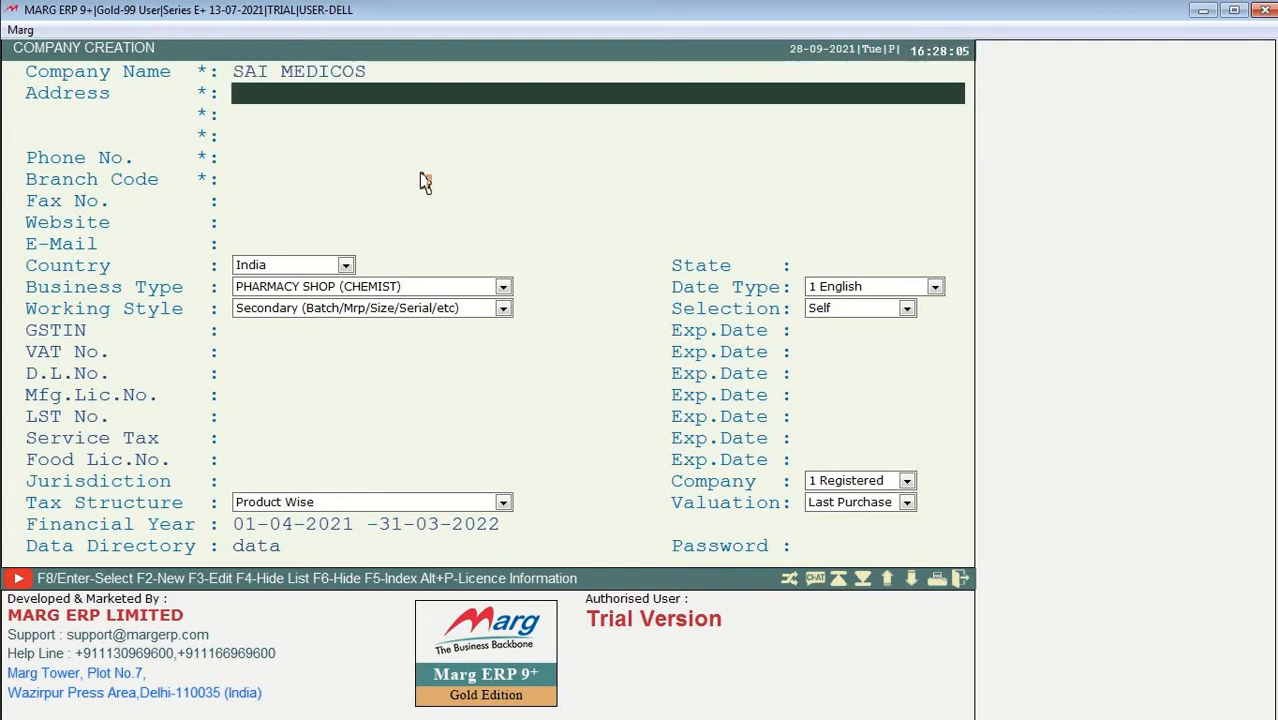
{"action": "type", "text": "KARNA"}
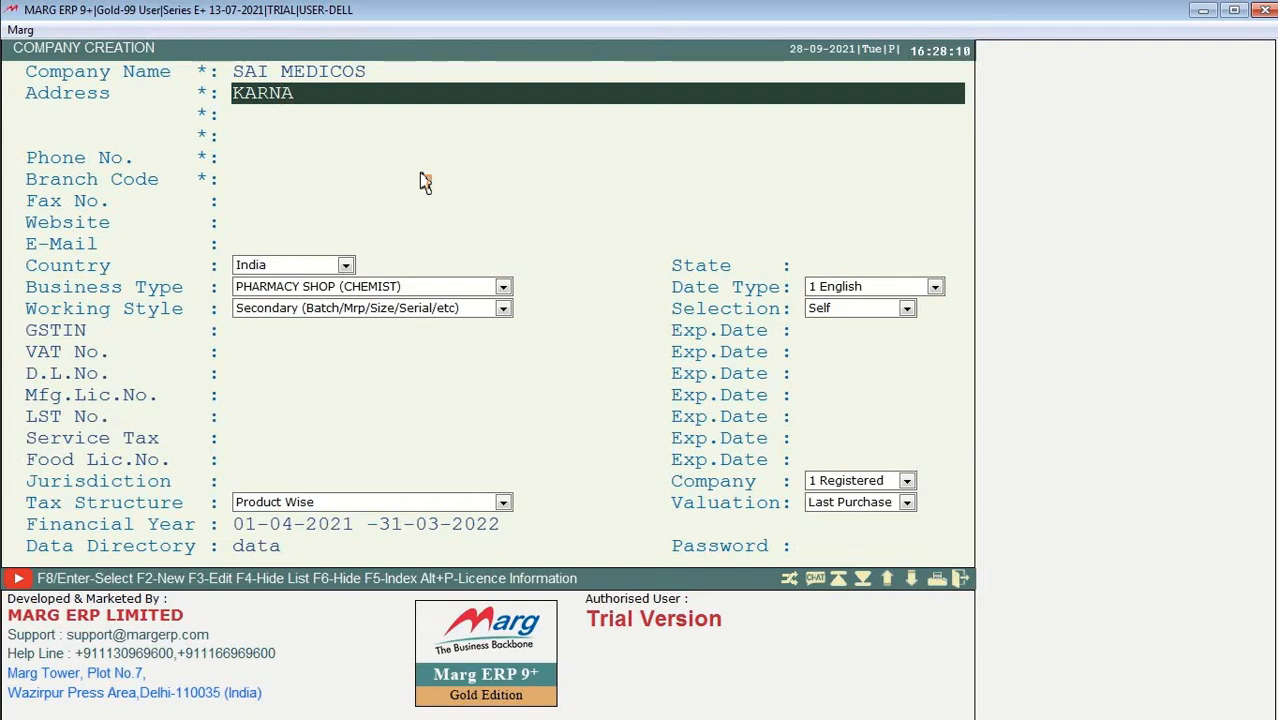
{"action": "type", "text": "TAKA INDIA"}
{"action": "key", "text": "Return"}
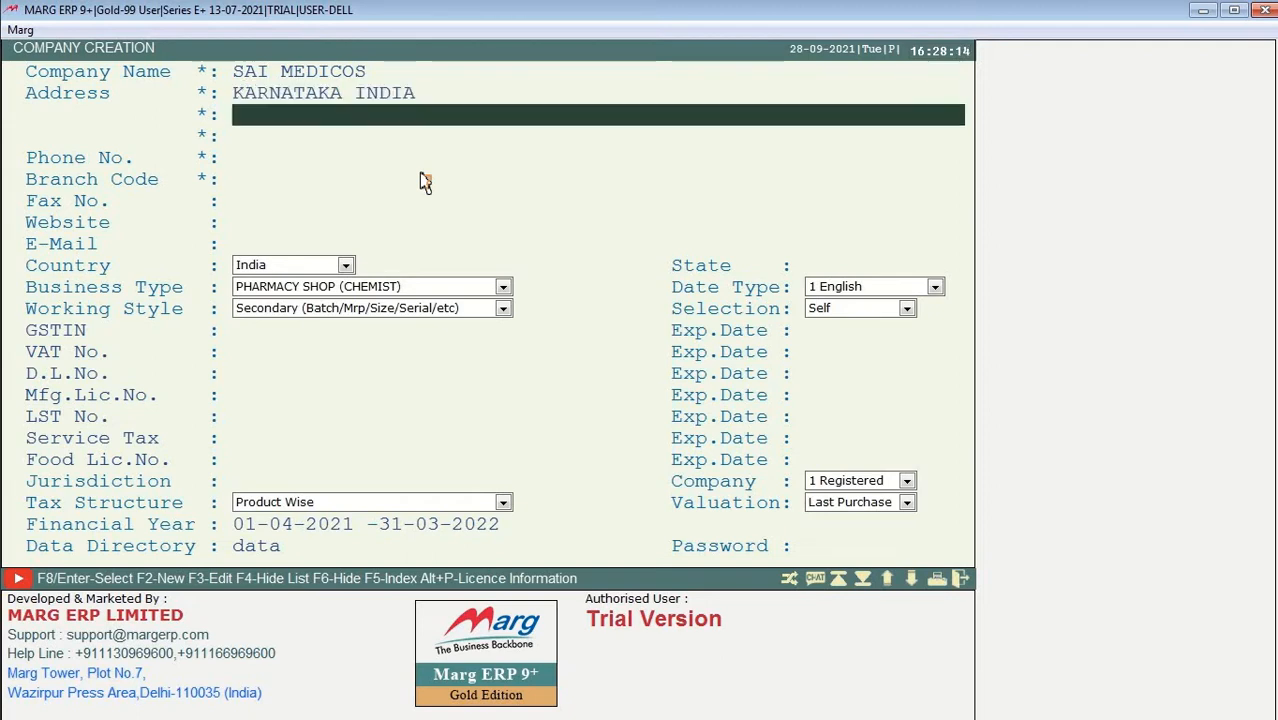
{"action": "key", "text": "Up"}
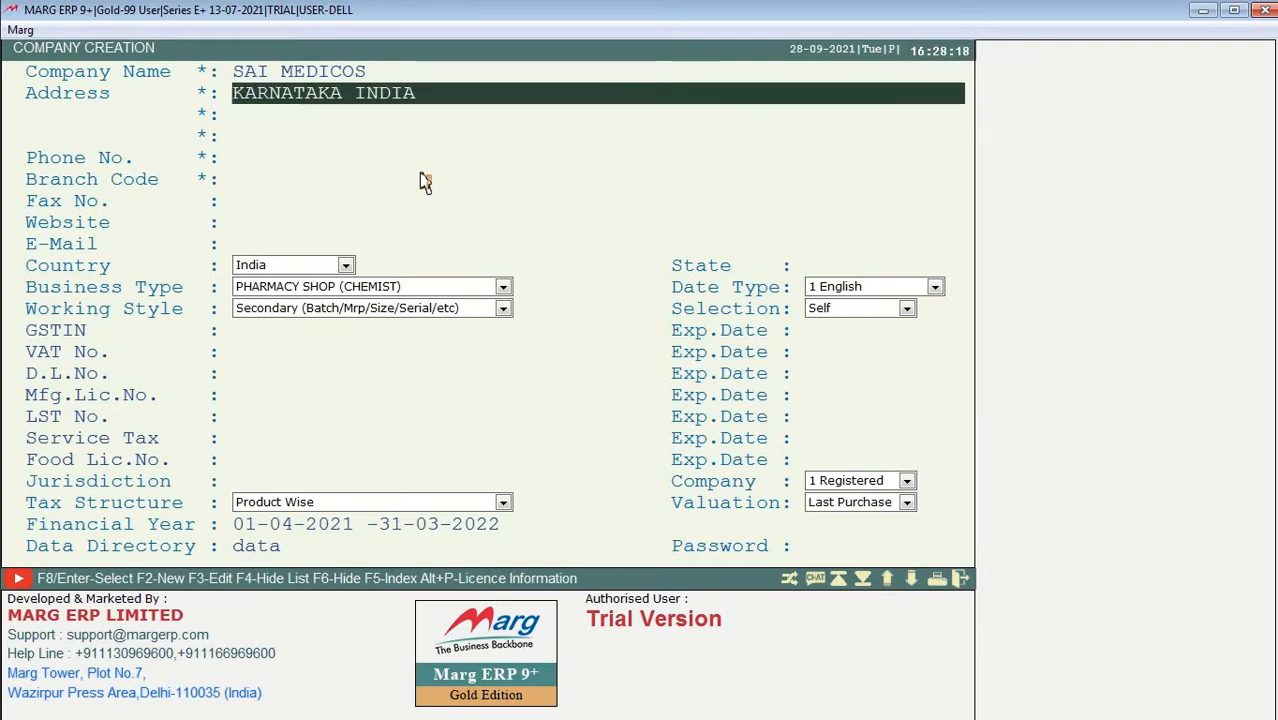
{"action": "key", "text": "Return"}
{"action": "key", "text": "Return"}
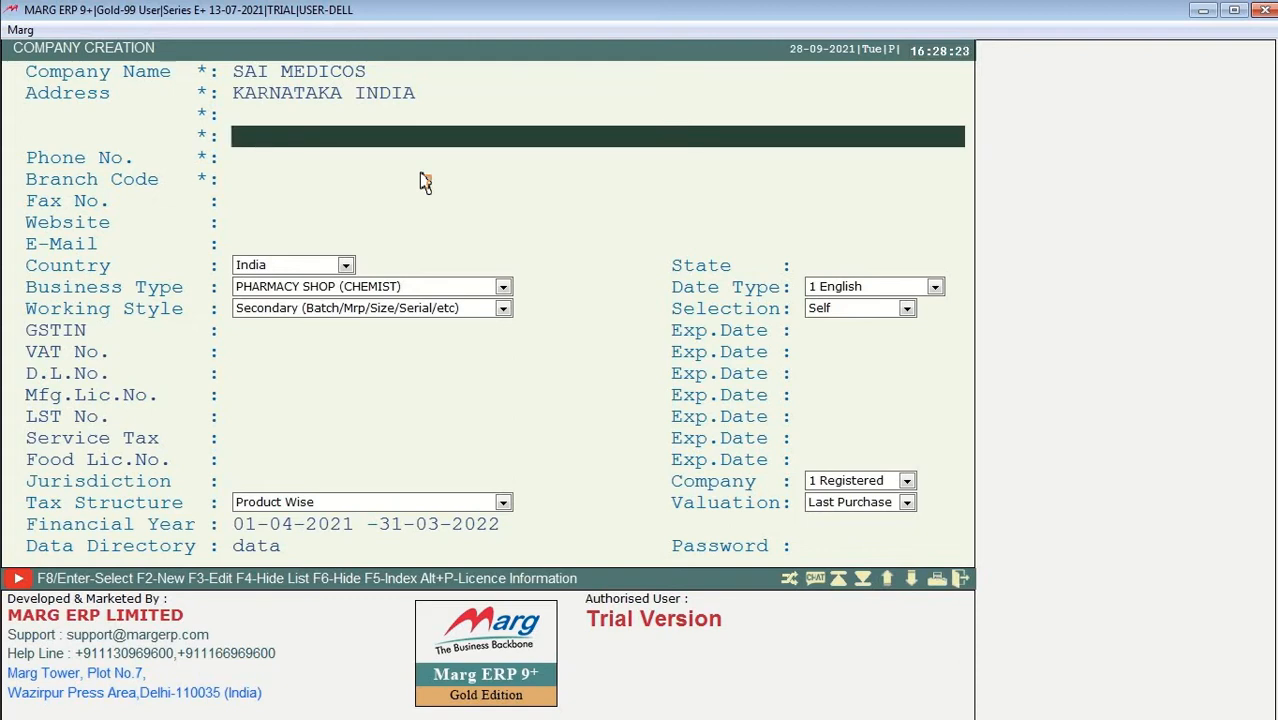
{"action": "key", "text": "Up"}
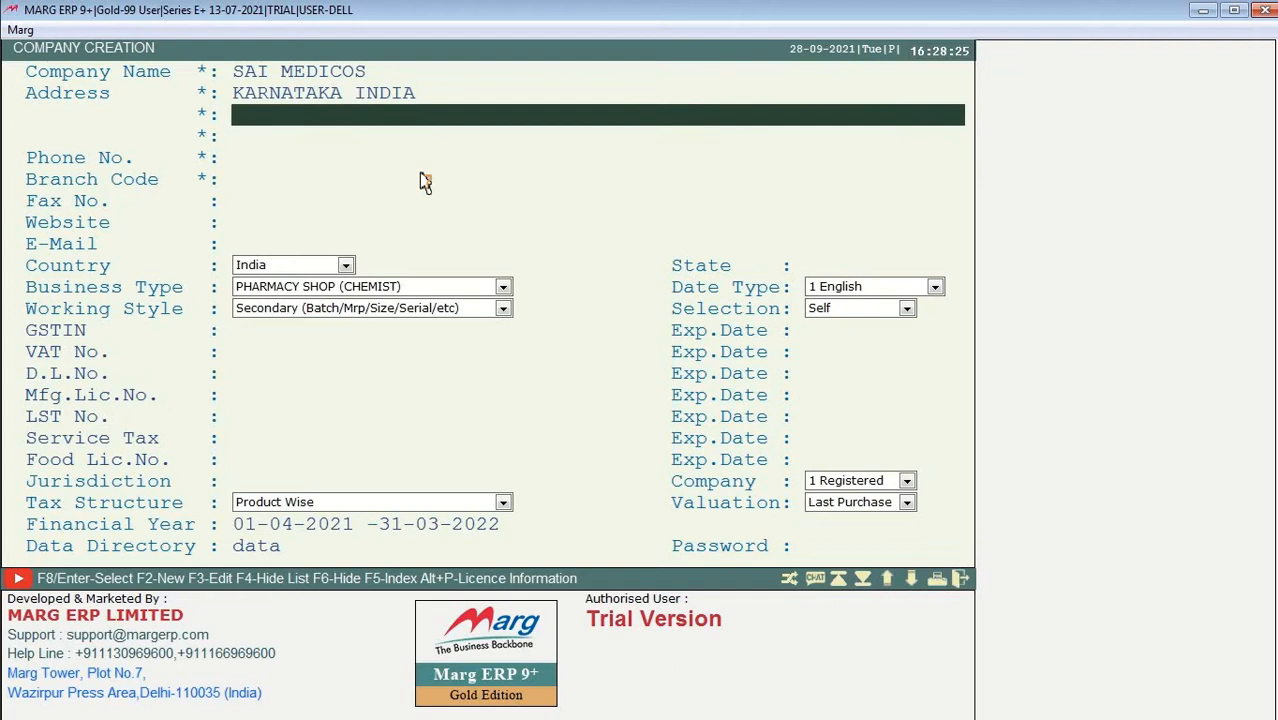
{"action": "key", "text": "Return"}
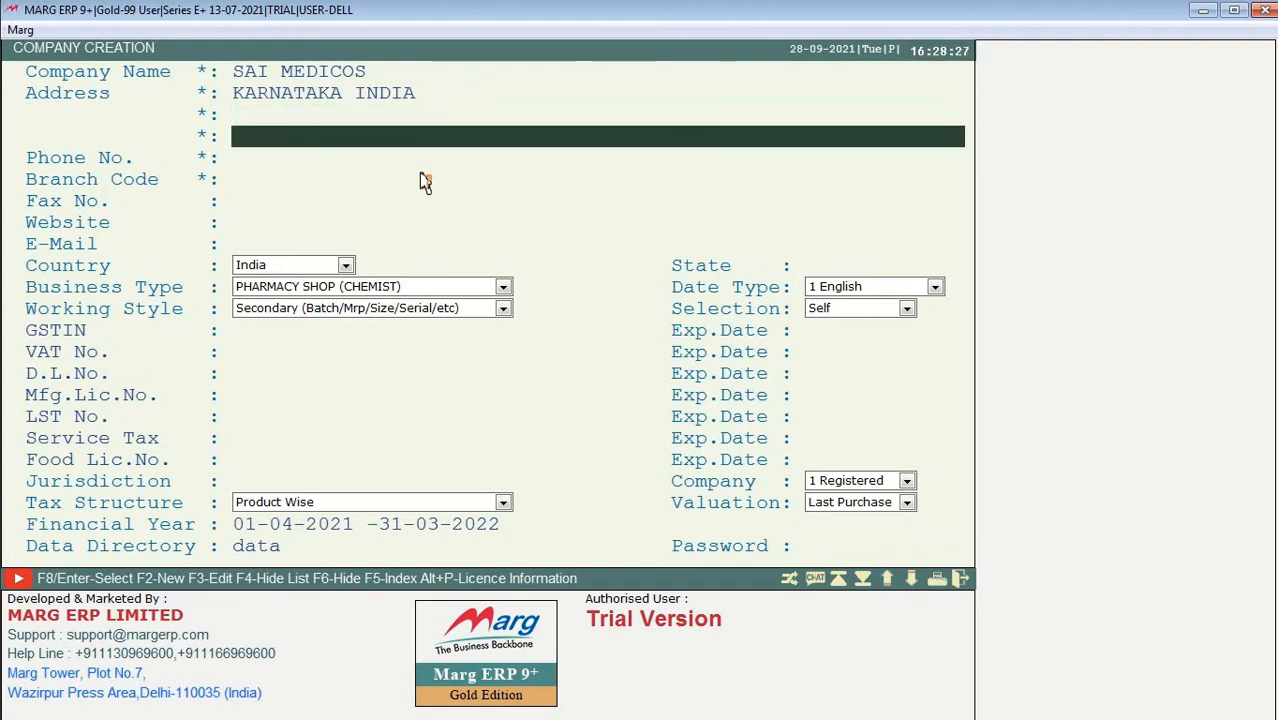
{"action": "key", "text": "Return"}
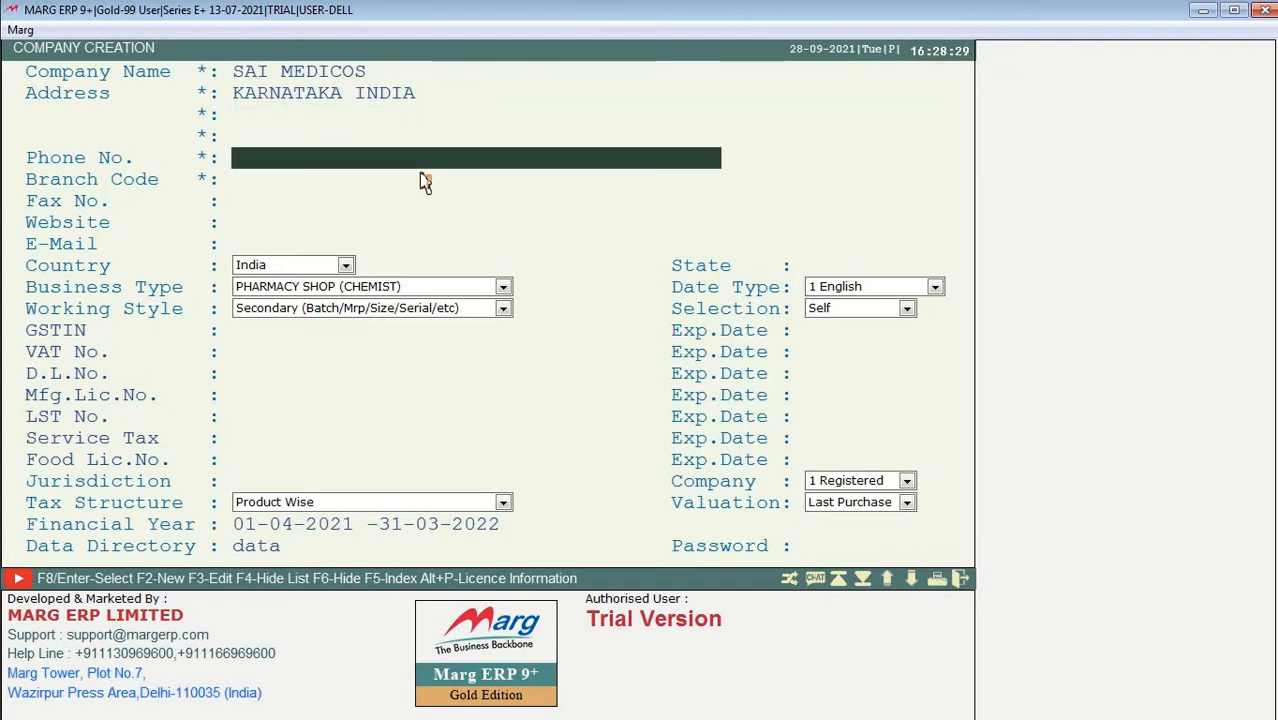
{"action": "type", "text": "8989898989"}
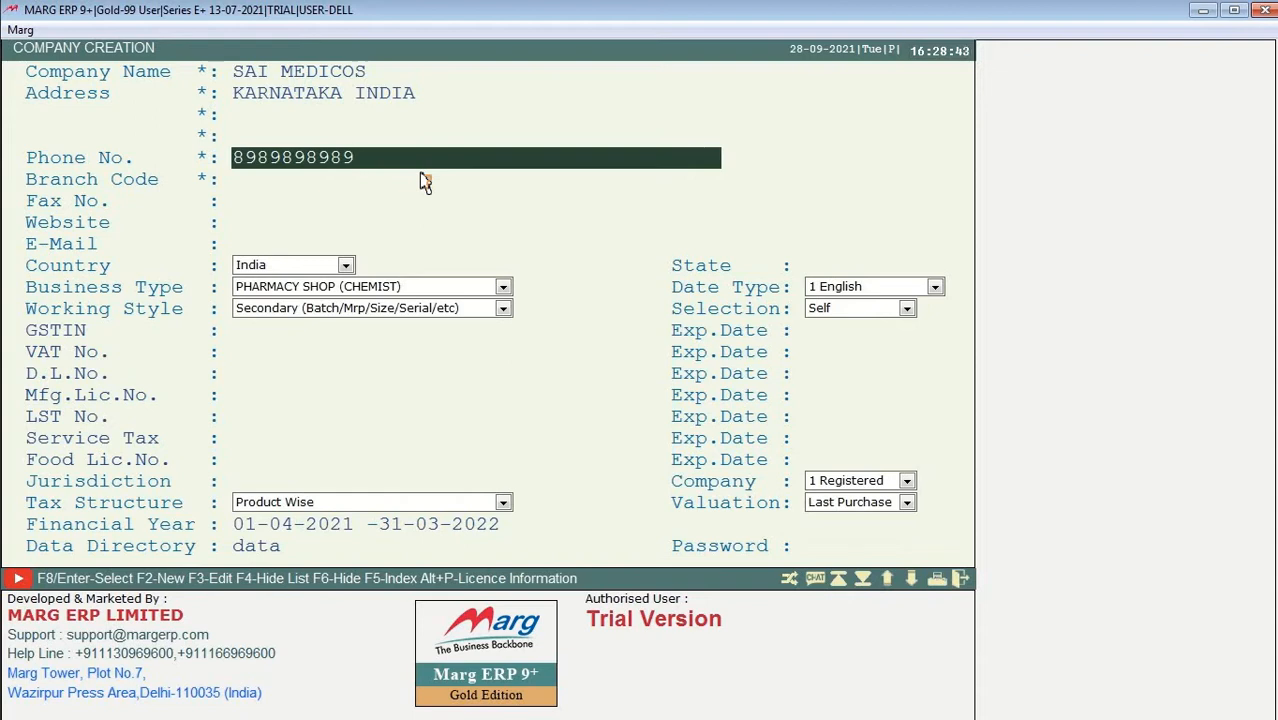
Step: Replace the default SAME branch code with KARNATAKA
{"action": "key", "text": "Return"}
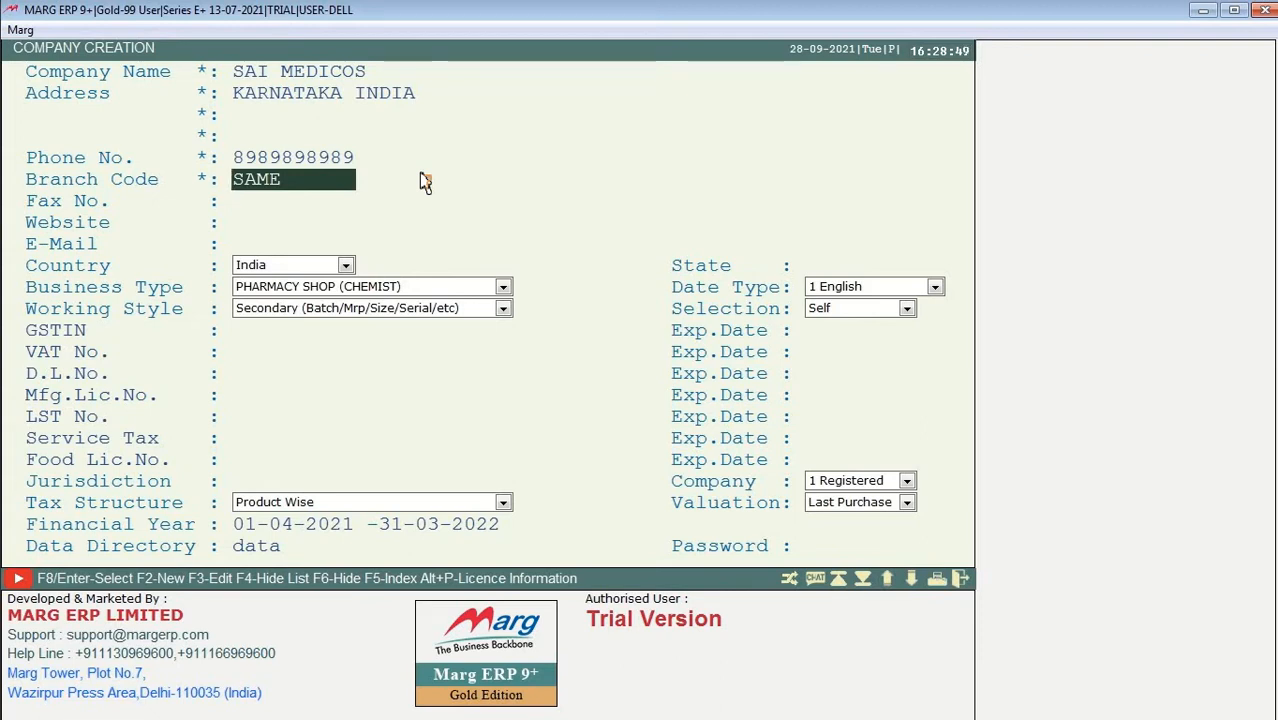
{"action": "key", "text": "Delete"}
{"action": "key", "text": "Delete"}
{"action": "key", "text": "Delete"}
{"action": "key", "text": "Delete"}
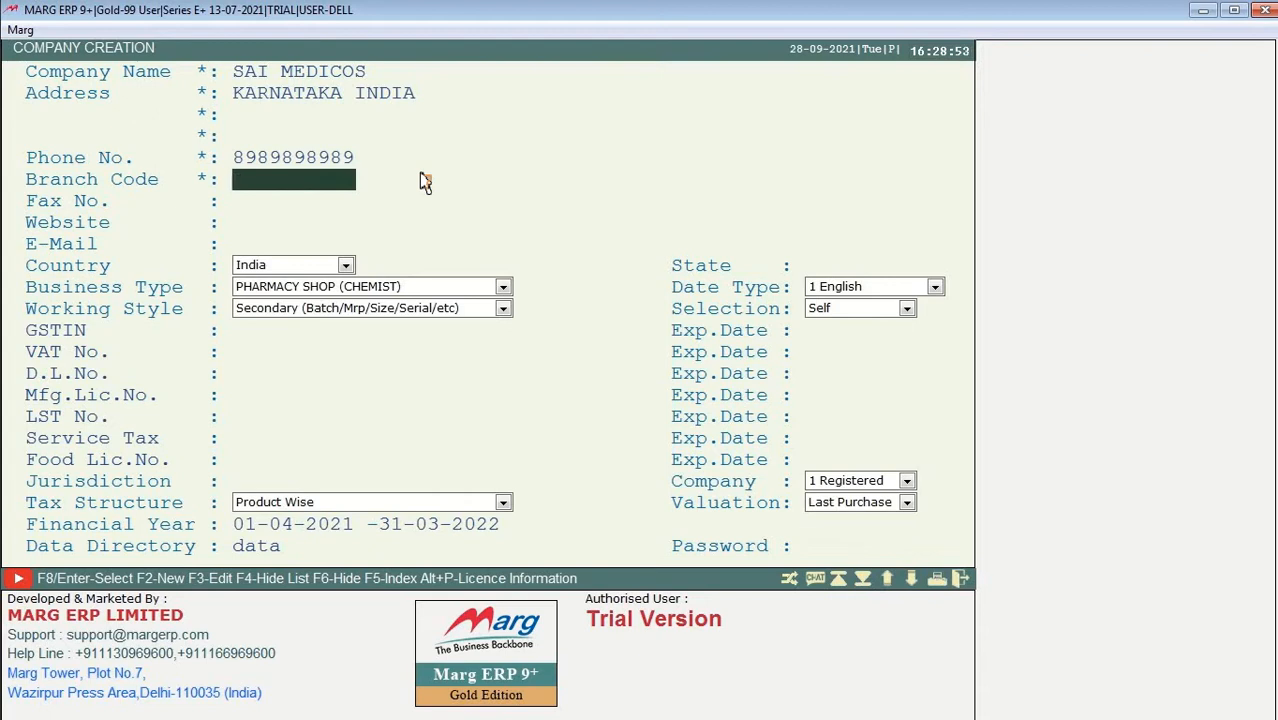
{"action": "type", "text": "KARNATAKA"}
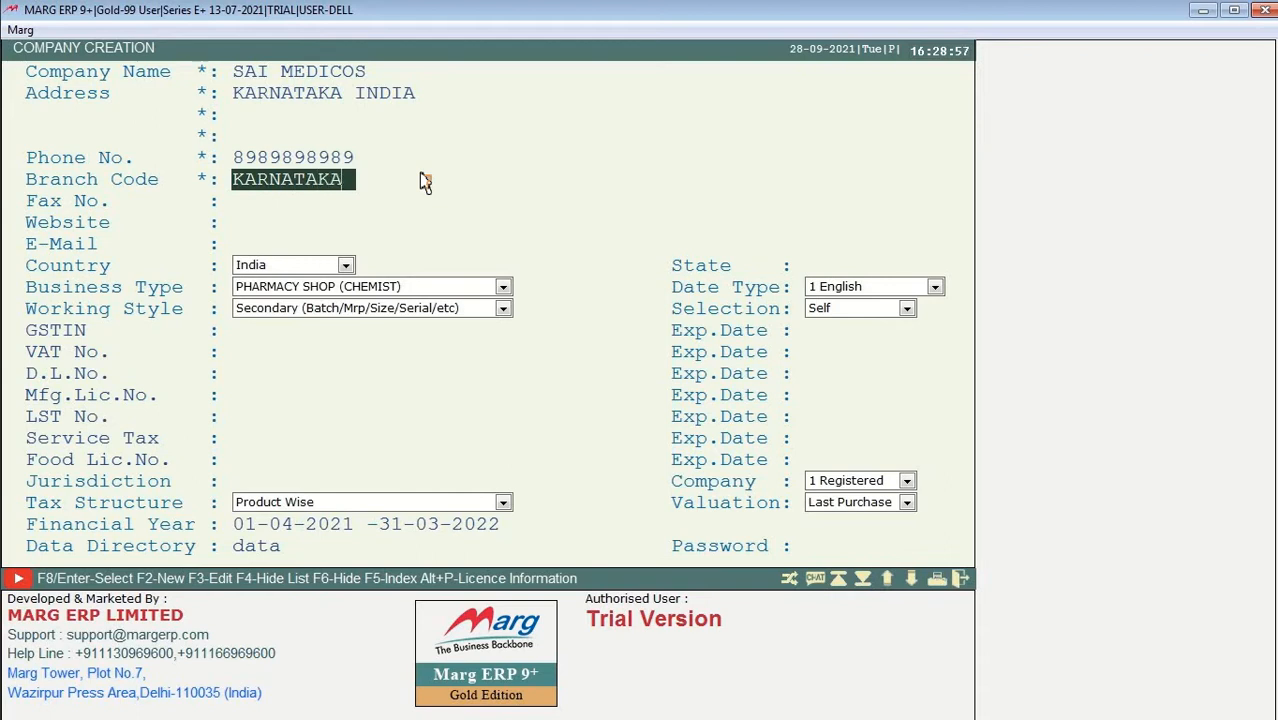
{"action": "key", "text": "Return"}
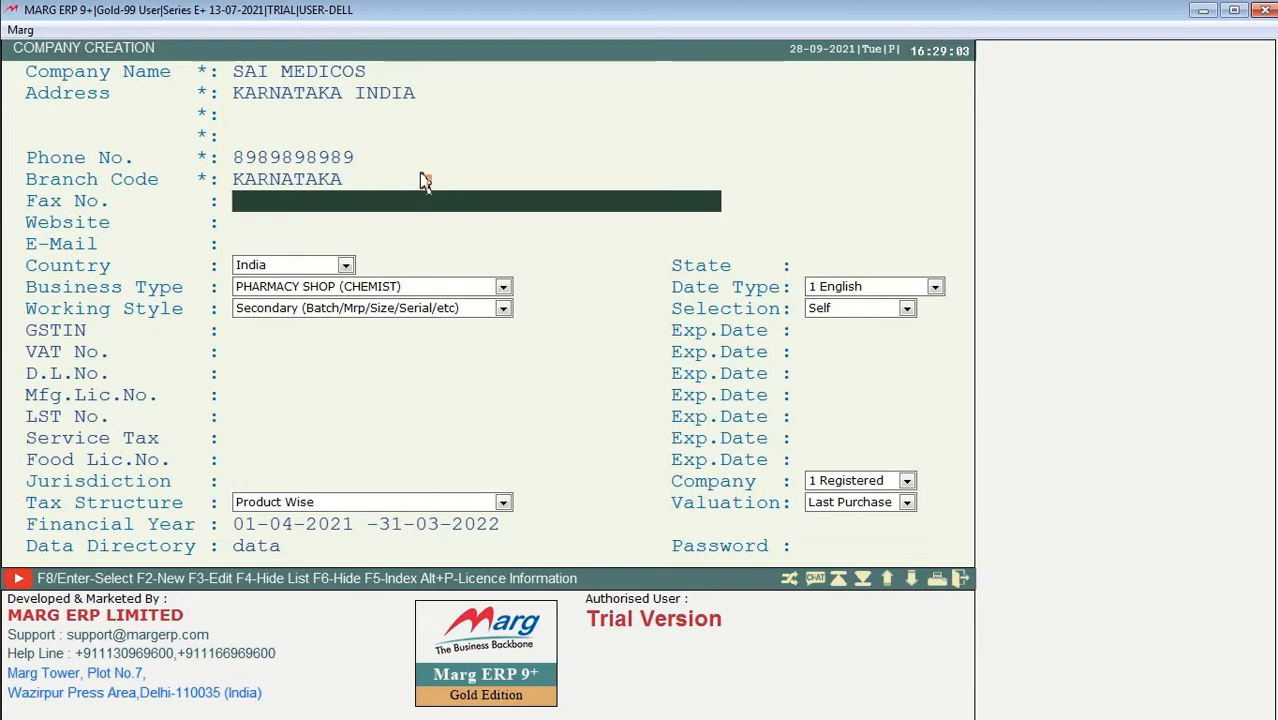
Step: Set the website to saimedicos.com, skipping fax, and begin typing the company's e-mail address
{"action": "key", "text": "Return"}
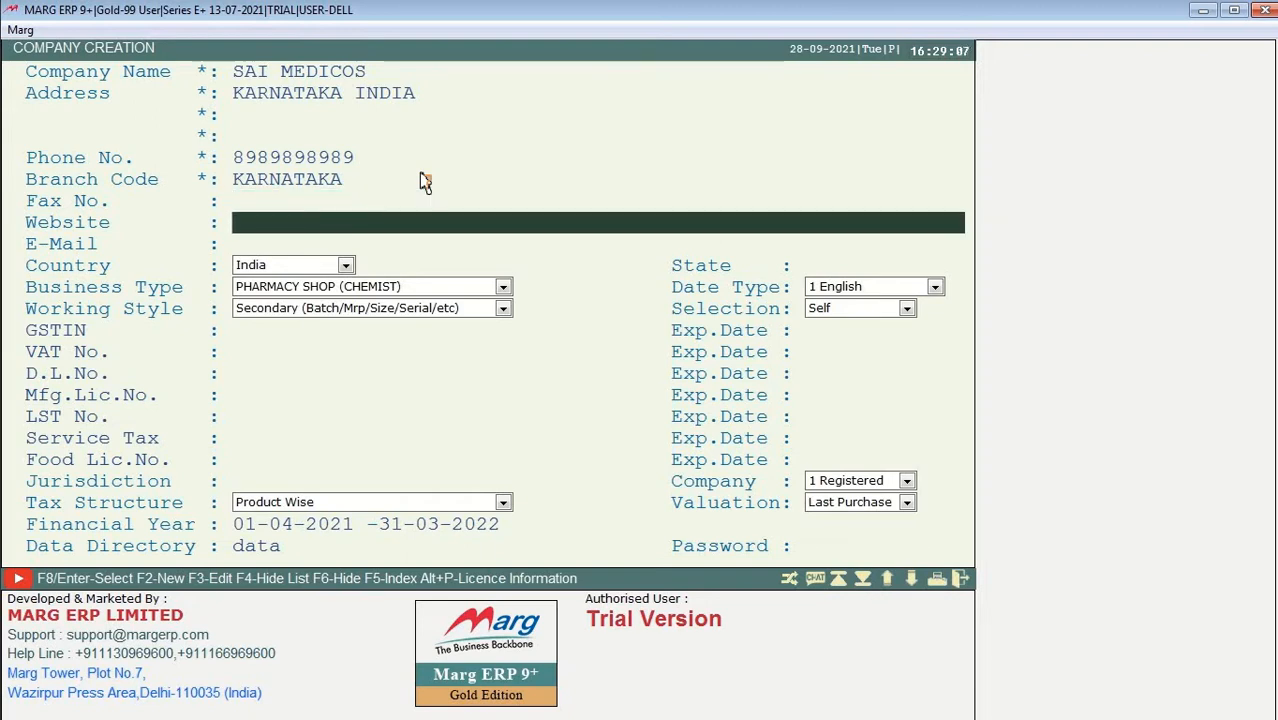
{"action": "type", "text": "S"}
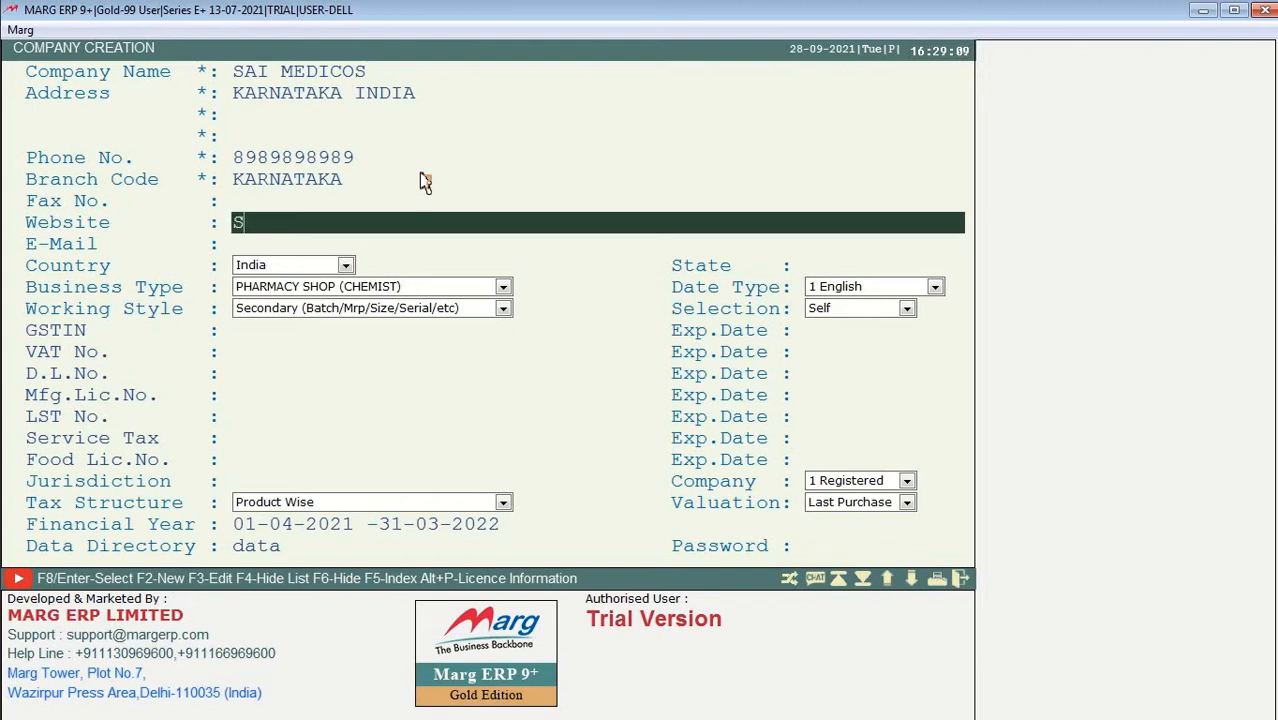
{"action": "type", "text": "AIMEDIC"}
{"action": "key", "text": "ctrl+a"}
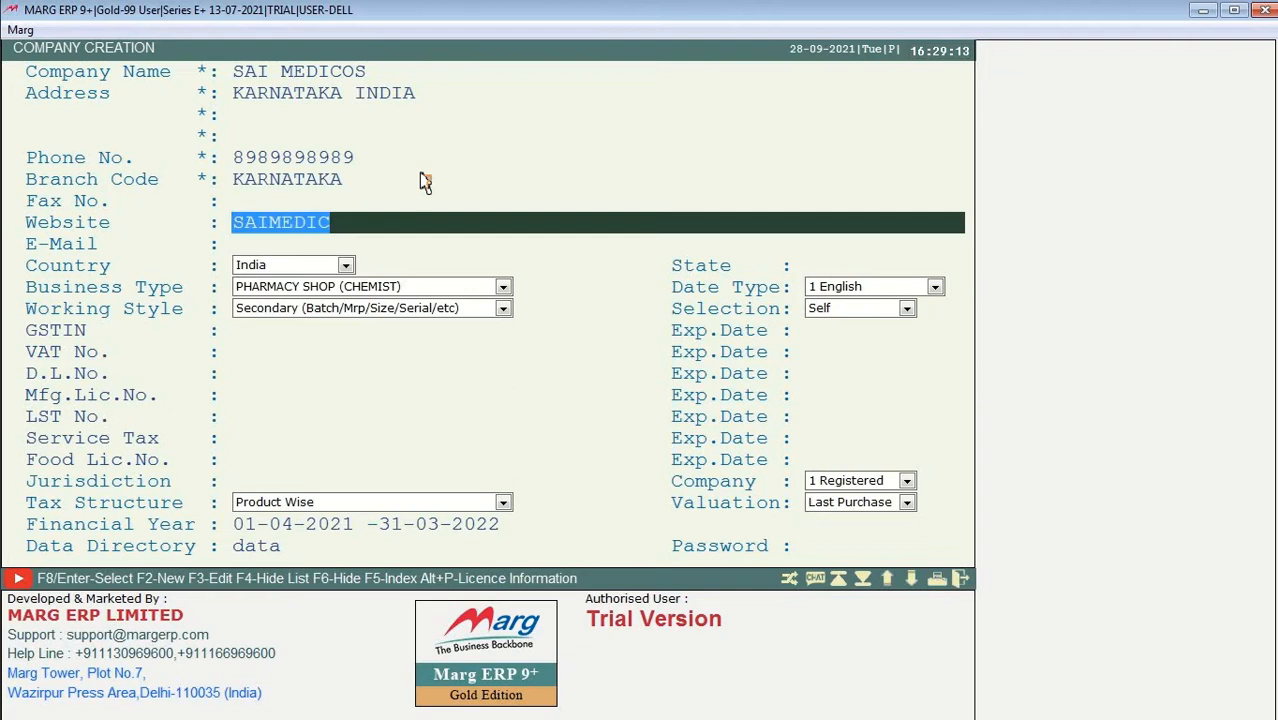
{"action": "type", "text": "sai"}
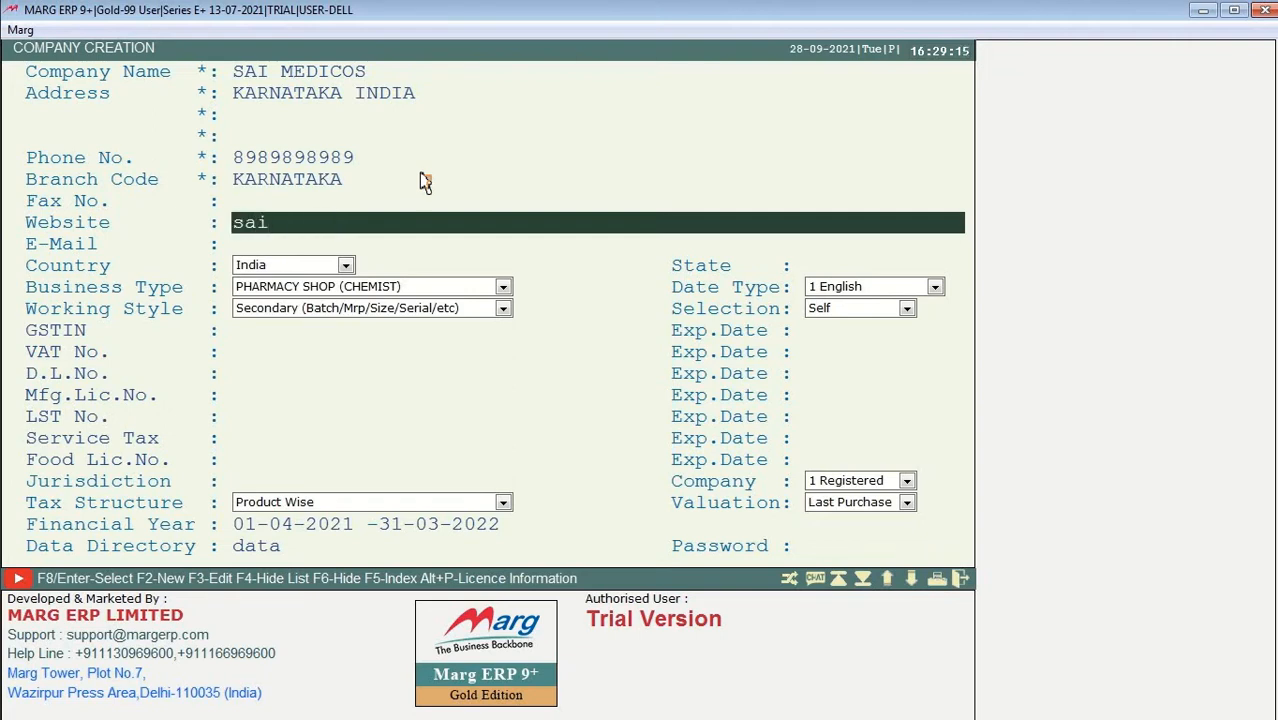
{"action": "type", "text": "medicos"}
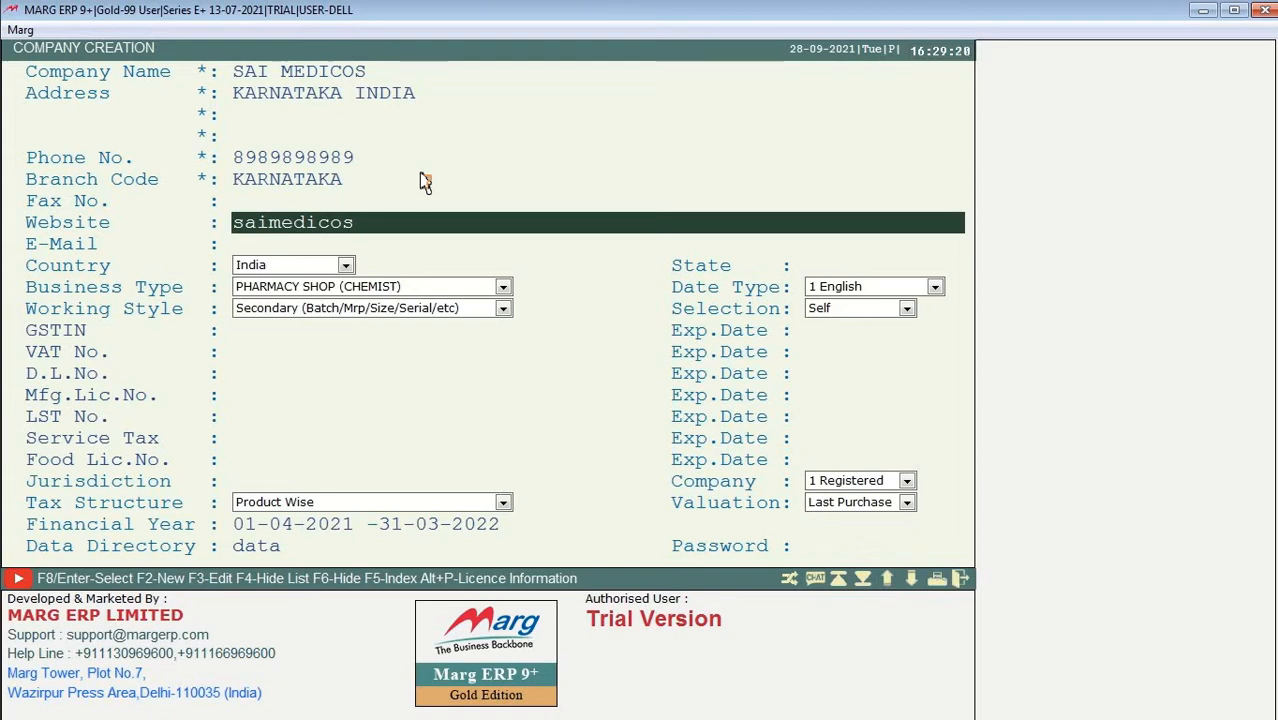
{"action": "type", "text": ".com"}
{"action": "key", "text": "Return"}
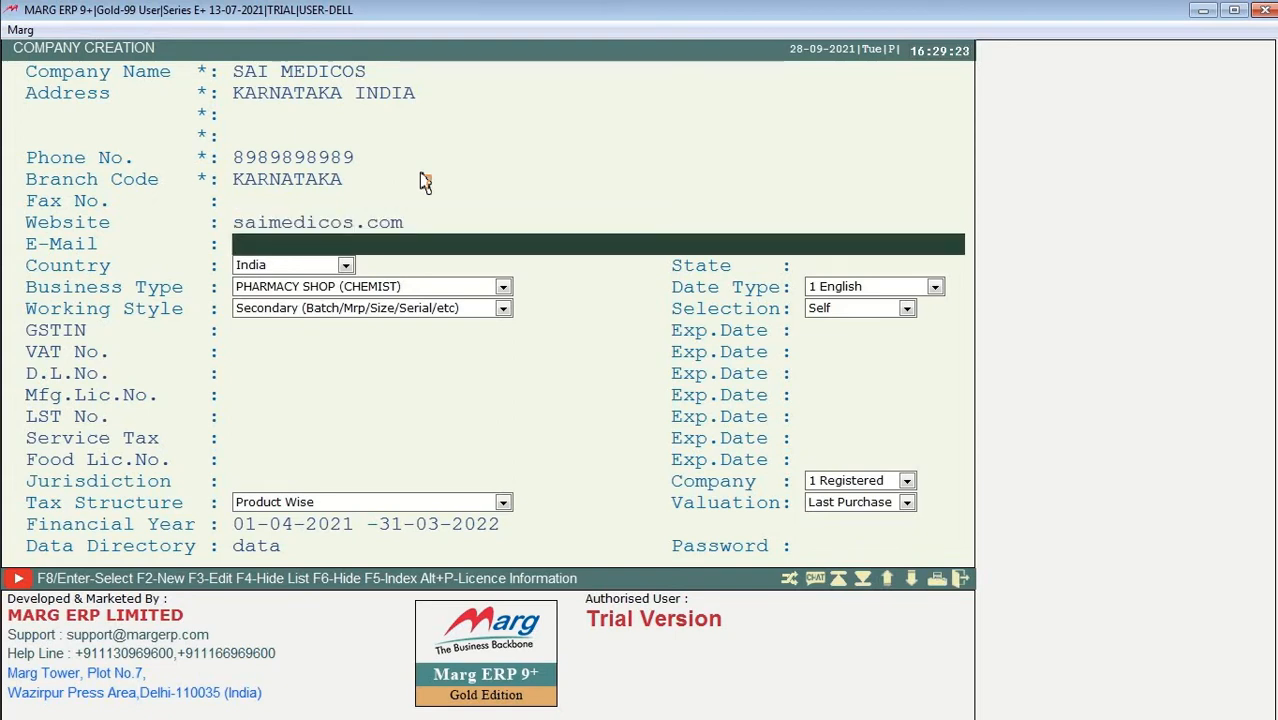
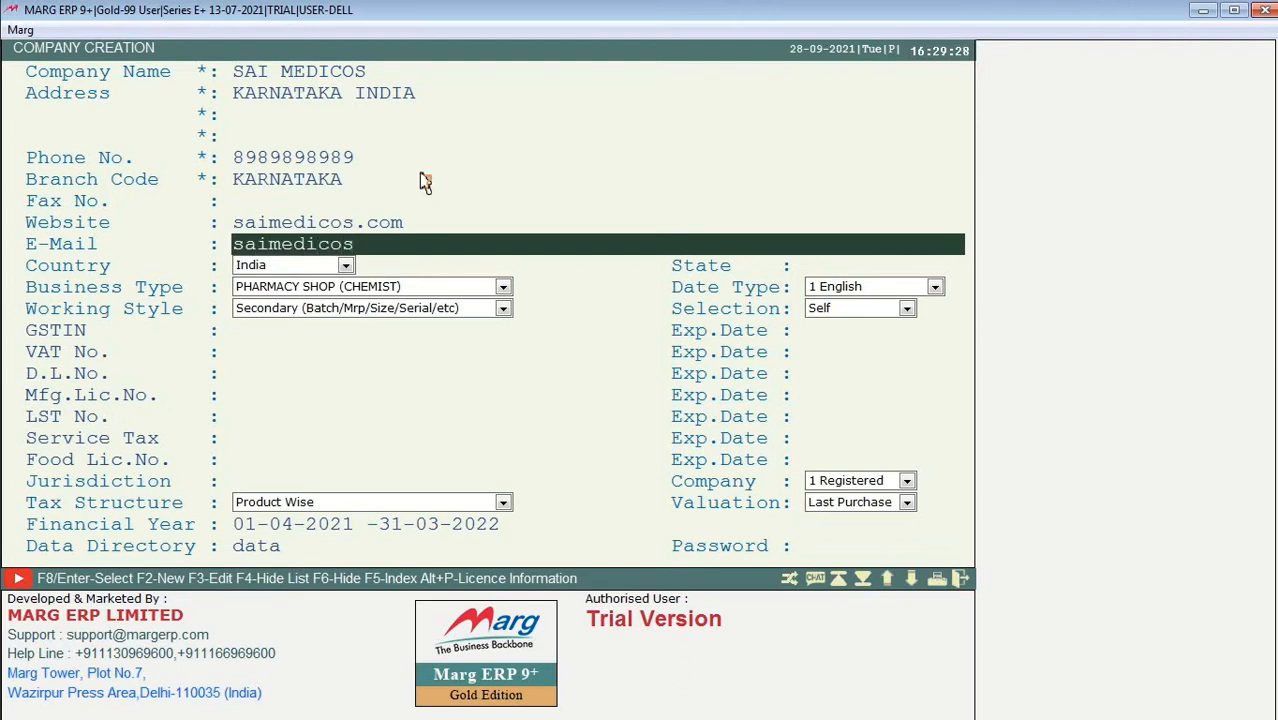
Step: Complete the company e-mail and keep India as the country, moving past the state entry
{"action": "key", "text": "Return"}
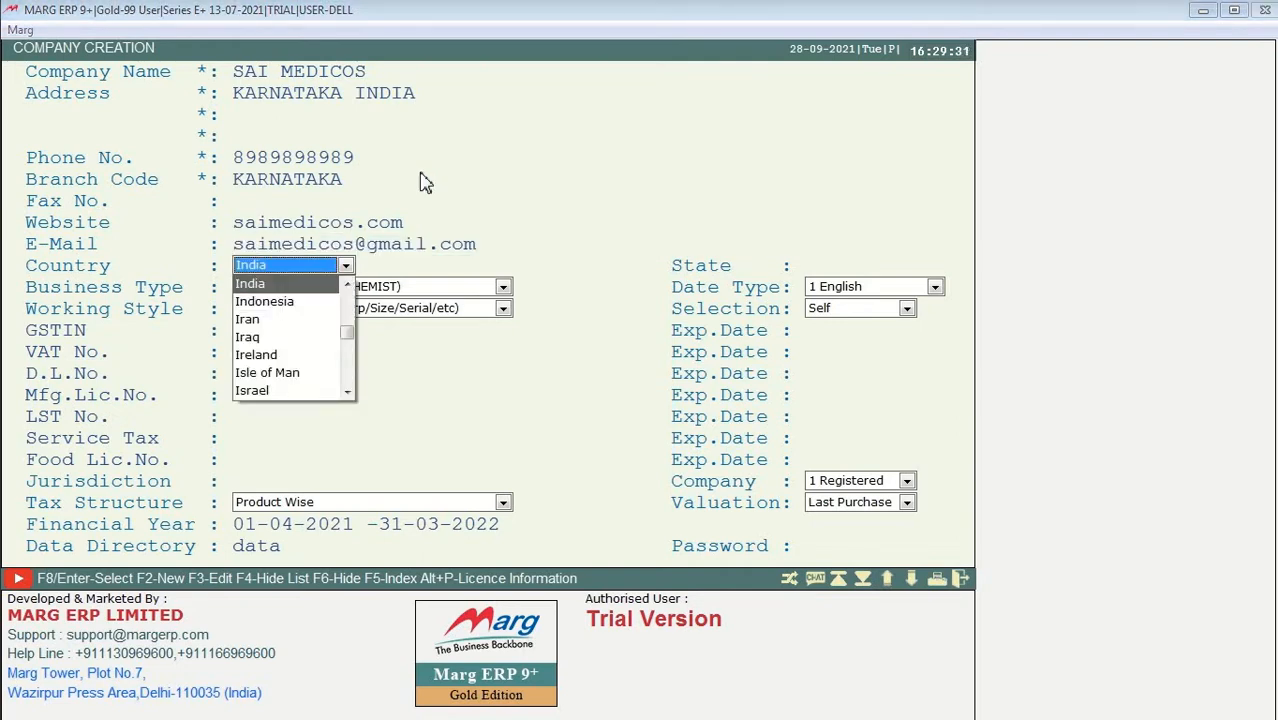
{"action": "key", "text": "Return"}
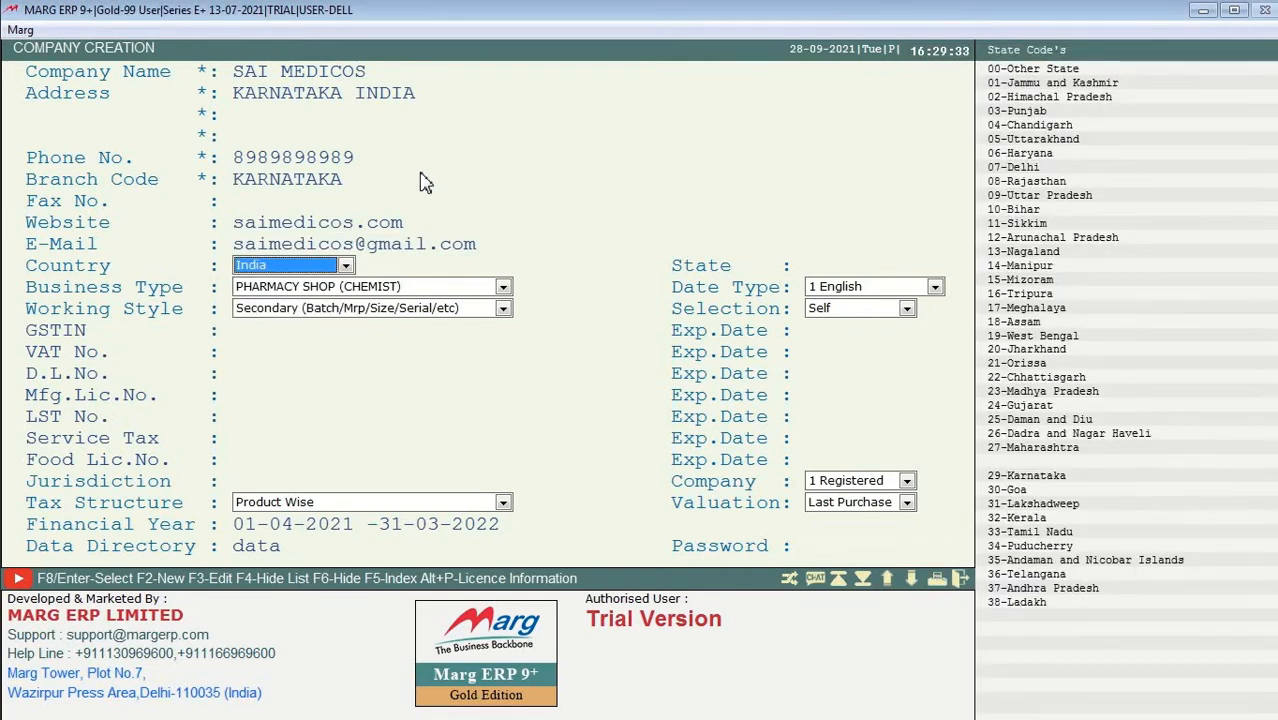
{"action": "key", "text": "Return"}
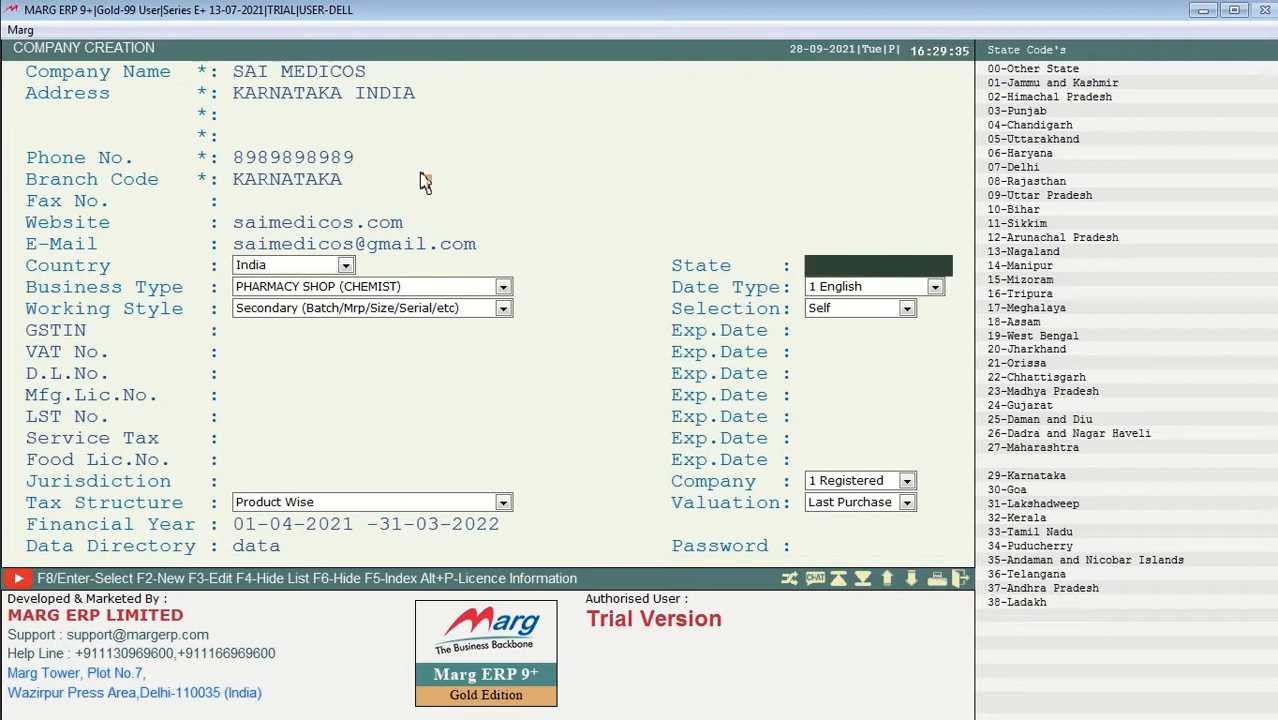
Step: Browse the business types, then keep PHARMACY SHOP (CHEMIST) and Secondary working style
{"action": "key", "text": "Return"}
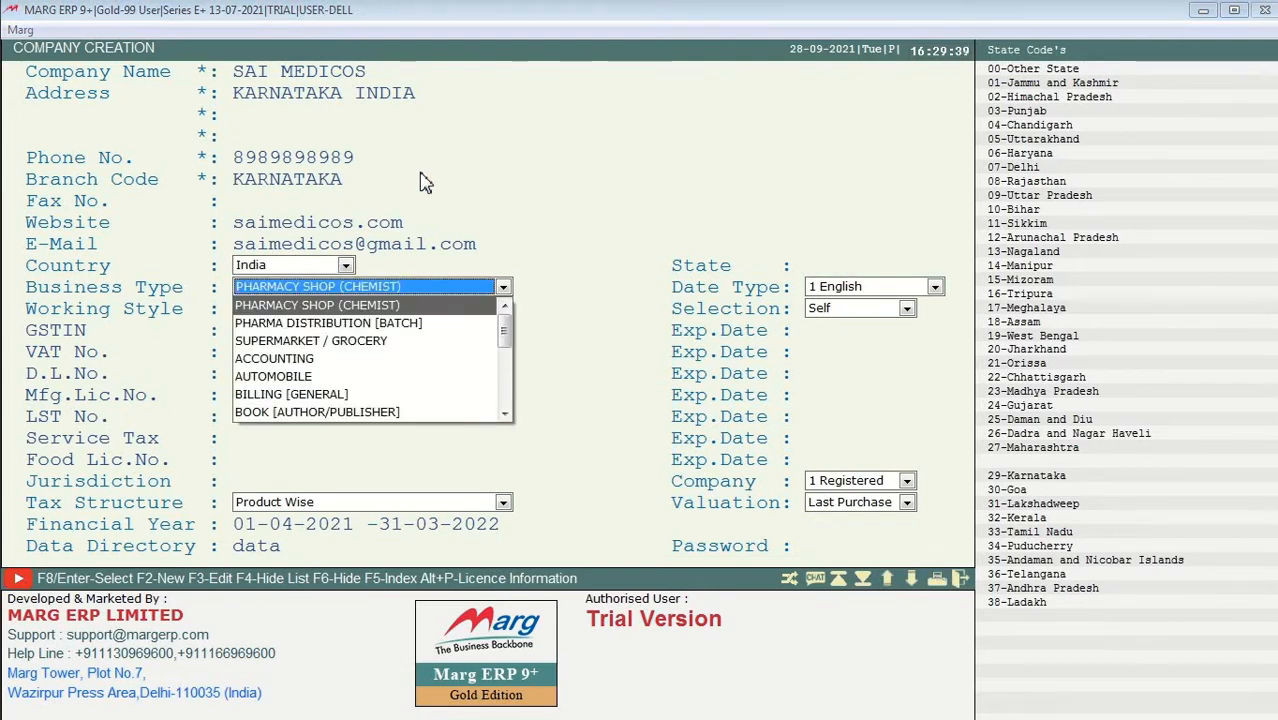
{"action": "key", "text": "Down"}
{"action": "key", "text": "Down"}
{"action": "key", "text": "Down"}
{"action": "key", "text": "Down"}
{"action": "key", "text": "Down"}
{"action": "key", "text": "Down"}
{"action": "key", "text": "Down"}
{"action": "key", "text": "Down"}
{"action": "key", "text": "Down"}
{"action": "key", "text": "Down"}
{"action": "key", "text": "Down"}
{"action": "key", "text": "Down"}
{"action": "key", "text": "Down"}
{"action": "key", "text": "Down"}
{"action": "key", "text": "Down"}
{"action": "key", "text": "Down"}
{"action": "key", "text": "Down"}
{"action": "key", "text": "Down"}
{"action": "key", "text": "Down"}
{"action": "key", "text": "Down"}
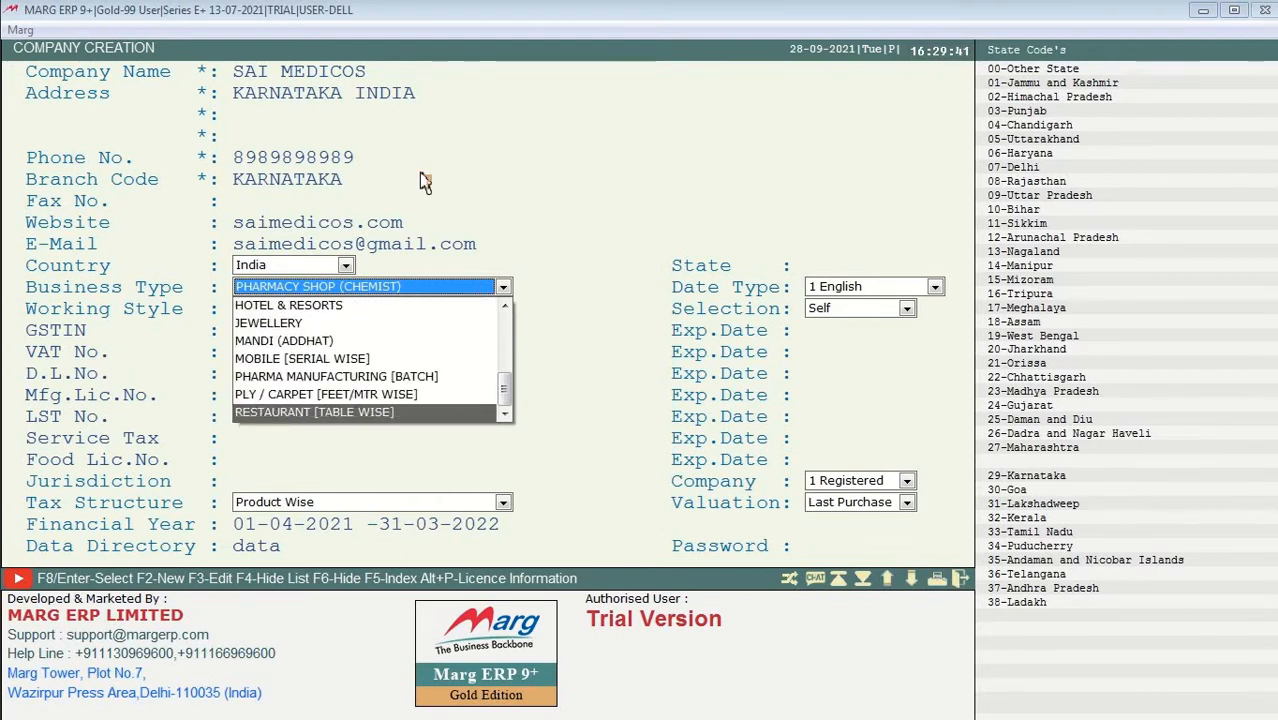
{"action": "key", "text": "Up"}
{"action": "key", "text": "Up"}
{"action": "key", "text": "Up"}
{"action": "key", "text": "Up"}
{"action": "key", "text": "Up"}
{"action": "key", "text": "Up"}
{"action": "key", "text": "Up"}
{"action": "key", "text": "Up"}
{"action": "key", "text": "Up"}
{"action": "key", "text": "Up"}
{"action": "key", "text": "Up"}
{"action": "key", "text": "Up"}
{"action": "key", "text": "Up"}
{"action": "key", "text": "Up"}
{"action": "key", "text": "Up"}
{"action": "key", "text": "Up"}
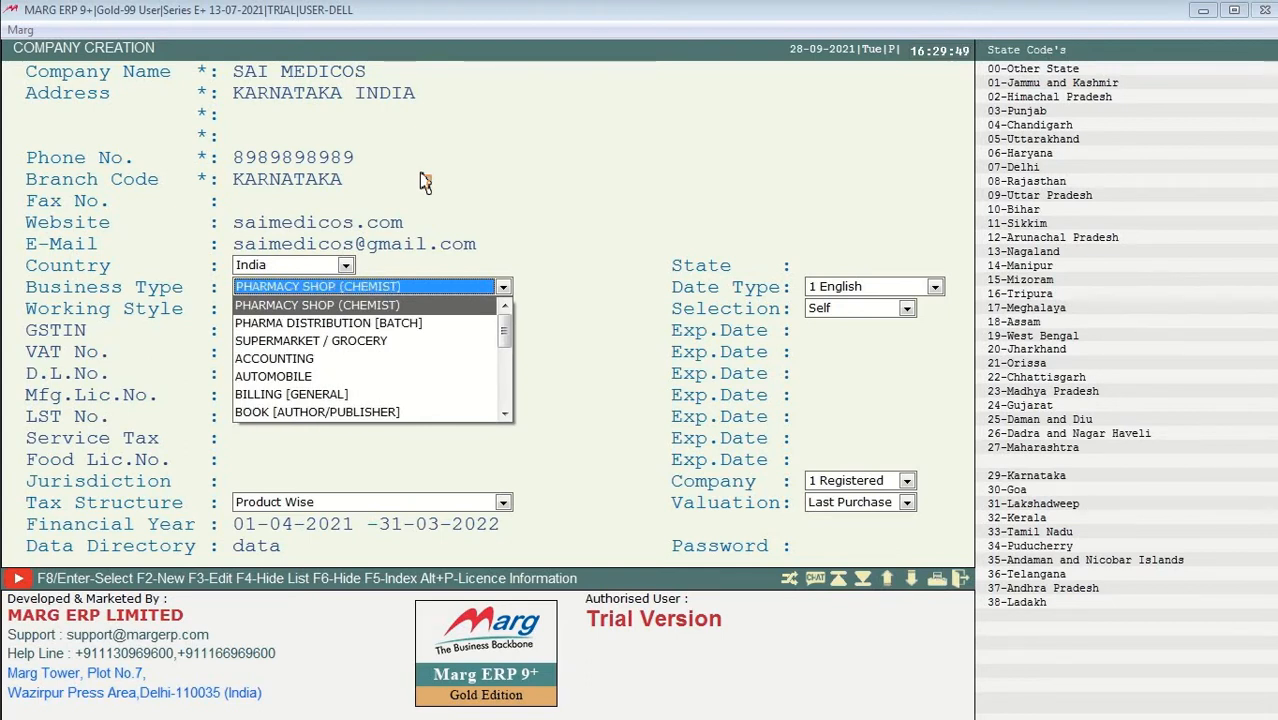
{"action": "key", "text": "Down"}
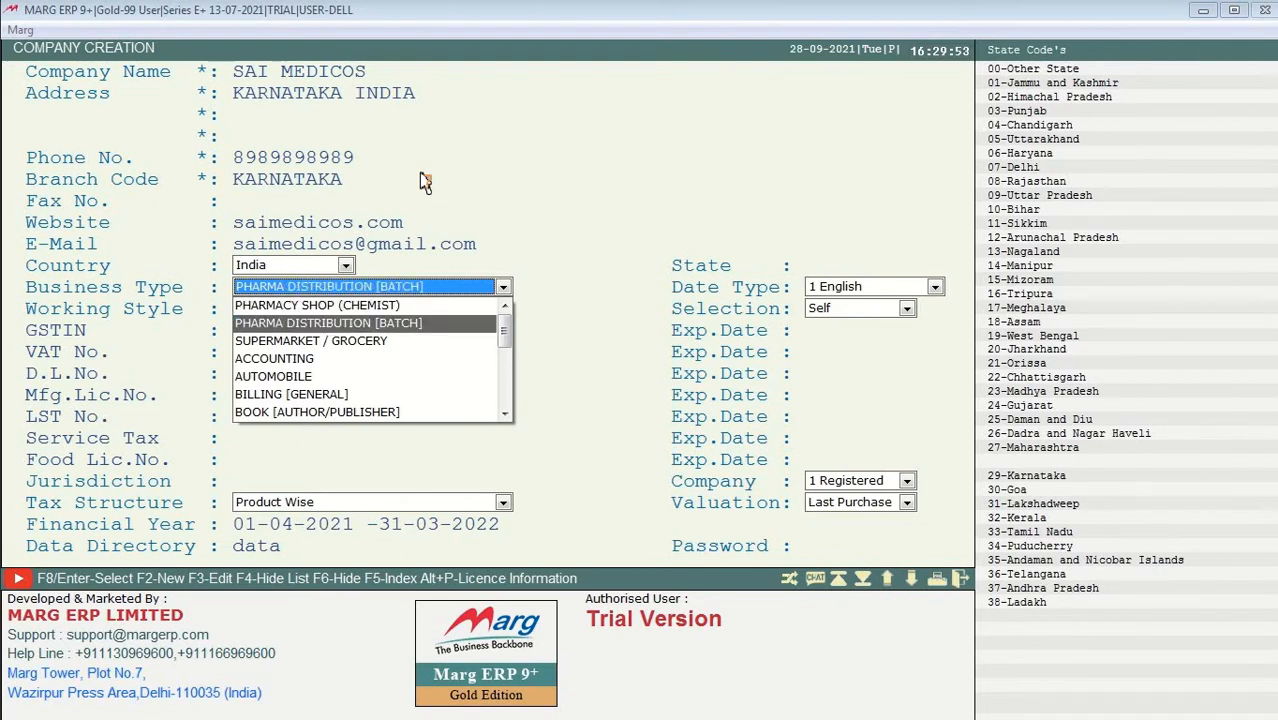
{"action": "key", "text": "Down"}
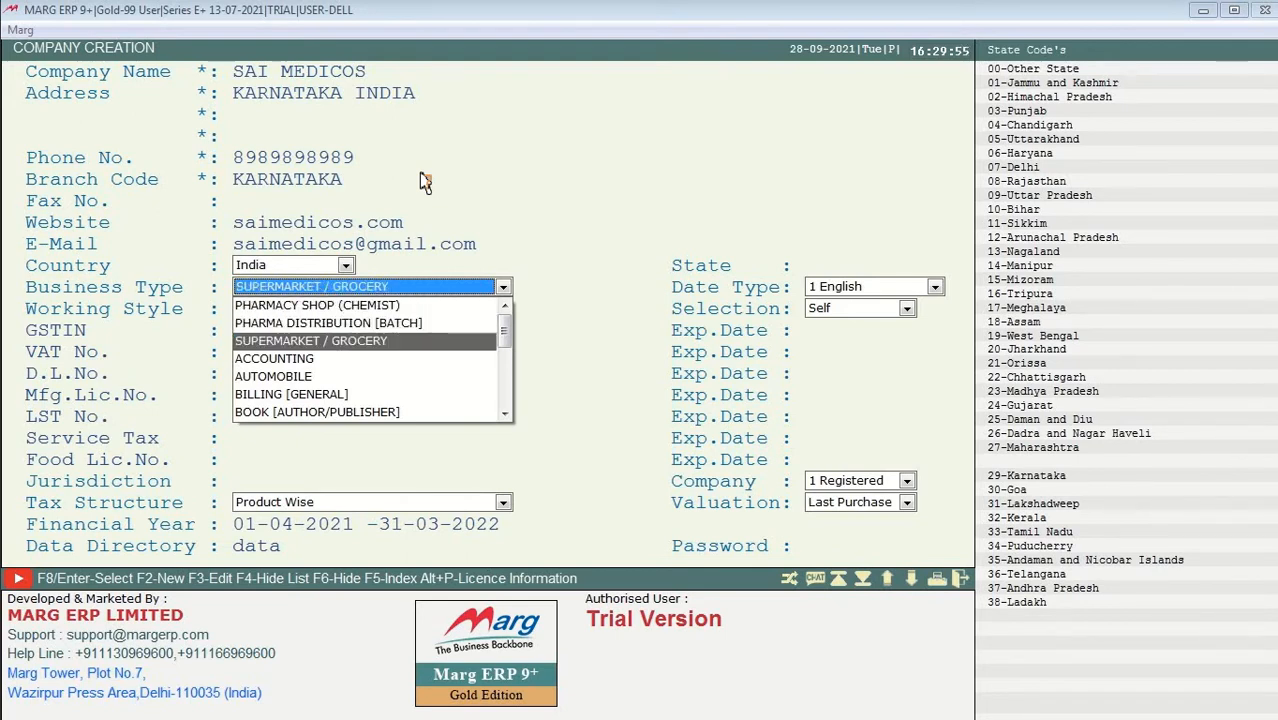
{"action": "key", "text": "Down"}
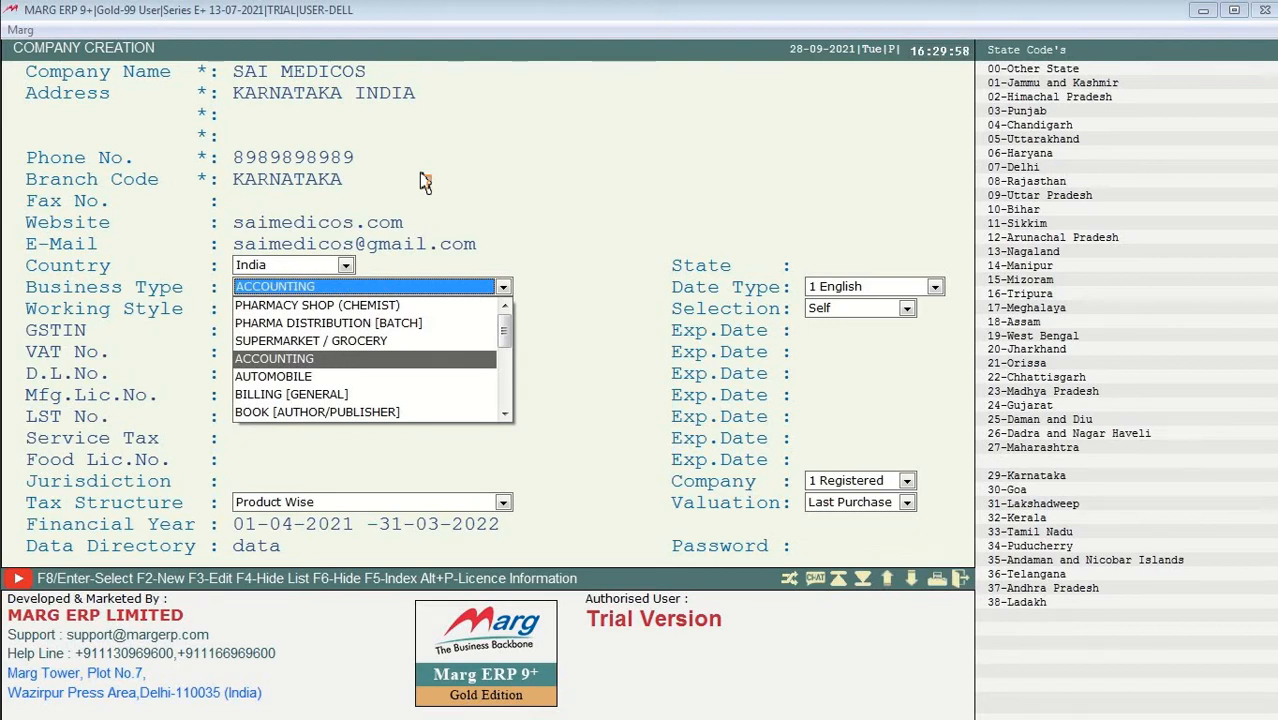
{"action": "key", "text": "Down"}
{"action": "key", "text": "Down"}
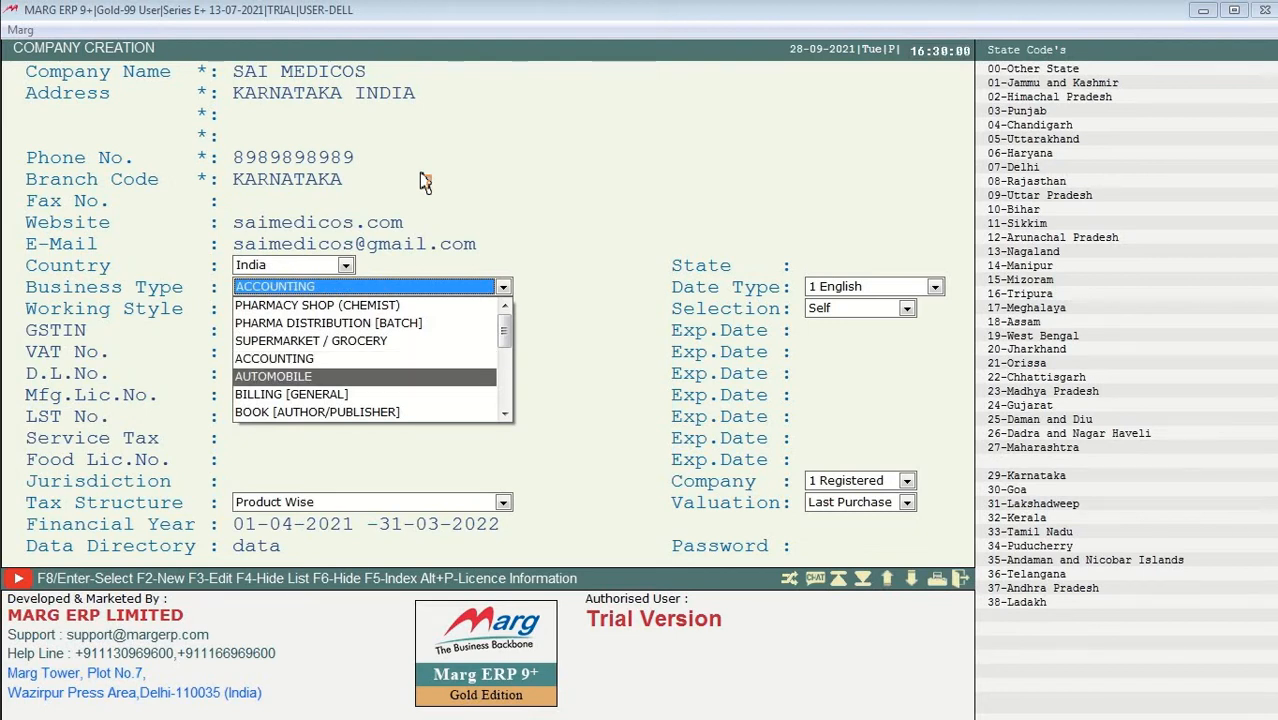
{"action": "key", "text": "Down"}
{"action": "key", "text": "Down"}
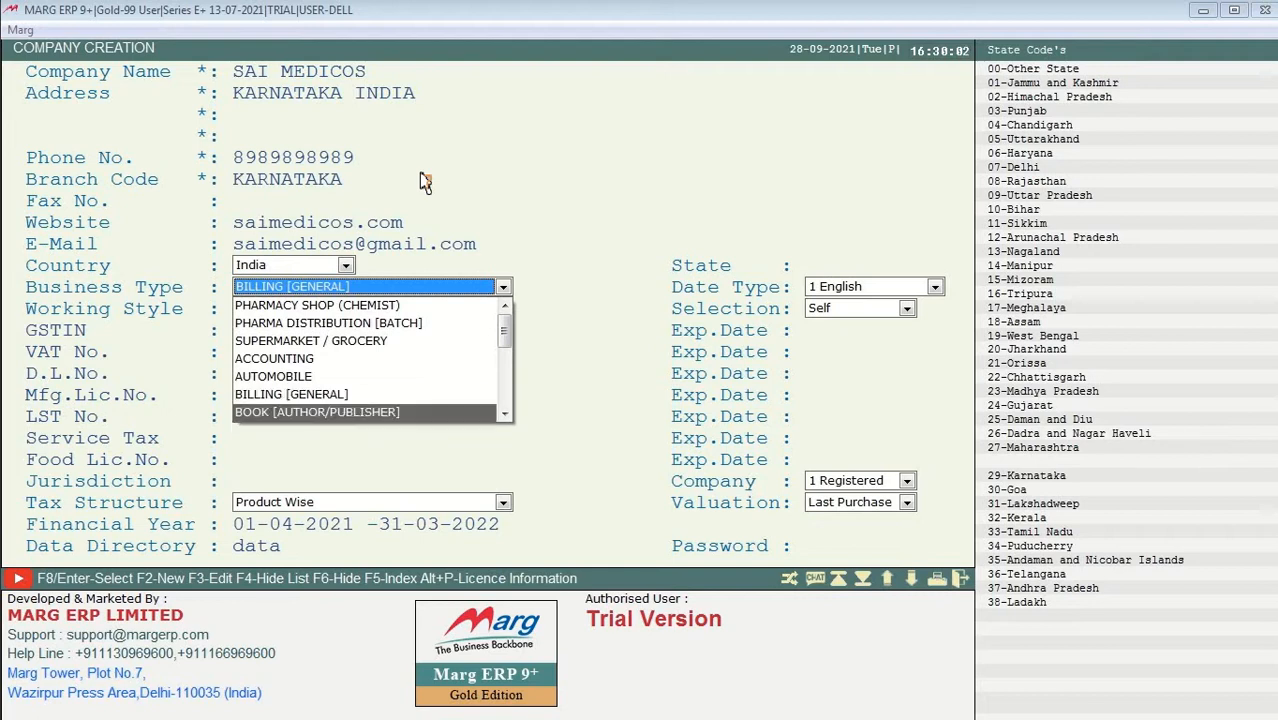
{"action": "key", "text": "Down"}
{"action": "key", "text": "Down"}
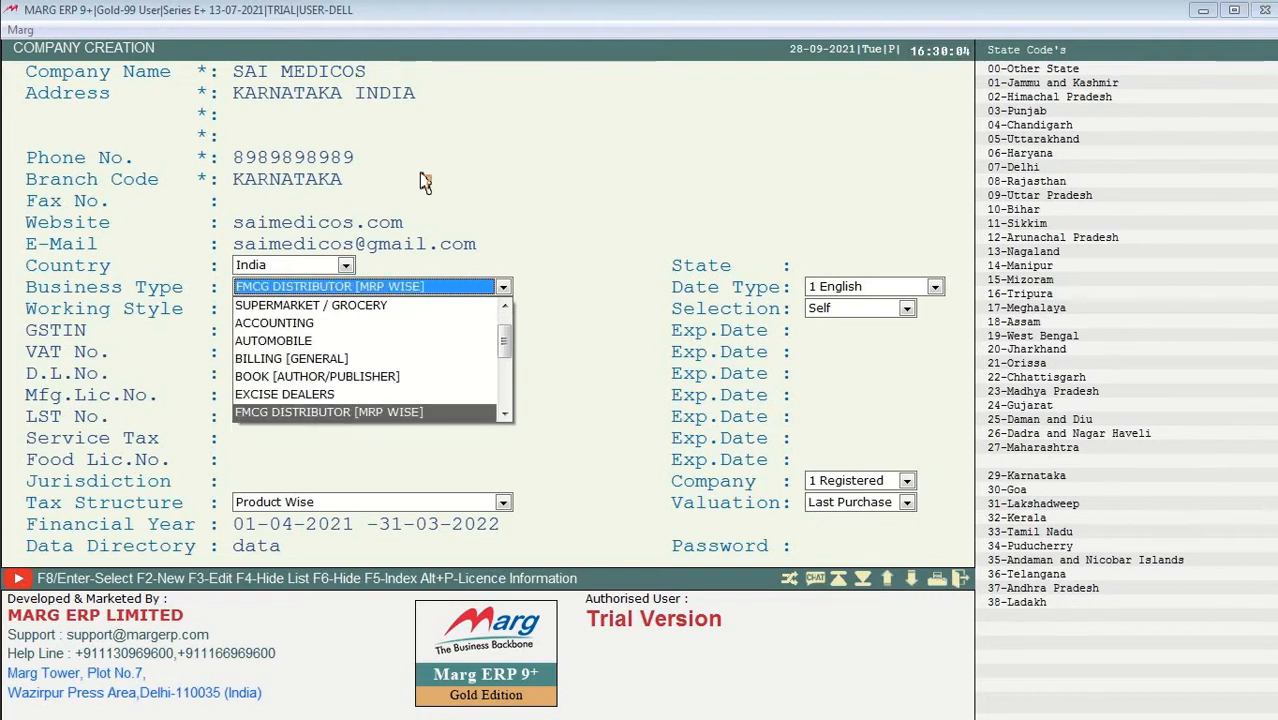
{"action": "key", "text": "Up"}
{"action": "key", "text": "Up"}
{"action": "key", "text": "Up"}
{"action": "key", "text": "Up"}
{"action": "key", "text": "Up"}
{"action": "key", "text": "Up"}
{"action": "key", "text": "Up"}
{"action": "key", "text": "Up"}
{"action": "key", "text": "Up"}
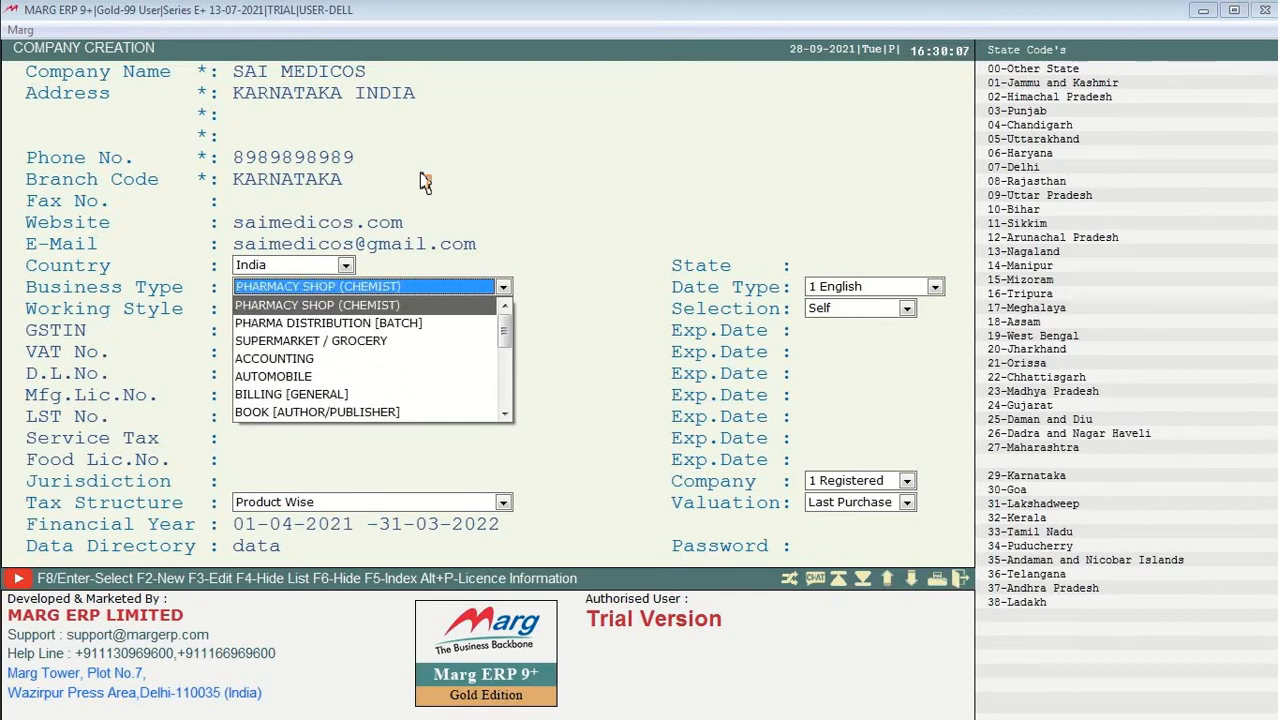
{"action": "key", "text": "Return"}
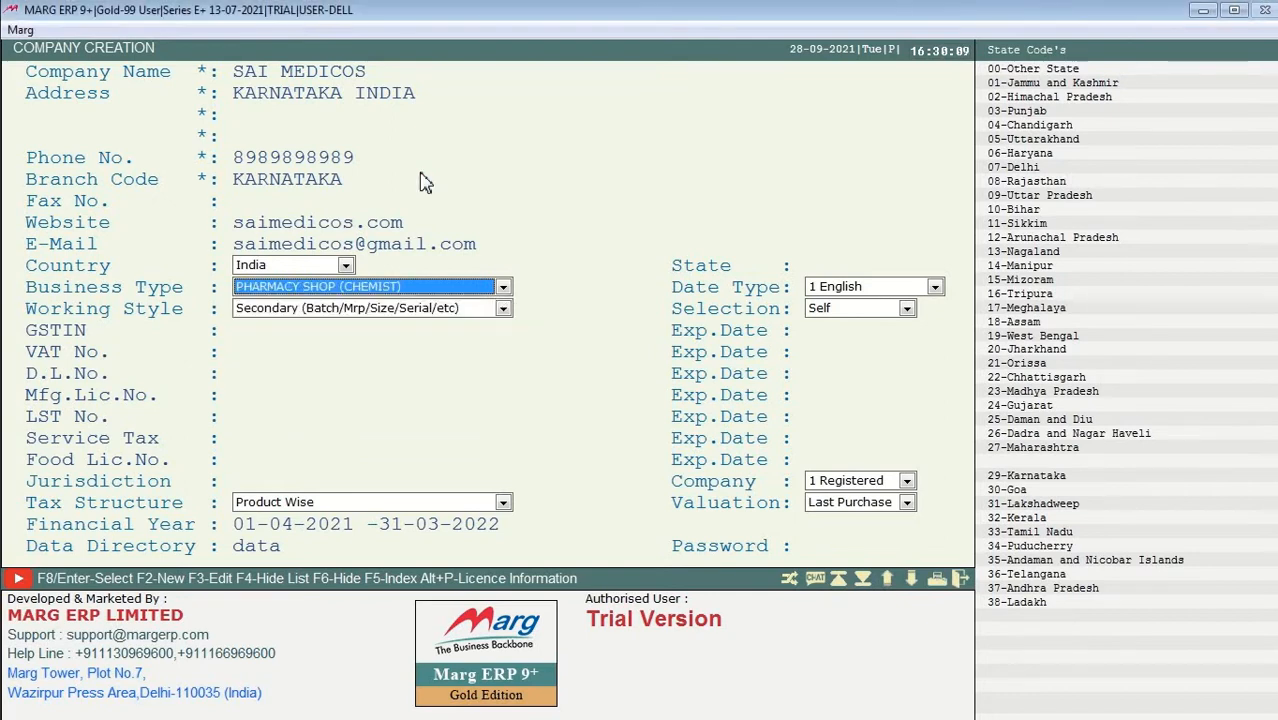
{"action": "key", "text": "Return"}
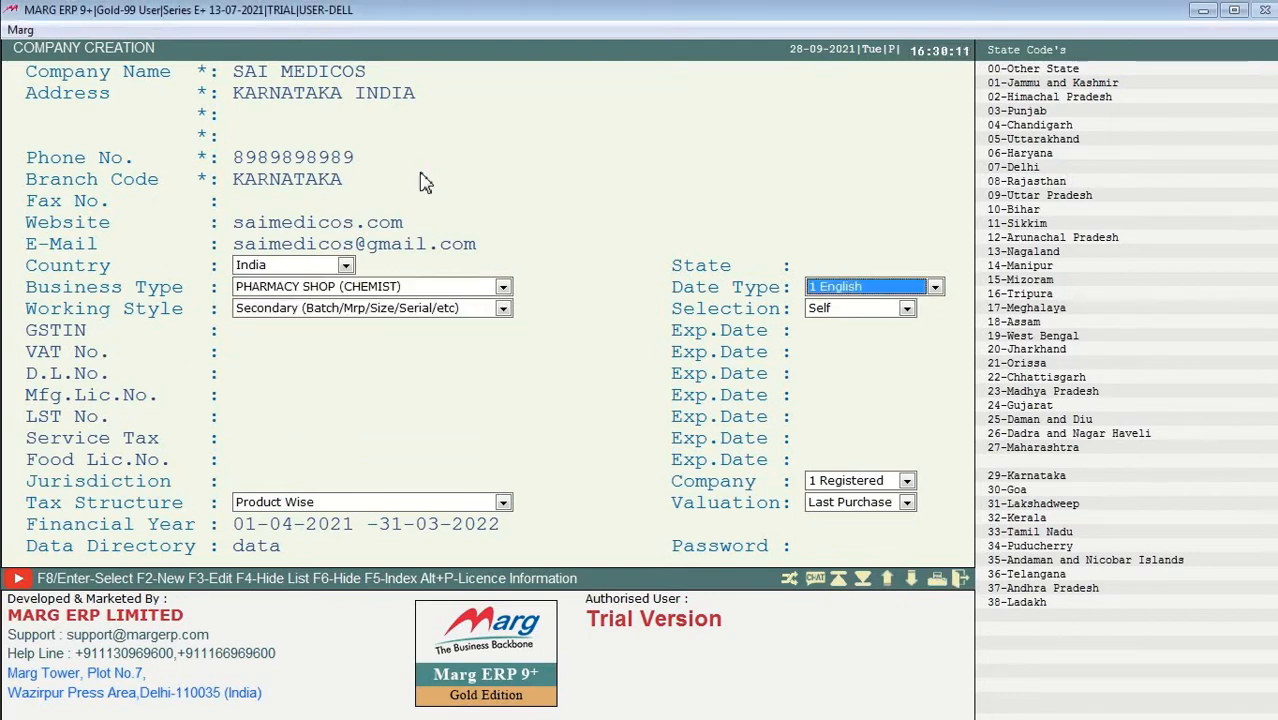
{"action": "key", "text": "Return"}
{"action": "key", "text": "Return"}
{"action": "key", "text": "Return"}
{"action": "key", "text": "Return"}
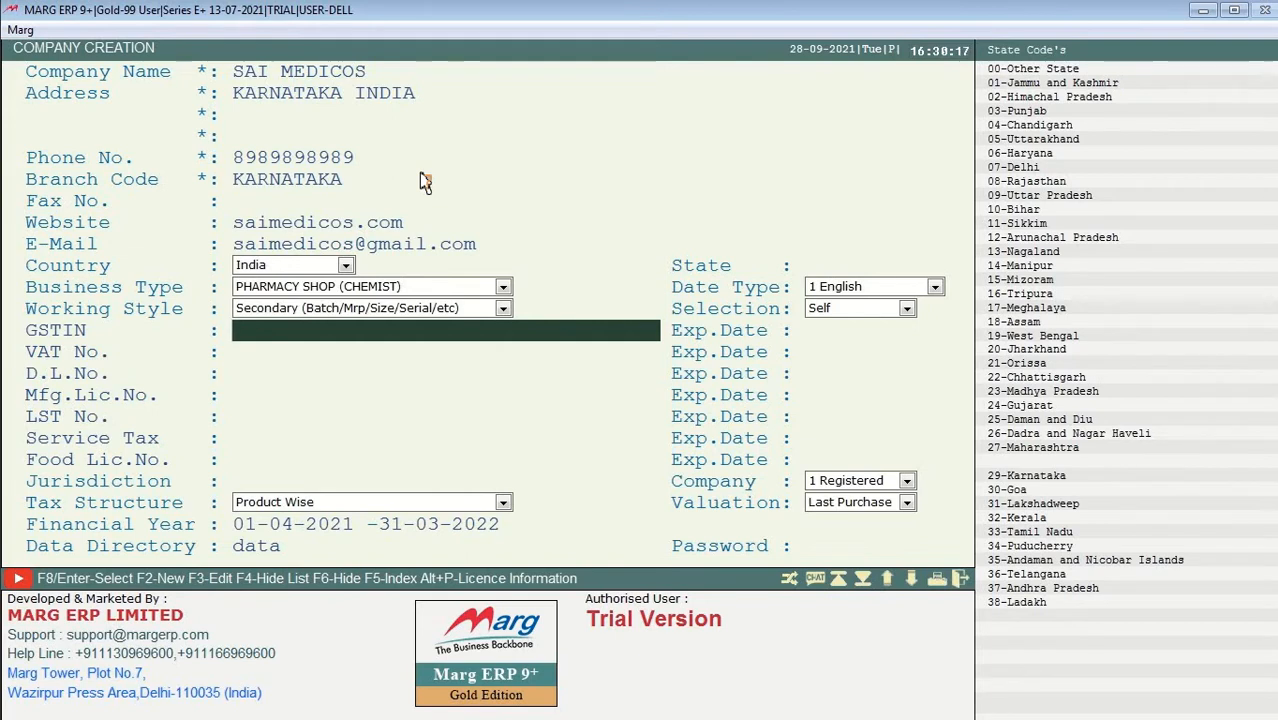
Step: Leave GSTIN and VAT No. blank and enter the drug licence number in D.L.No
{"action": "type", "text": "05"}
{"action": "key", "text": "BackSpace"}
{"action": "key", "text": "BackSpace"}
{"action": "key", "text": "Return"}
{"action": "key", "text": "Return"}
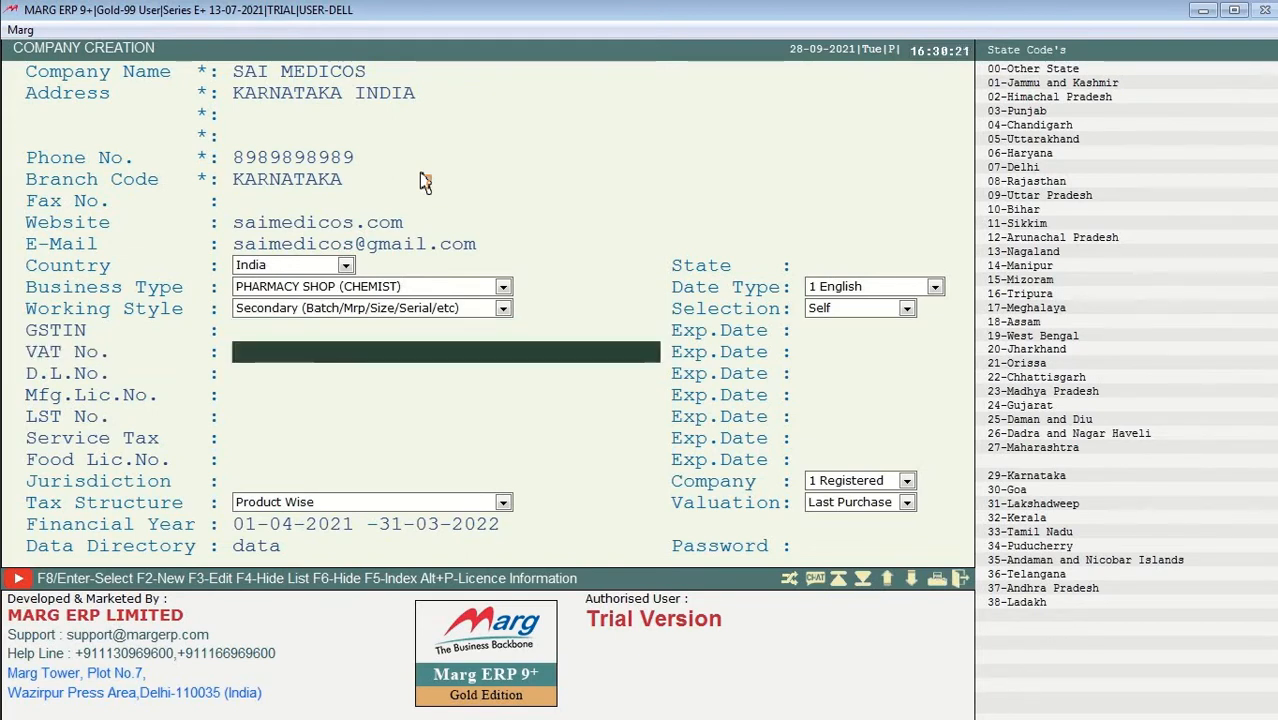
{"action": "key", "text": "Return"}
{"action": "key", "text": "Return"}
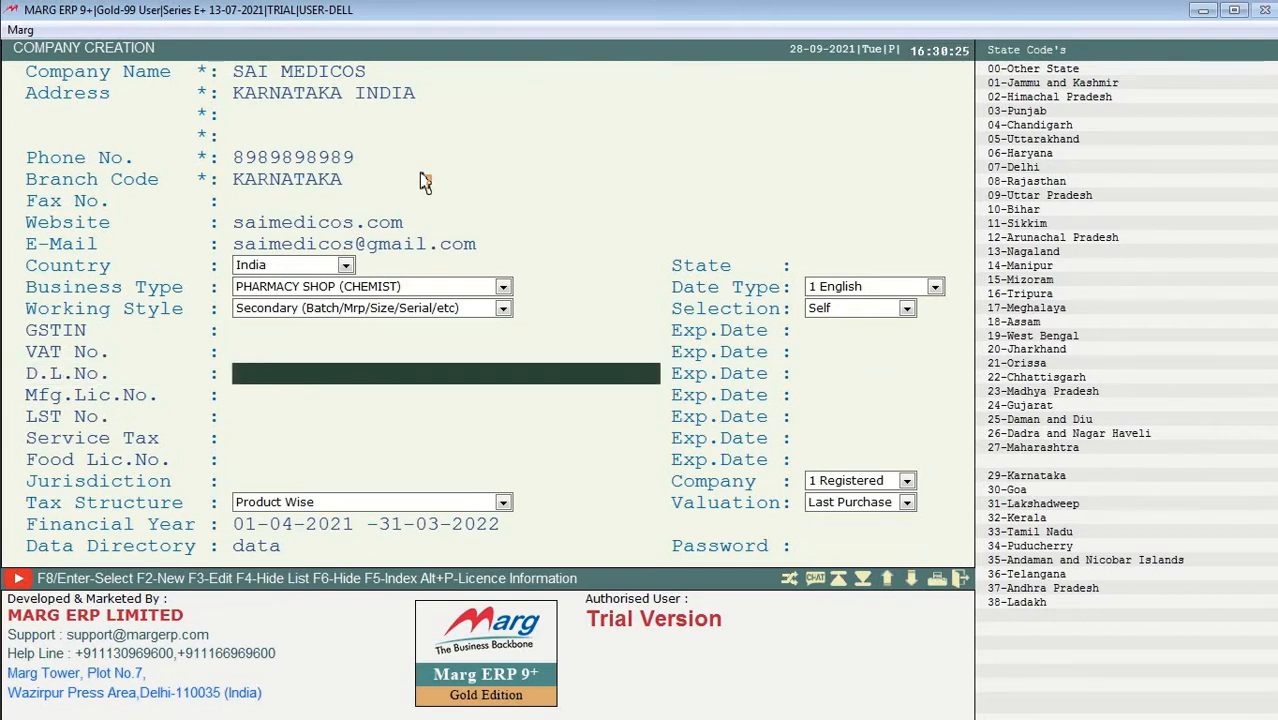
{"action": "type", "text": "dl-4786873vnvns"}
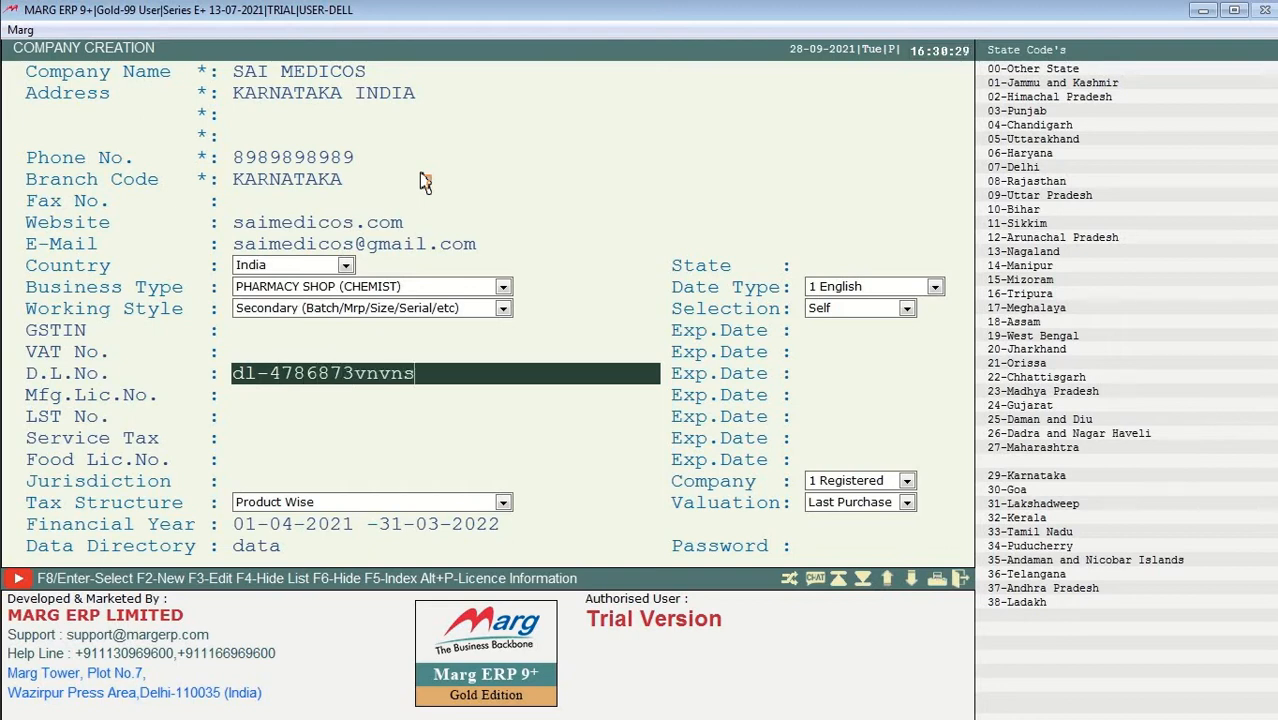
{"action": "key", "text": "Return"}
{"action": "key", "text": "Return"}
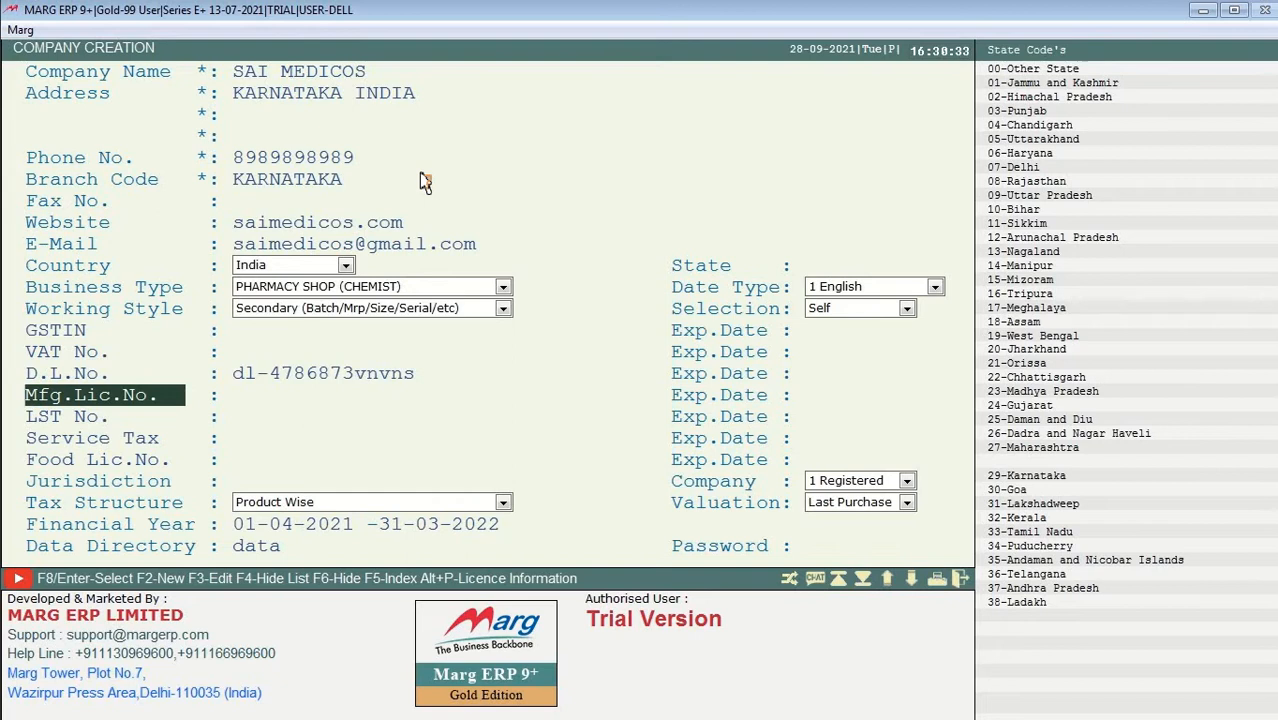
Step: Skip the other licence and Service Tax fields and enter the food licence number
{"action": "key", "text": "Return"}
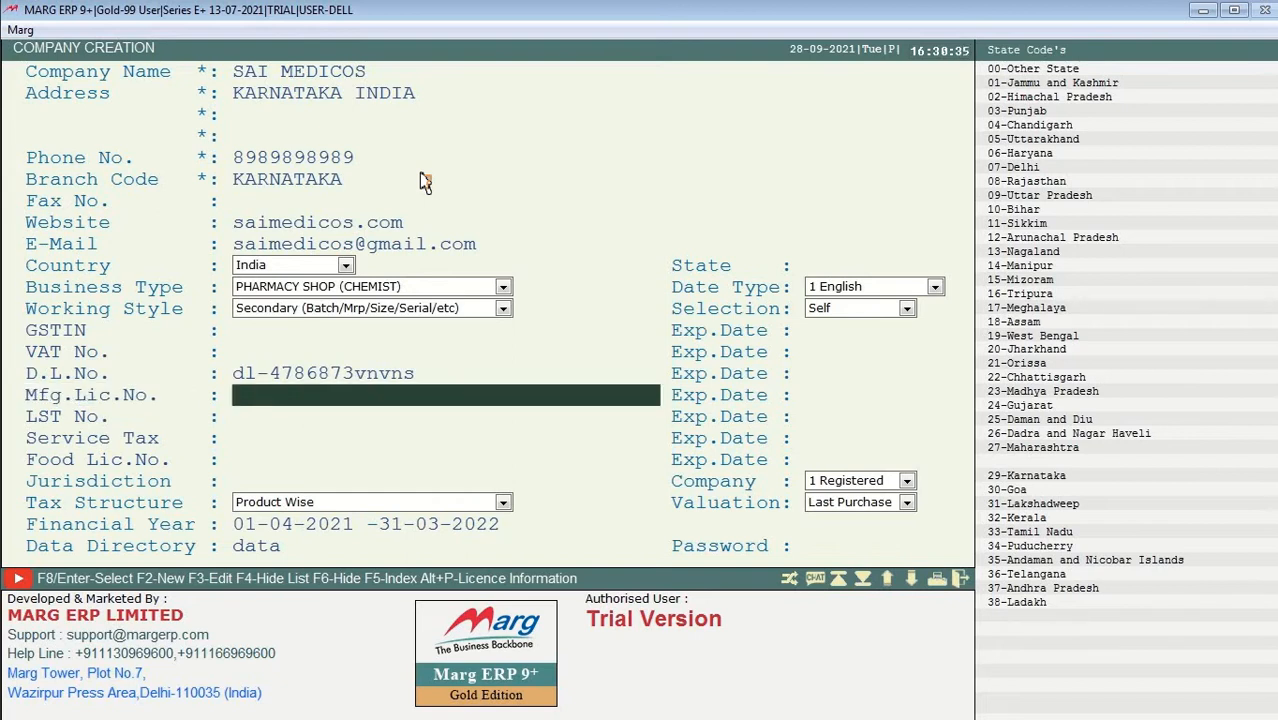
{"action": "key", "text": "Return"}
{"action": "key", "text": "Return"}
{"action": "key", "text": "Return"}
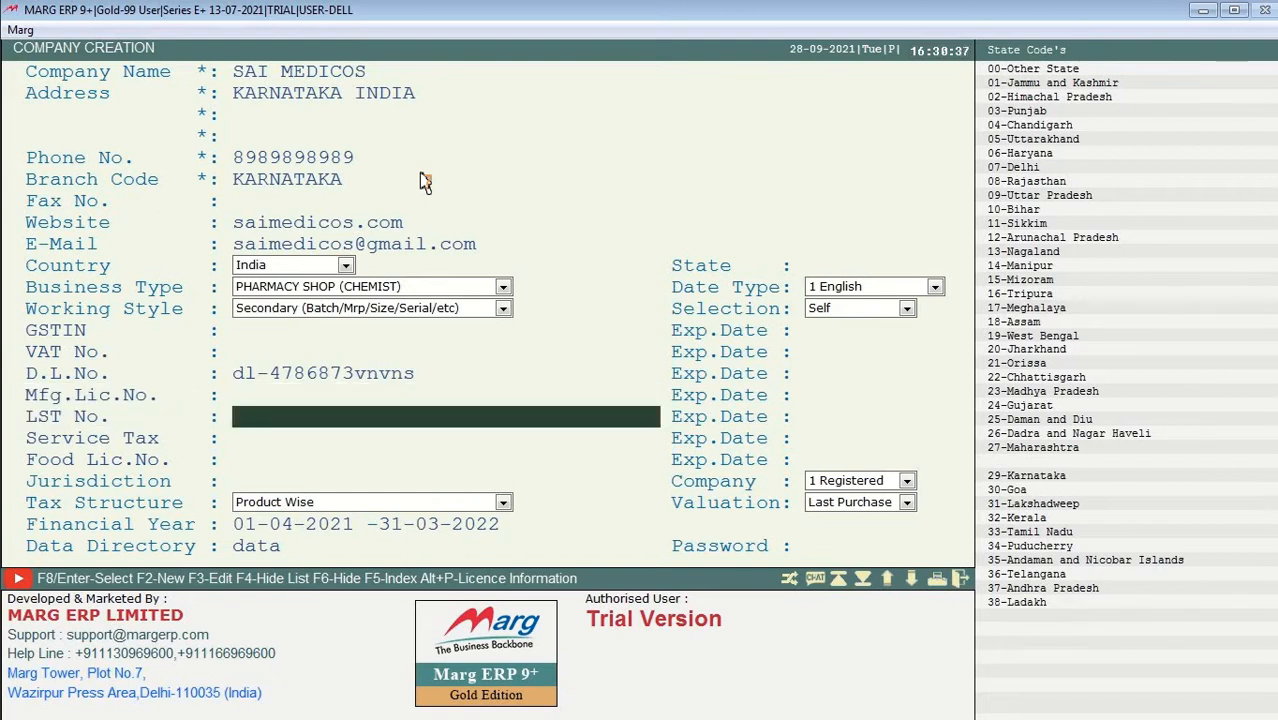
{"action": "key", "text": "Return"}
{"action": "key", "text": "Return"}
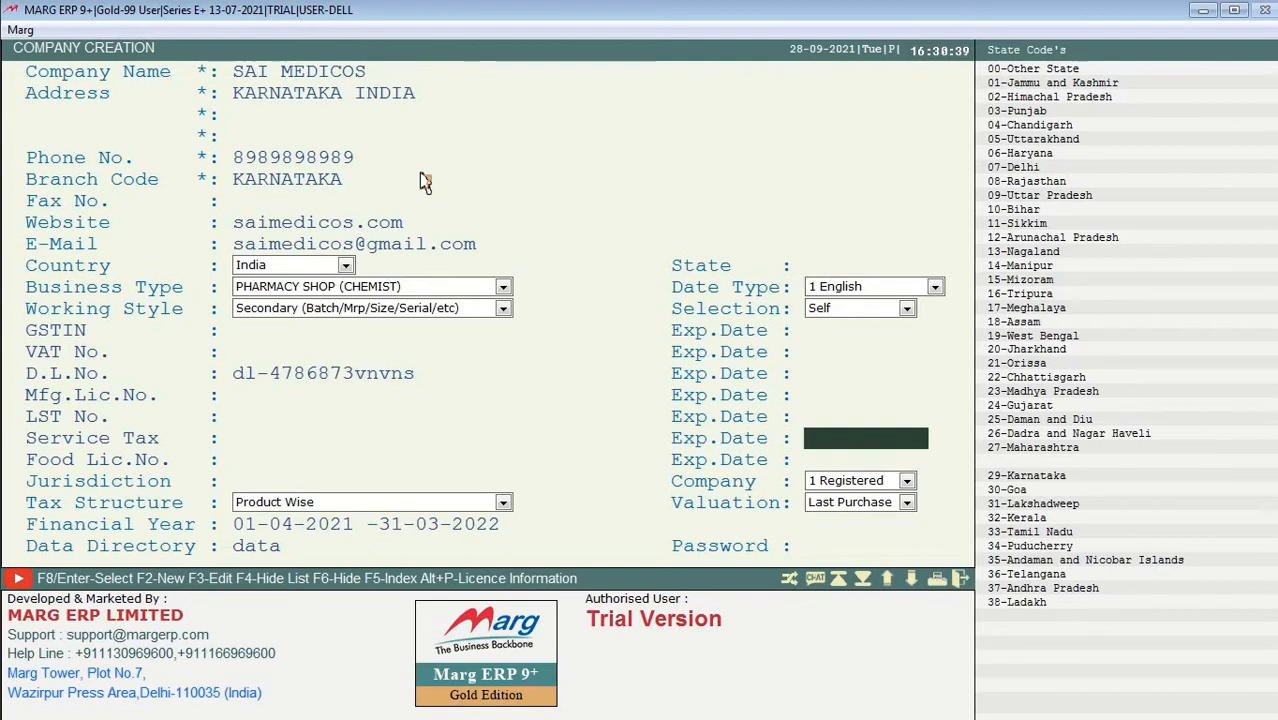
{"action": "key", "text": "Return"}
{"action": "key", "text": "Return"}
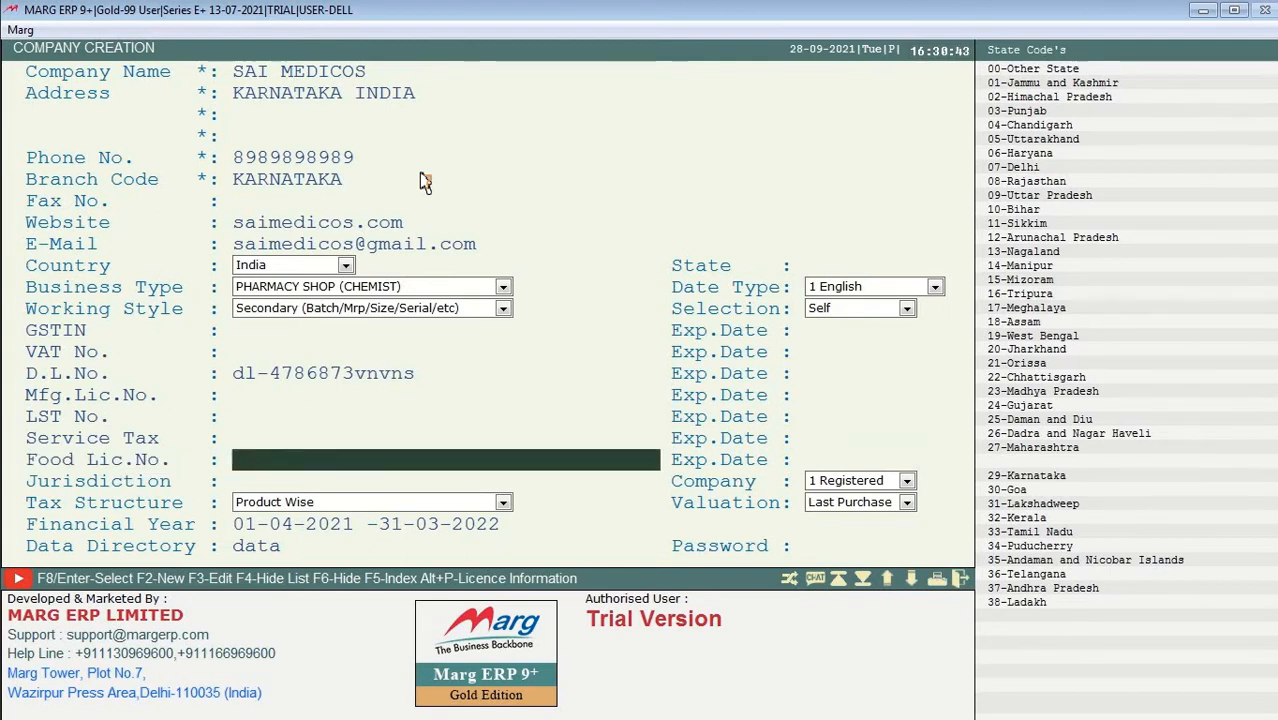
{"action": "type", "text": "65635355"}
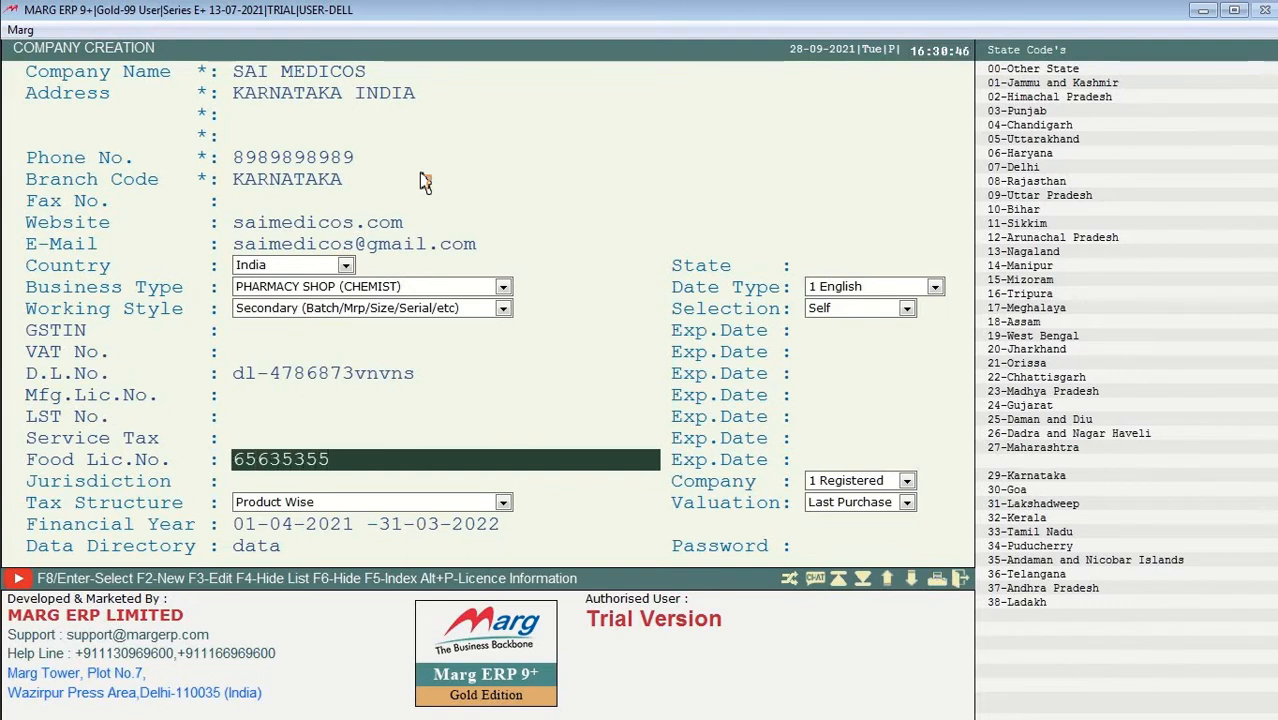
{"action": "key", "text": "Return"}
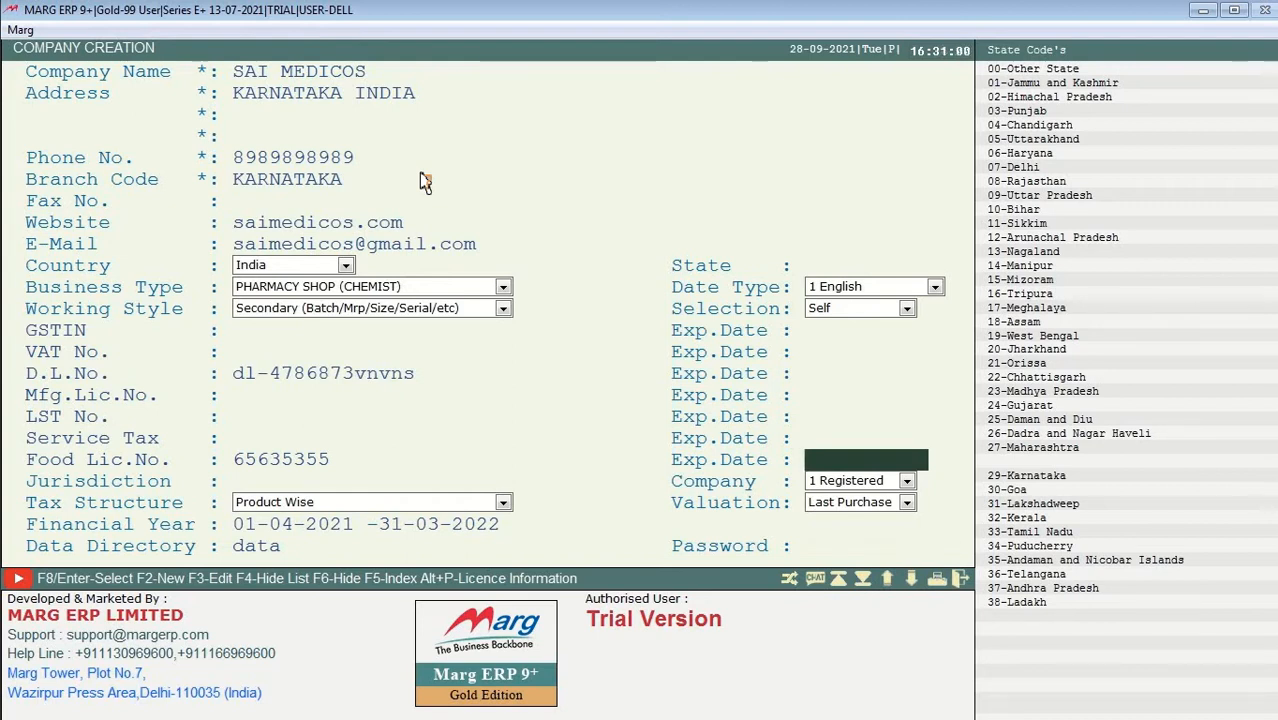
{"action": "key", "text": "Return"}
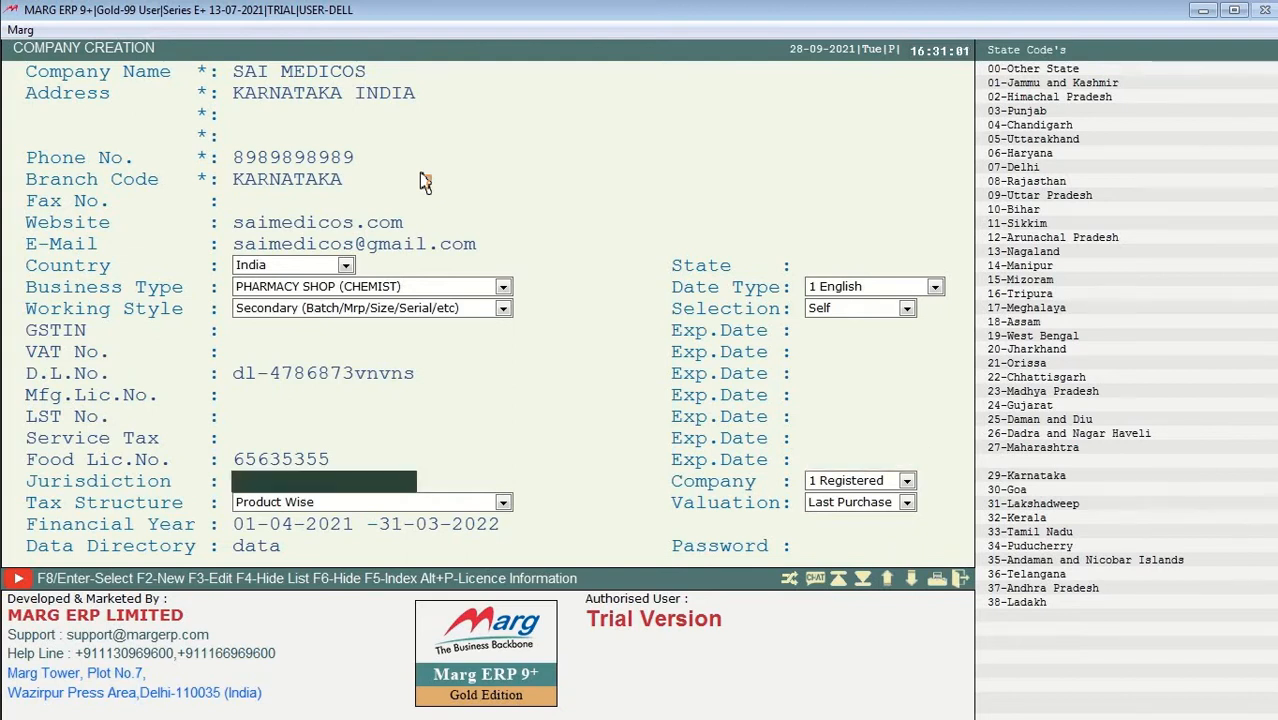
Step: Set jurisdiction KARNATAKA; keep Product Wise tax, the 01-04-2021 to 31-03-2022 year and the data directory
{"action": "type", "text": "kar"}
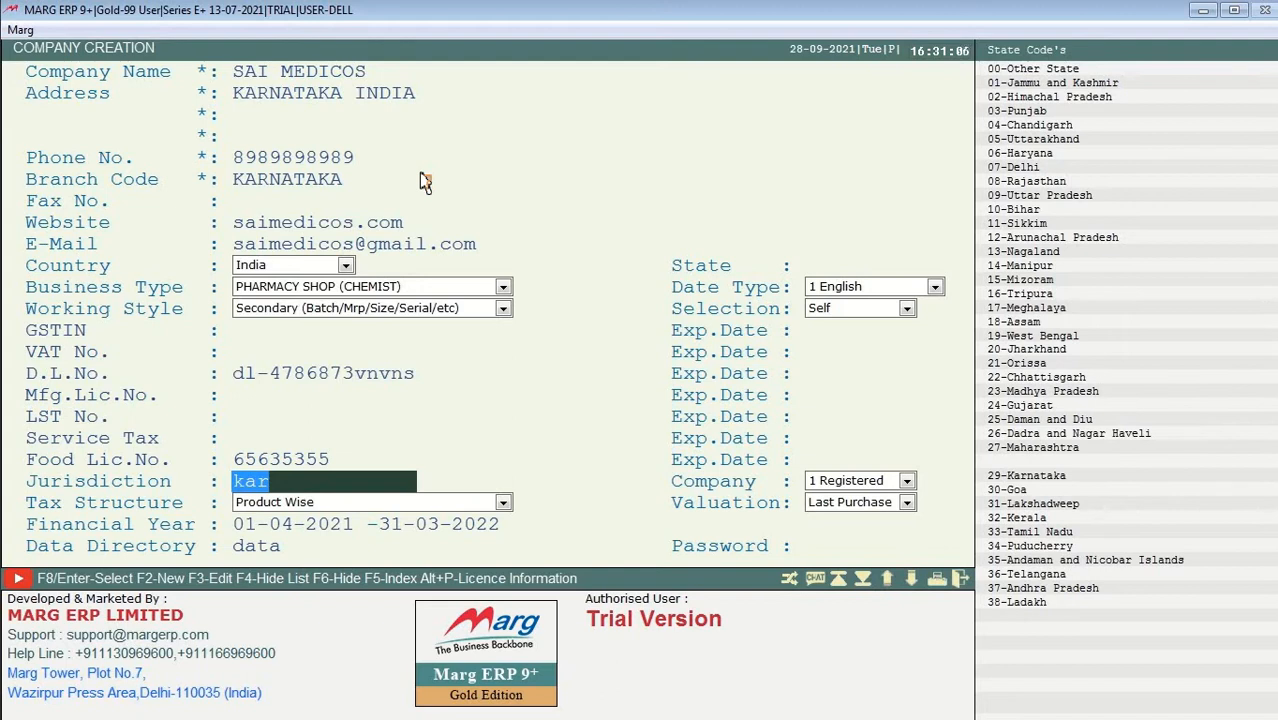
{"action": "type", "text": "KARNATA"}
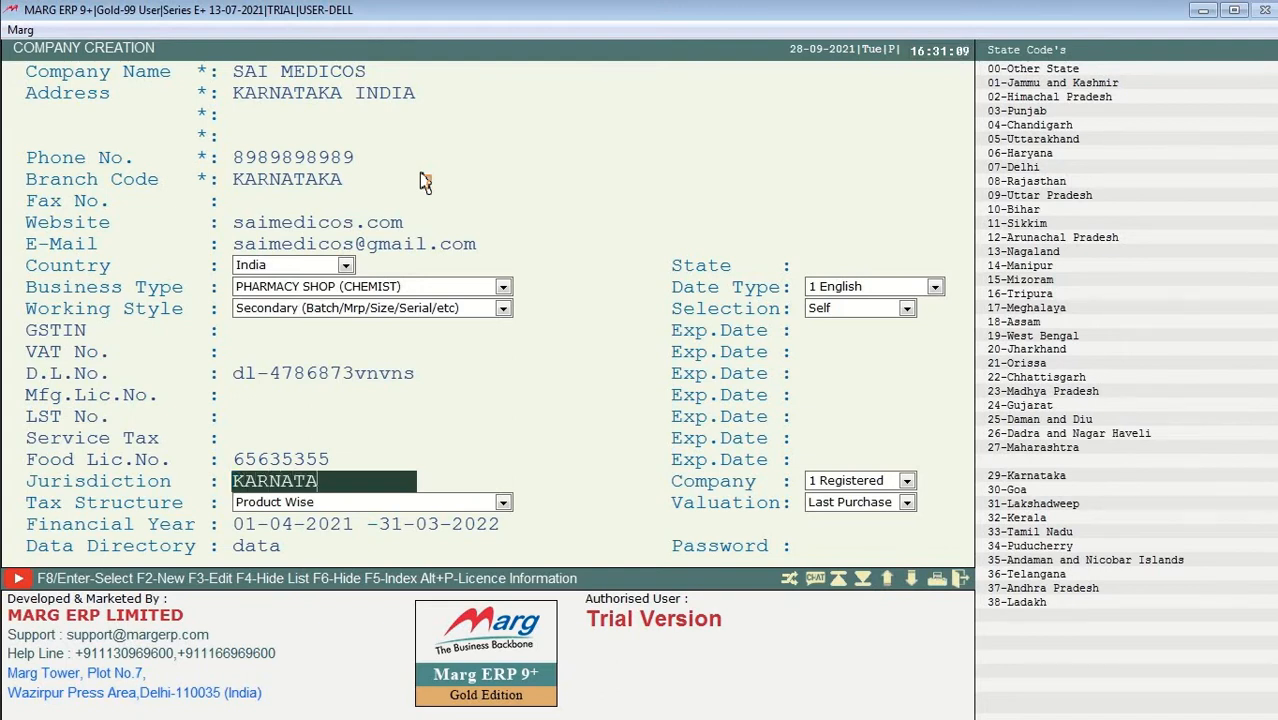
{"action": "type", "text": "KA"}
{"action": "key", "text": "Return"}
{"action": "key", "text": "Return"}
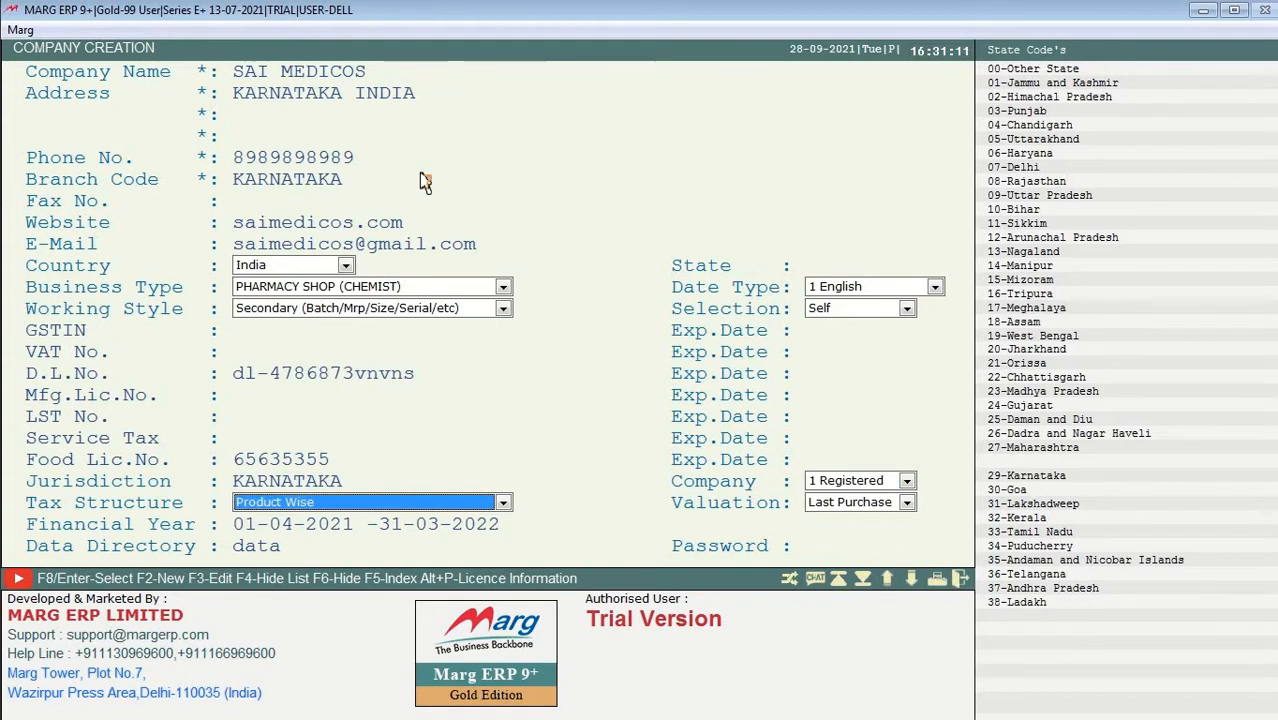
{"action": "key", "text": "Return"}
{"action": "key", "text": "Return"}
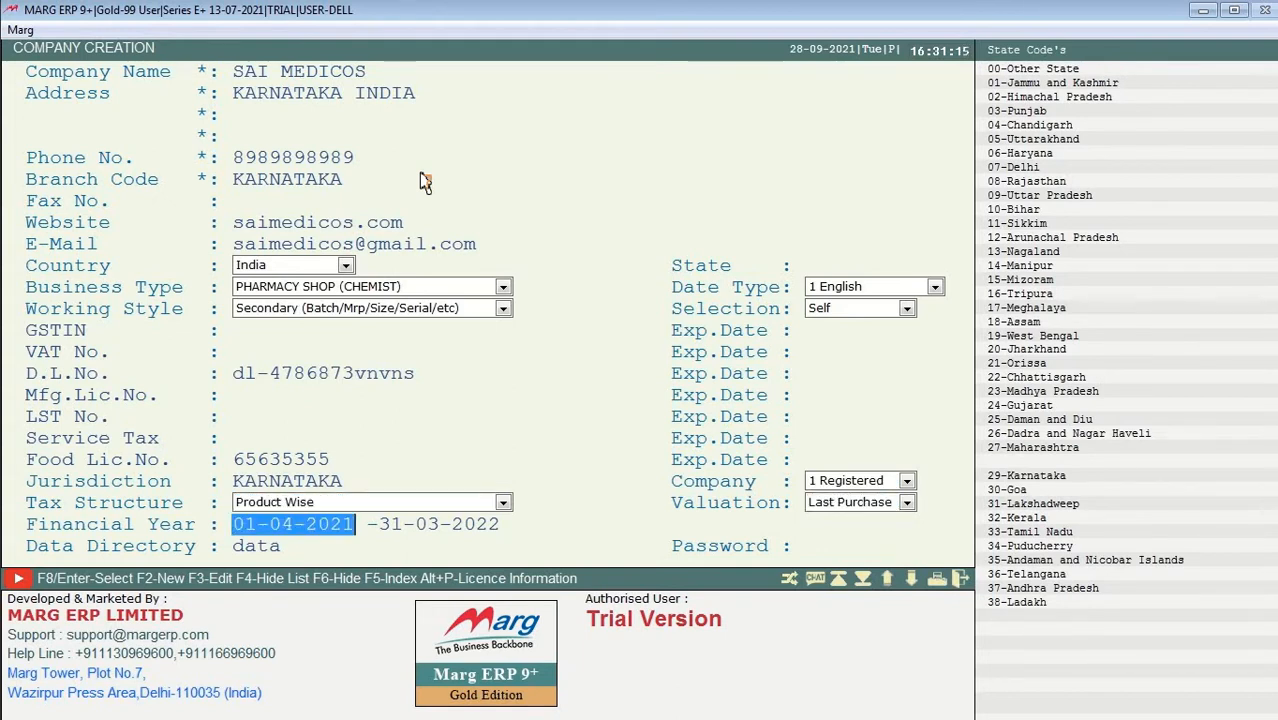
{"action": "key", "text": "Return"}
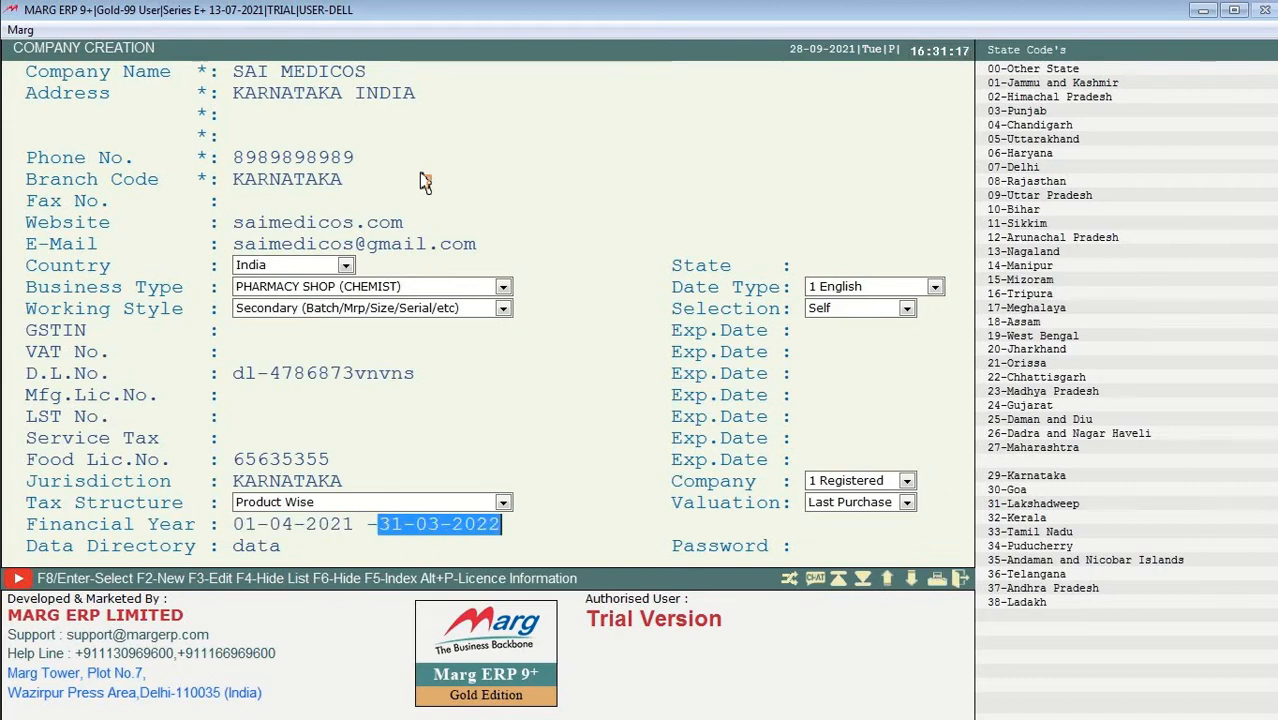
{"action": "key", "text": "Return"}
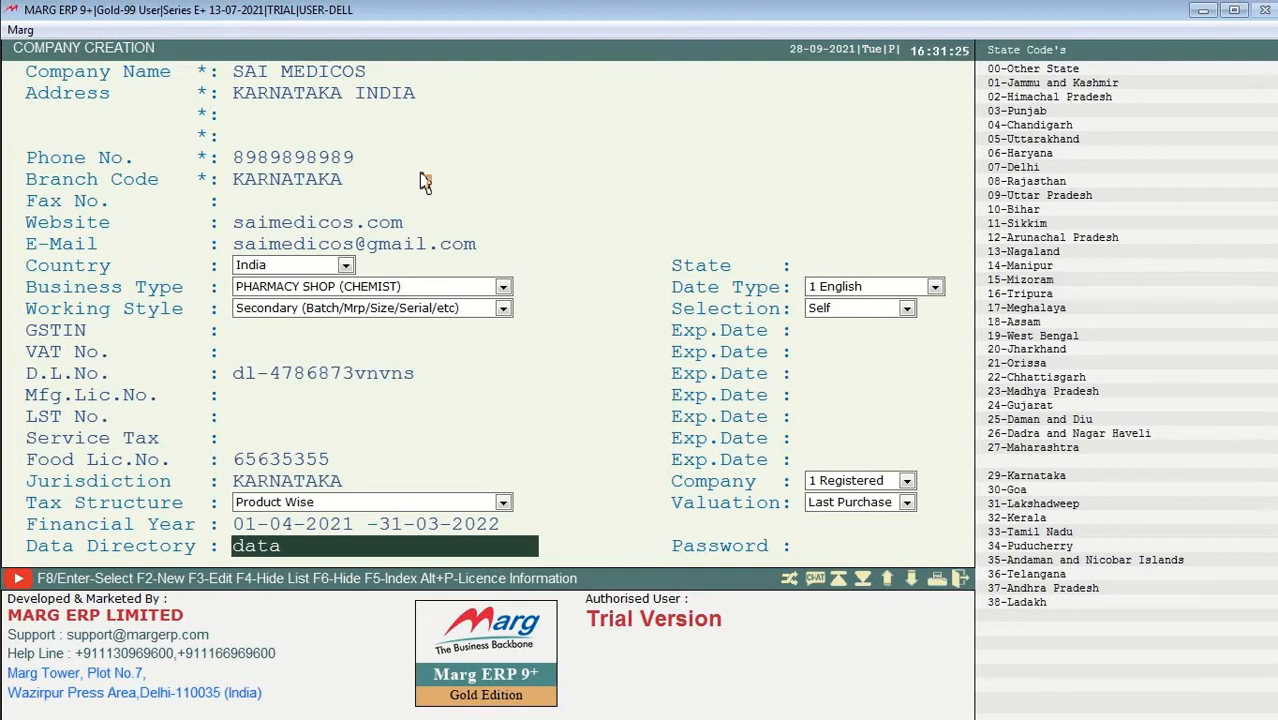
{"action": "key", "text": "Return"}
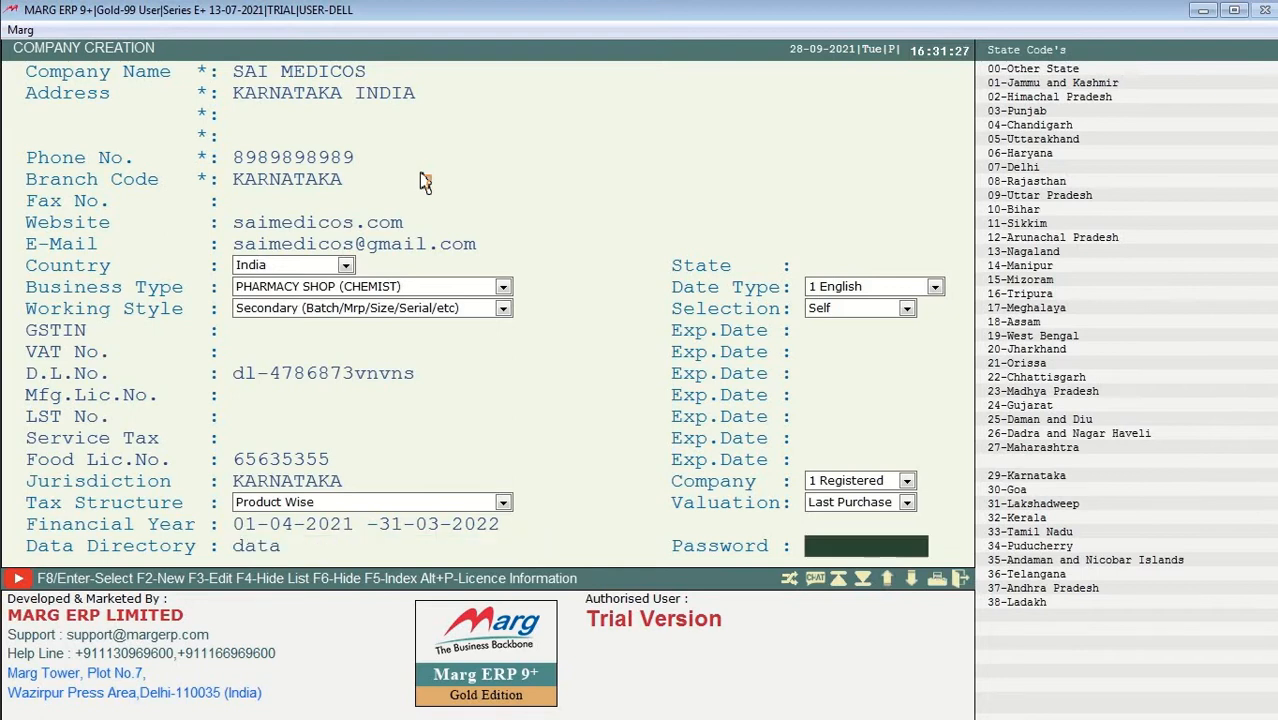
{"action": "key", "text": "Return"}
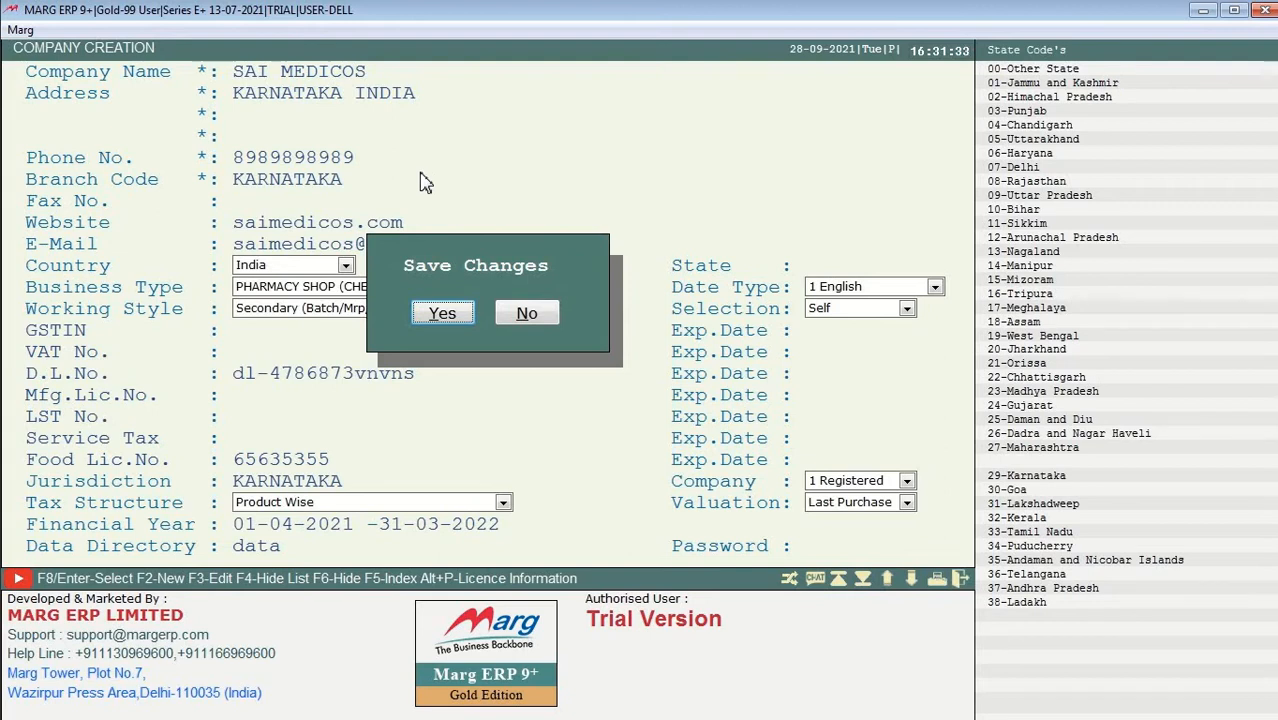
Step: Save SAI MEDICOS as a new company and highlight it in the company list
{"action": "key", "text": "Return"}
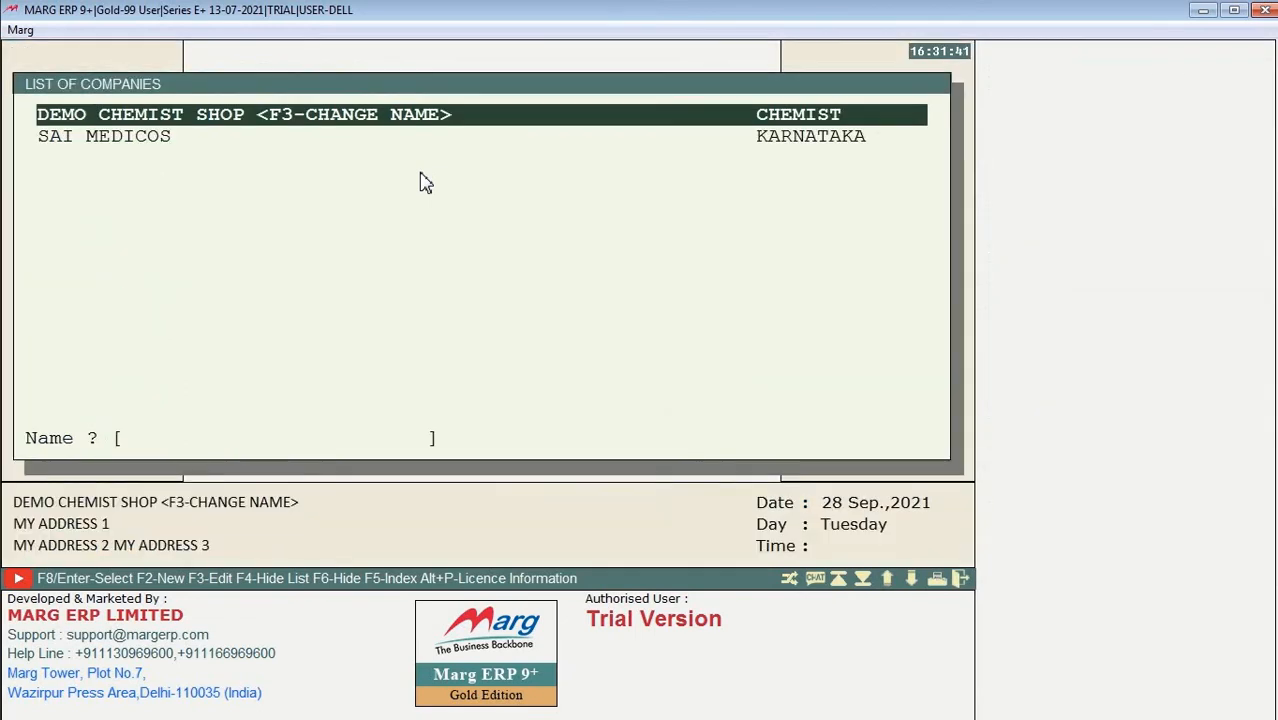
{"action": "key", "text": "Down"}
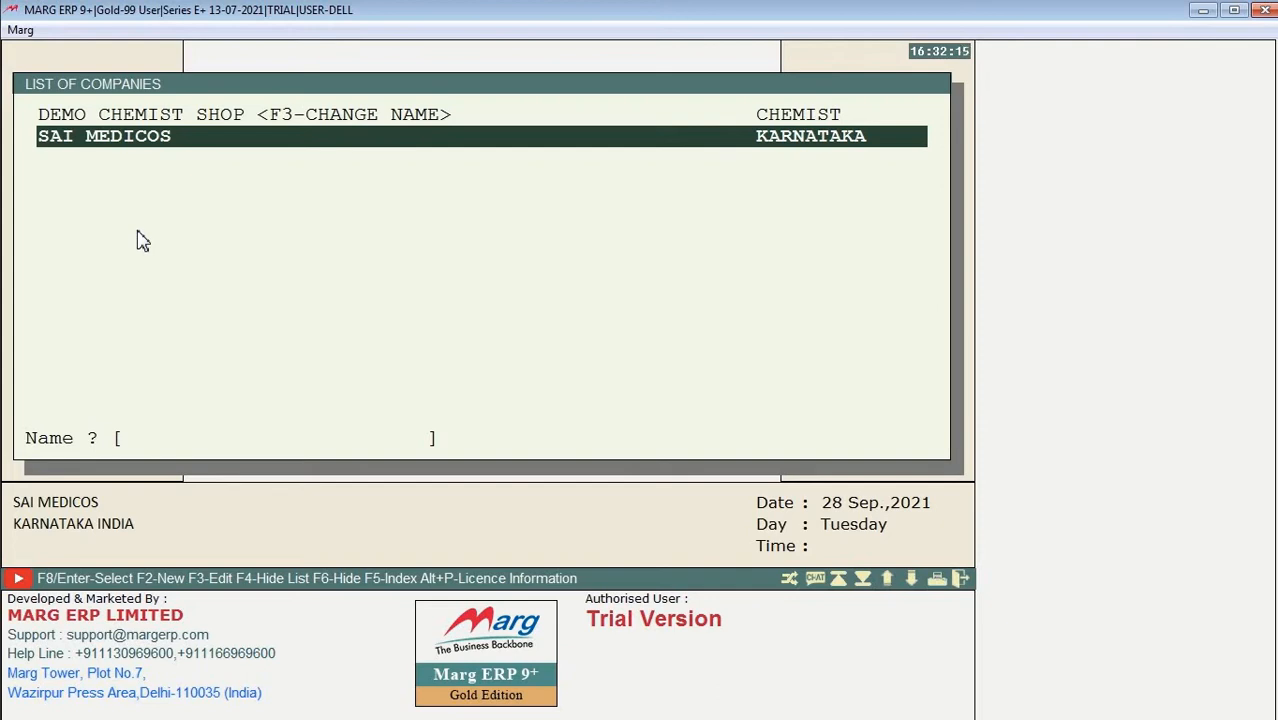
Step: Alter SAI MEDICOS, renaming the company to SAI MEDICAL STORE
{"action": "key", "text": "F3"}
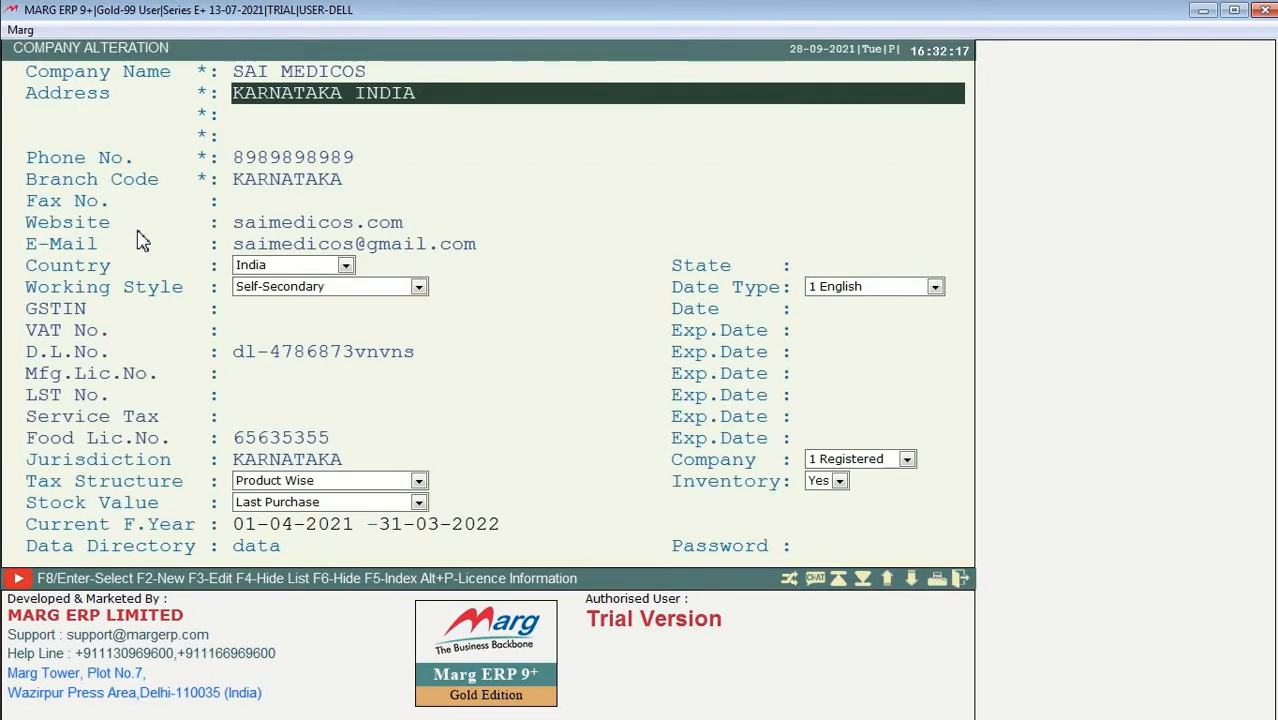
{"action": "key", "text": "Up"}
{"action": "key", "text": "Delete"}
{"action": "key", "text": "Delete"}
{"action": "key", "text": "Delete"}
{"action": "key", "text": "Delete"}
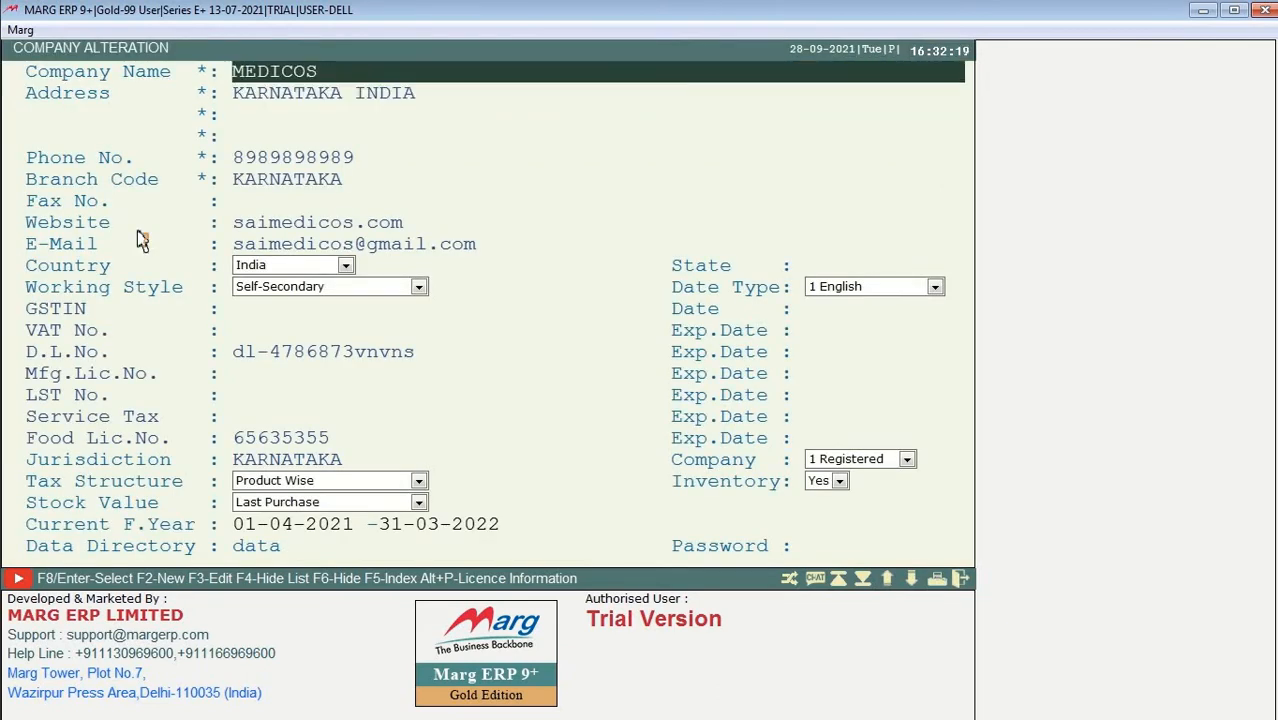
{"action": "key", "text": "Delete"}
{"action": "key", "text": "Delete"}
{"action": "key", "text": "Delete"}
{"action": "key", "text": "Delete"}
{"action": "key", "text": "Delete"}
{"action": "key", "text": "Delete"}
{"action": "key", "text": "Delete"}
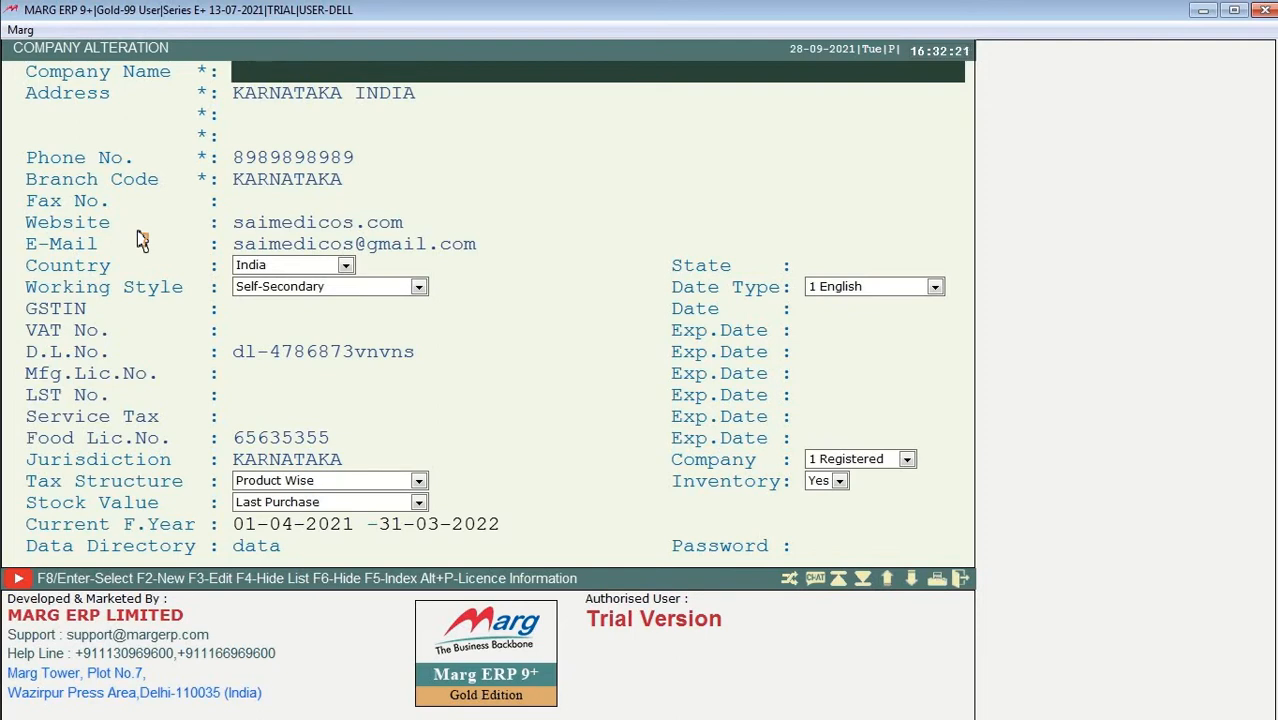
{"action": "type", "text": "SAI MEDIC"}
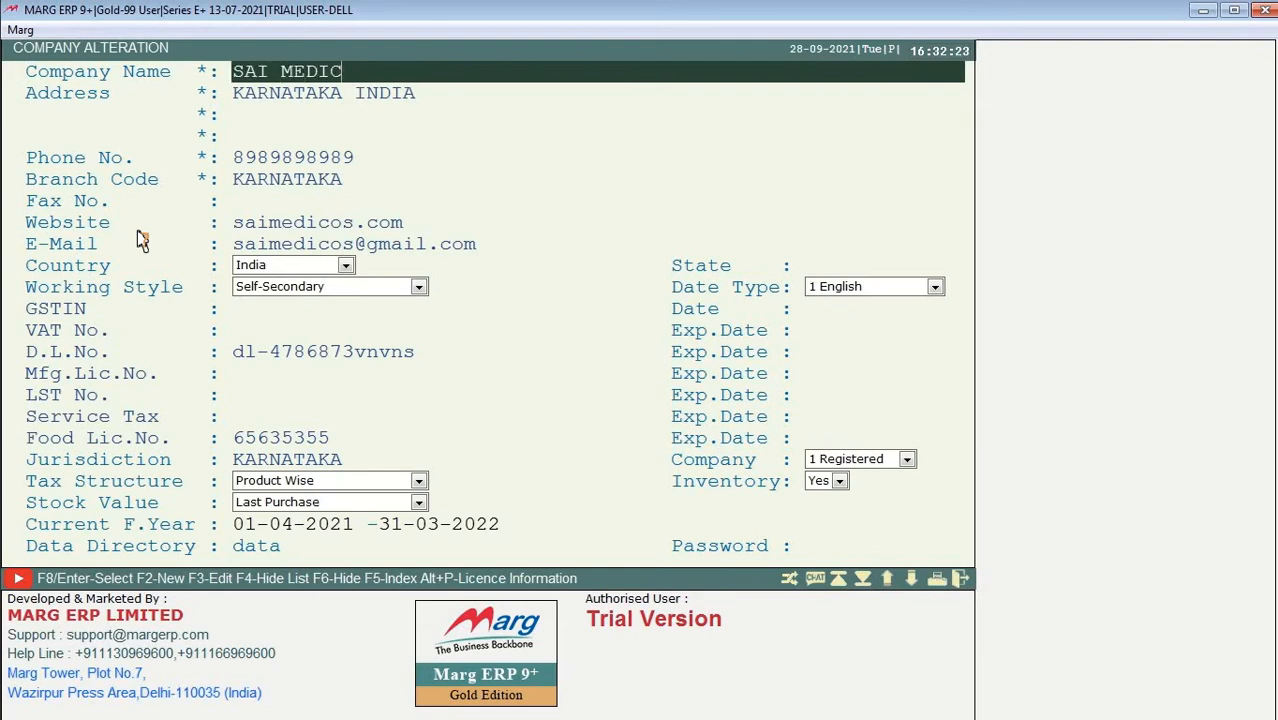
{"action": "type", "text": "AL STORE"}
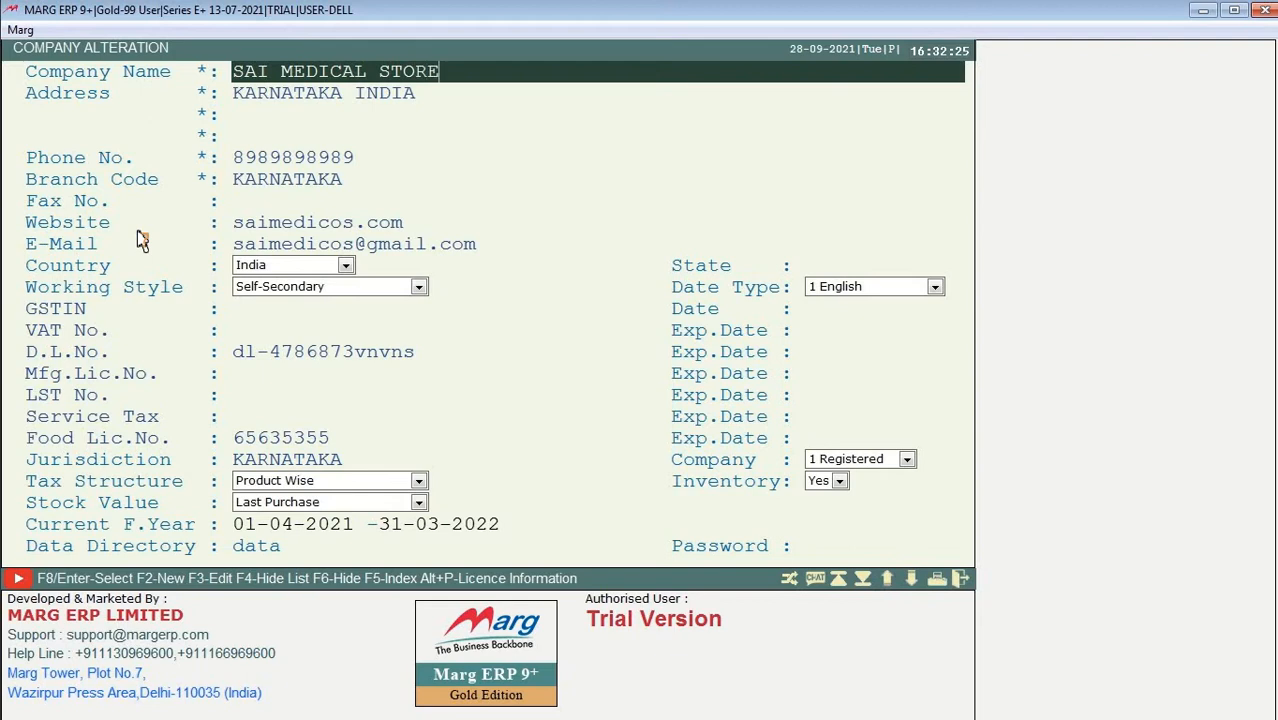
{"action": "key", "text": "Return"}
{"action": "key", "text": "Return"}
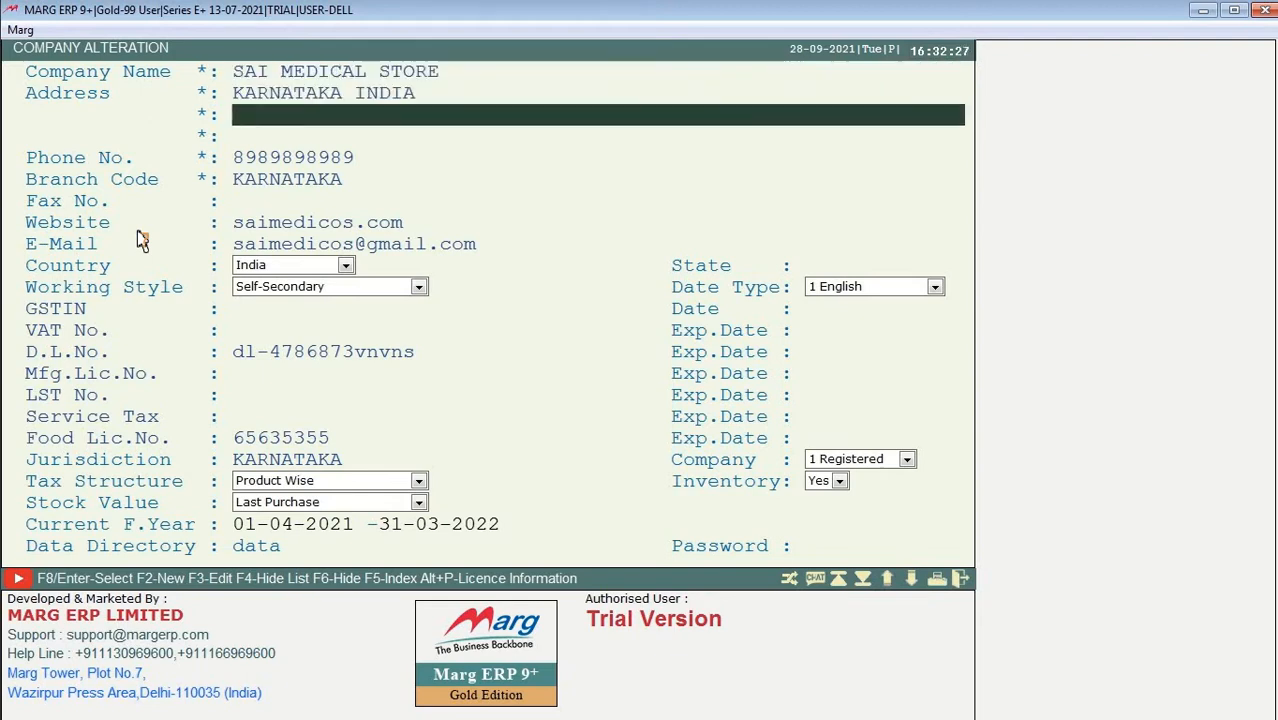
{"action": "key", "text": "Return"}
{"action": "key", "text": "Return"}
{"action": "key", "text": "Return"}
{"action": "key", "text": "Return"}
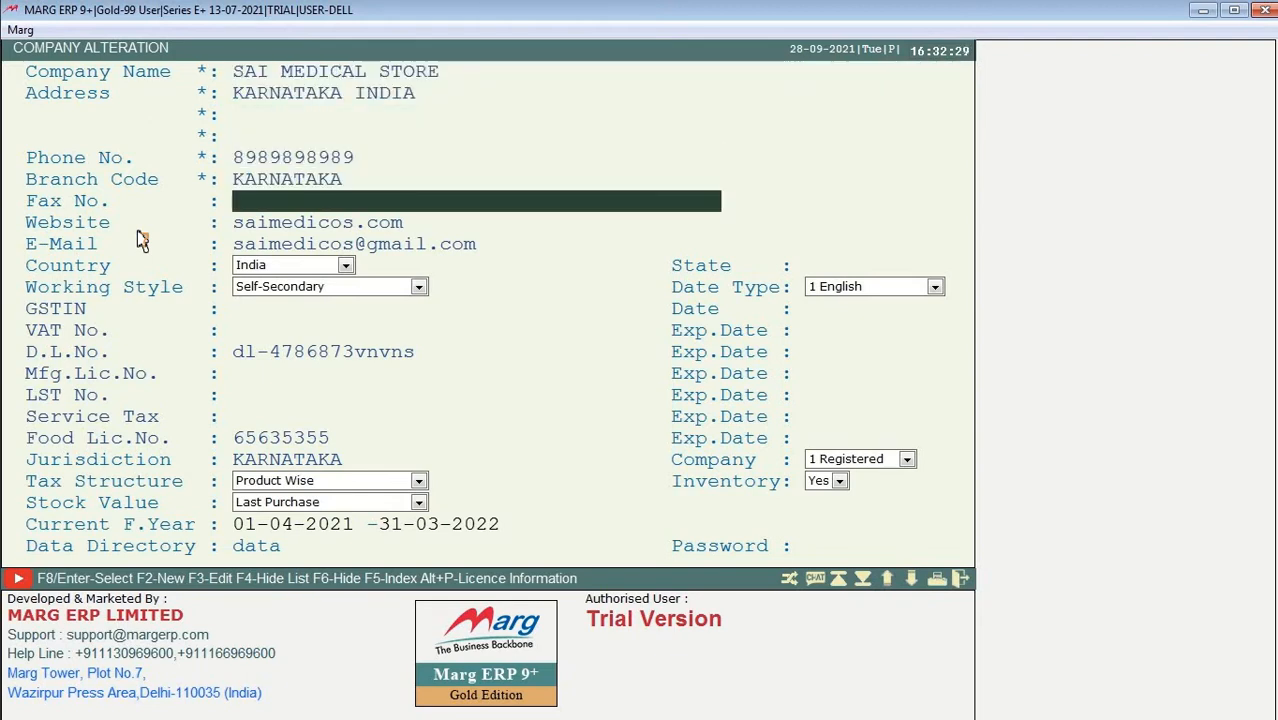
{"action": "key", "text": "Return"}
{"action": "key", "text": "Return"}
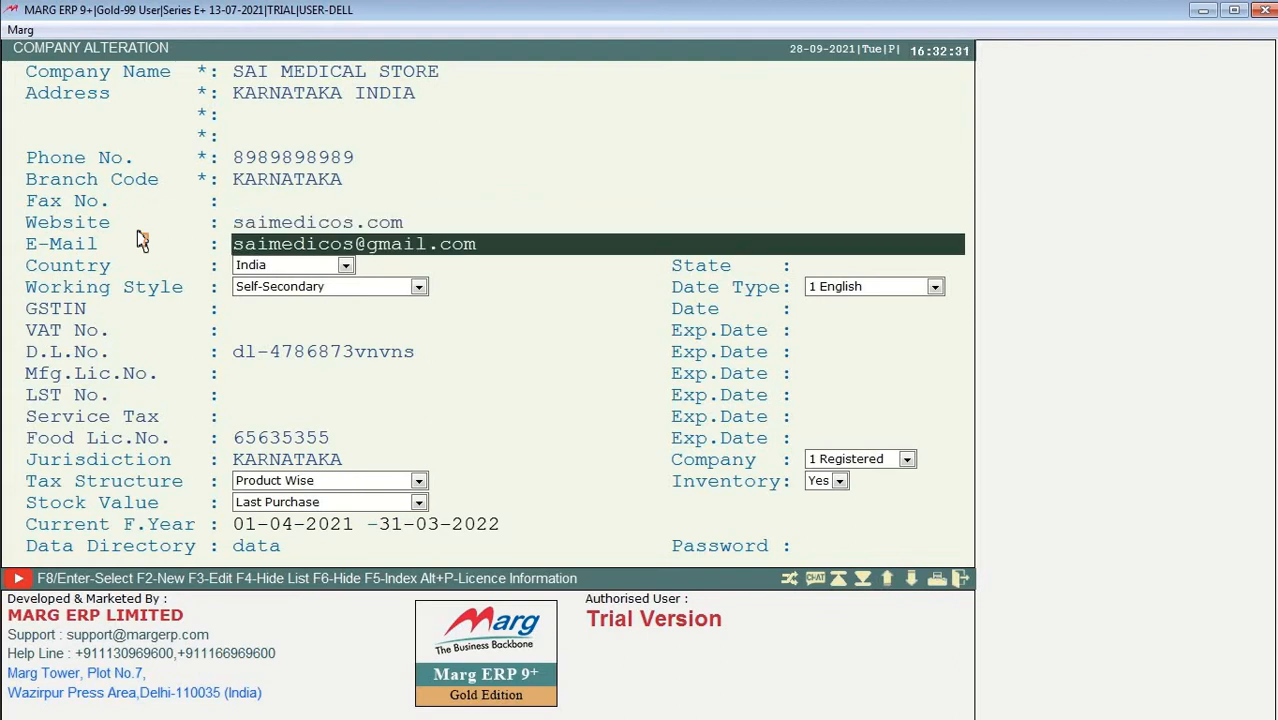
Step: Prefix the website and e-mail with K, keep India as country, and save the changes
{"action": "key", "text": "Up"}
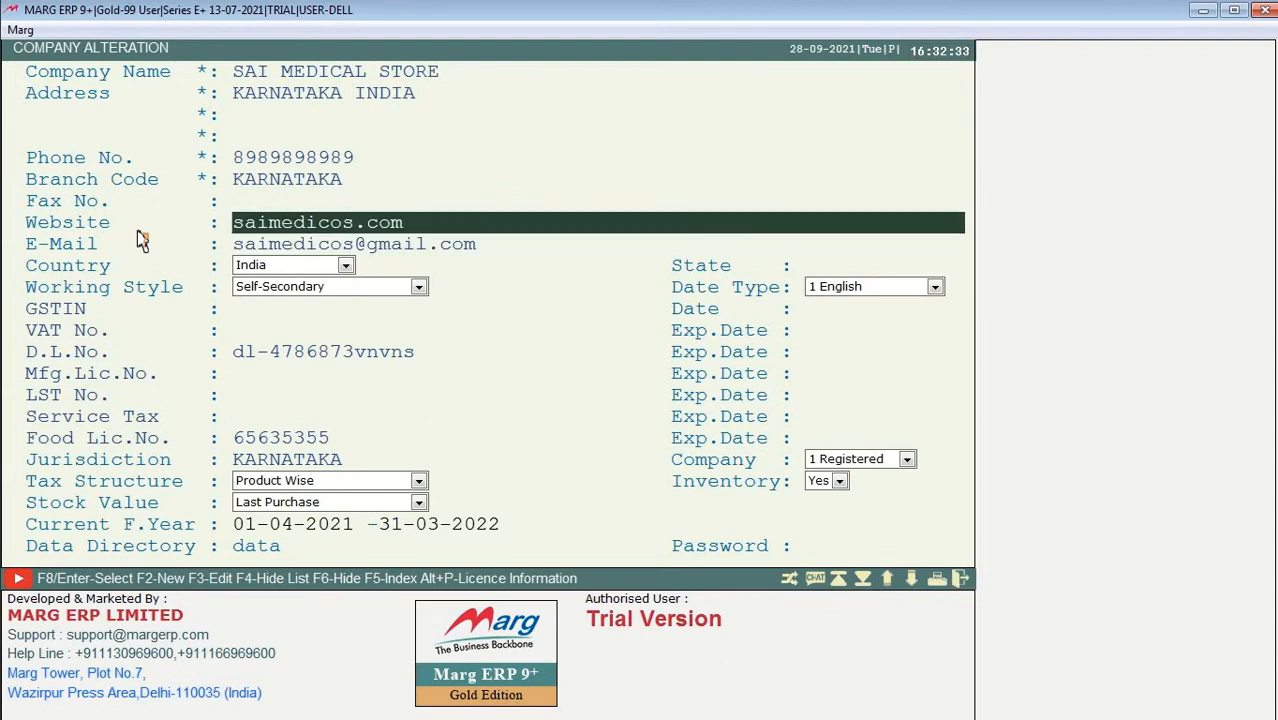
{"action": "type", "text": "K"}
{"action": "key", "text": "Return"}
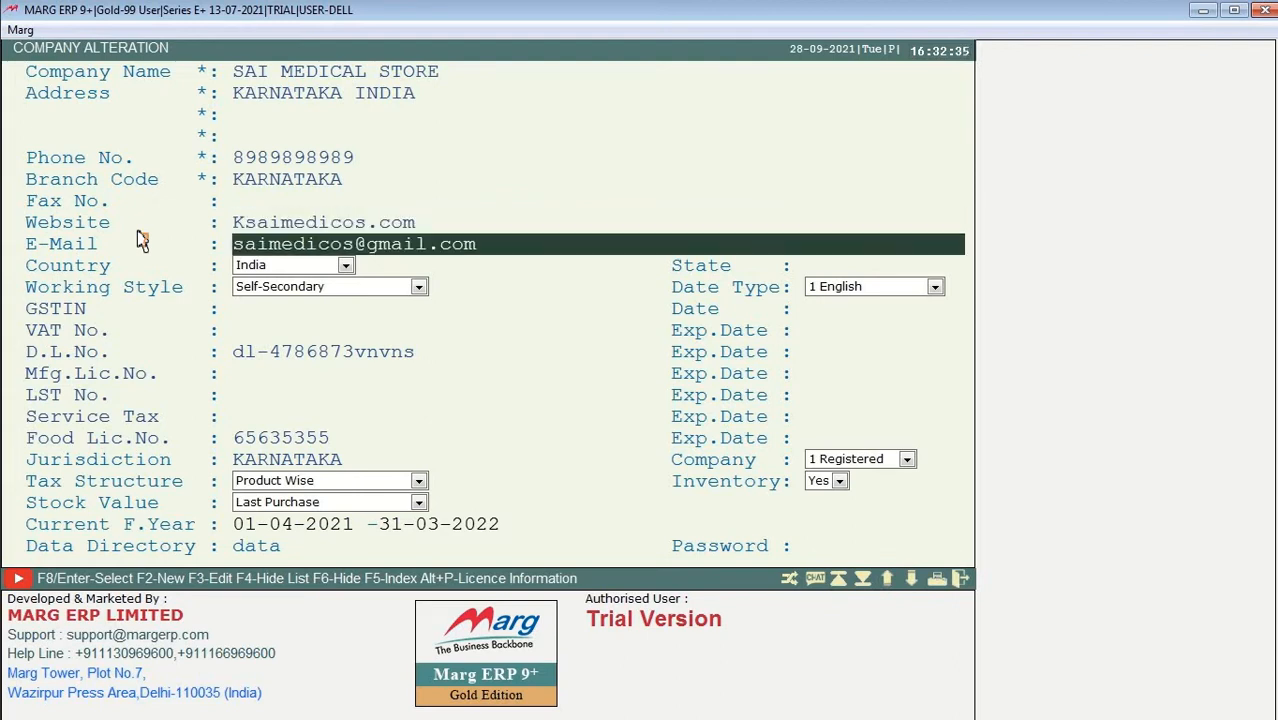
{"action": "type", "text": "K"}
{"action": "key", "text": "Return"}
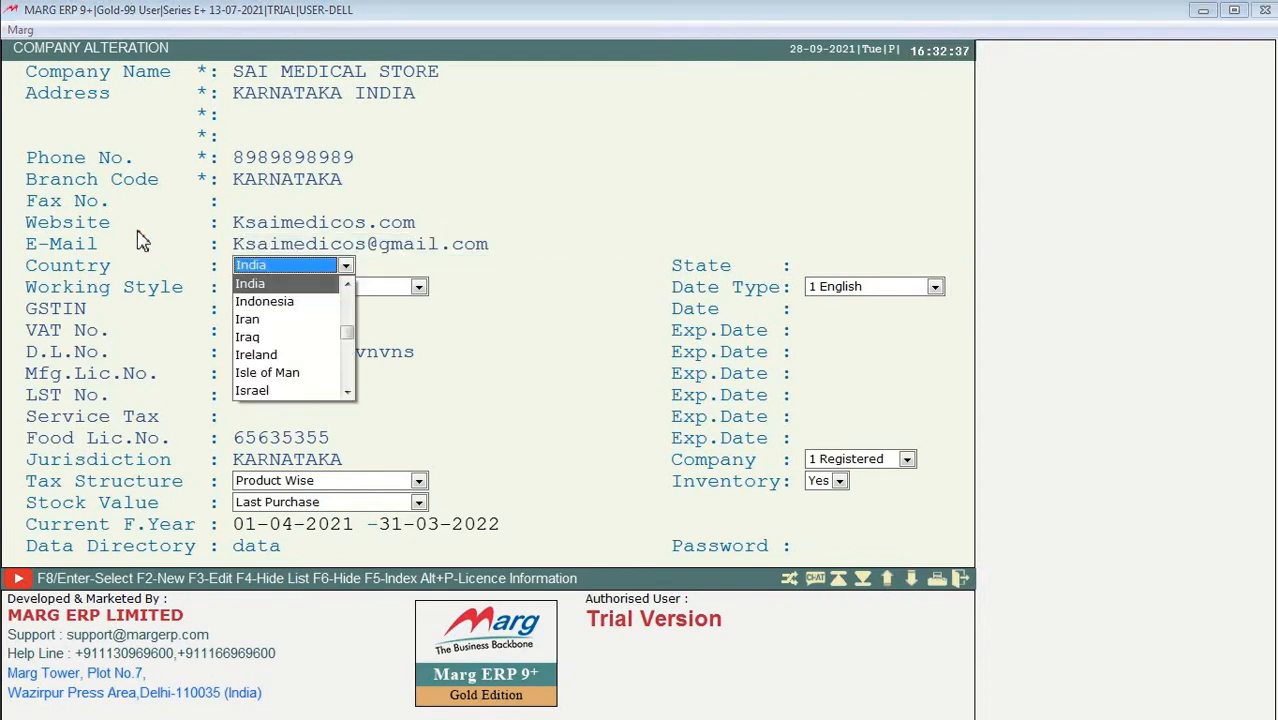
{"action": "key", "text": "Return"}
{"action": "key", "text": "Return"}
{"action": "key", "text": "Return"}
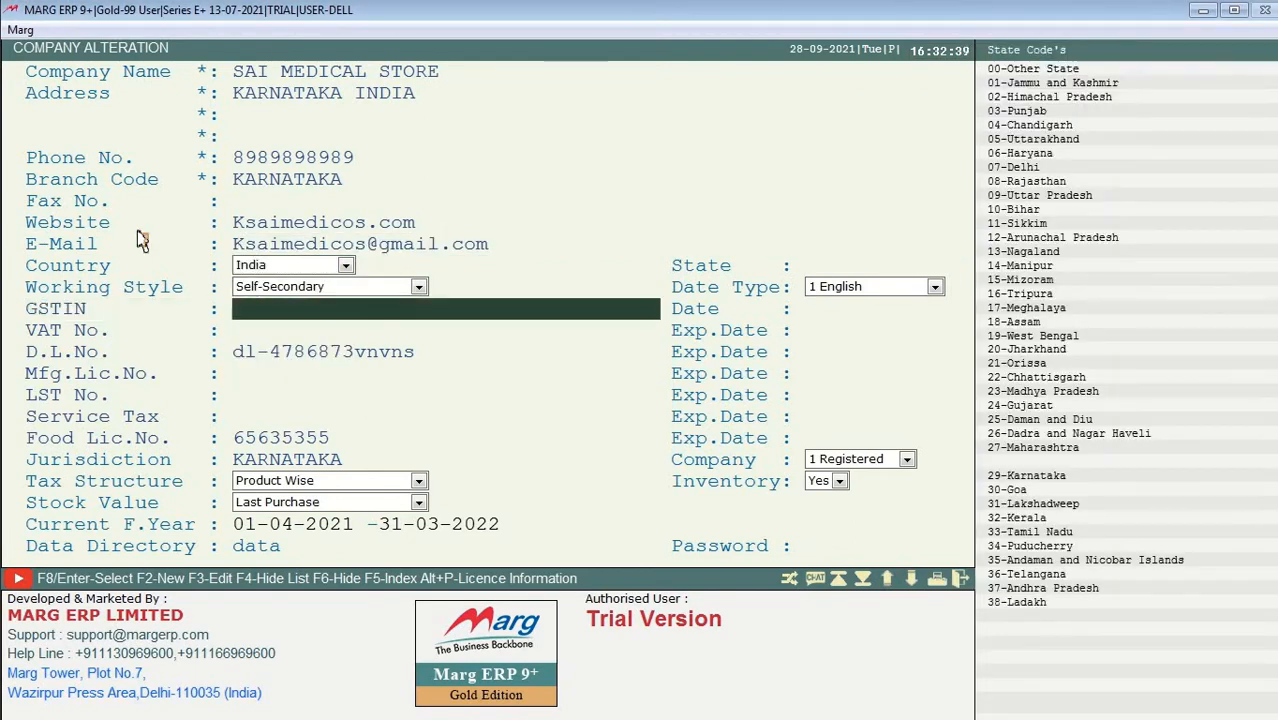
{"action": "key", "text": "Return"}
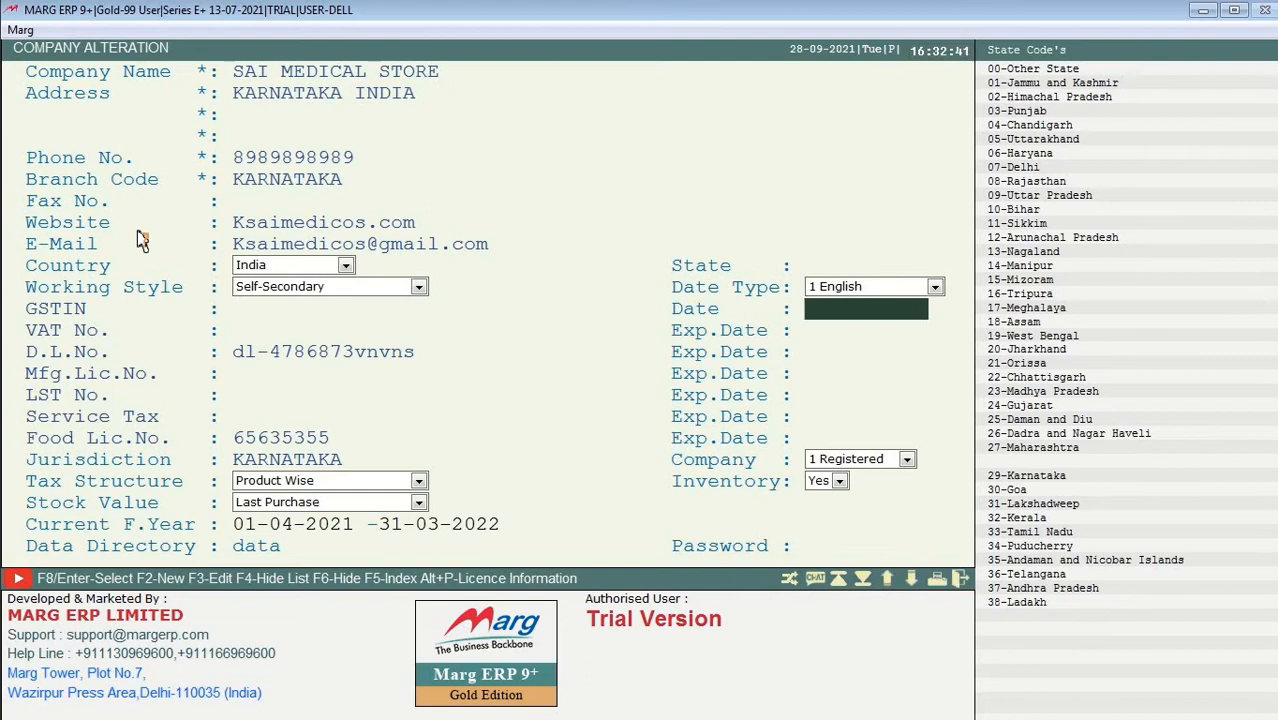
{"action": "key", "text": "Return"}
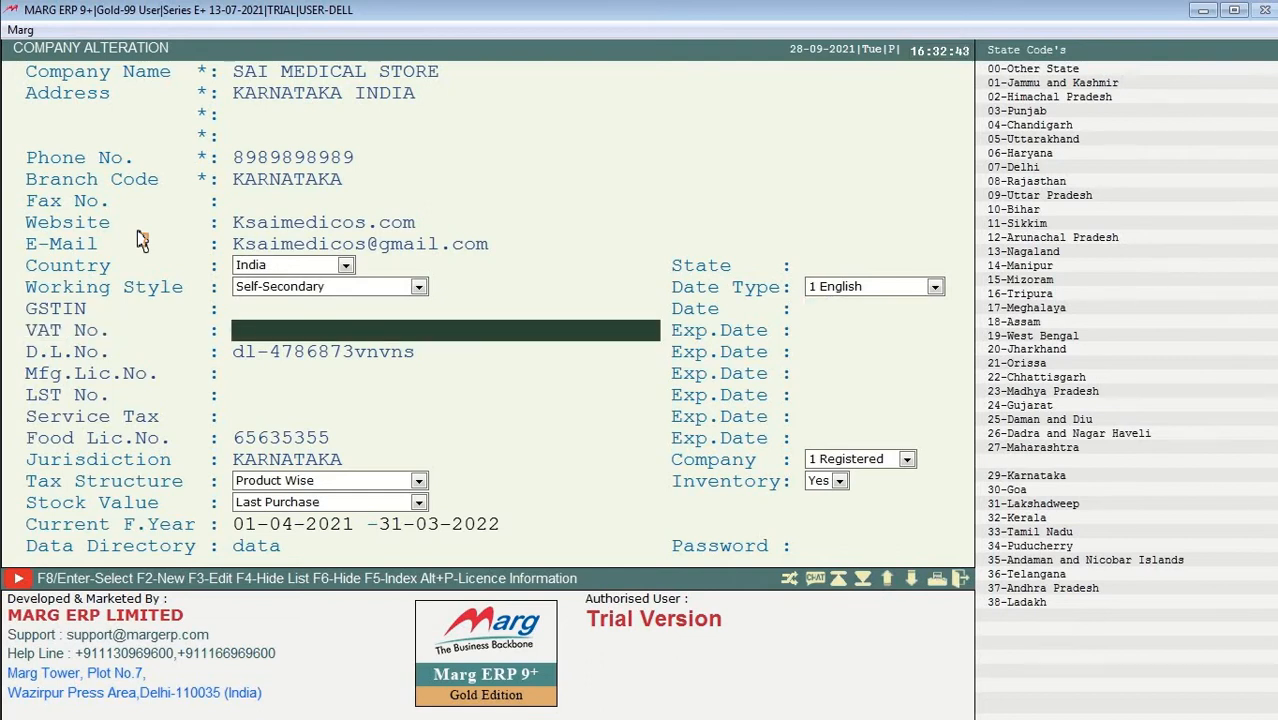
{"action": "key", "text": "Escape"}
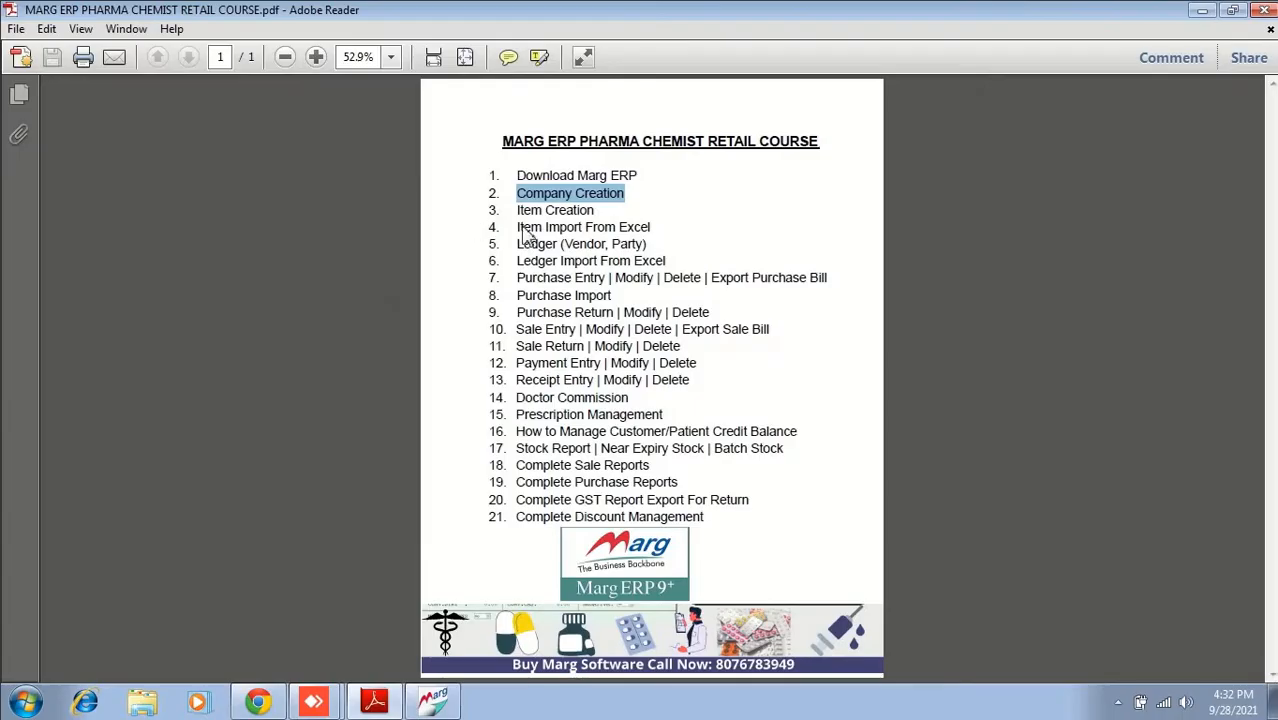
Step: Select 'Company Creation' in the PDF course outline, then return to Marg ERP 9+
{"action": "left_click", "coordinate": [559, 200]}
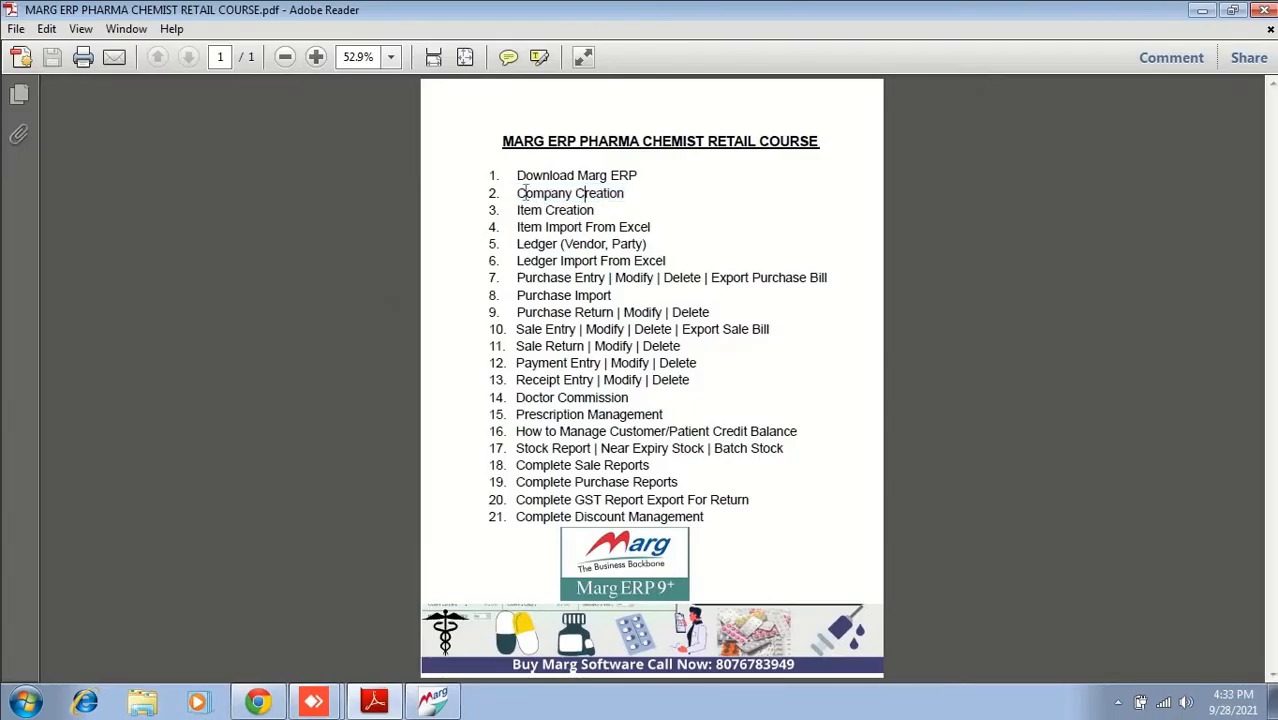
{"action": "left_click_drag", "start_coordinate": [516, 194], "coordinate": [624, 195]}
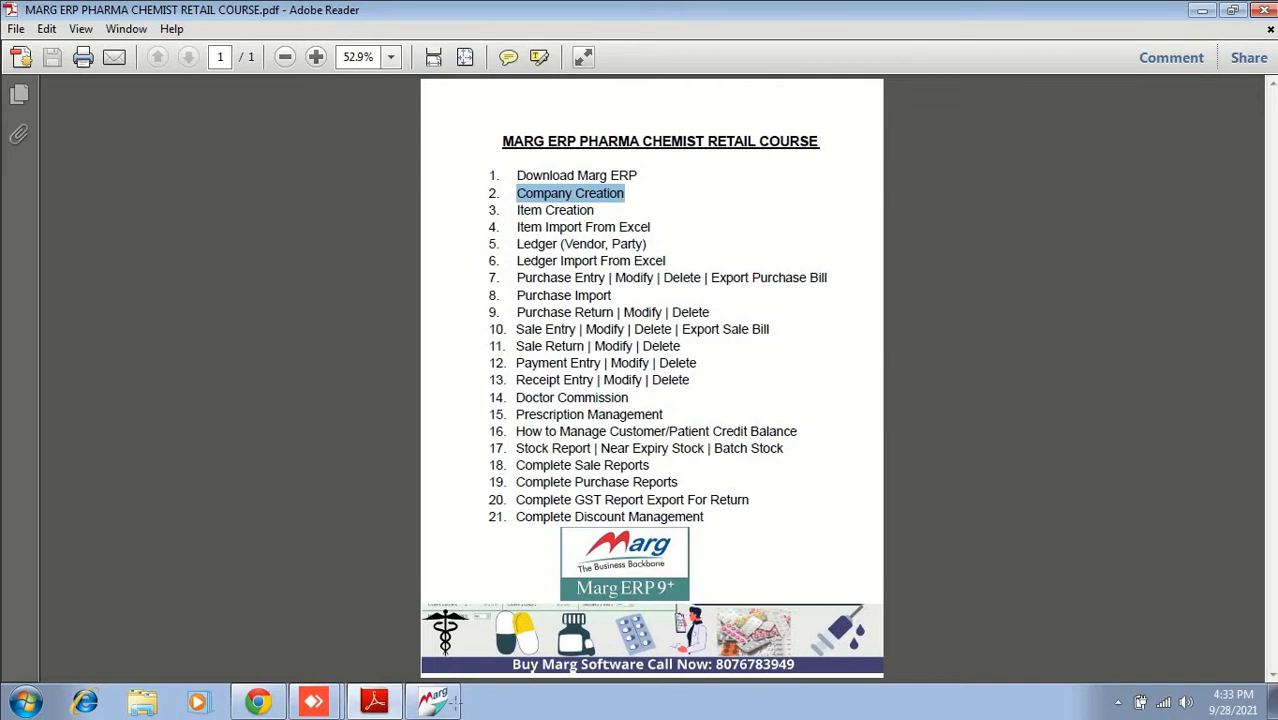
{"action": "left_click", "coordinate": [433, 702]}
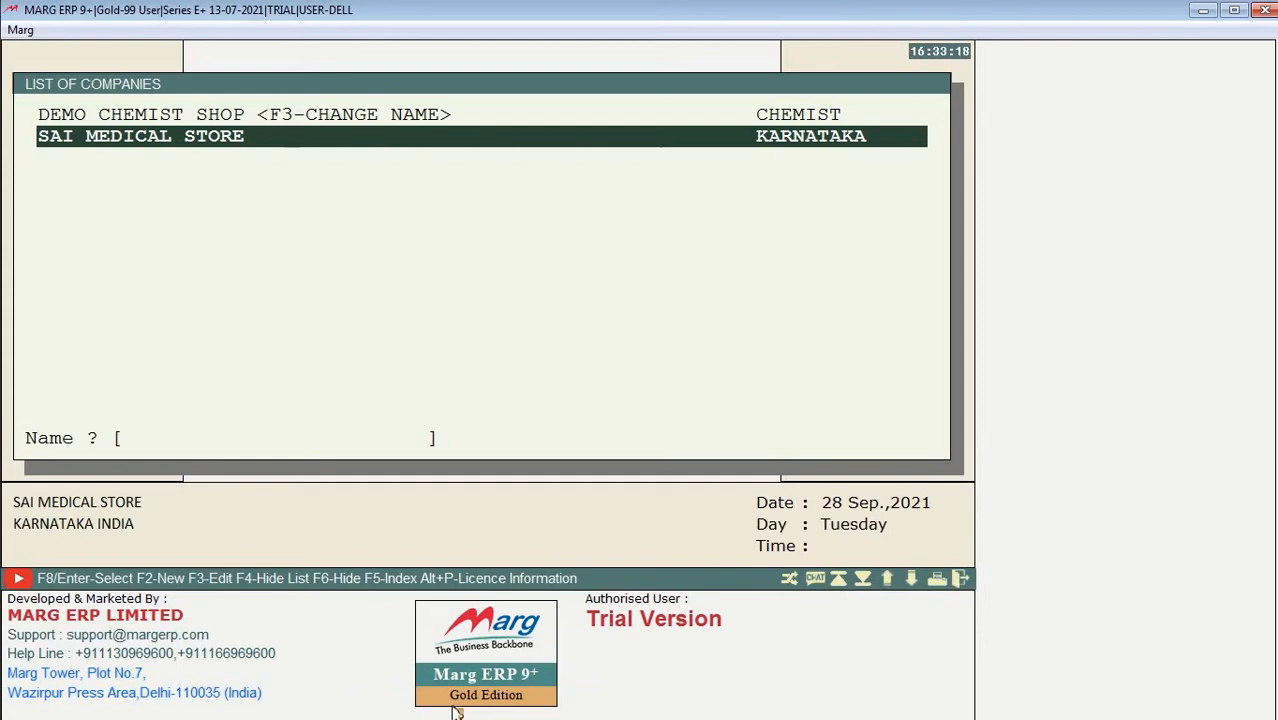
Step: Delete SAI MEDICAL STORE's 2021 - 2022 financial year, skipping backup and confirming with DELETE
{"action": "key", "text": "Return"}
{"action": "key", "text": "Down"}
{"action": "key", "text": "Down"}
{"action": "key", "text": "Down"}
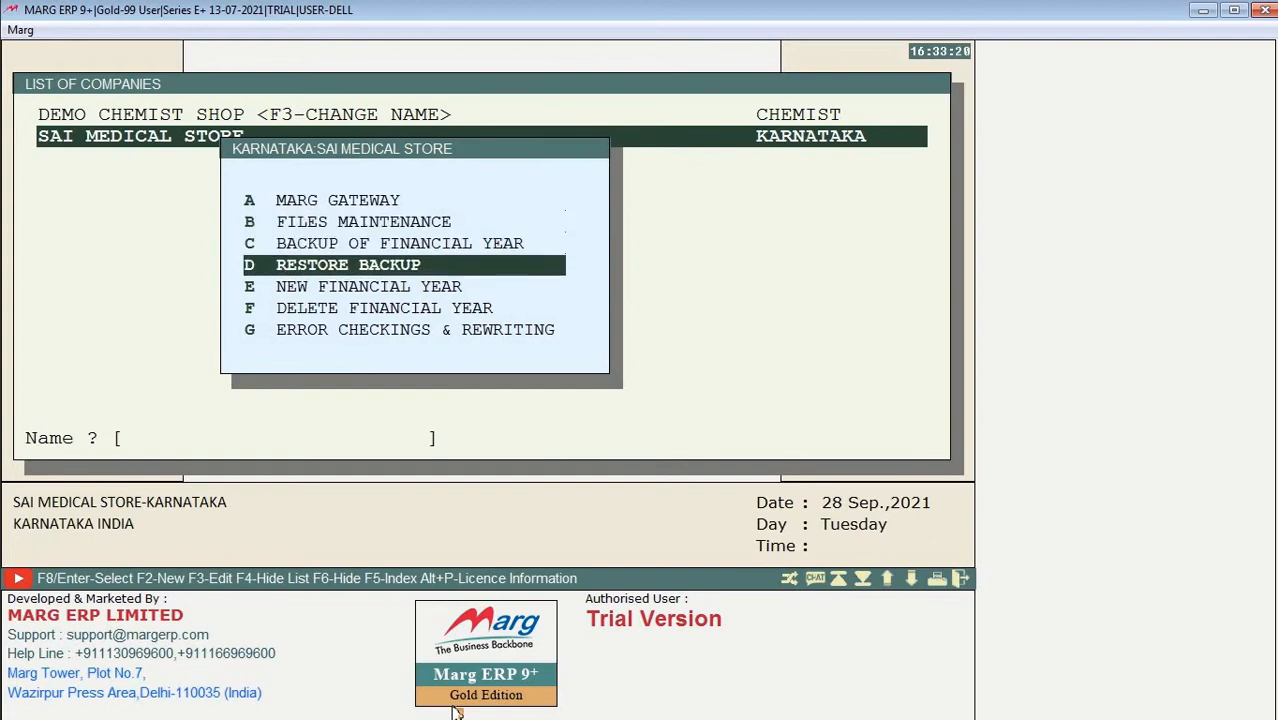
{"action": "key", "text": "Down"}
{"action": "key", "text": "Down"}
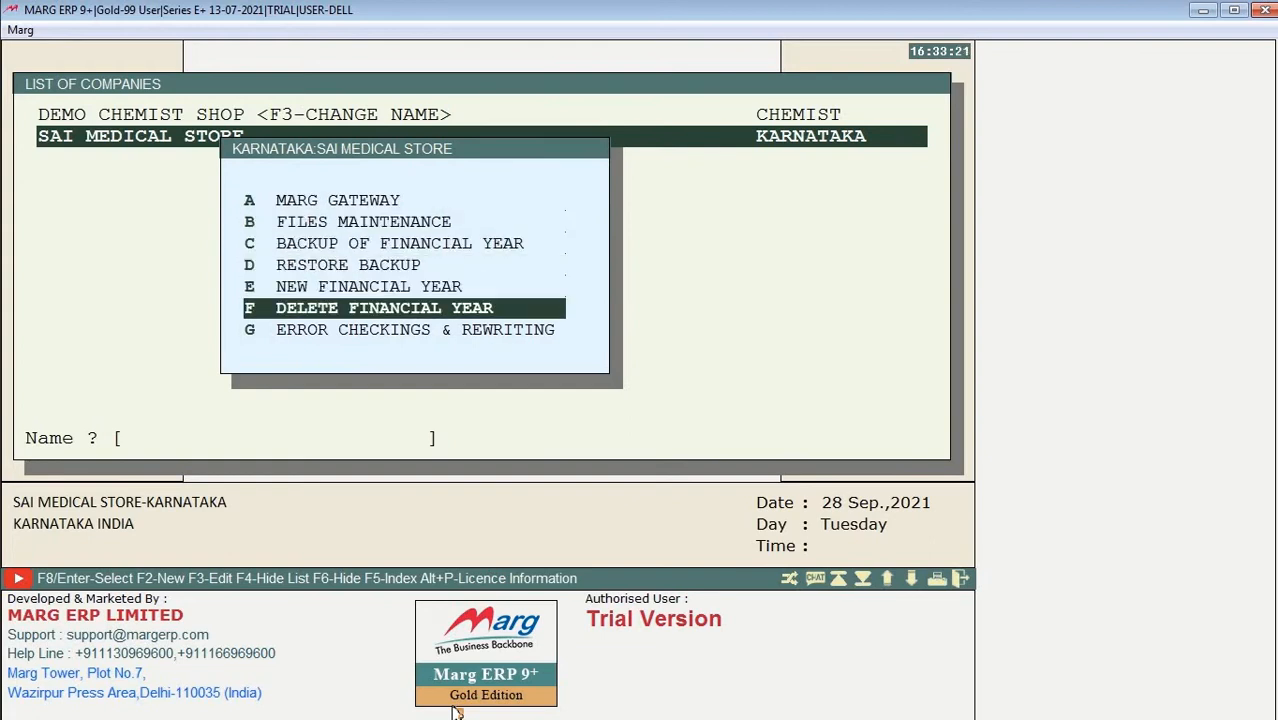
{"action": "key", "text": "Return"}
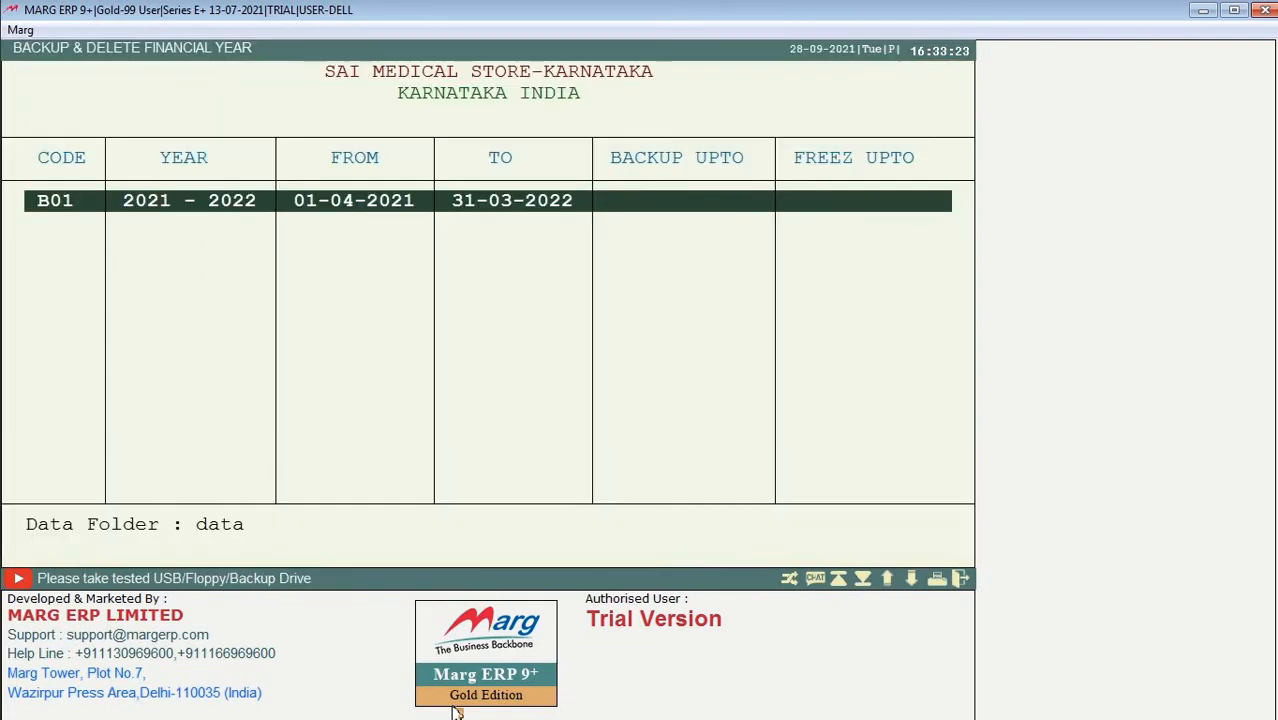
{"action": "key", "text": "Return"}
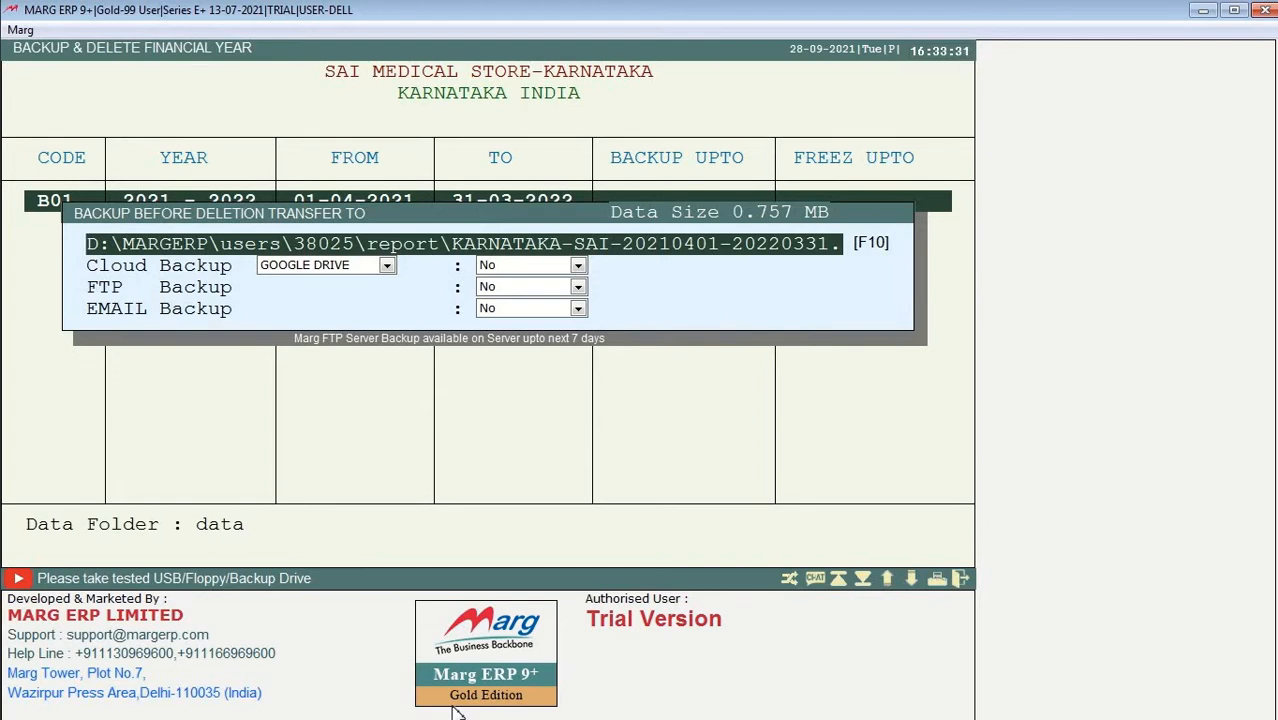
{"action": "key", "text": "Return"}
{"action": "key", "text": "Return"}
{"action": "key", "text": "Return"}
{"action": "key", "text": "Return"}
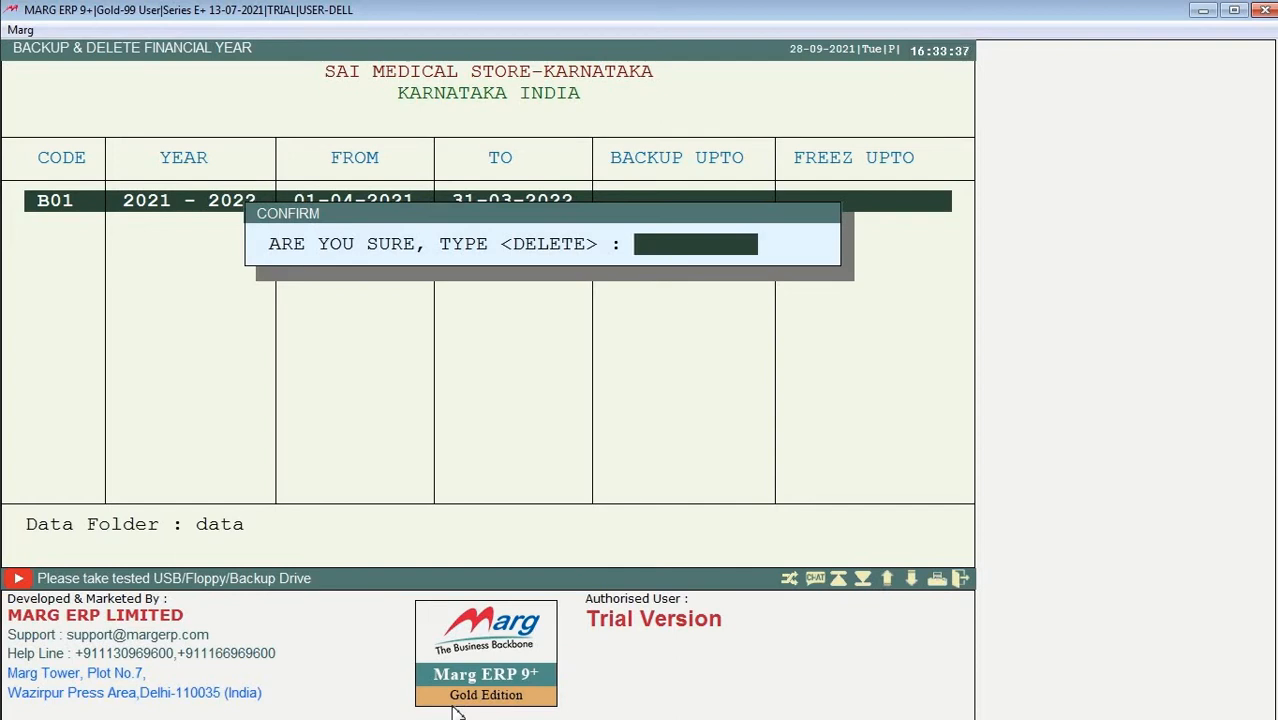
{"action": "type", "text": "DELETE"}
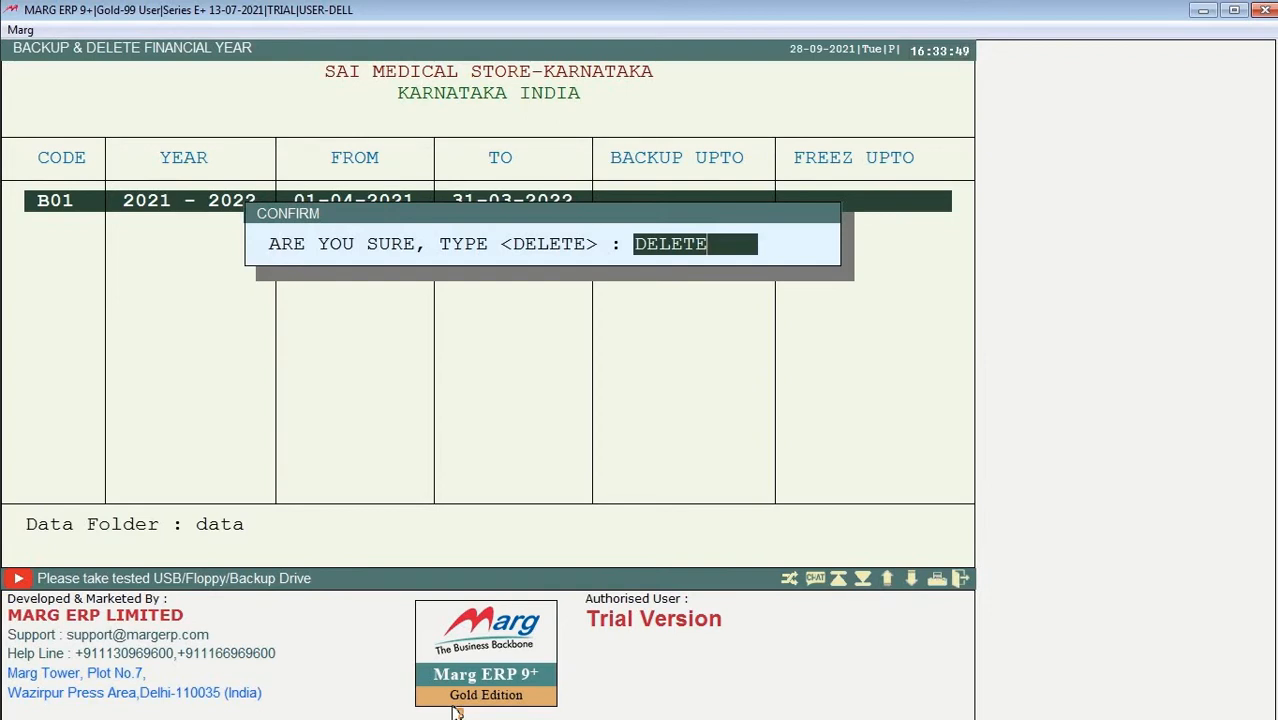
{"action": "key", "text": "Return"}
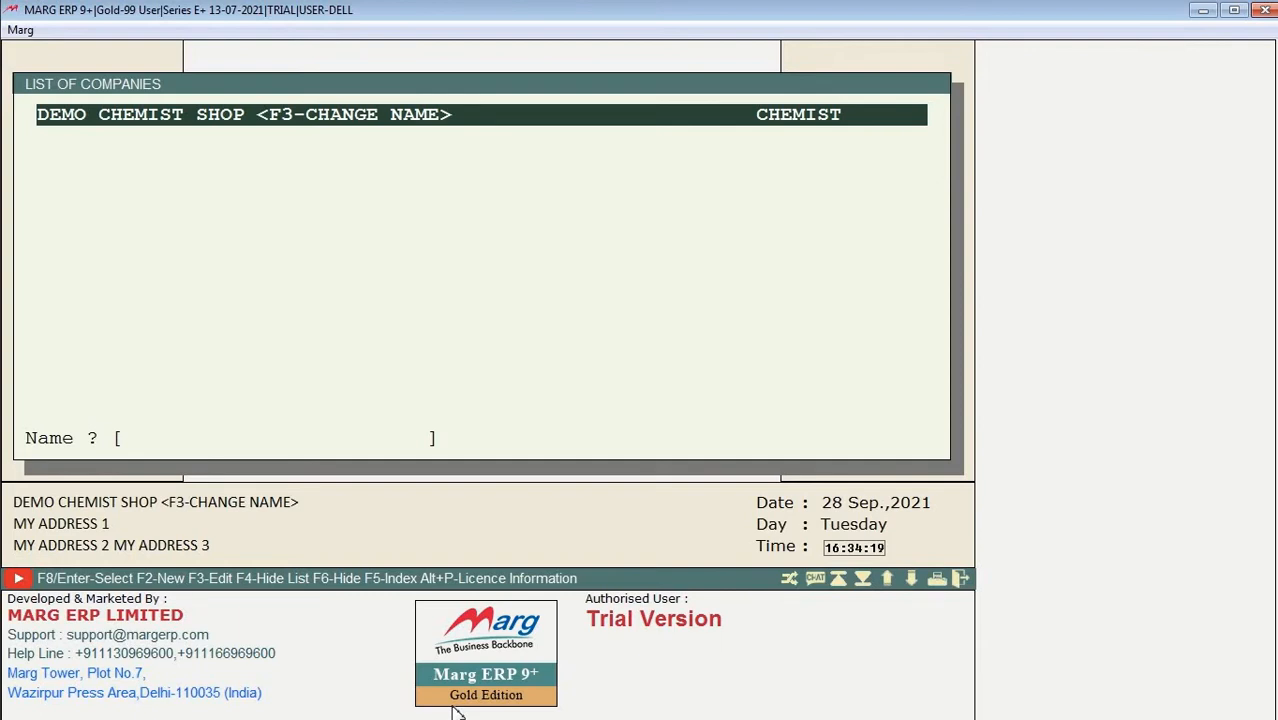
Step: Browse DEMO CHEMIST SHOP's company options, then open it through A MARG GATEWAY
{"action": "key", "text": "Return"}
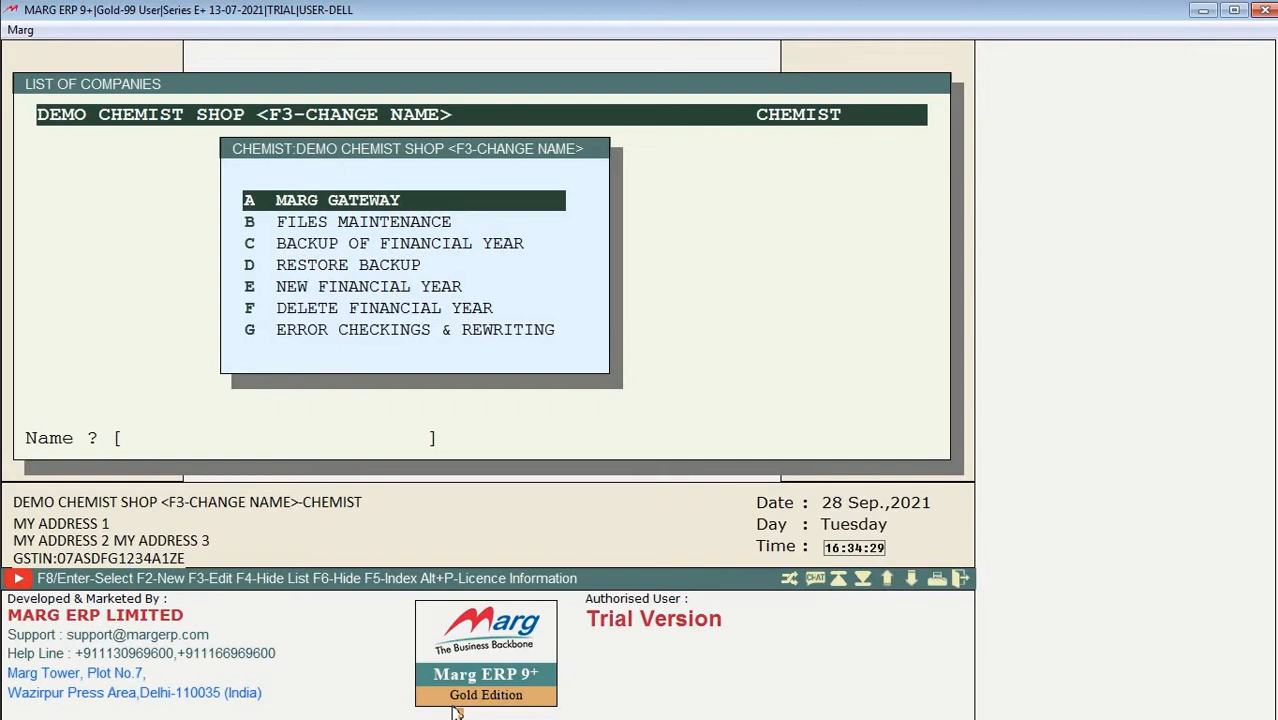
{"action": "key", "text": "Down"}
{"action": "key", "text": "Down"}
{"action": "key", "text": "Up"}
{"action": "key", "text": "Up"}
{"action": "key", "text": "Up"}
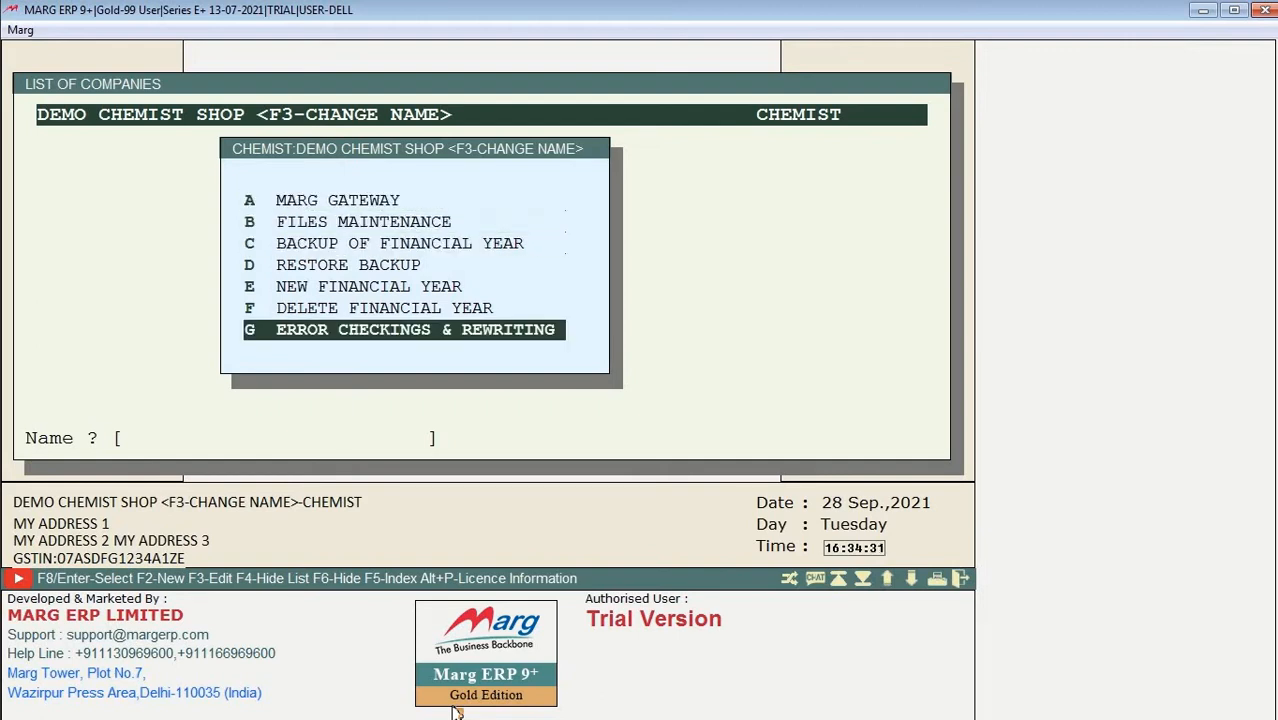
{"action": "key", "text": "Up"}
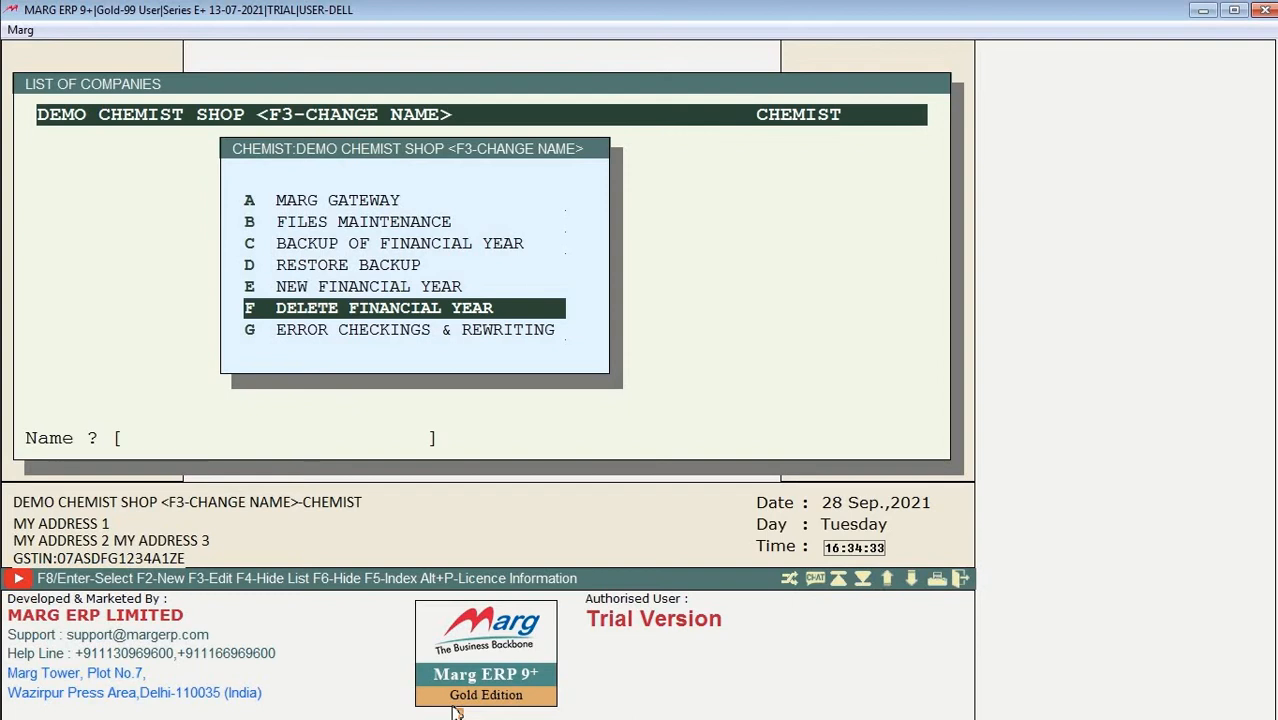
{"action": "key", "text": "Down"}
{"action": "key", "text": "Down"}
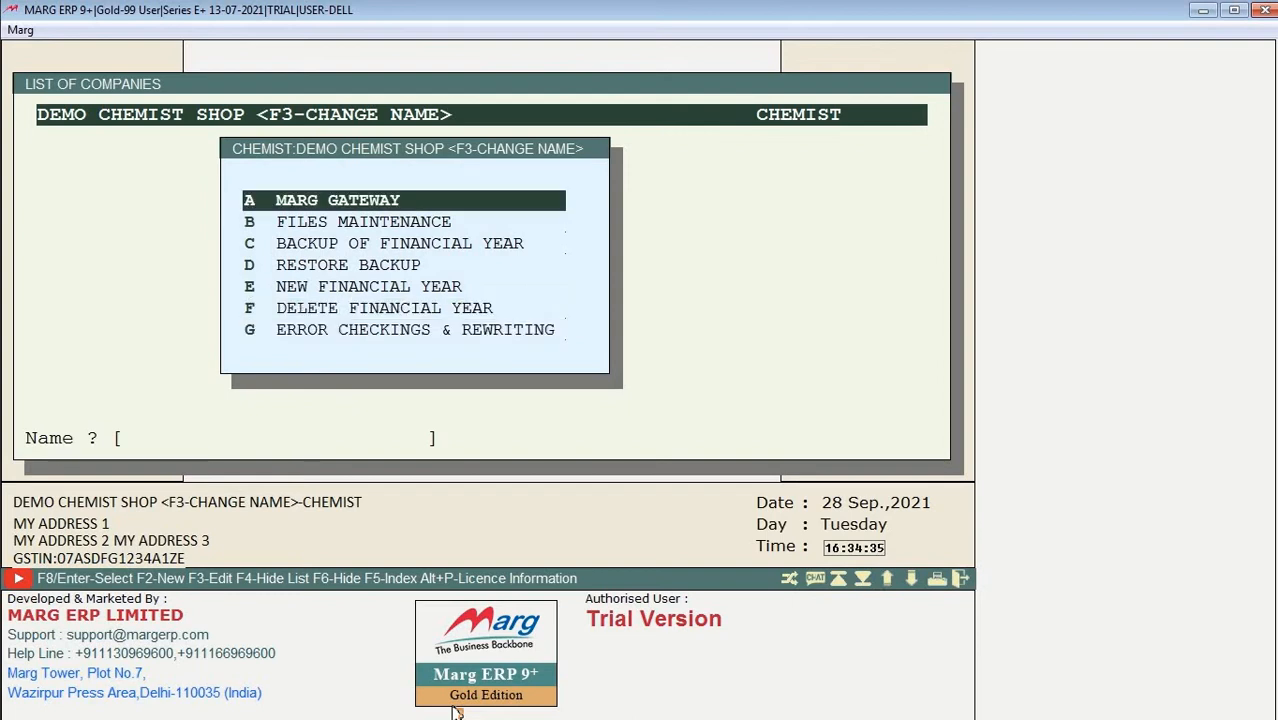
{"action": "key", "text": "Return"}
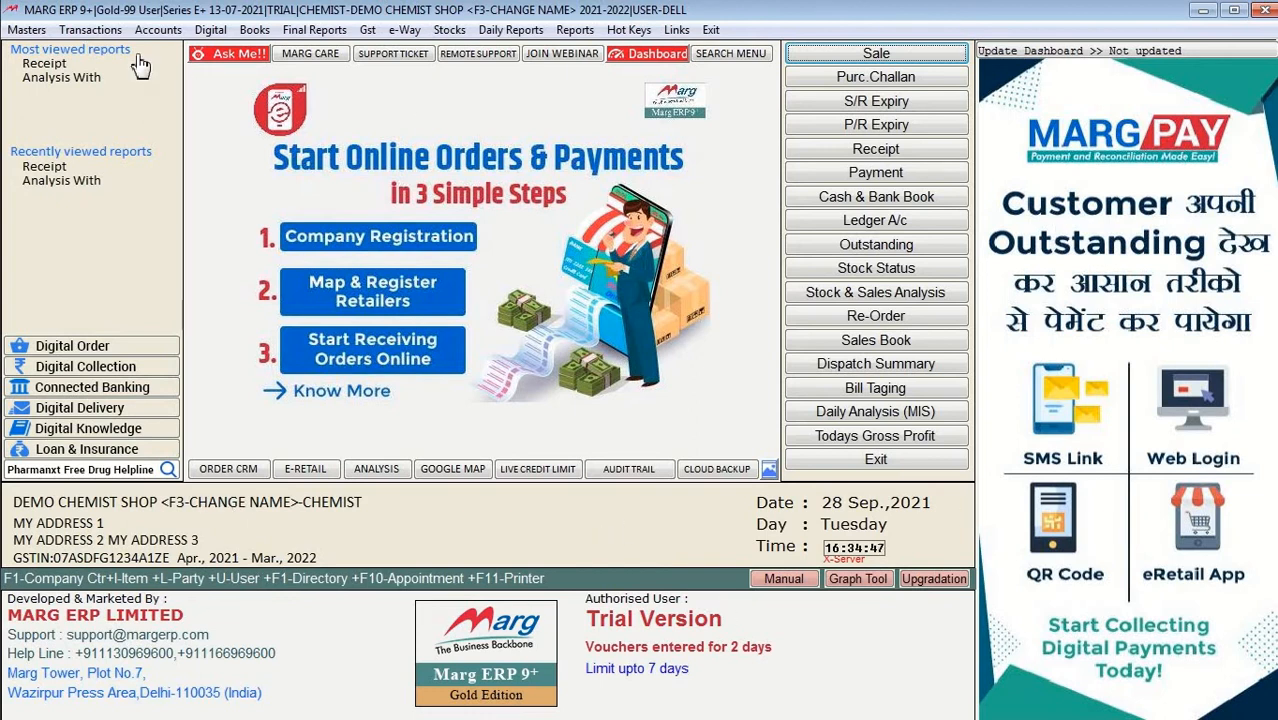
Step: Open the Masters menu and view the Ledger Master and Inventory Master submenus
{"action": "left_click", "coordinate": [32, 34]}
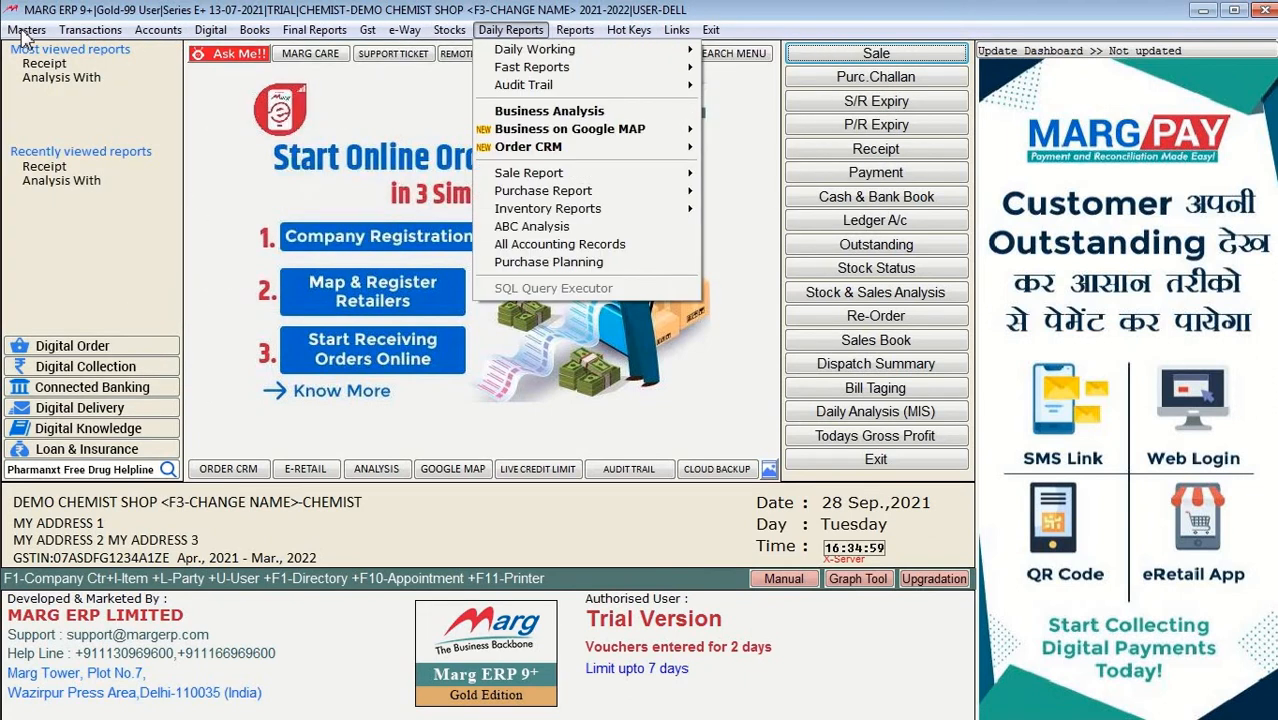
{"action": "mouse_move", "coordinate": [26, 32]}
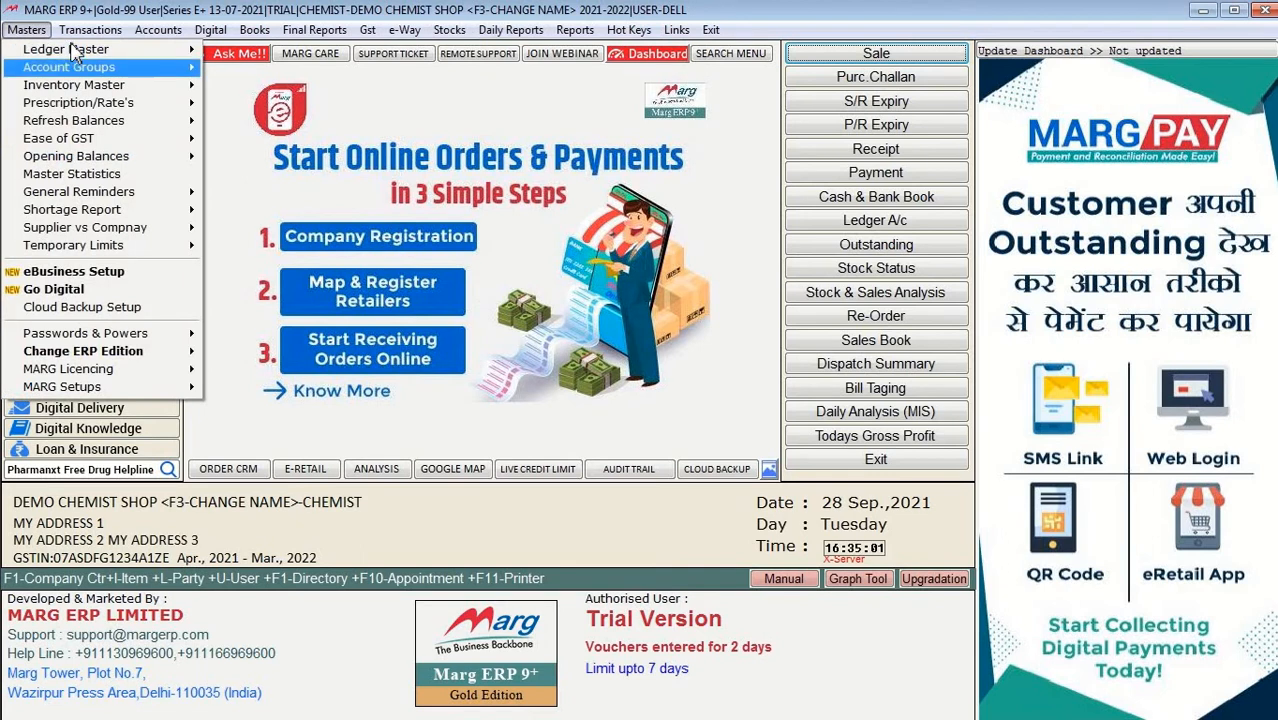
{"action": "mouse_move", "coordinate": [73, 52]}
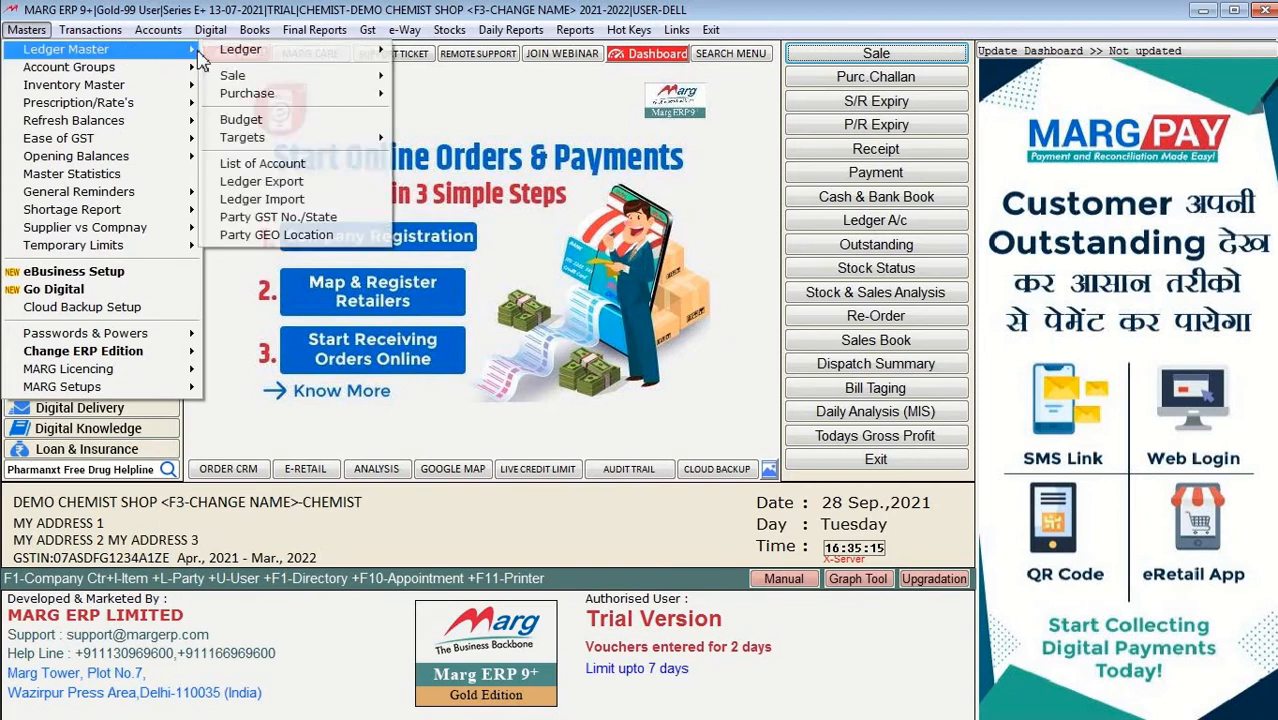
{"action": "mouse_move", "coordinate": [150, 90]}
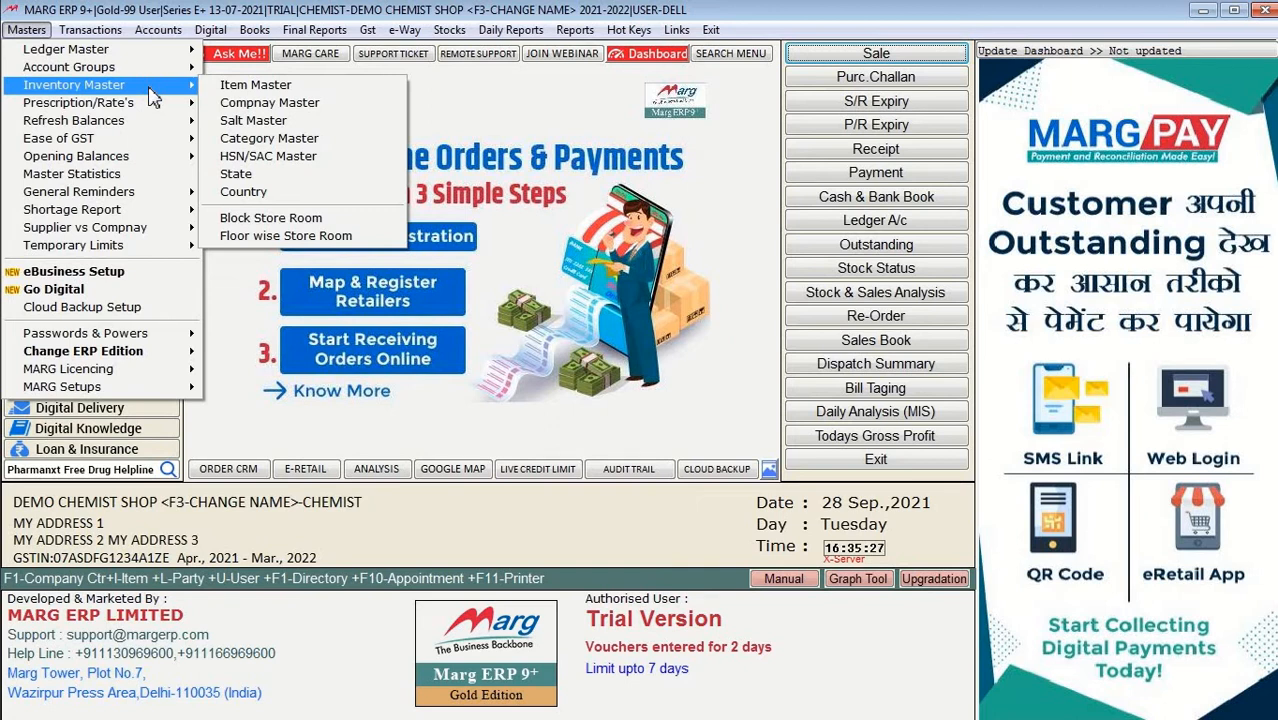
Step: Open Item Master, browse the items from General Item down to ACIGON, then close the list
{"action": "left_click", "coordinate": [245, 88]}
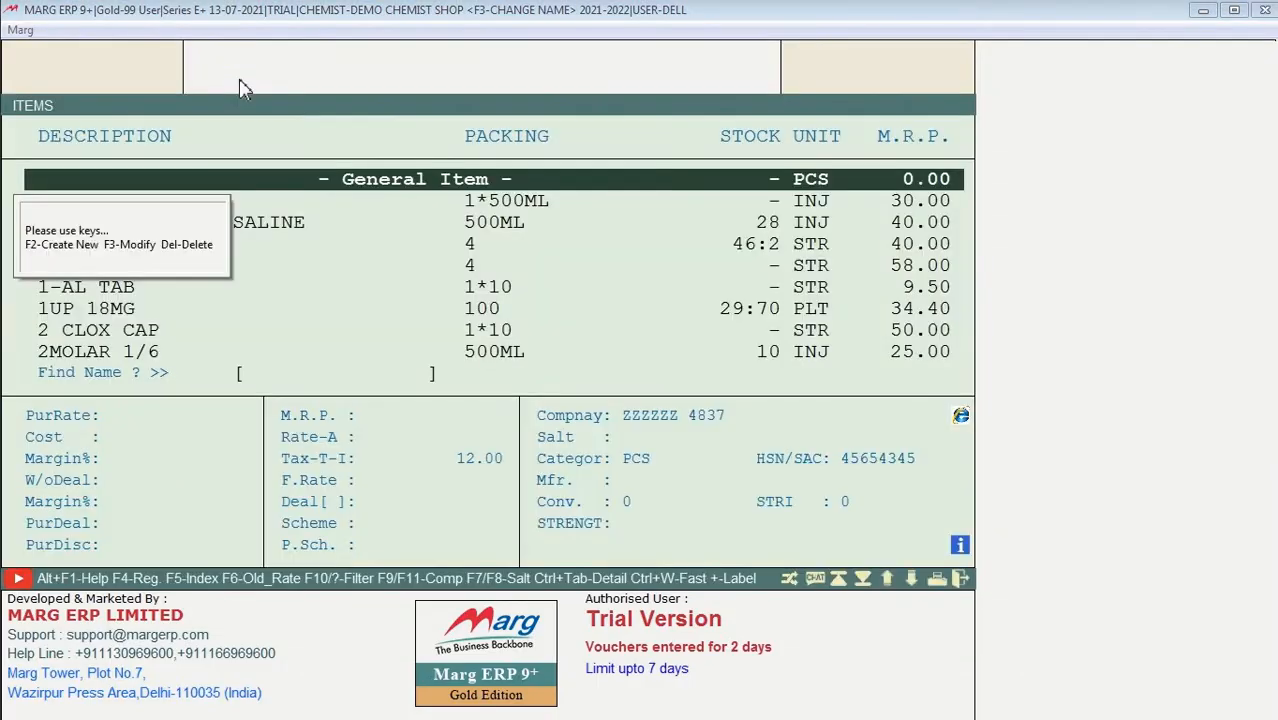
{"action": "key", "text": "Down"}
{"action": "key", "text": "Down"}
{"action": "key", "text": "Down"}
{"action": "key", "text": "Down"}
{"action": "key", "text": "Down"}
{"action": "key", "text": "Down"}
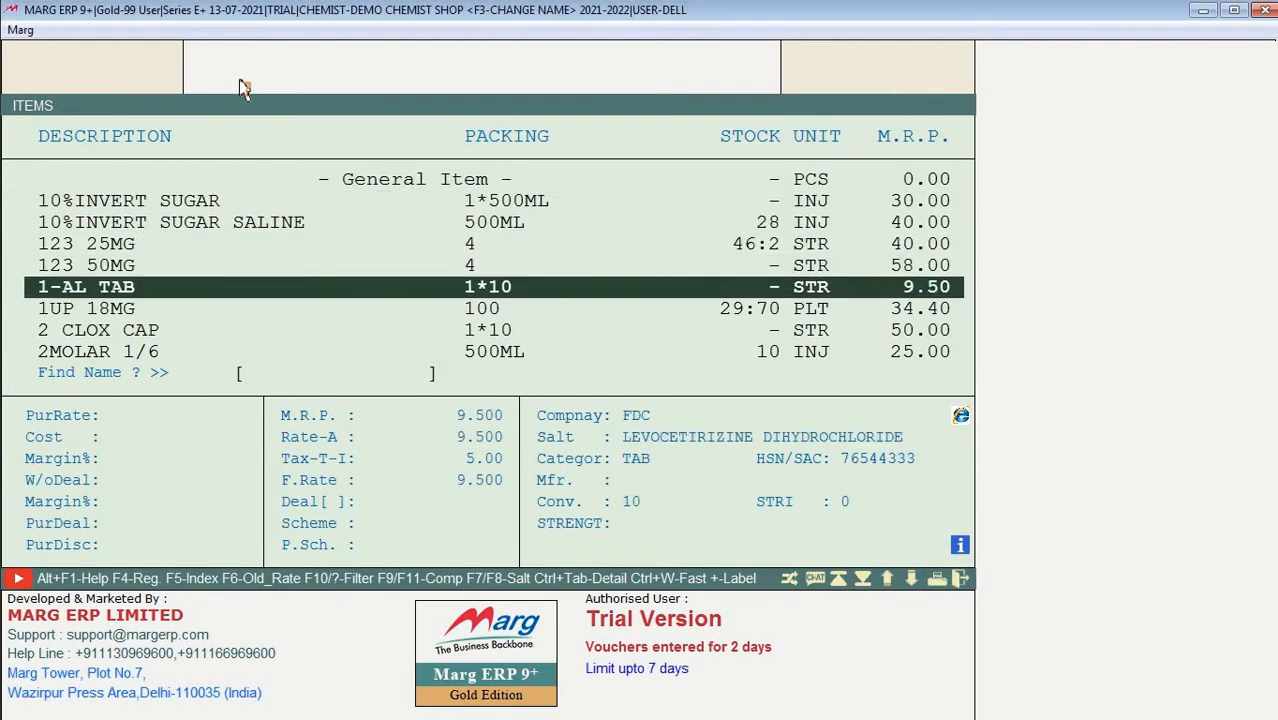
{"action": "key", "text": "Down"}
{"action": "key", "text": "Down"}
{"action": "key", "text": "Down"}
{"action": "key", "text": "Down"}
{"action": "key", "text": "Down"}
{"action": "key", "text": "Down"}
{"action": "key", "text": "Down"}
{"action": "key", "text": "Down"}
{"action": "key", "text": "Down"}
{"action": "key", "text": "Down"}
{"action": "key", "text": "Down"}
{"action": "key", "text": "Down"}
{"action": "key", "text": "Down"}
{"action": "key", "text": "Down"}
{"action": "key", "text": "Down"}
{"action": "key", "text": "Down"}
{"action": "key", "text": "Down"}
{"action": "key", "text": "Down"}
{"action": "key", "text": "Down"}
{"action": "key", "text": "Down"}
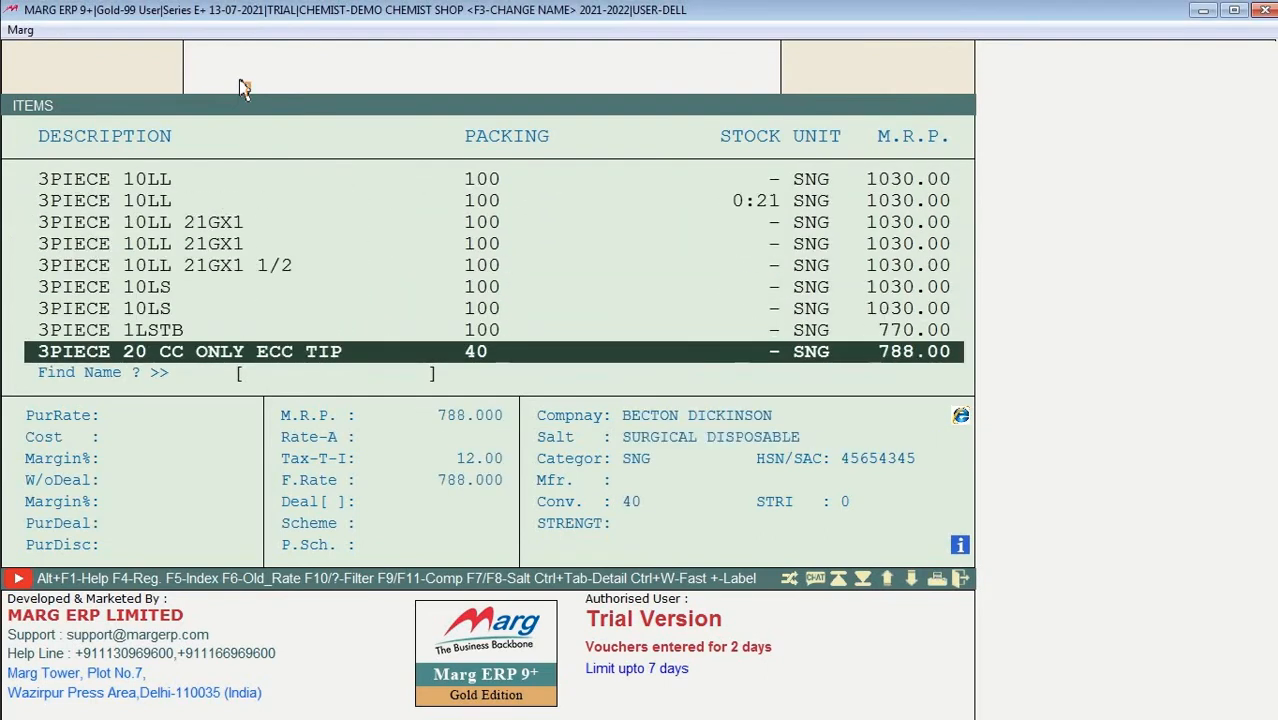
{"action": "key", "text": "Down"}
{"action": "key", "text": "Down"}
{"action": "key", "text": "Down"}
{"action": "key", "text": "Down"}
{"action": "key", "text": "Down"}
{"action": "key", "text": "Down"}
{"action": "key", "text": "Down"}
{"action": "key", "text": "Down"}
{"action": "key", "text": "Down"}
{"action": "key", "text": "Down"}
{"action": "key", "text": "Down"}
{"action": "key", "text": "Down"}
{"action": "key", "text": "Down"}
{"action": "key", "text": "Down"}
{"action": "key", "text": "Down"}
{"action": "key", "text": "Down"}
{"action": "key", "text": "Down"}
{"action": "key", "text": "Down"}
{"action": "key", "text": "Down"}
{"action": "key", "text": "Down"}
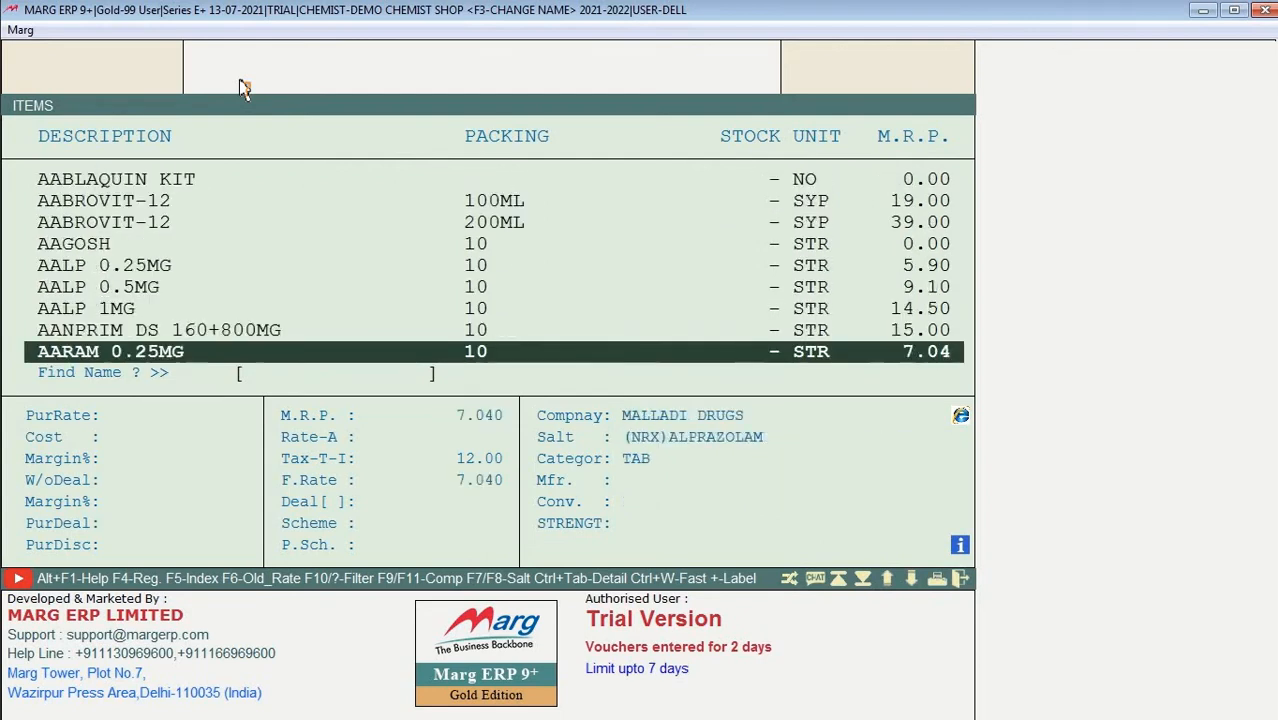
{"action": "key", "text": "Down"}
{"action": "key", "text": "Down"}
{"action": "key", "text": "Down"}
{"action": "key", "text": "Down"}
{"action": "key", "text": "Down"}
{"action": "key", "text": "Down"}
{"action": "key", "text": "Down"}
{"action": "key", "text": "Down"}
{"action": "key", "text": "Down"}
{"action": "key", "text": "Down"}
{"action": "key", "text": "Down"}
{"action": "key", "text": "Down"}
{"action": "key", "text": "Down"}
{"action": "key", "text": "Down"}
{"action": "key", "text": "Down"}
{"action": "key", "text": "Down"}
{"action": "key", "text": "Down"}
{"action": "key", "text": "Down"}
{"action": "key", "text": "Down"}
{"action": "key", "text": "Down"}
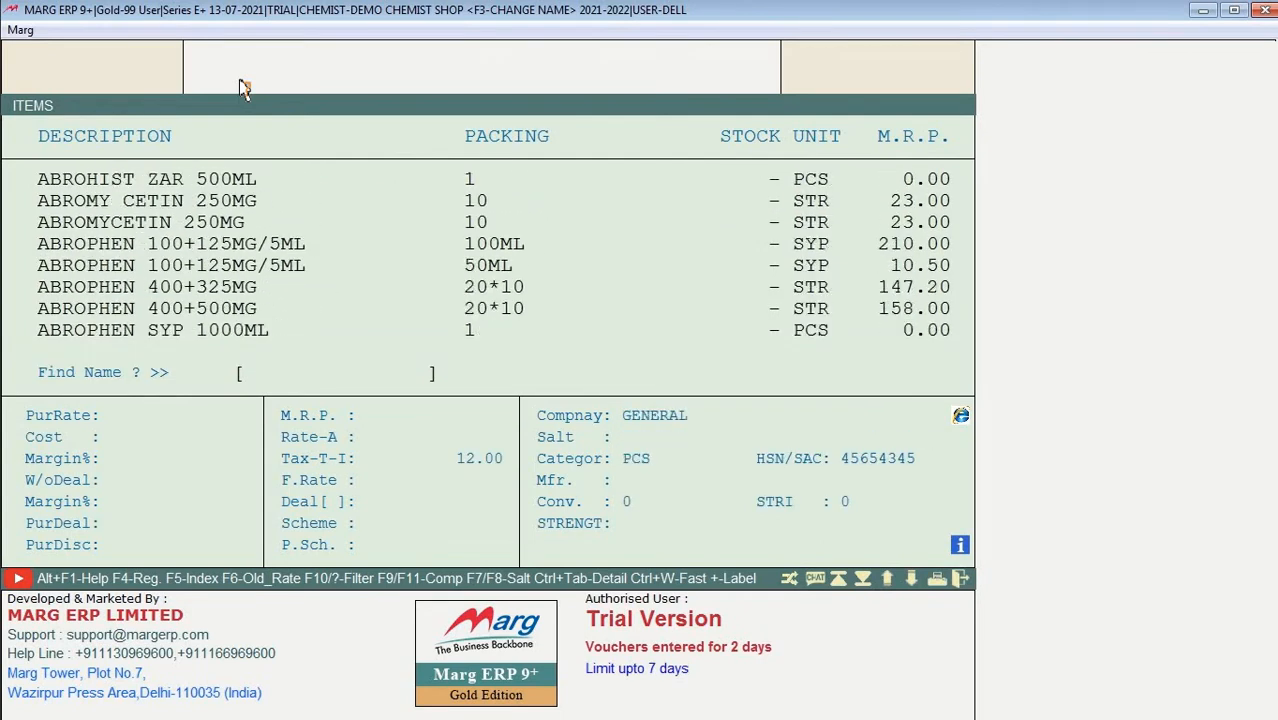
{"action": "key", "text": "Down"}
{"action": "key", "text": "Down"}
{"action": "key", "text": "Down"}
{"action": "key", "text": "Down"}
{"action": "key", "text": "Down"}
{"action": "key", "text": "Down"}
{"action": "key", "text": "Down"}
{"action": "key", "text": "Down"}
{"action": "key", "text": "Down"}
{"action": "key", "text": "Down"}
{"action": "key", "text": "Down"}
{"action": "key", "text": "Down"}
{"action": "key", "text": "Down"}
{"action": "key", "text": "Down"}
{"action": "key", "text": "Down"}
{"action": "key", "text": "Down"}
{"action": "key", "text": "Down"}
{"action": "key", "text": "Down"}
{"action": "key", "text": "Down"}
{"action": "key", "text": "Down"}
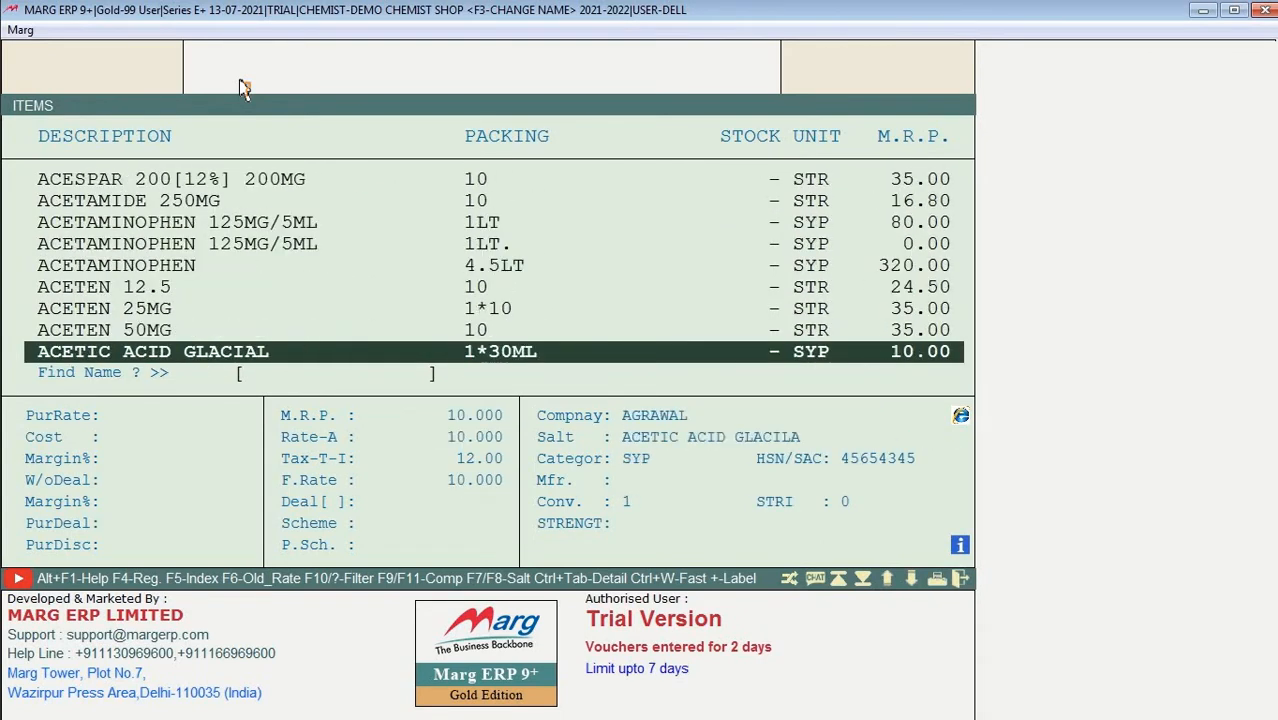
{"action": "key", "text": "Down"}
{"action": "key", "text": "Down"}
{"action": "key", "text": "Down"}
{"action": "key", "text": "Down"}
{"action": "key", "text": "Down"}
{"action": "key", "text": "Down"}
{"action": "key", "text": "Down"}
{"action": "key", "text": "Down"}
{"action": "key", "text": "Down"}
{"action": "key", "text": "Down"}
{"action": "key", "text": "Down"}
{"action": "key", "text": "Down"}
{"action": "key", "text": "Down"}
{"action": "key", "text": "Down"}
{"action": "key", "text": "Down"}
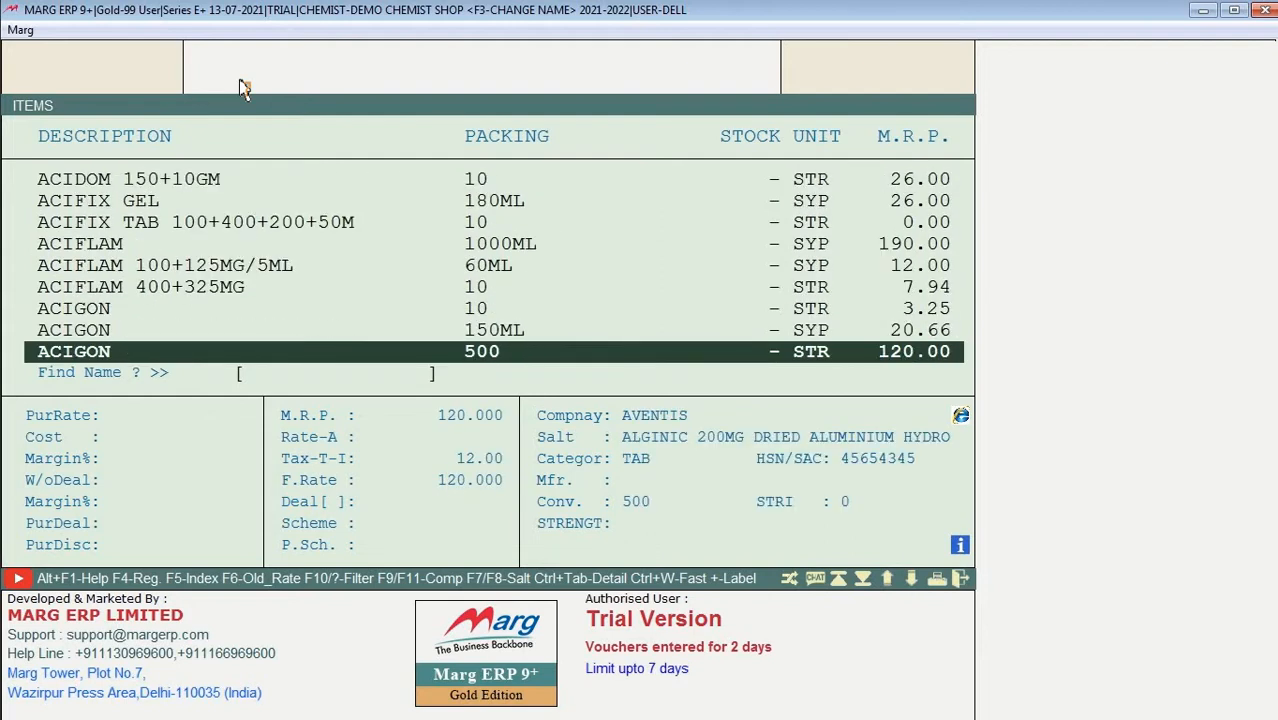
{"action": "key", "text": "Escape"}
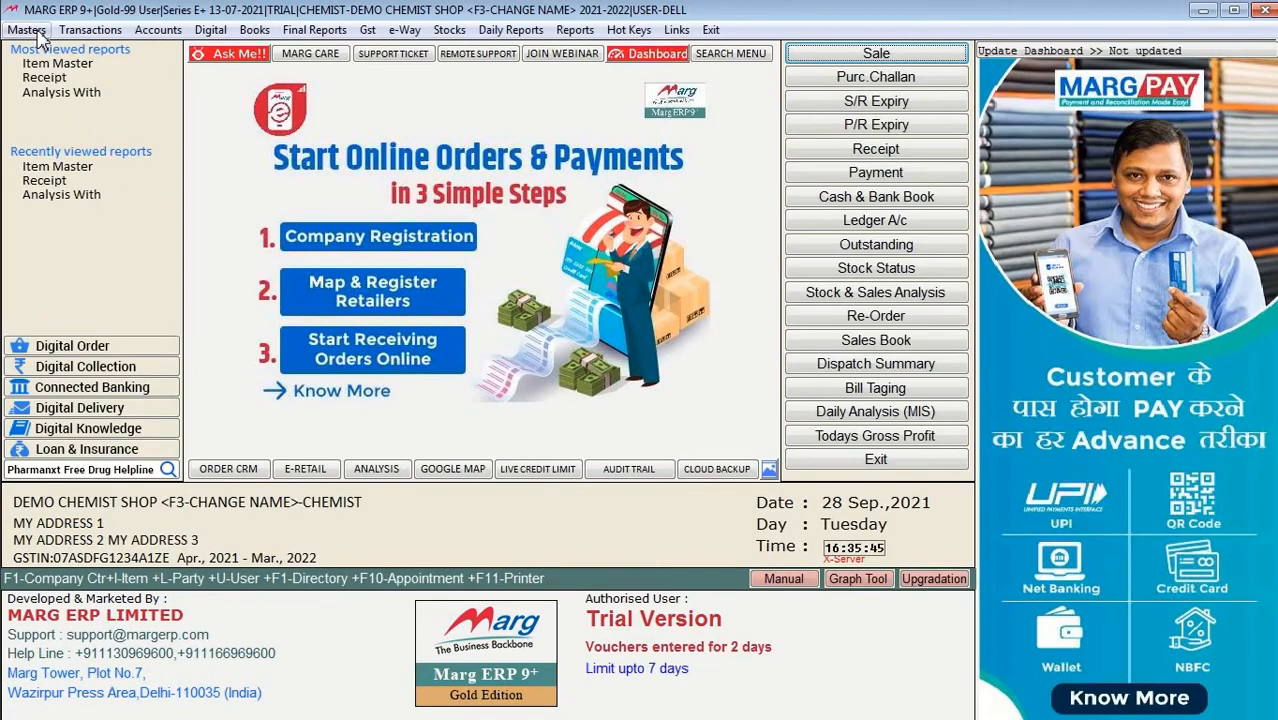
Step: Review the Masters, Transactions, Accounts, Digital and Books menus and some of their submenus
{"action": "left_click", "coordinate": [38, 37]}
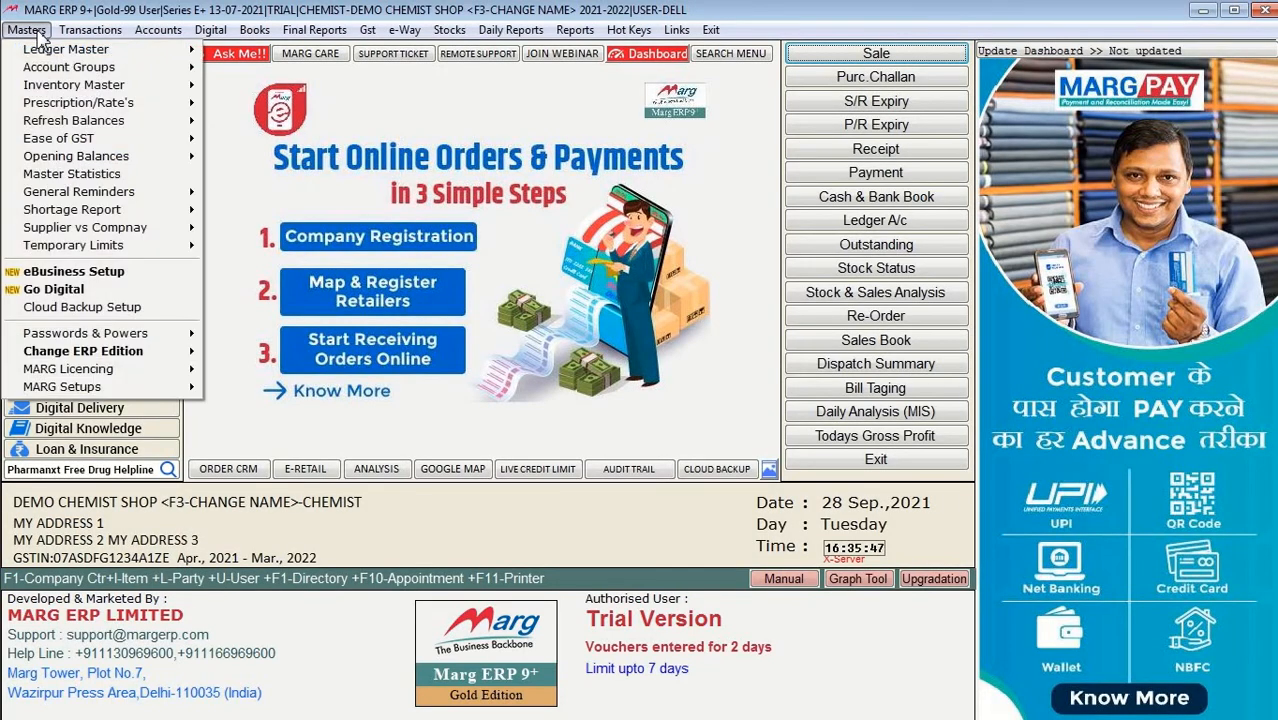
{"action": "mouse_move", "coordinate": [104, 97]}
{"action": "mouse_move", "coordinate": [97, 35]}
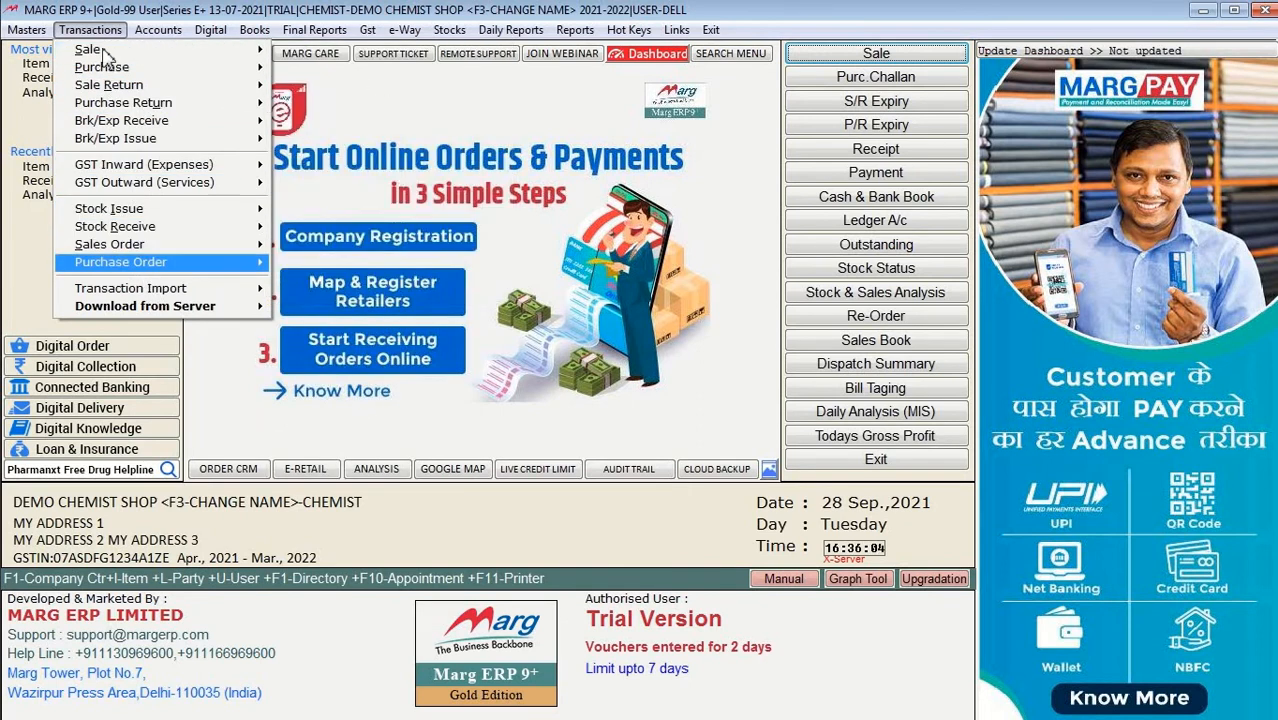
{"action": "mouse_move", "coordinate": [153, 34]}
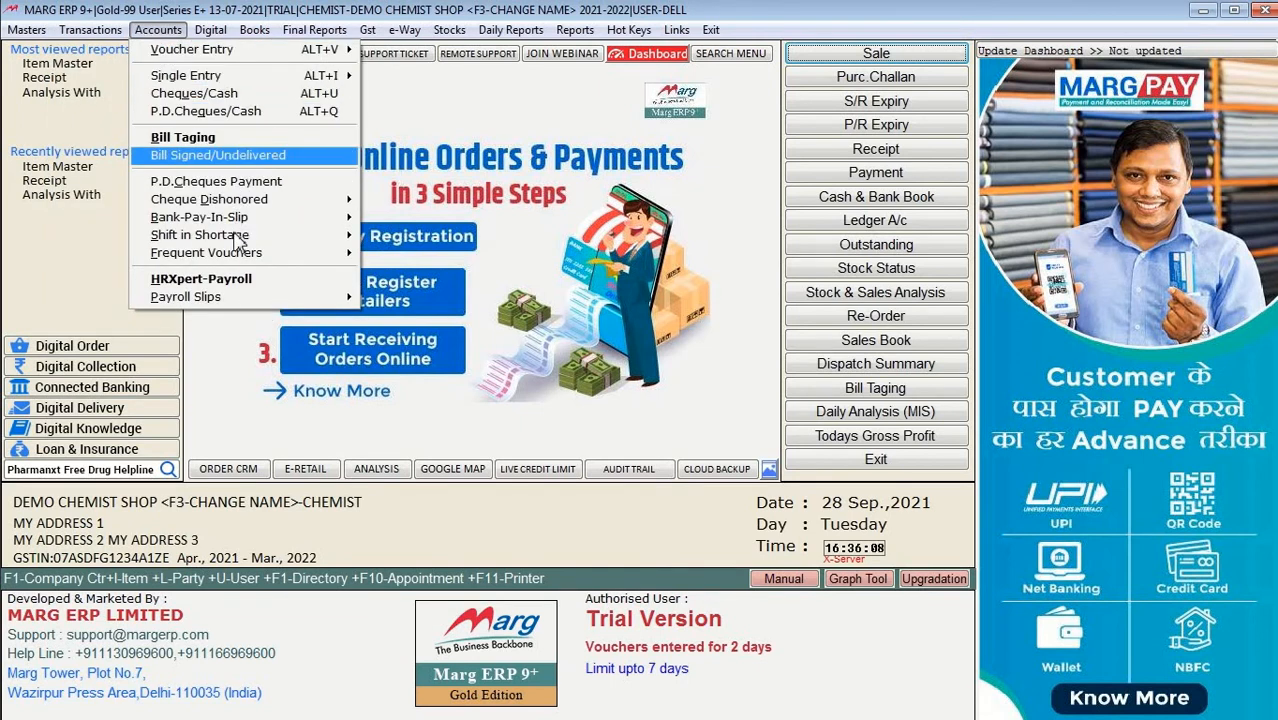
{"action": "mouse_move", "coordinate": [238, 240]}
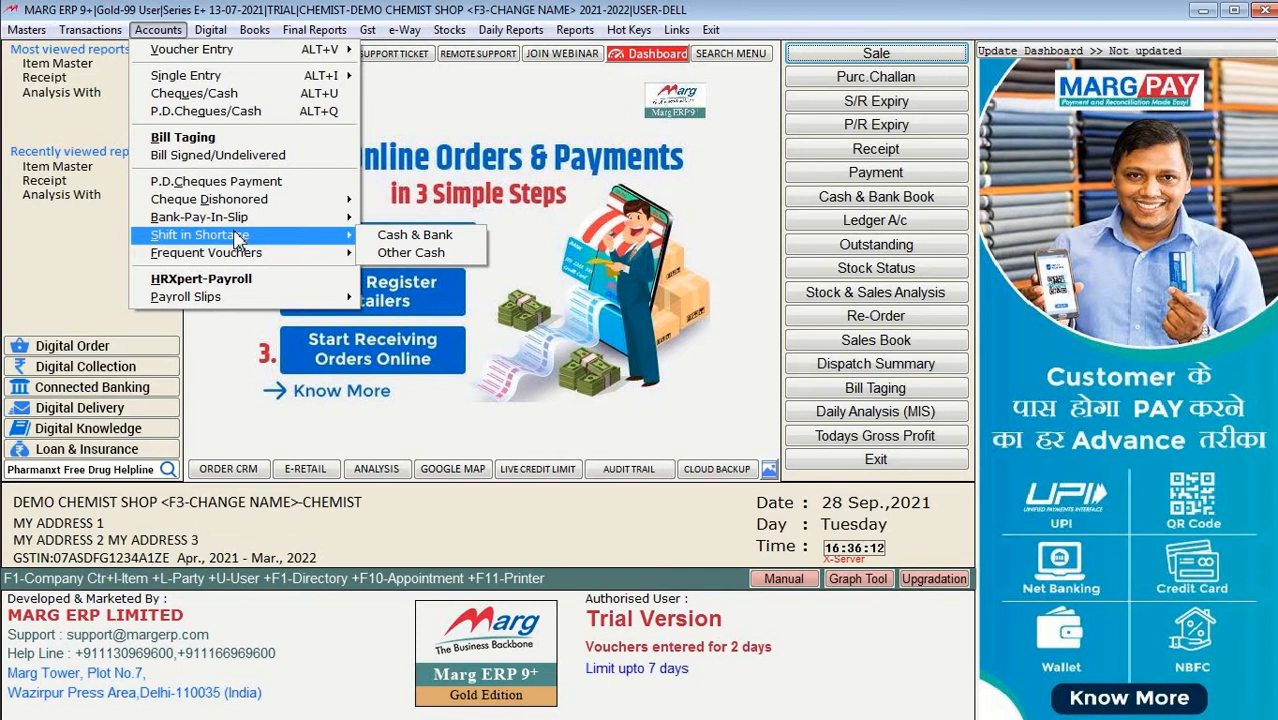
{"action": "mouse_move", "coordinate": [268, 58]}
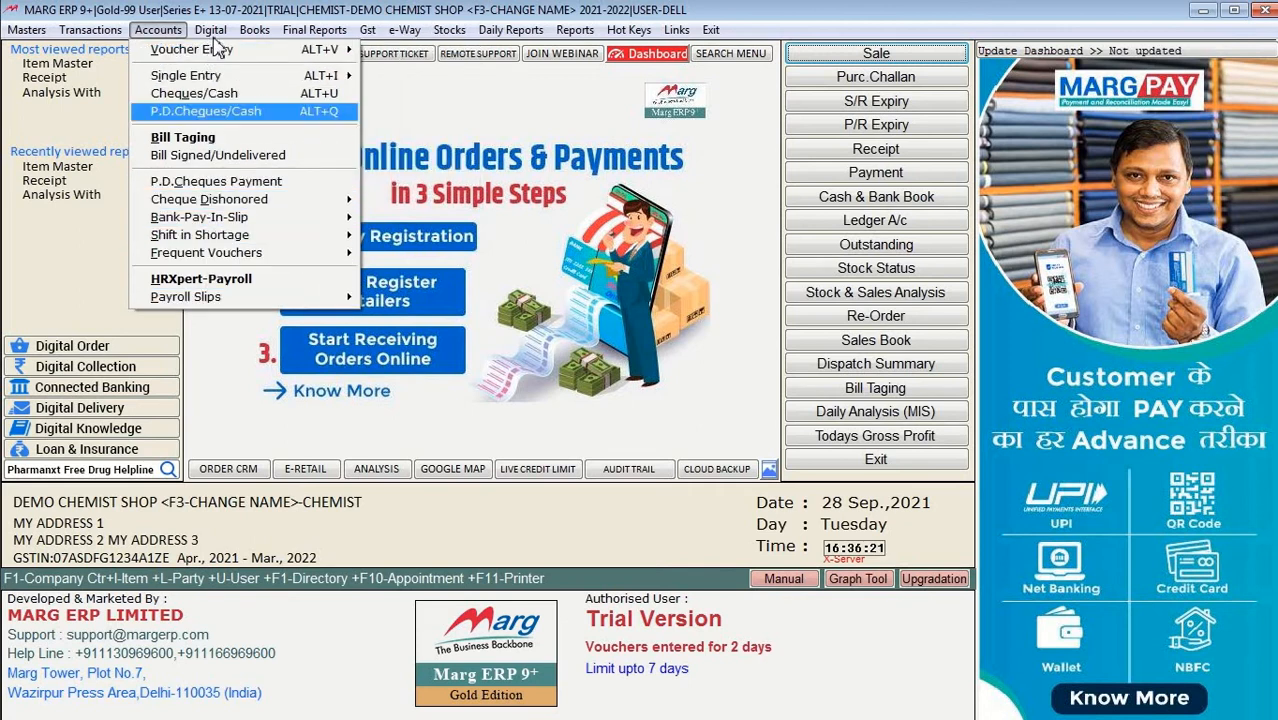
{"action": "mouse_move", "coordinate": [212, 32]}
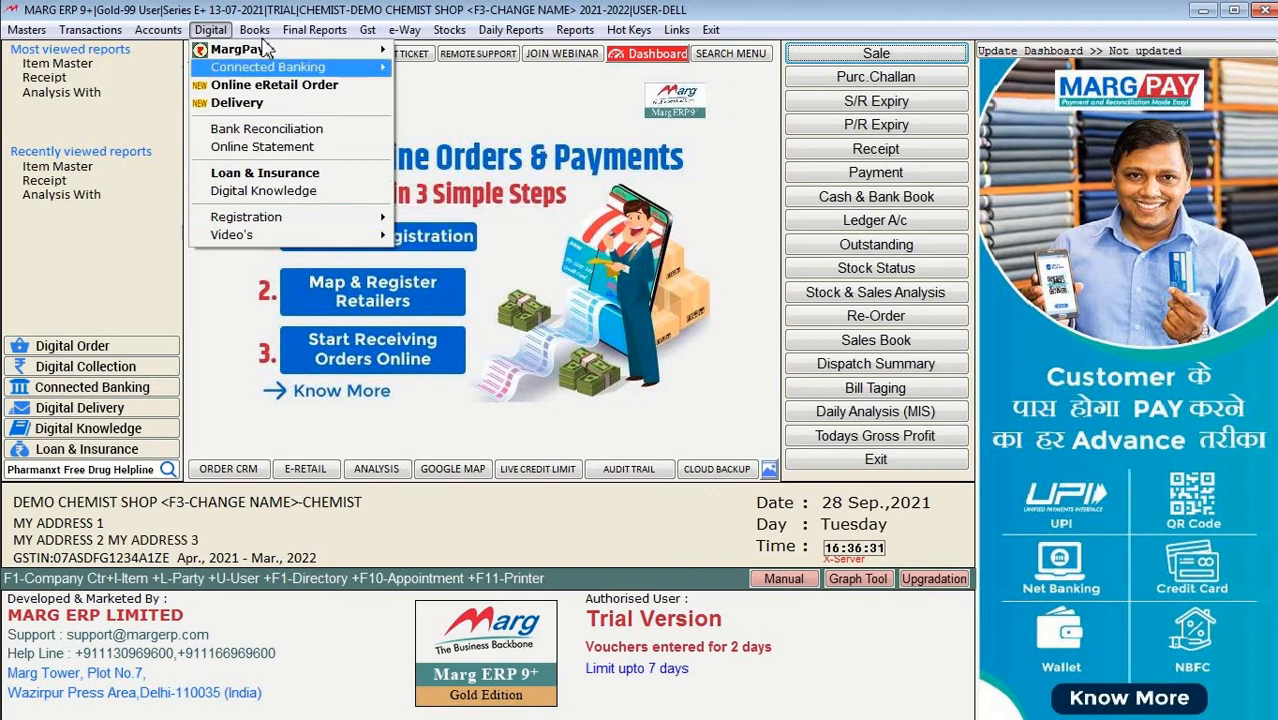
{"action": "mouse_move", "coordinate": [258, 30]}
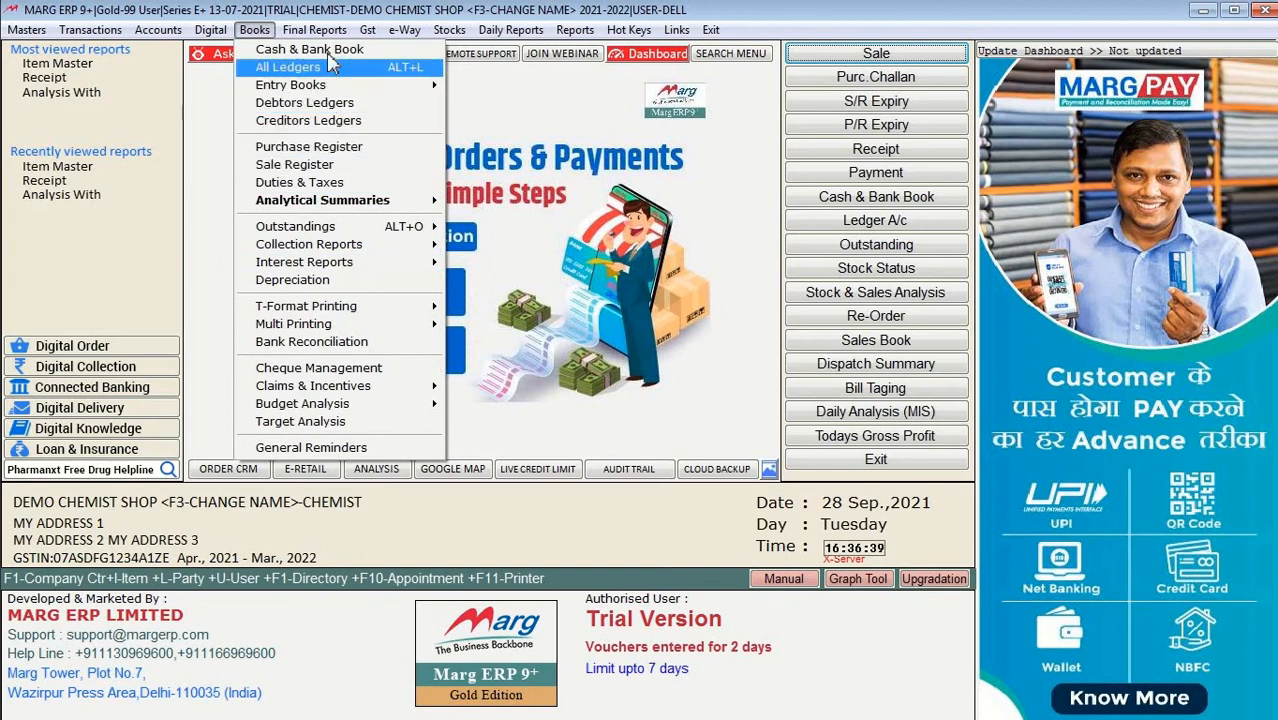
Step: Browse the Entry Books, Final Reports, GST, e-Way bill and Daily Reports menus, ending on Stocks
{"action": "mouse_move", "coordinate": [424, 86]}
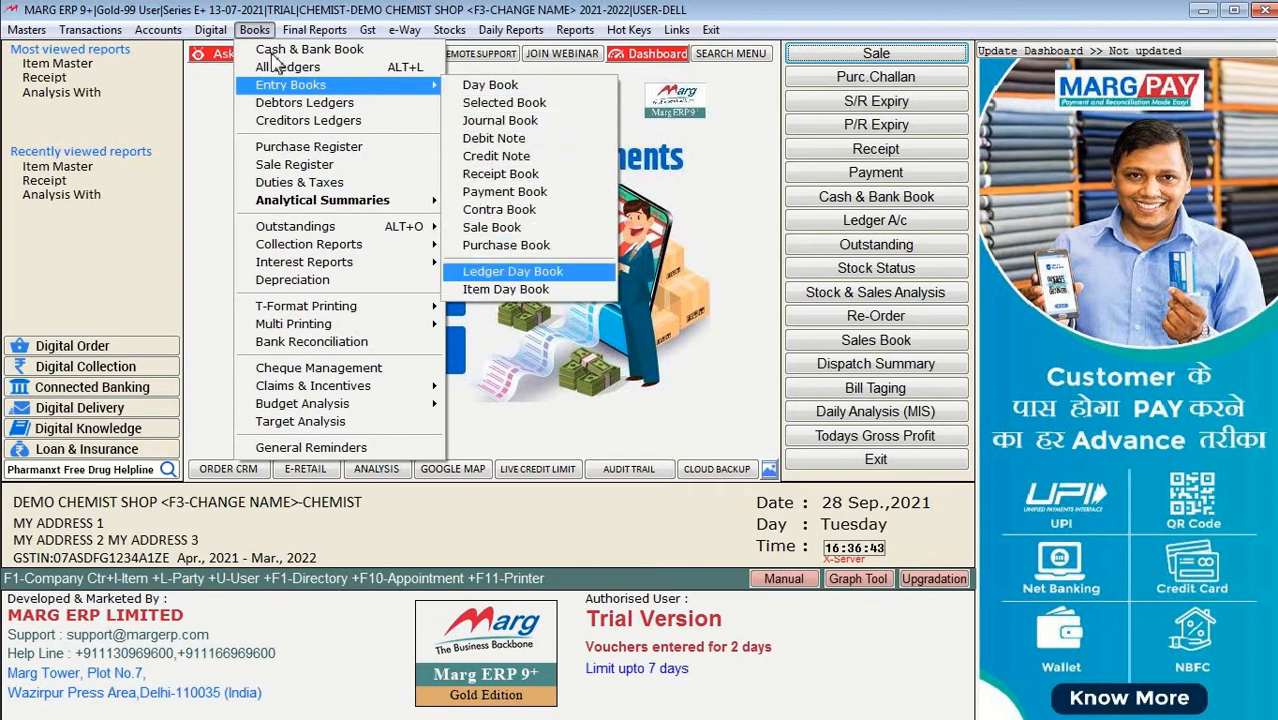
{"action": "mouse_move", "coordinate": [318, 35]}
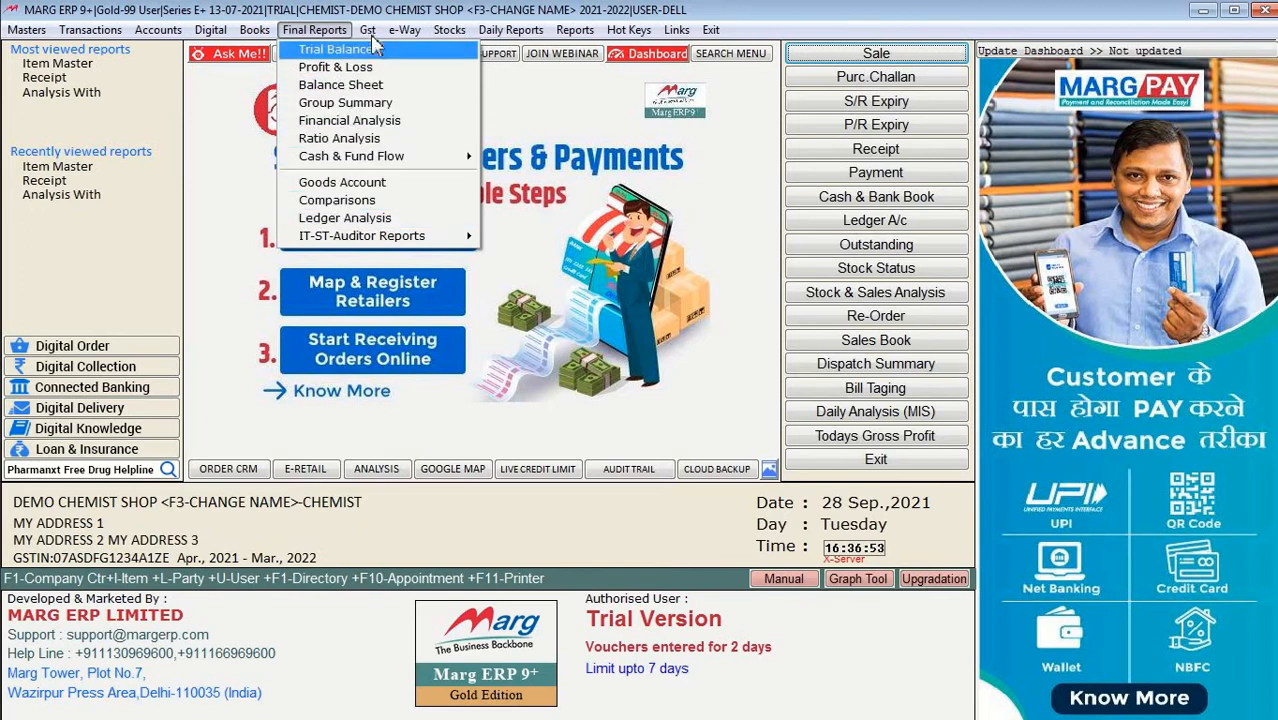
{"action": "mouse_move", "coordinate": [372, 32]}
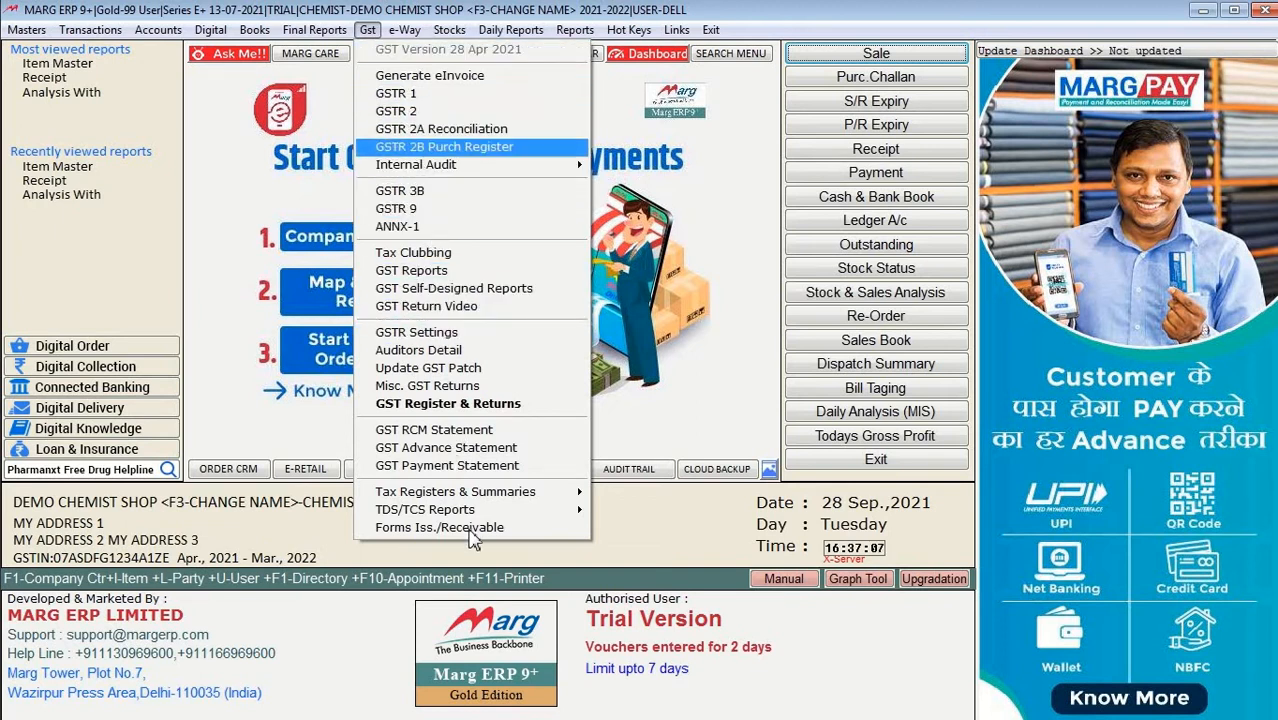
{"action": "left_click", "coordinate": [405, 30]}
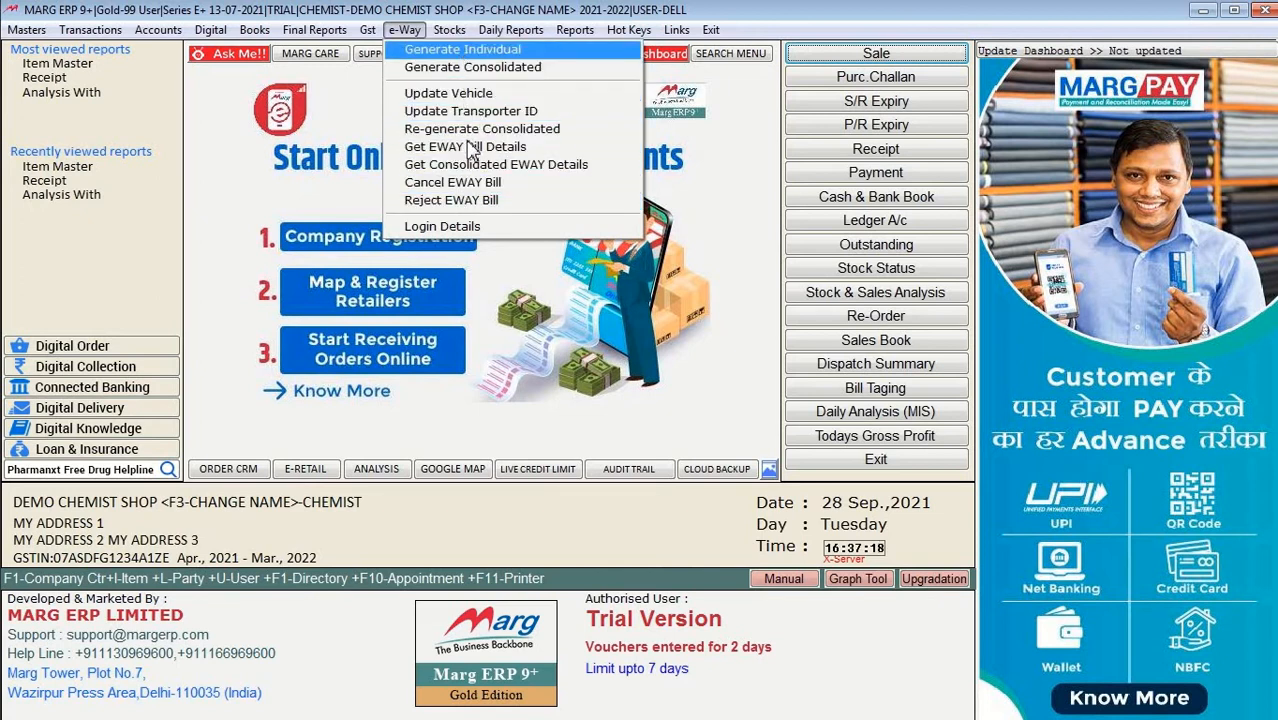
{"action": "left_click", "coordinate": [457, 30]}
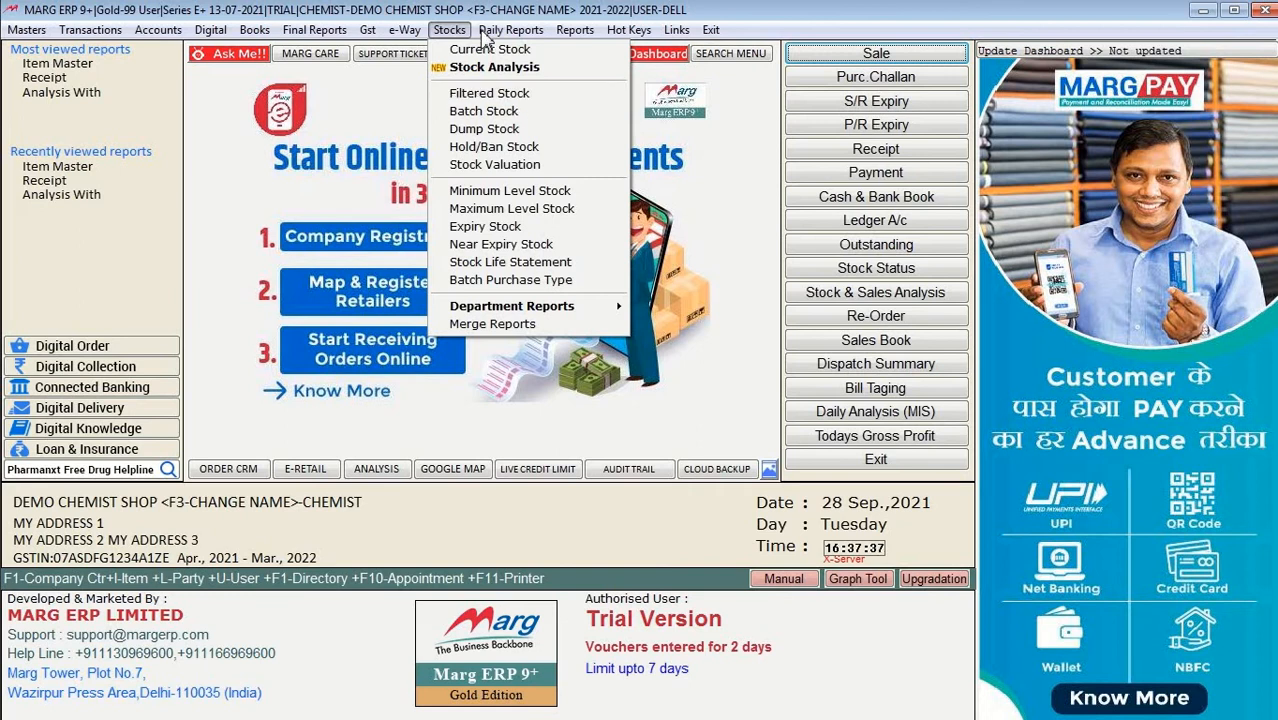
{"action": "mouse_move", "coordinate": [485, 37]}
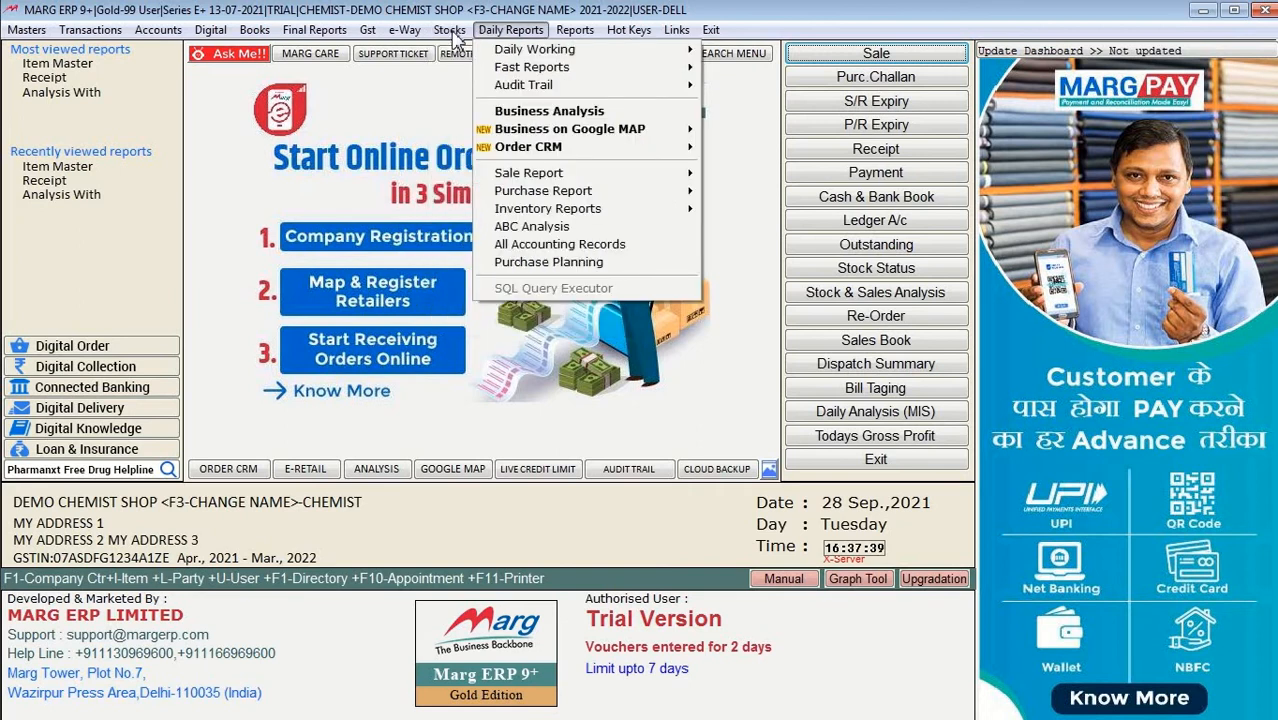
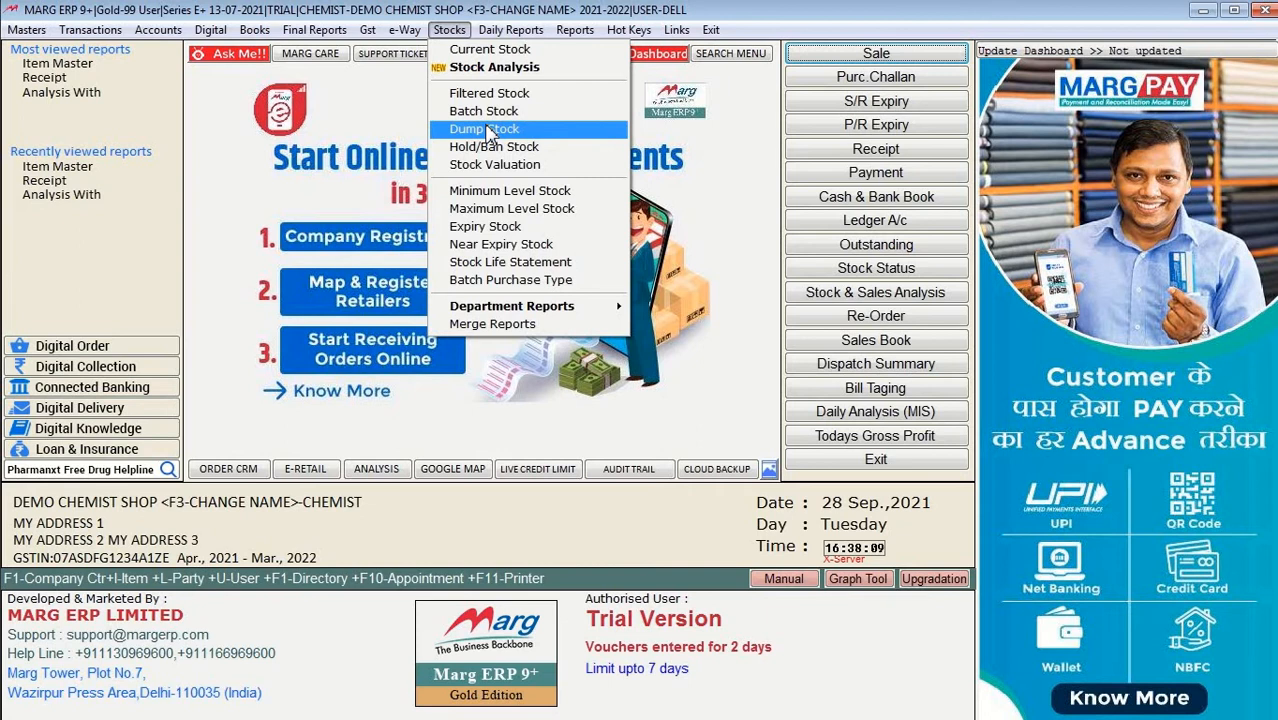
Step: Browse the Daily Reports, Reports and Hot Keys menus and open the dispatch summary report
{"action": "left_click", "coordinate": [511, 30]}
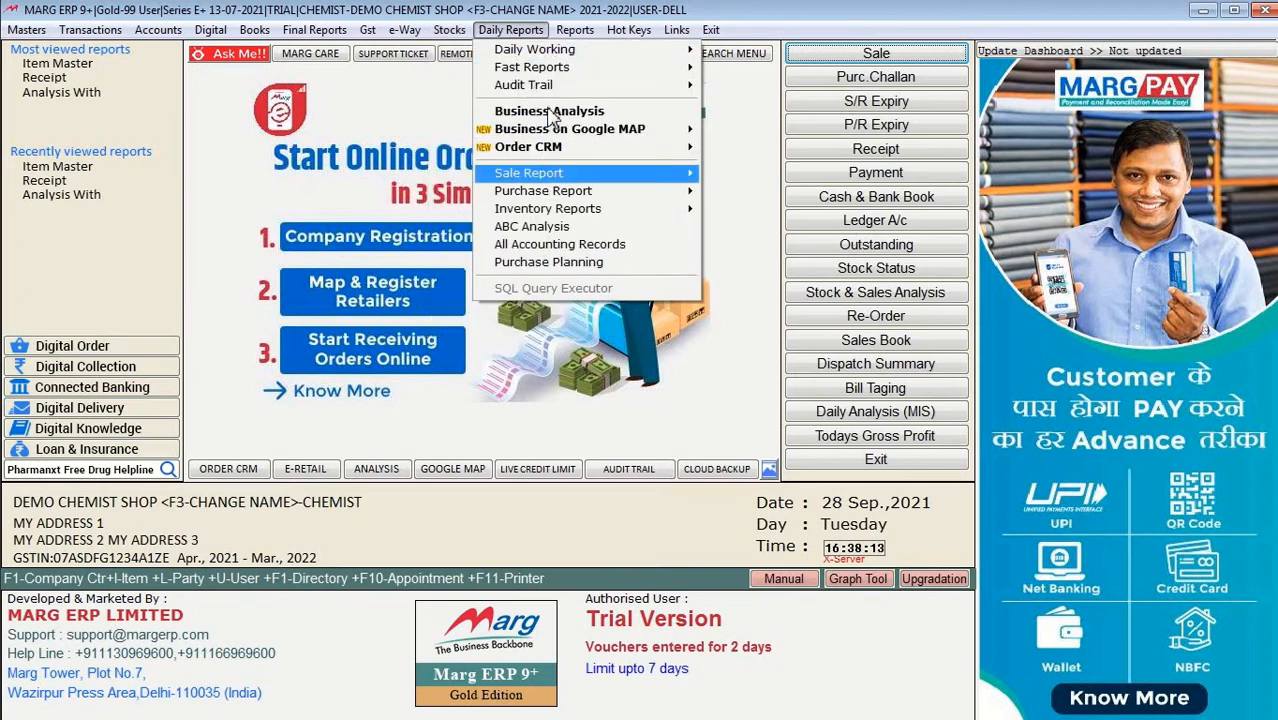
{"action": "mouse_move", "coordinate": [548, 62]}
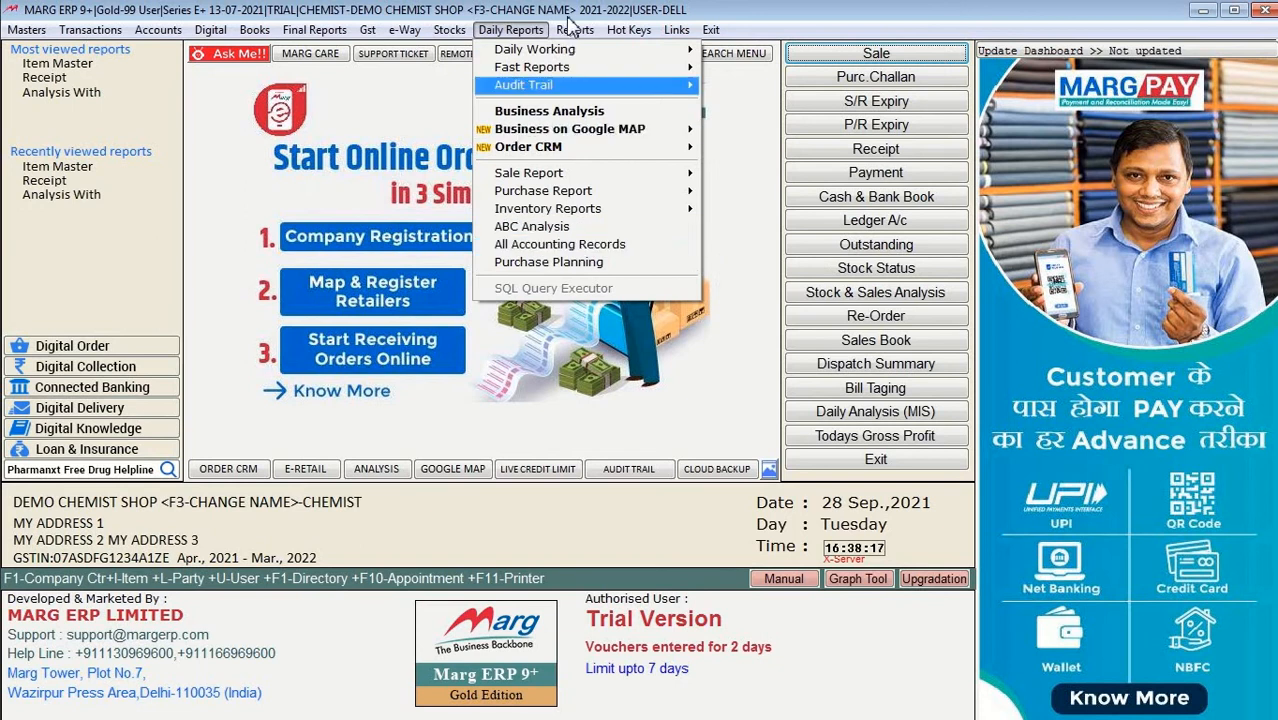
{"action": "mouse_move", "coordinate": [575, 30]}
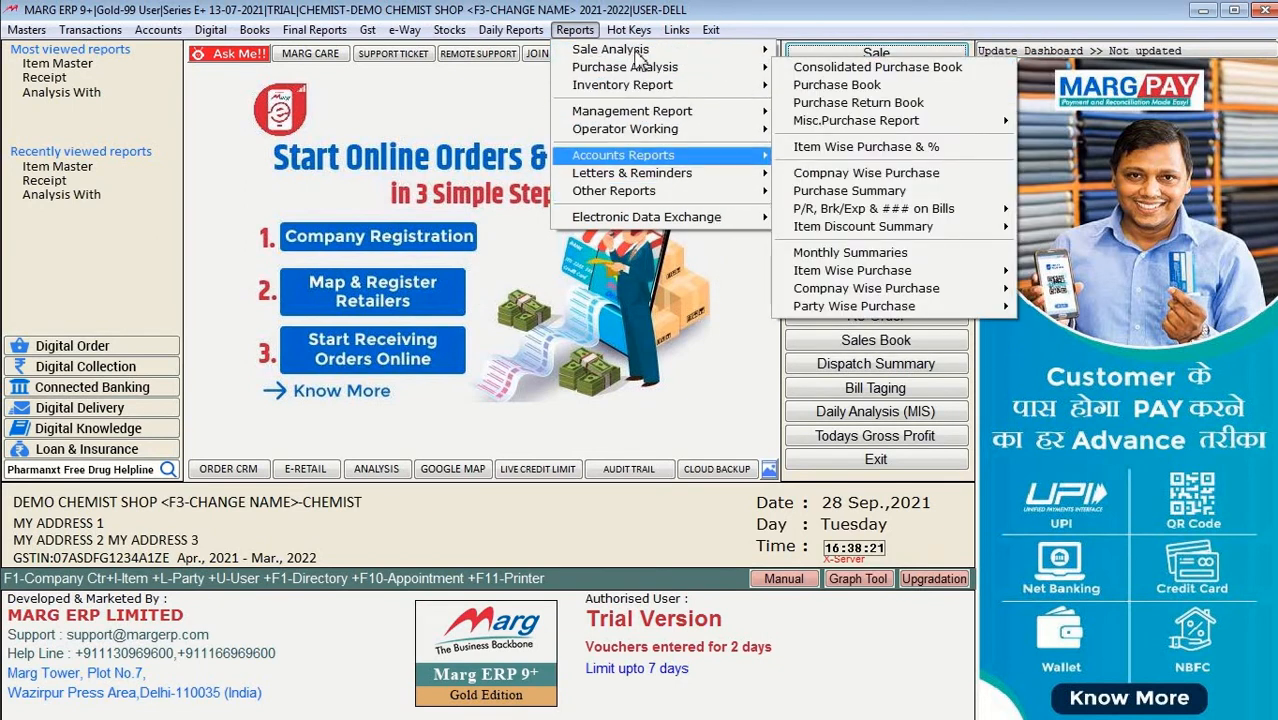
{"action": "mouse_move", "coordinate": [632, 32]}
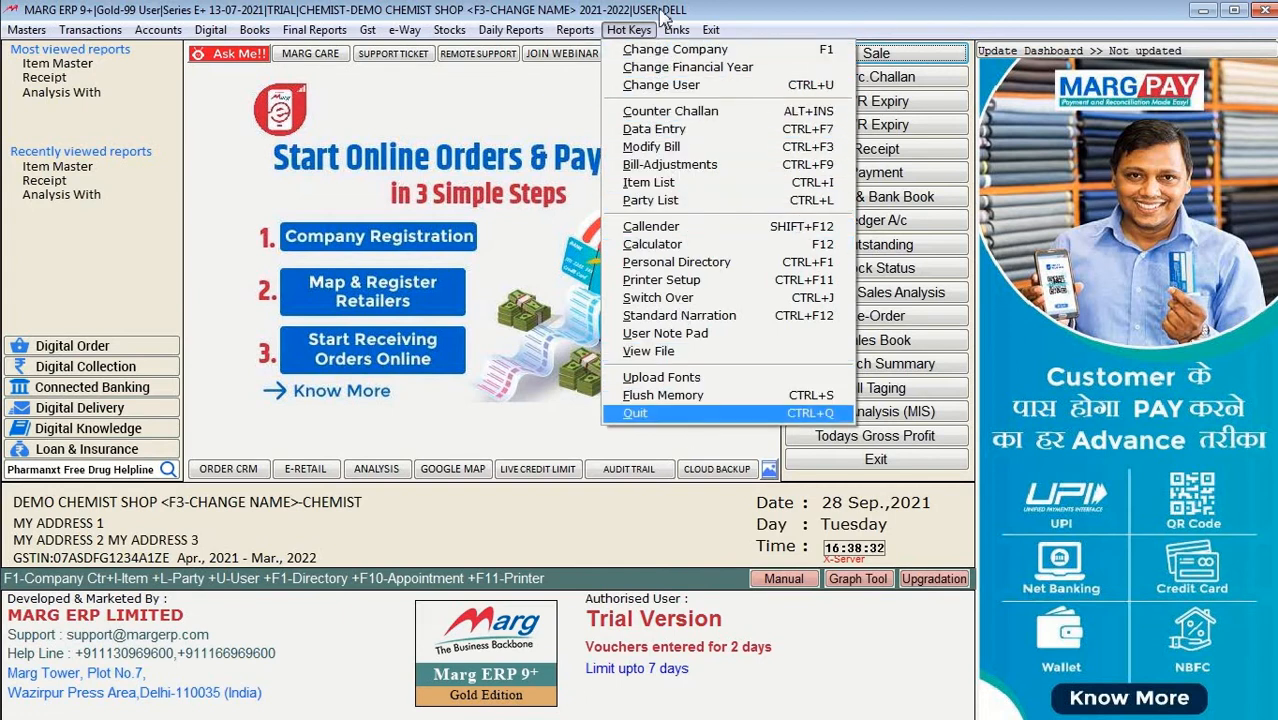
{"action": "mouse_move", "coordinate": [677, 30]}
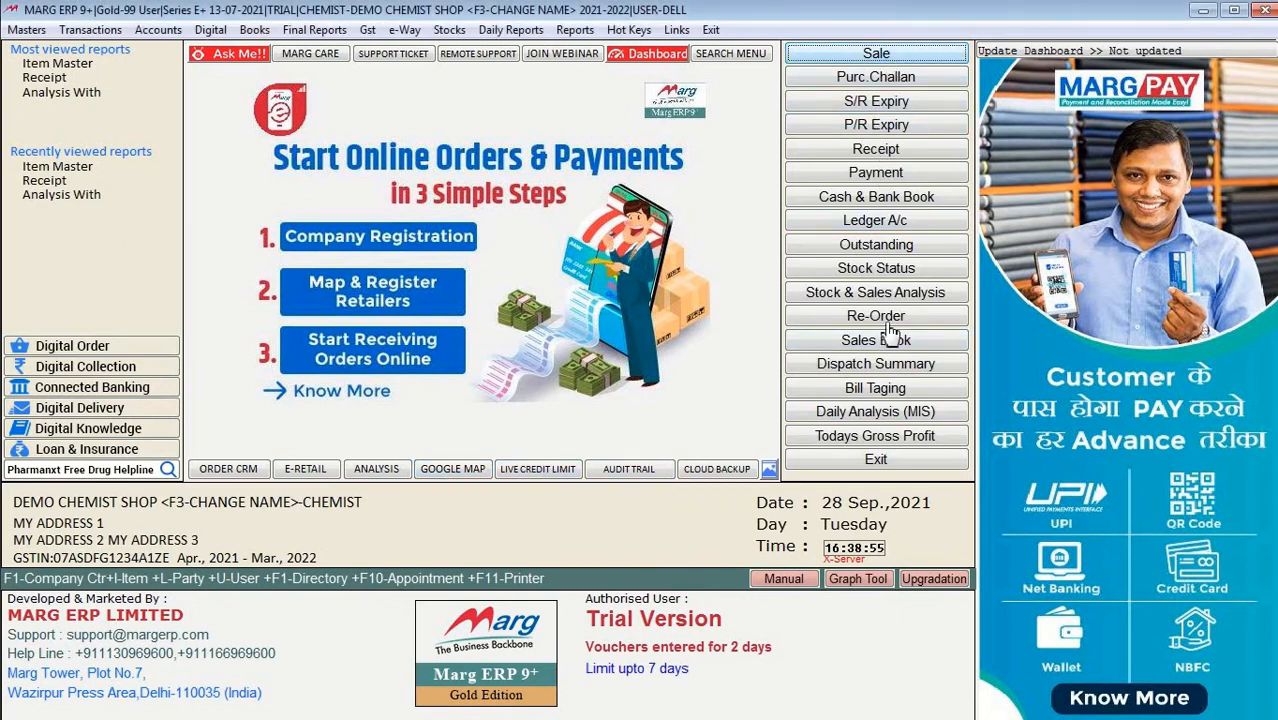
{"action": "left_click", "coordinate": [880, 366]}
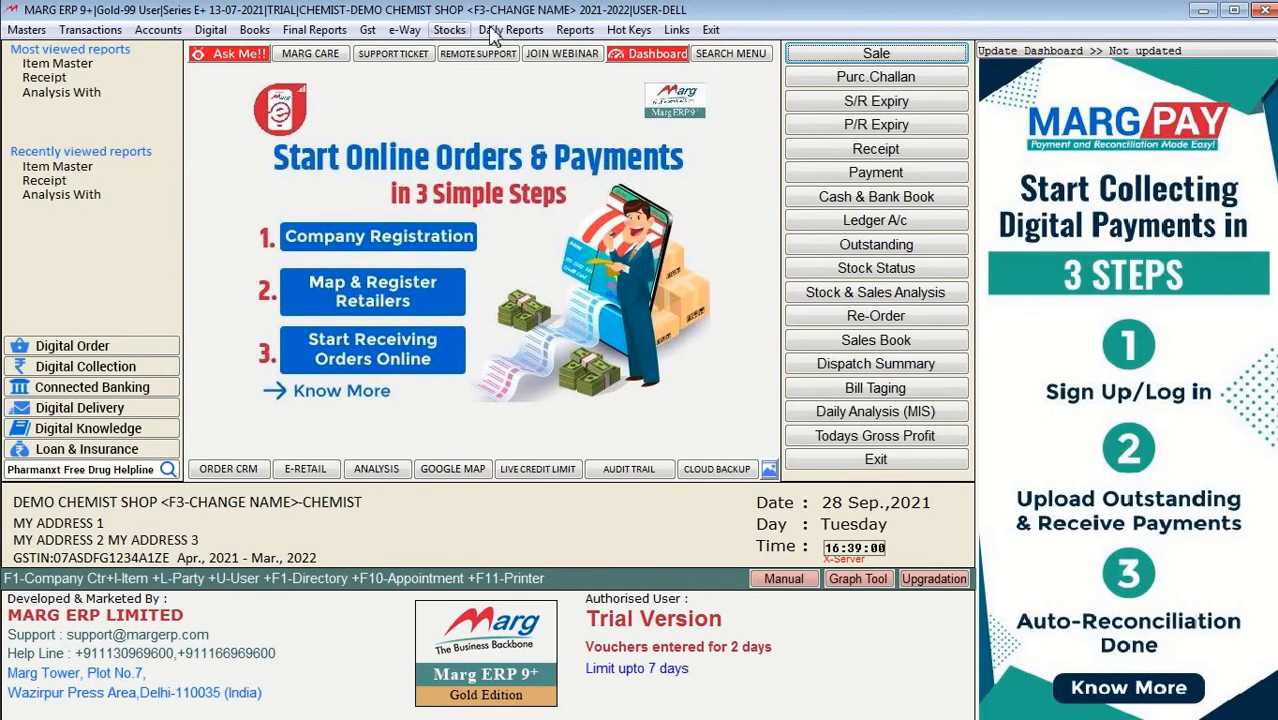
Step: Close the Daily Reports menu and bring up Masters > Inventory Master
{"action": "left_click", "coordinate": [510, 30]}
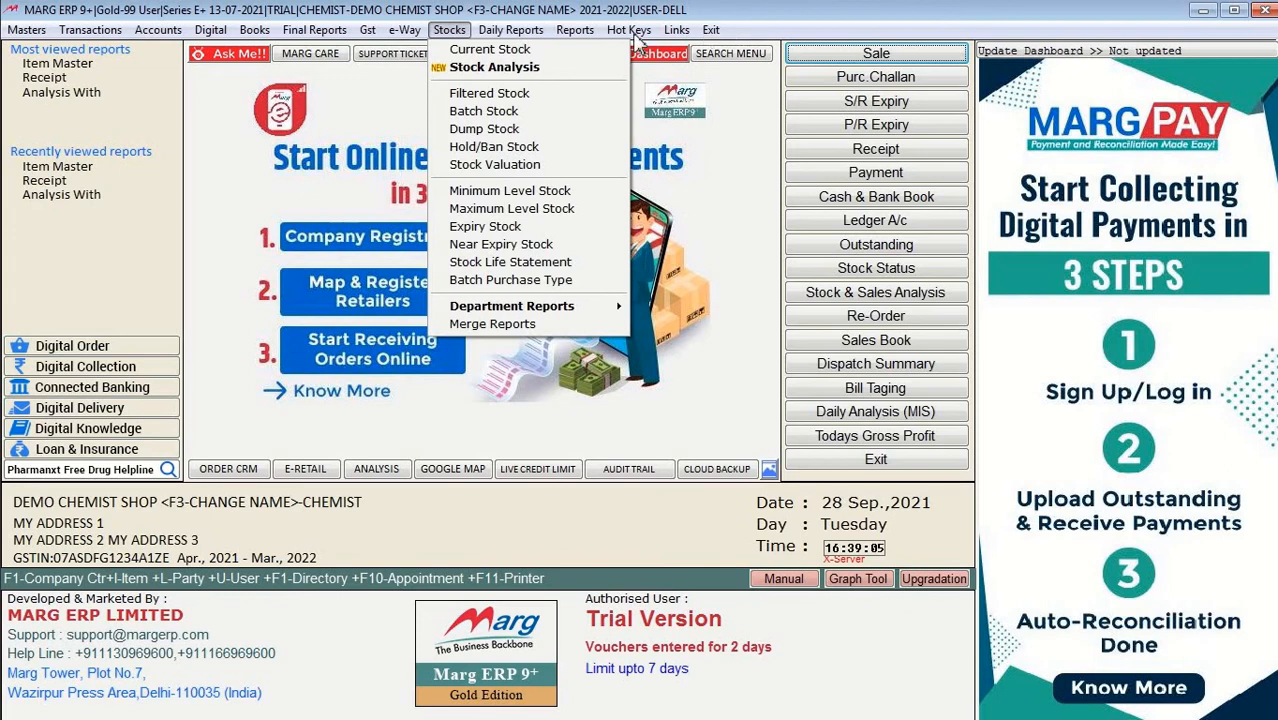
{"action": "left_click", "coordinate": [722, 12]}
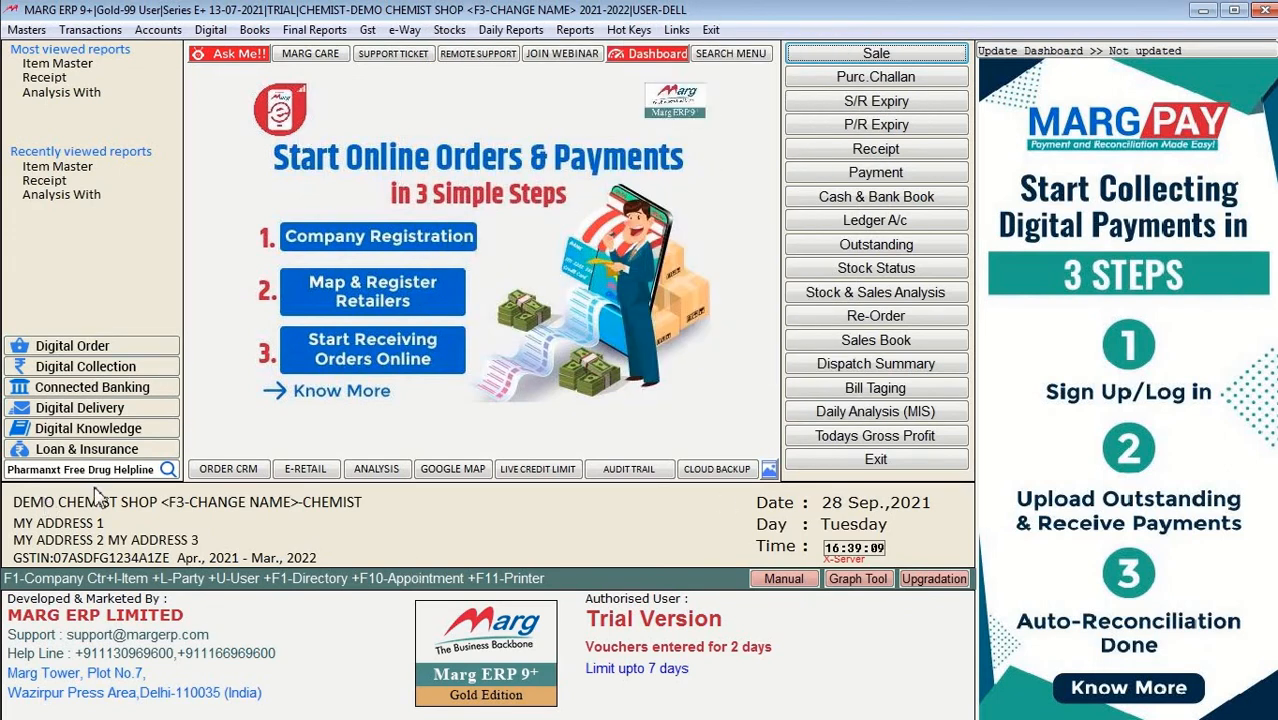
{"action": "left_click", "coordinate": [28, 31]}
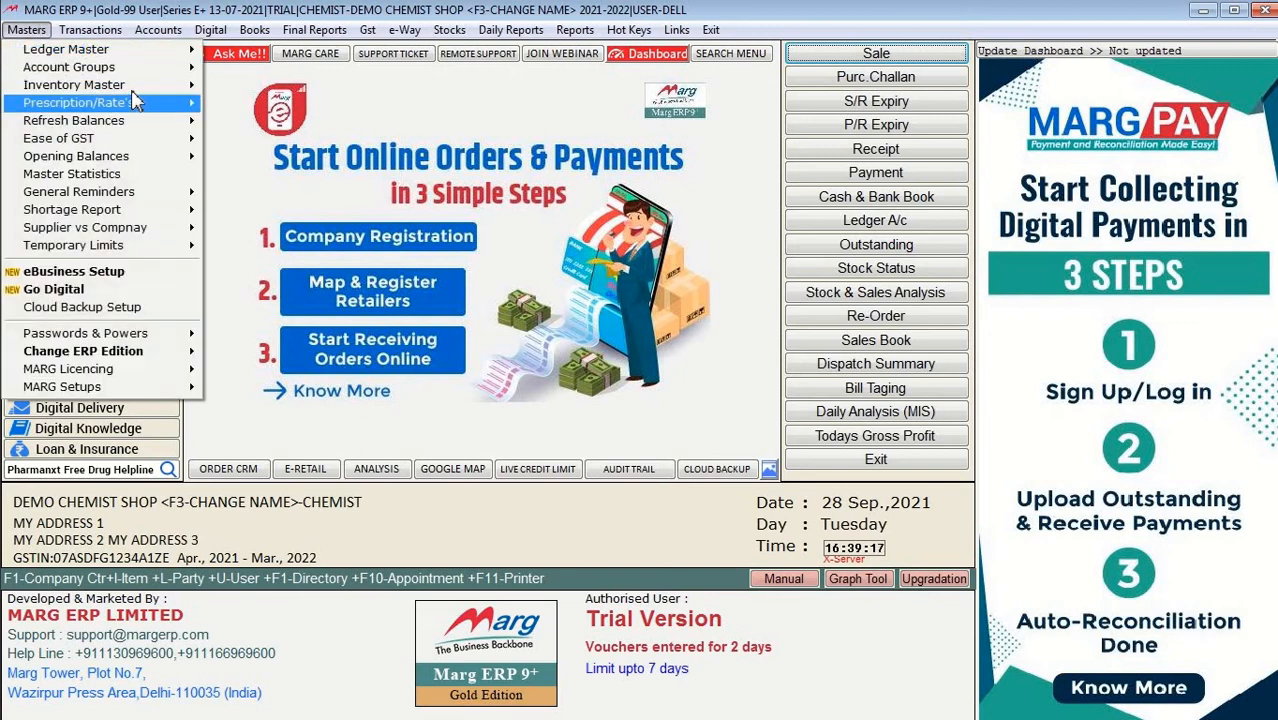
{"action": "mouse_move", "coordinate": [130, 103]}
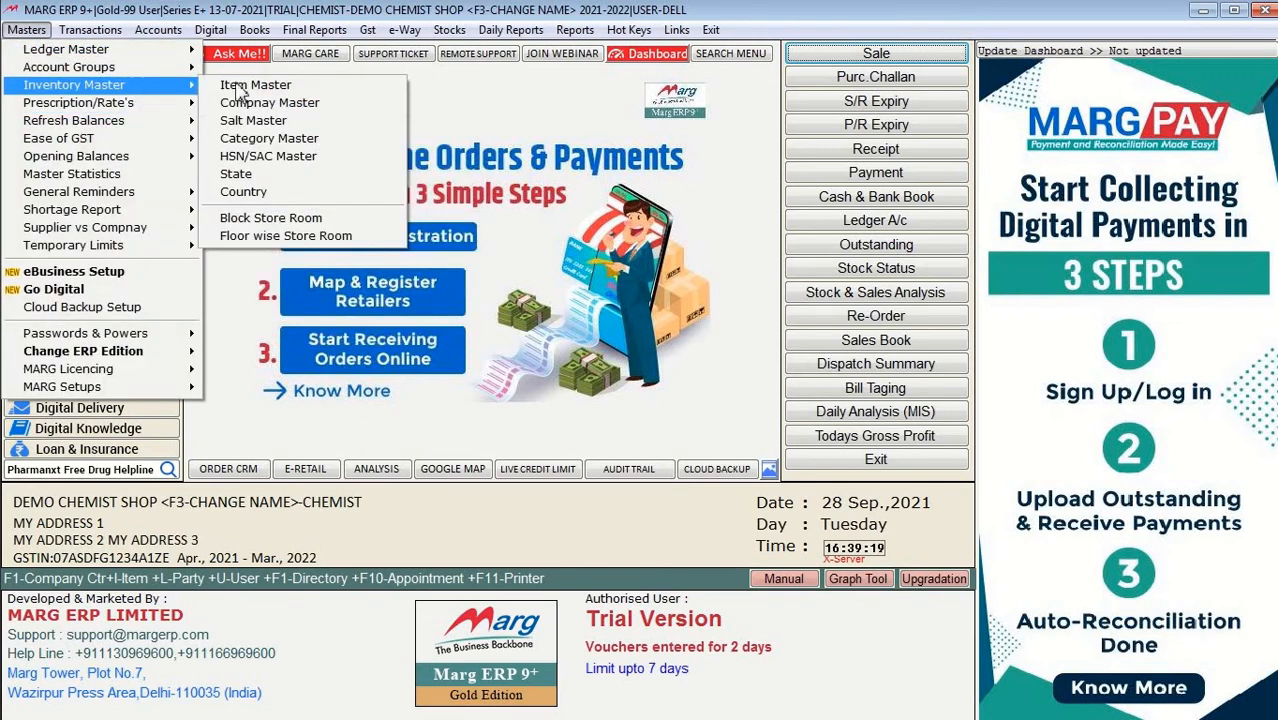
Step: Open the Item Master list, move to its end, then close and reopen it with Ctrl+I
{"action": "left_click", "coordinate": [246, 87]}
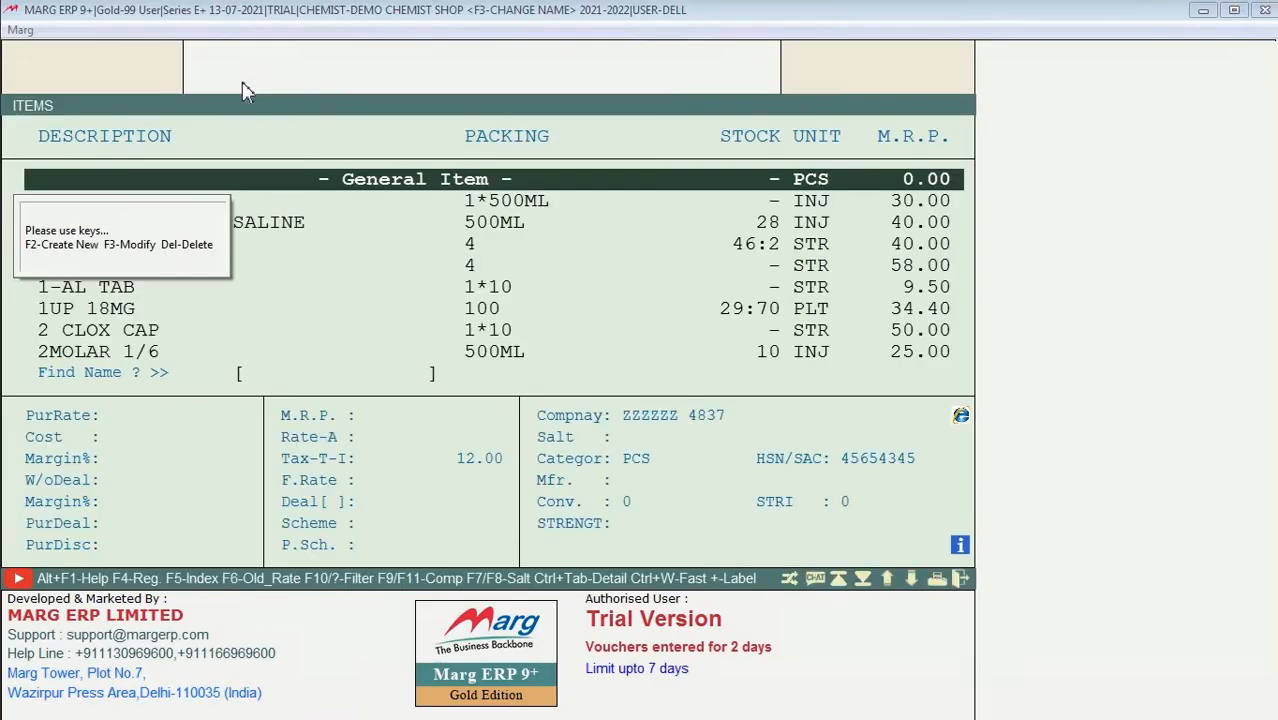
{"action": "key", "text": "Down"}
{"action": "key", "text": "Down"}
{"action": "key", "text": "Down"}
{"action": "key", "text": "Down"}
{"action": "key", "text": "Down"}
{"action": "key", "text": "Down"}
{"action": "key", "text": "Down"}
{"action": "key", "text": "Down"}
{"action": "key", "text": "Down"}
{"action": "key", "text": "Down"}
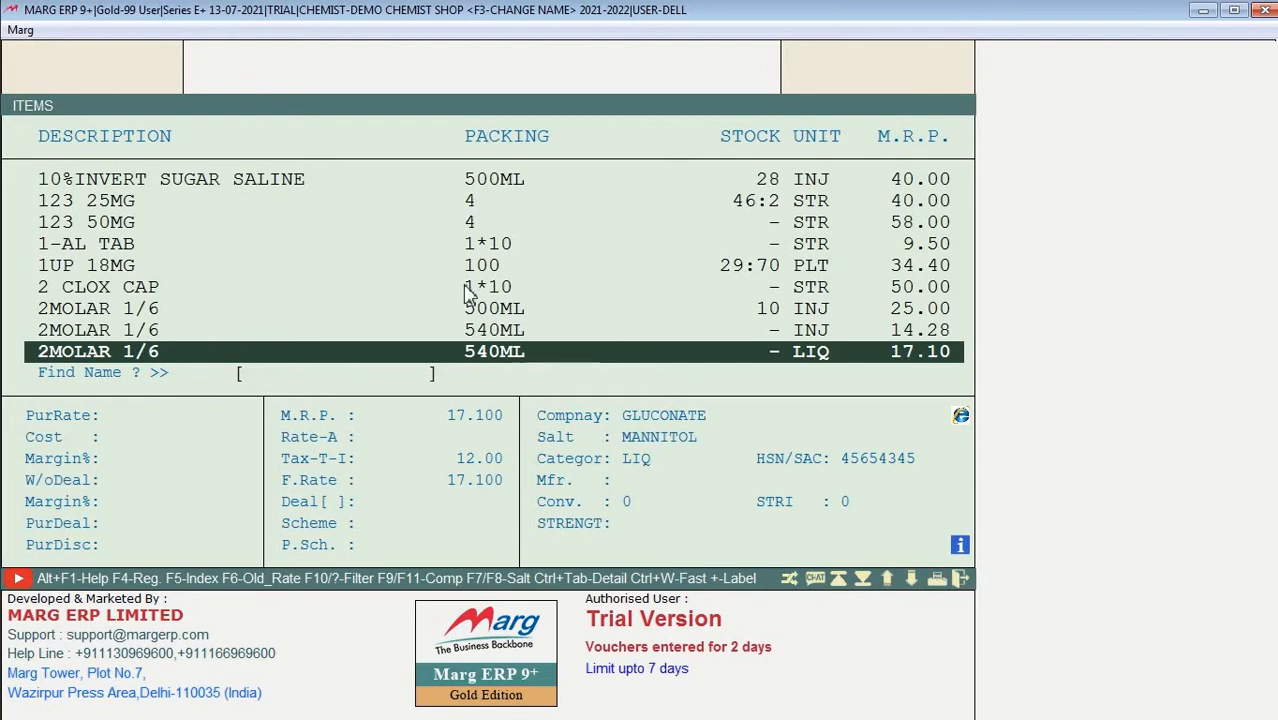
{"action": "key", "text": "Escape"}
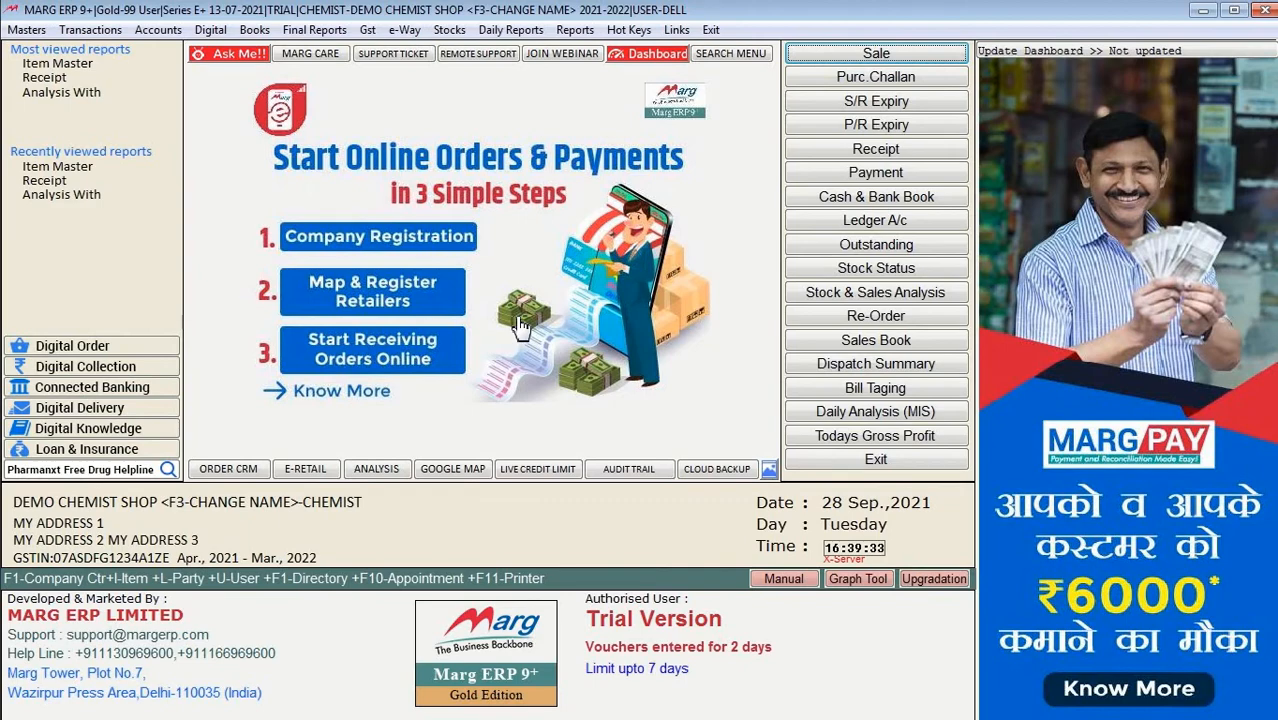
{"action": "key", "text": "ctrl+i"}
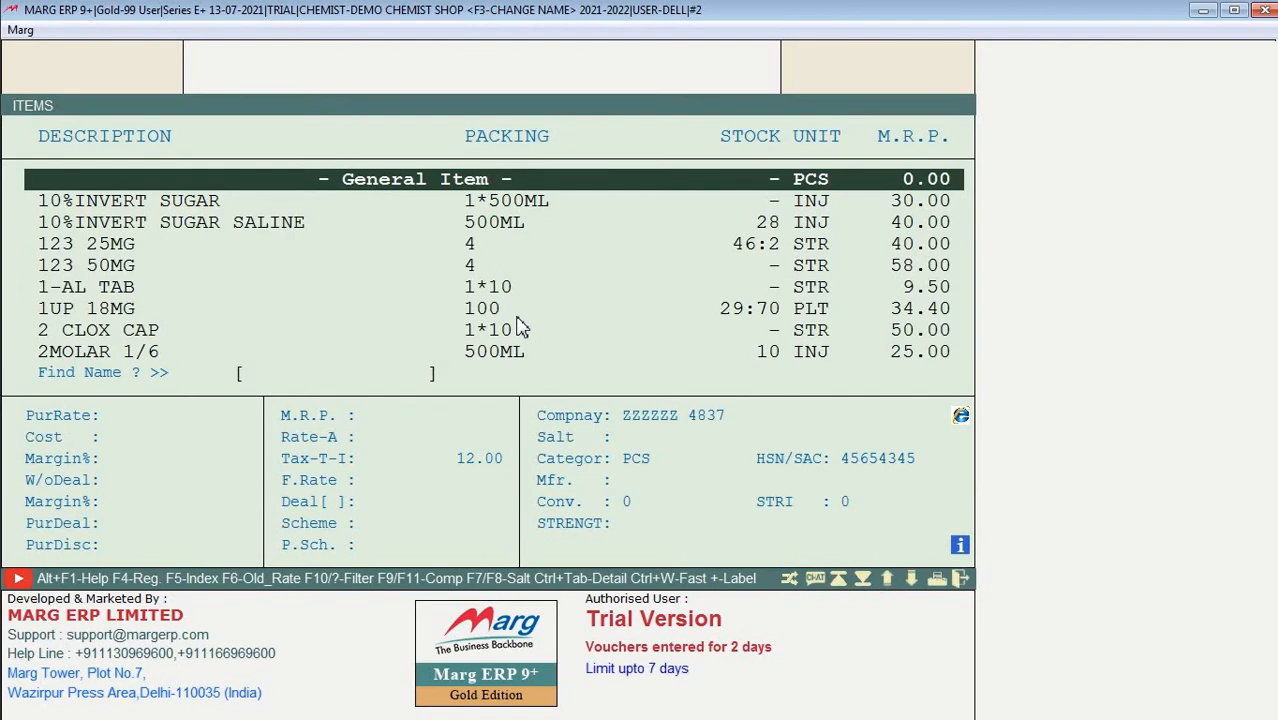
Step: Select the 1-AL TAB item and start a new product with F2
{"action": "key", "text": "Down"}
{"action": "key", "text": "Down"}
{"action": "key", "text": "Down"}
{"action": "key", "text": "Down"}
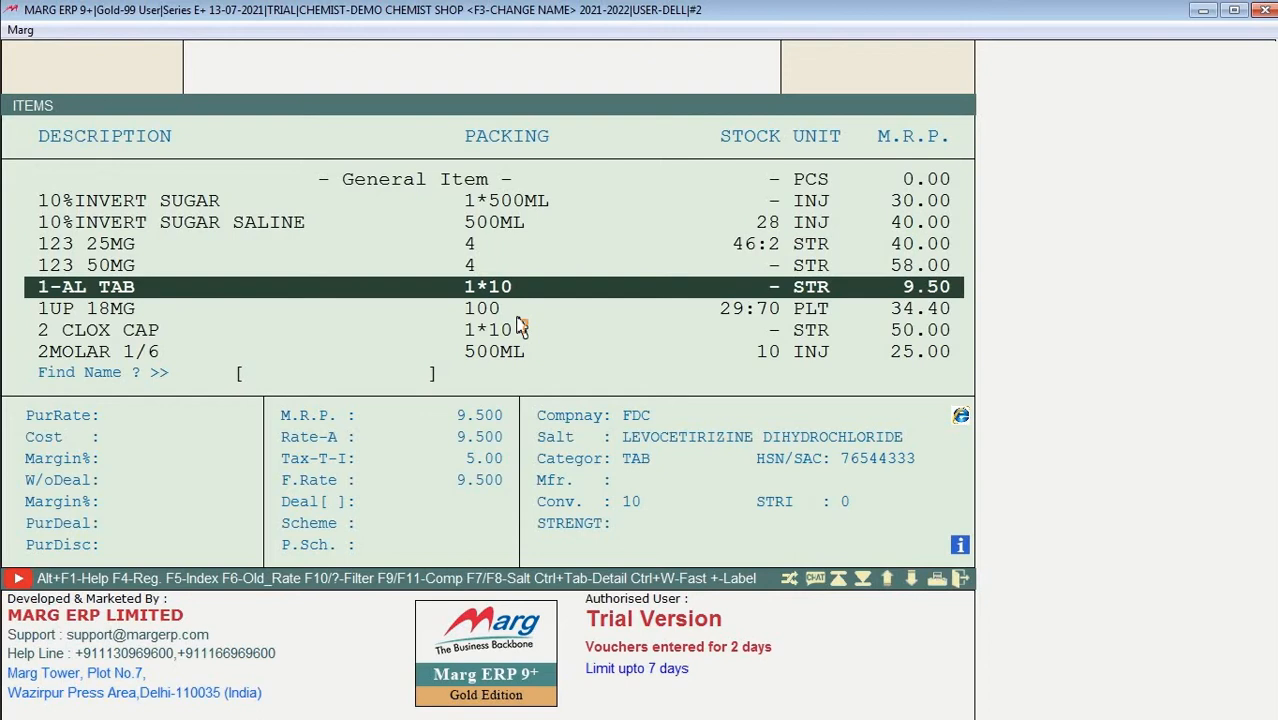
{"action": "key", "text": "Up"}
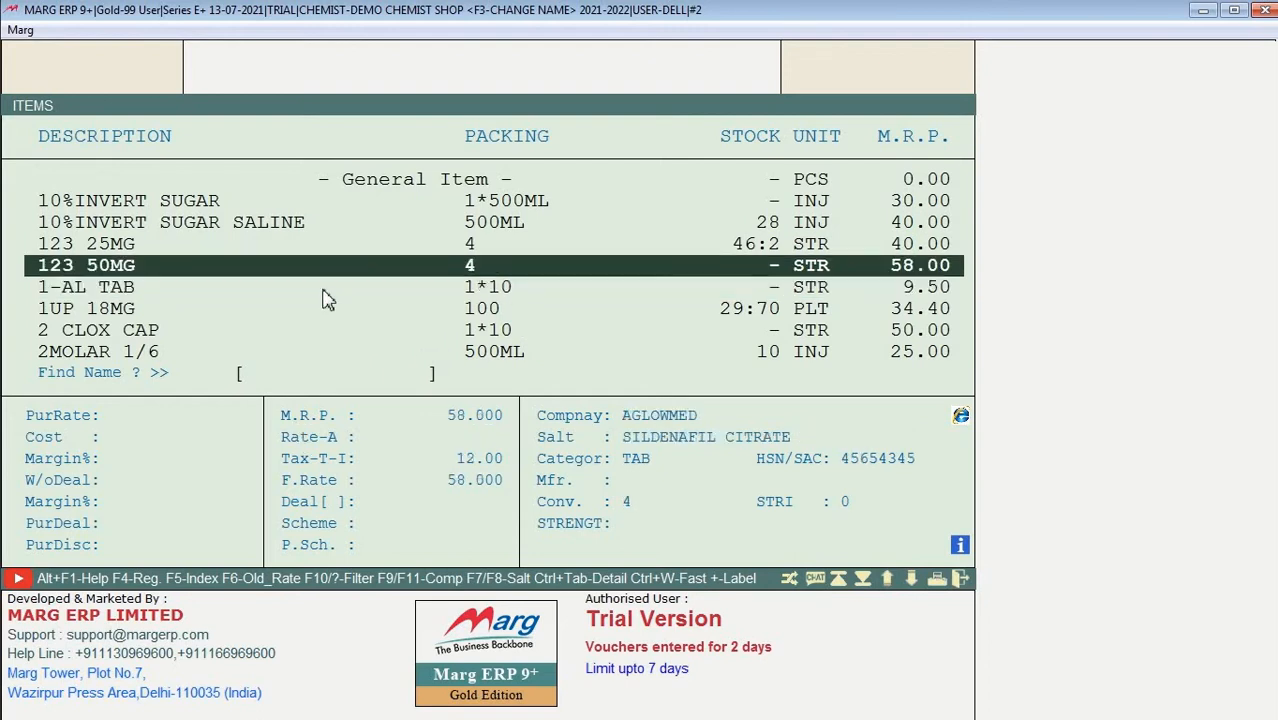
{"action": "key", "text": "Down"}
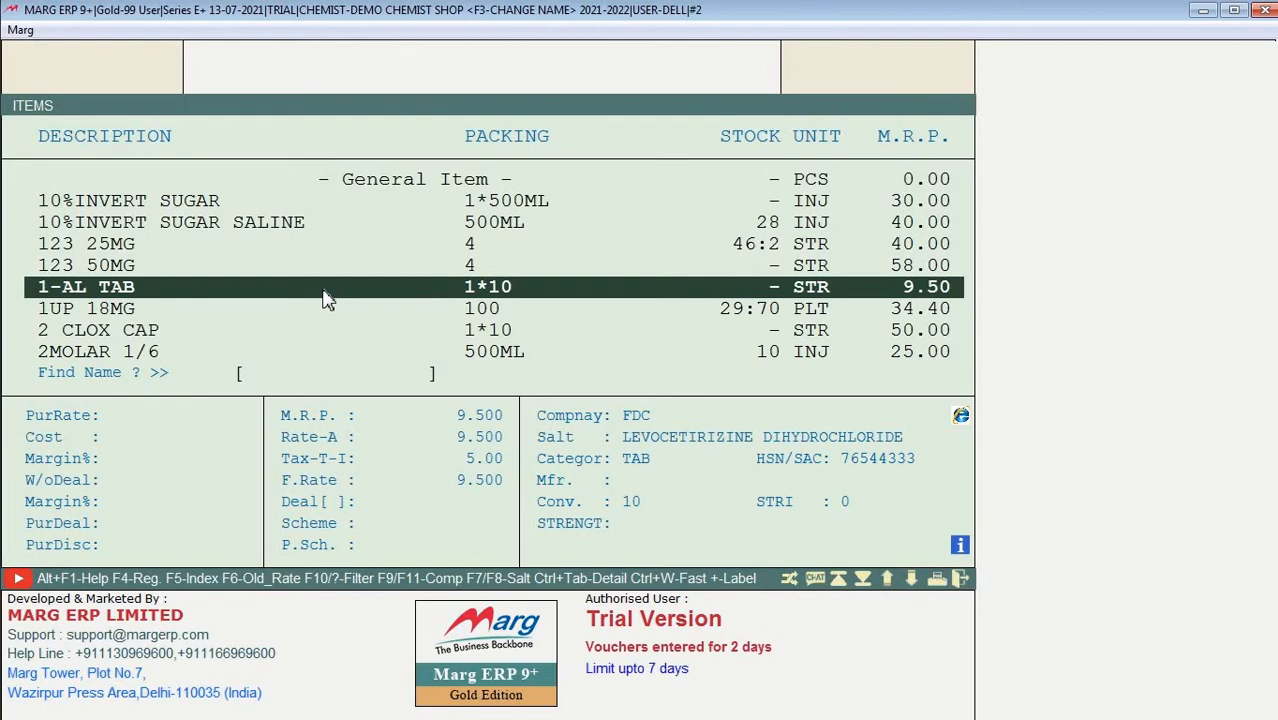
{"action": "key", "text": "F2"}
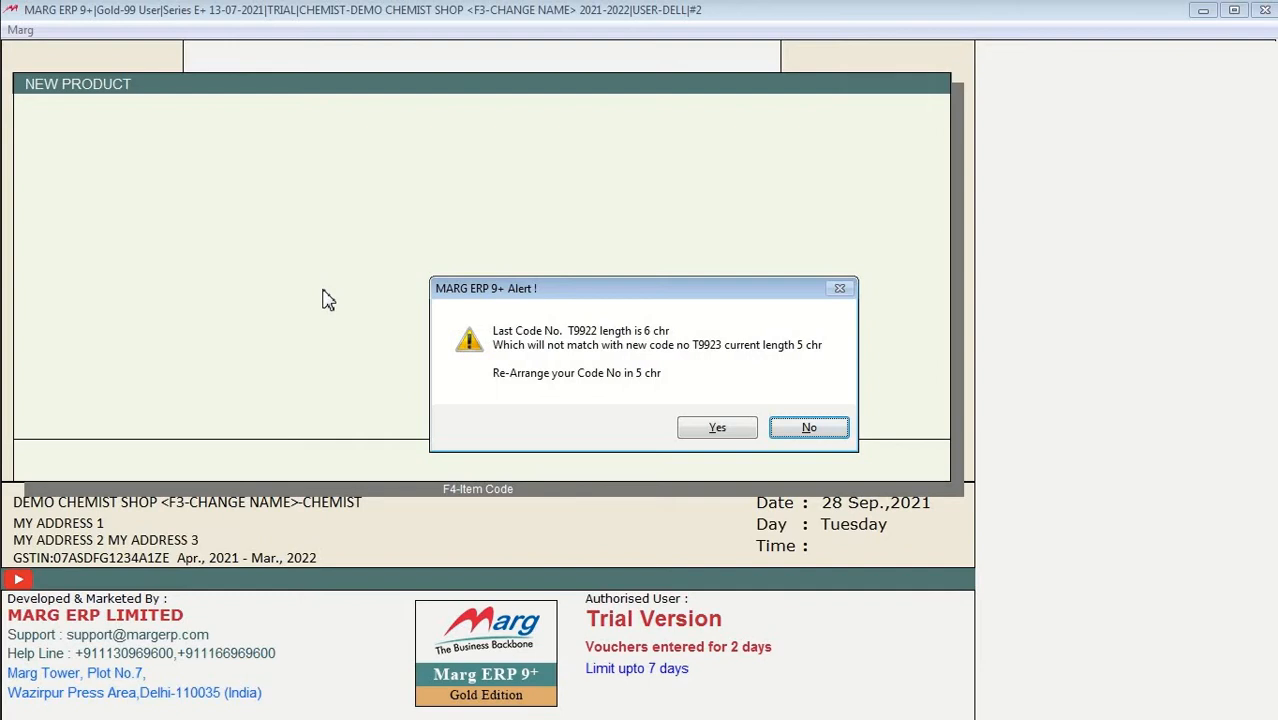
Step: Accept re-arranging the item codes, then cancel the New Product form
{"action": "key", "text": "Left"}
{"action": "key", "text": "Return"}
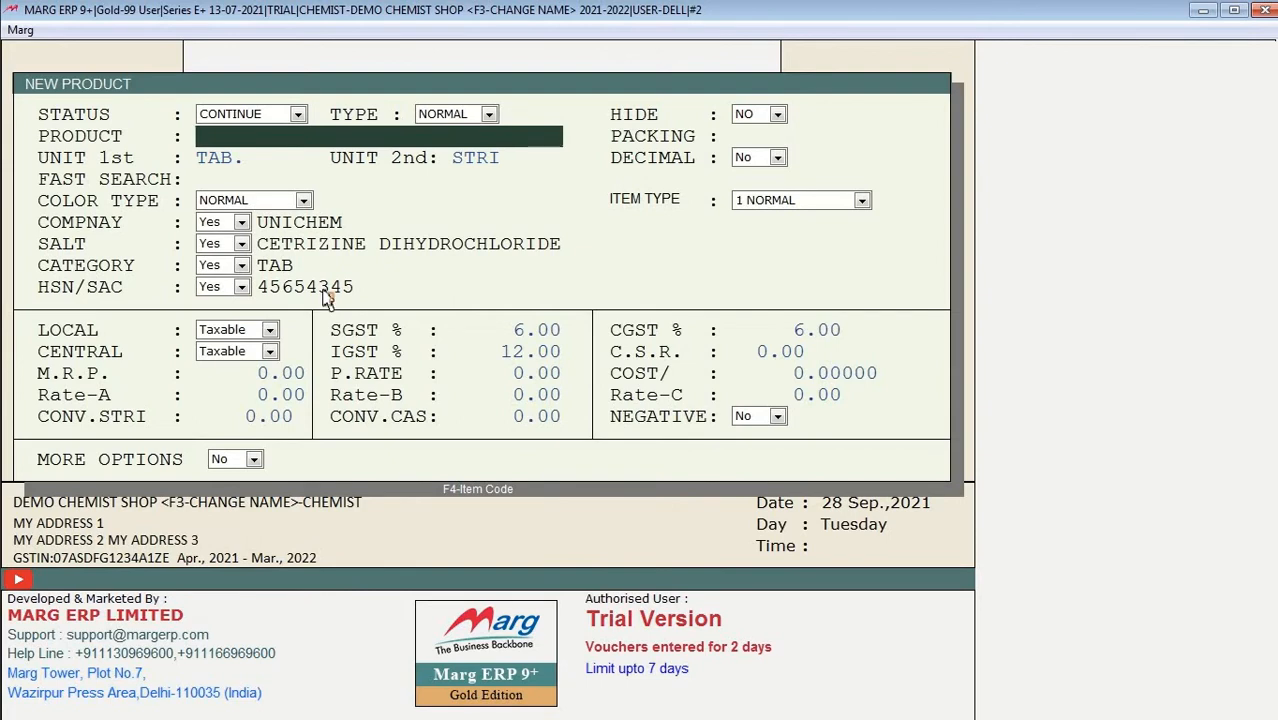
{"action": "key", "text": "Escape"}
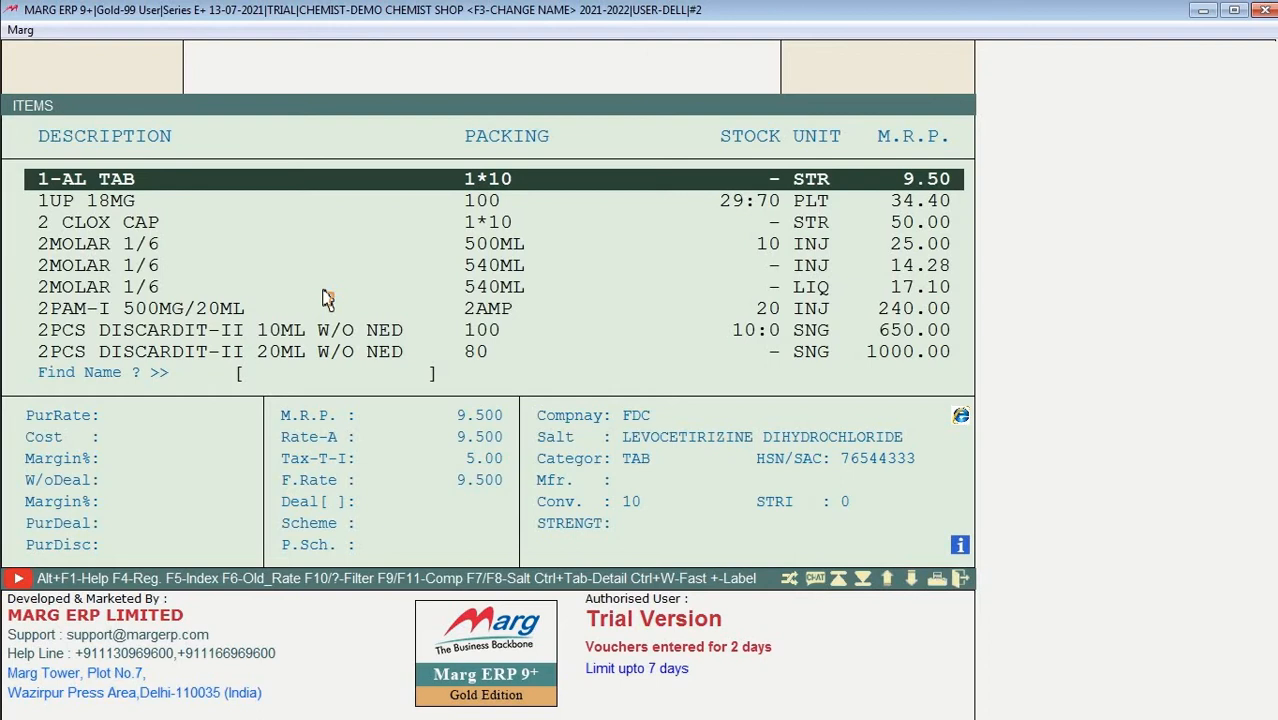
Step: From 1UP 18MG, start another new product, accept the code re-arrangement, and escape out
{"action": "key", "text": "Down"}
{"action": "key", "text": "Down"}
{"action": "key", "text": "Down"}
{"action": "key", "text": "Up"}
{"action": "key", "text": "Up"}
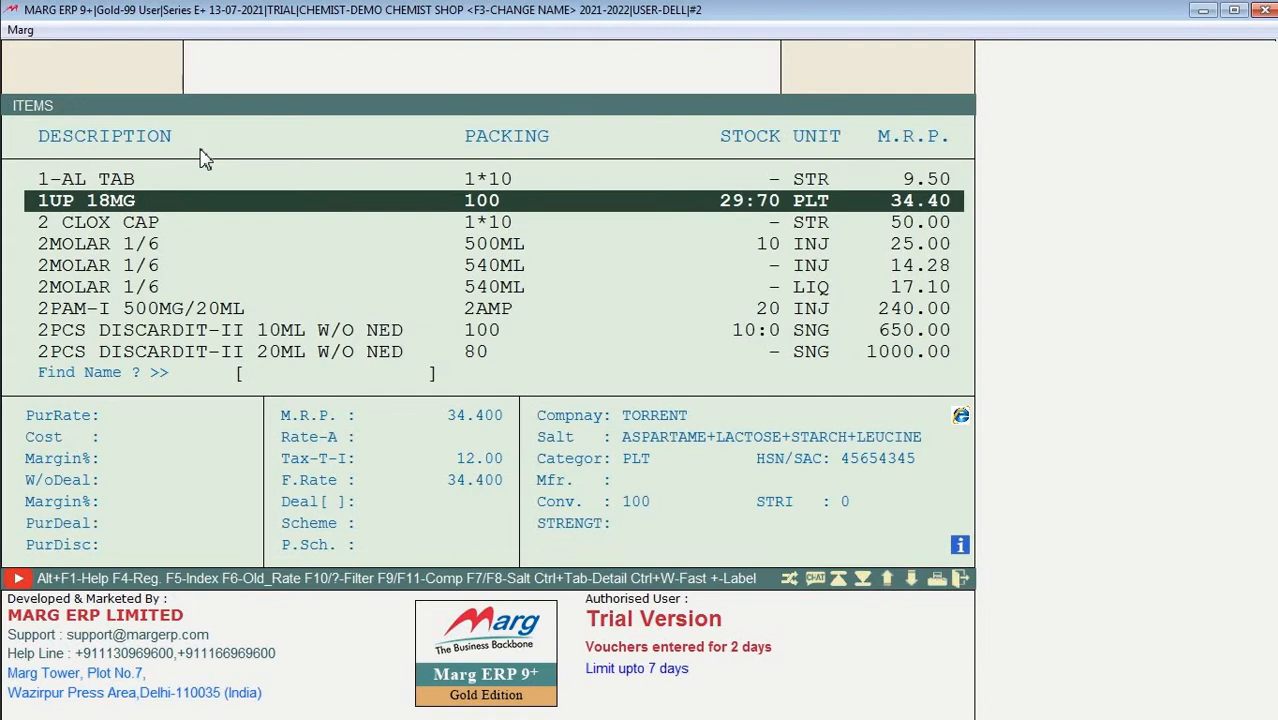
{"action": "key", "text": "F2"}
{"action": "left_click", "coordinate": [704, 436]}
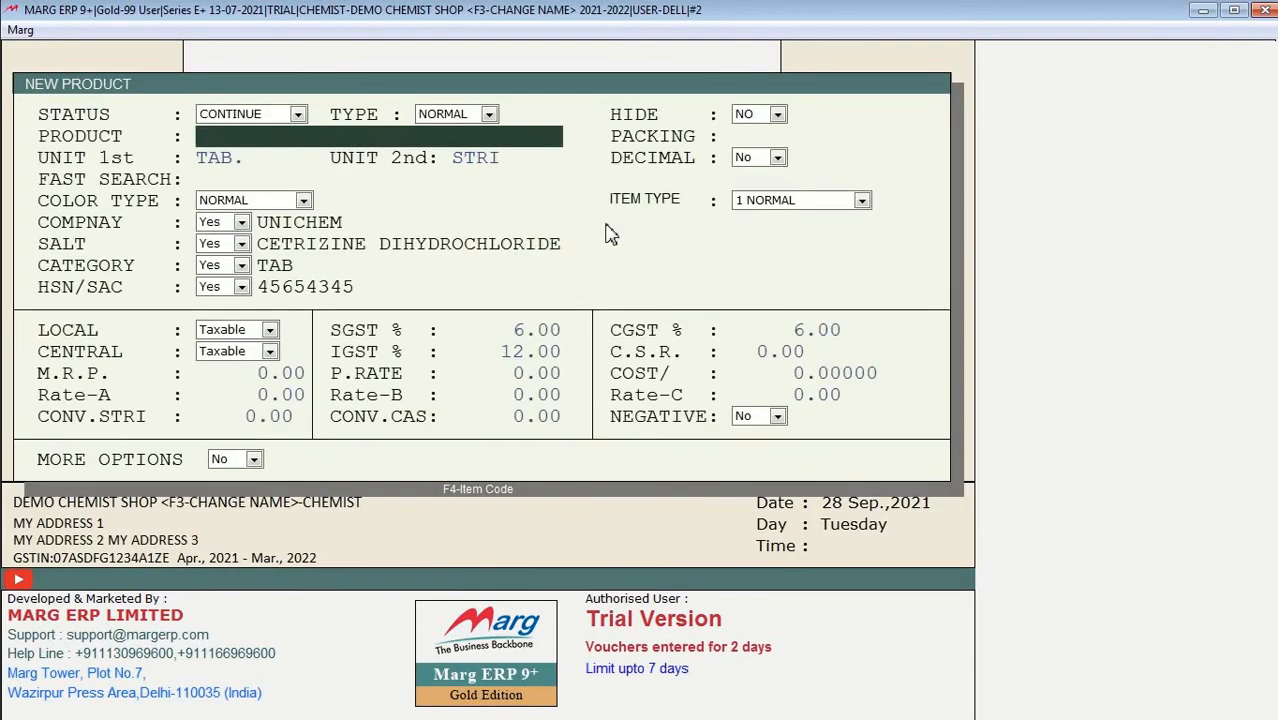
{"action": "key", "text": "Escape"}
{"action": "key", "text": "Escape"}
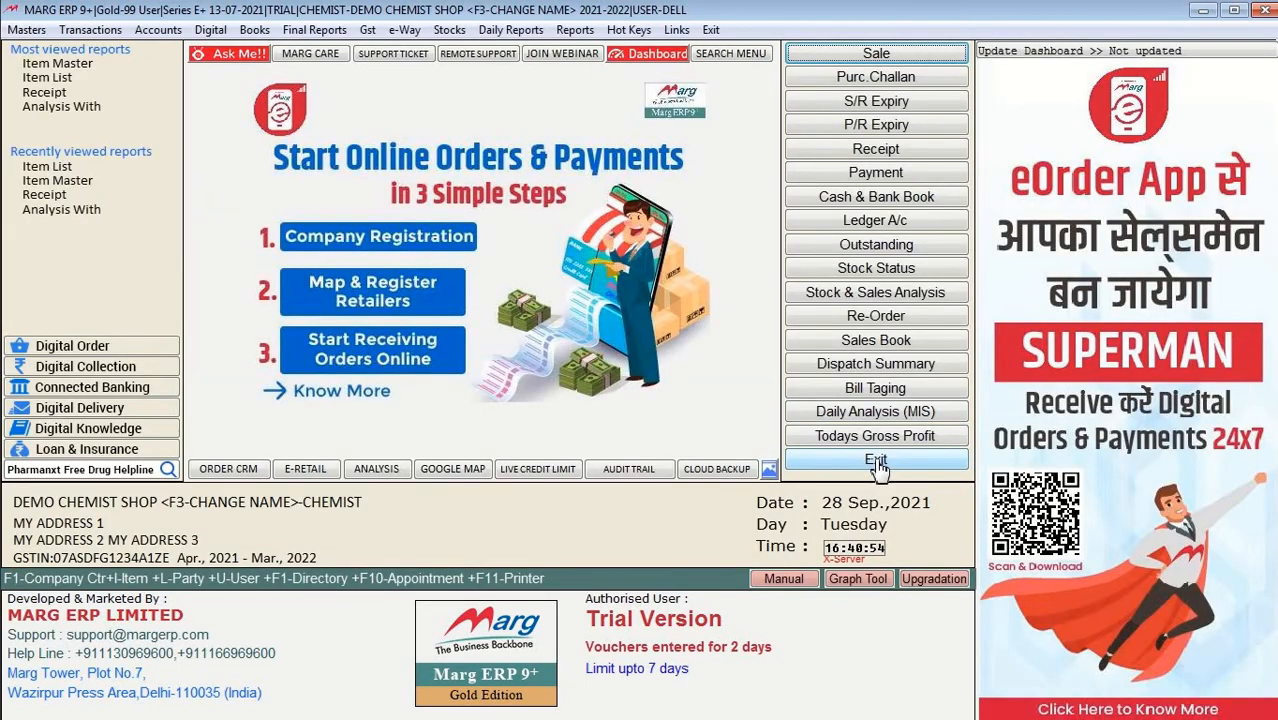
Step: Exit the company, cancel company creation, reopen the demo chemist shop and show Masters > Inventory Master
{"action": "left_click", "coordinate": [877, 461]}
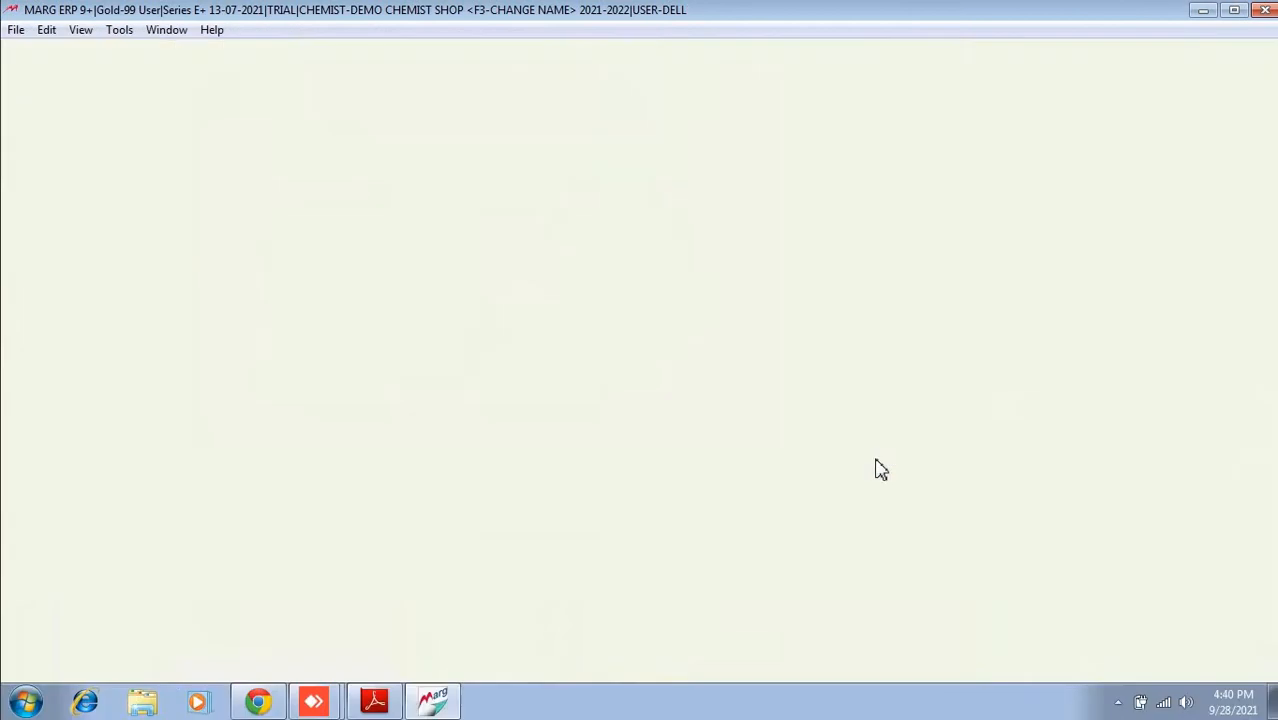
{"action": "key", "text": "F2"}
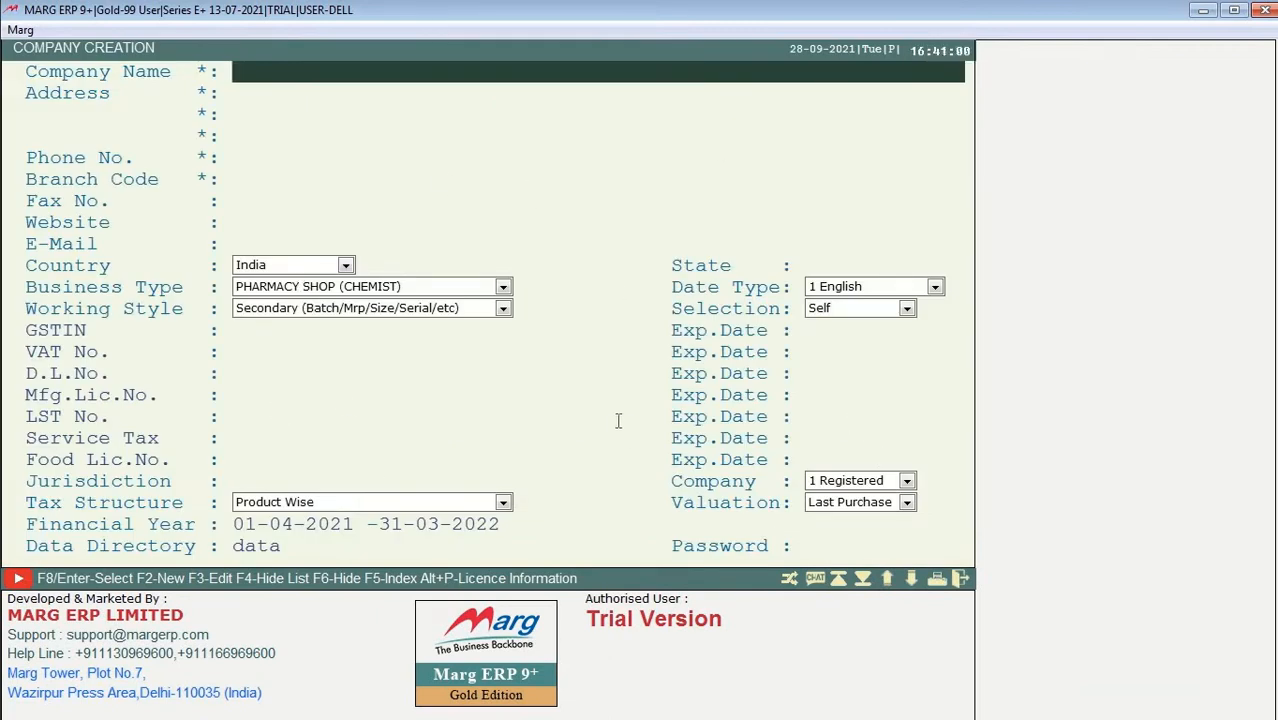
{"action": "key", "text": "Escape"}
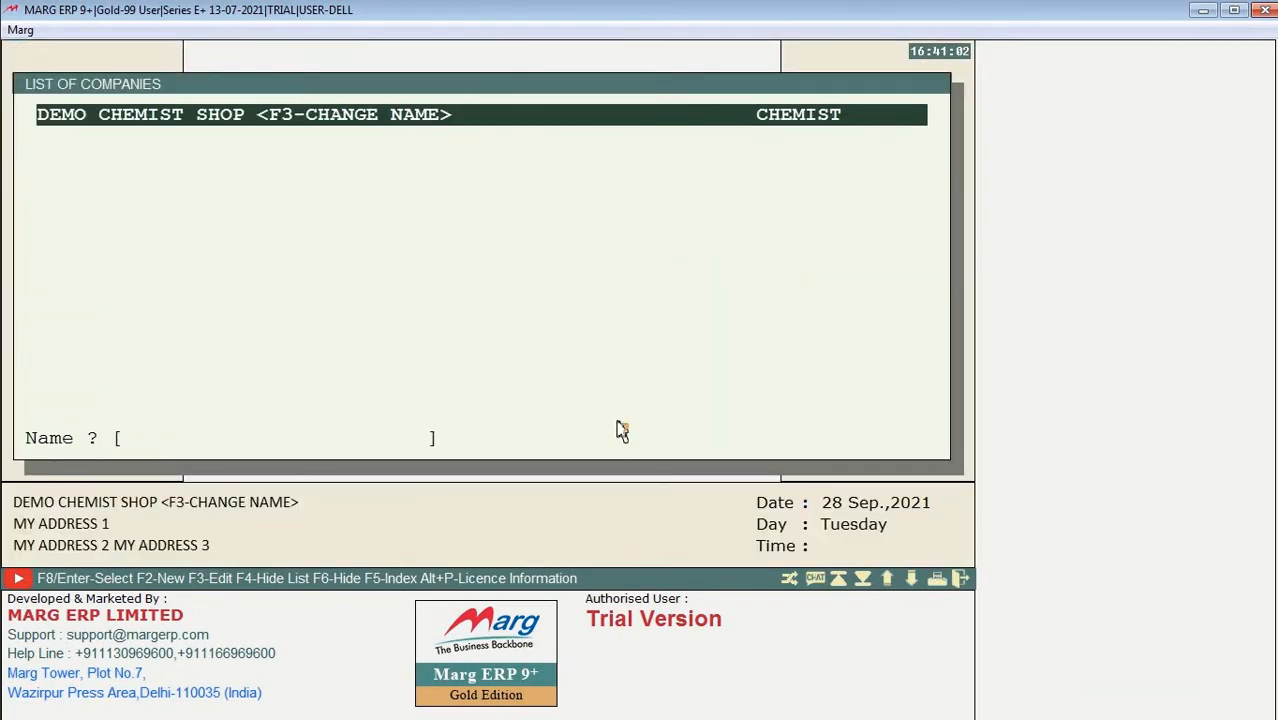
{"action": "key", "text": "Return"}
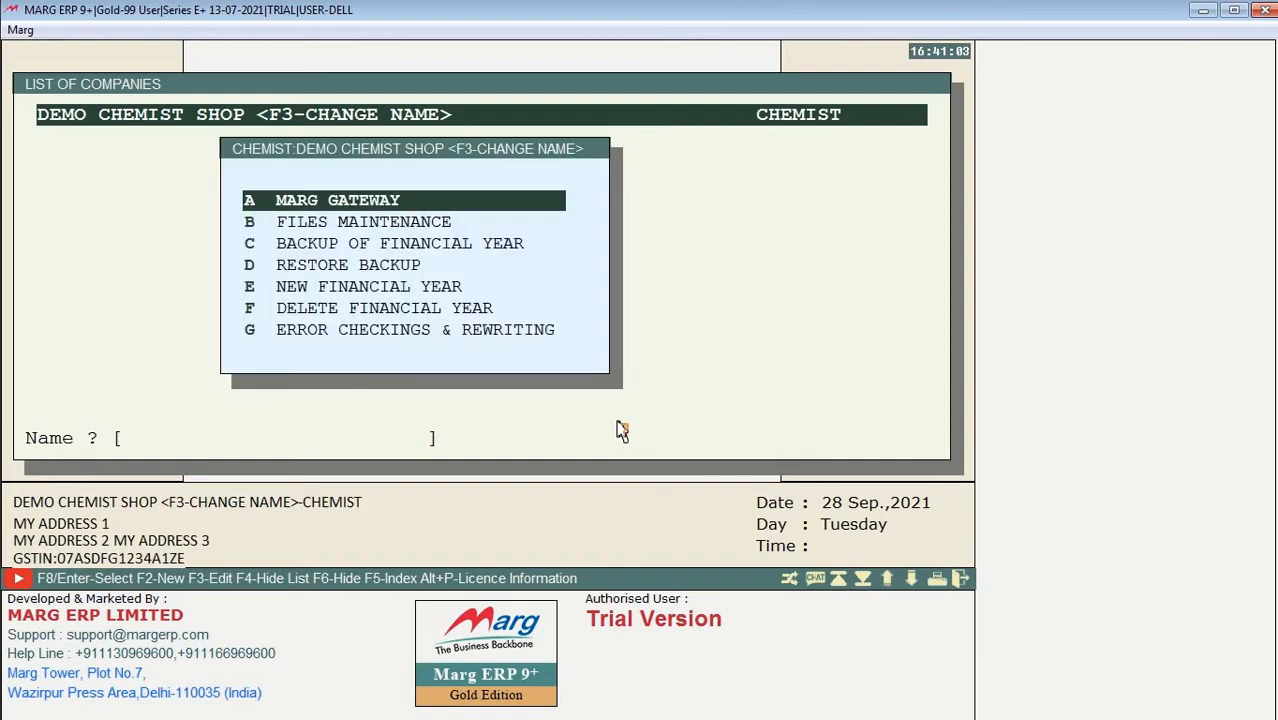
{"action": "key", "text": "Return"}
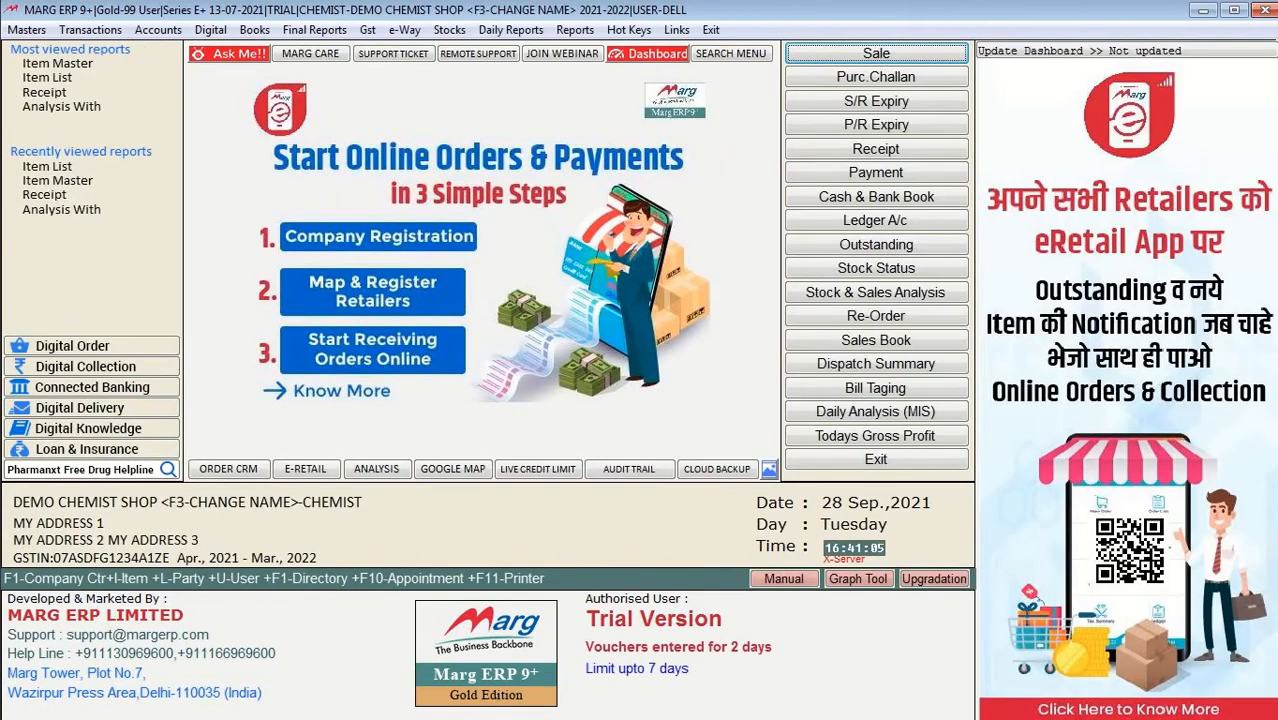
{"action": "left_click", "coordinate": [26, 29]}
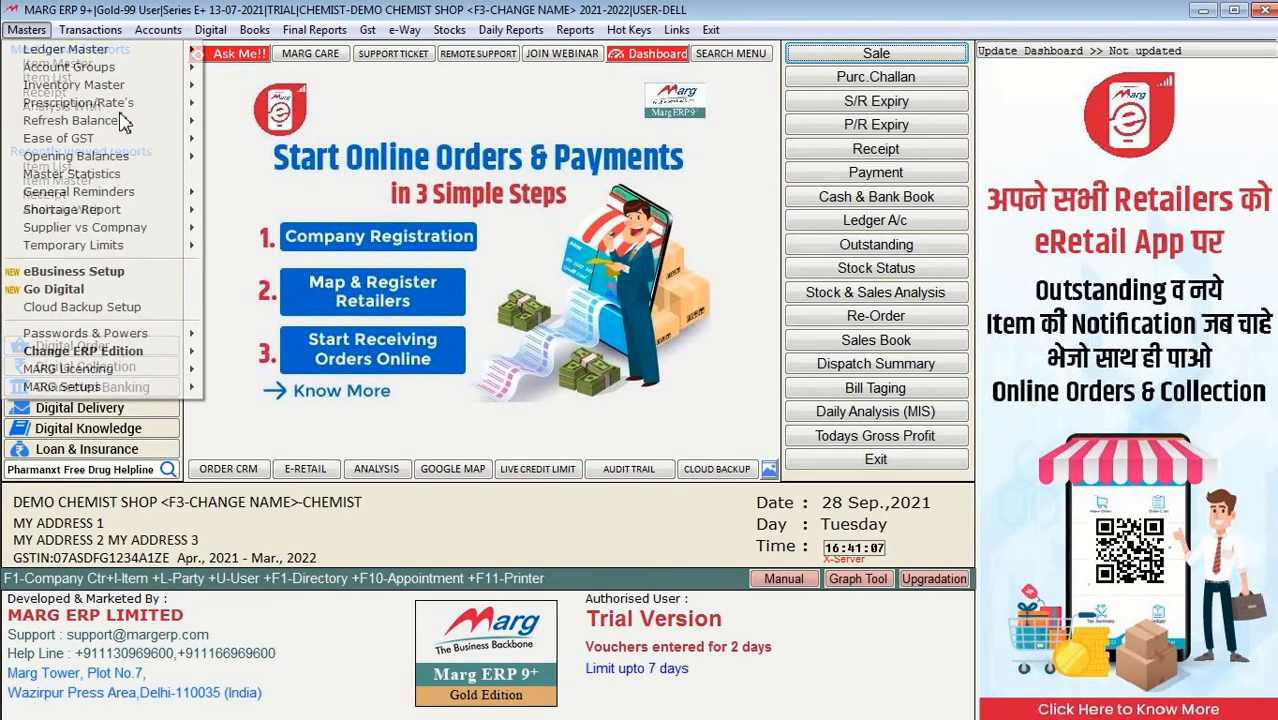
{"action": "mouse_move", "coordinate": [168, 95]}
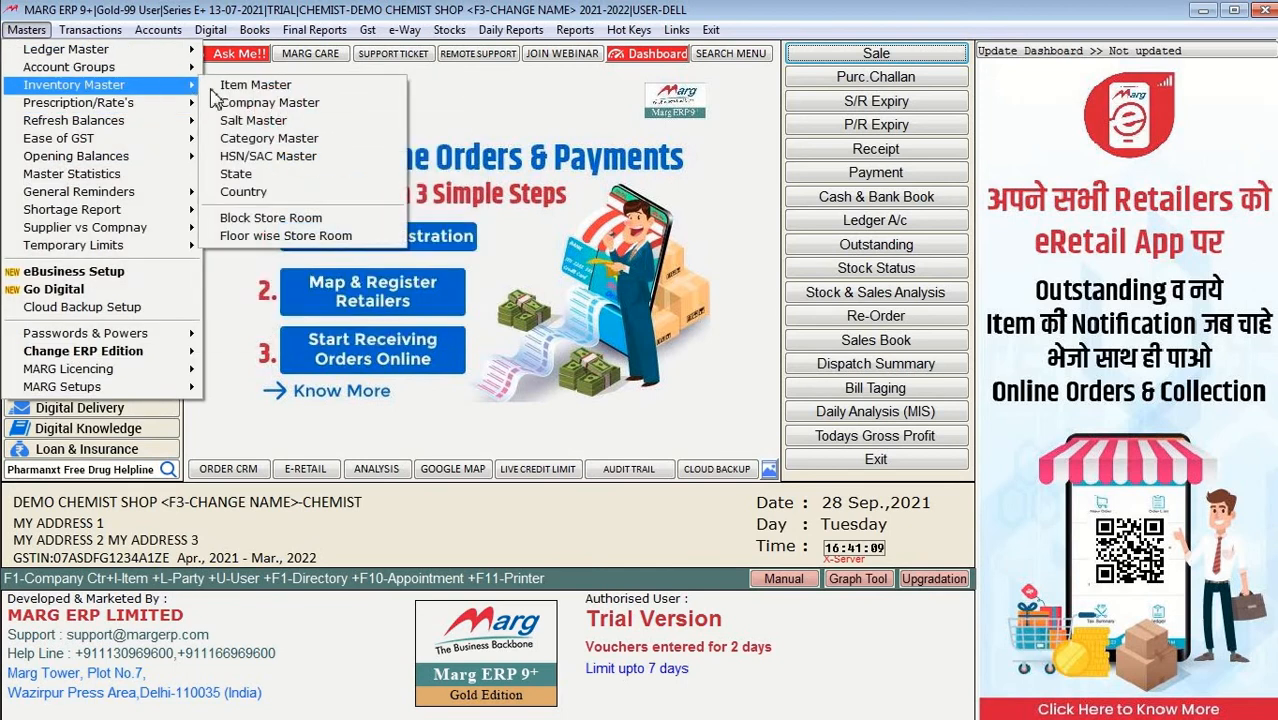
Step: Open Item Master, start a new product, accept code re-arrangement, check status choices, then abandon it
{"action": "left_click", "coordinate": [228, 85]}
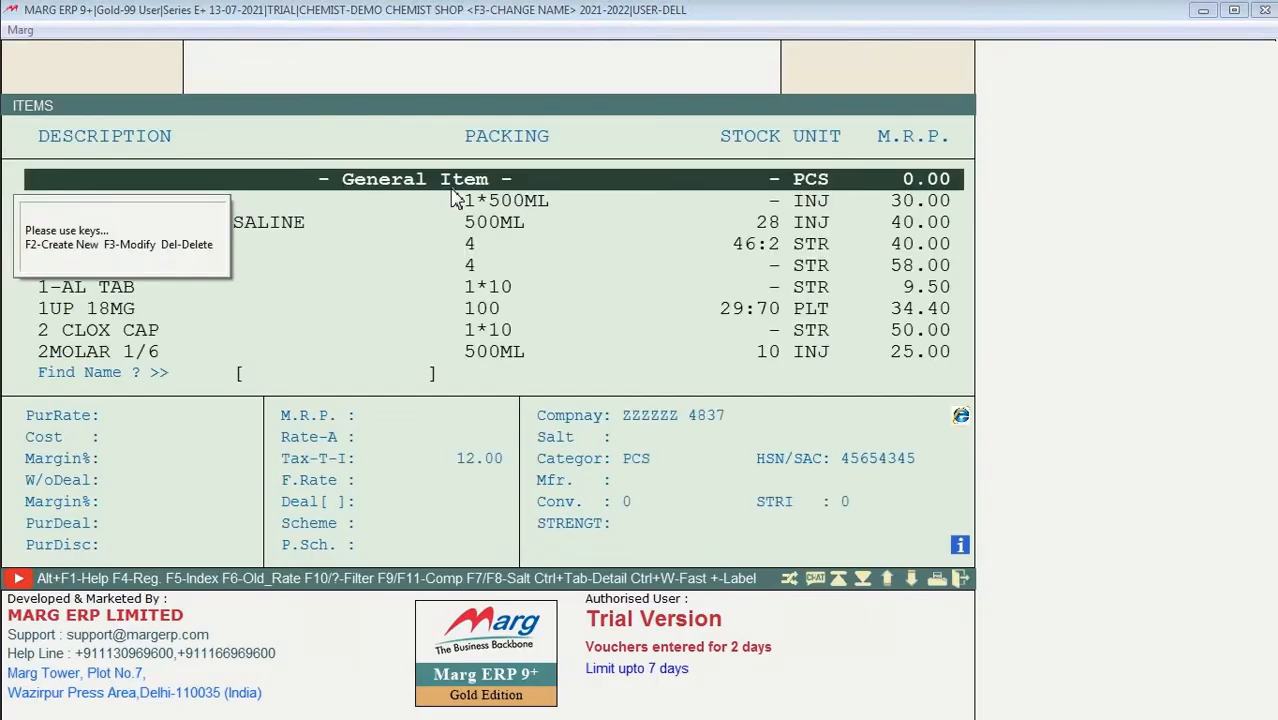
{"action": "key", "text": "F2"}
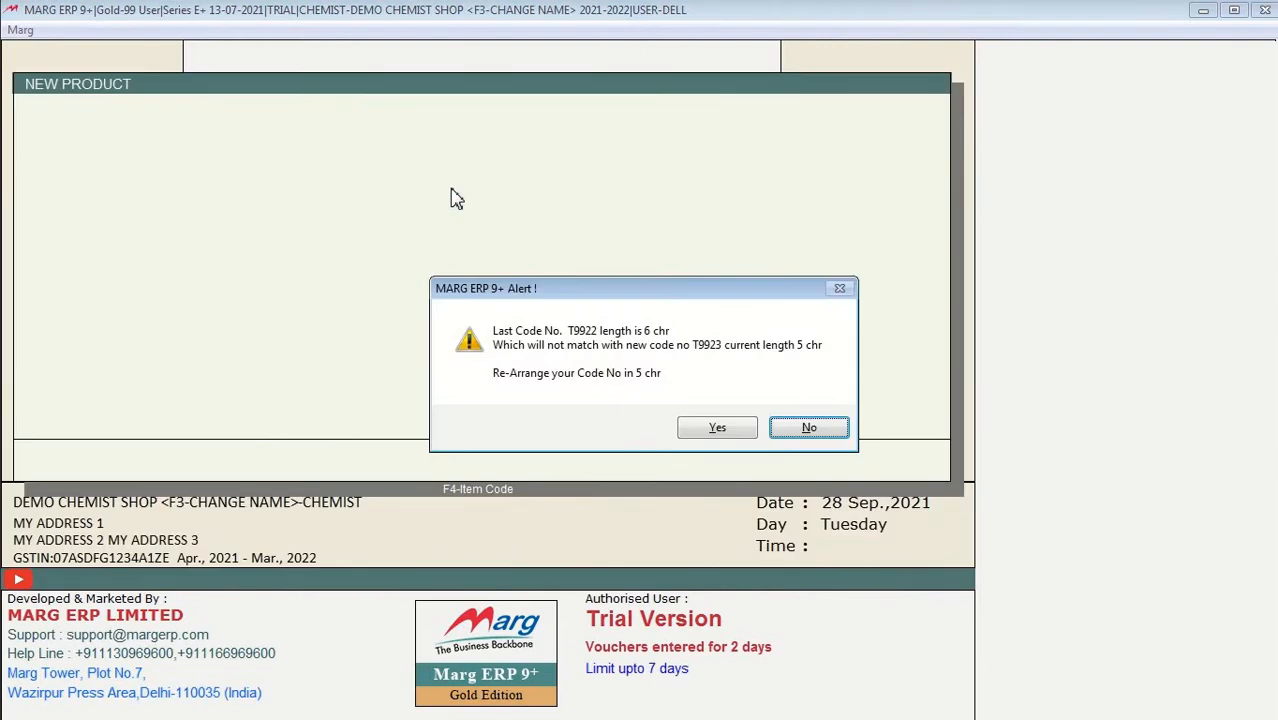
{"action": "key", "text": "Left"}
{"action": "key", "text": "Return"}
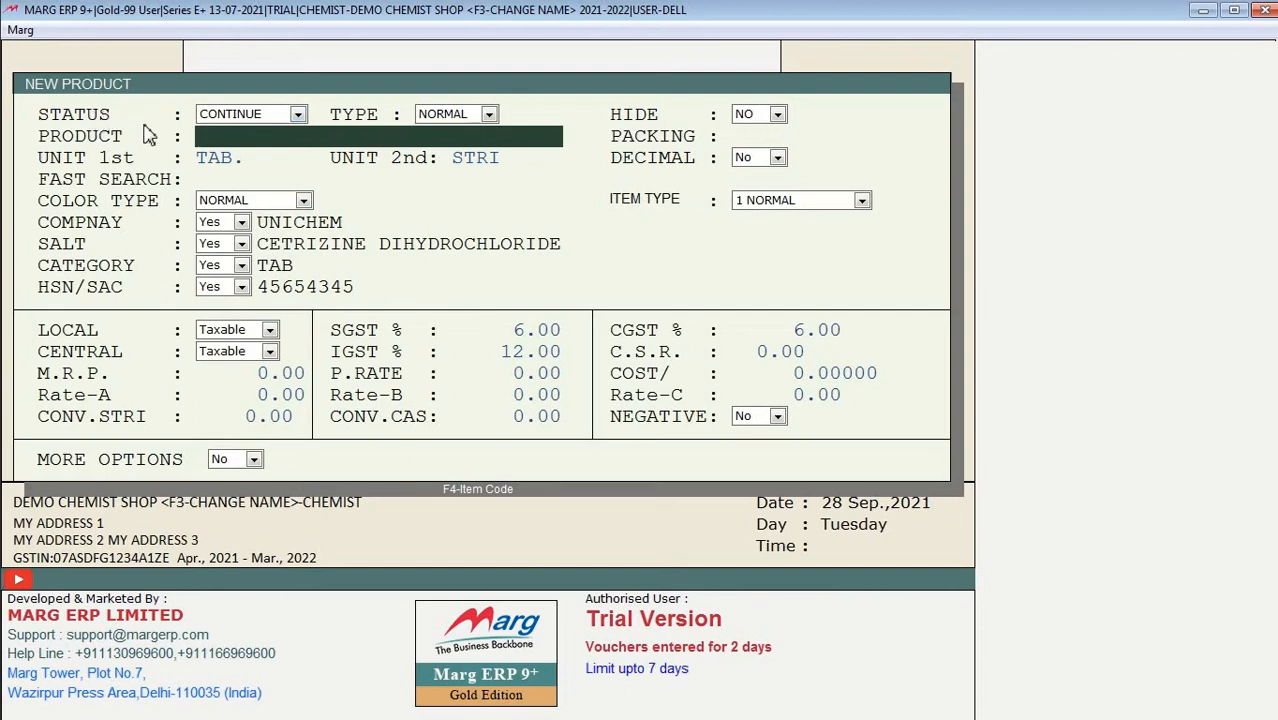
{"action": "left_click", "coordinate": [262, 115]}
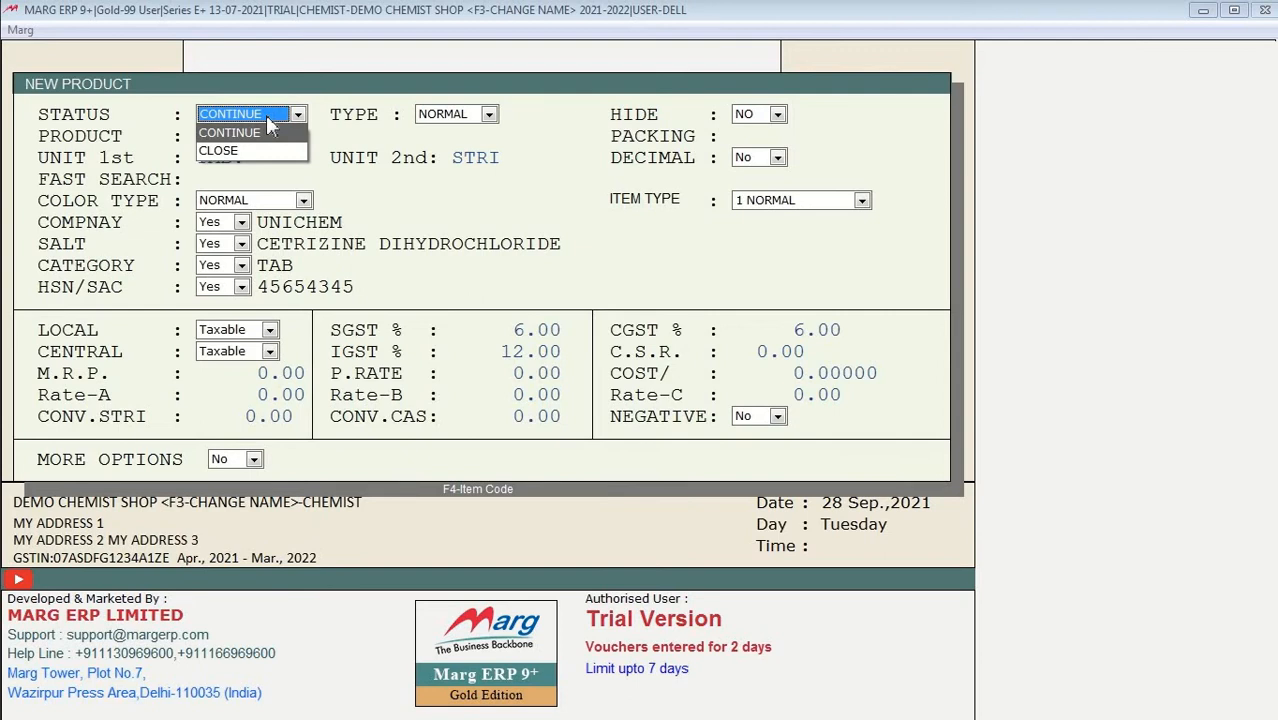
{"action": "key", "text": "Escape"}
{"action": "key", "text": "Escape"}
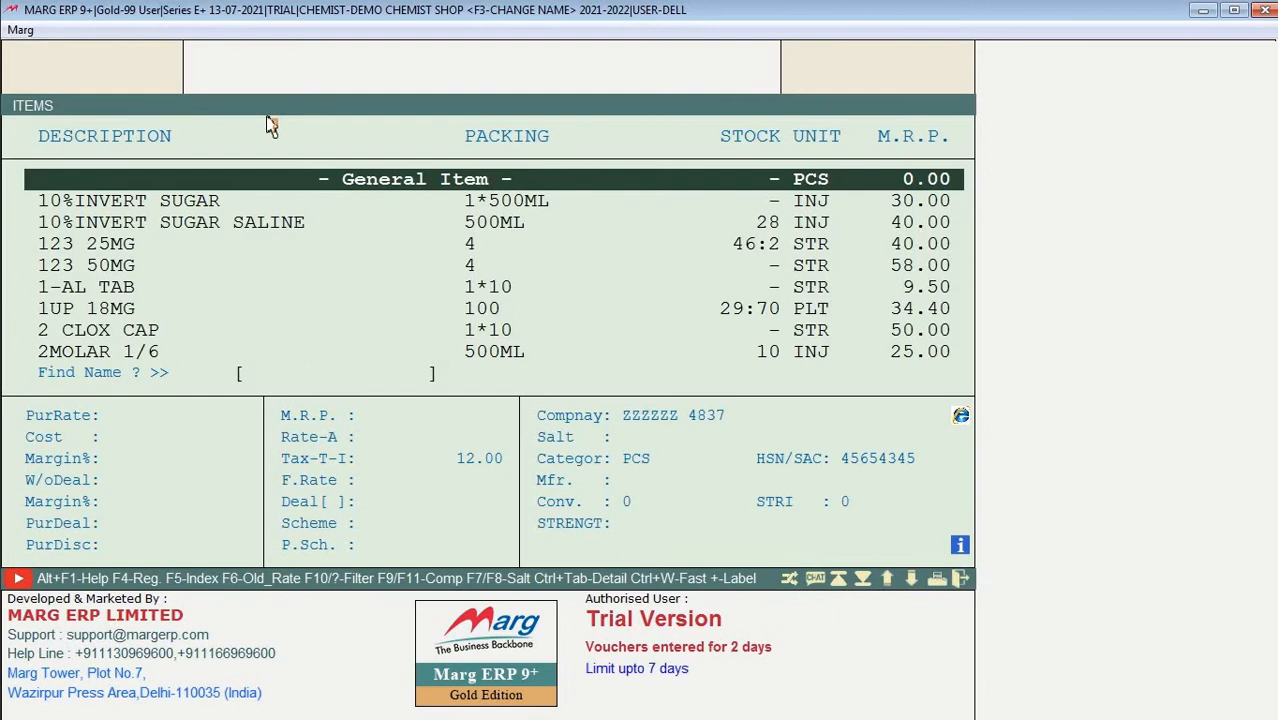
Step: Open 123 25MG for modification, leave its status on CONTINUE, and escape the form
{"action": "key", "text": "Down"}
{"action": "key", "text": "Down"}
{"action": "key", "text": "Down"}
{"action": "key", "text": "Down"}
{"action": "key", "text": "Down"}
{"action": "key", "text": "Down"}
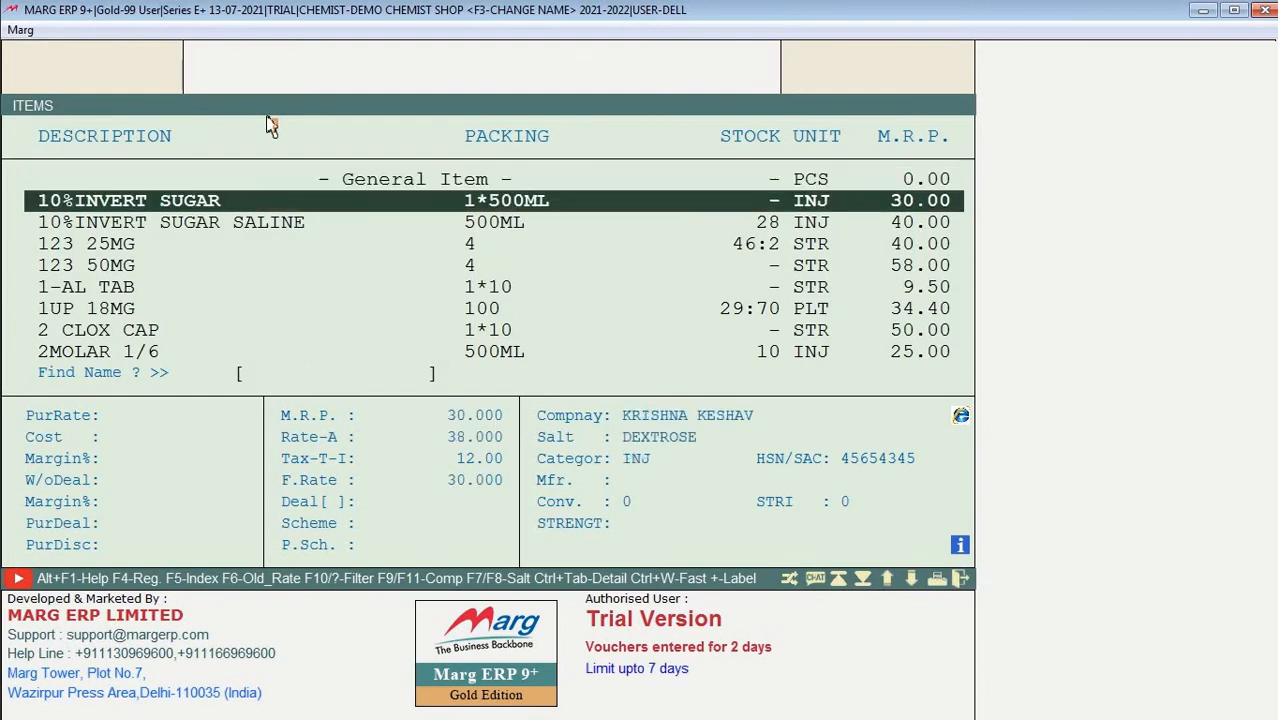
{"action": "key", "text": "Up"}
{"action": "key", "text": "Up"}
{"action": "key", "text": "Up"}
{"action": "key", "text": "Up"}
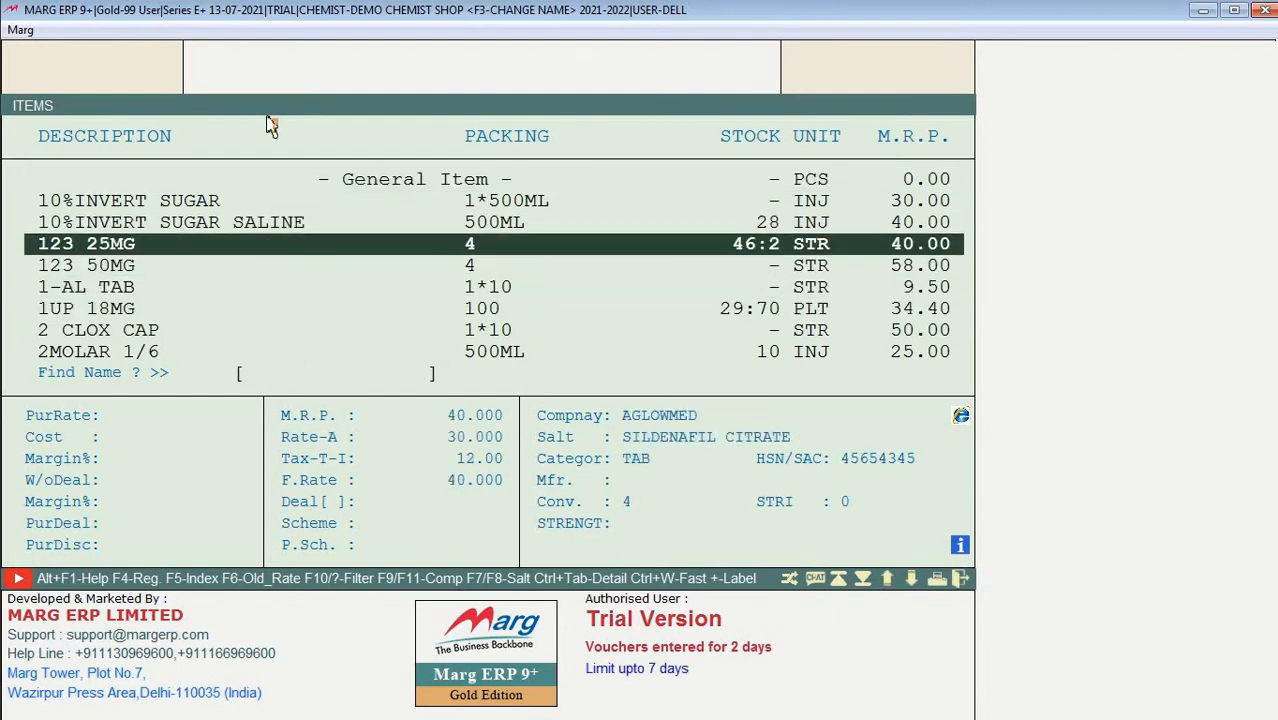
{"action": "key", "text": "Down"}
{"action": "key", "text": "Return"}
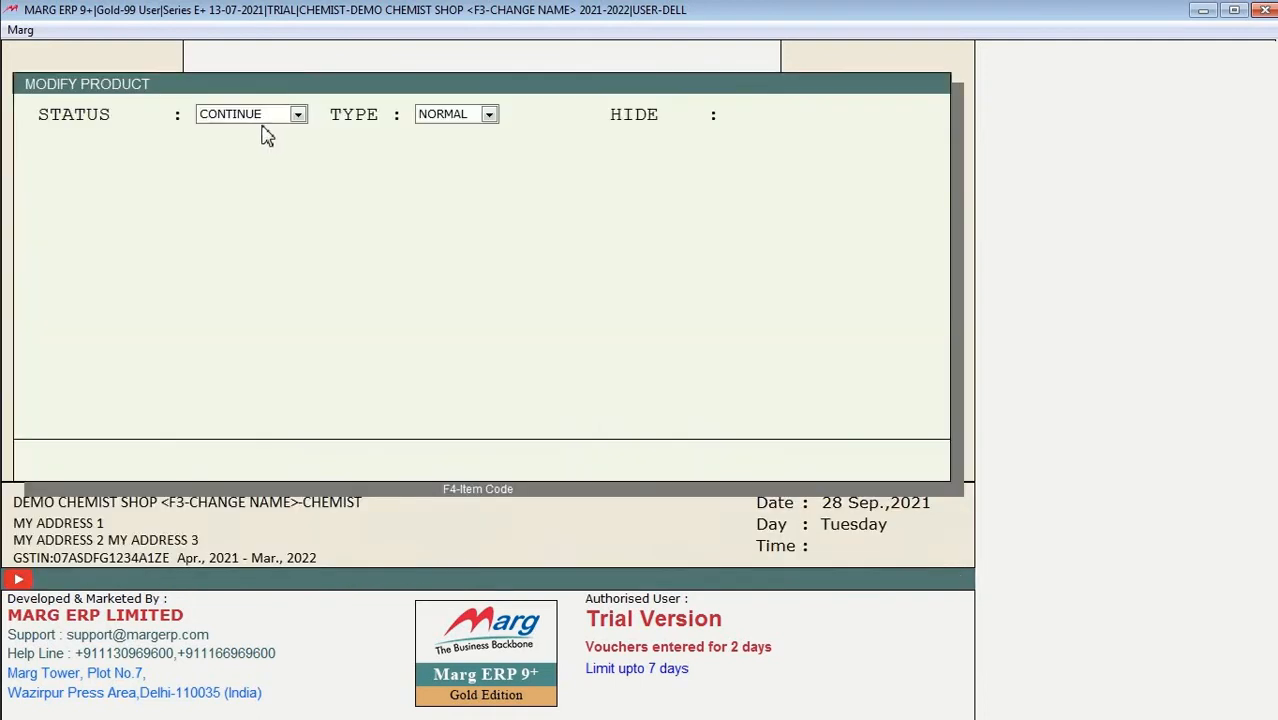
{"action": "left_click", "coordinate": [262, 114]}
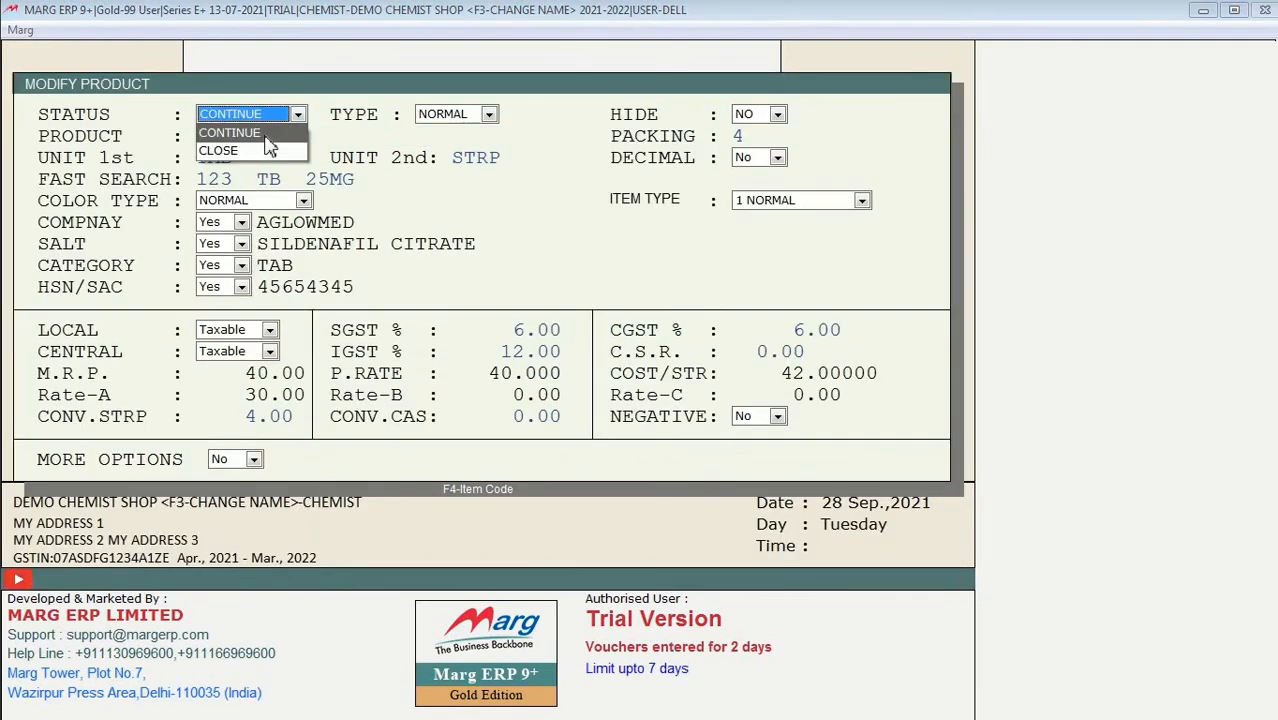
{"action": "key", "text": "Return"}
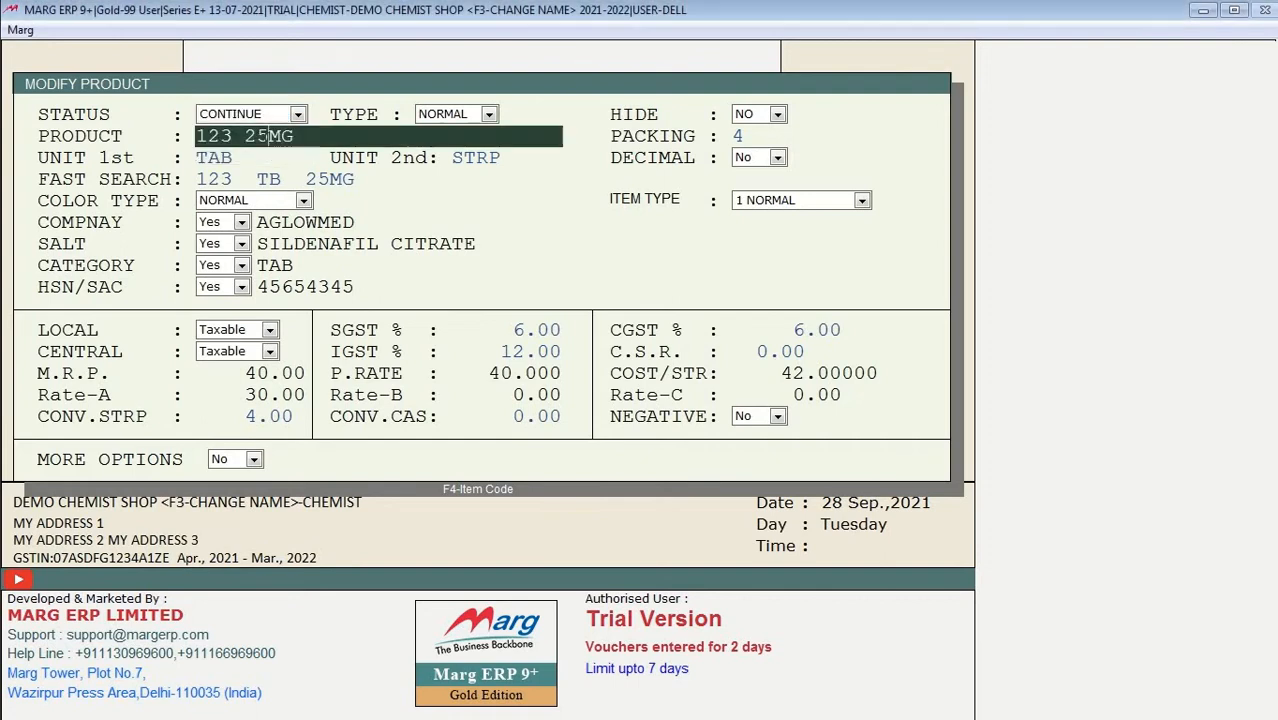
{"action": "key", "text": "Escape"}
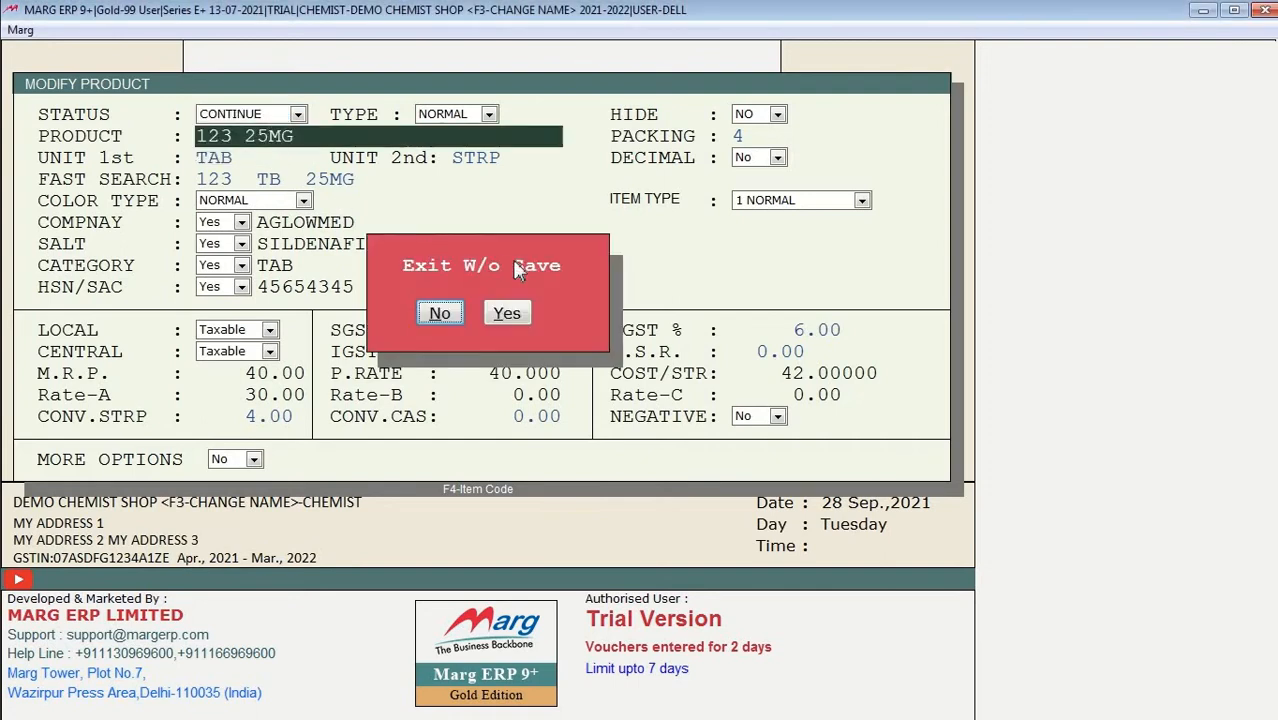
Step: Exit without saving and reopen 123 25MG for modification
{"action": "left_click", "coordinate": [507, 313]}
{"action": "key", "text": "Down"}
{"action": "key", "text": "Up"}
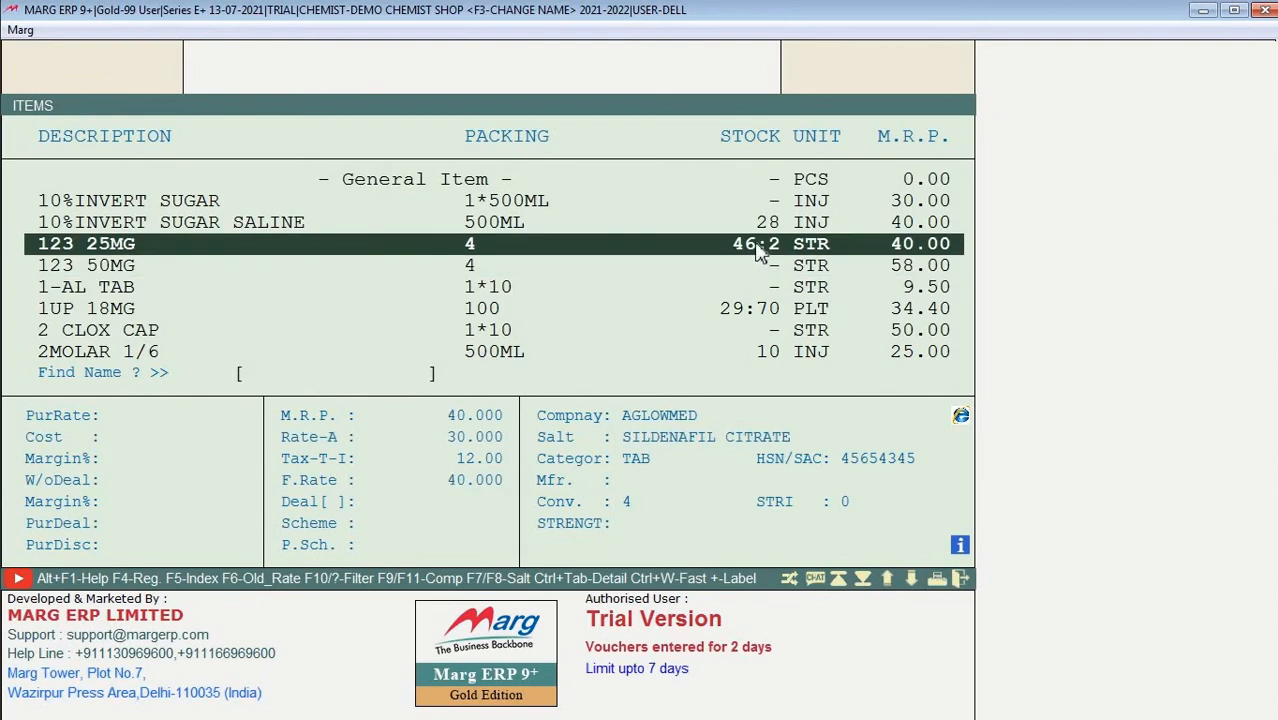
{"action": "key", "text": "Return"}
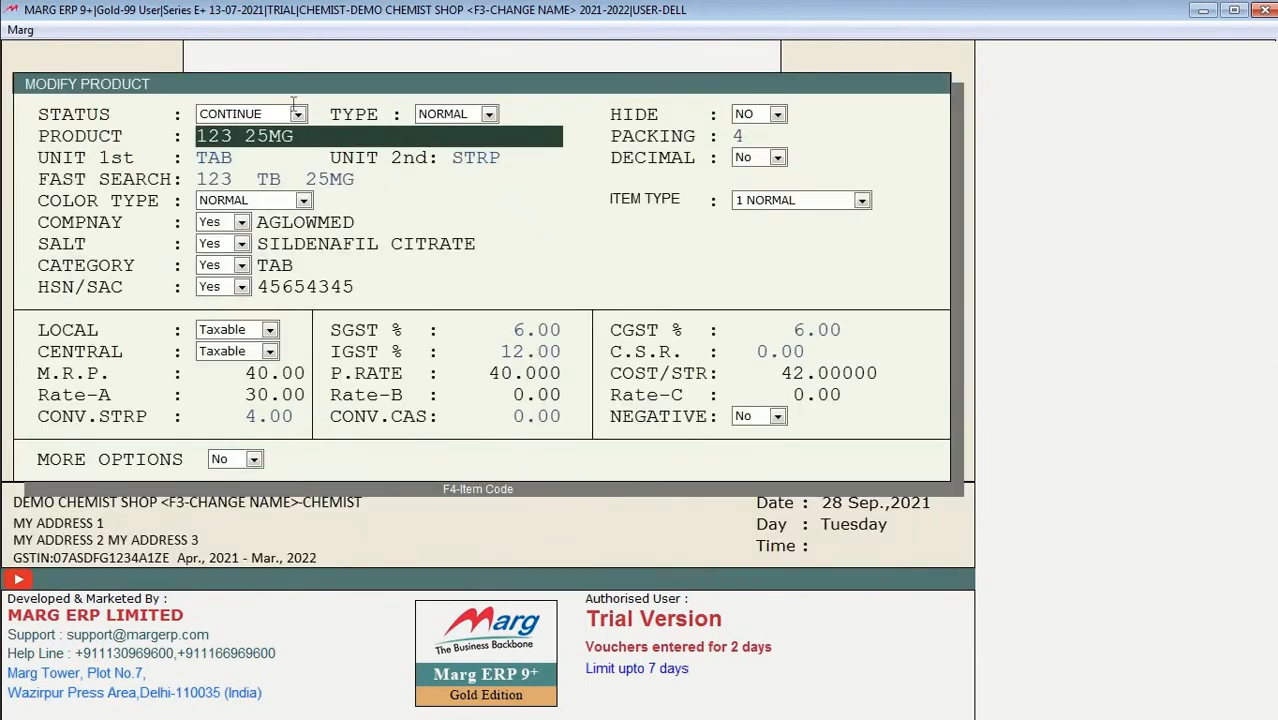
Step: Set the 123 25MG status to CLOSE, save it, and close the item list
{"action": "left_click", "coordinate": [297, 114]}
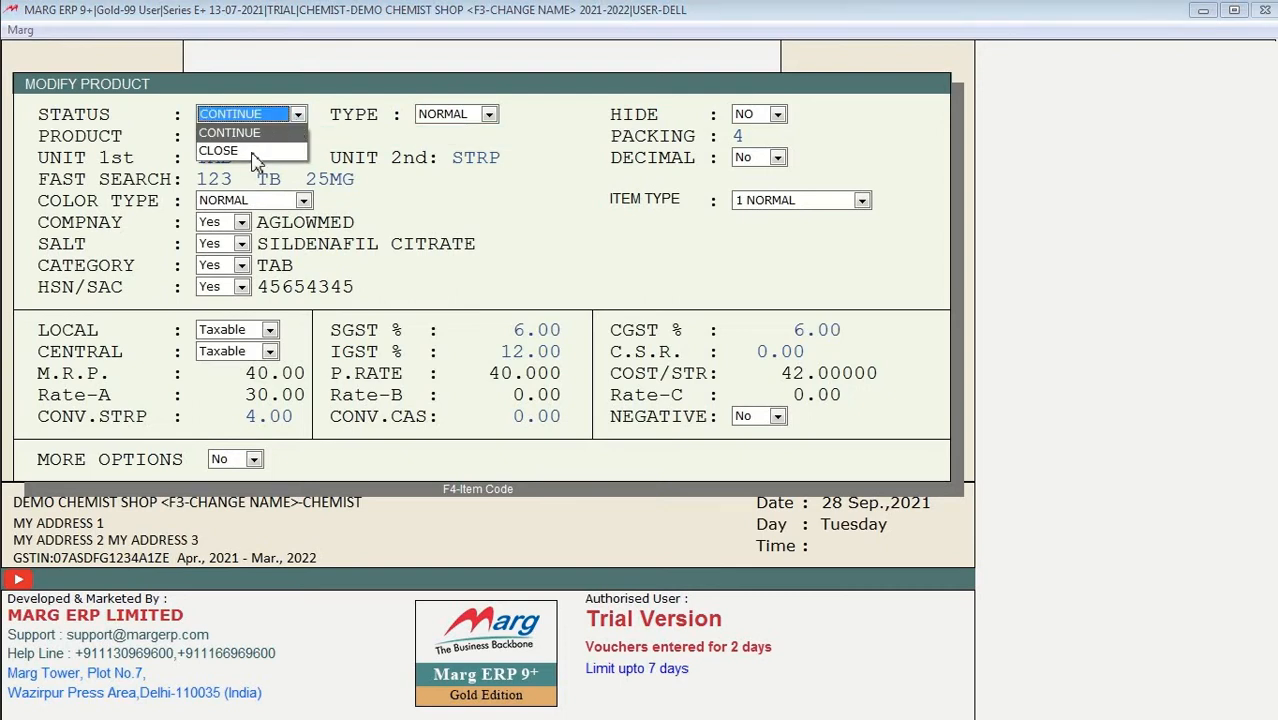
{"action": "left_click", "coordinate": [262, 149]}
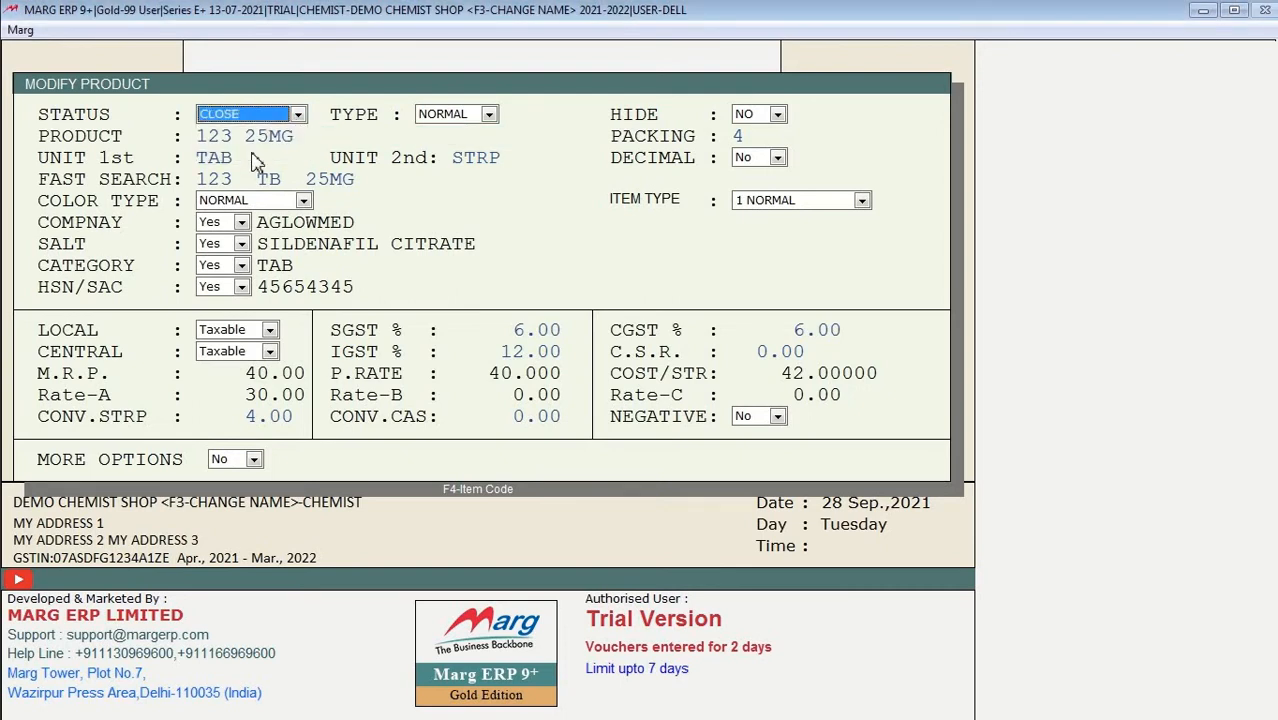
{"action": "key", "text": "Return"}
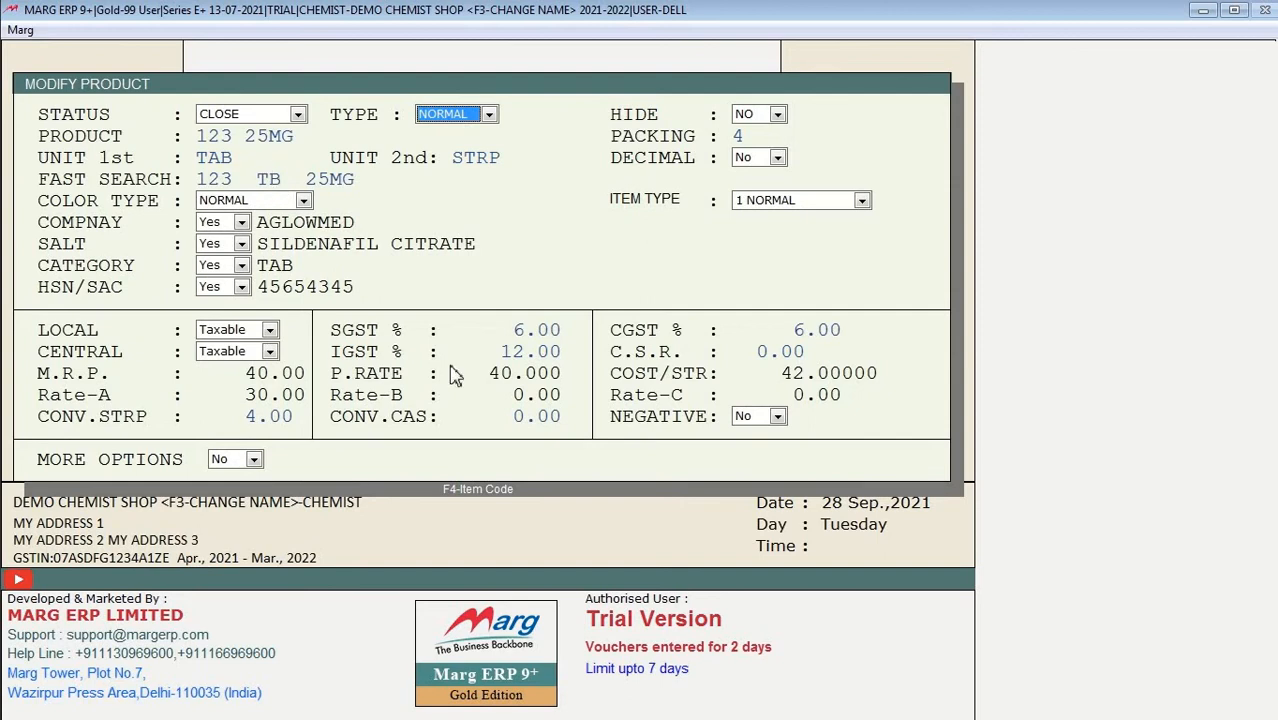
{"action": "key", "text": "Page_Down"}
{"action": "left_click", "coordinate": [445, 314]}
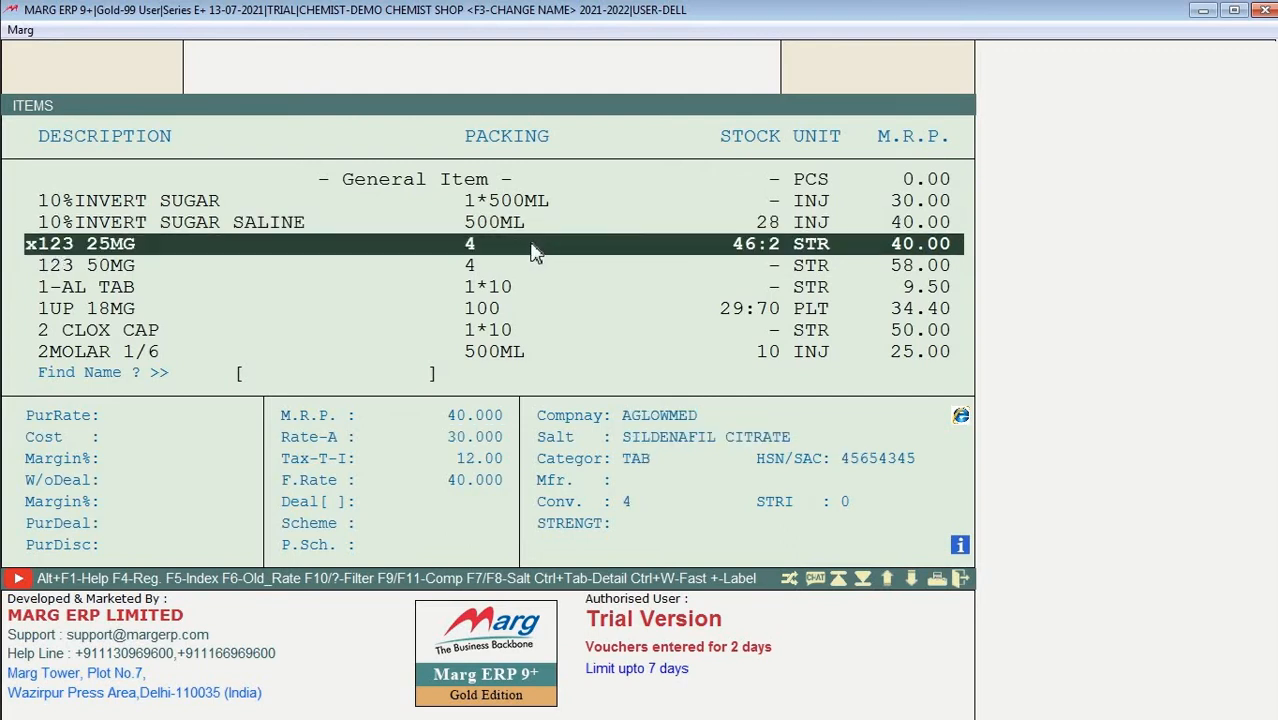
{"action": "key", "text": "Escape"}
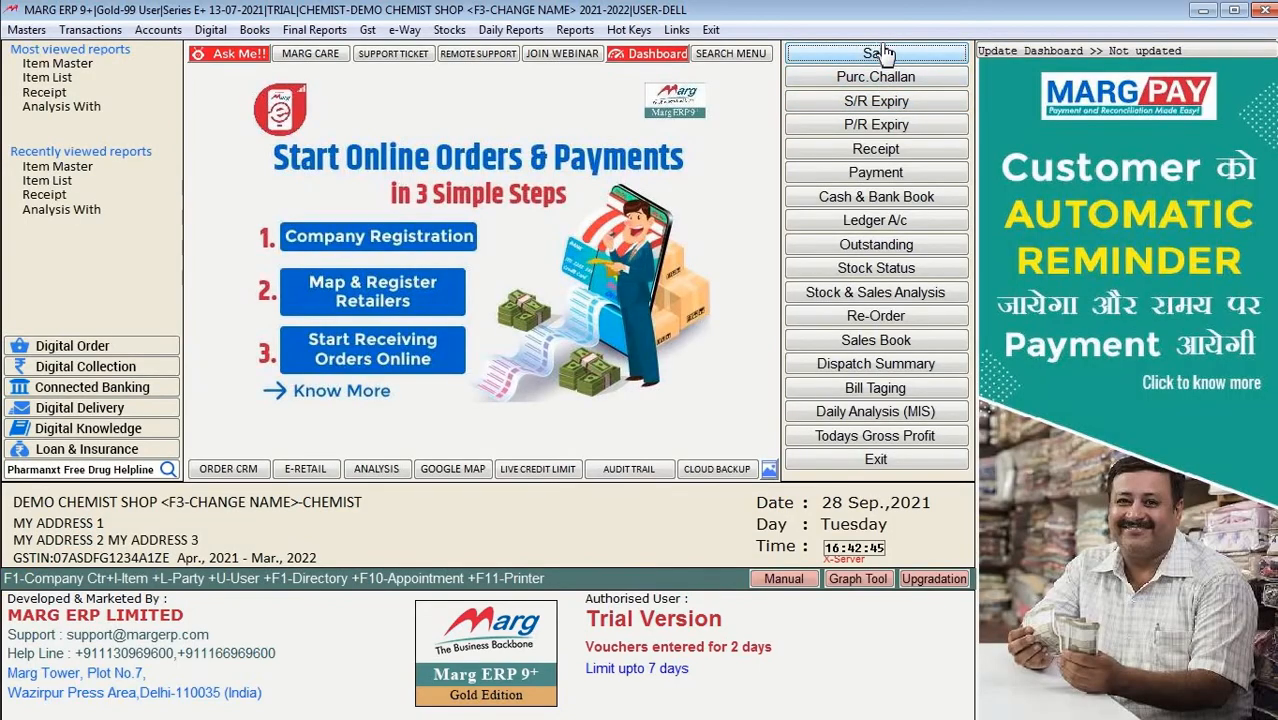
Step: Start a new sale bill, browse its product list for the closed 123 25MG, then exit
{"action": "left_click", "coordinate": [882, 53]}
{"action": "key", "text": "Return"}
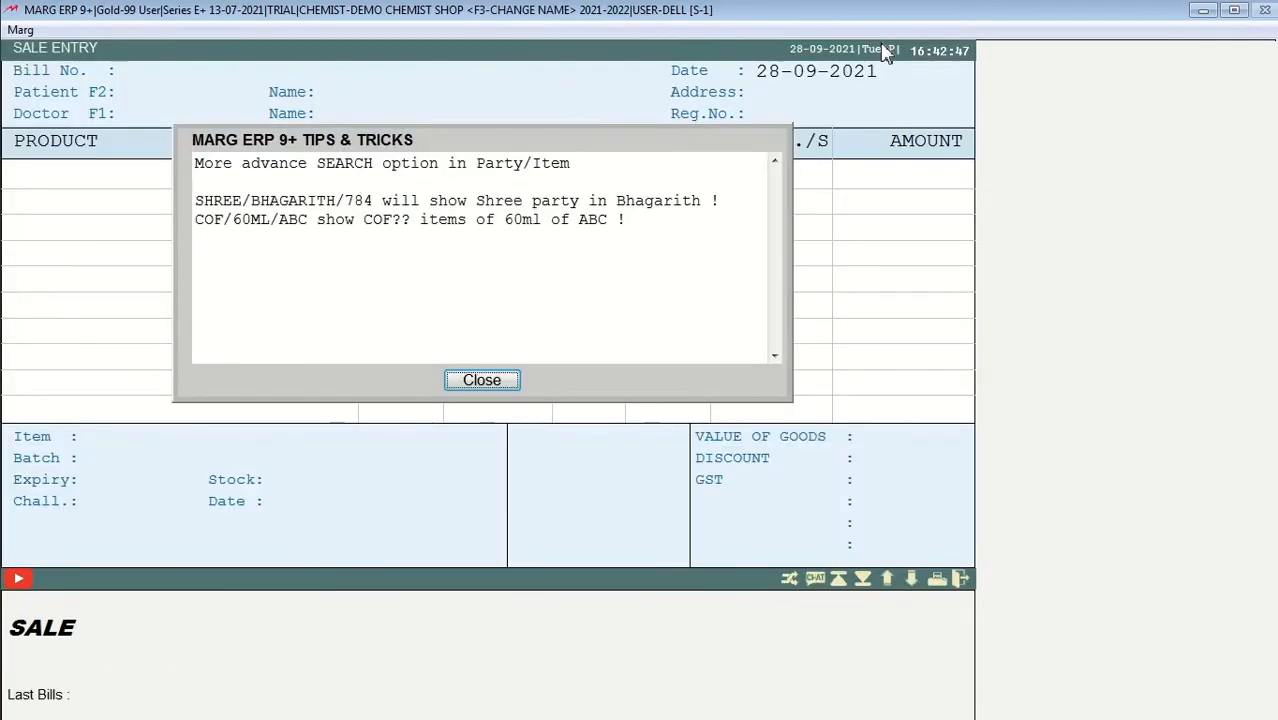
{"action": "key", "text": "Return"}
{"action": "key", "text": "Return"}
{"action": "key", "text": "Return"}
{"action": "key", "text": "Return"}
{"action": "key", "text": "Return"}
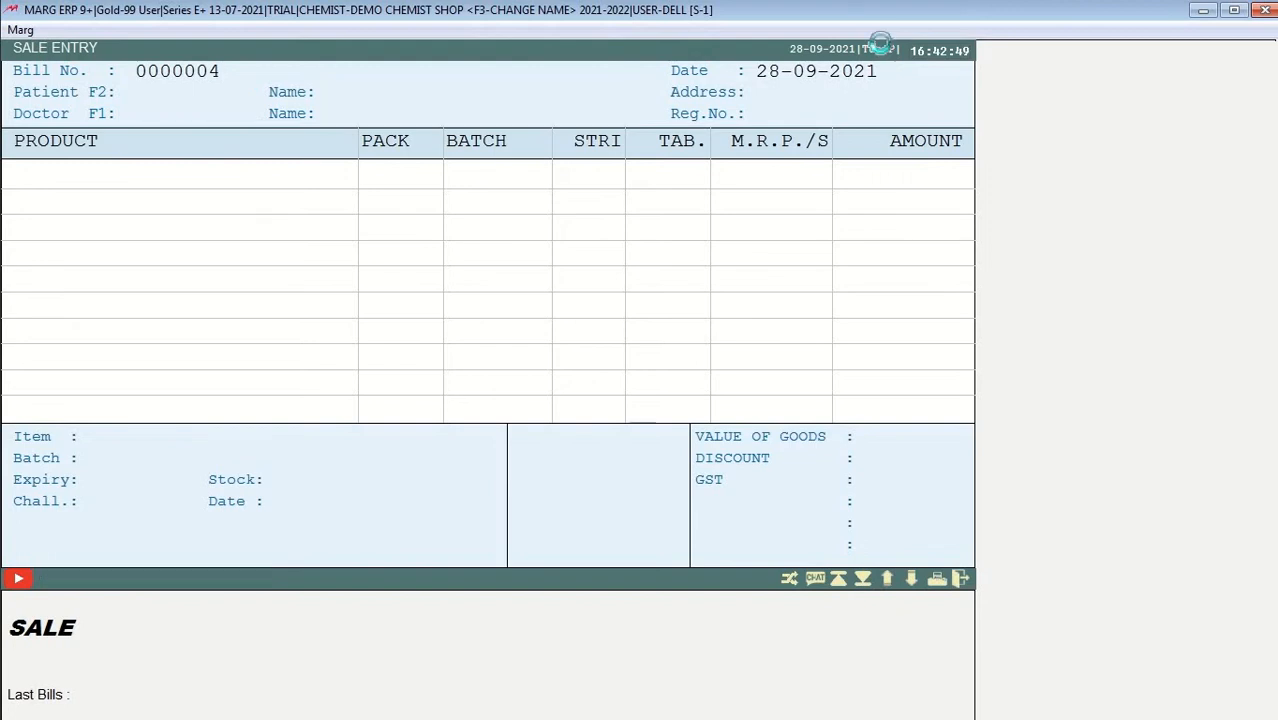
{"action": "key", "text": "Down"}
{"action": "key", "text": "Down"}
{"action": "key", "text": "Down"}
{"action": "key", "text": "Down"}
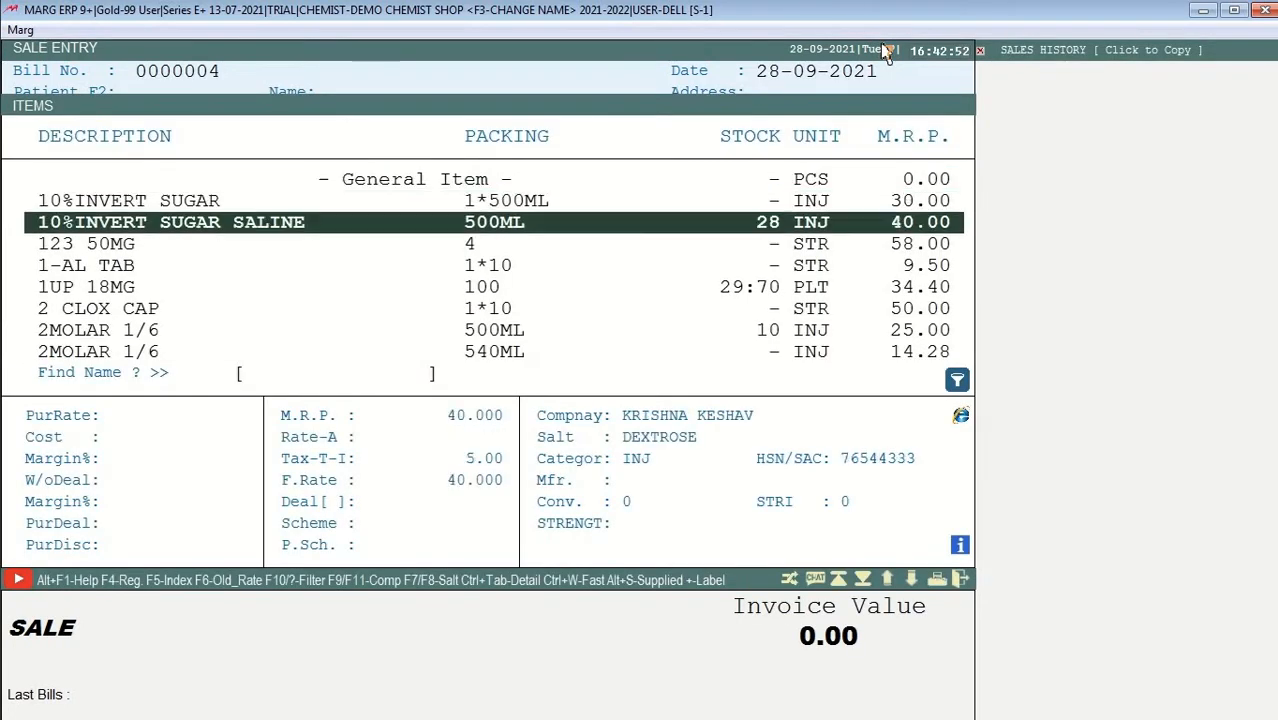
{"action": "key", "text": "Up"}
{"action": "key", "text": "Up"}
{"action": "key", "text": "Up"}
{"action": "key", "text": "Down"}
{"action": "key", "text": "Down"}
{"action": "key", "text": "Down"}
{"action": "key", "text": "Down"}
{"action": "key", "text": "Down"}
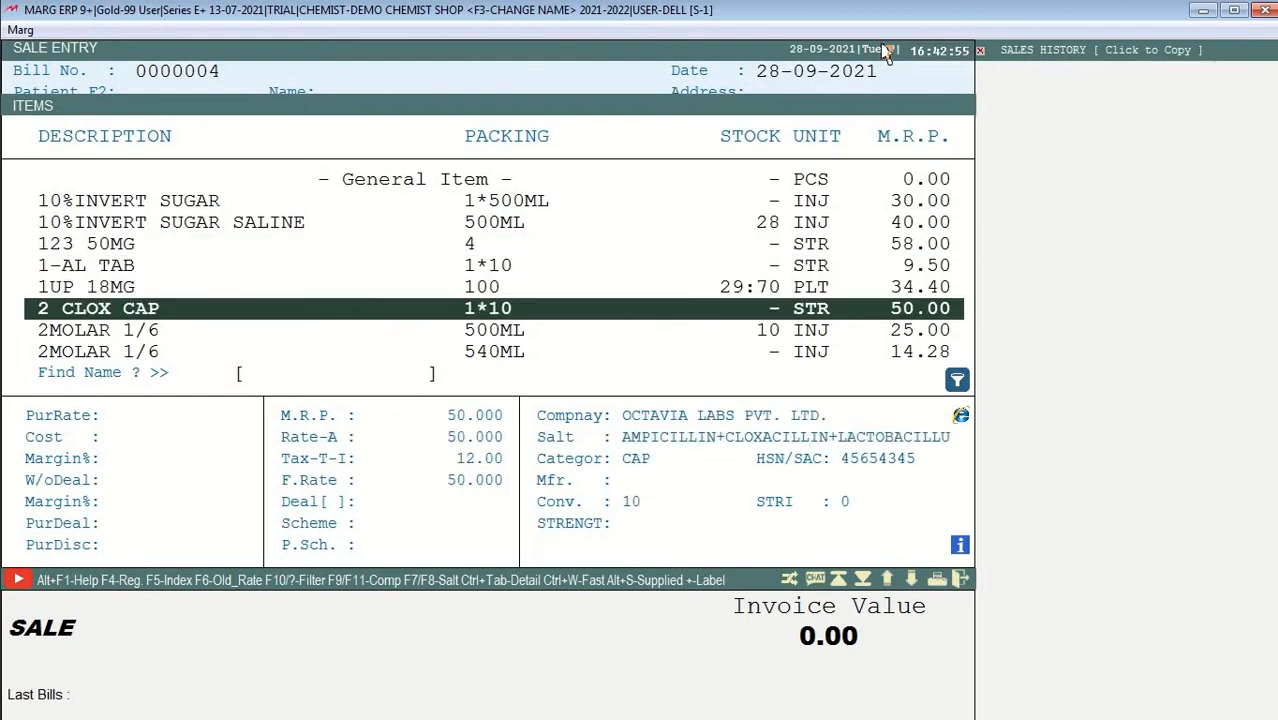
{"action": "key", "text": "Down"}
{"action": "key", "text": "Down"}
{"action": "key", "text": "Down"}
{"action": "key", "text": "Down"}
{"action": "key", "text": "Down"}
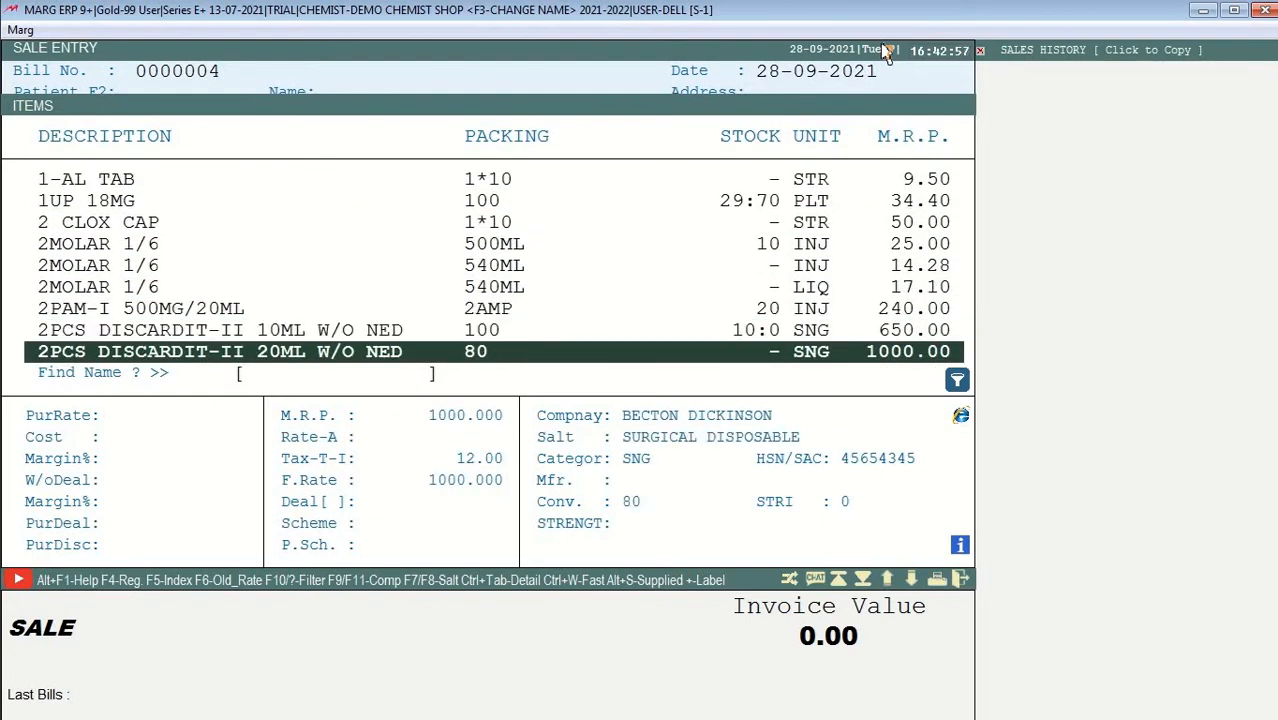
{"action": "key", "text": "Down"}
{"action": "key", "text": "Down"}
{"action": "key", "text": "Down"}
{"action": "key", "text": "Down"}
{"action": "key", "text": "Up"}
{"action": "key", "text": "Up"}
{"action": "key", "text": "Escape"}
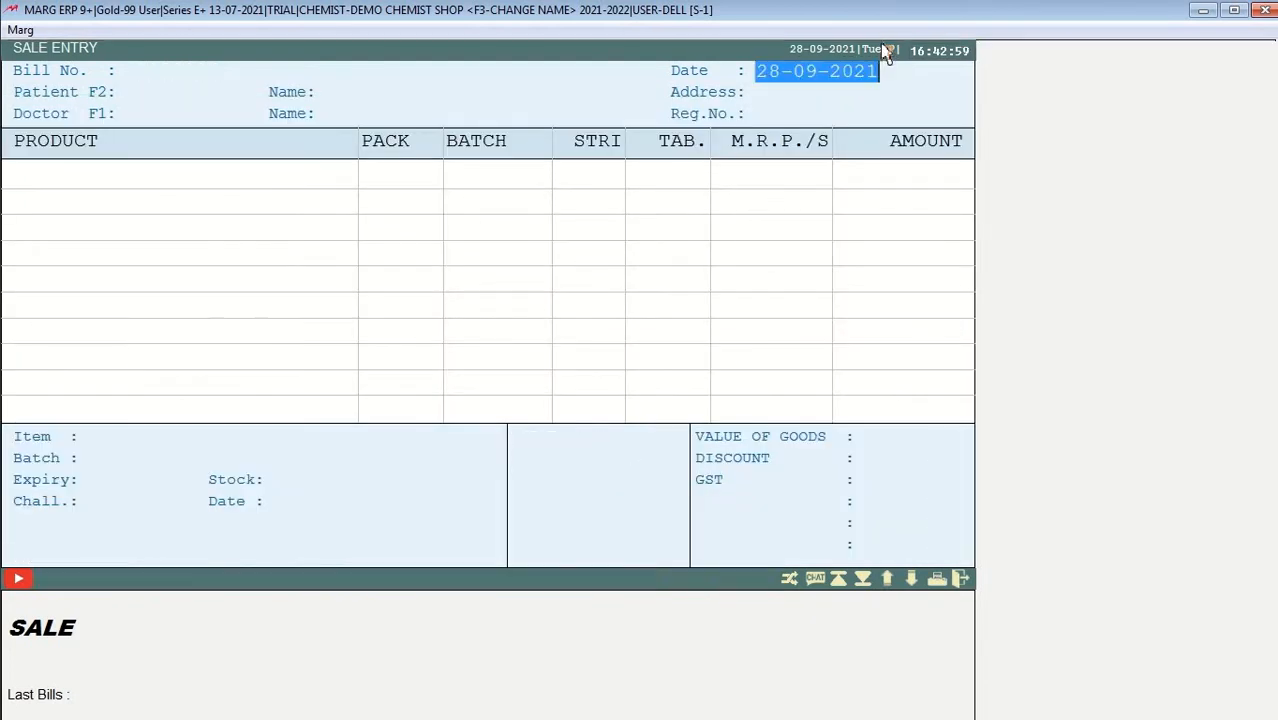
{"action": "key", "text": "Escape"}
{"action": "left_click", "coordinate": [876, 53]}
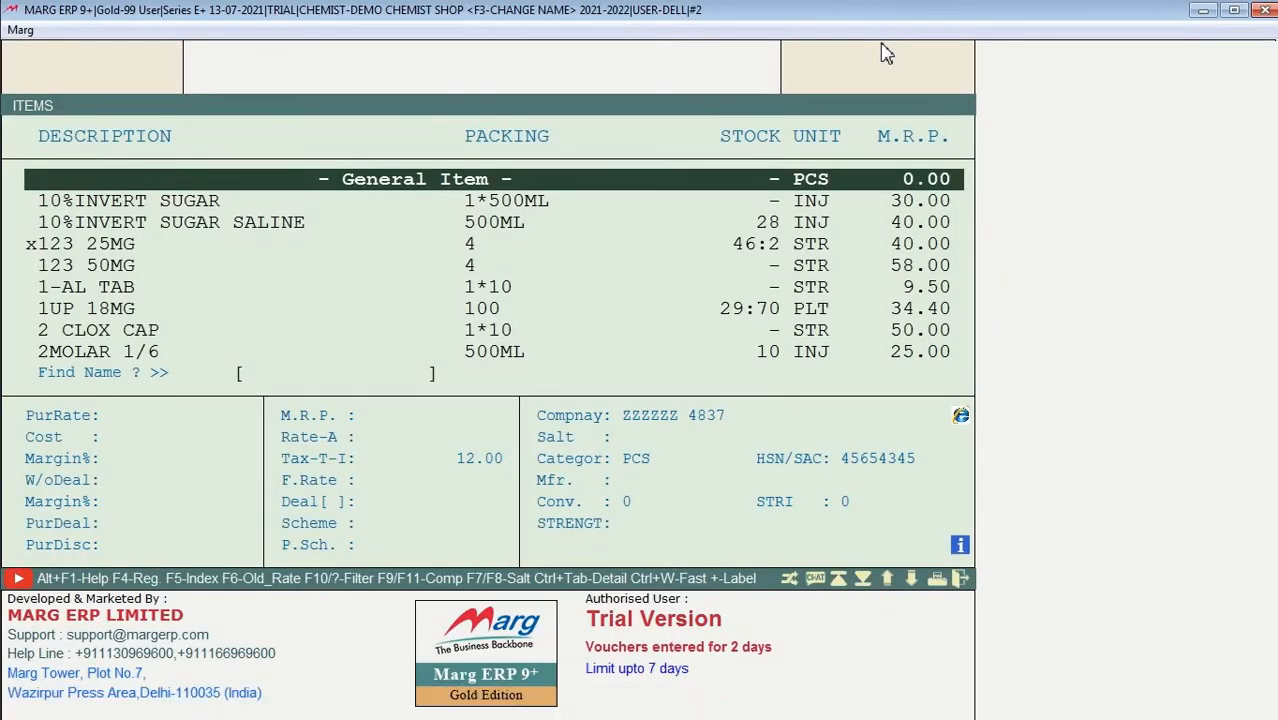
Step: Change x123 25MG's status back to CONTINUE and save it
{"action": "key", "text": "Down"}
{"action": "key", "text": "Down"}
{"action": "key", "text": "Down"}
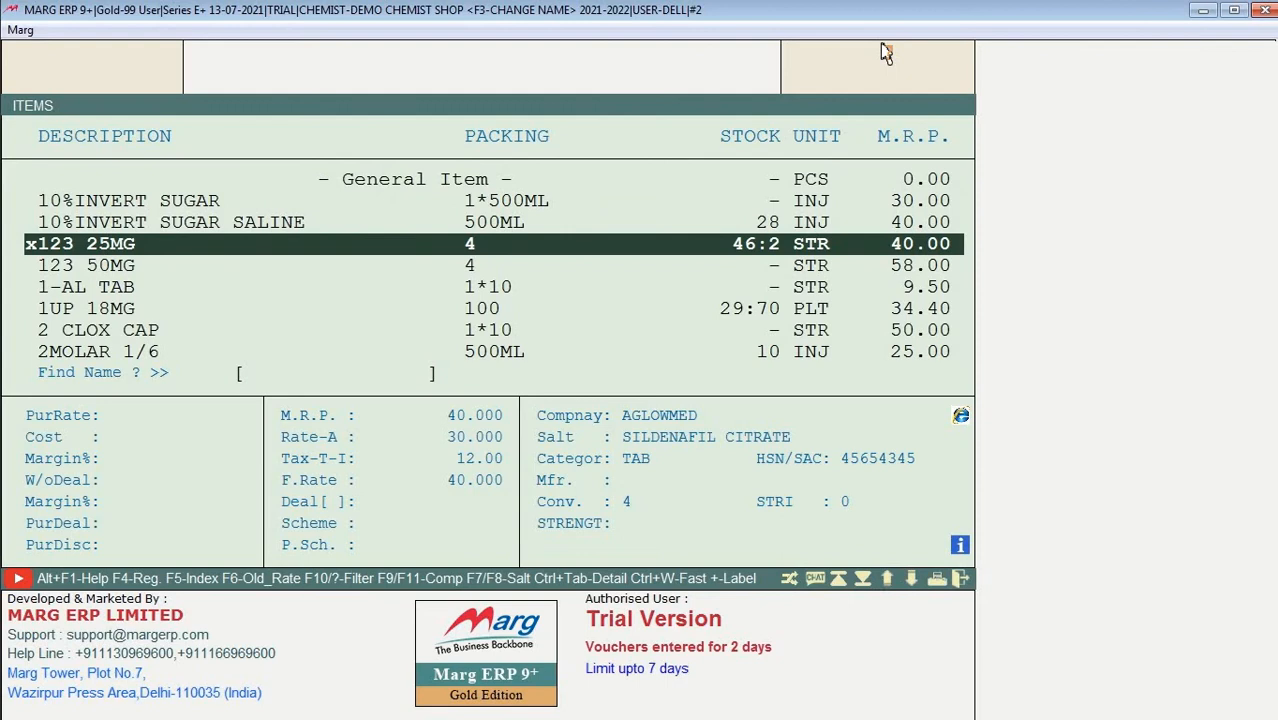
{"action": "key", "text": "Return"}
{"action": "key", "text": "Return"}
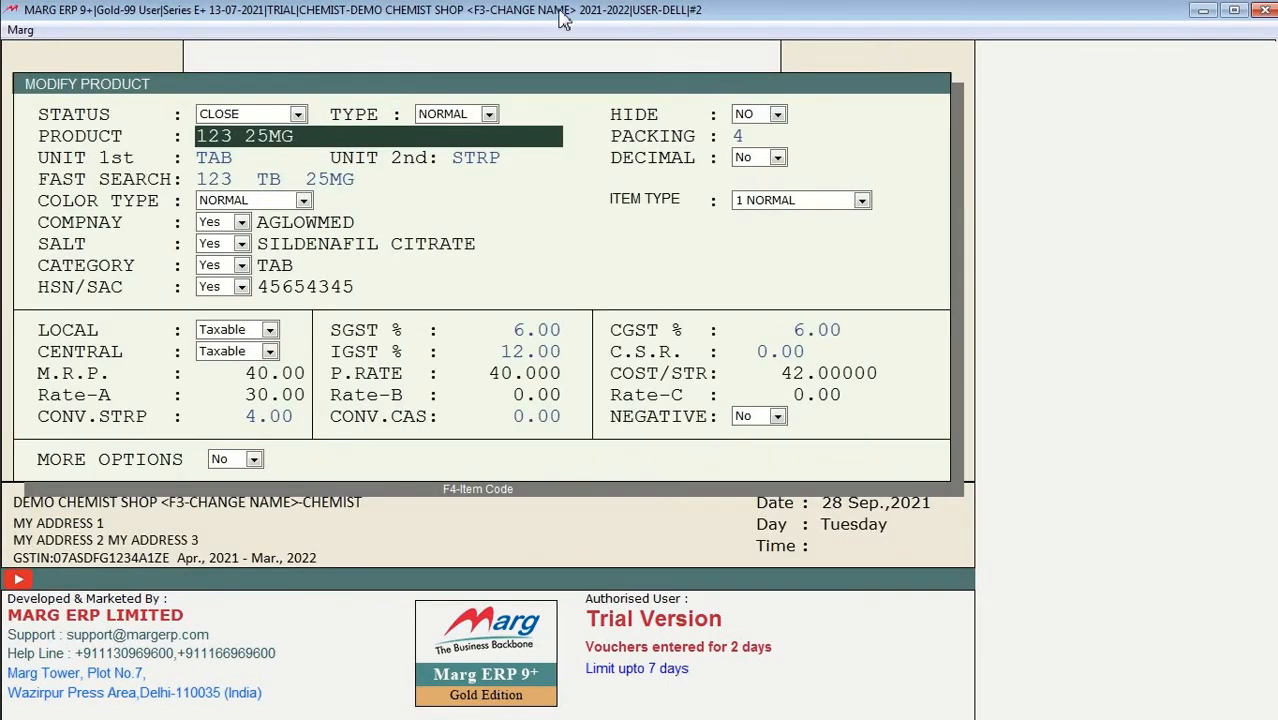
{"action": "left_click", "coordinate": [298, 115]}
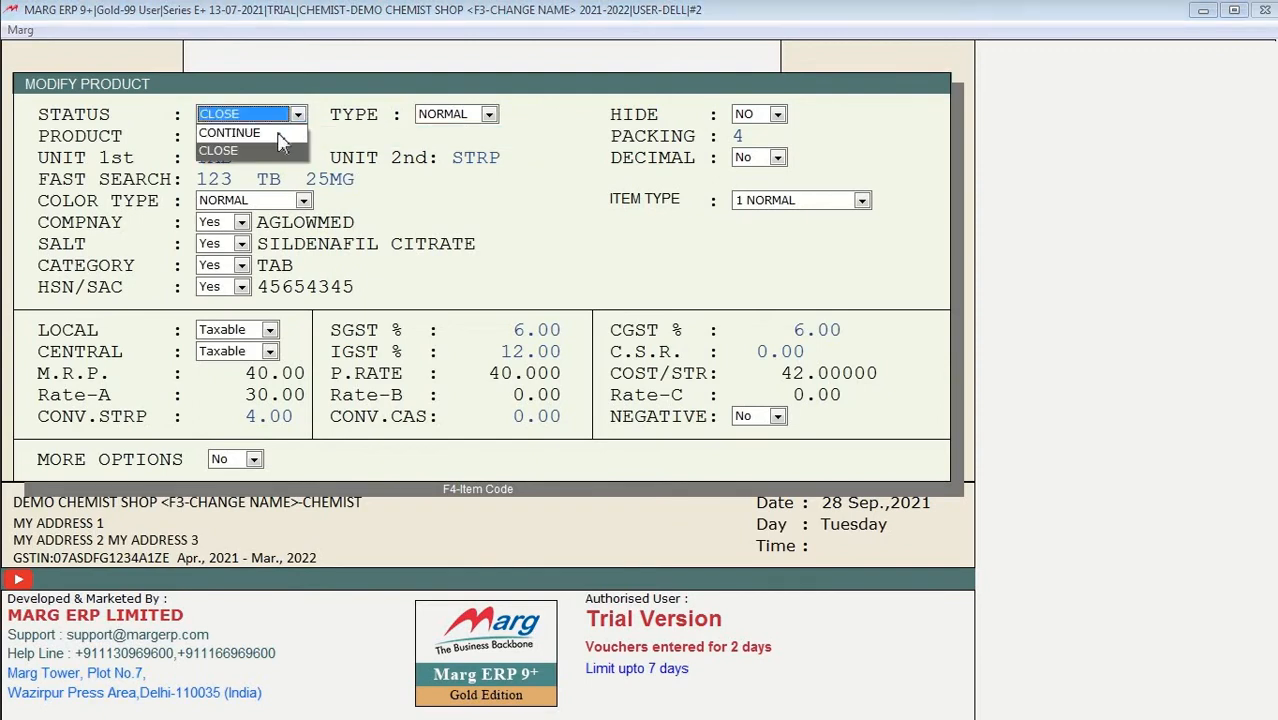
{"action": "left_click", "coordinate": [235, 132]}
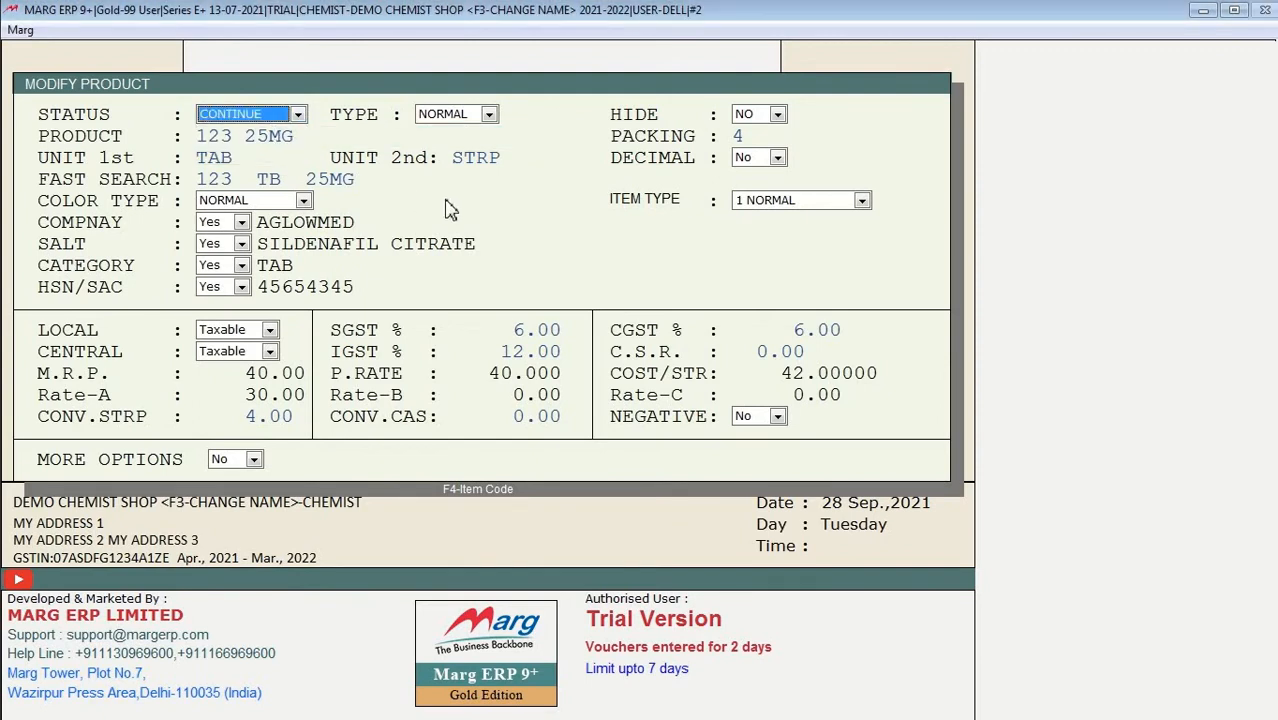
{"action": "key", "text": "Escape"}
{"action": "left_click", "coordinate": [443, 314]}
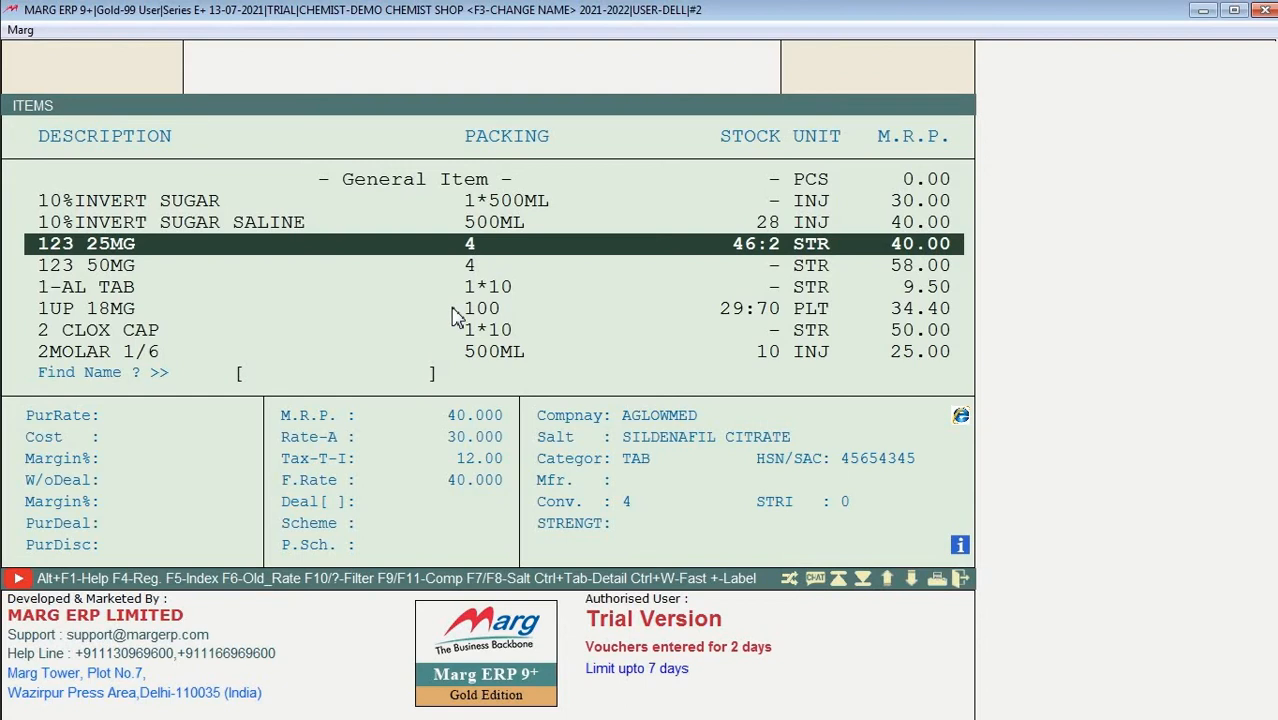
{"action": "left_click", "coordinate": [607, 290]}
Step: Reopen 123 25MG, keep status CONTINUE, and exit without saving
{"action": "double_click", "coordinate": [630, 247]}
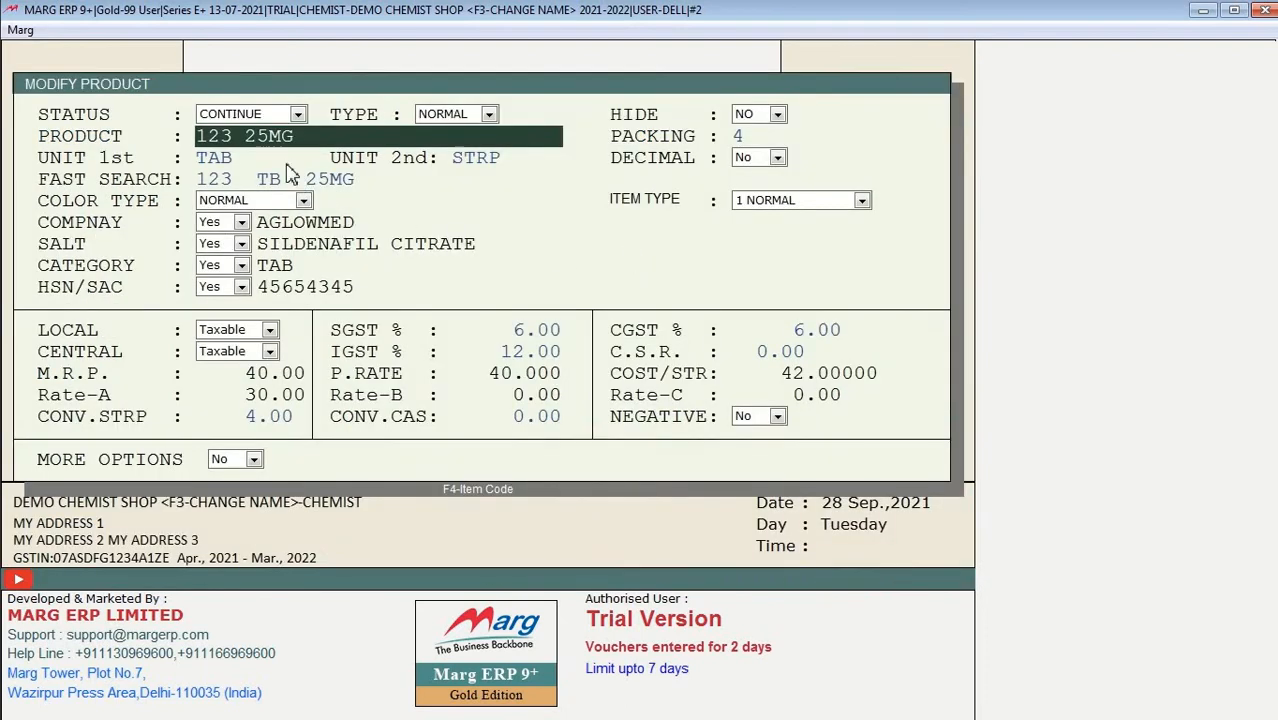
{"action": "left_click", "coordinate": [279, 114]}
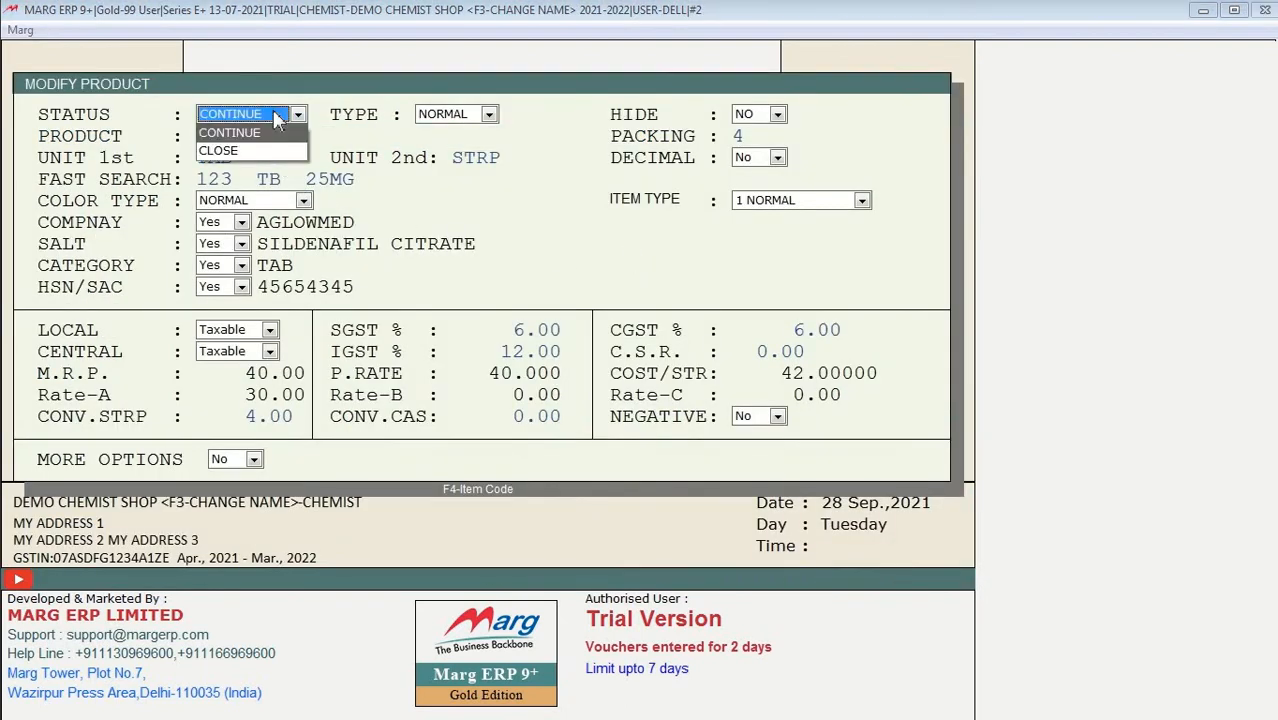
{"action": "left_click", "coordinate": [279, 117]}
{"action": "key", "text": "Escape"}
{"action": "key", "text": "Right"}
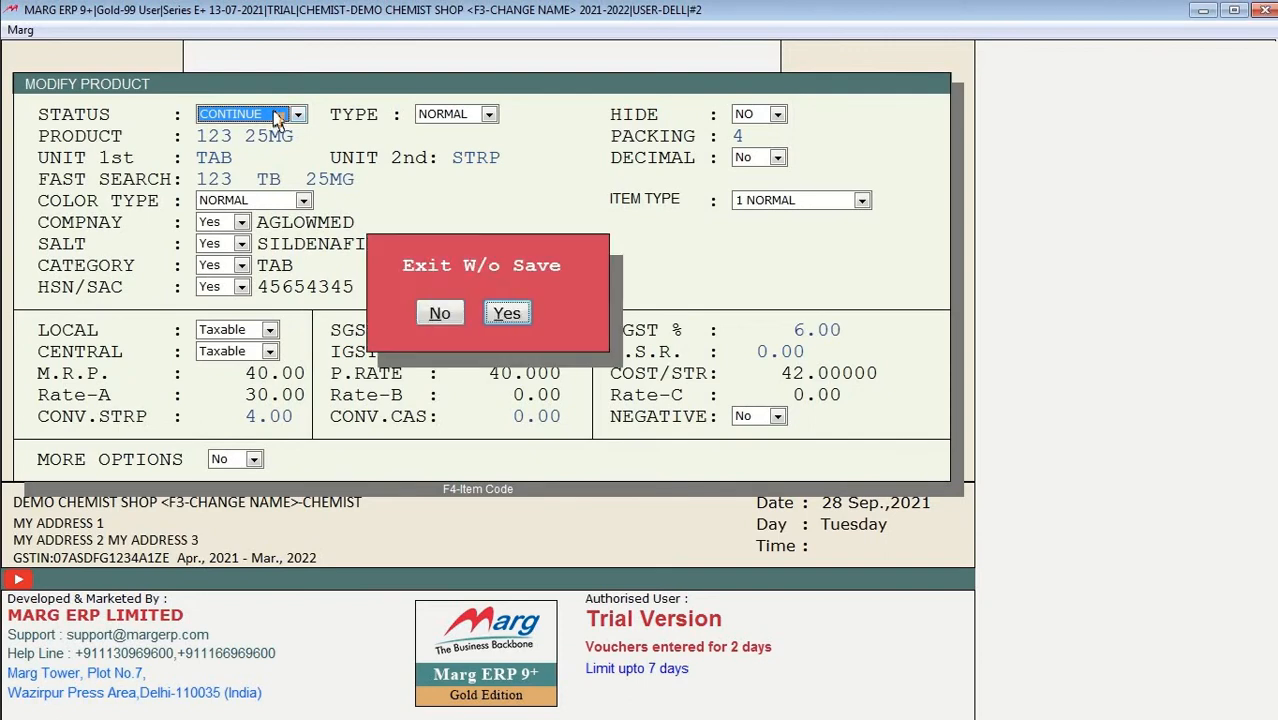
{"action": "key", "text": "Return"}
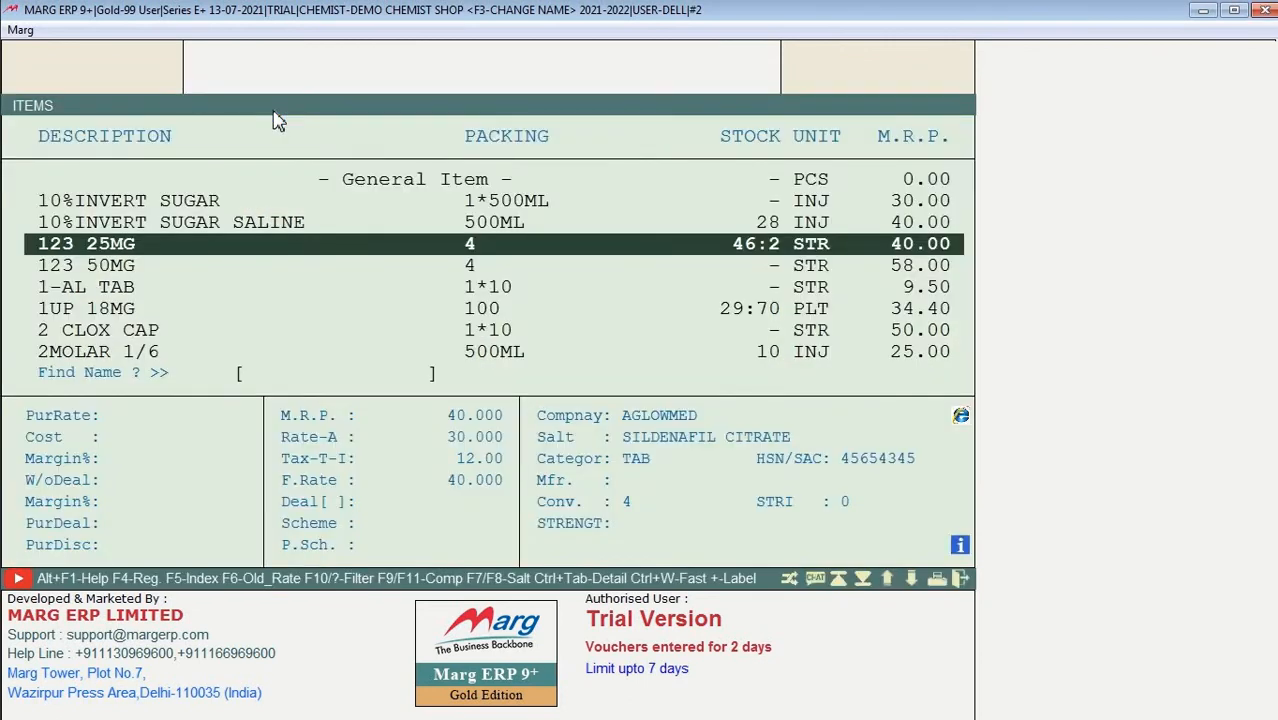
Step: Start a new product, accept re-arranging item codes, and set its type to PROHIBITED
{"action": "key", "text": "F2"}
{"action": "key", "text": "Left"}
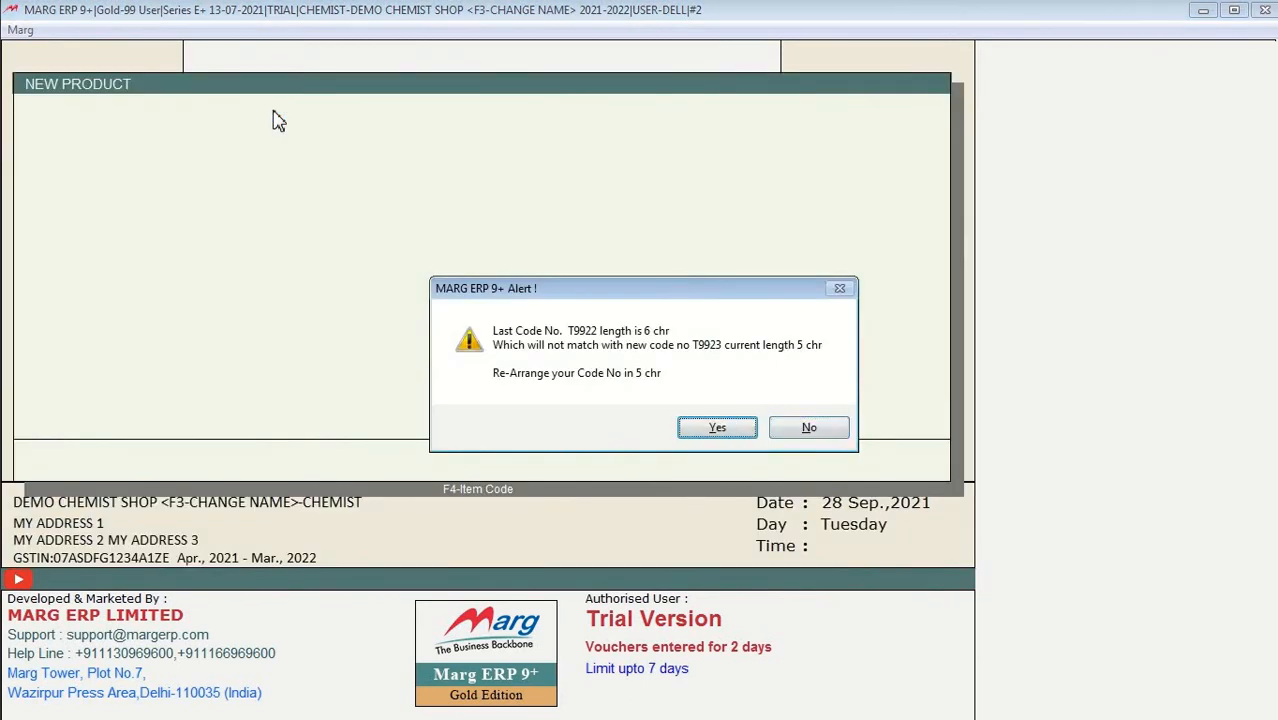
{"action": "key", "text": "Return"}
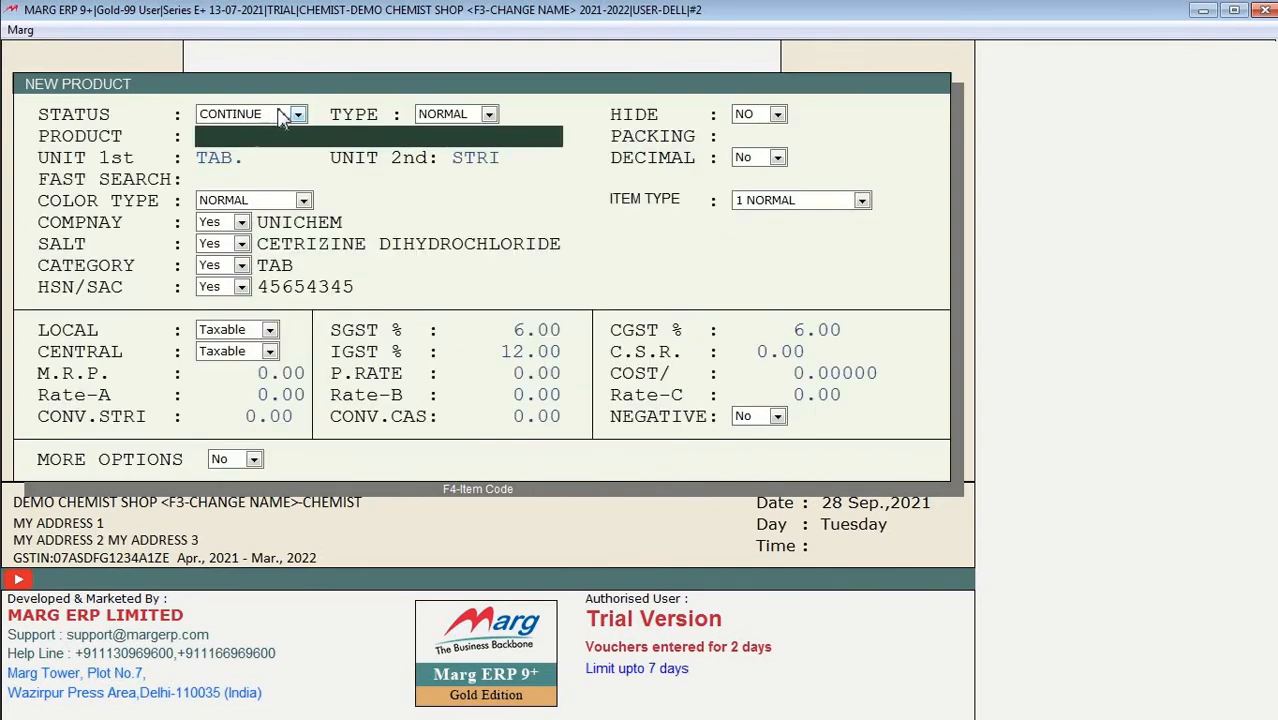
{"action": "left_click", "coordinate": [465, 115]}
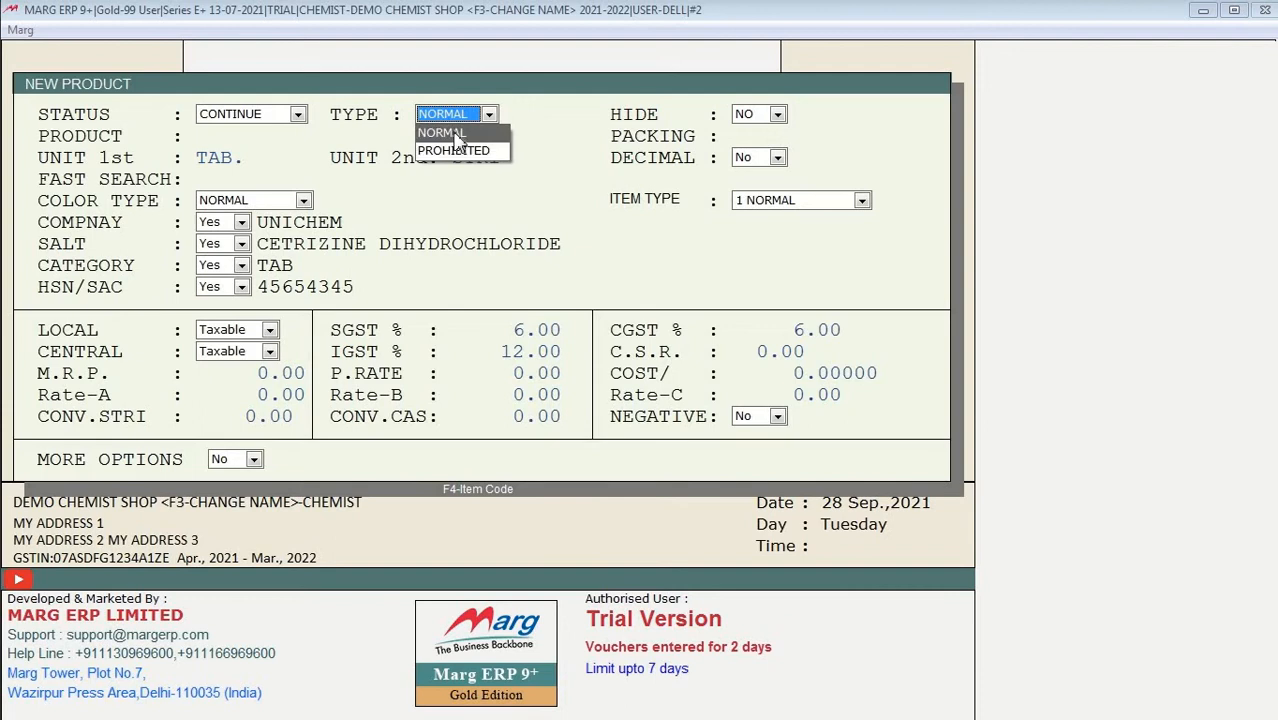
{"action": "left_click", "coordinate": [457, 137]}
{"action": "left_click", "coordinate": [472, 116]}
{"action": "key", "text": "Down"}
Step: Switch the new product's type from PROHIBITED back to NORMAL
{"action": "key", "text": "Escape"}
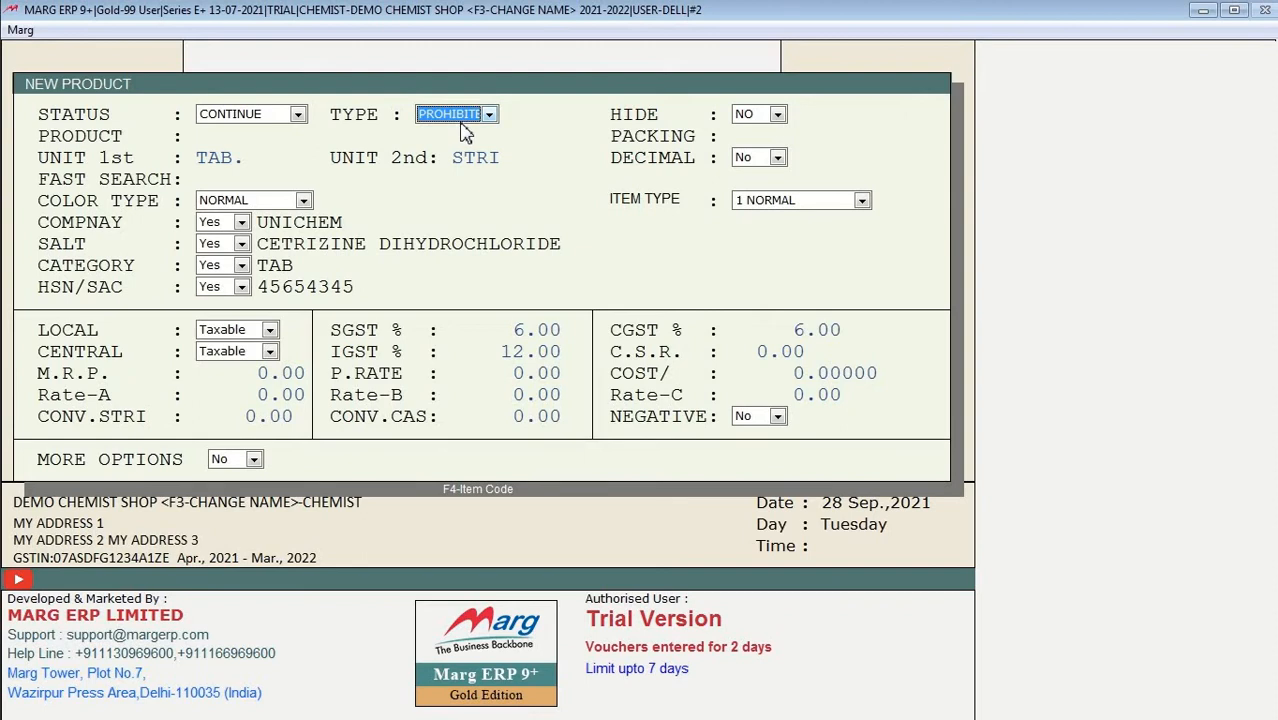
{"action": "key", "text": "Up"}
{"action": "key", "text": "Return"}
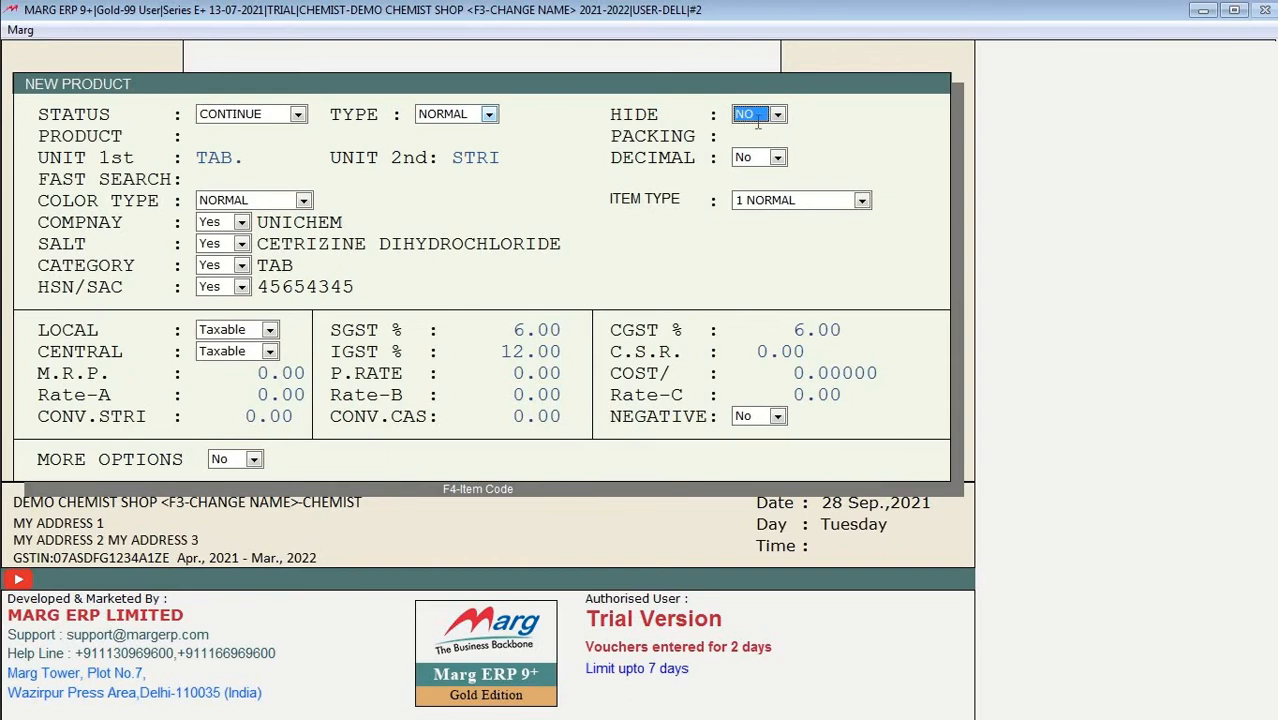
Step: Set Hide to YES, then revert it to NO
{"action": "key", "text": "alt+Down"}
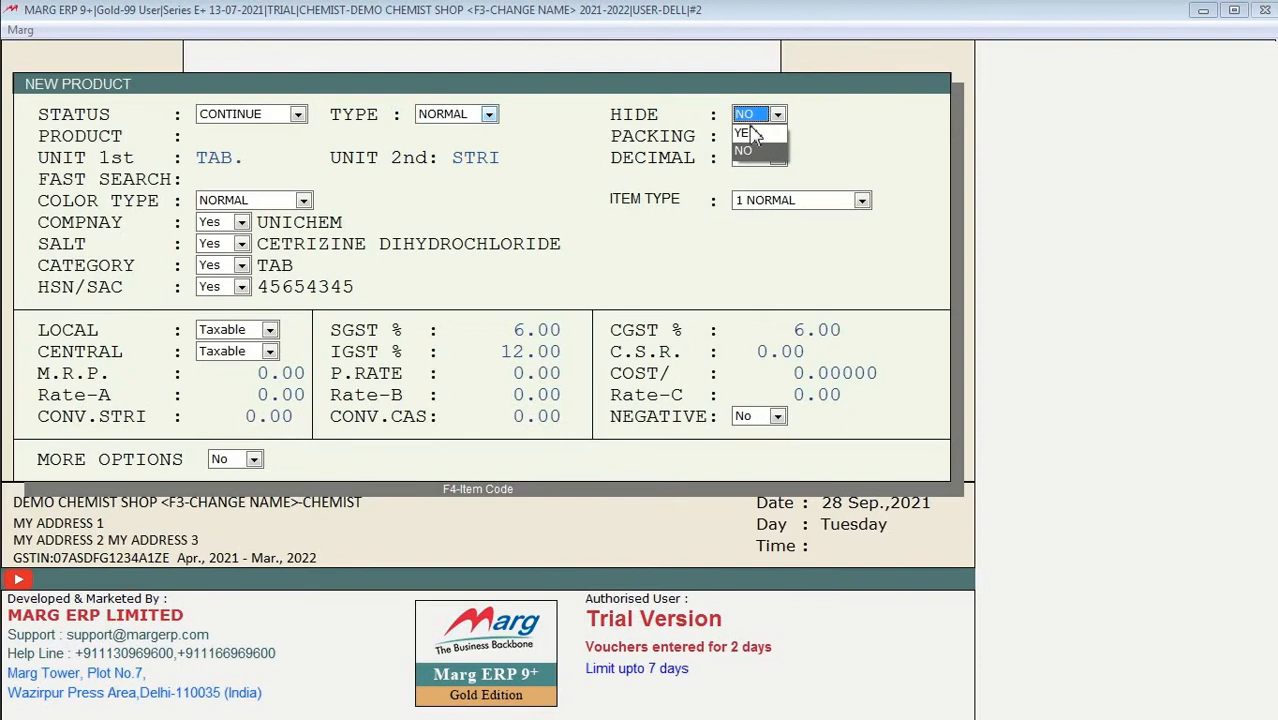
{"action": "left_click", "coordinate": [750, 133]}
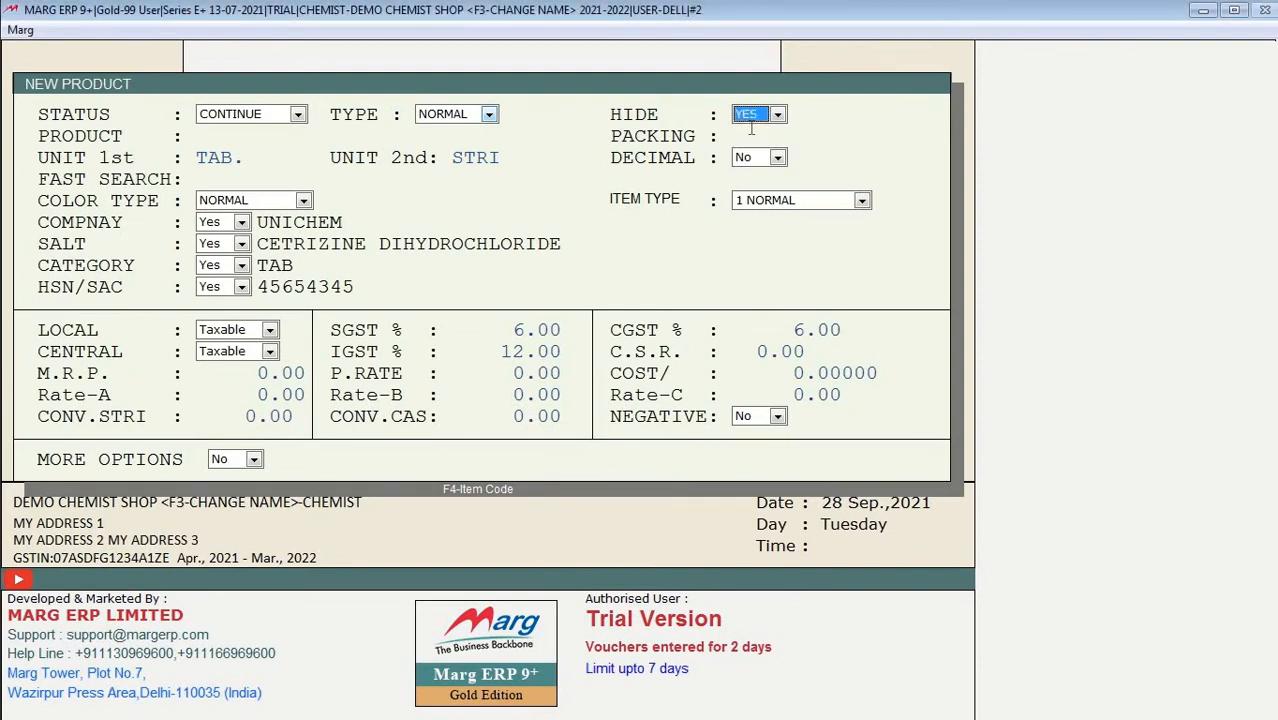
{"action": "key", "text": "n"}
{"action": "key", "text": "Return"}
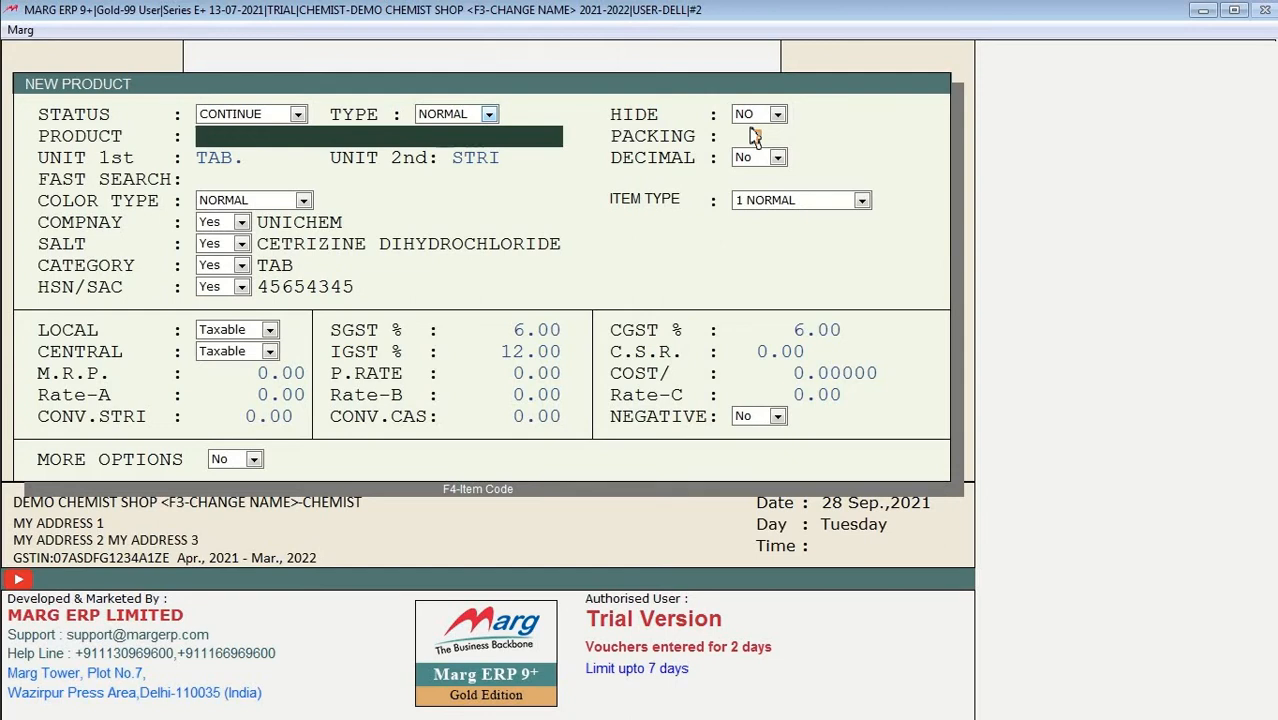
Step: Enter product name CROCINE 50MG and packing 1*10, leaving units TAB. and STRI
{"action": "type", "text": "CROCINE"}
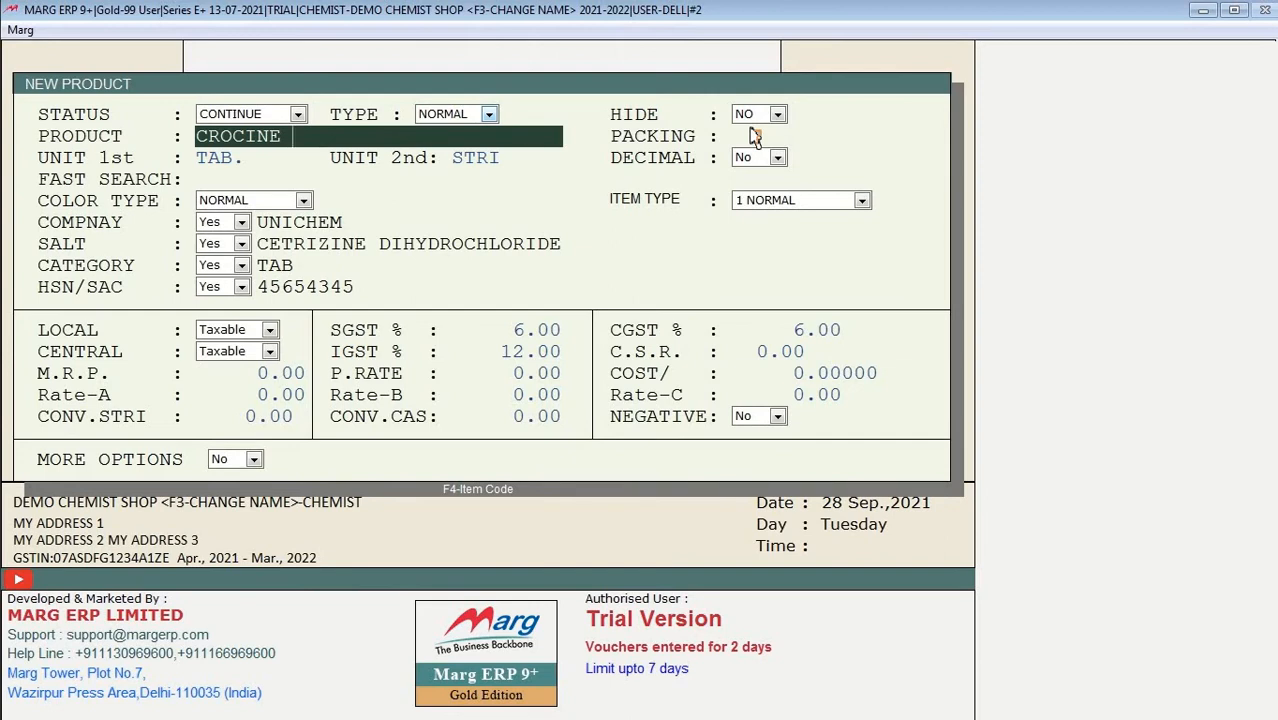
{"action": "type", "text": "50MG"}
{"action": "key", "text": "Return"}
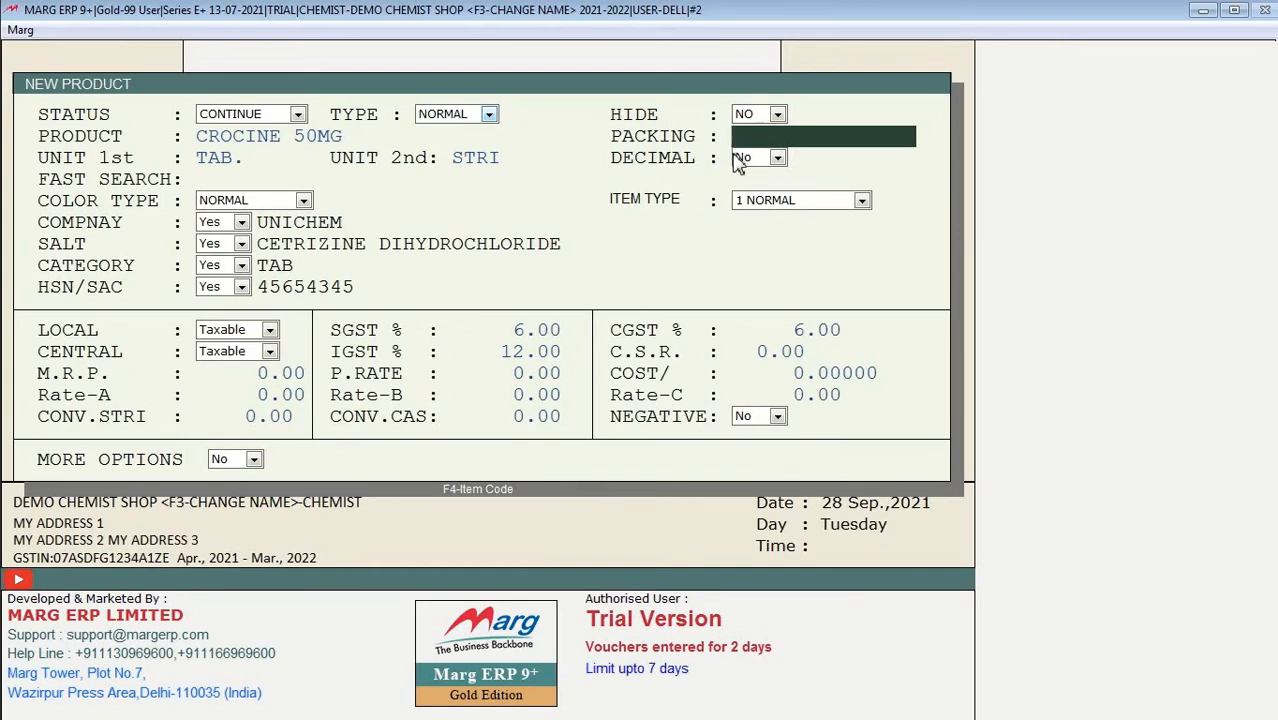
{"action": "type", "text": "1*10"}
{"action": "key", "text": "Return"}
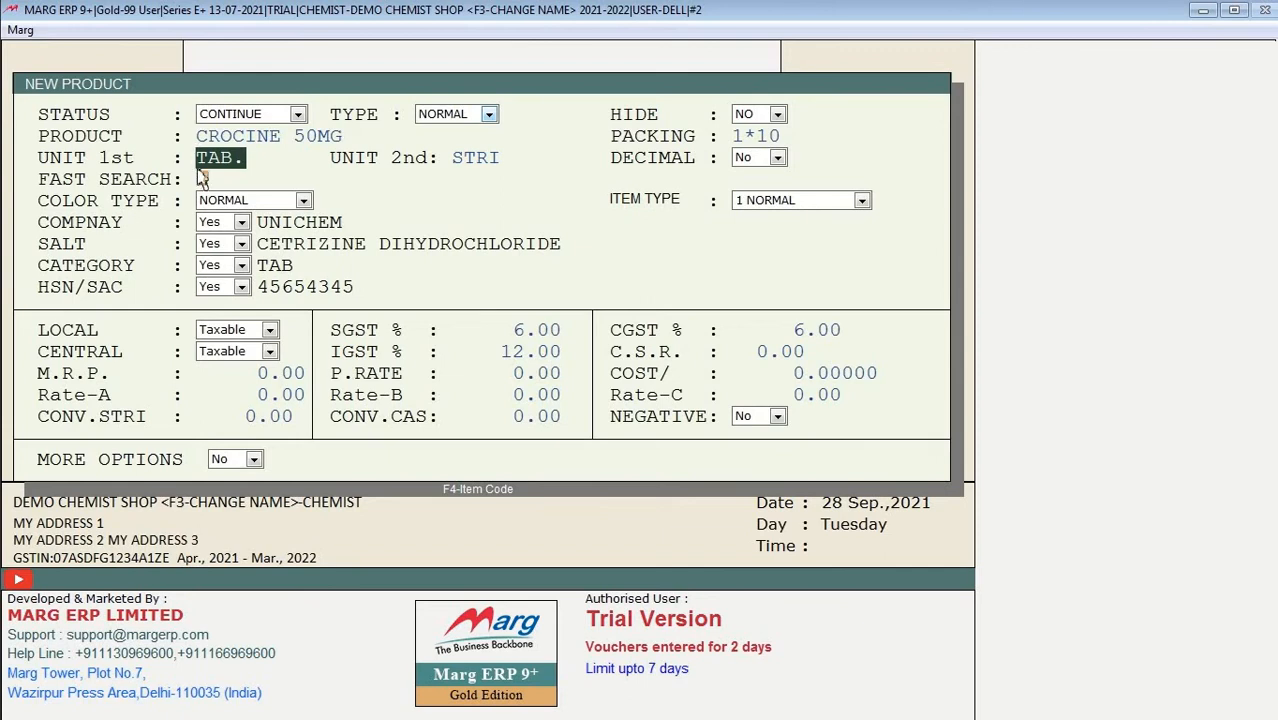
{"action": "type", "text": "SYP."}
{"action": "key", "text": "Return"}
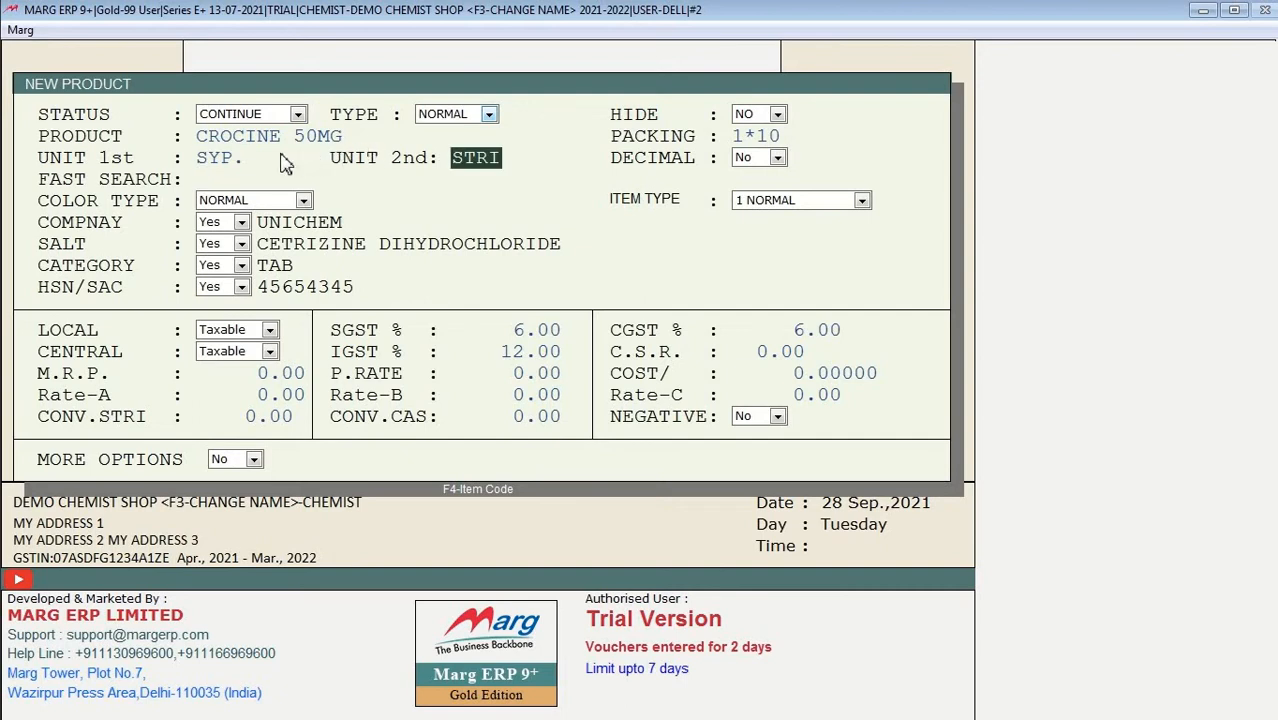
{"action": "left_click", "coordinate": [241, 157]}
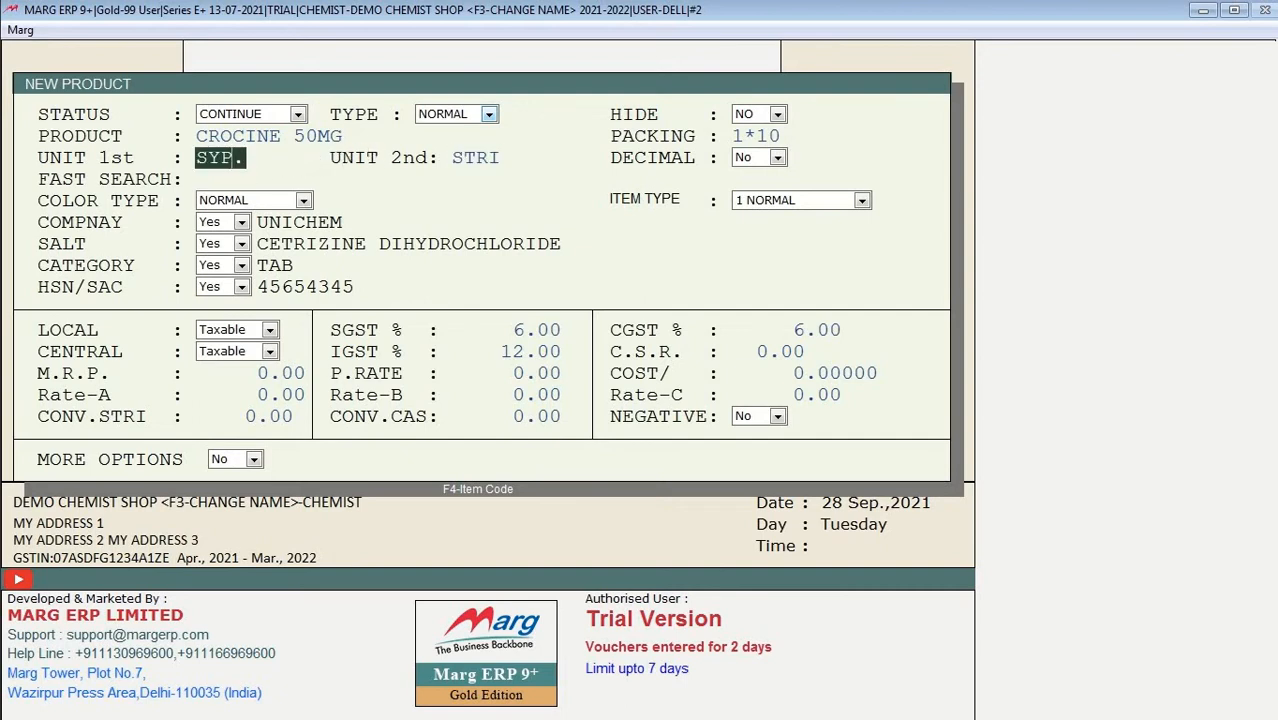
{"action": "double_click", "coordinate": [241, 160]}
{"action": "type", "text": "TAB"}
{"action": "key", "text": "Return"}
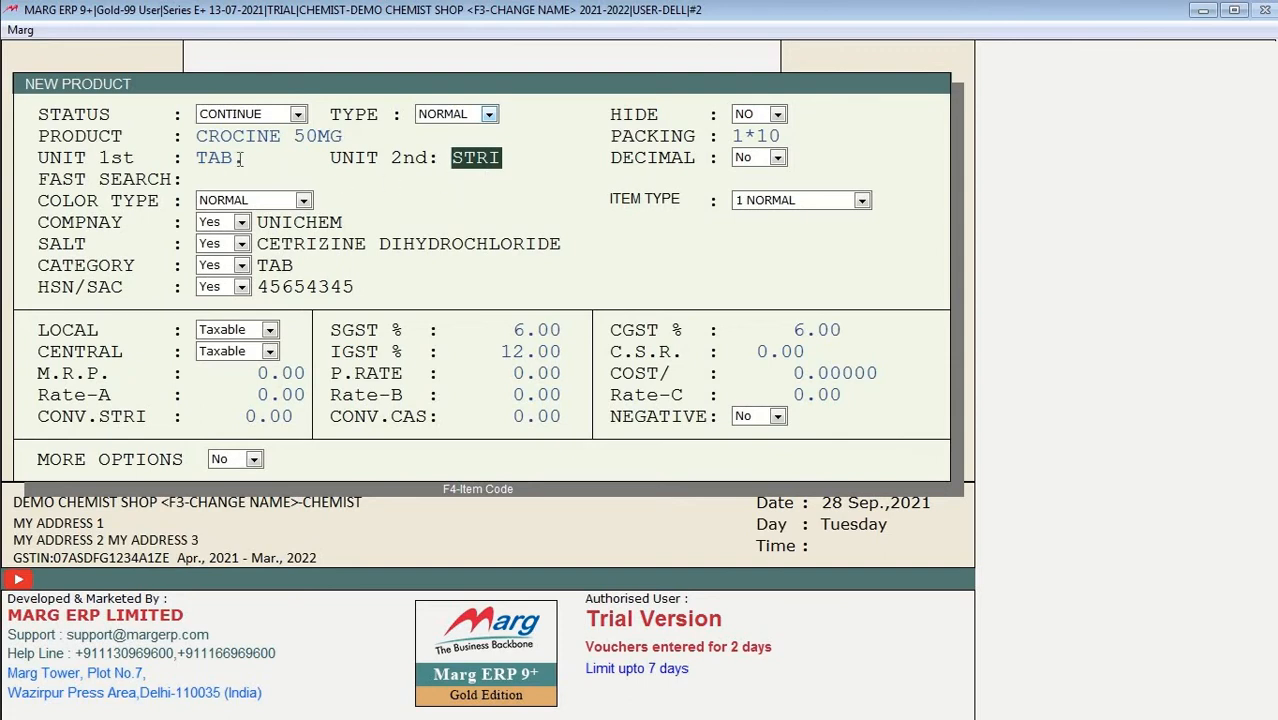
{"action": "left_click", "coordinate": [199, 161]}
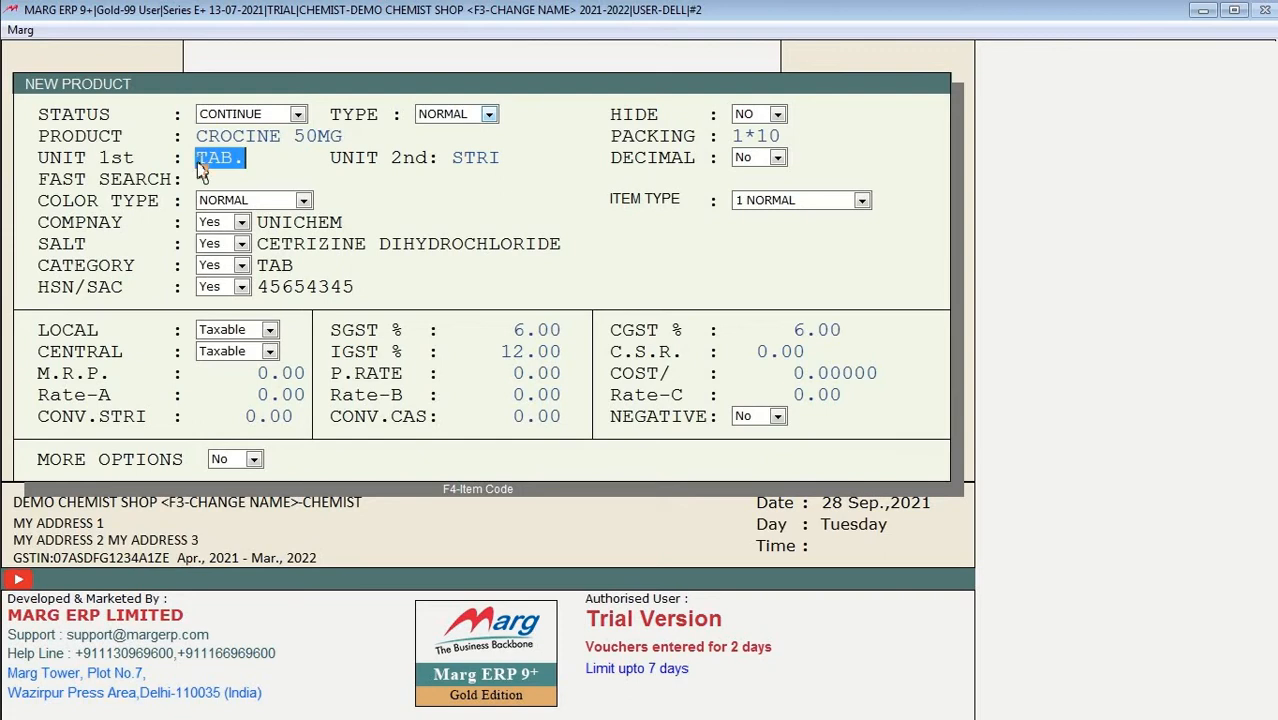
{"action": "key", "text": "Return"}
{"action": "key", "text": "Return"}
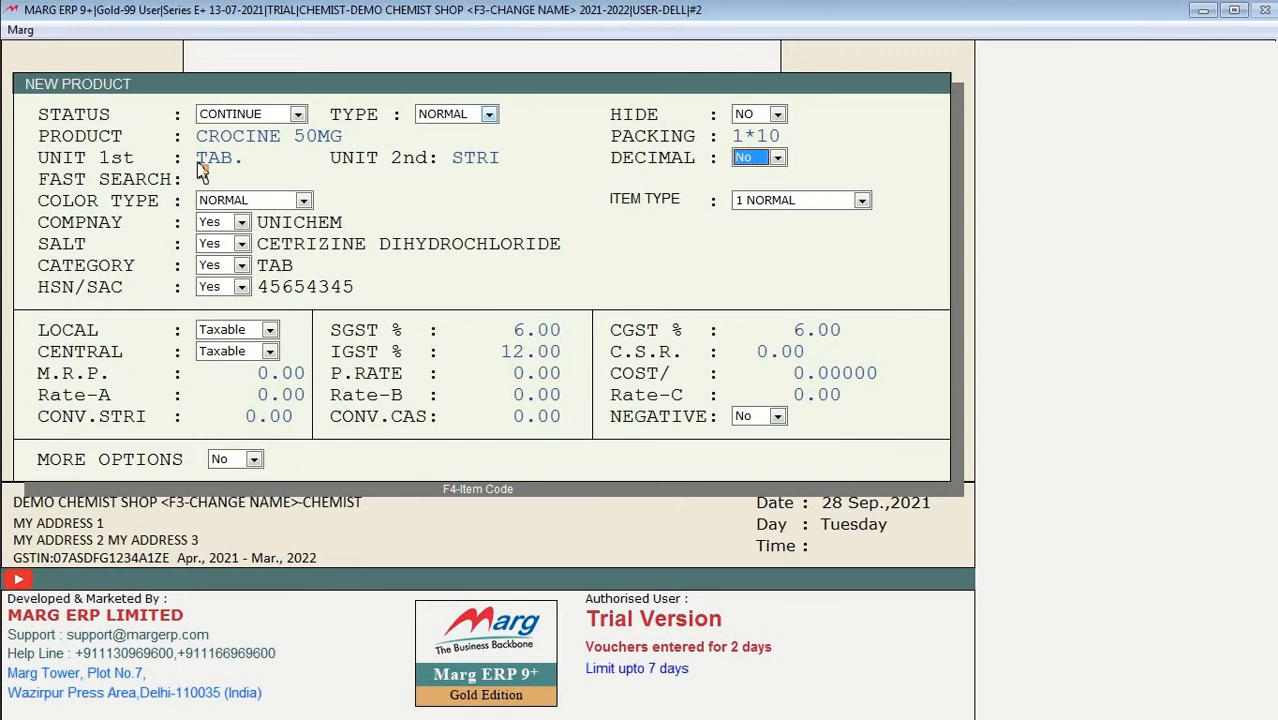
{"action": "key", "text": "Return"}
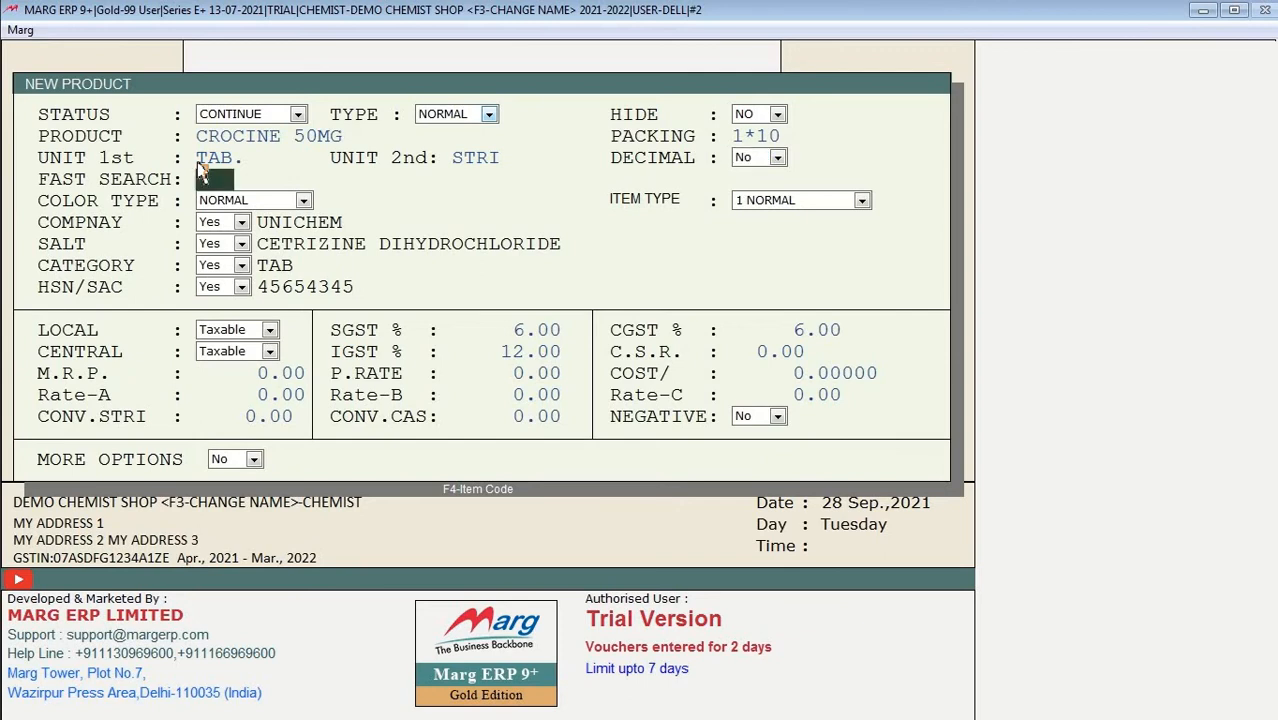
{"action": "left_click", "coordinate": [777, 162]}
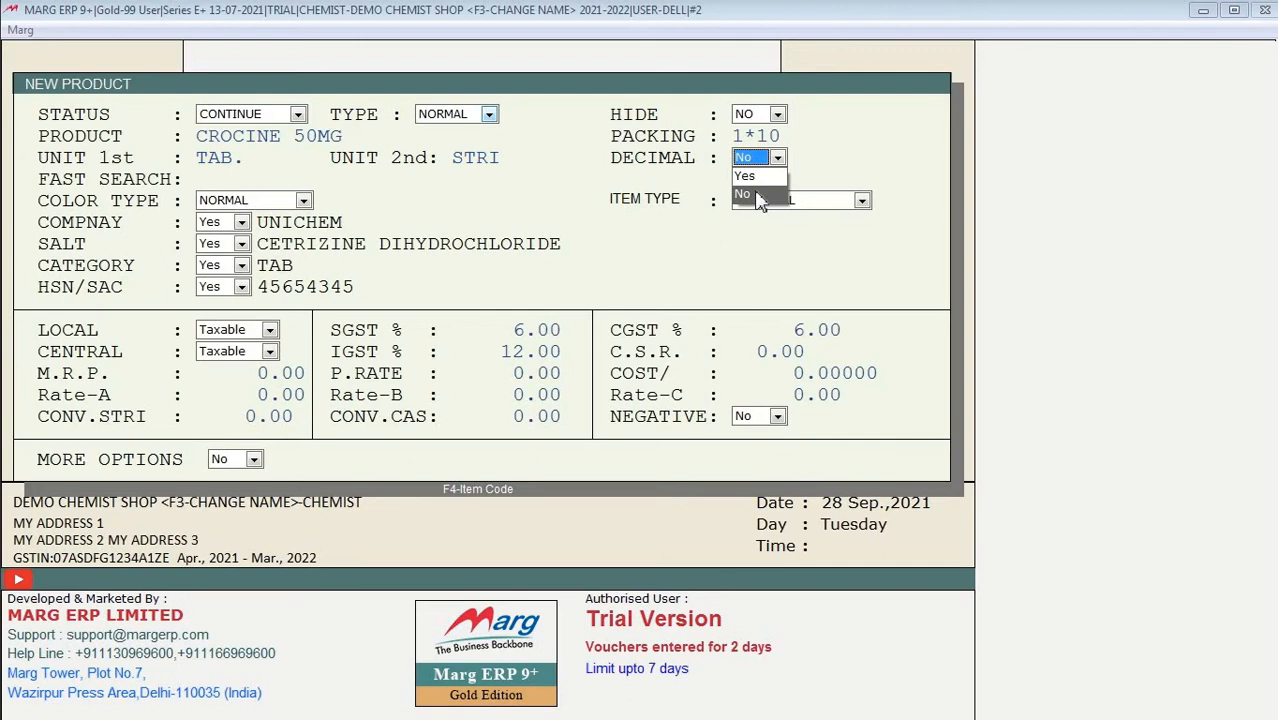
{"action": "left_click", "coordinate": [760, 196]}
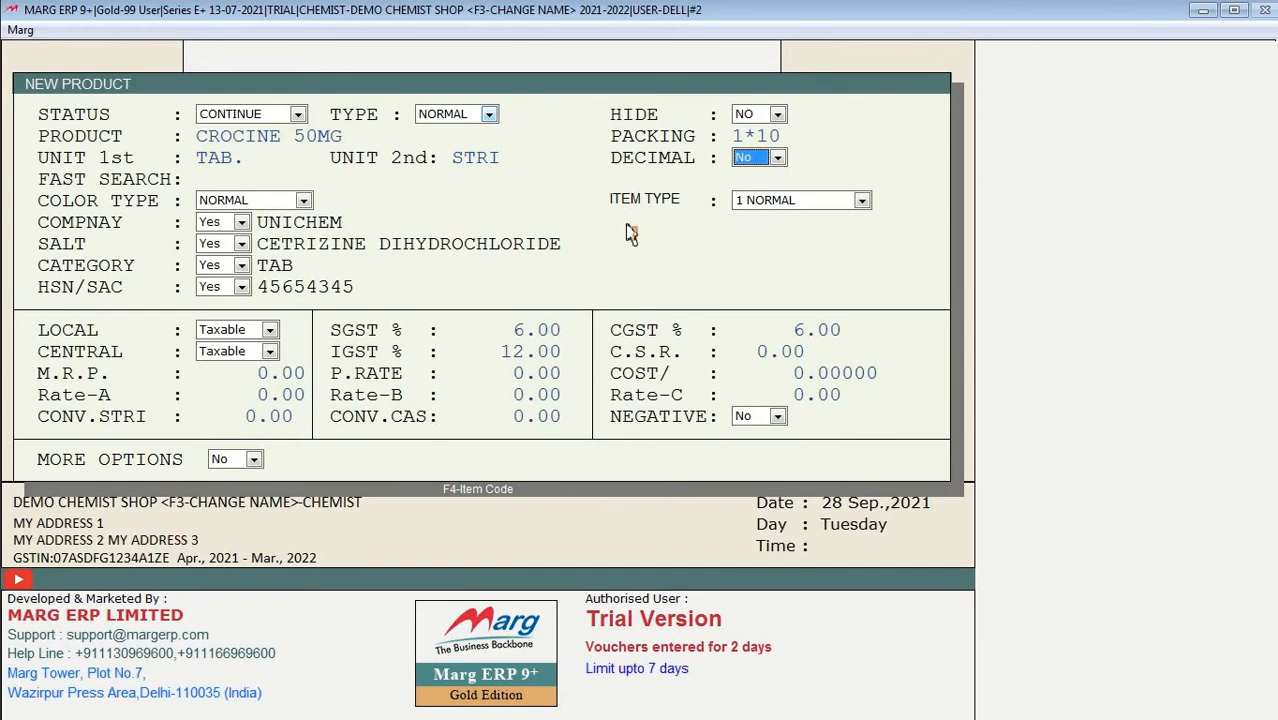
{"action": "key", "text": "Return"}
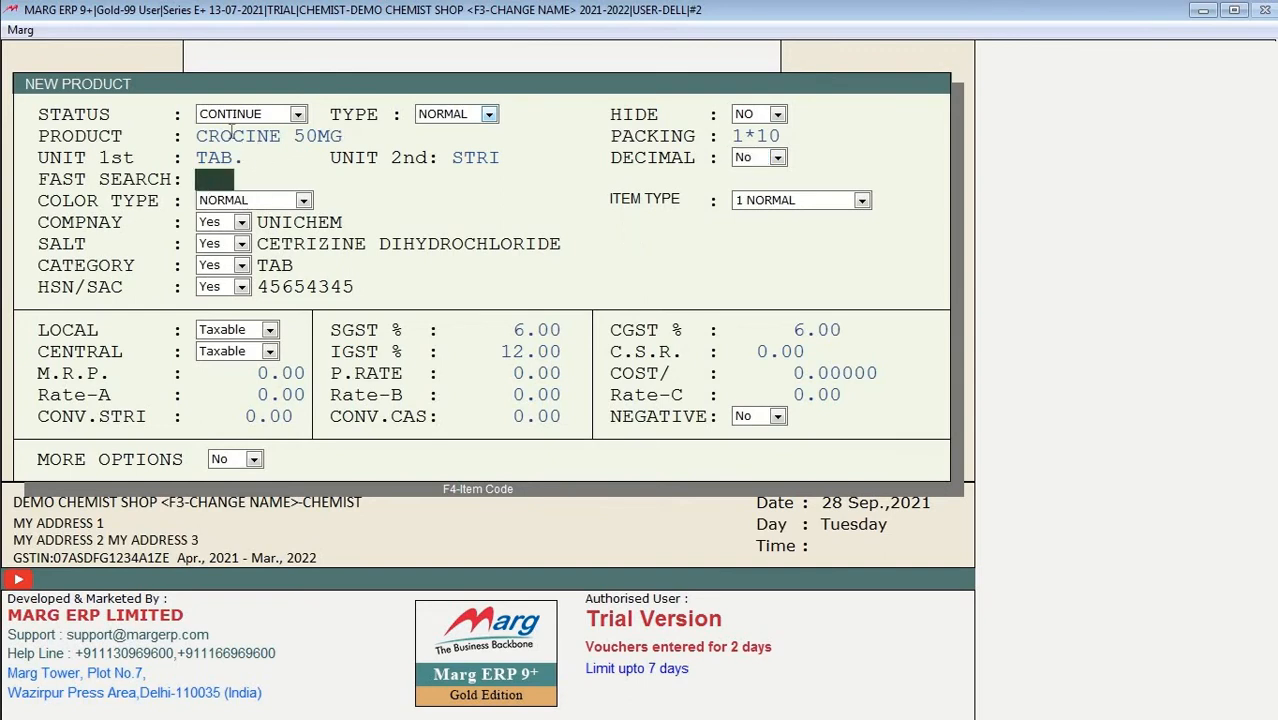
{"action": "type", "text": "CR5  "}
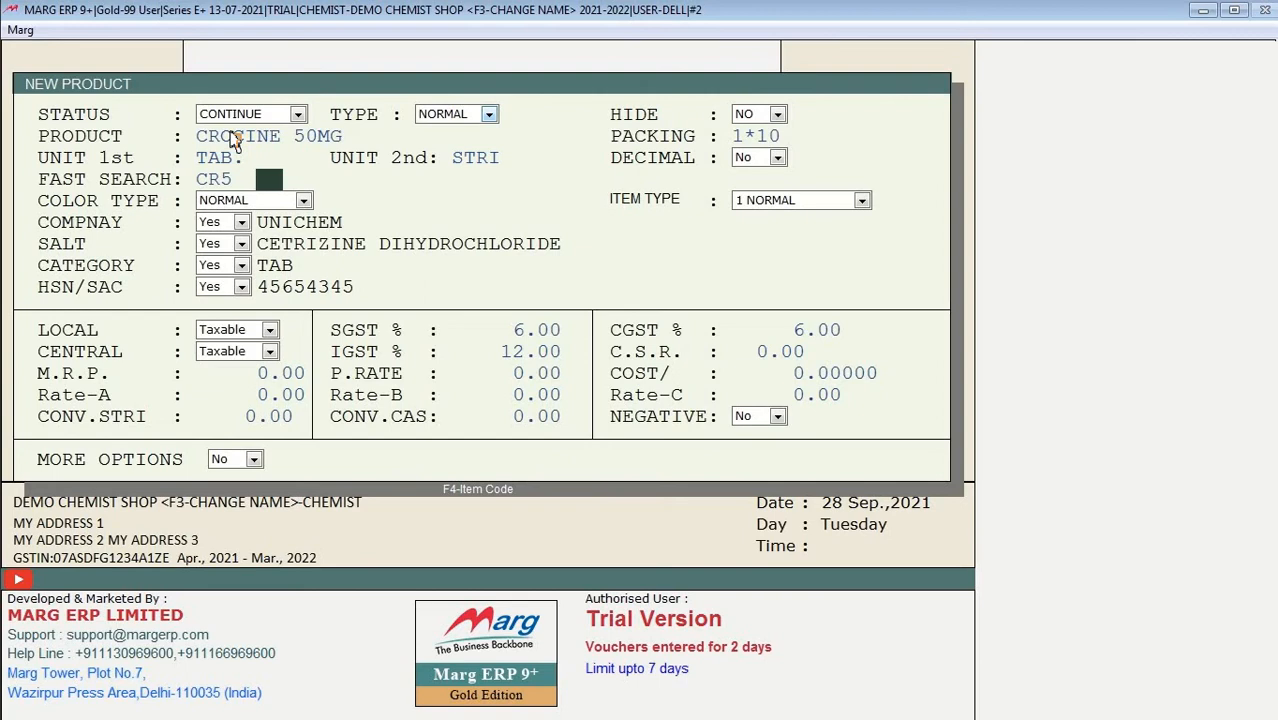
{"action": "type", "text": "CB"}
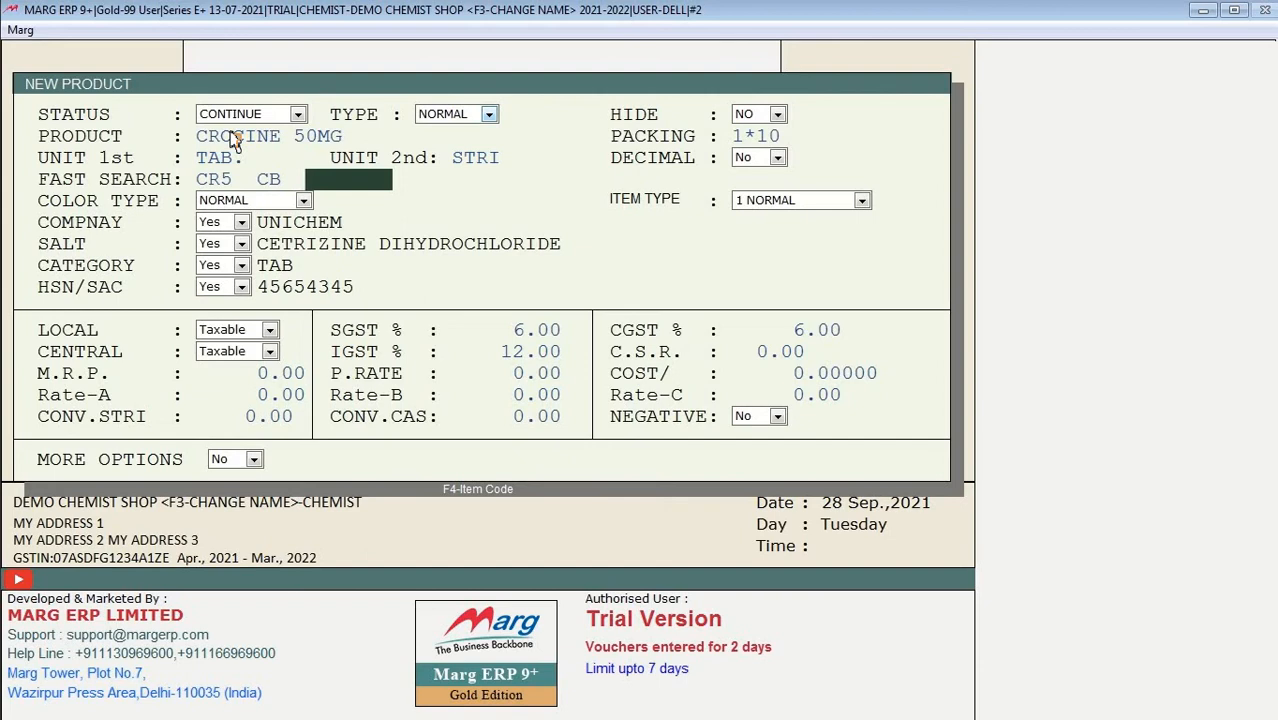
{"action": "key", "text": "Up"}
{"action": "key", "text": "Delete"}
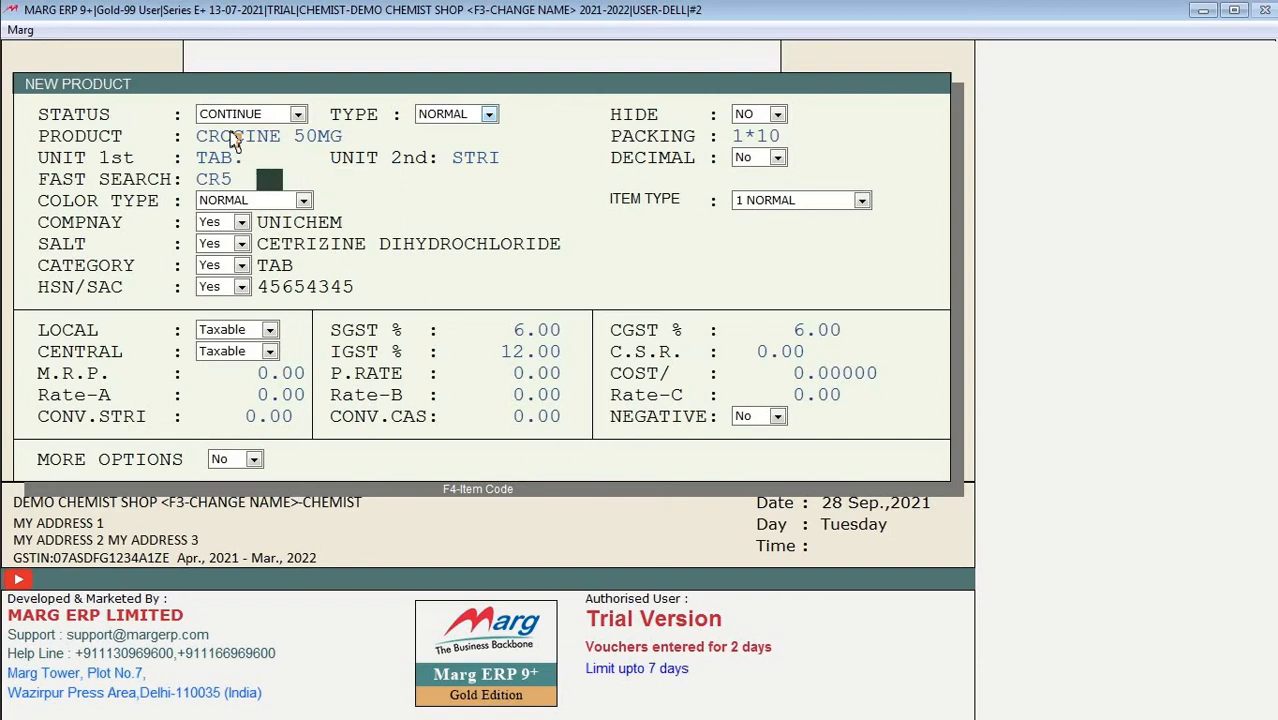
{"action": "key", "text": "Up"}
{"action": "key", "text": "Delete"}
{"action": "key", "text": "Delete"}
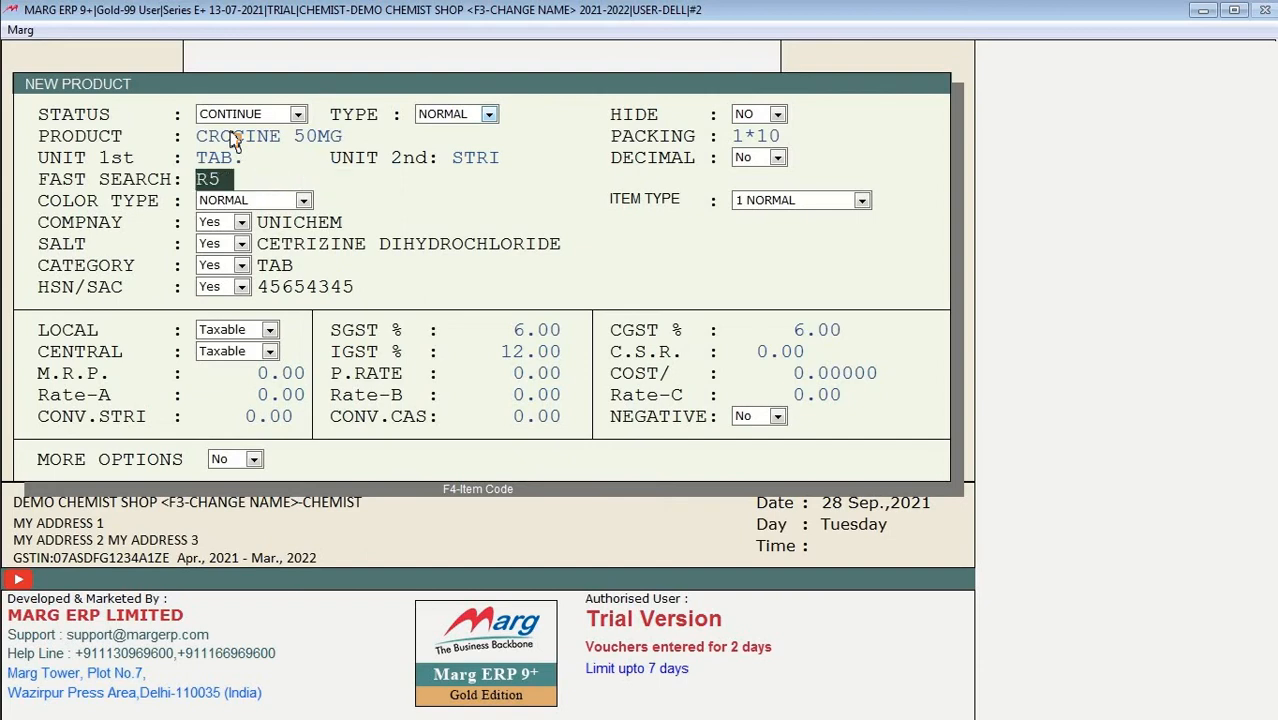
{"action": "key", "text": "Delete"}
{"action": "key", "text": "Return"}
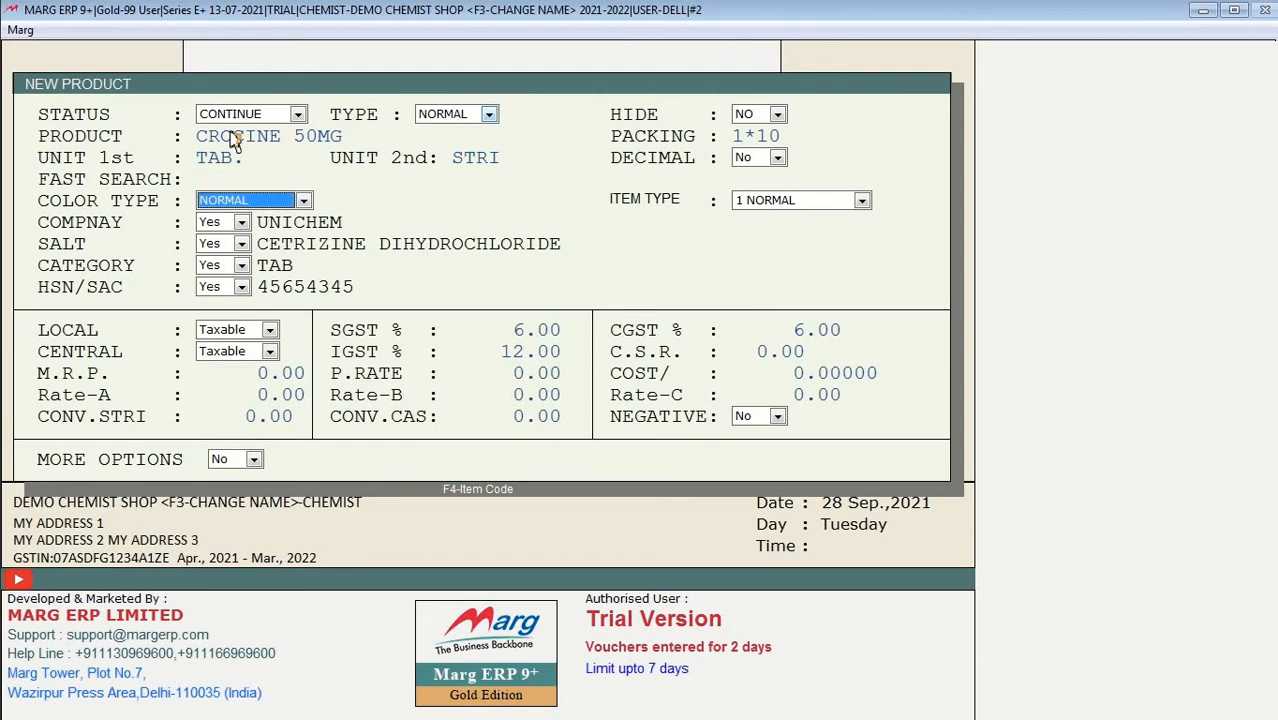
{"action": "key", "text": "Return"}
{"action": "key", "text": "Up"}
{"action": "left_click", "coordinate": [203, 180]}
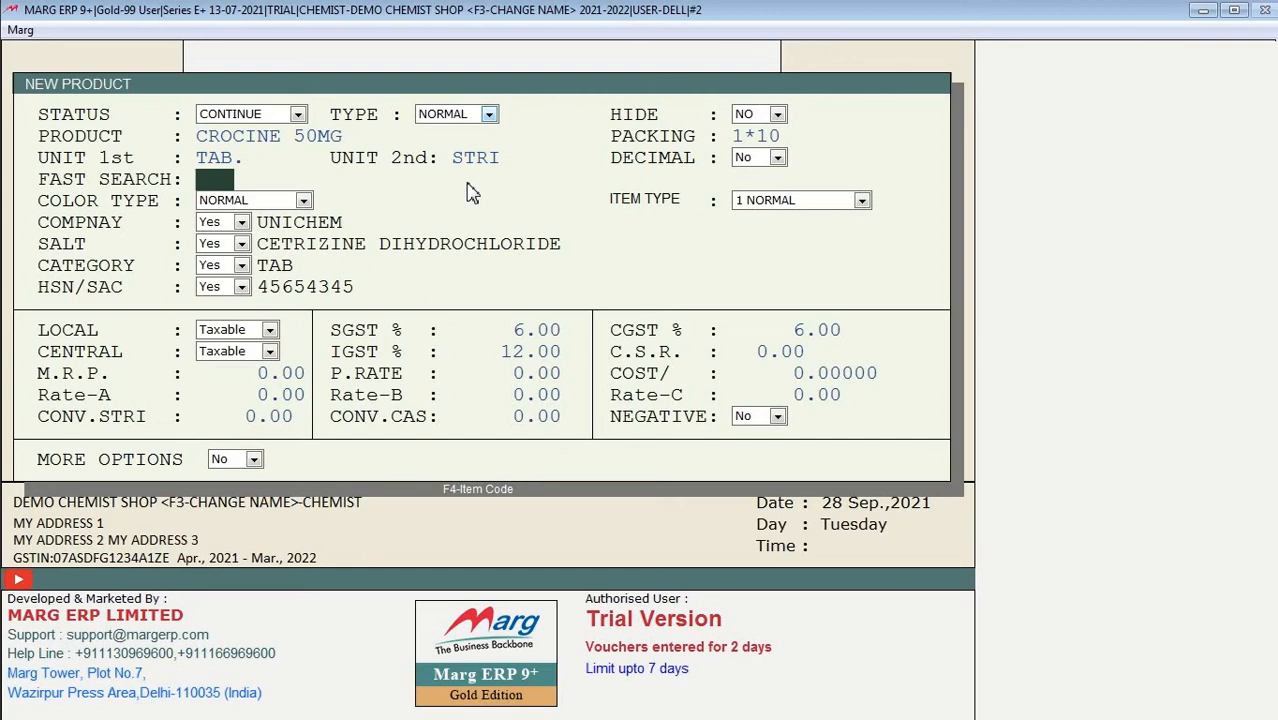
Step: Enter fast search code CC5 and list the colour types NORMAL, RED, BLUE, GREEN, PURPLE
{"action": "type", "text": "CC5"}
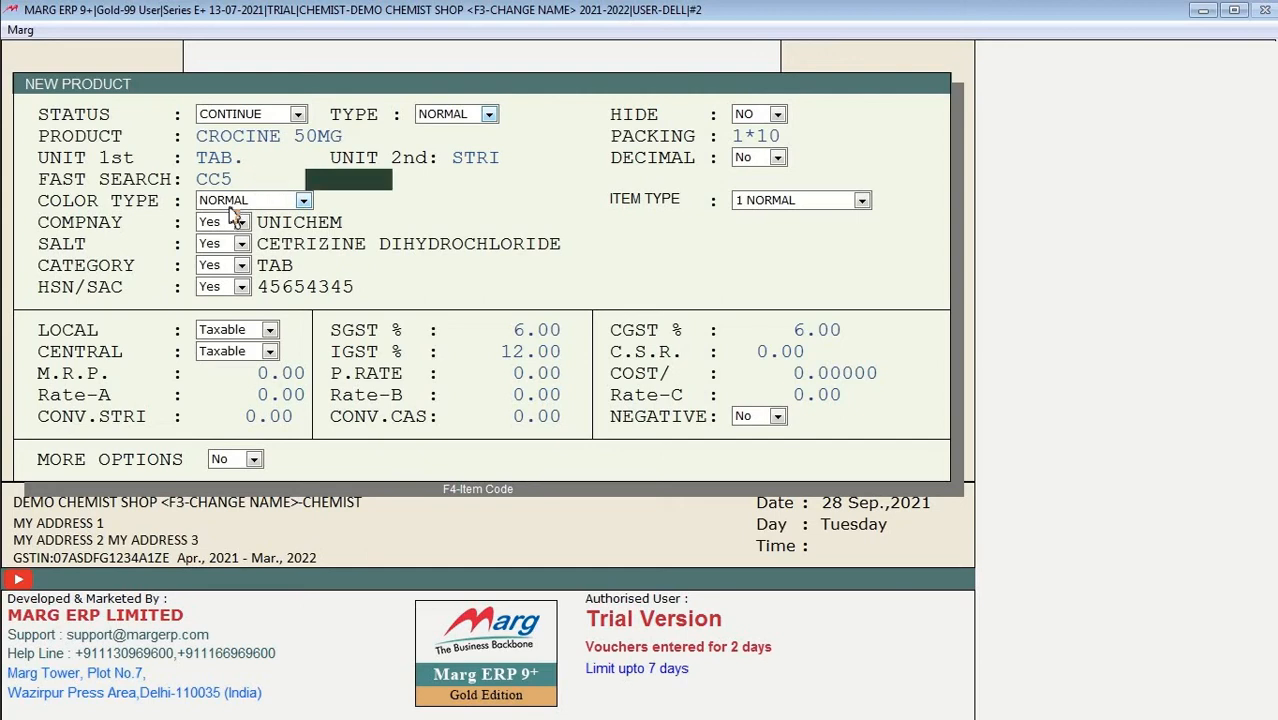
{"action": "key", "text": "Return"}
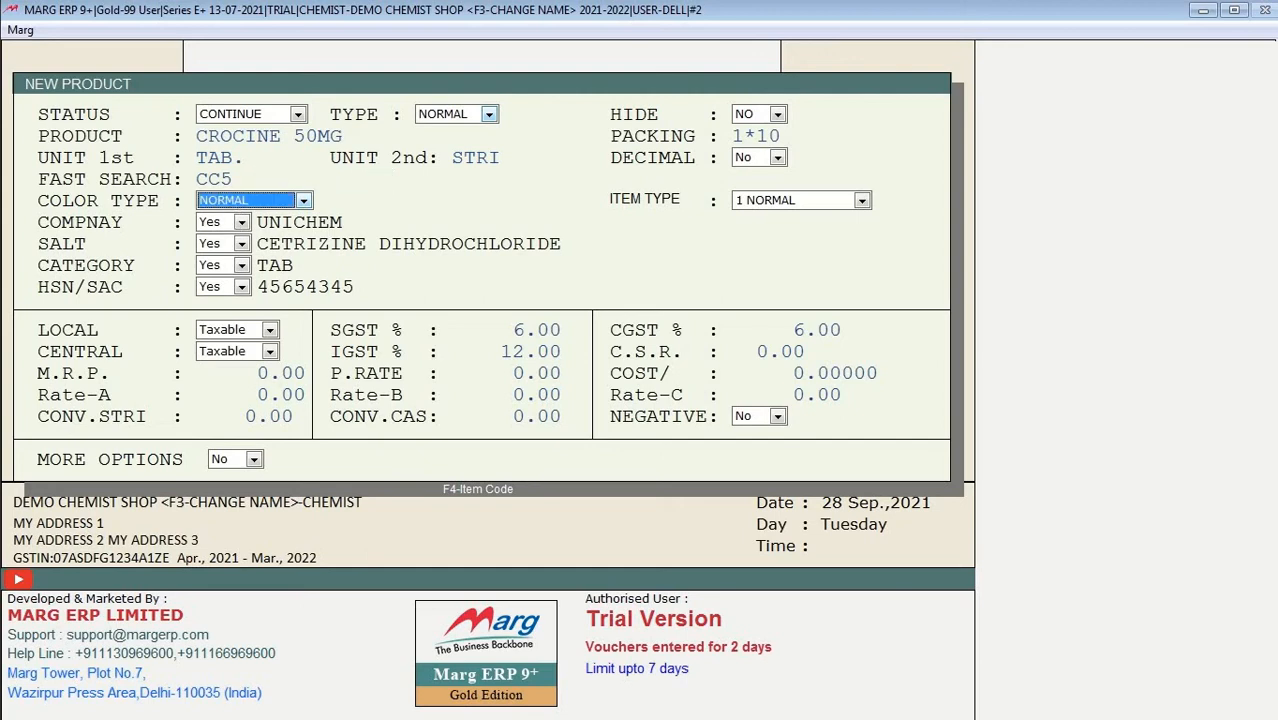
{"action": "left_click", "coordinate": [230, 209]}
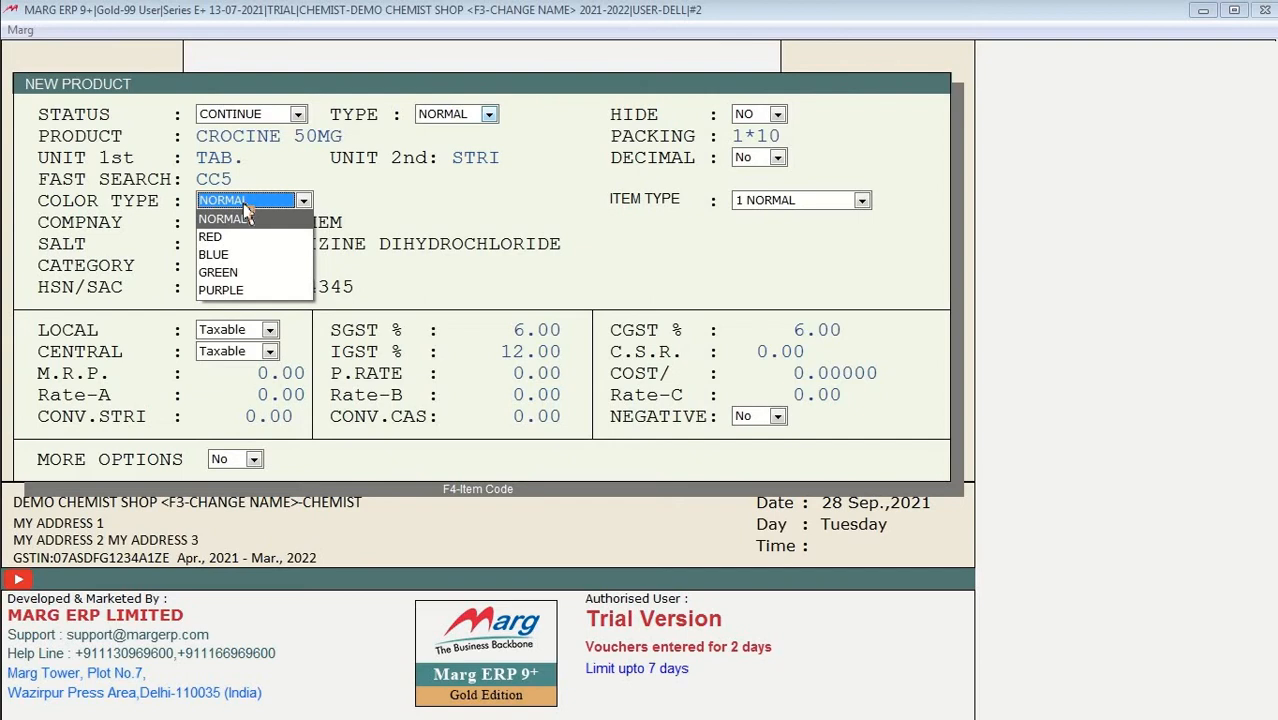
Step: Set CROCINE 50MG's colour type to BLUE and finish the form up to the save prompt
{"action": "key", "text": "Down"}
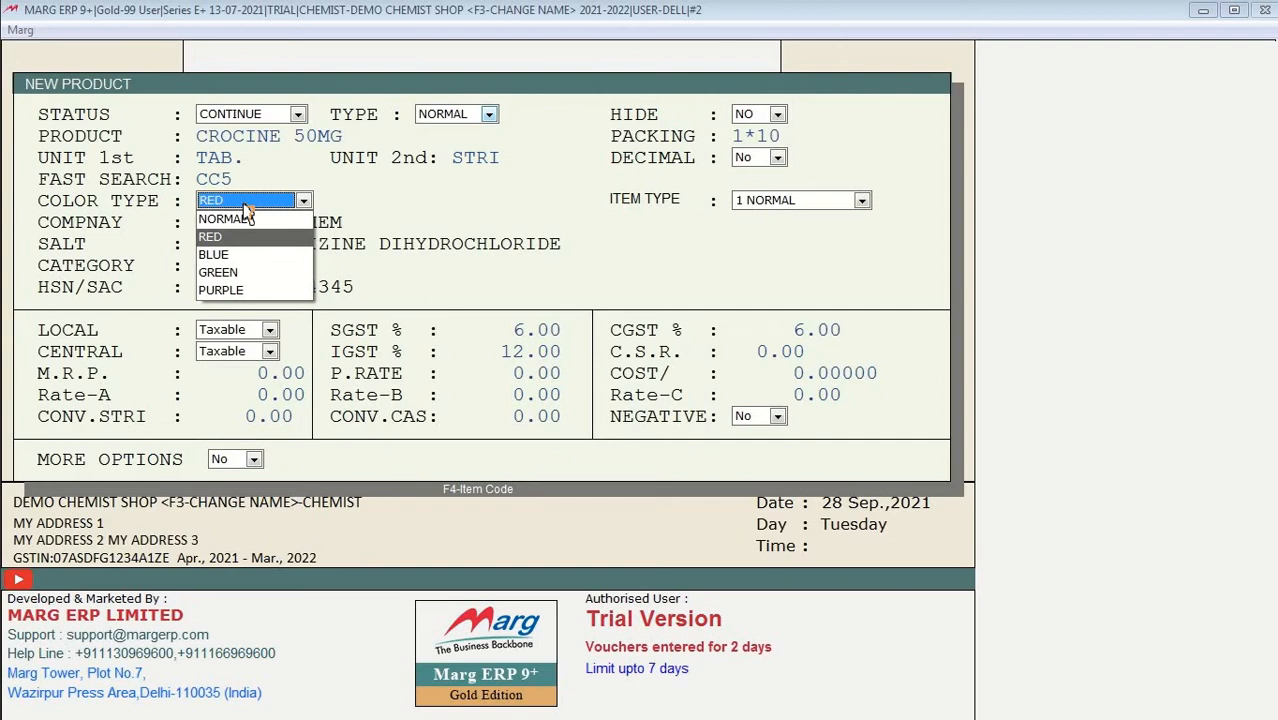
{"action": "key", "text": "Down"}
{"action": "key", "text": "Up"}
{"action": "key", "text": "Down"}
{"action": "key", "text": "Up"}
{"action": "key", "text": "Down"}
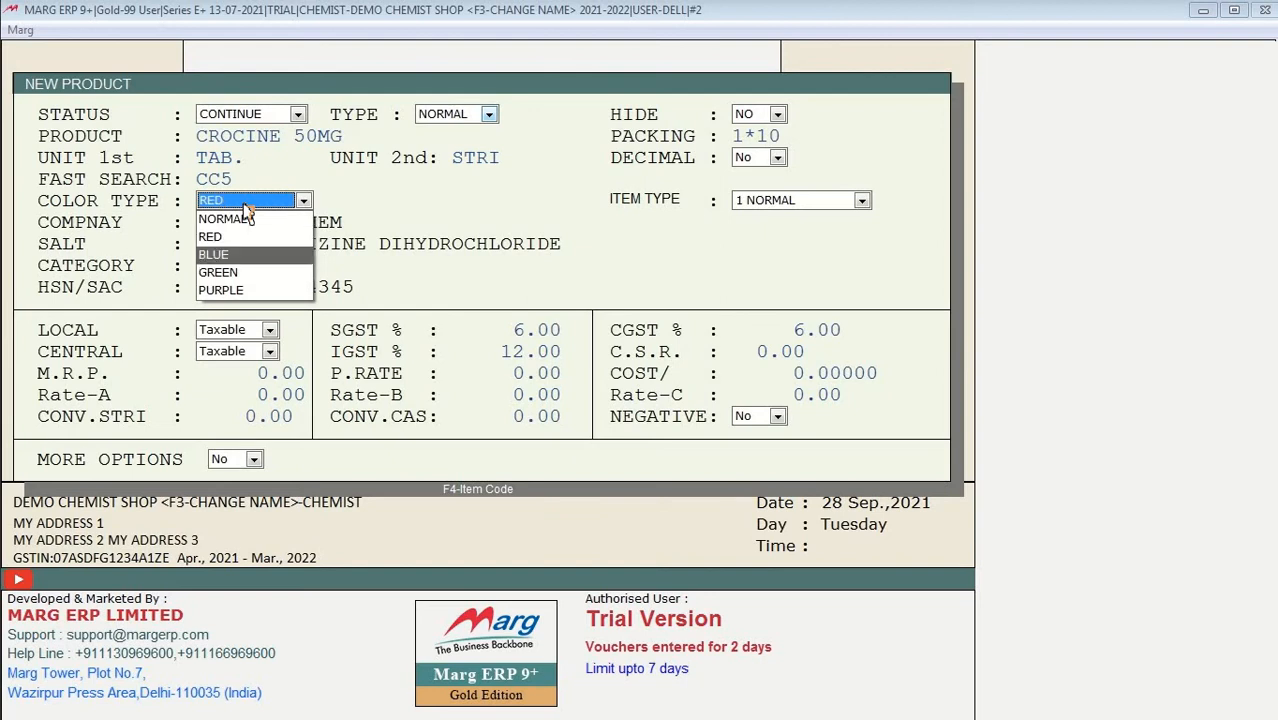
{"action": "key", "text": "Return"}
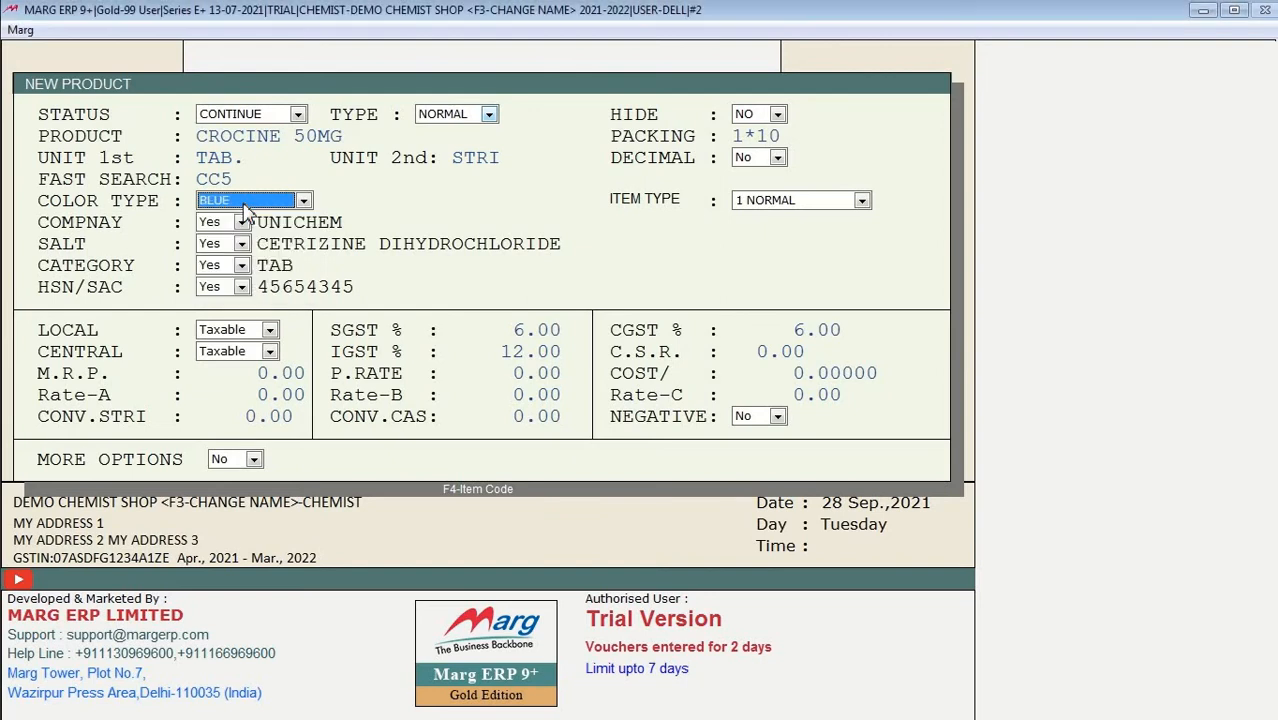
{"action": "key", "text": "Return"}
{"action": "key", "text": "Return"}
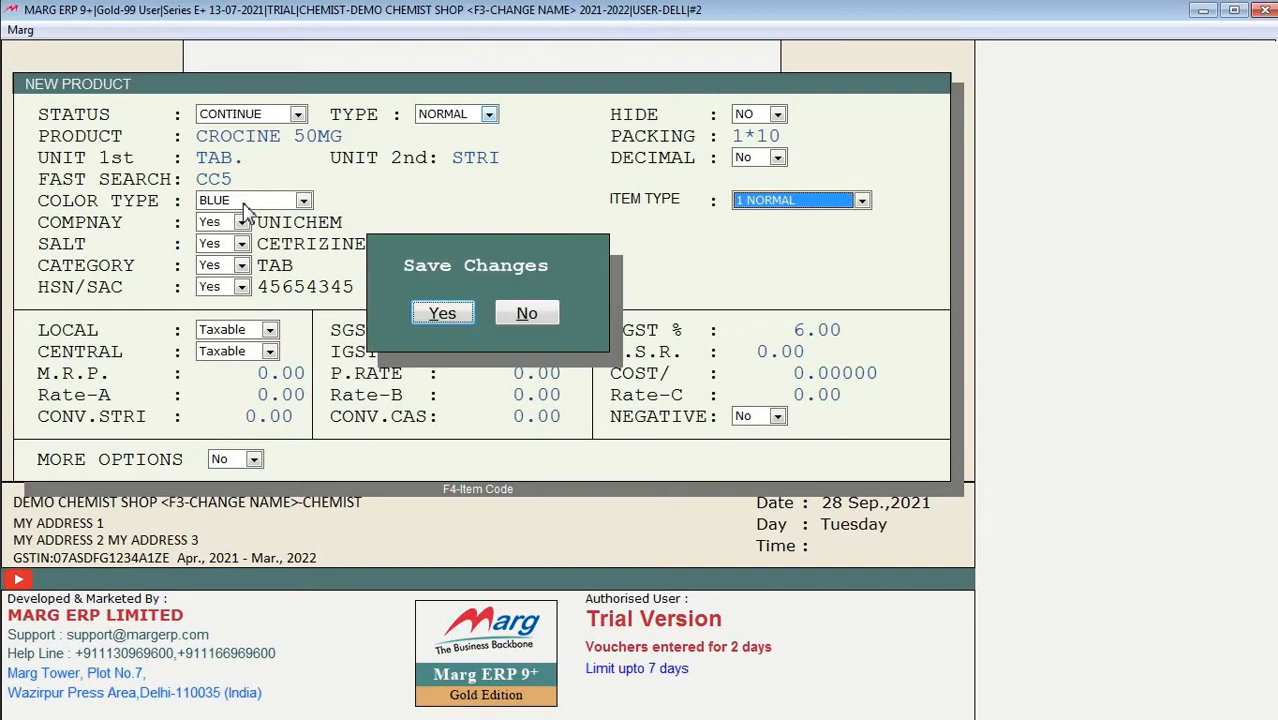
{"action": "key", "text": "Return"}
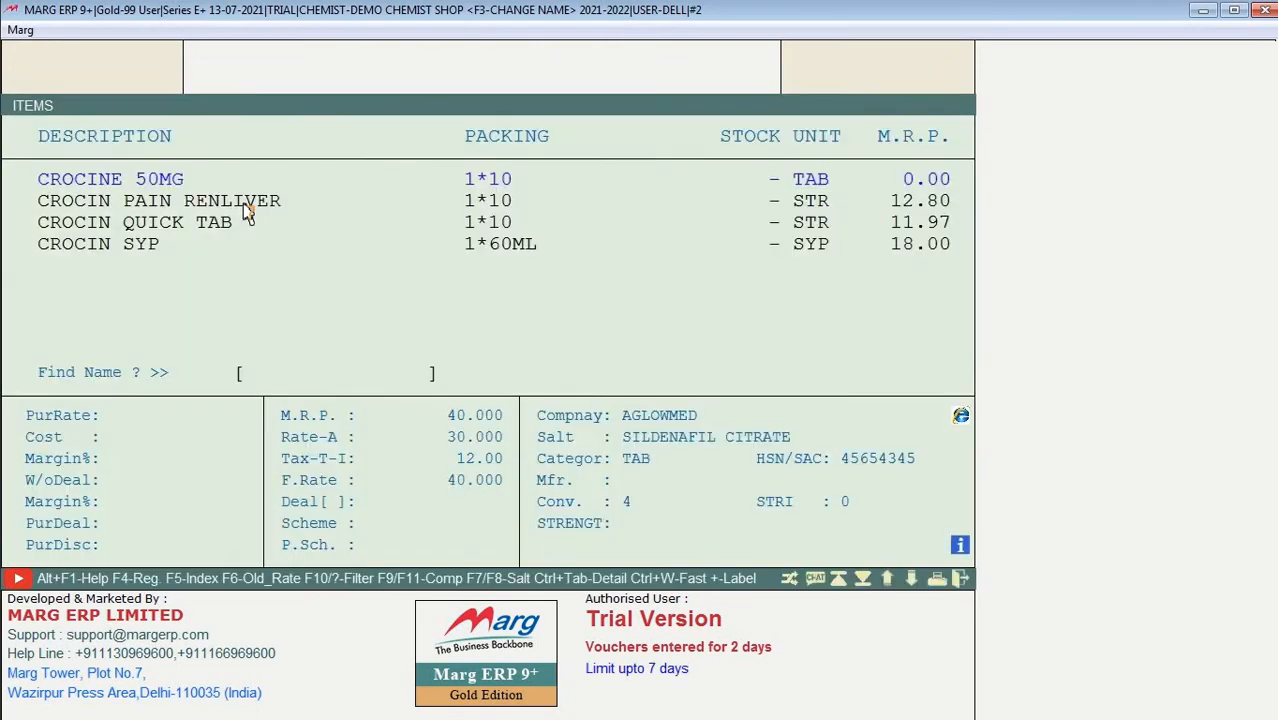
Step: Locate CROCINE 50MG in the item list and reopen it in Modify Product
{"action": "key", "text": "Up"}
{"action": "key", "text": "Up"}
{"action": "key", "text": "Up"}
{"action": "key", "text": "Up"}
{"action": "key", "text": "Up"}
{"action": "key", "text": "Up"}
{"action": "key", "text": "Up"}
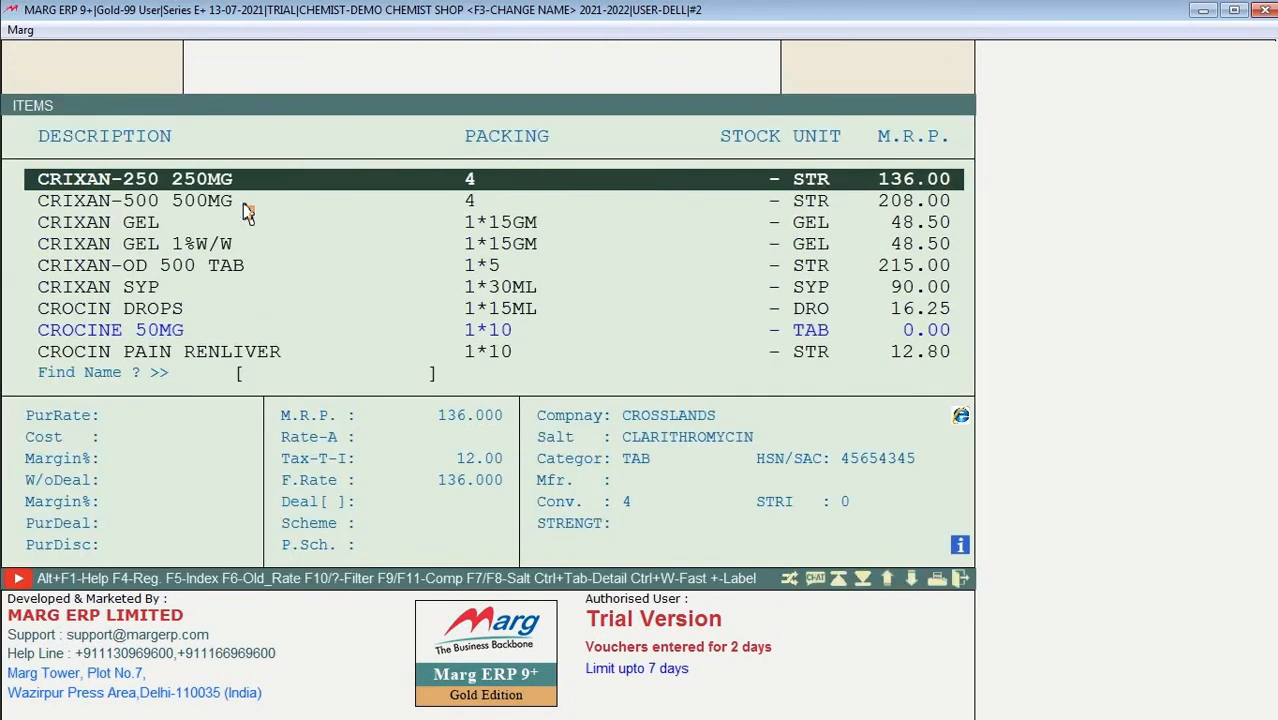
{"action": "key", "text": "Down"}
{"action": "key", "text": "Down"}
{"action": "key", "text": "Down"}
{"action": "key", "text": "Down"}
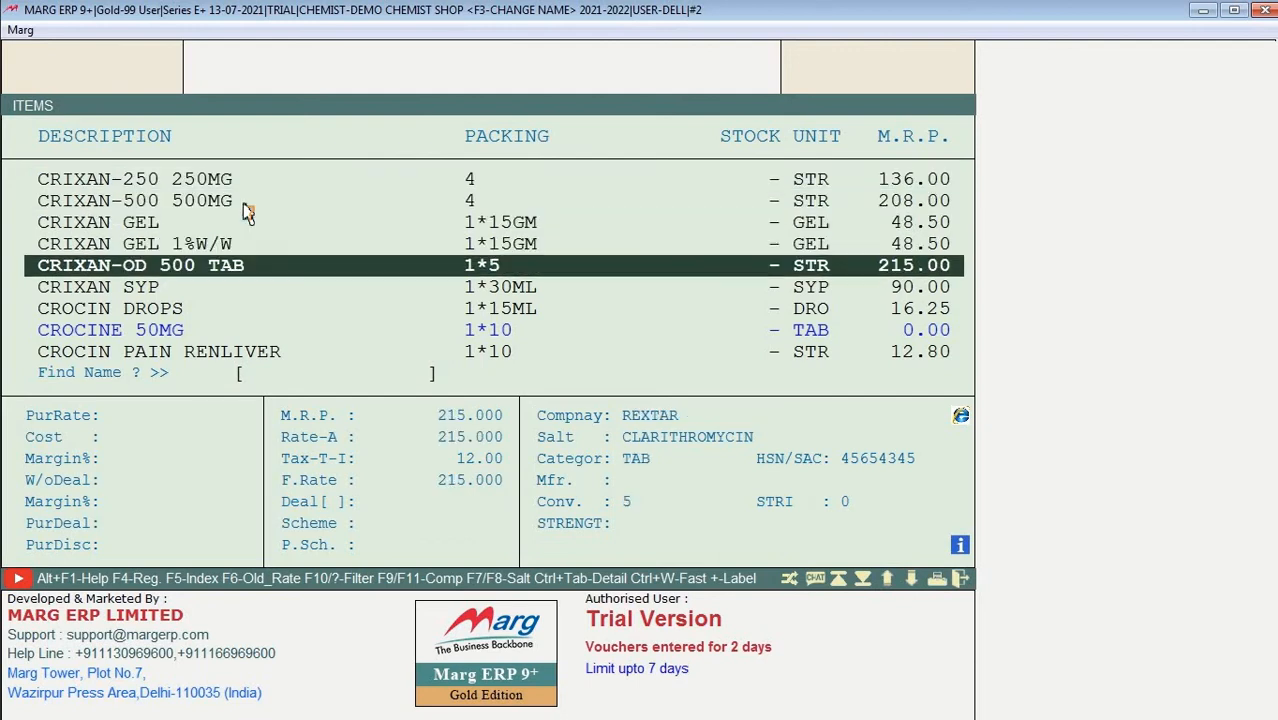
{"action": "key", "text": "Down"}
{"action": "key", "text": "Up"}
{"action": "key", "text": "Up"}
{"action": "key", "text": "Up"}
{"action": "key", "text": "Up"}
{"action": "key", "text": "Down"}
{"action": "key", "text": "Down"}
{"action": "key", "text": "Down"}
{"action": "key", "text": "Down"}
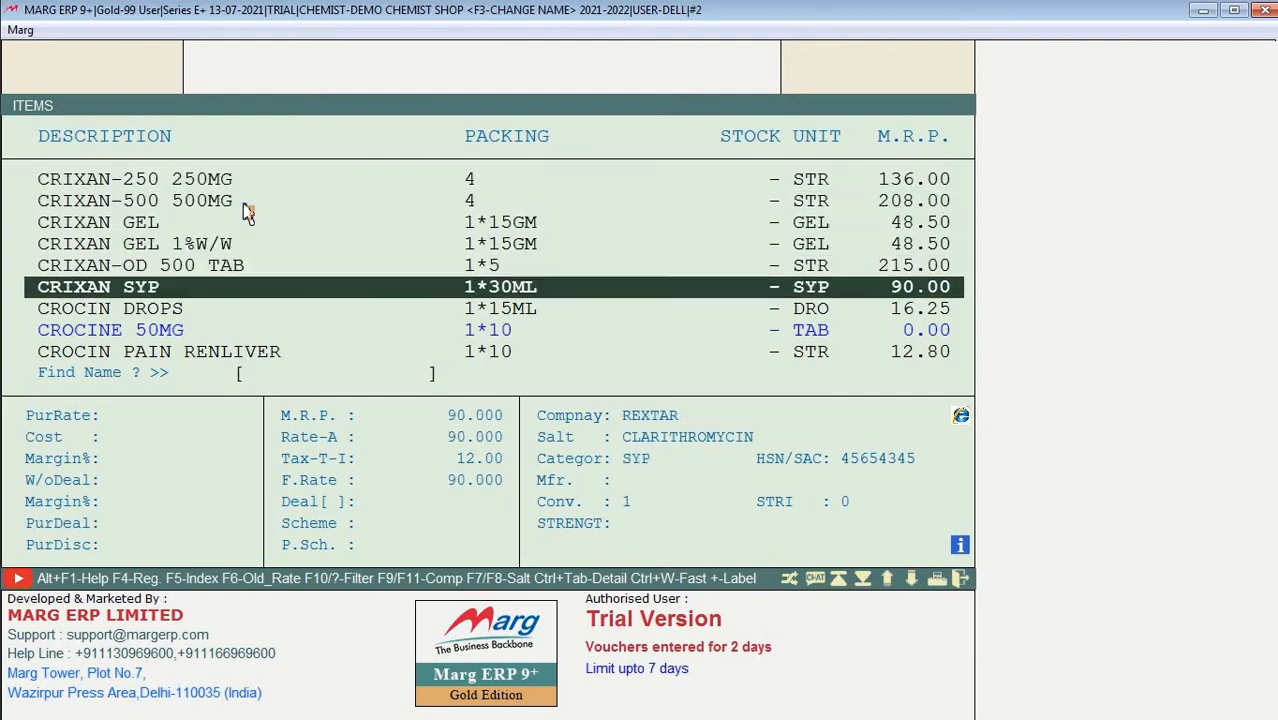
{"action": "key", "text": "Down"}
{"action": "key", "text": "Down"}
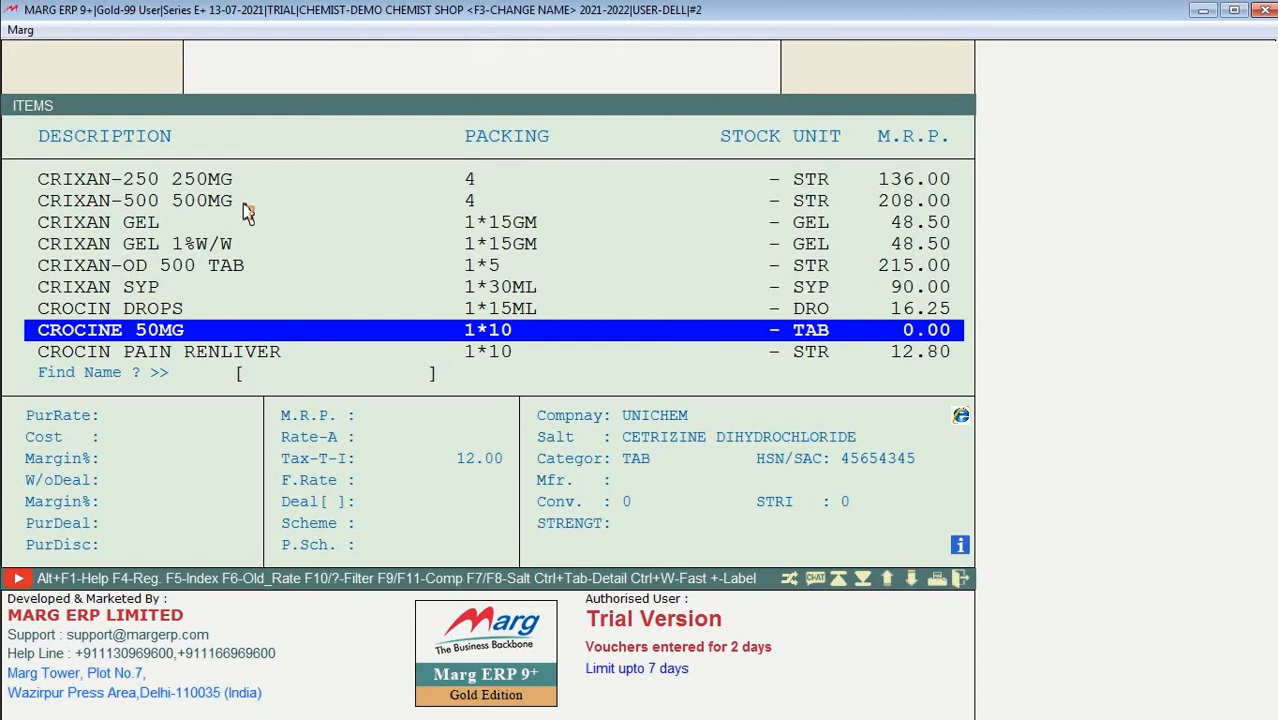
{"action": "key", "text": "Up"}
{"action": "key", "text": "Up"}
{"action": "key", "text": "Up"}
{"action": "key", "text": "Up"}
{"action": "key", "text": "Up"}
{"action": "key", "text": "Up"}
{"action": "key", "text": "Up"}
{"action": "key", "text": "Up"}
{"action": "key", "text": "Up"}
{"action": "key", "text": "Up"}
{"action": "key", "text": "Up"}
{"action": "key", "text": "Up"}
{"action": "key", "text": "Up"}
{"action": "key", "text": "Up"}
{"action": "key", "text": "Up"}
{"action": "key", "text": "Up"}
{"action": "key", "text": "Up"}
{"action": "key", "text": "Up"}
{"action": "key", "text": "Up"}
{"action": "key", "text": "Up"}
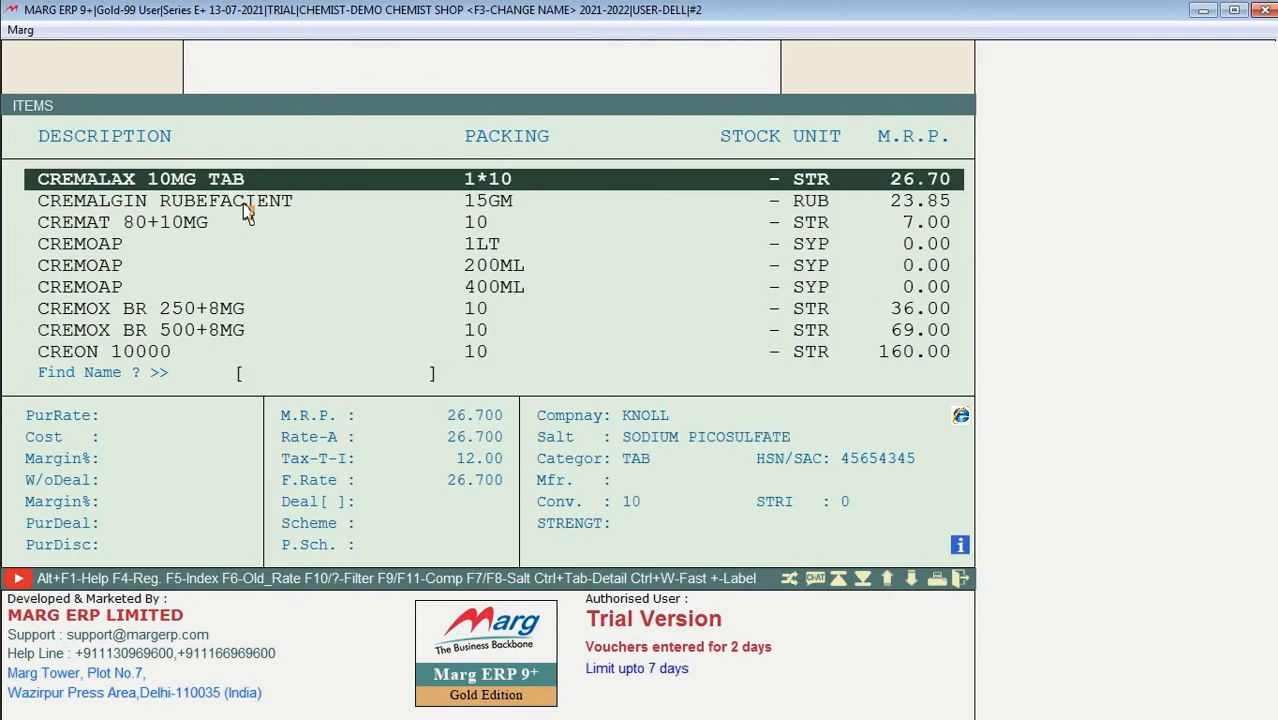
{"action": "key", "text": "Down"}
{"action": "key", "text": "Down"}
{"action": "key", "text": "Down"}
{"action": "key", "text": "Down"}
{"action": "key", "text": "Down"}
{"action": "key", "text": "Down"}
{"action": "key", "text": "Down"}
{"action": "key", "text": "Down"}
{"action": "key", "text": "Down"}
{"action": "key", "text": "Down"}
{"action": "key", "text": "Down"}
{"action": "key", "text": "Down"}
{"action": "key", "text": "Down"}
{"action": "key", "text": "Down"}
{"action": "key", "text": "Down"}
{"action": "key", "text": "Down"}
{"action": "key", "text": "Down"}
{"action": "key", "text": "Down"}
{"action": "key", "text": "Down"}
{"action": "key", "text": "Down"}
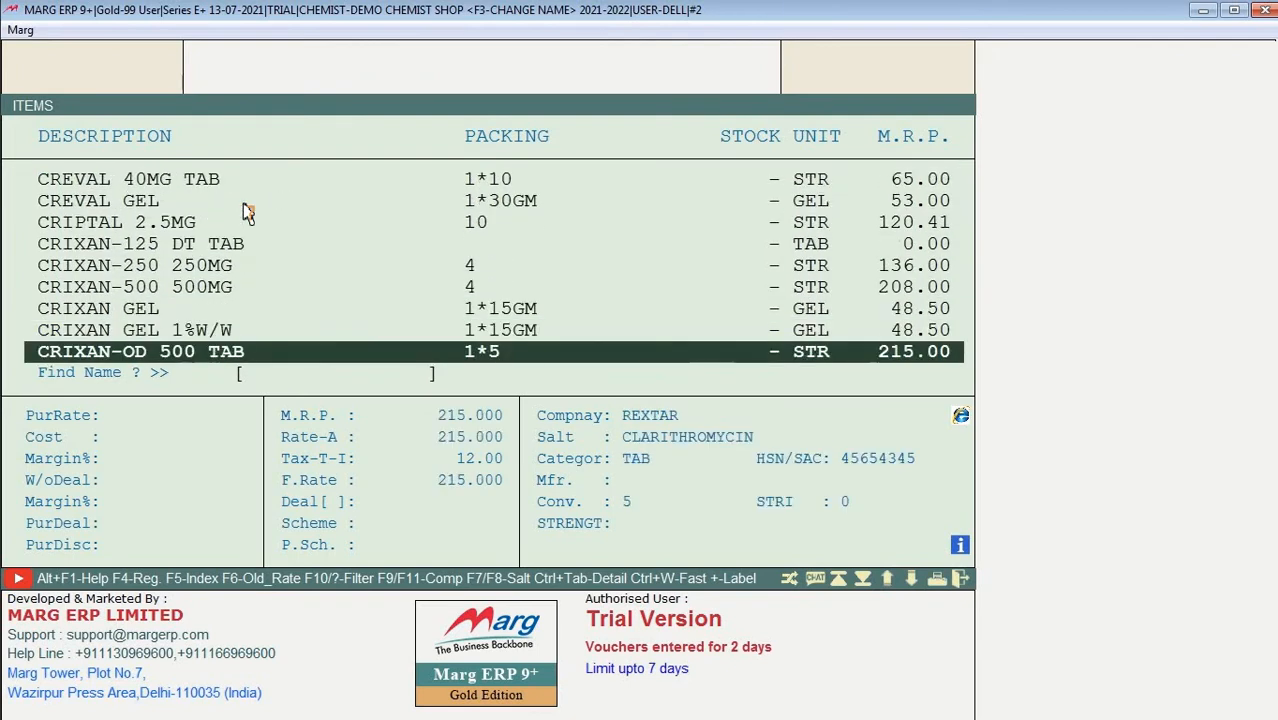
{"action": "key", "text": "Down"}
{"action": "key", "text": "Down"}
{"action": "key", "text": "Down"}
{"action": "key", "text": "Down"}
{"action": "key", "text": "Down"}
{"action": "key", "text": "Down"}
{"action": "key", "text": "Down"}
{"action": "key", "text": "Up"}
{"action": "key", "text": "Up"}
{"action": "key", "text": "Up"}
{"action": "key", "text": "Up"}
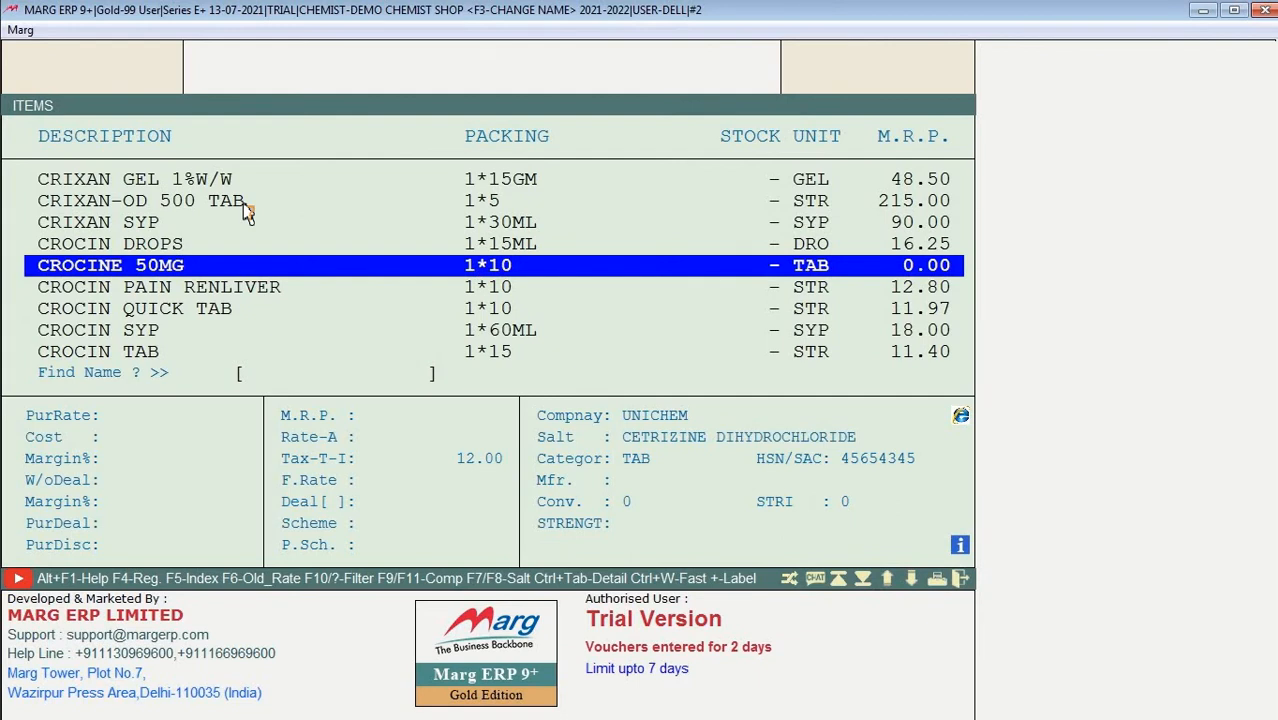
{"action": "key", "text": "Return"}
{"action": "key", "text": "Return"}
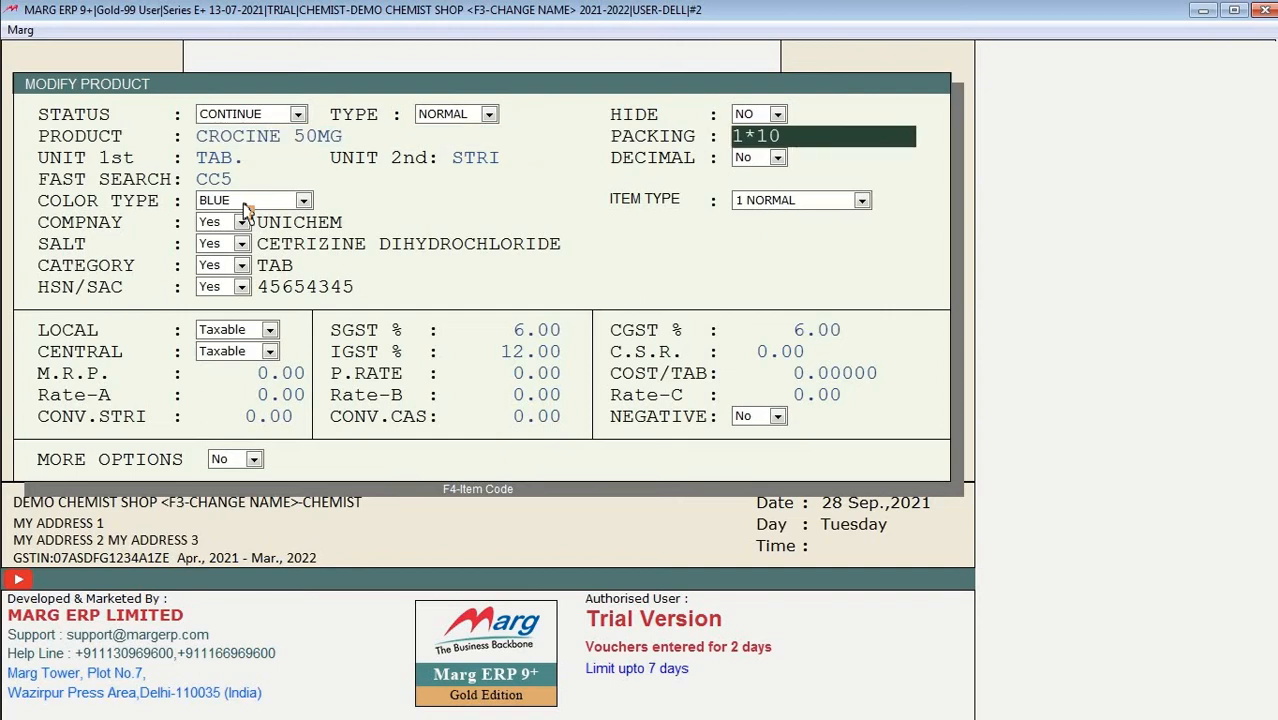
{"action": "key", "text": "Return"}
{"action": "key", "text": "Return"}
{"action": "key", "text": "Return"}
{"action": "key", "text": "Return"}
{"action": "key", "text": "Return"}
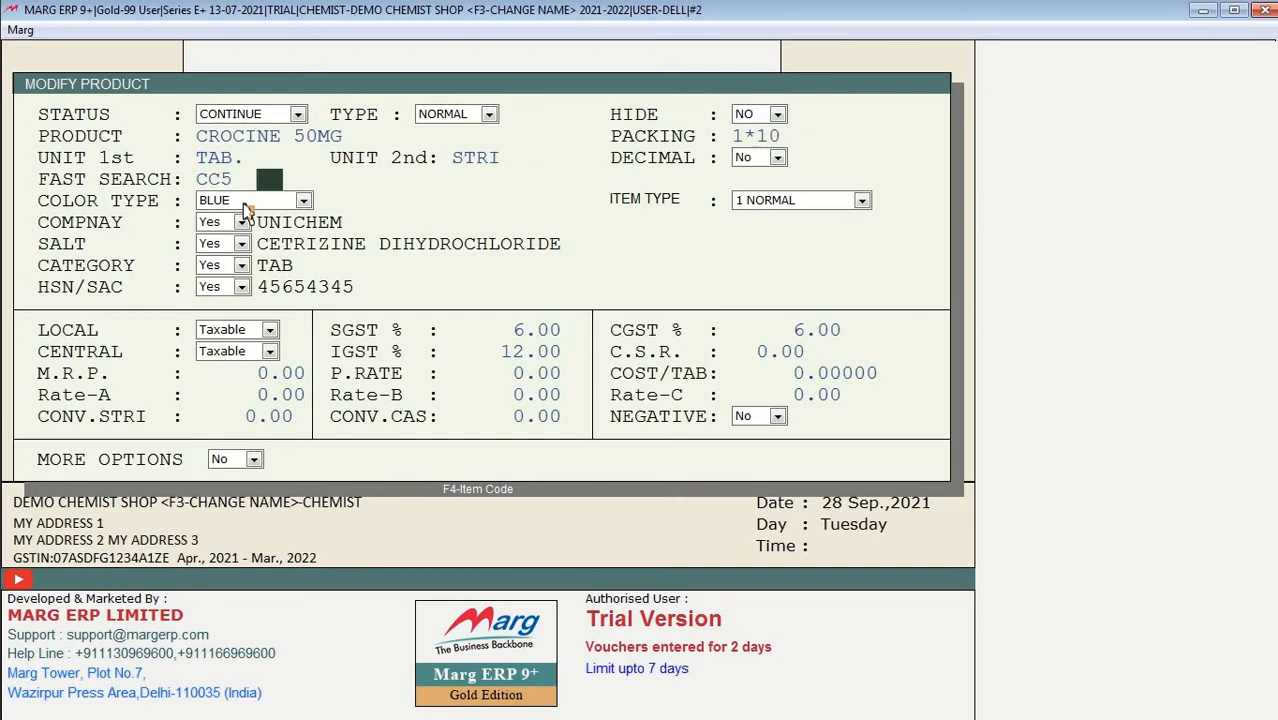
{"action": "key", "text": "Return"}
{"action": "key", "text": "Return"}
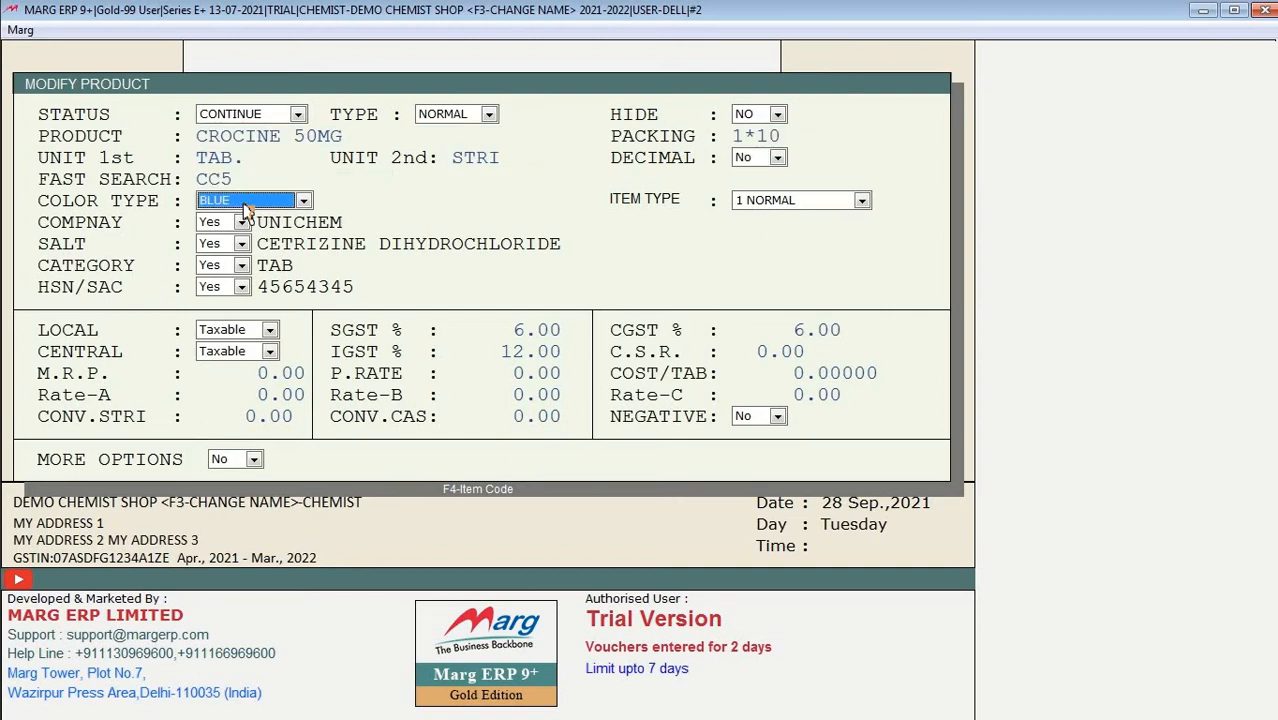
{"action": "key", "text": "Return"}
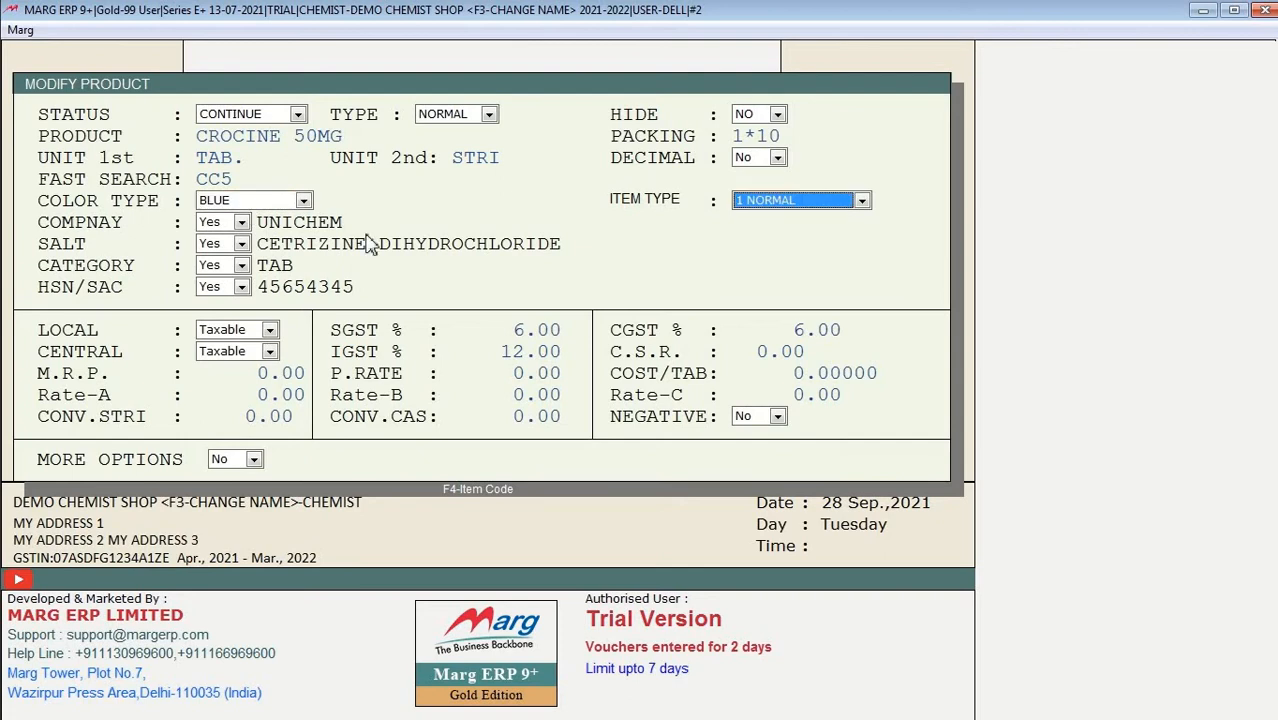
{"action": "key", "text": "space"}
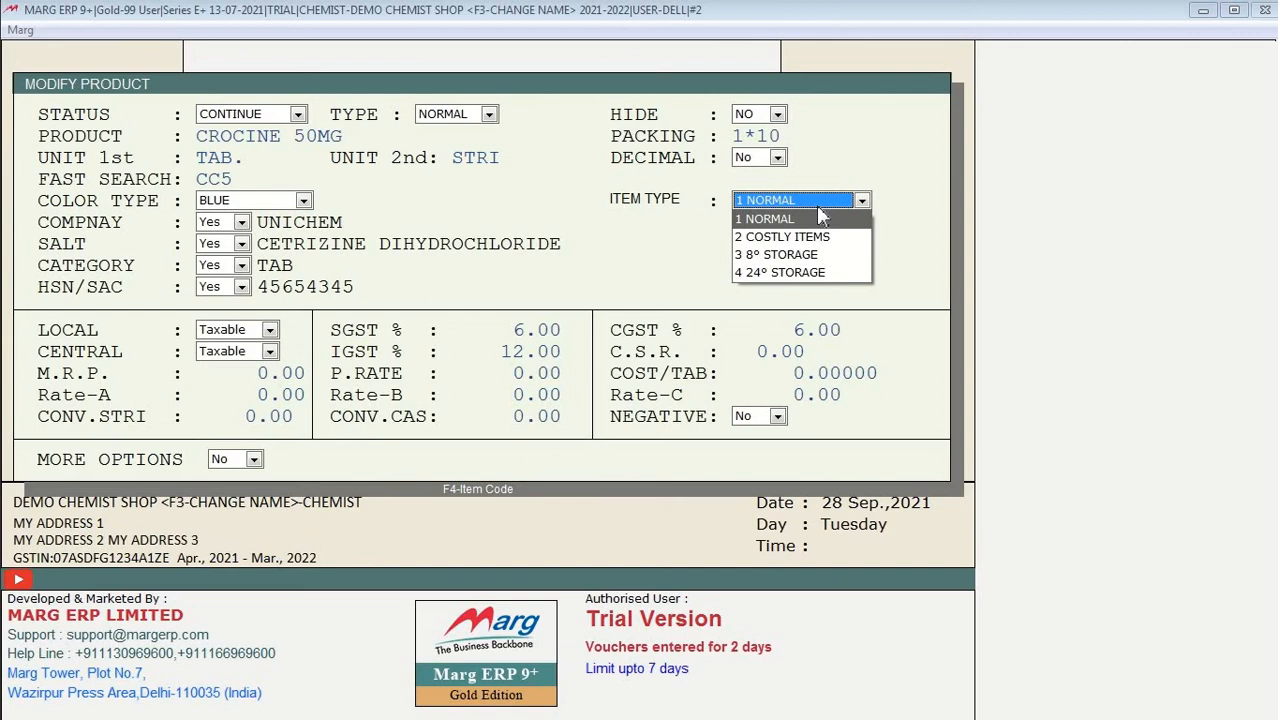
{"action": "key", "text": "Down"}
{"action": "key", "text": "Down"}
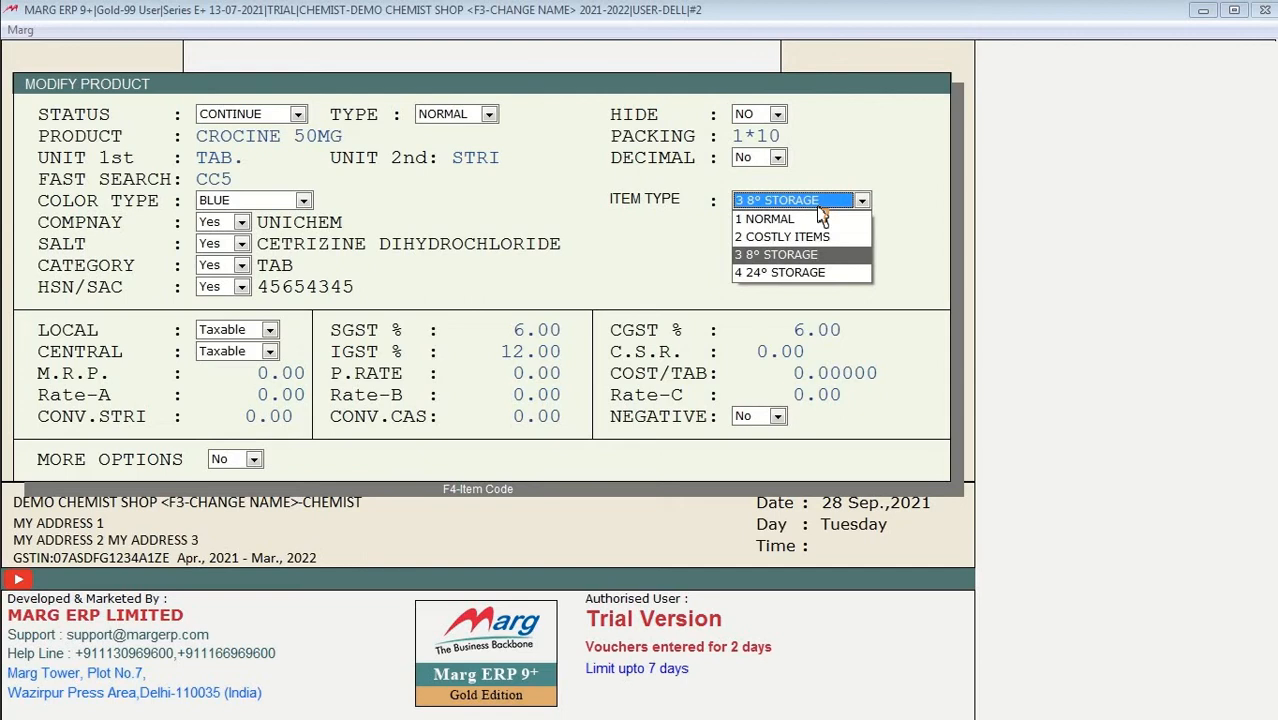
{"action": "key", "text": "Down"}
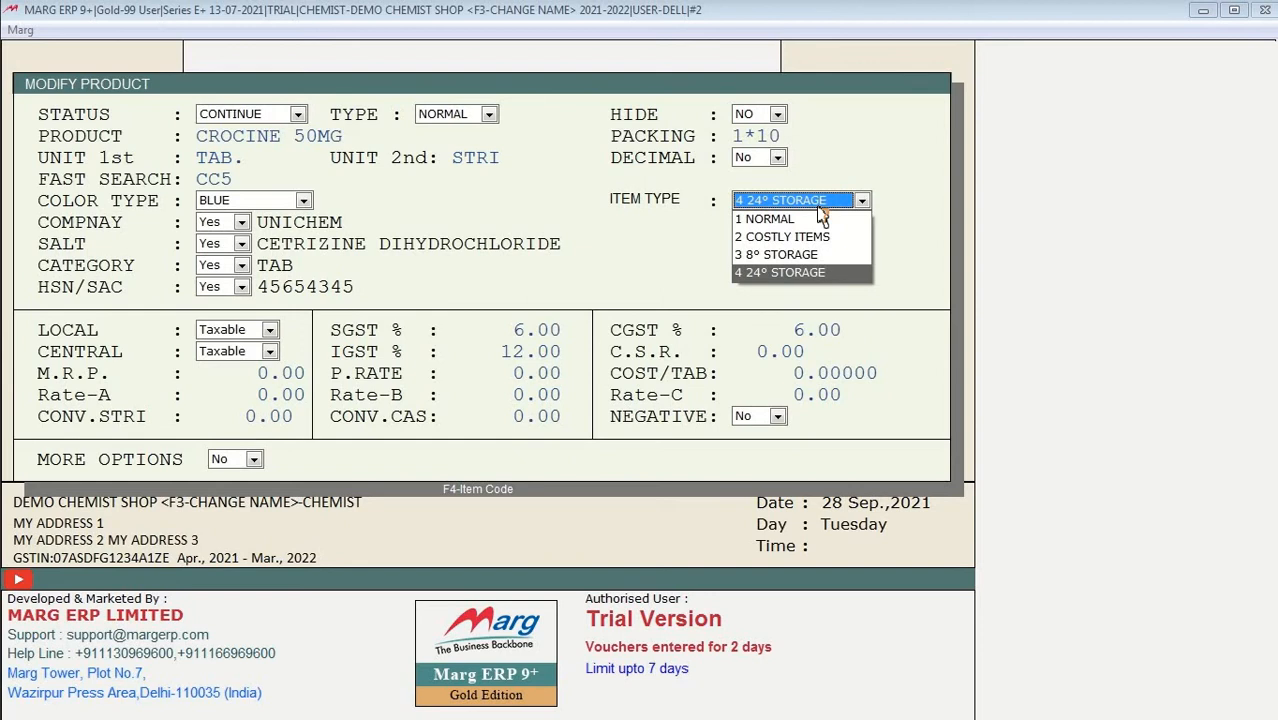
{"action": "key", "text": "Up"}
{"action": "key", "text": "Up"}
{"action": "key", "text": "Down"}
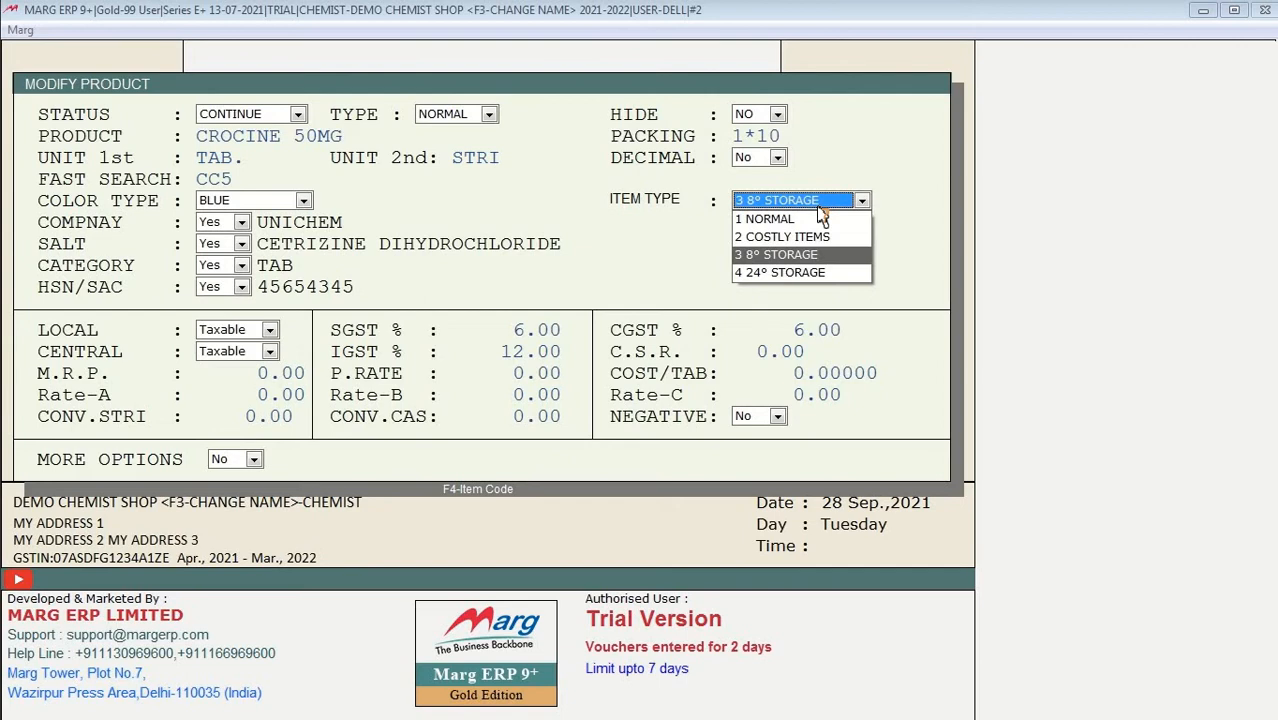
{"action": "key", "text": "Up"}
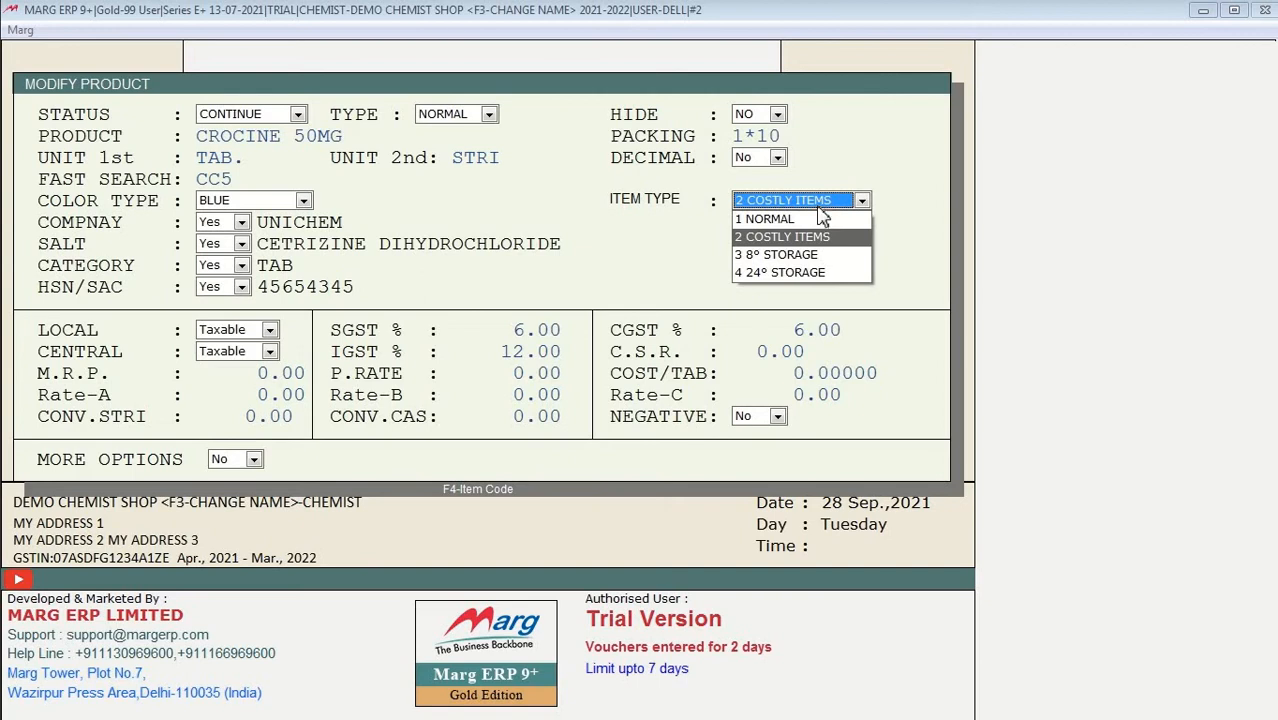
{"action": "left_click", "coordinate": [818, 208]}
{"action": "left_click", "coordinate": [818, 208]}
{"action": "left_click", "coordinate": [820, 218]}
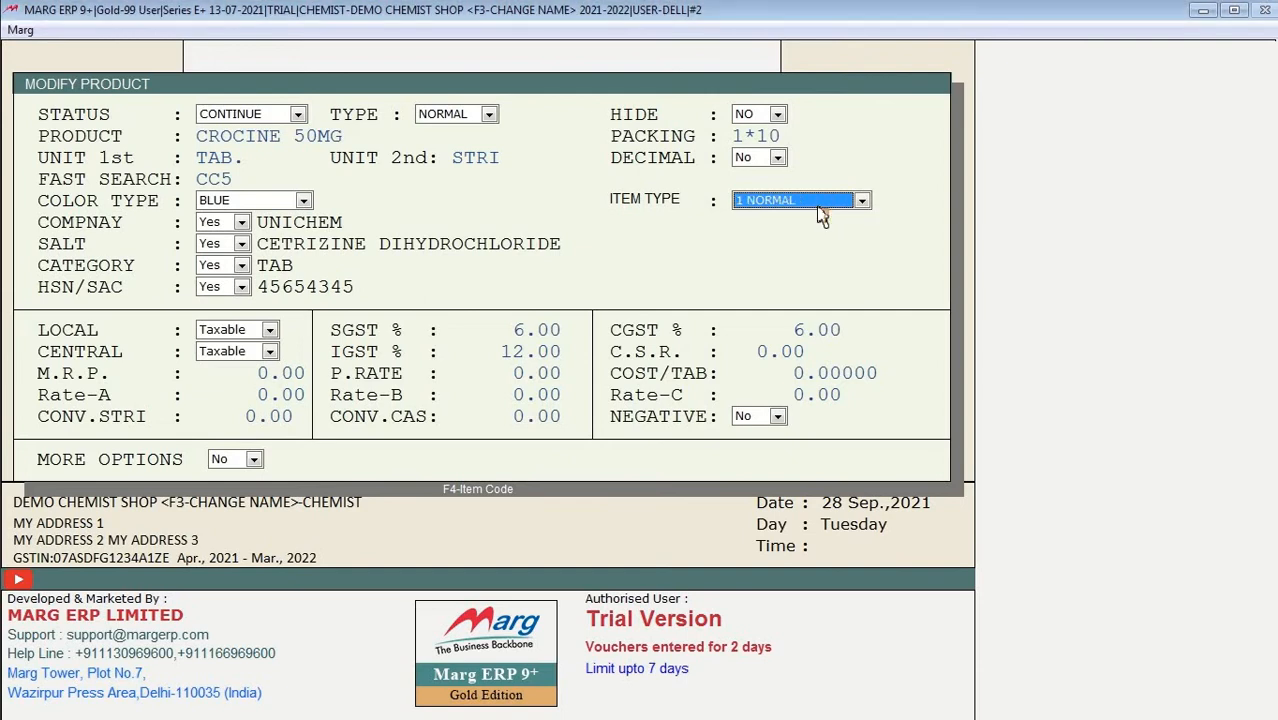
{"action": "key", "text": "Return"}
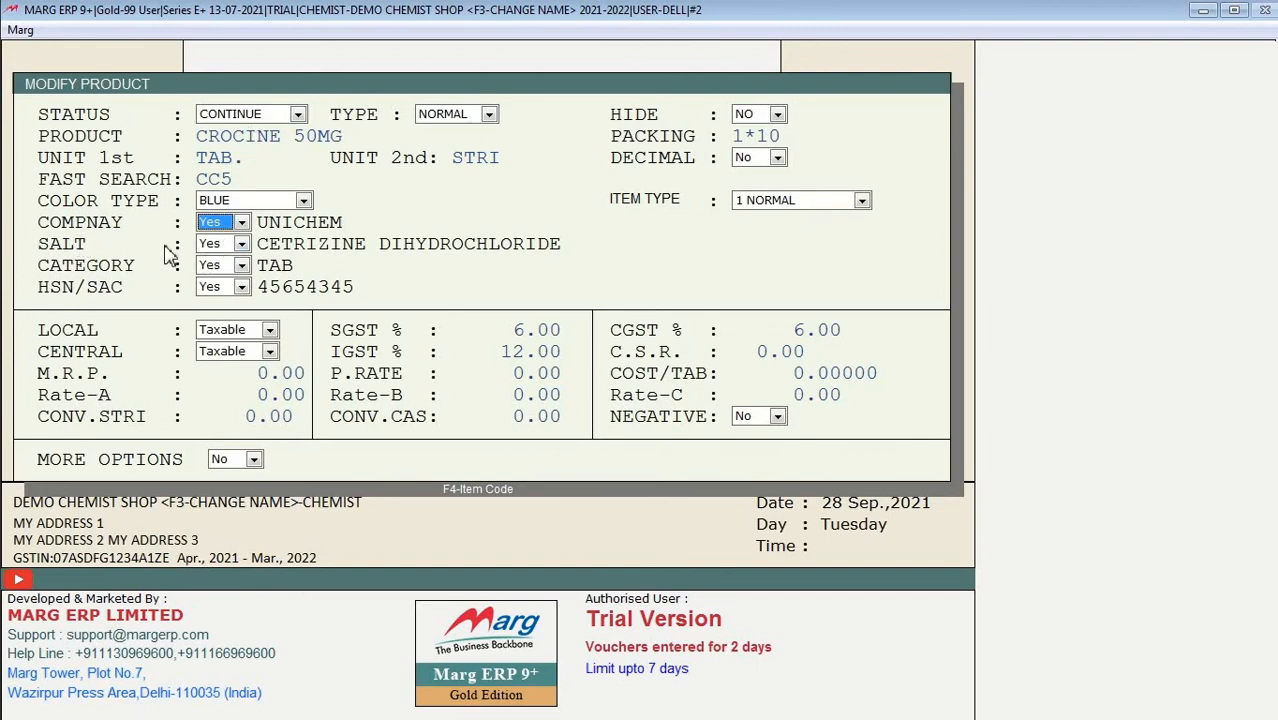
Step: Assign CIPLA as the product's company
{"action": "left_click", "coordinate": [240, 224]}
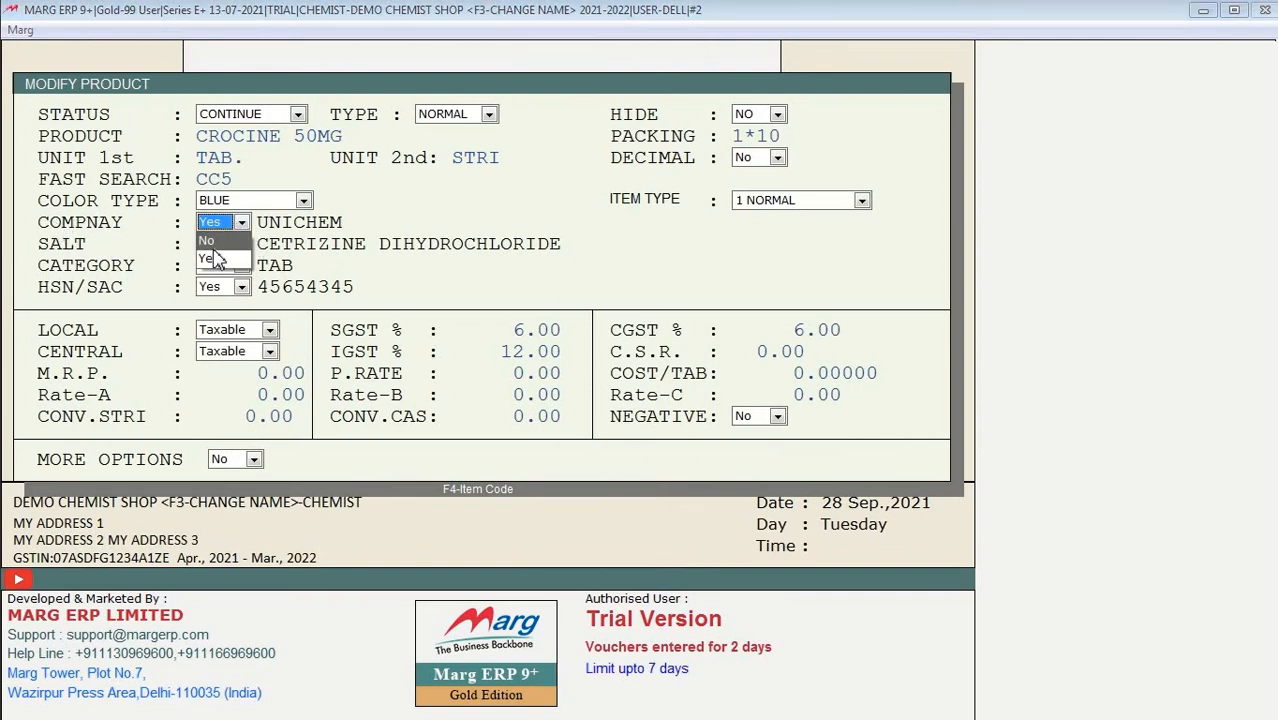
{"action": "left_click", "coordinate": [216, 259]}
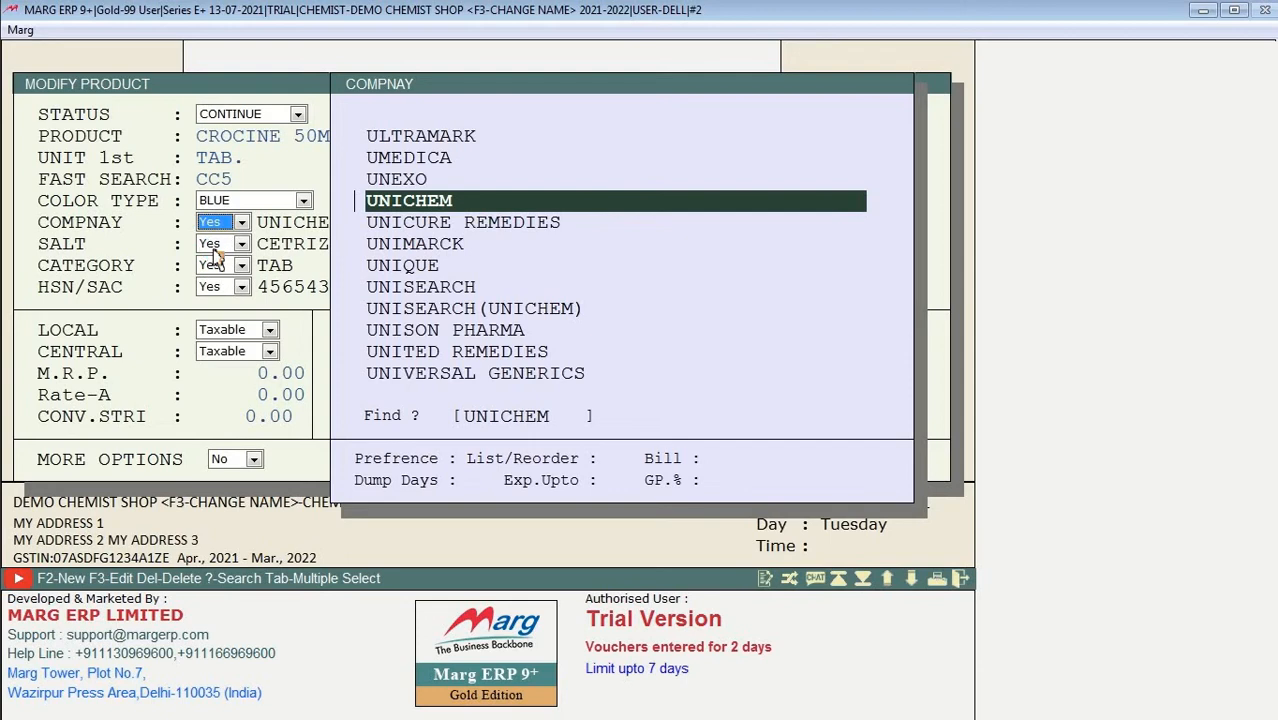
{"action": "key", "text": "Up"}
{"action": "key", "text": "Up"}
{"action": "key", "text": "Up"}
{"action": "type", "text": "CIP"}
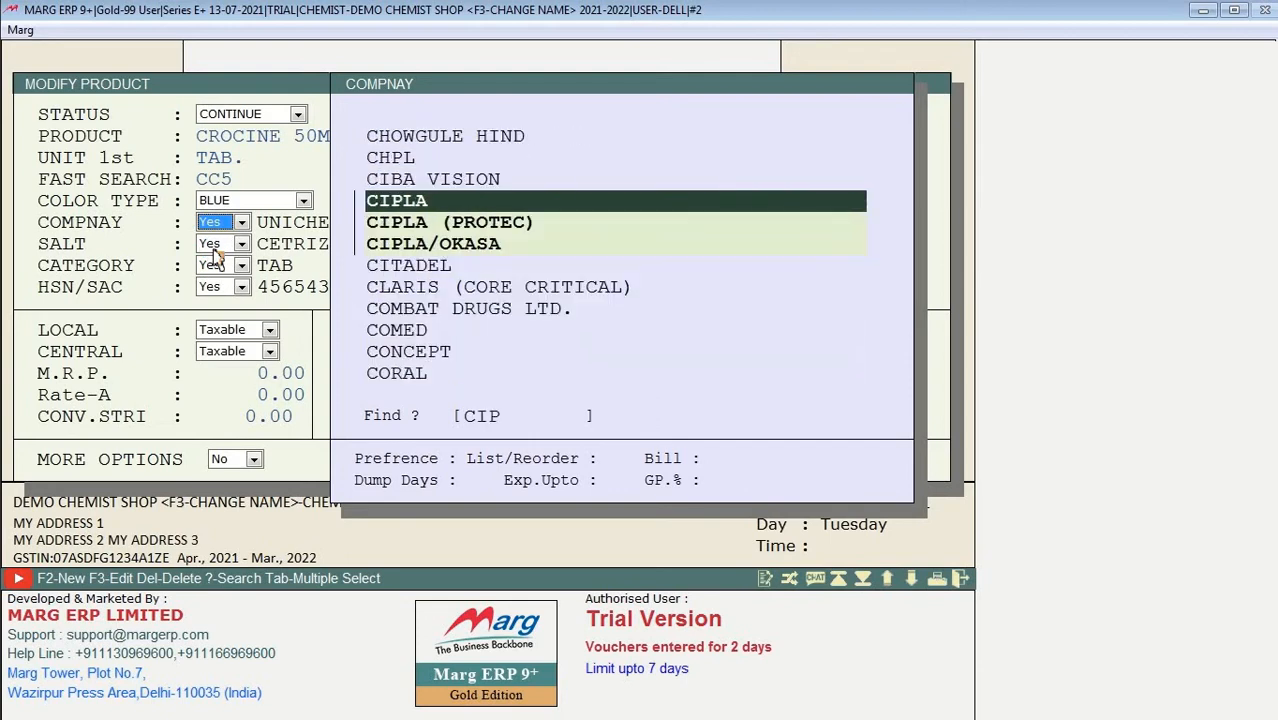
{"action": "key", "text": "Return"}
{"action": "key", "text": "Return"}
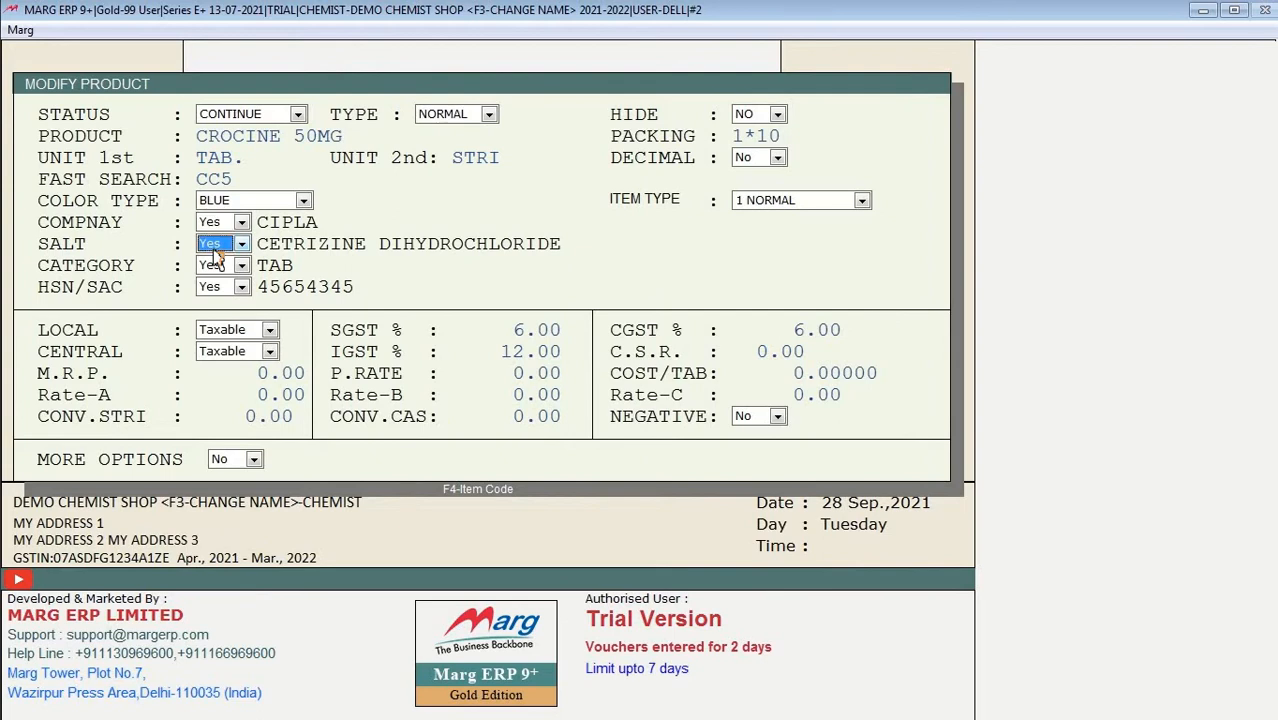
Step: Turn on the salt field and browse the salt list, finding no match for CEF
{"action": "left_click", "coordinate": [215, 252]}
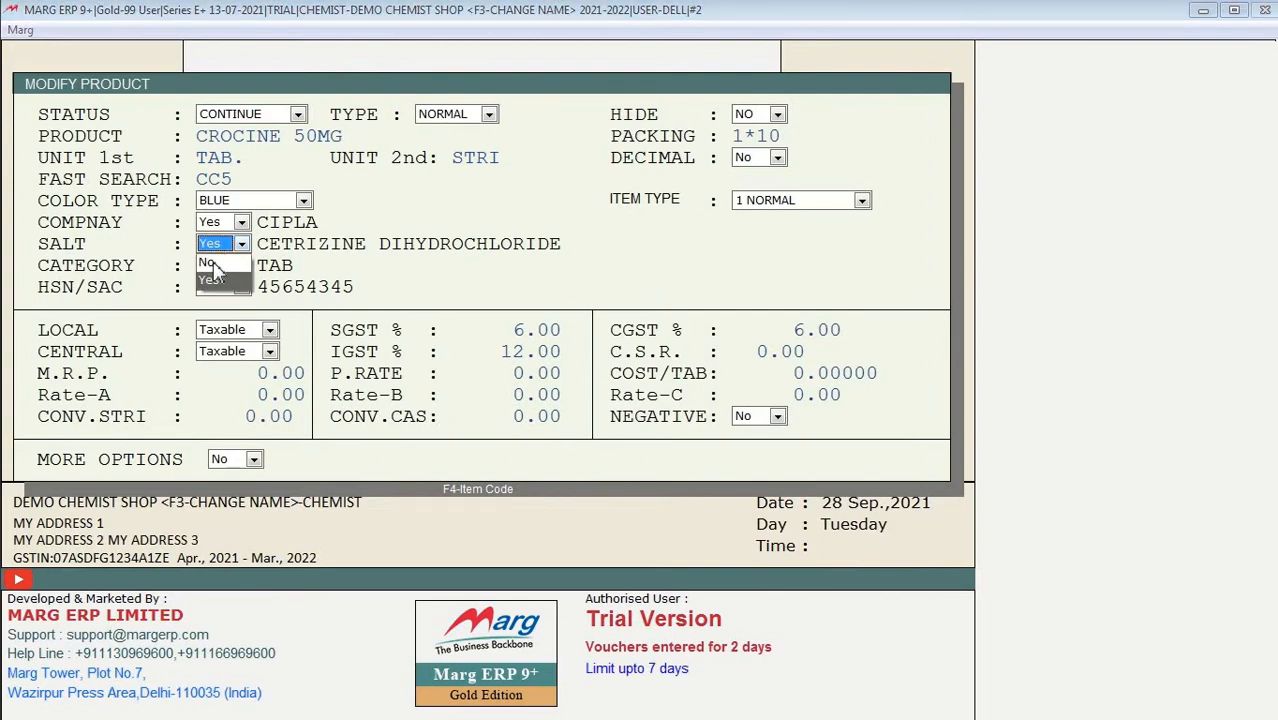
{"action": "key", "text": "Return"}
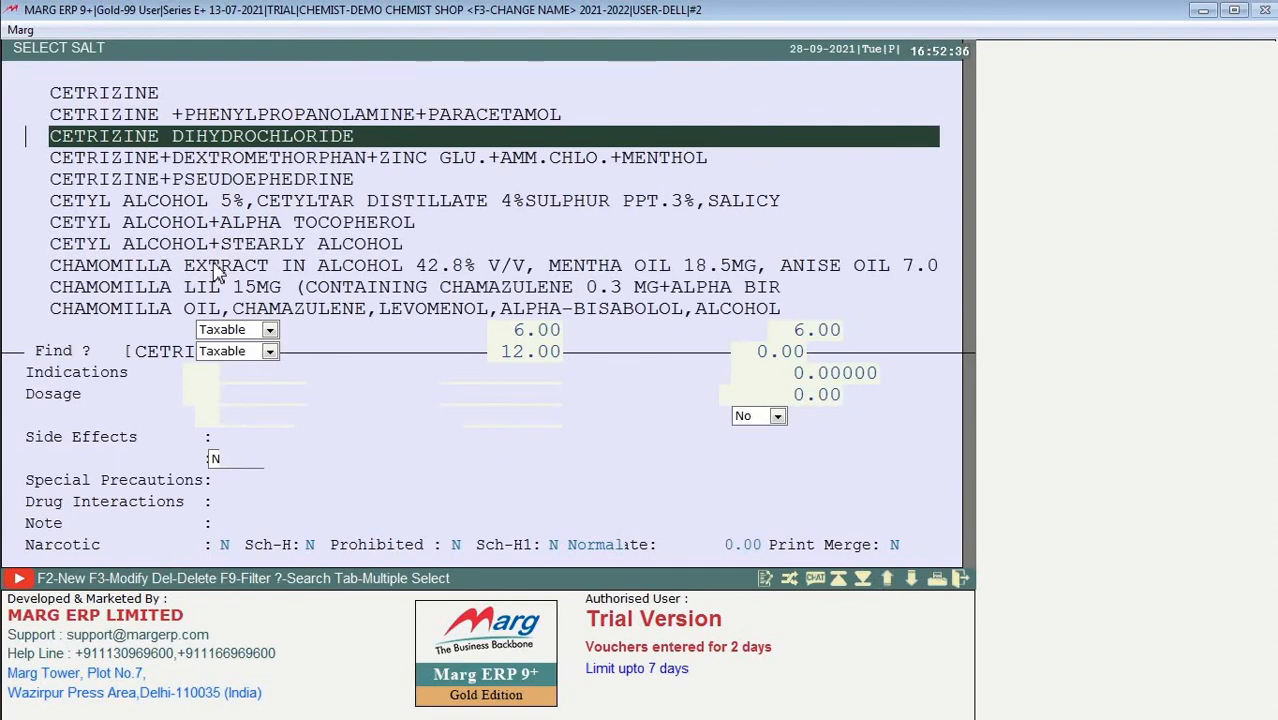
{"action": "key", "text": "Down"}
{"action": "key", "text": "Down"}
{"action": "key", "text": "Down"}
{"action": "key", "text": "Down"}
{"action": "key", "text": "Down"}
{"action": "key", "text": "Down"}
{"action": "key", "text": "Down"}
{"action": "key", "text": "Down"}
{"action": "key", "text": "Down"}
{"action": "key", "text": "Down"}
{"action": "key", "text": "Down"}
{"action": "key", "text": "Down"}
{"action": "key", "text": "Down"}
{"action": "key", "text": "Down"}
{"action": "key", "text": "Down"}
{"action": "key", "text": "Down"}
{"action": "key", "text": "Down"}
{"action": "key", "text": "Down"}
{"action": "key", "text": "Down"}
{"action": "key", "text": "Down"}
{"action": "key", "text": "Down"}
{"action": "key", "text": "Down"}
{"action": "key", "text": "Down"}
{"action": "key", "text": "Down"}
{"action": "key", "text": "Down"}
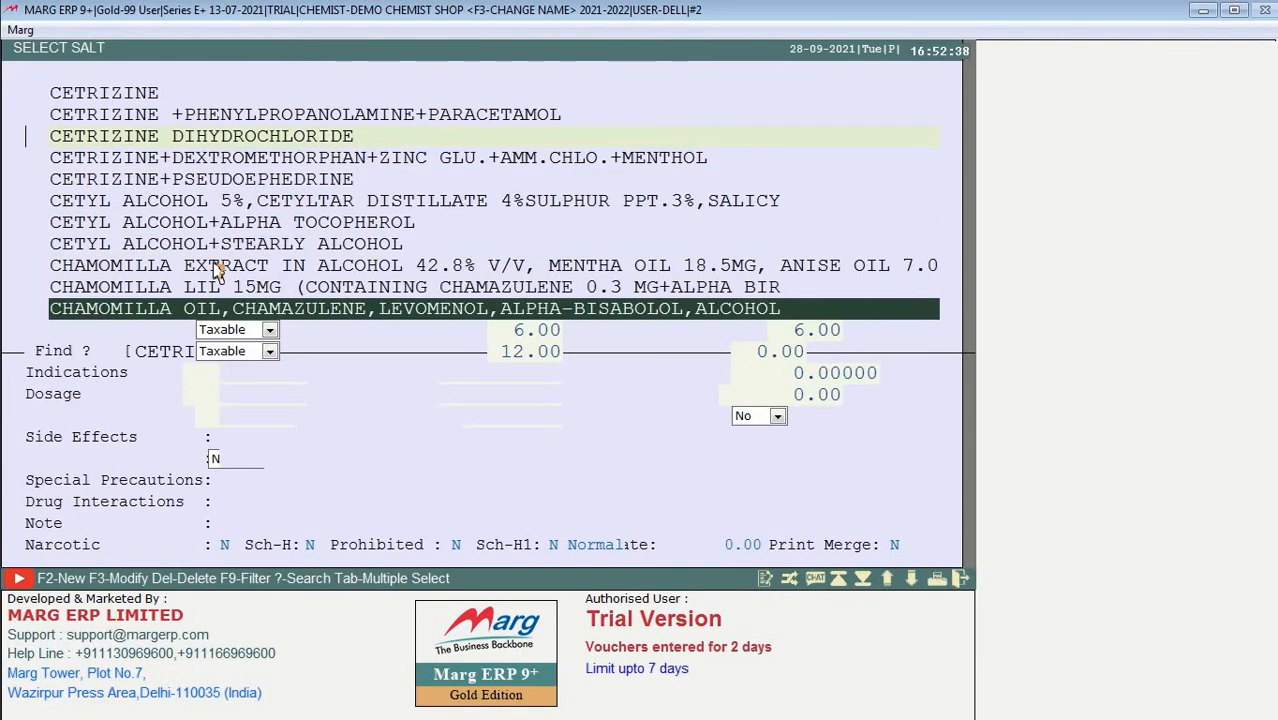
{"action": "key", "text": "Up"}
{"action": "key", "text": "Up"}
{"action": "key", "text": "Up"}
{"action": "key", "text": "Up"}
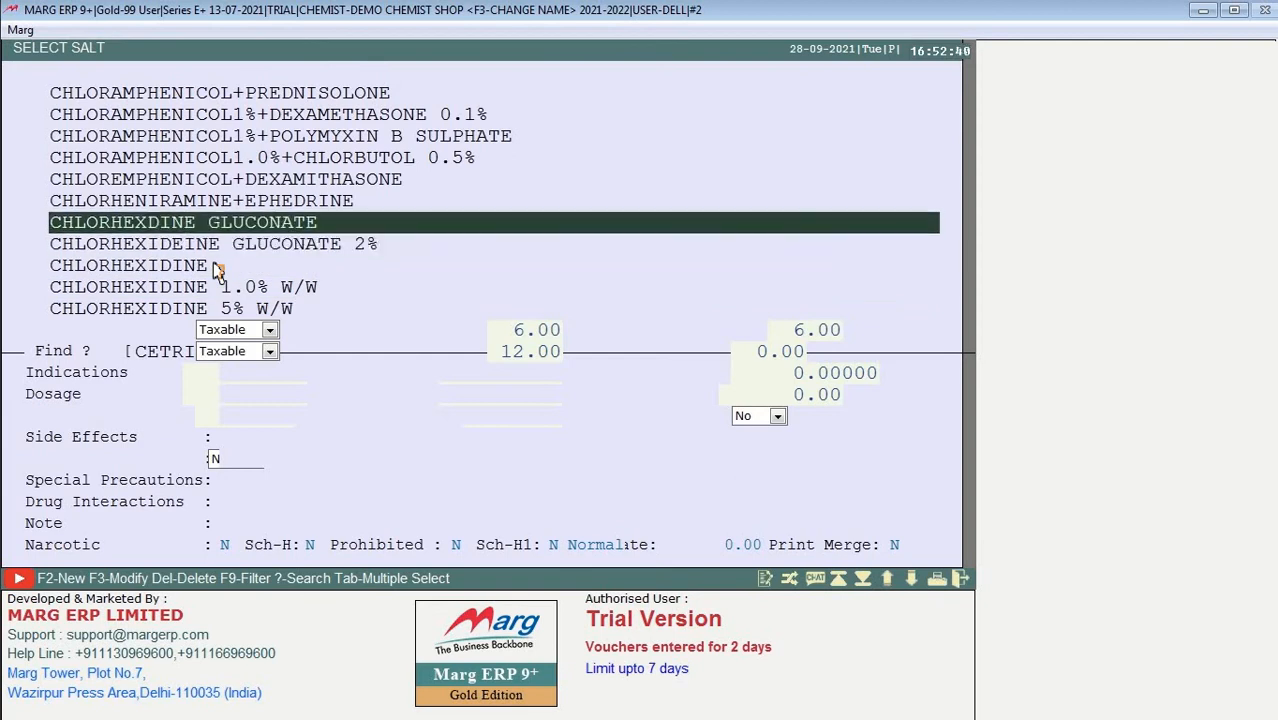
{"action": "type", "text": "CEF"}
{"action": "key", "text": "Escape"}
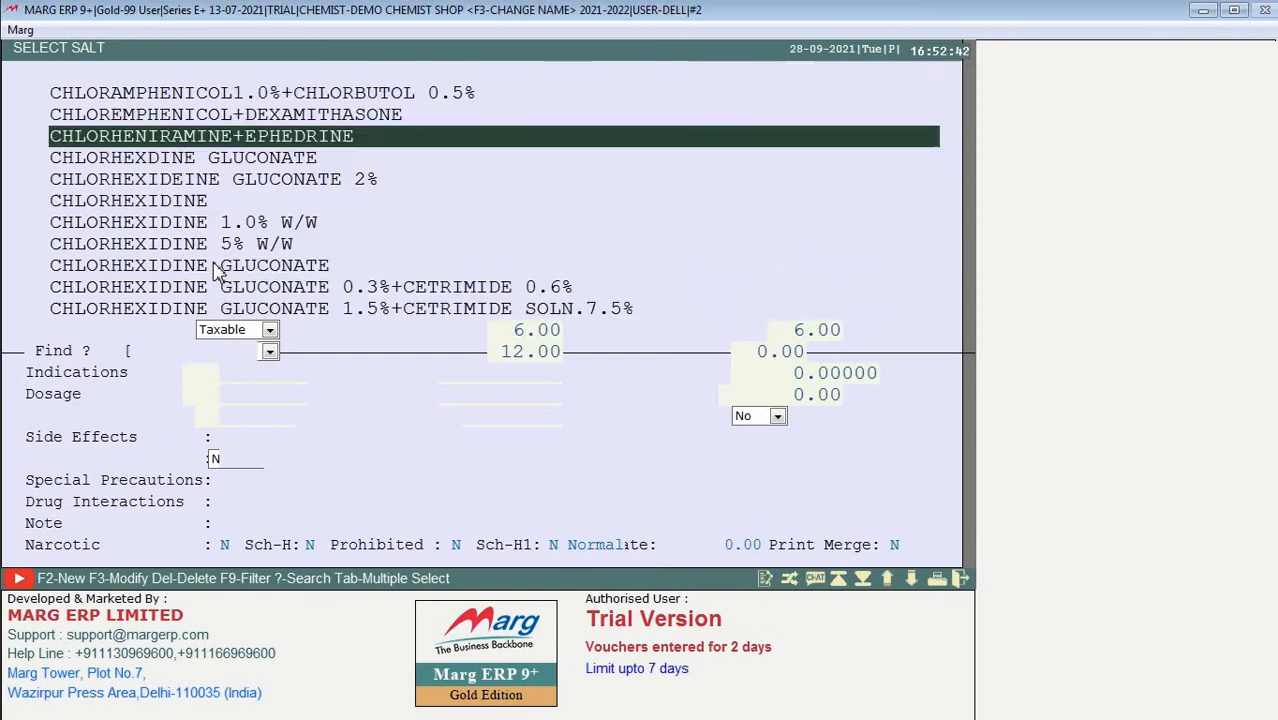
{"action": "key", "text": "Up"}
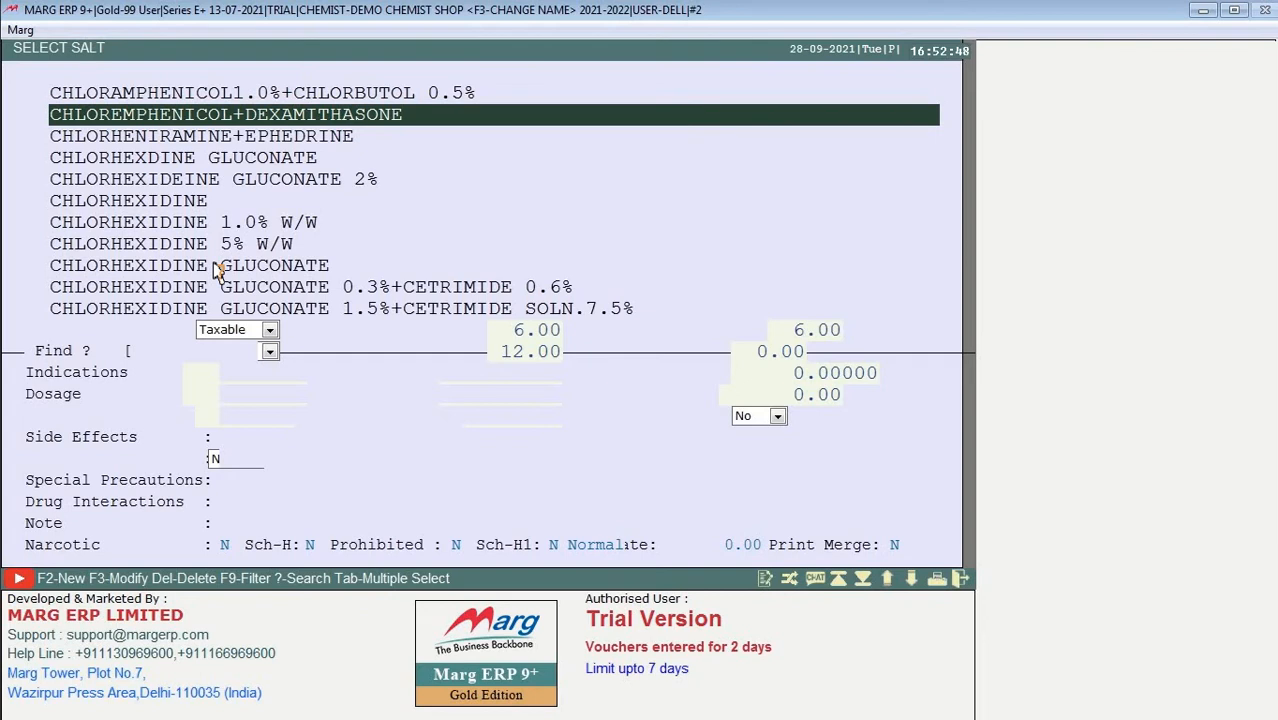
Step: Create new salt TEST+SALT and assign it to CROCINE 50MG
{"action": "key", "text": "F2"}
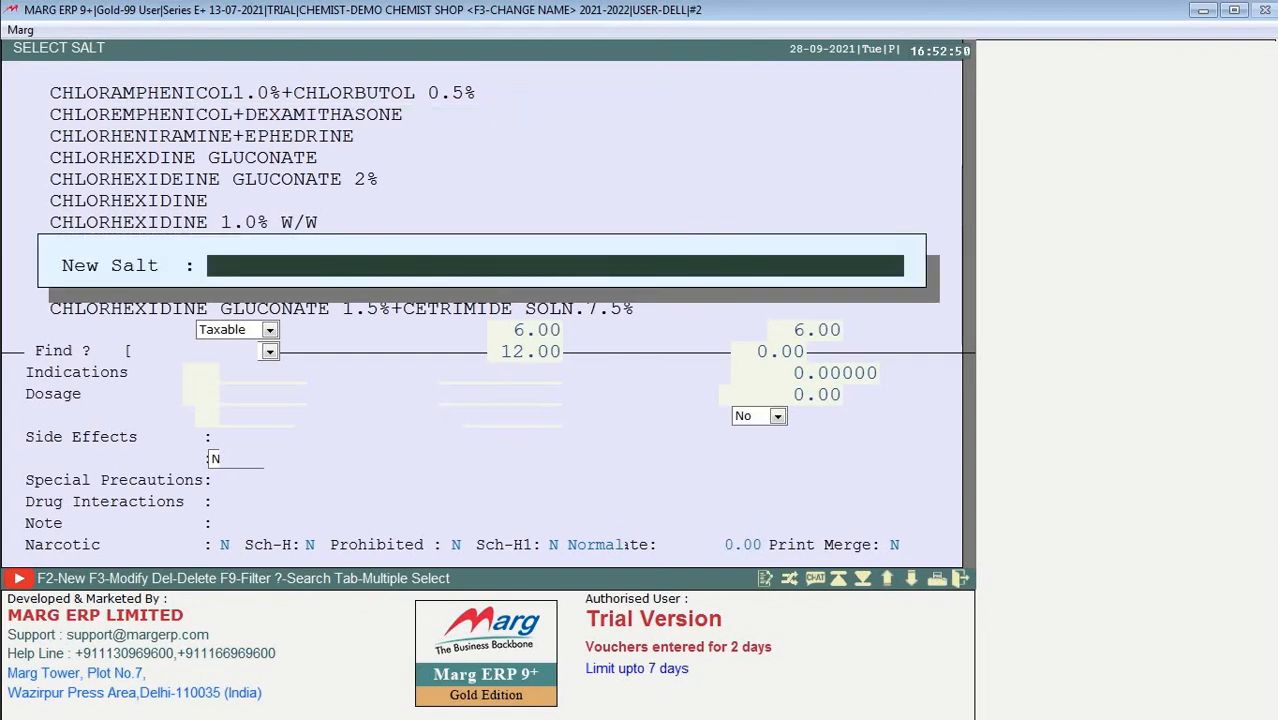
{"action": "type", "text": "TEST"}
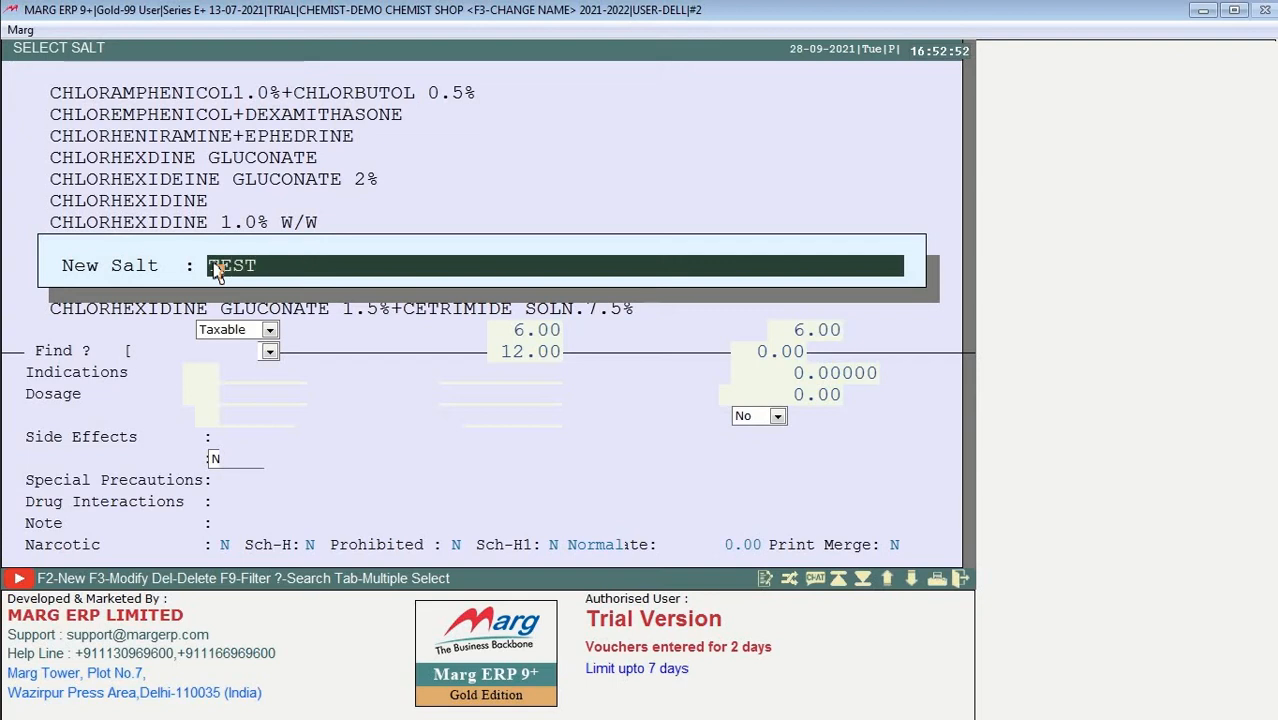
{"action": "type", "text": "="}
{"action": "key", "text": "BackSpace"}
{"action": "type", "text": "+SALT"}
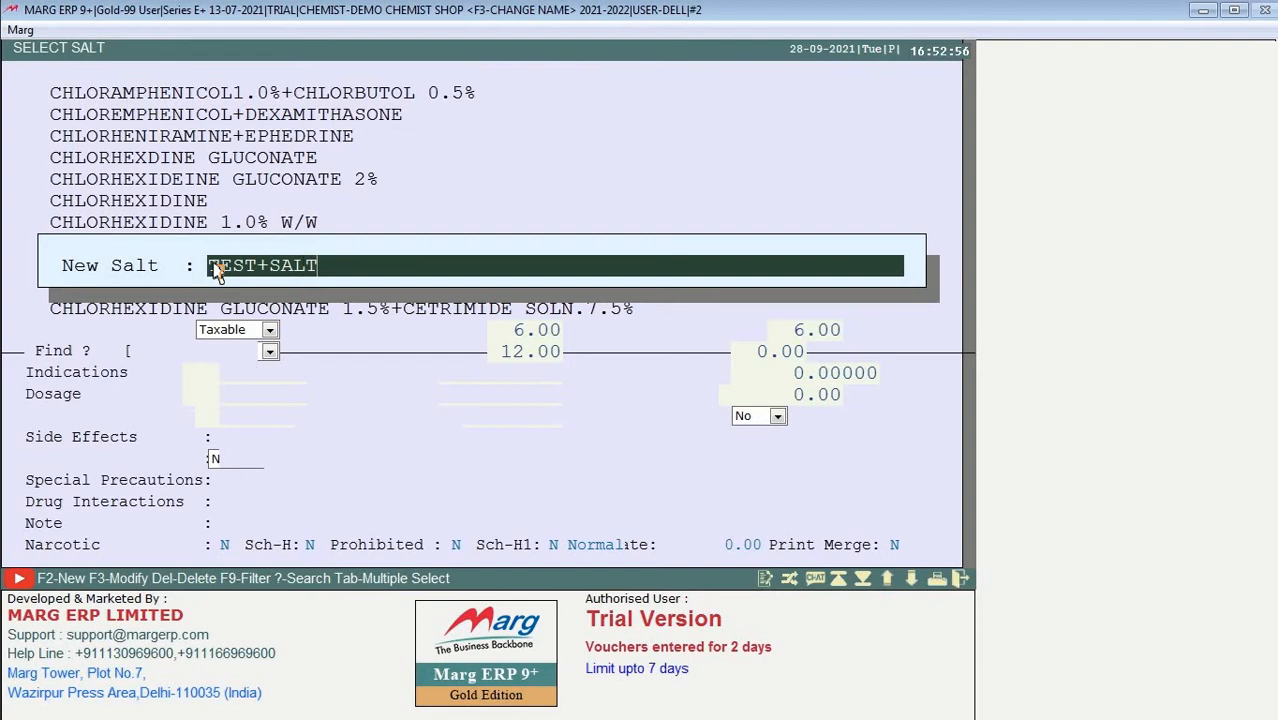
{"action": "key", "text": "Return"}
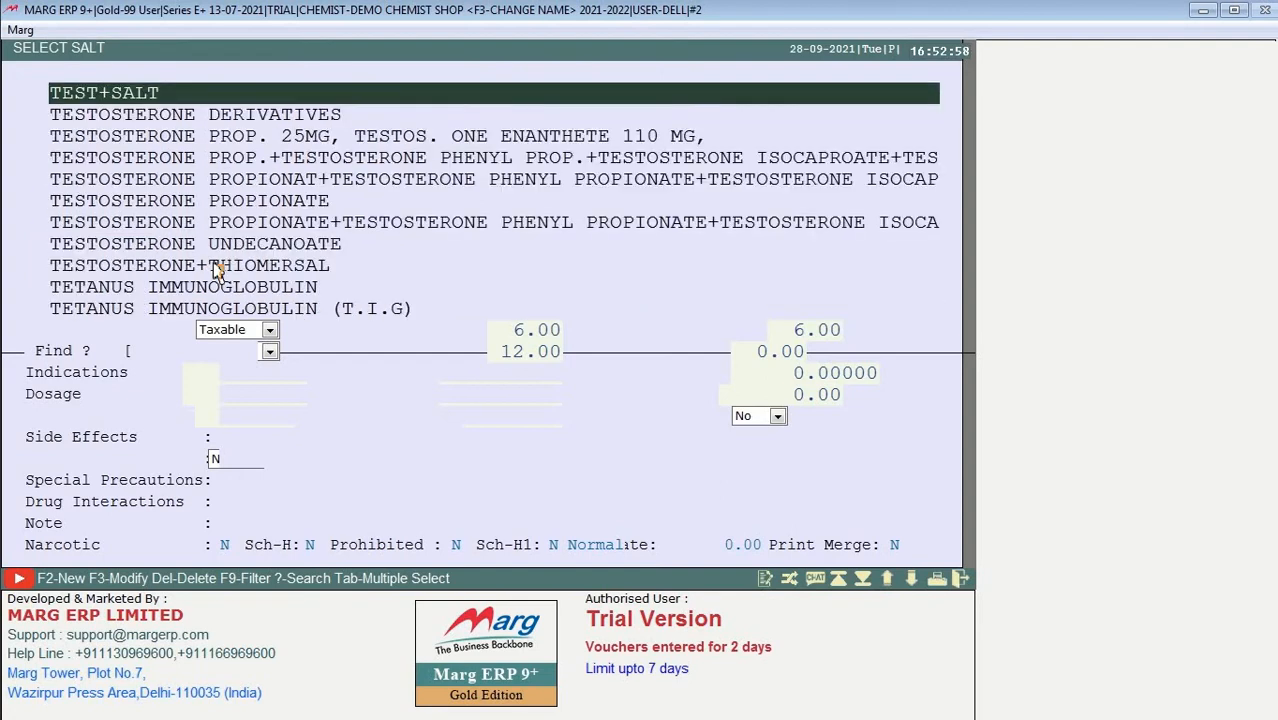
{"action": "key", "text": "Return"}
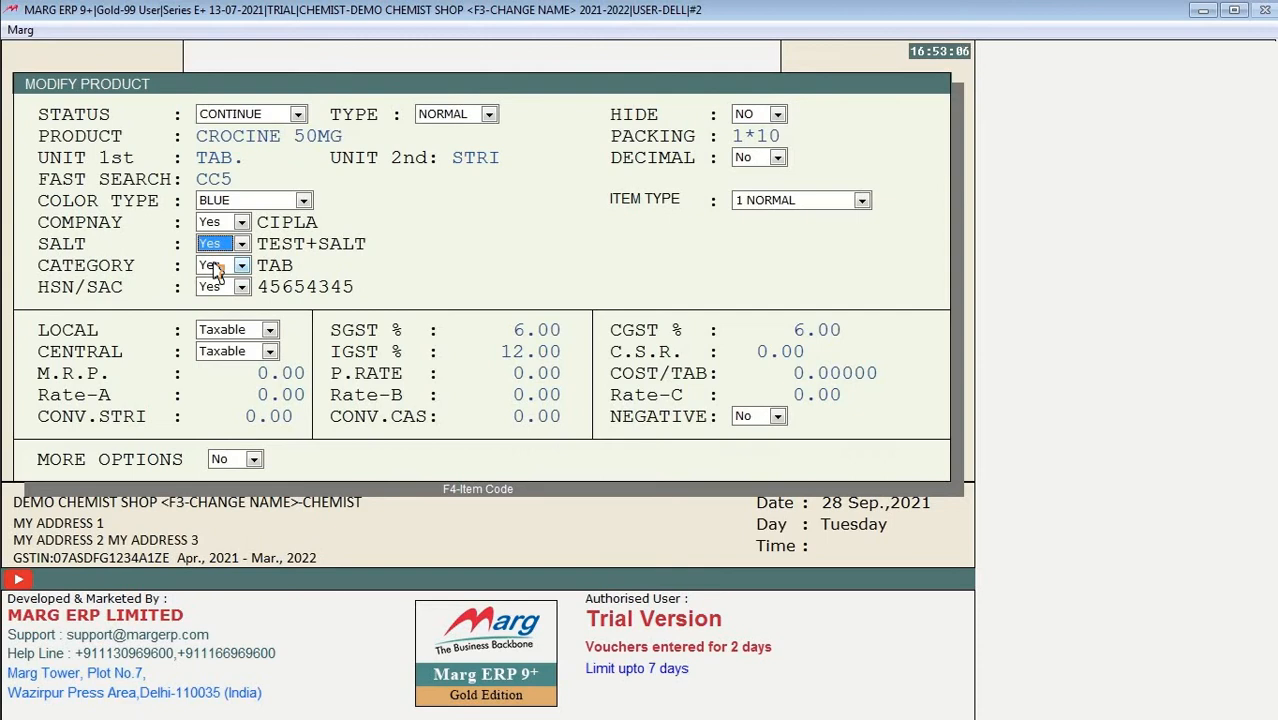
{"action": "key", "text": "Return"}
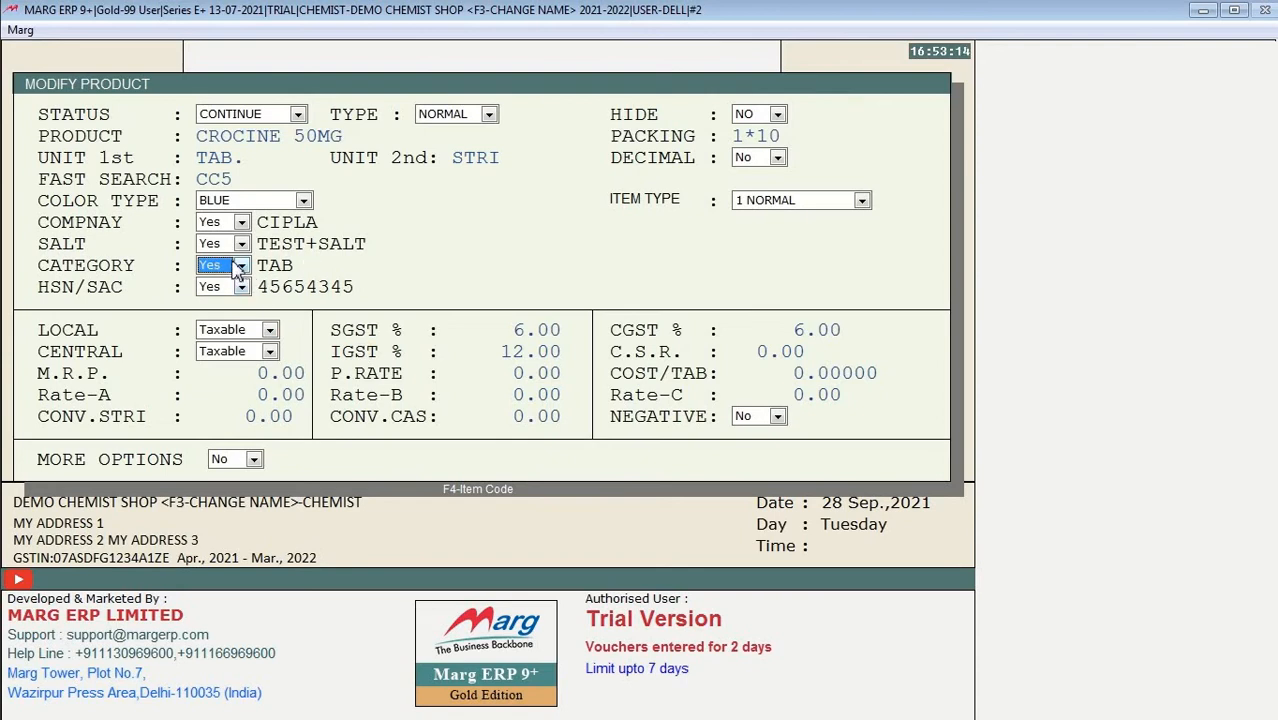
{"action": "left_click", "coordinate": [229, 272]}
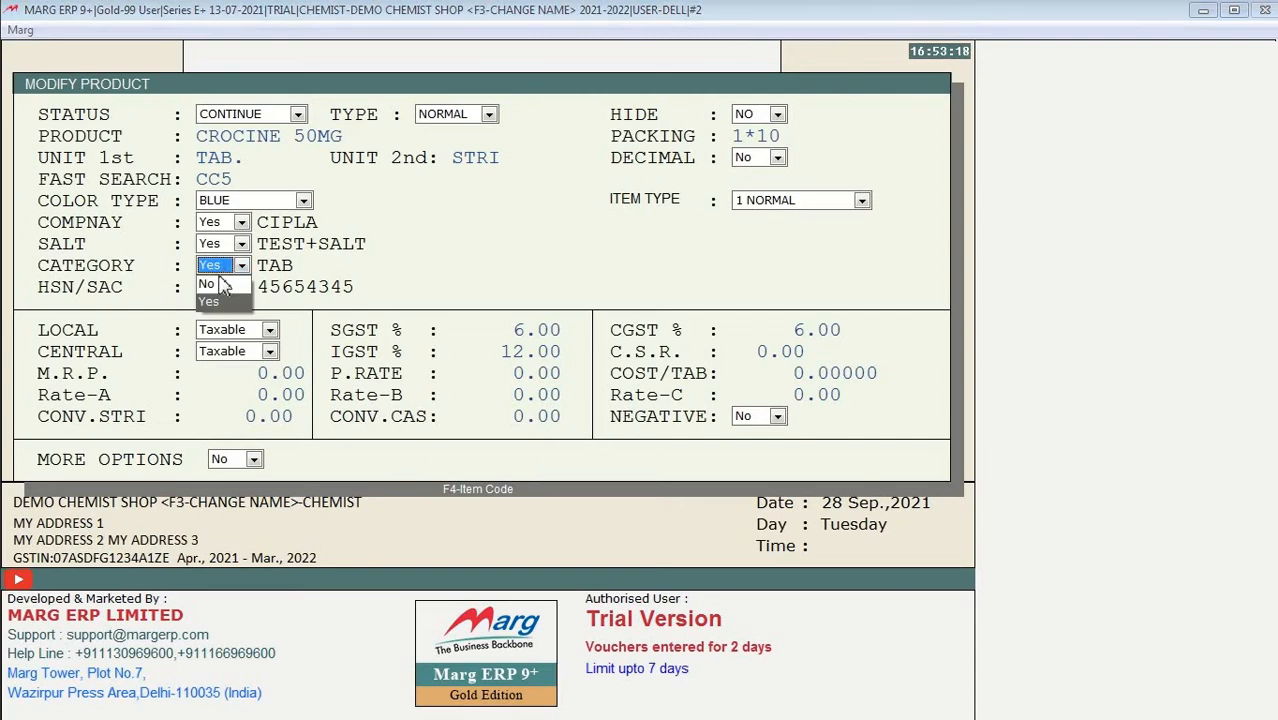
{"action": "left_click", "coordinate": [212, 300]}
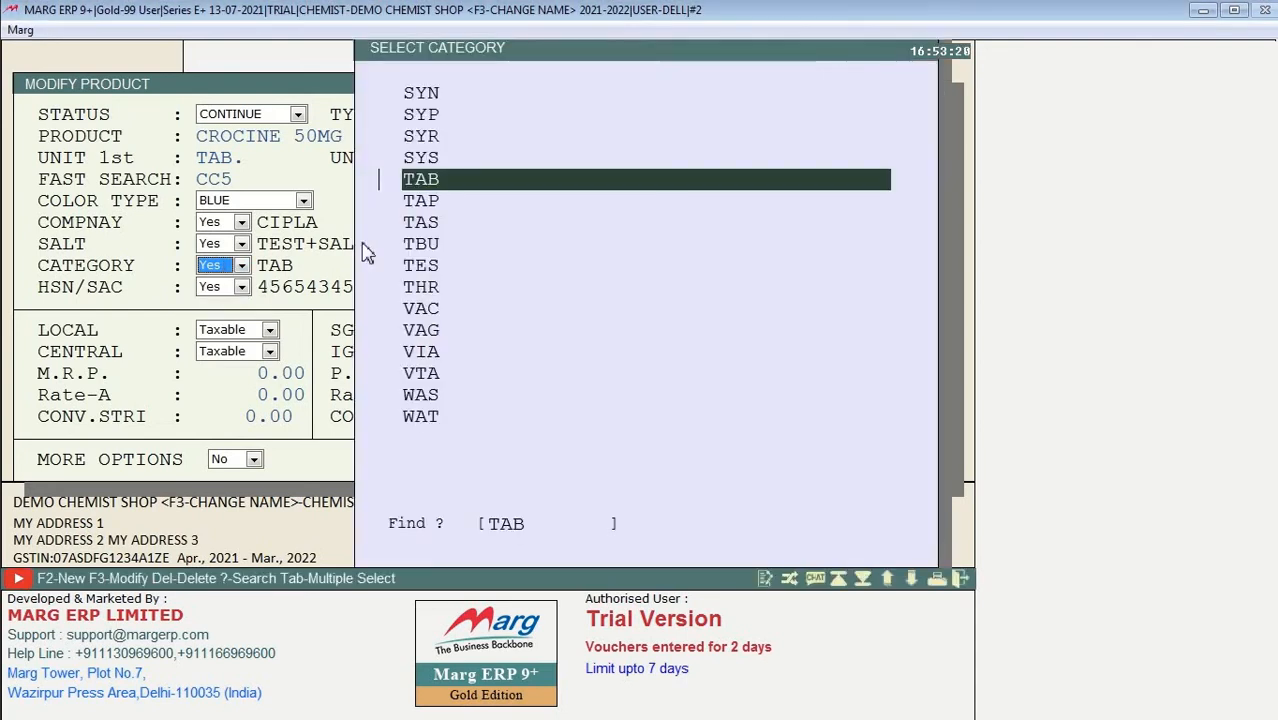
{"action": "key", "text": "Down"}
{"action": "key", "text": "Down"}
{"action": "key", "text": "Down"}
{"action": "key", "text": "Down"}
{"action": "key", "text": "Down"}
{"action": "key", "text": "Down"}
{"action": "key", "text": "Down"}
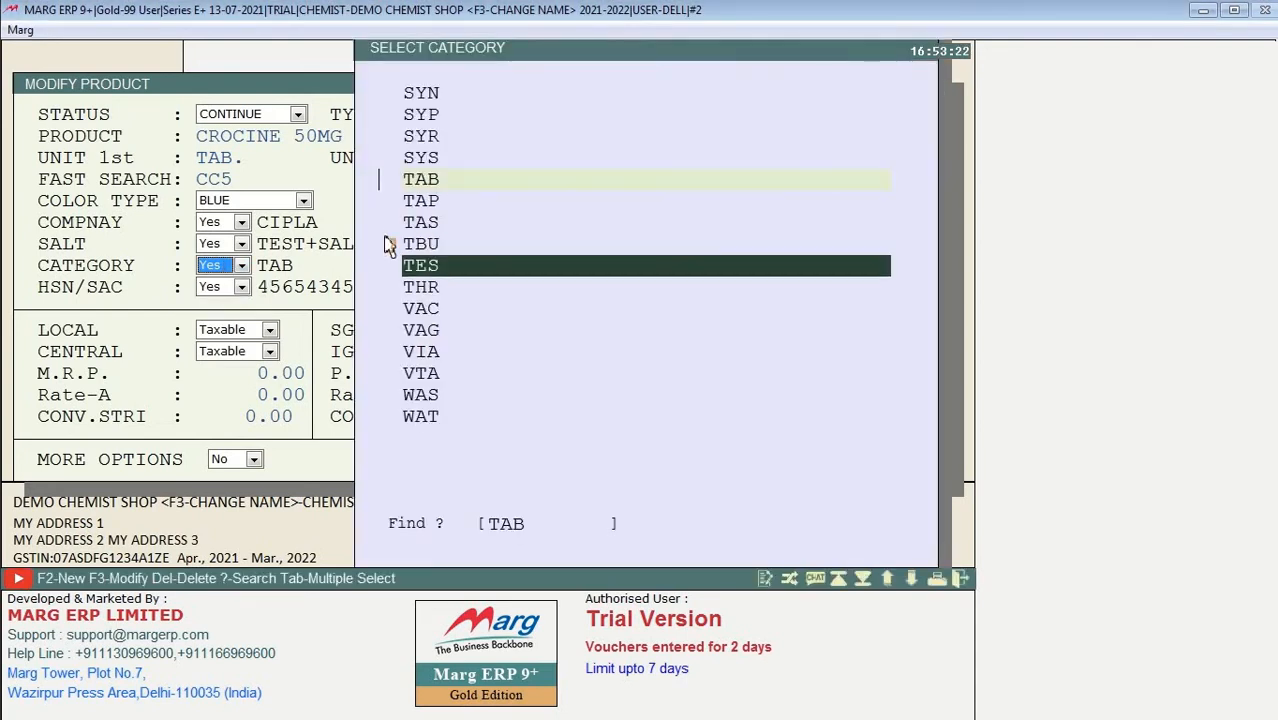
{"action": "key", "text": "Up"}
{"action": "key", "text": "Up"}
{"action": "key", "text": "Up"}
{"action": "key", "text": "Up"}
{"action": "key", "text": "Up"}
{"action": "key", "text": "Up"}
{"action": "key", "text": "Up"}
{"action": "key", "text": "Up"}
{"action": "key", "text": "Up"}
{"action": "key", "text": "Up"}
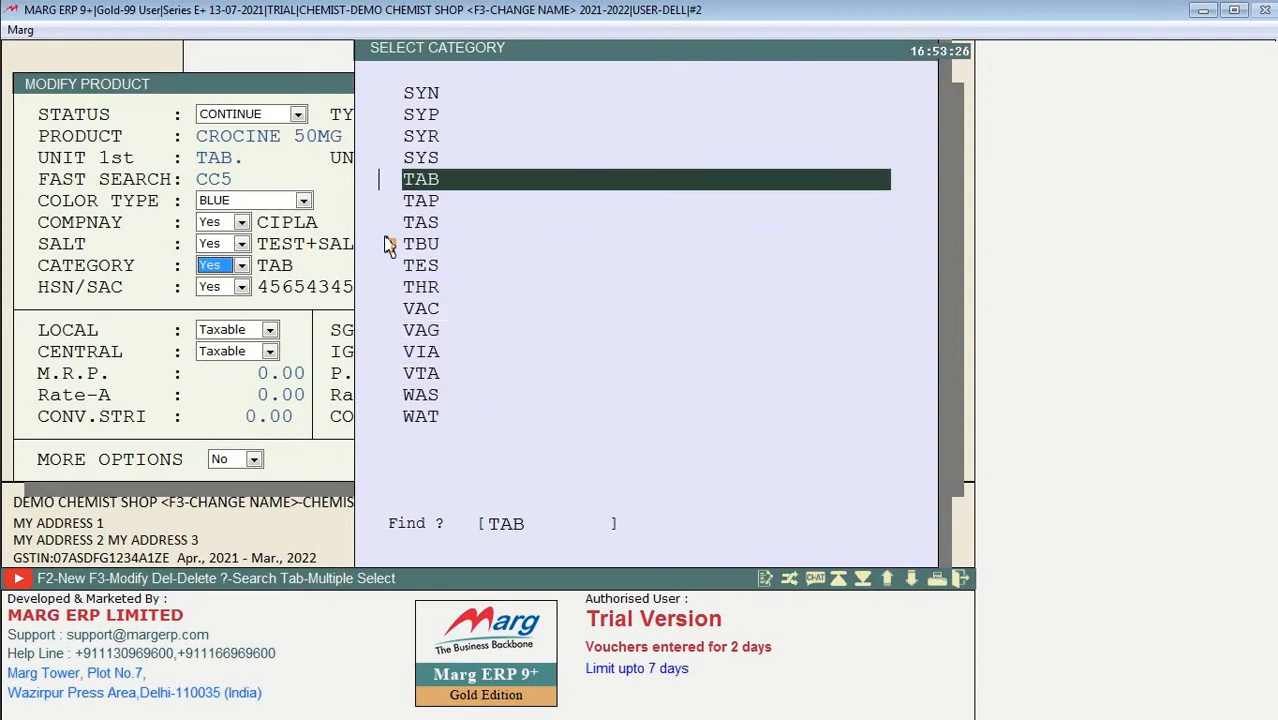
{"action": "key", "text": "Return"}
{"action": "key", "text": "Return"}
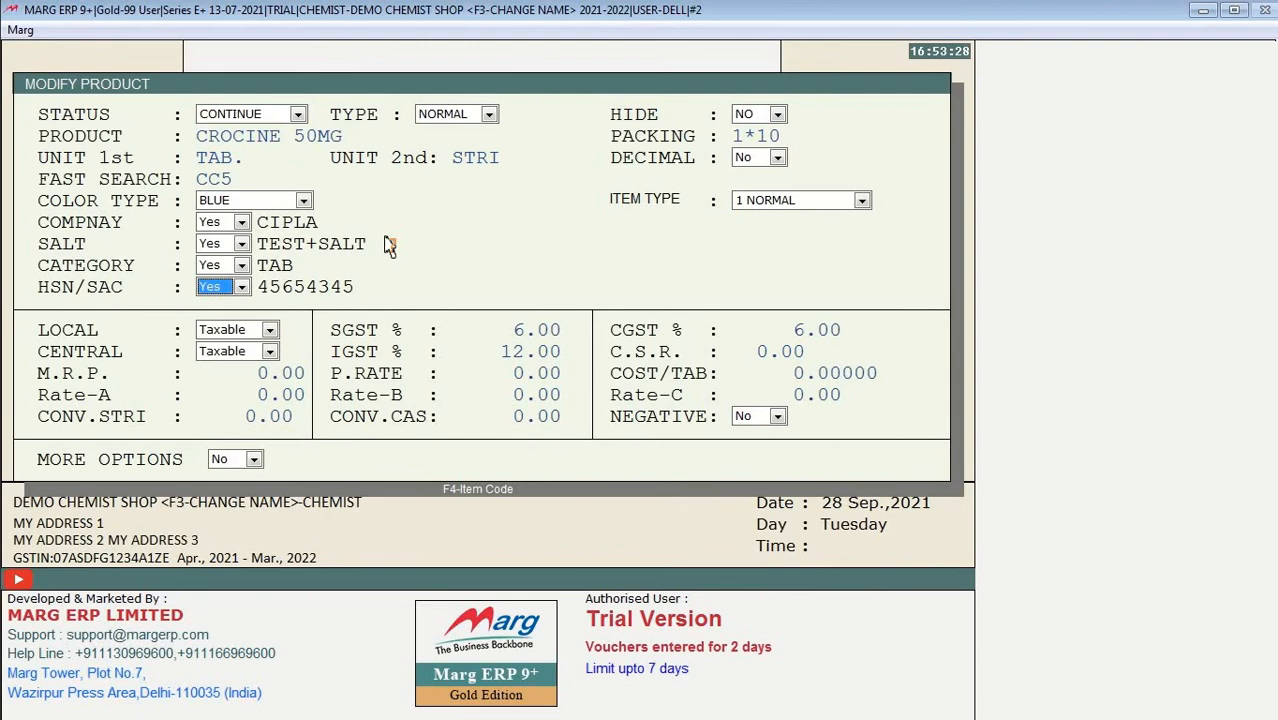
{"action": "left_click", "coordinate": [222, 288]}
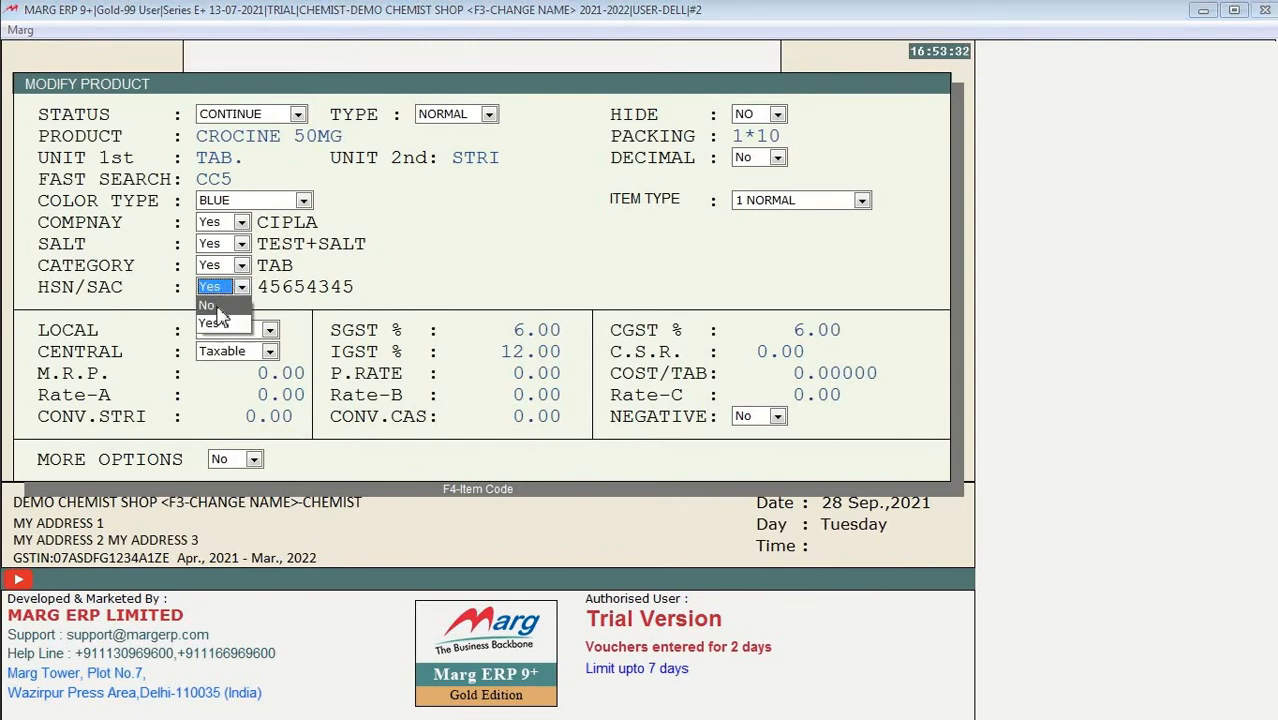
Step: Create HSN/SAC code 8976 with 9% SGST and select it for the product
{"action": "left_click", "coordinate": [216, 320]}
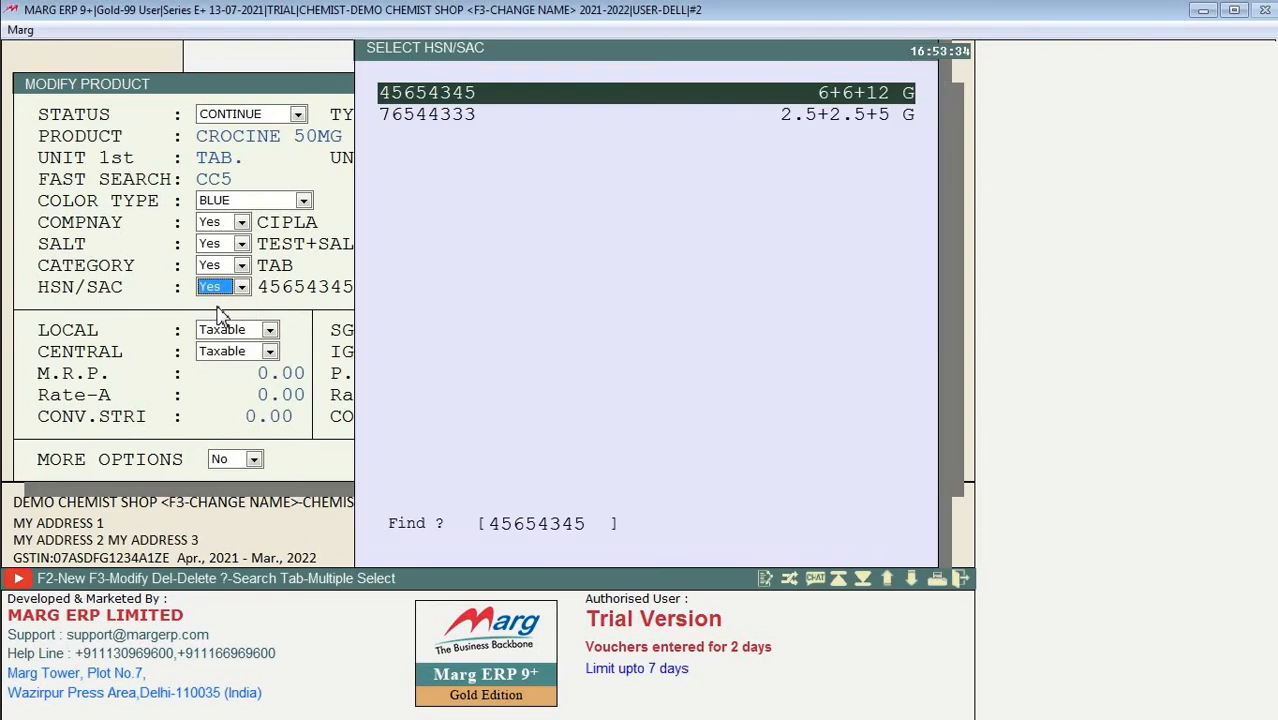
{"action": "key", "text": "Down"}
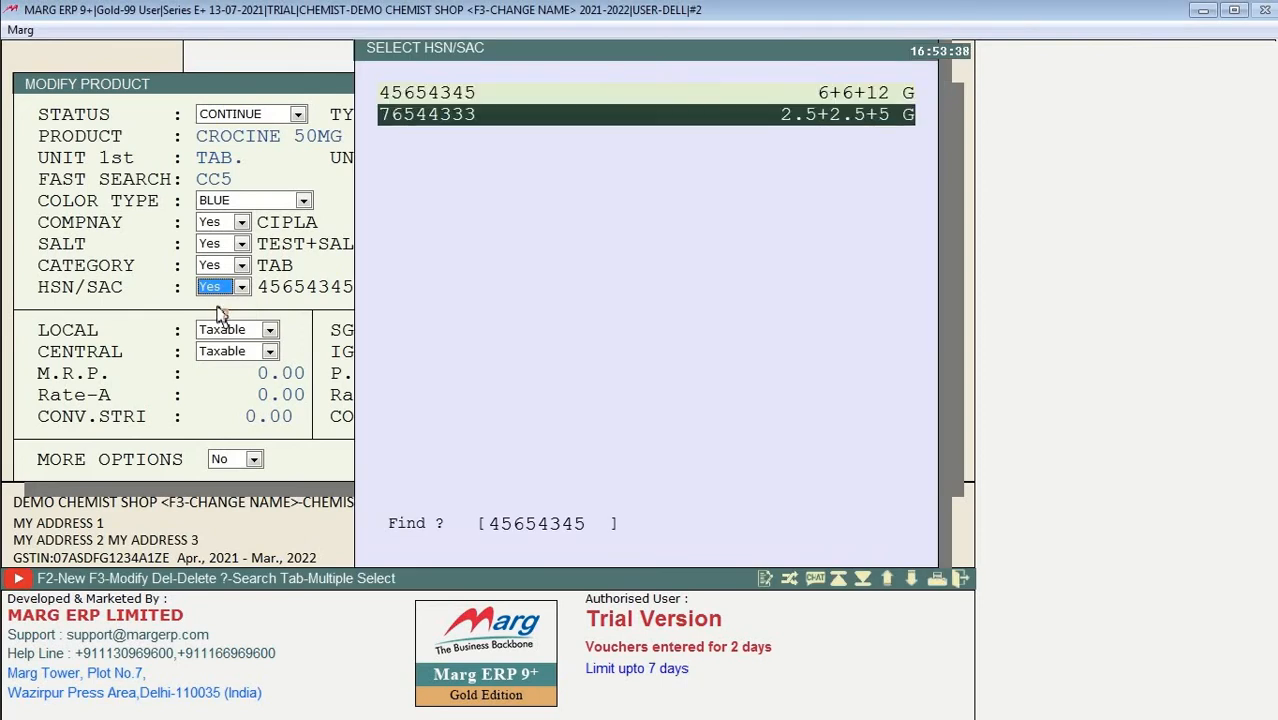
{"action": "key", "text": "F2"}
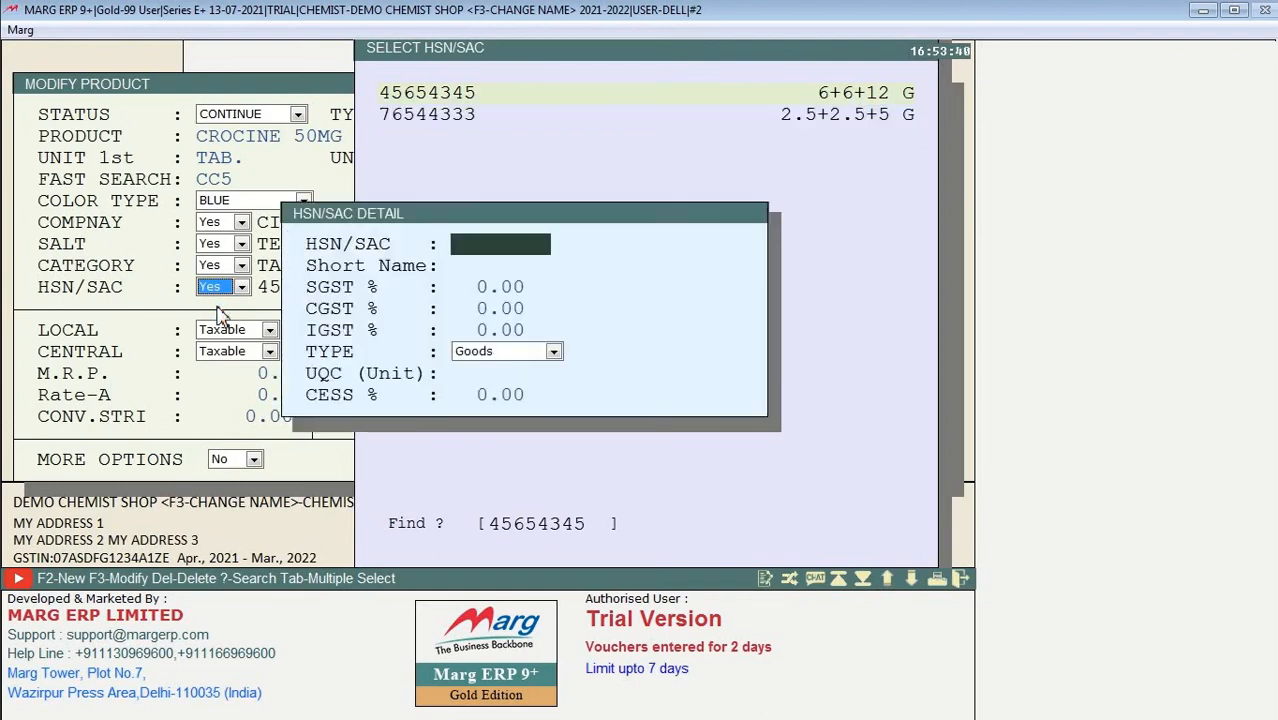
{"action": "type", "text": "8976"}
{"action": "key", "text": "Return"}
{"action": "key", "text": "Return"}
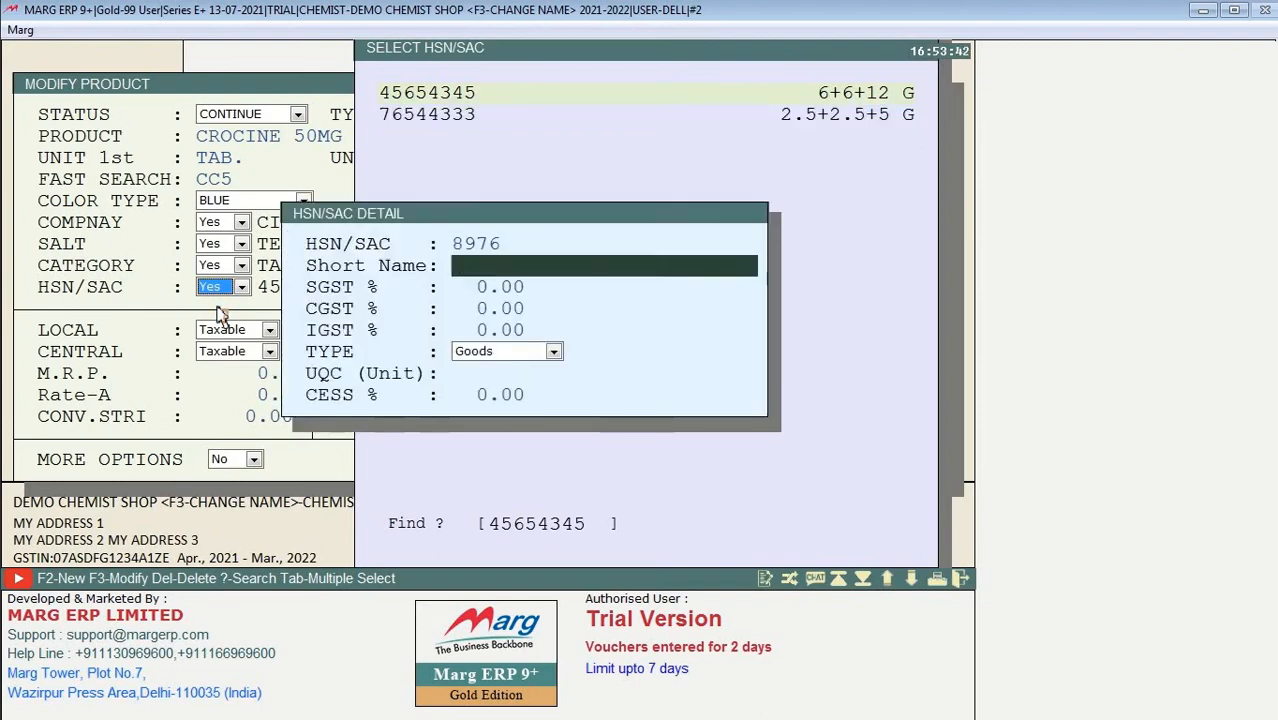
{"action": "type", "text": "9 ."}
{"action": "key", "text": "Return"}
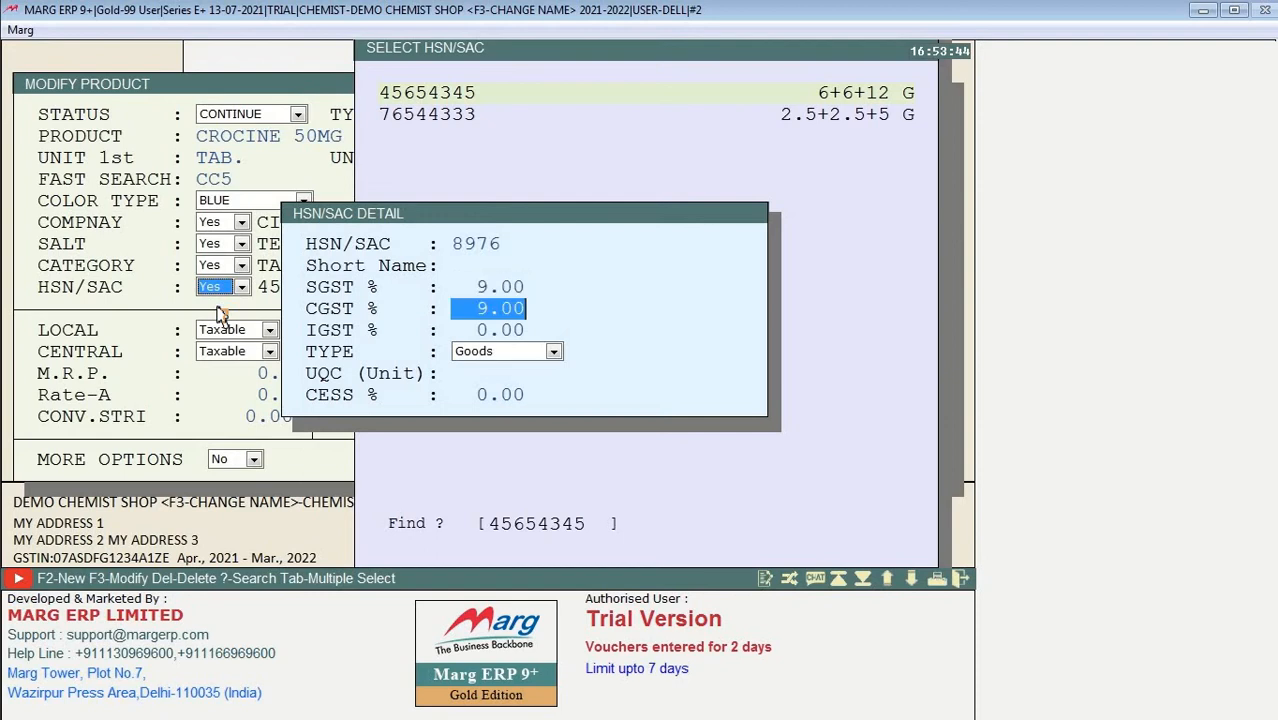
{"action": "key", "text": "Return"}
{"action": "key", "text": "Return"}
{"action": "key", "text": "Return"}
{"action": "key", "text": "Return"}
{"action": "key", "text": "Return"}
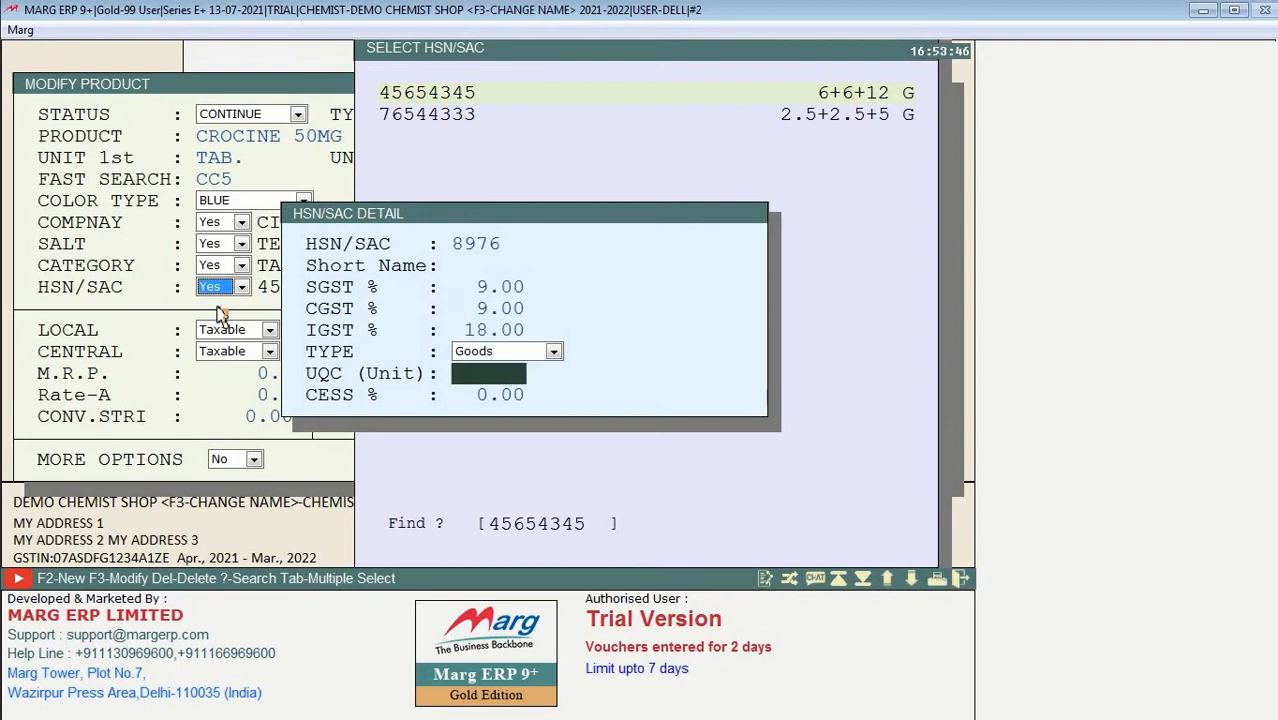
{"action": "key", "text": "Escape"}
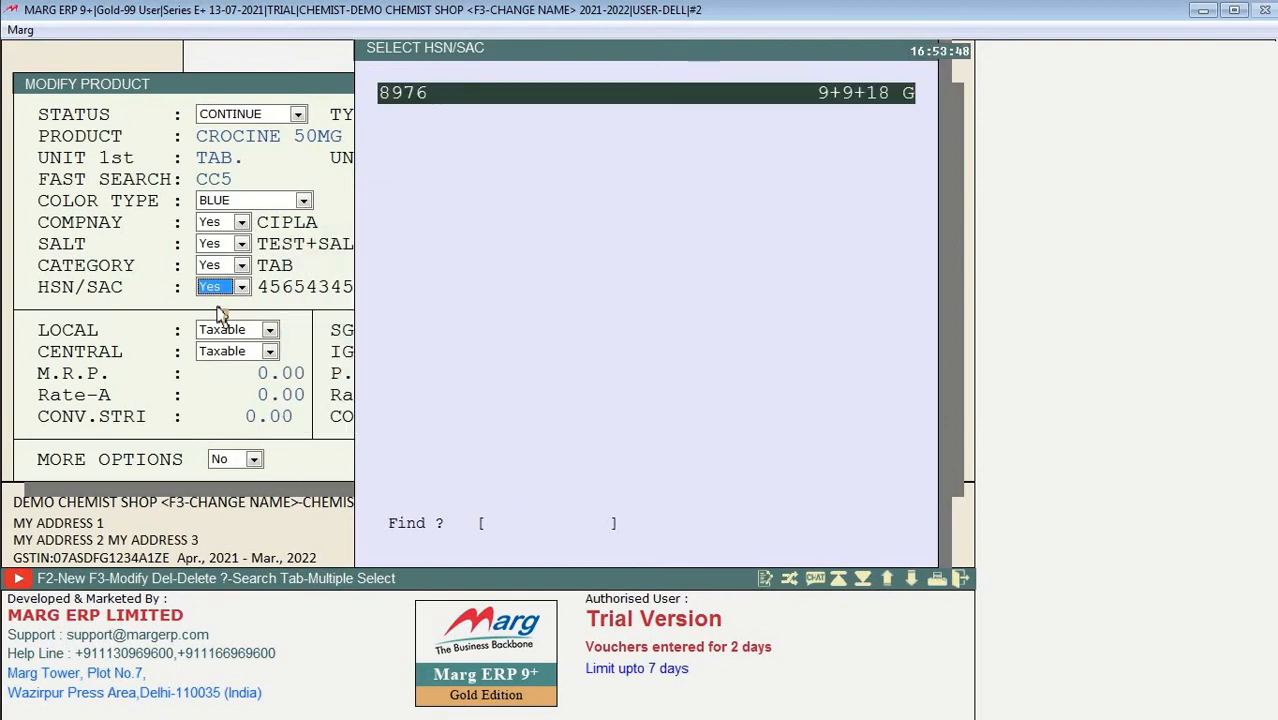
{"action": "key", "text": "Return"}
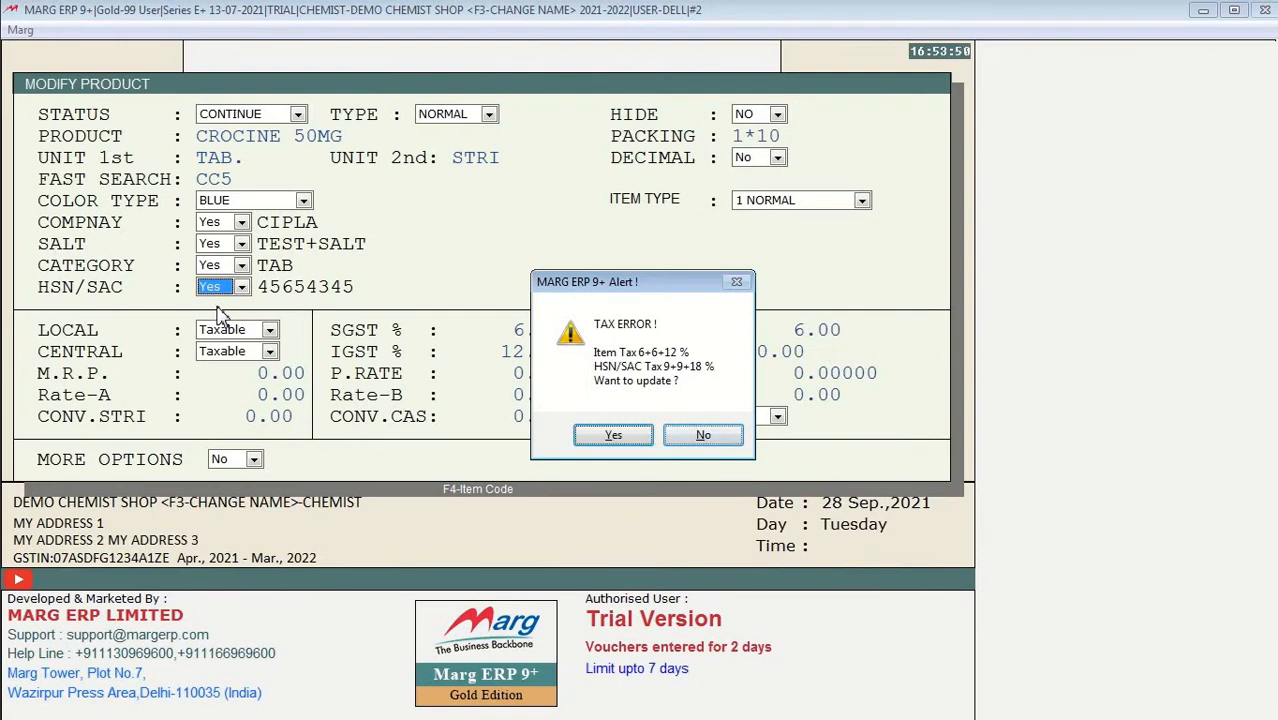
Step: Decline the automatic tax update and set SGST 9, CGST 9, IGST 18
{"action": "key", "text": "Return"}
{"action": "key", "text": "Return"}
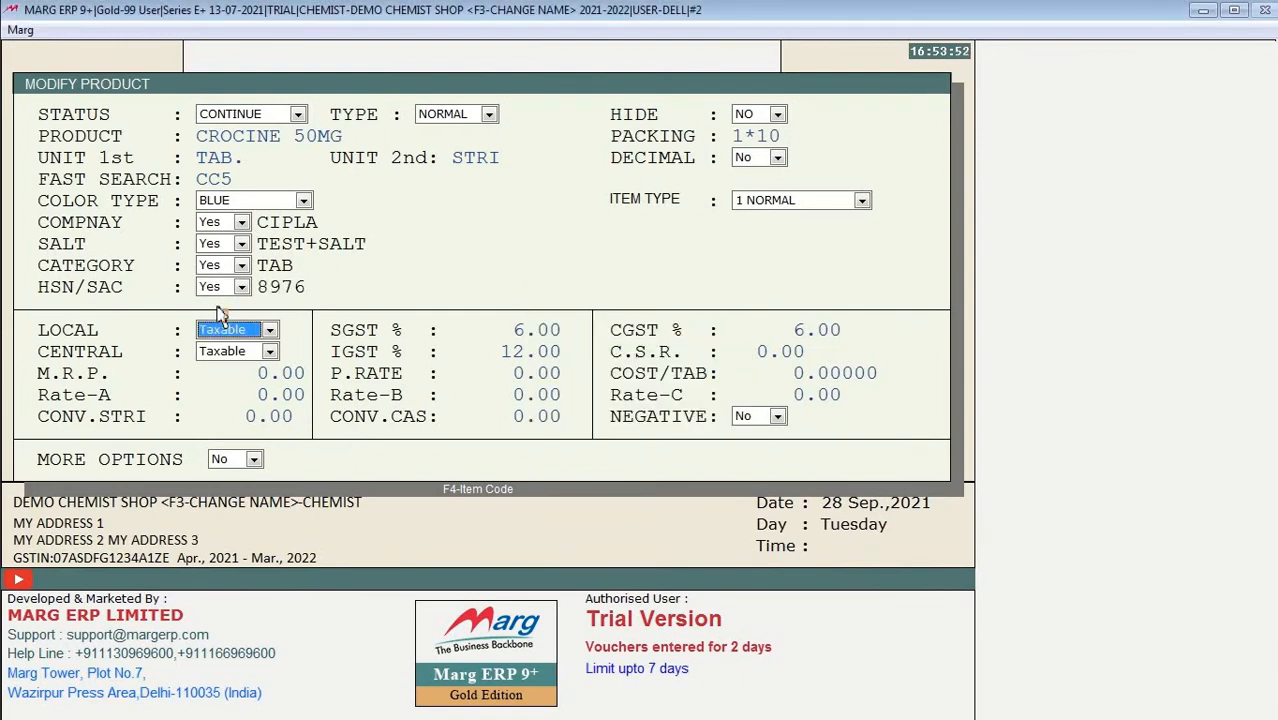
{"action": "key", "text": "Return"}
{"action": "type", "text": "9"}
{"action": "key", "text": "Return"}
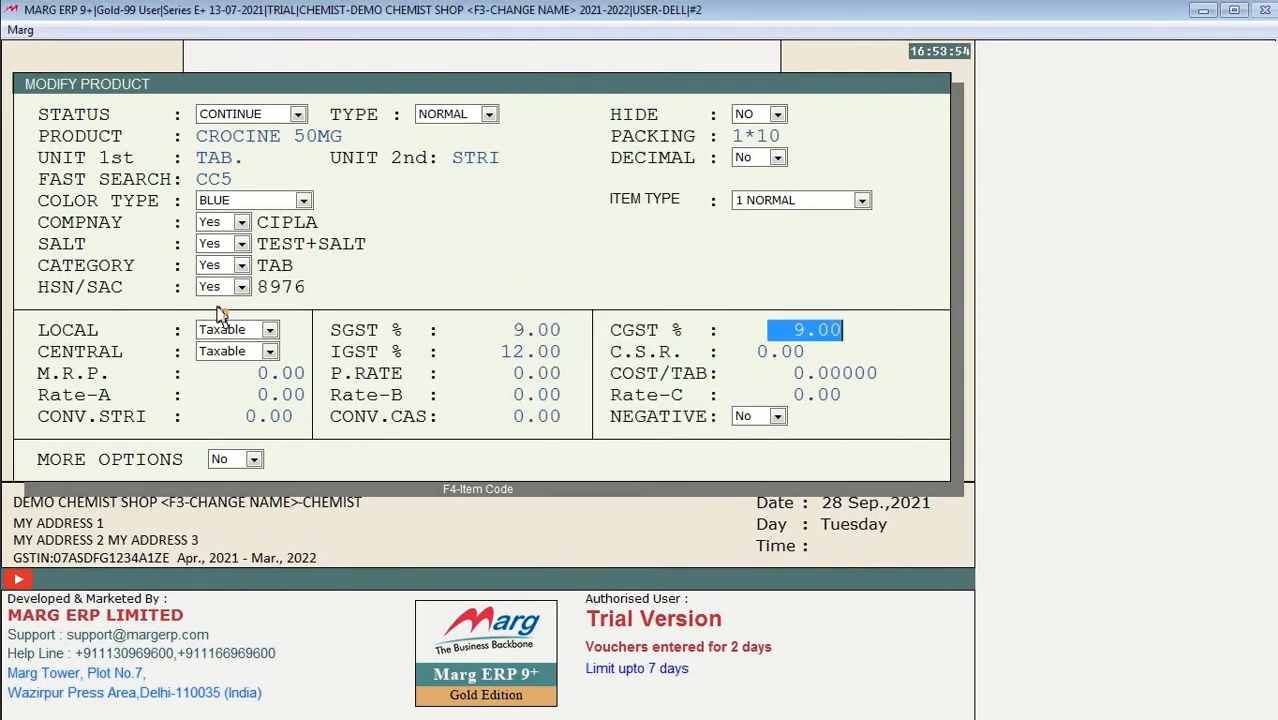
{"action": "key", "text": "Return"}
{"action": "key", "text": "Return"}
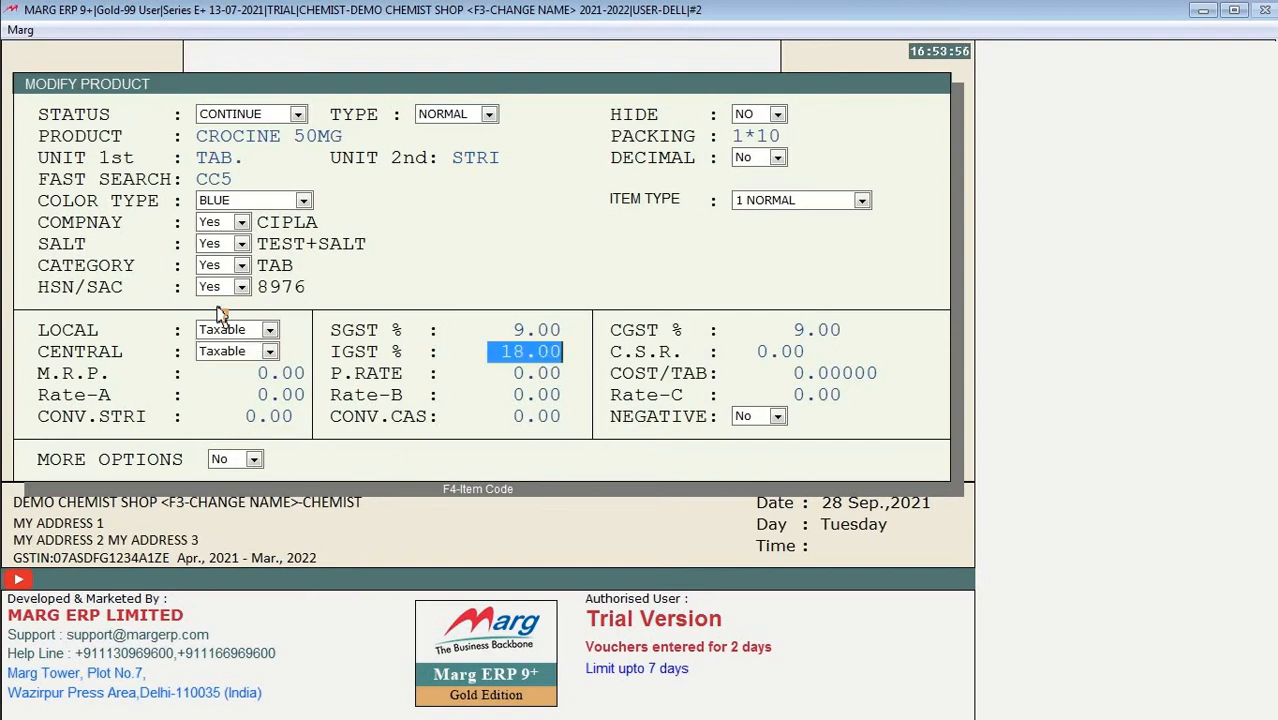
{"action": "key", "text": "Return"}
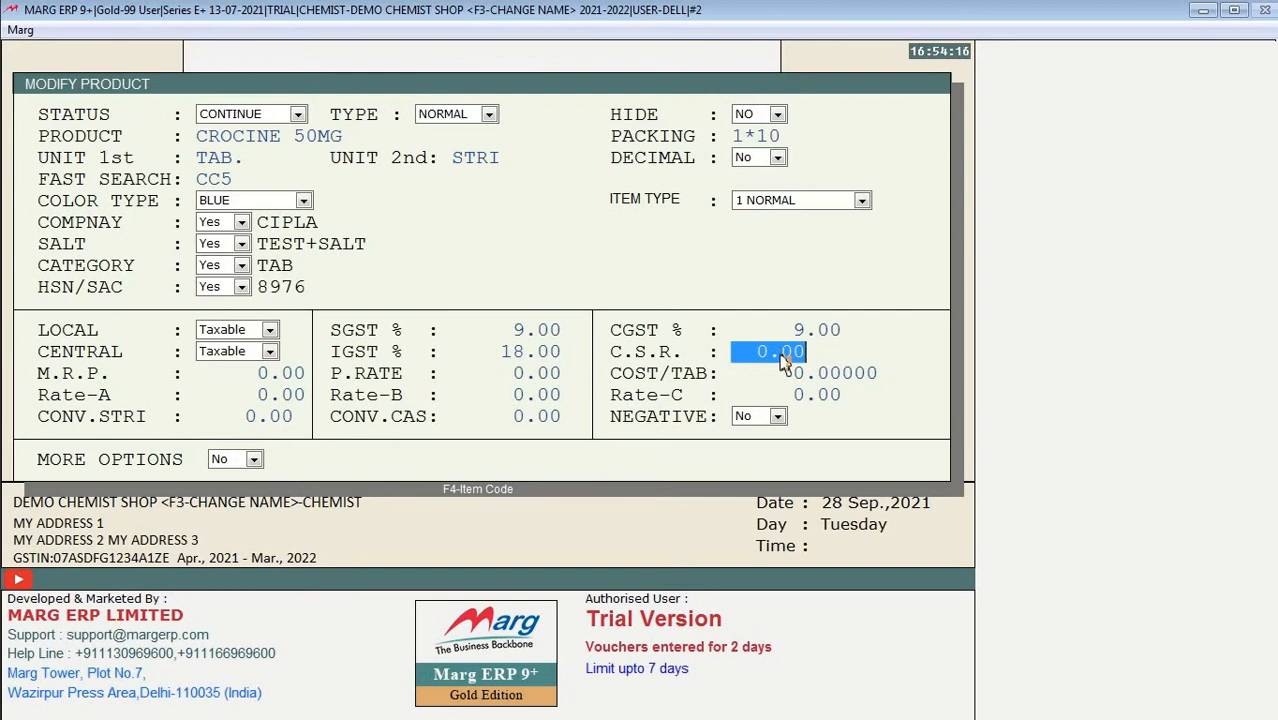
Step: Set M.R.P. to 50 and purchase rate to 14
{"action": "key", "text": "Return"}
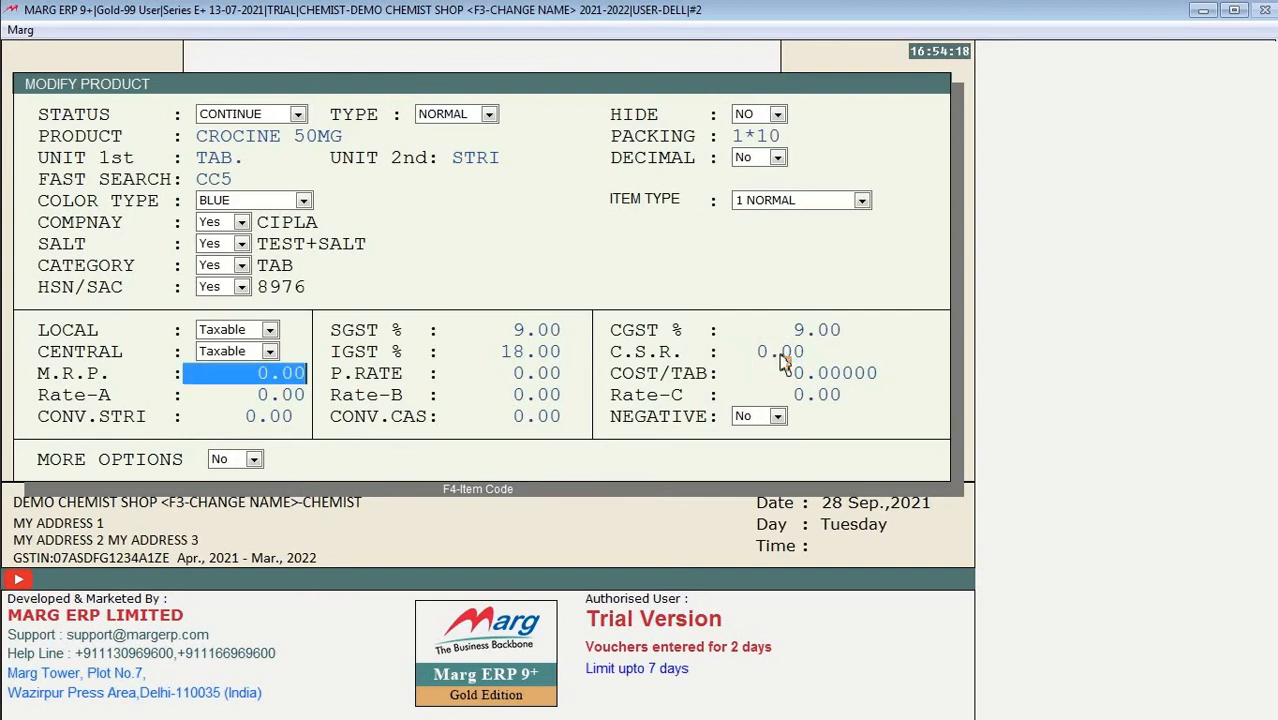
{"action": "type", "text": "50"}
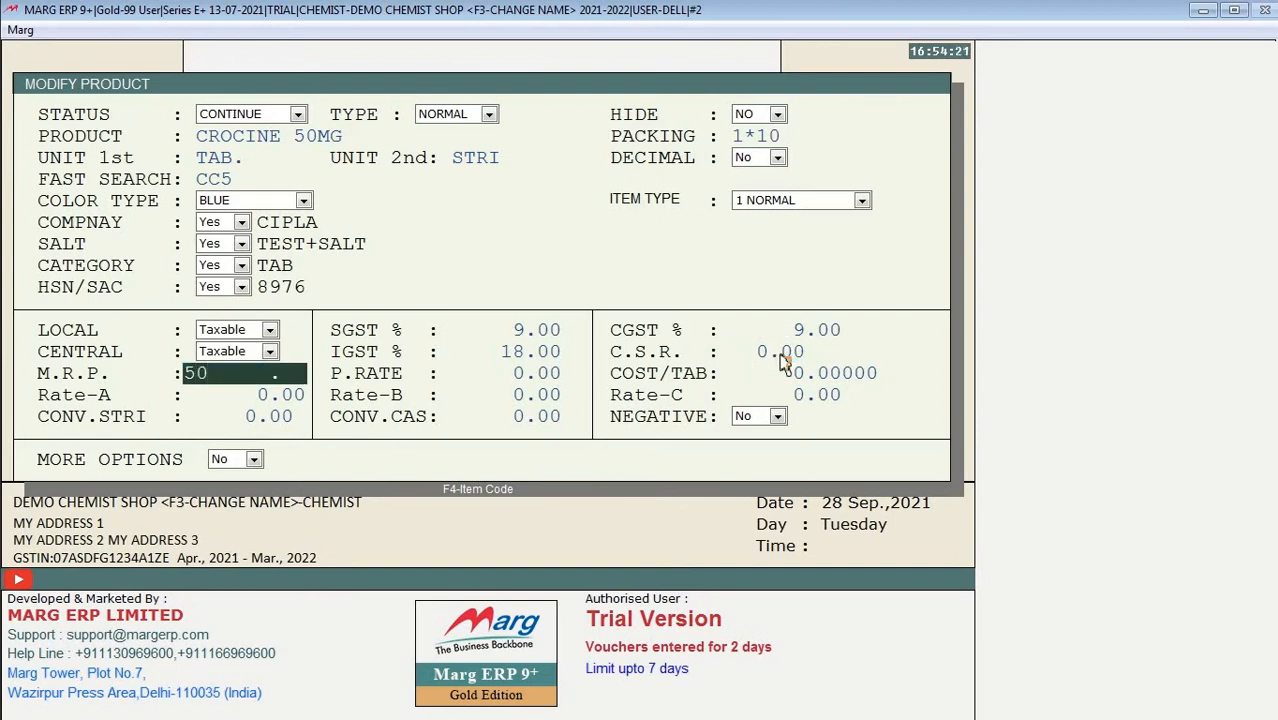
{"action": "key", "text": "Return"}
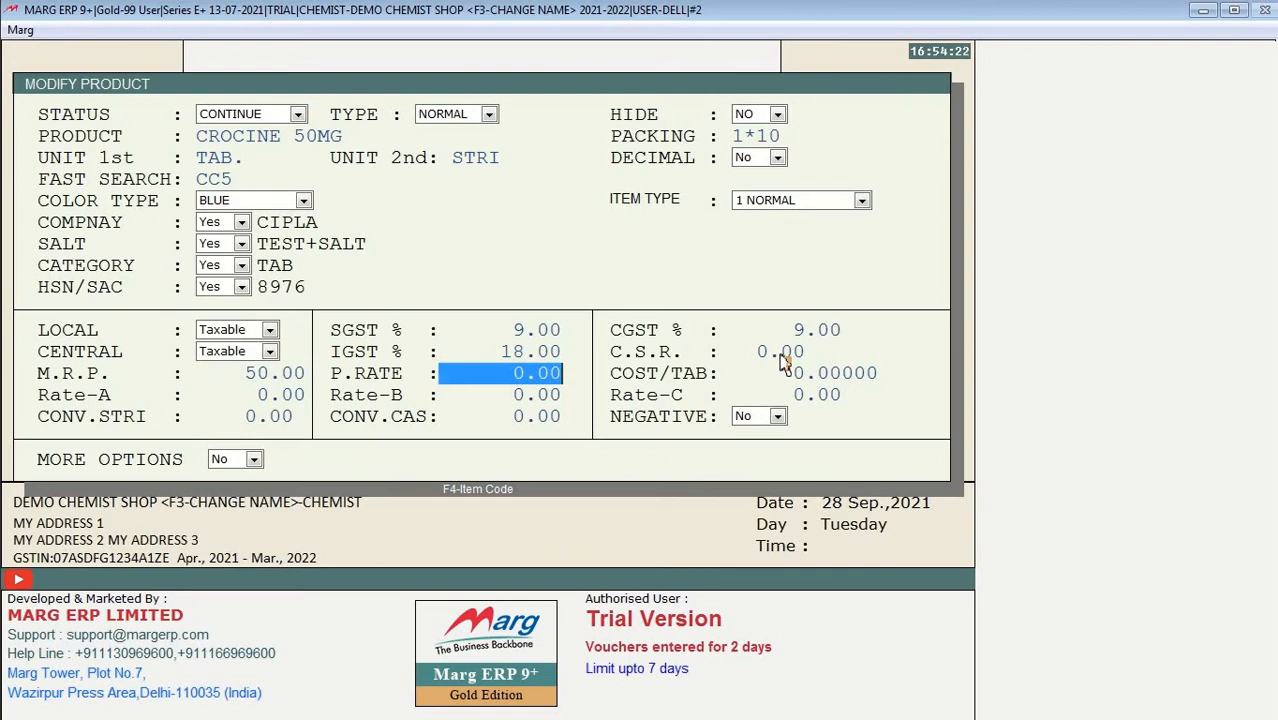
{"action": "type", "text": "14"}
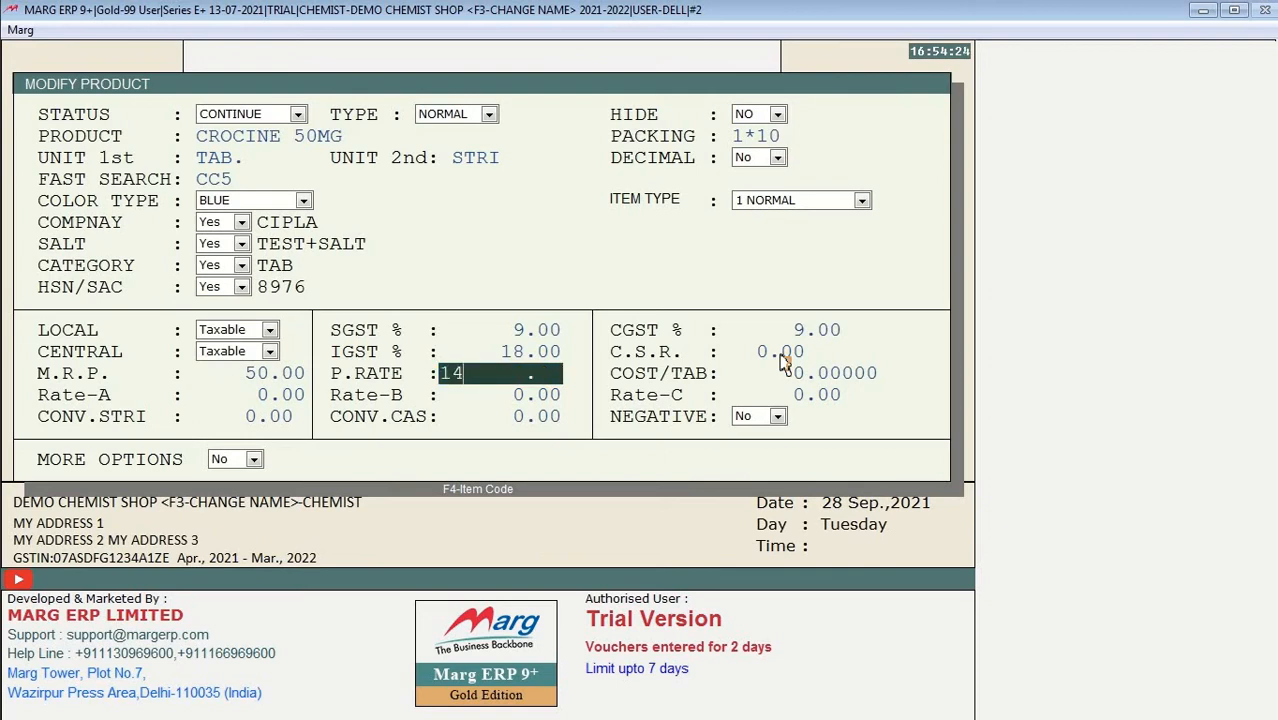
{"action": "key", "text": "Return"}
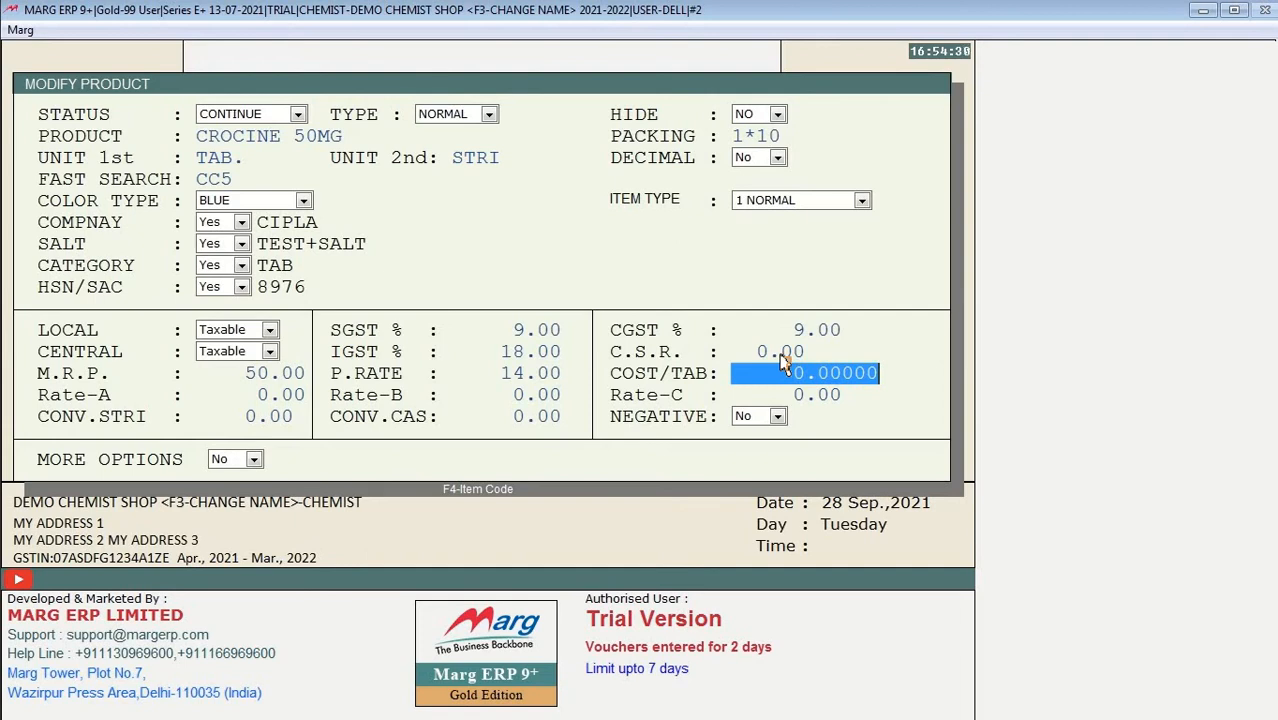
Step: Set Rate-A to 45, leaving Rate-B and Rate-C at zero
{"action": "key", "text": "Return"}
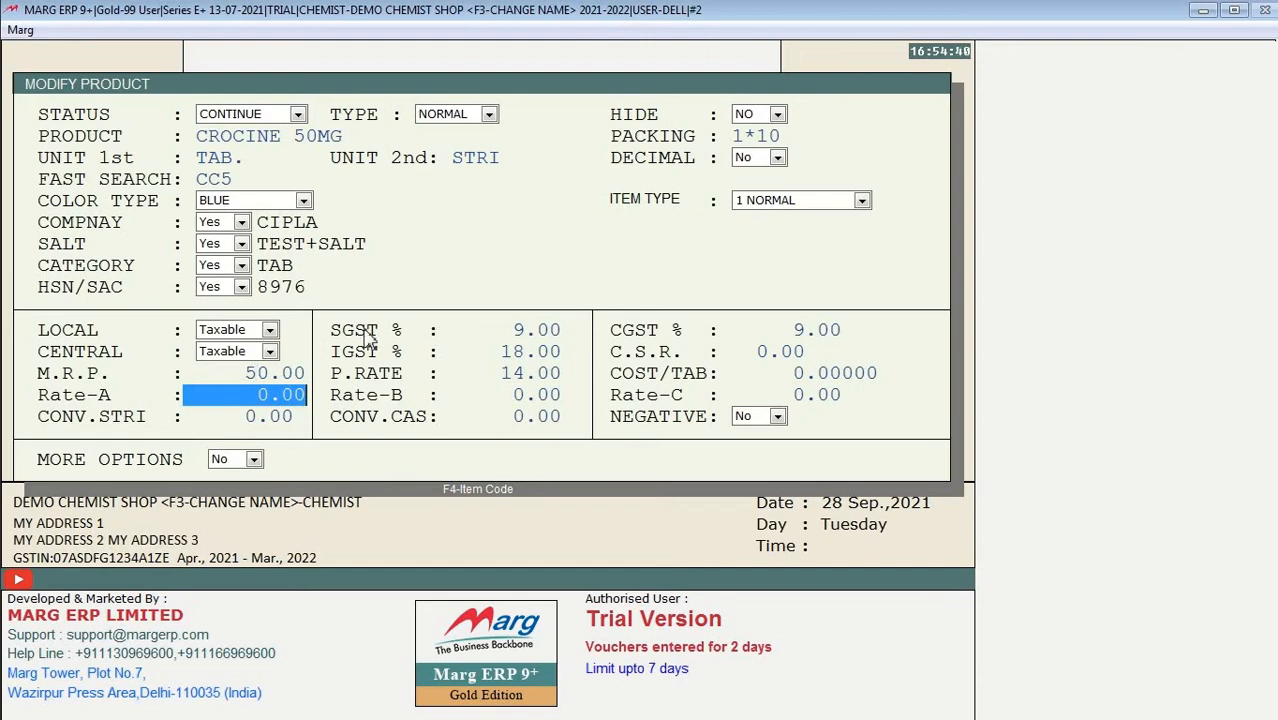
{"action": "type", "text": "50"}
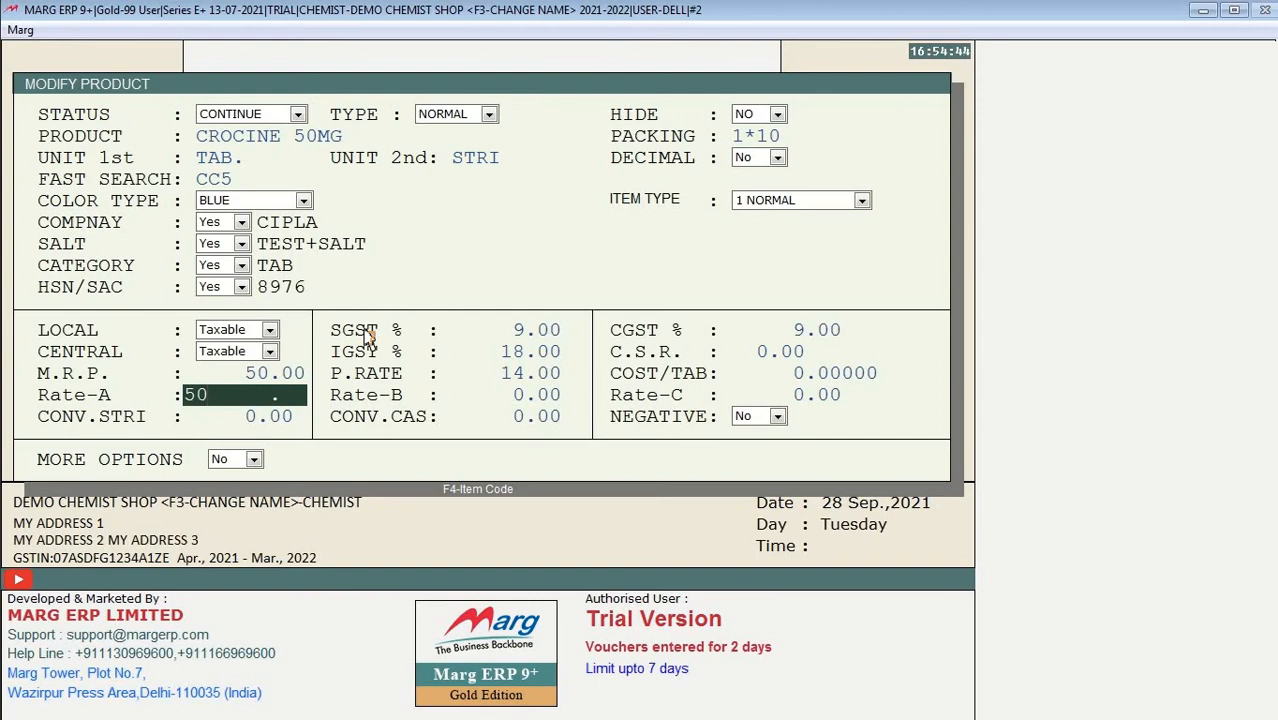
{"action": "key", "text": "BackSpace"}
{"action": "key", "text": "BackSpace"}
{"action": "type", "text": "45"}
{"action": "key", "text": "Return"}
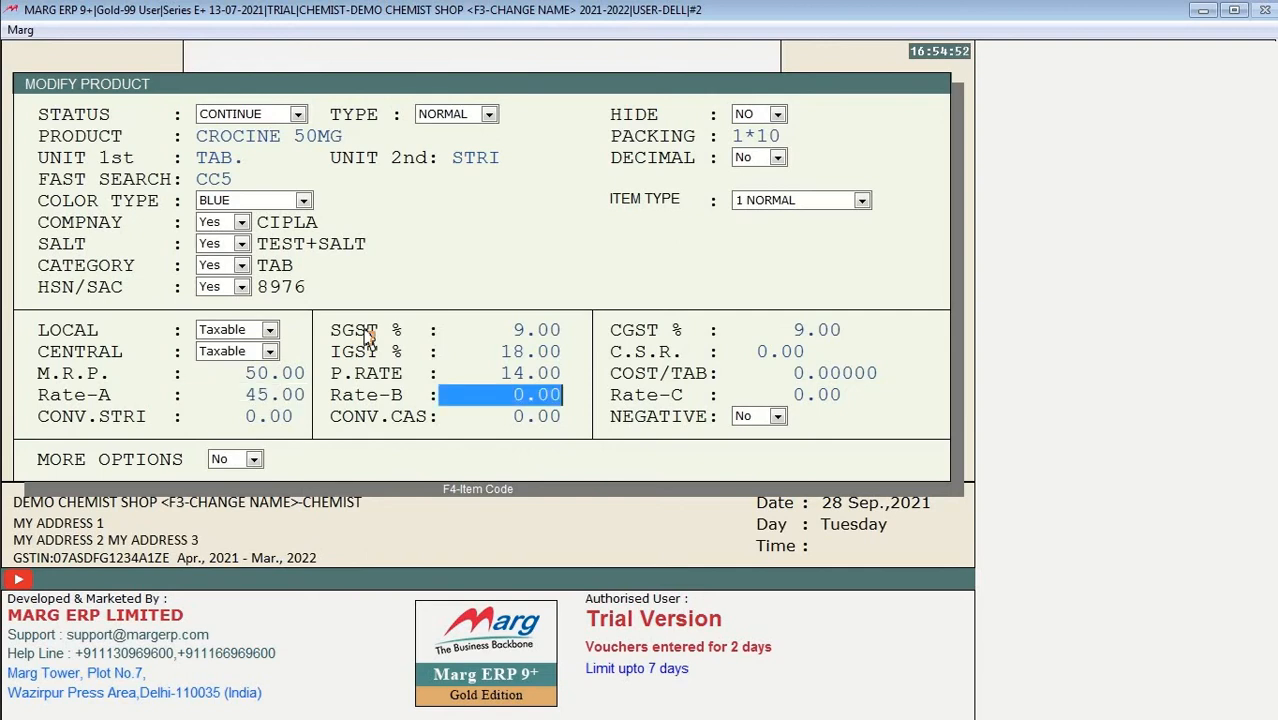
{"action": "key", "text": "Return"}
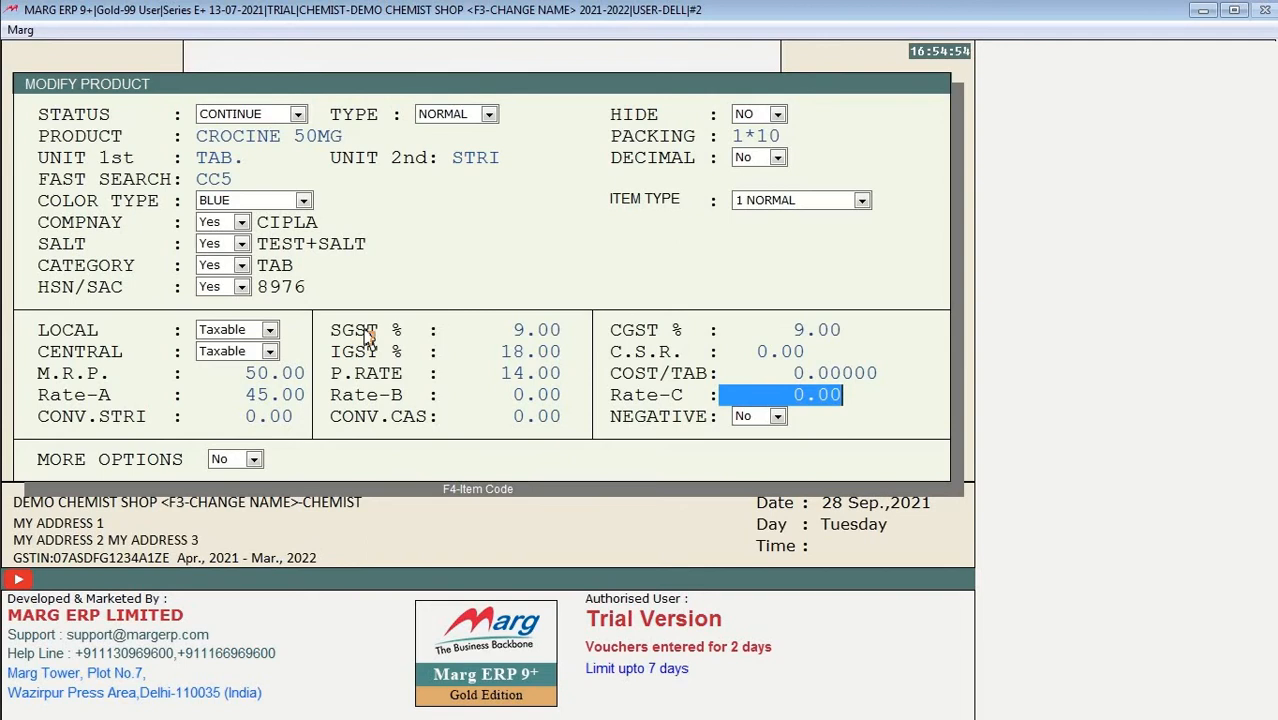
{"action": "key", "text": "Return"}
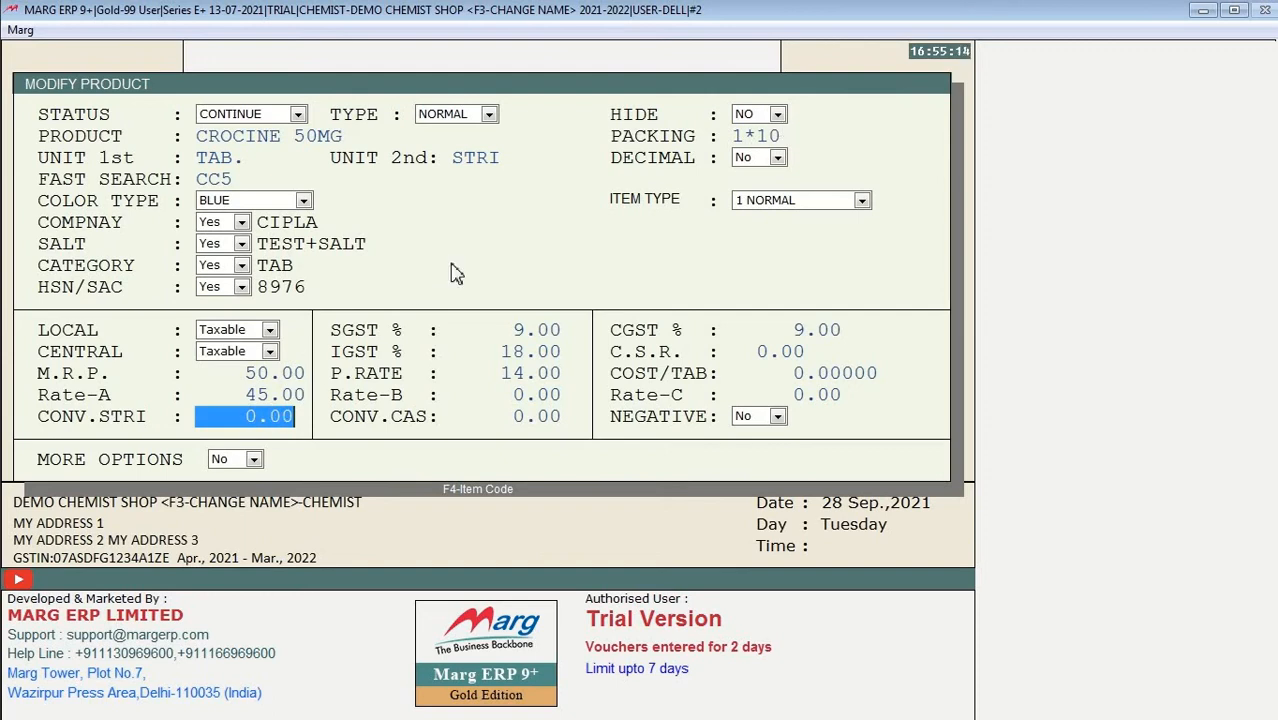
Step: Leave CONV.STRI at zero and save the CROCINE 50MG changes
{"action": "type", "text": "10"}
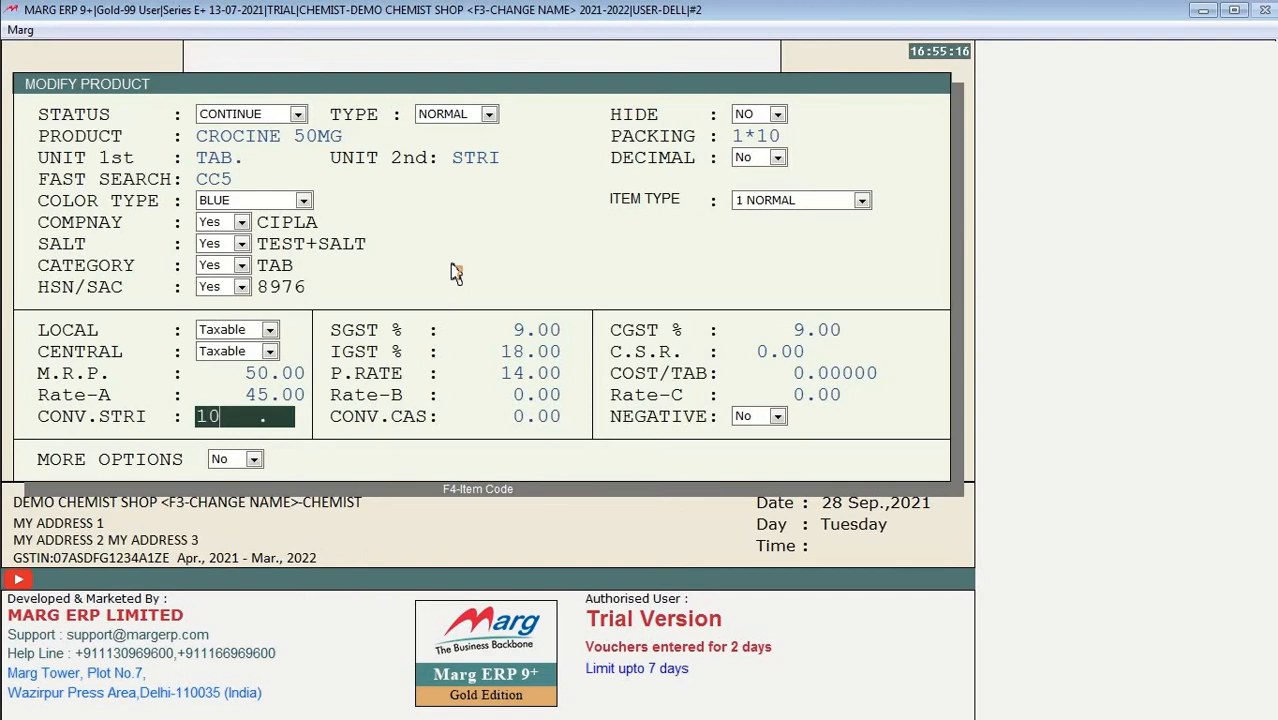
{"action": "key", "text": "BackSpace"}
{"action": "key", "text": "BackSpace"}
{"action": "type", "text": "80"}
{"action": "key", "text": "BackSpace"}
{"action": "key", "text": "BackSpace"}
{"action": "key", "text": "Return"}
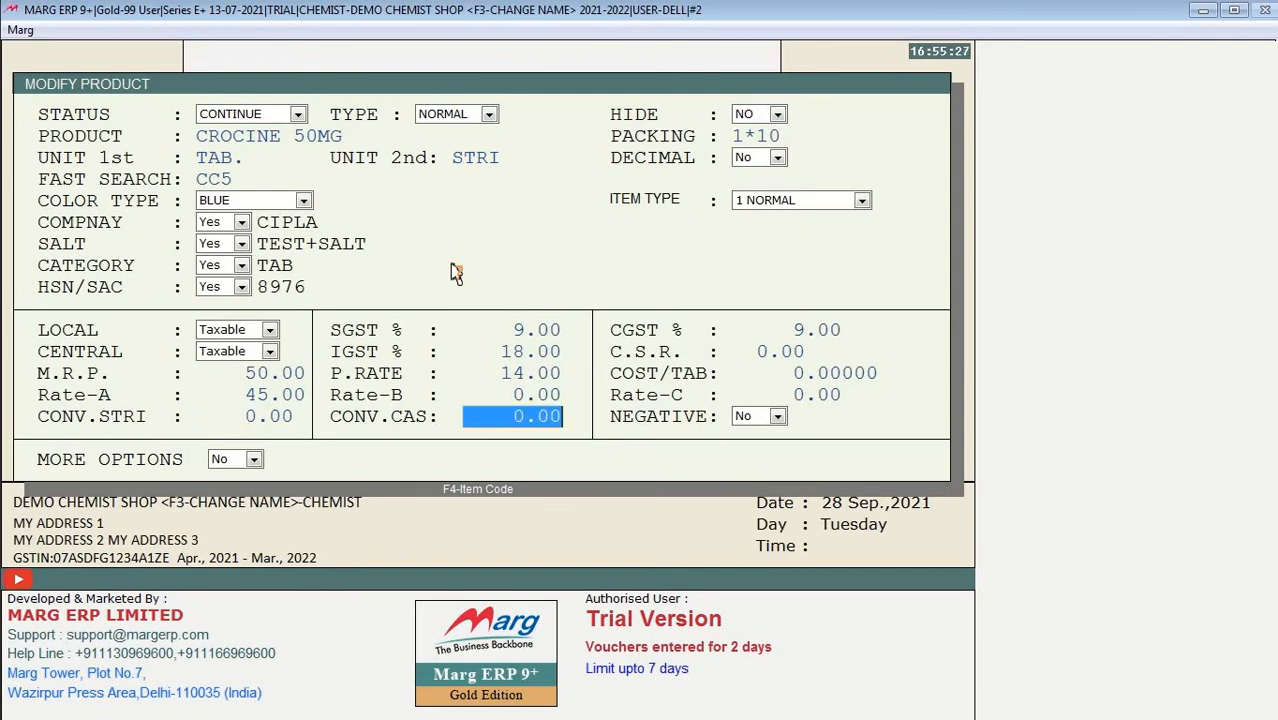
{"action": "key", "text": "Return"}
{"action": "key", "text": "Return"}
{"action": "key", "text": "Return"}
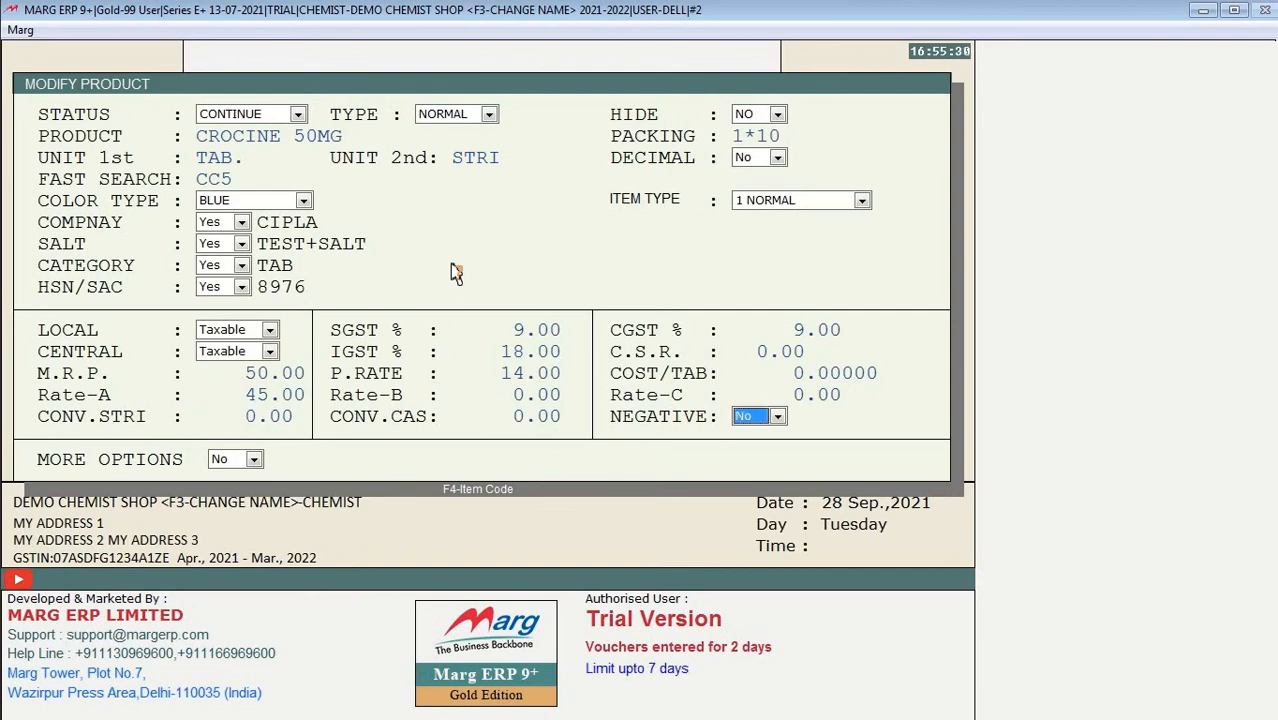
{"action": "key", "text": "Return"}
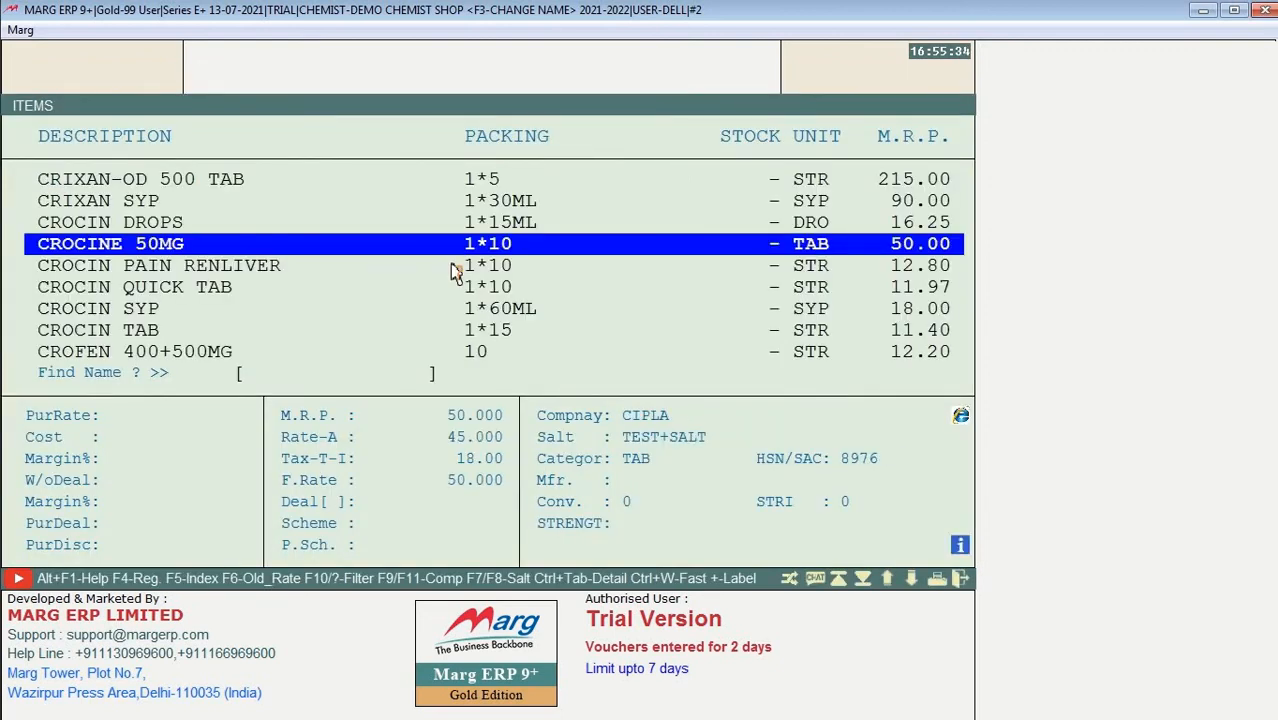
Step: Add batch JHSFD with stock 5 for CROCINE 50MG and save the batch list
{"action": "key", "text": "Return"}
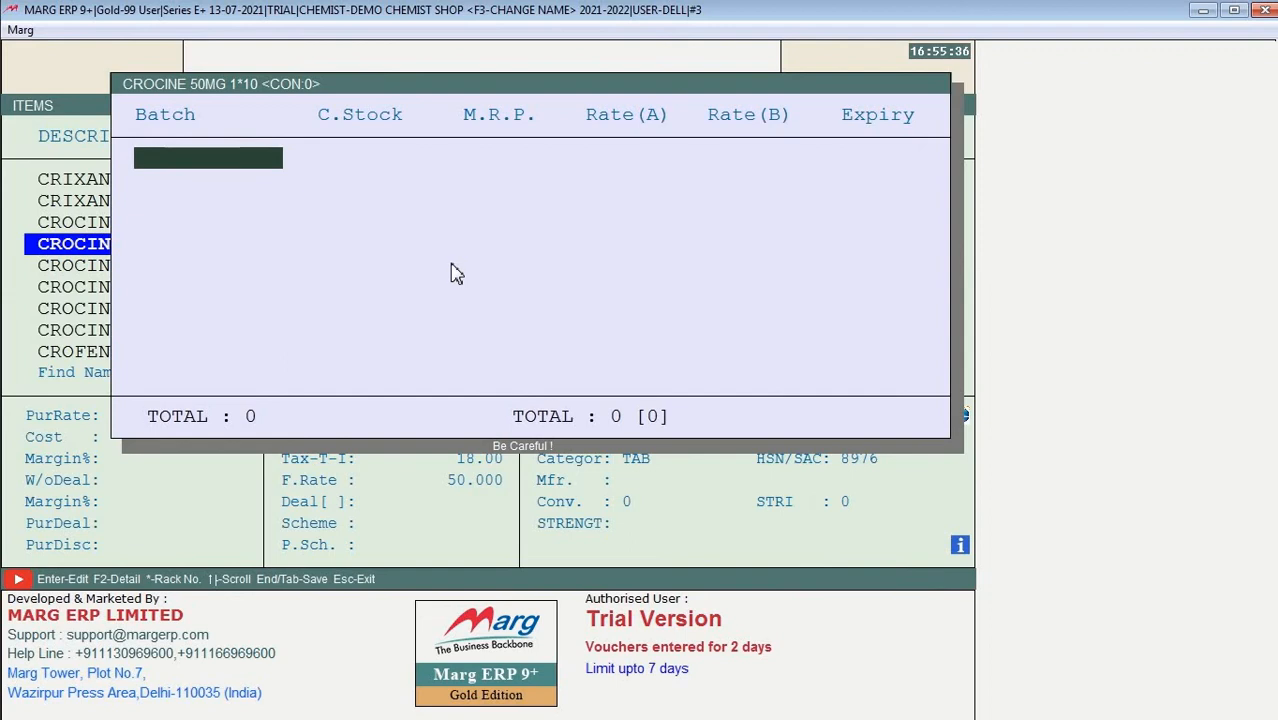
{"action": "type", "text": "JHSFD"}
{"action": "key", "text": "Return"}
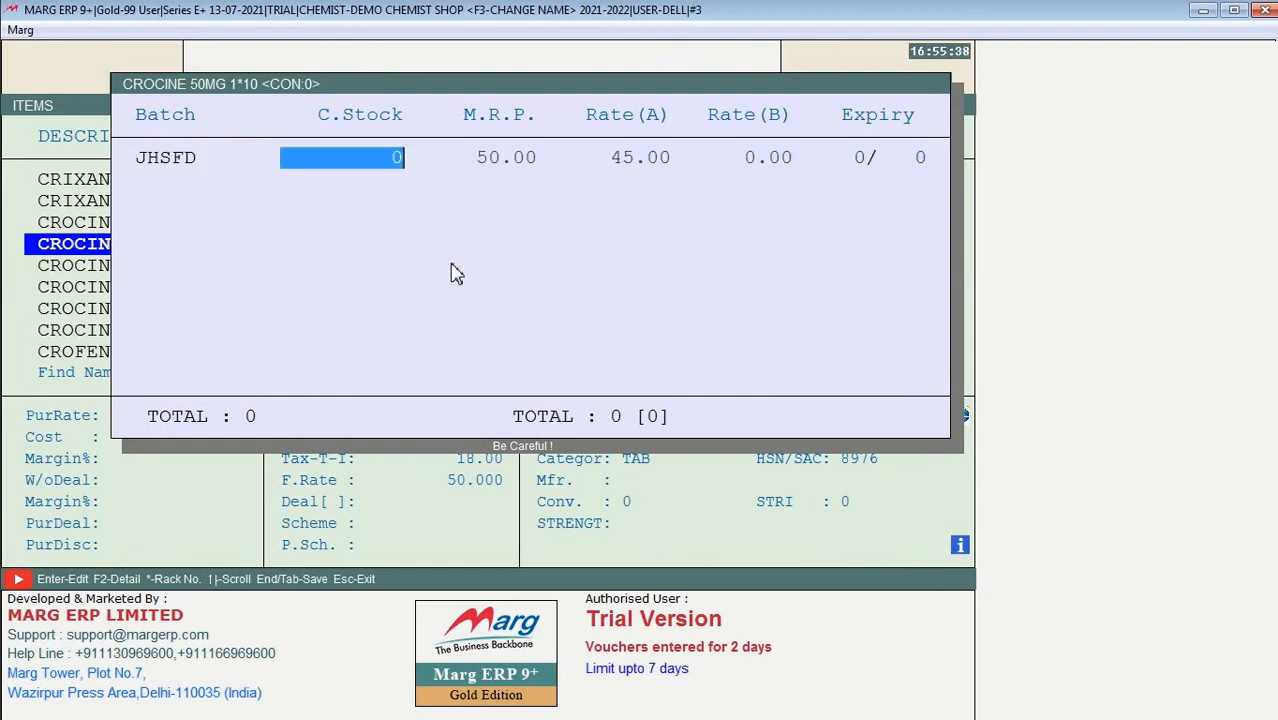
{"action": "type", "text": "5"}
{"action": "key", "text": "Return"}
{"action": "key", "text": "Return"}
{"action": "key", "text": "Return"}
{"action": "key", "text": "Return"}
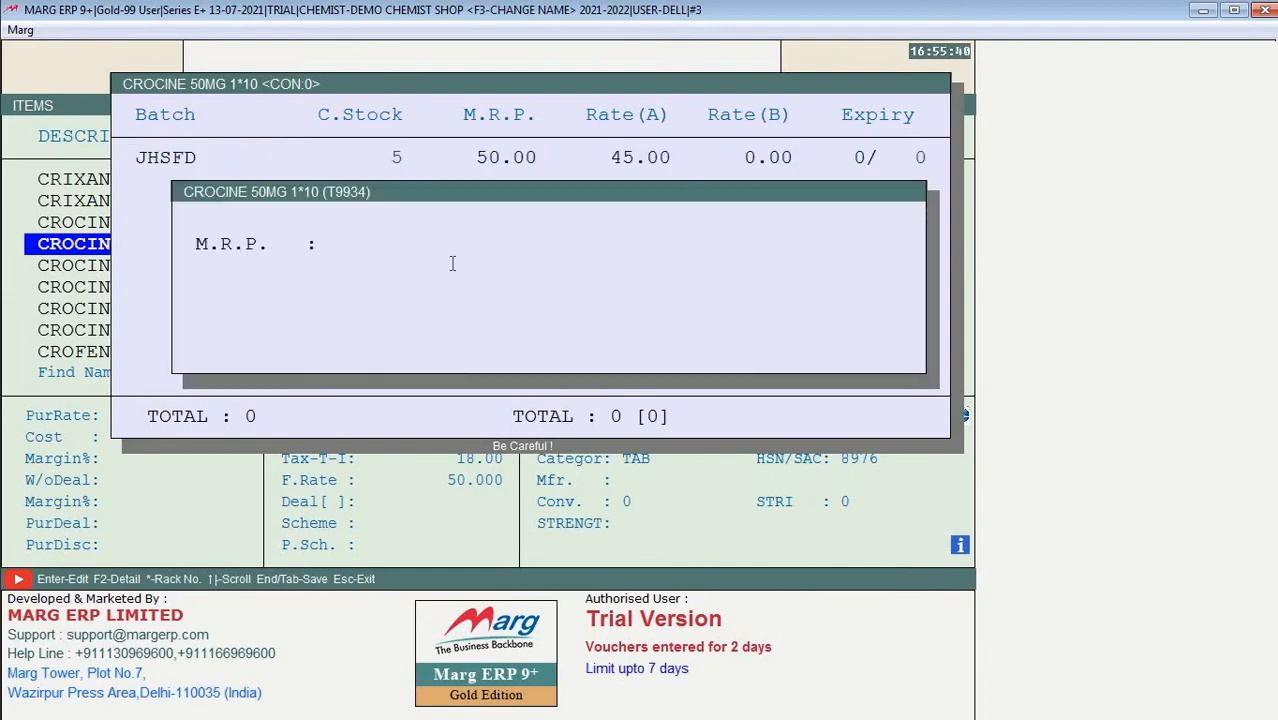
{"action": "key", "text": "Tab"}
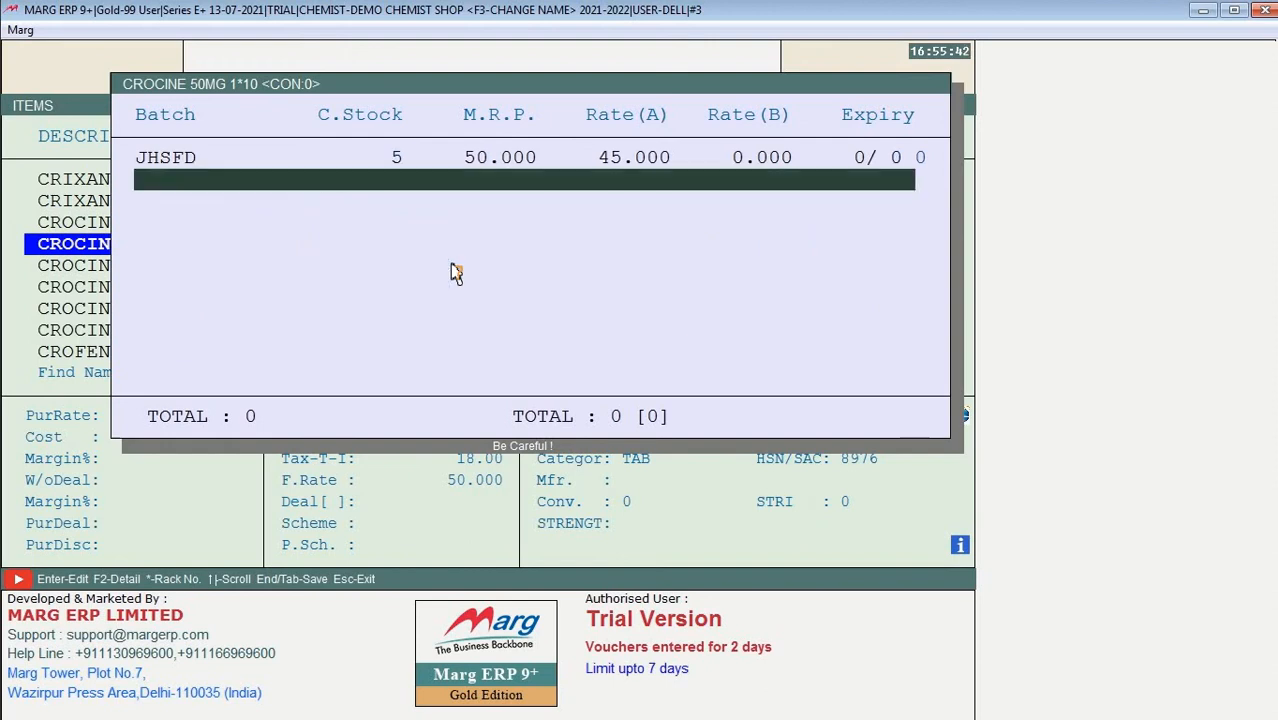
{"action": "key", "text": "Escape"}
{"action": "key", "text": "Return"}
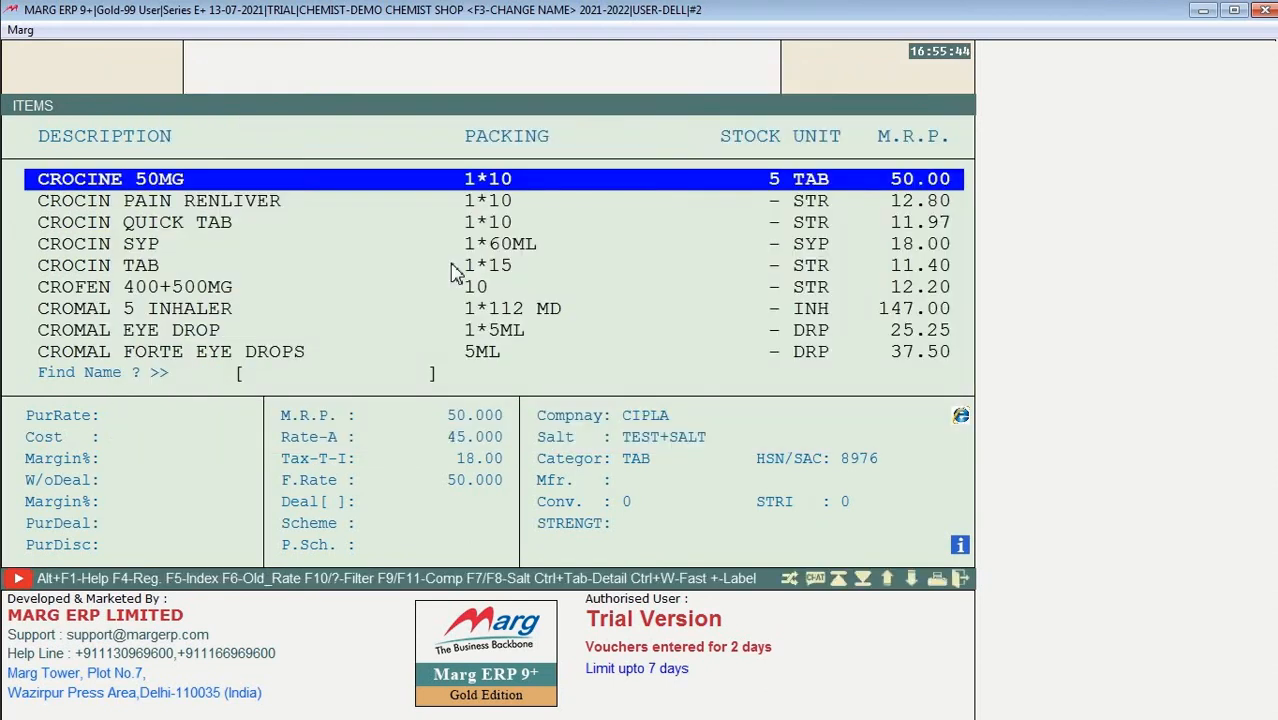
{"action": "key", "text": "Escape"}
Step: Bill 4 tabs of CROCINE 50MG from batch JHSFD on a new sale, then exit to the dashboard
{"action": "key", "text": "alt+n"}
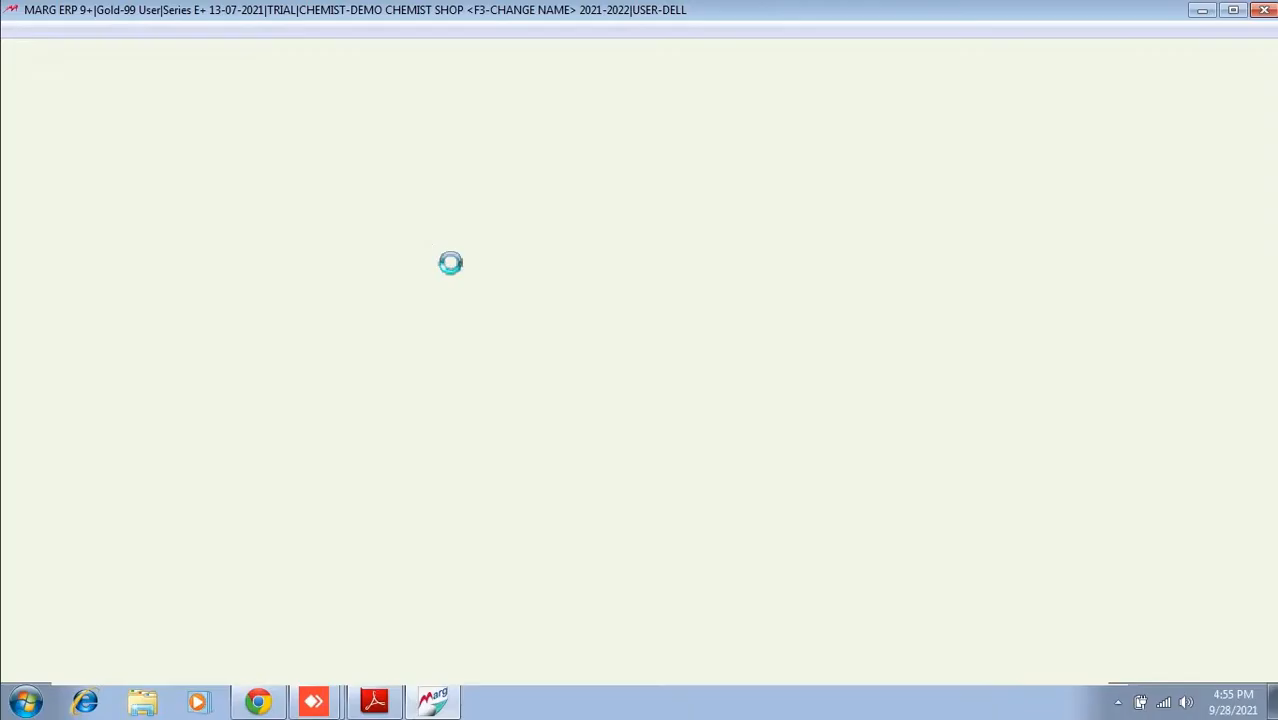
{"action": "key", "text": "Return"}
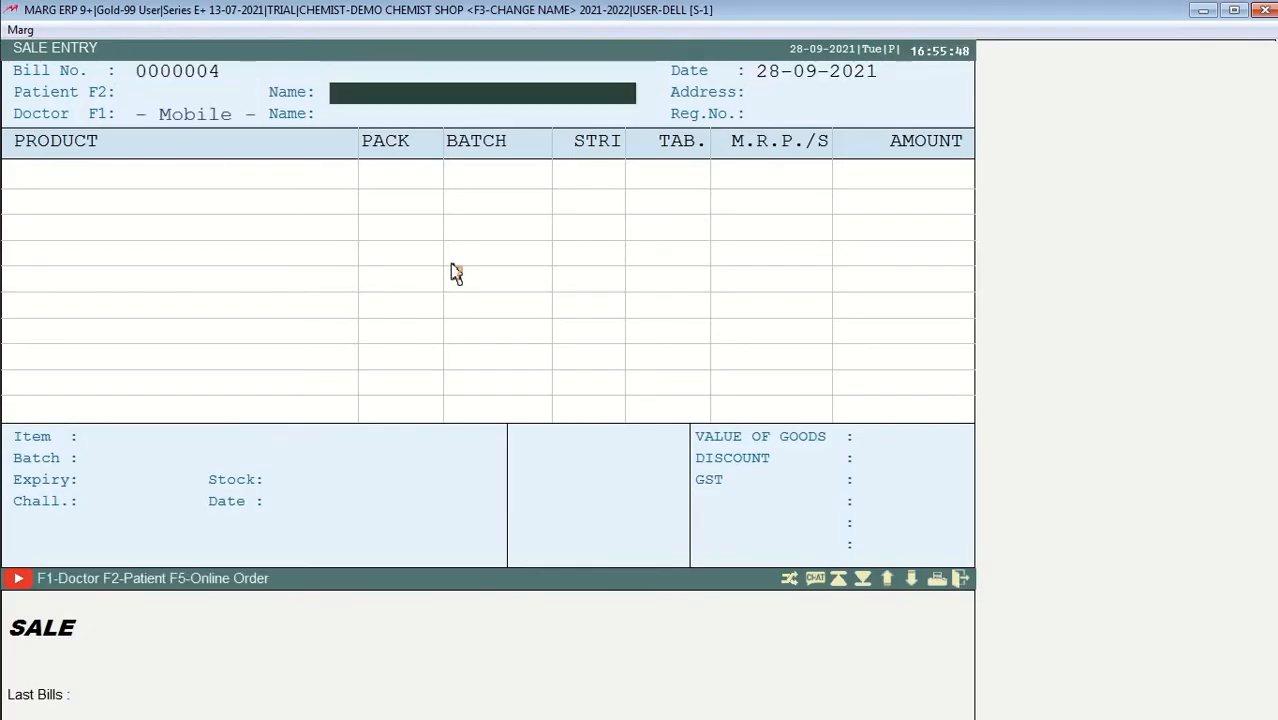
{"action": "key", "text": "Return"}
{"action": "key", "text": "Return"}
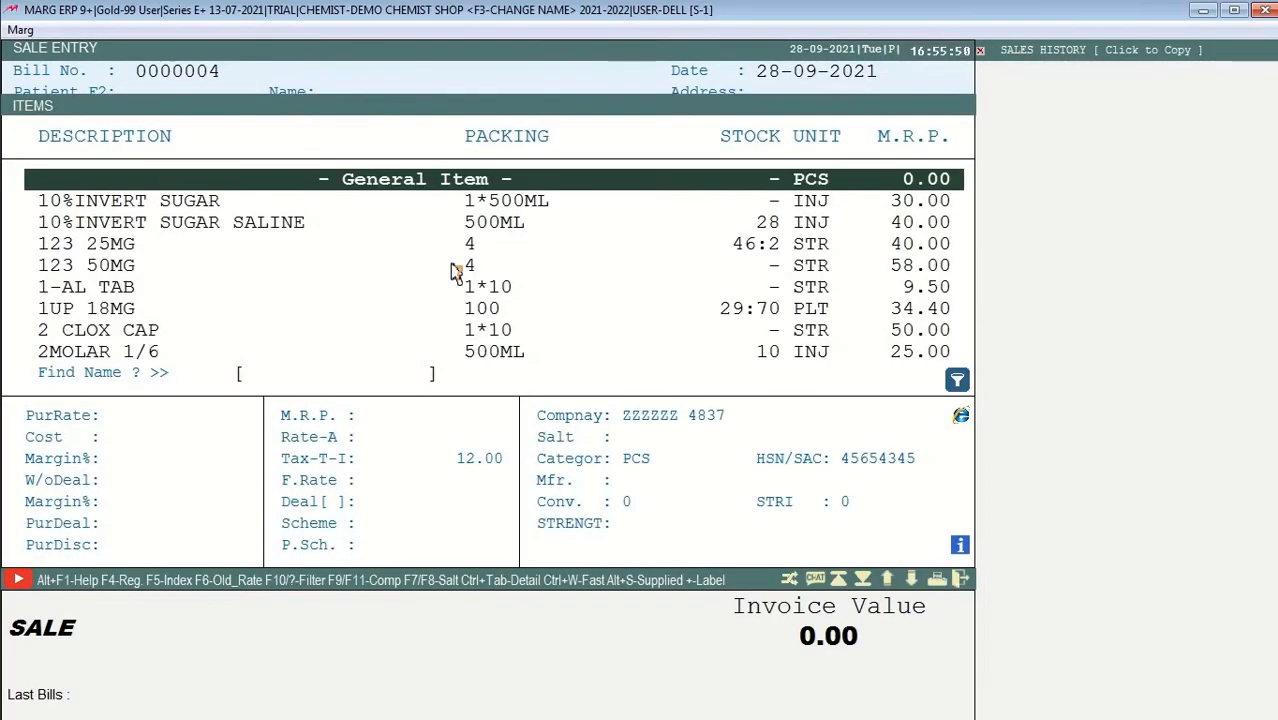
{"action": "type", "text": "CROCINE"}
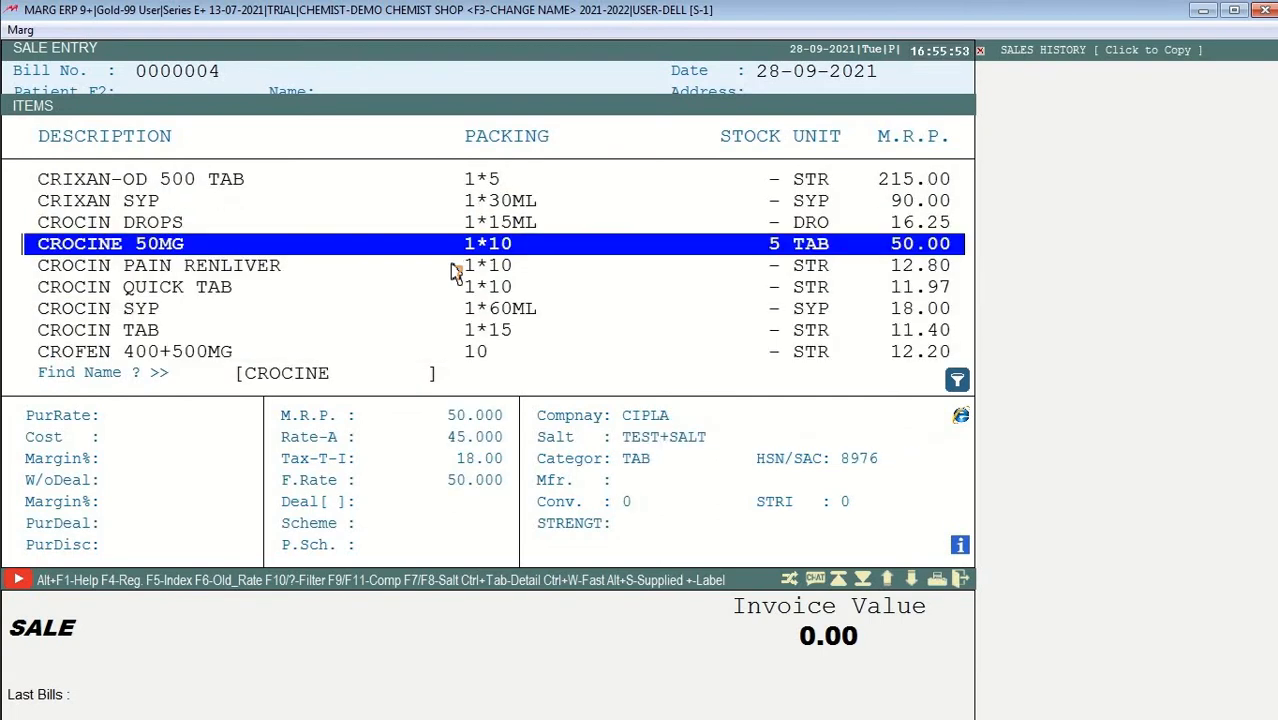
{"action": "left_click", "coordinate": [455, 270]}
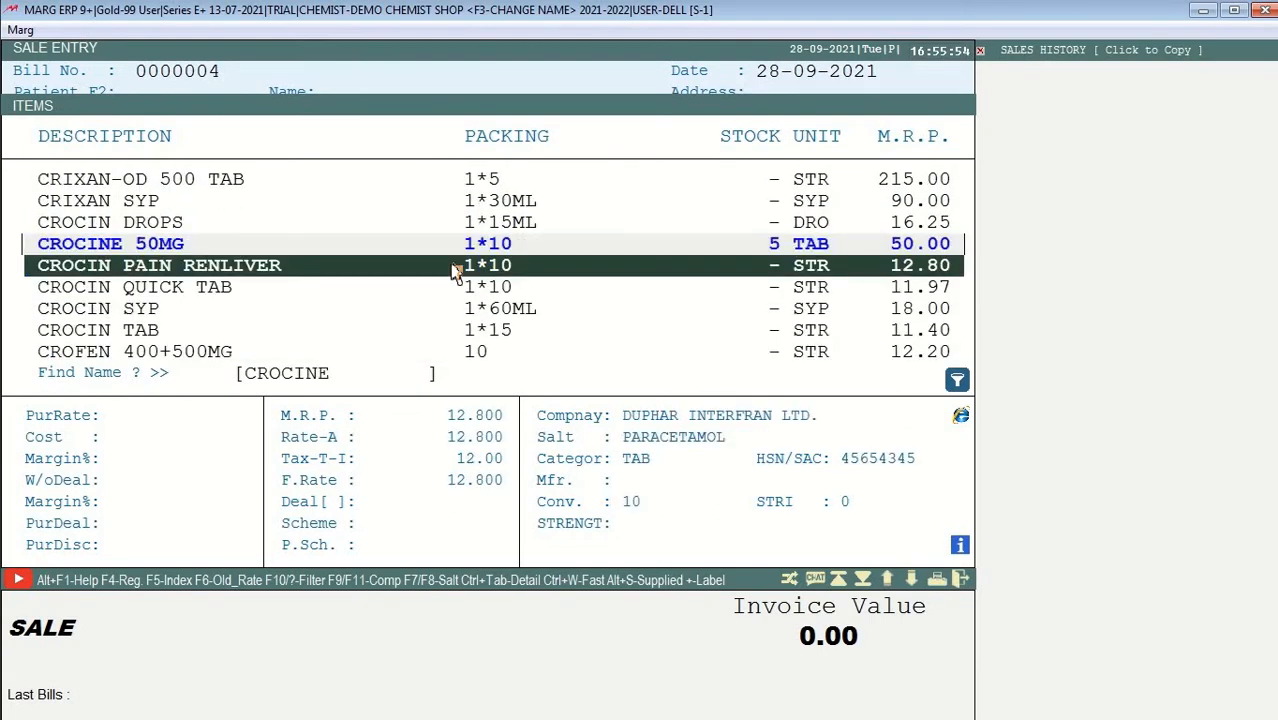
{"action": "key", "text": "Up"}
{"action": "key", "text": "Return"}
{"action": "key", "text": "Return"}
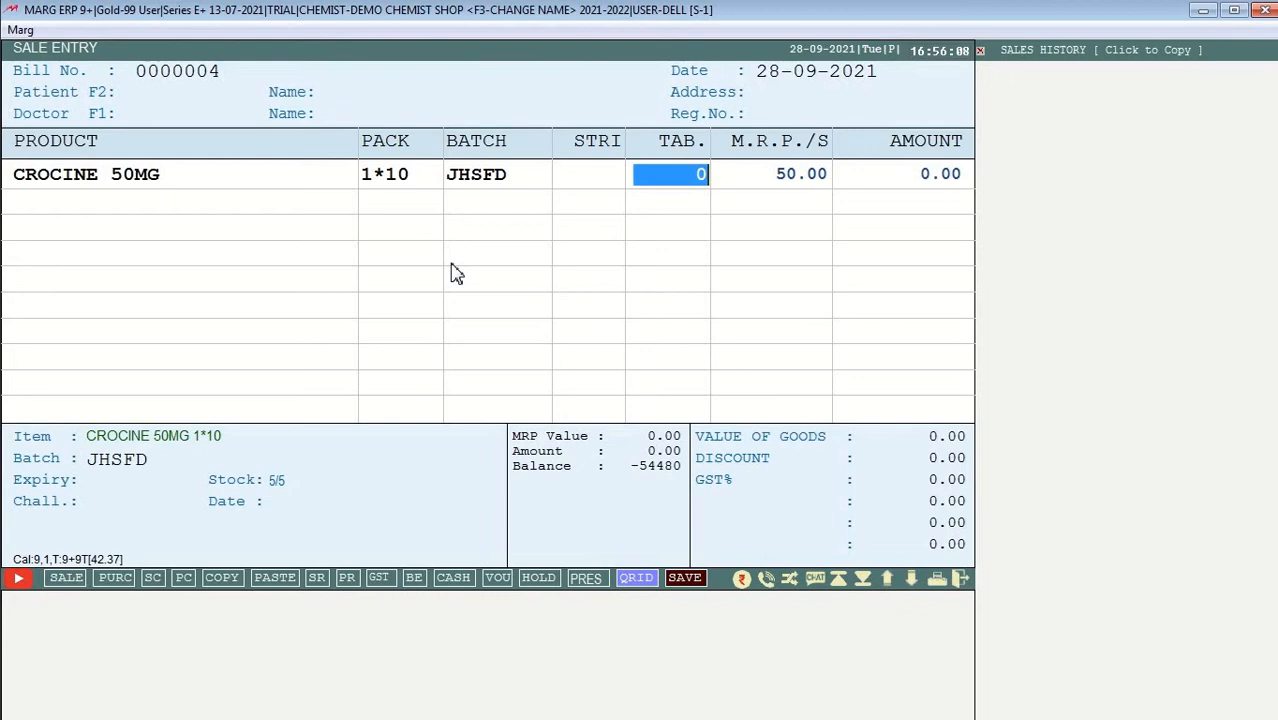
{"action": "type", "text": "4"}
{"action": "key", "text": "Return"}
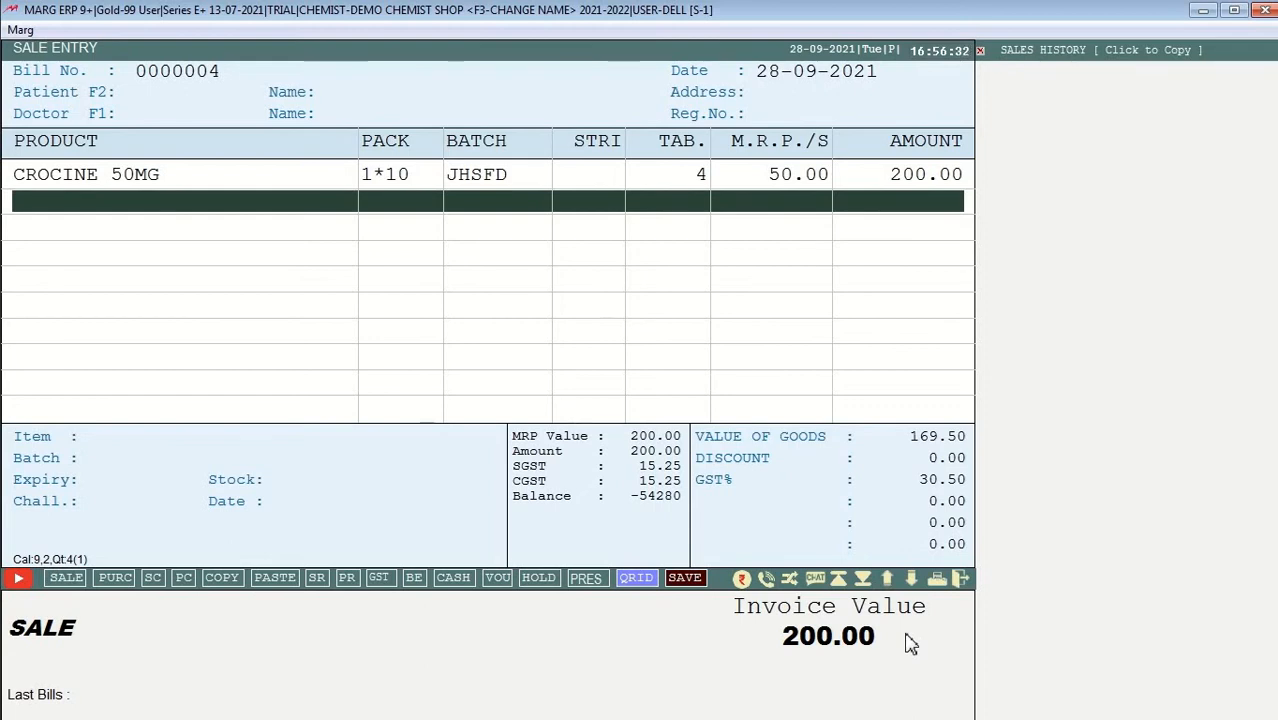
{"action": "key", "text": "Escape"}
{"action": "key", "text": "y"}
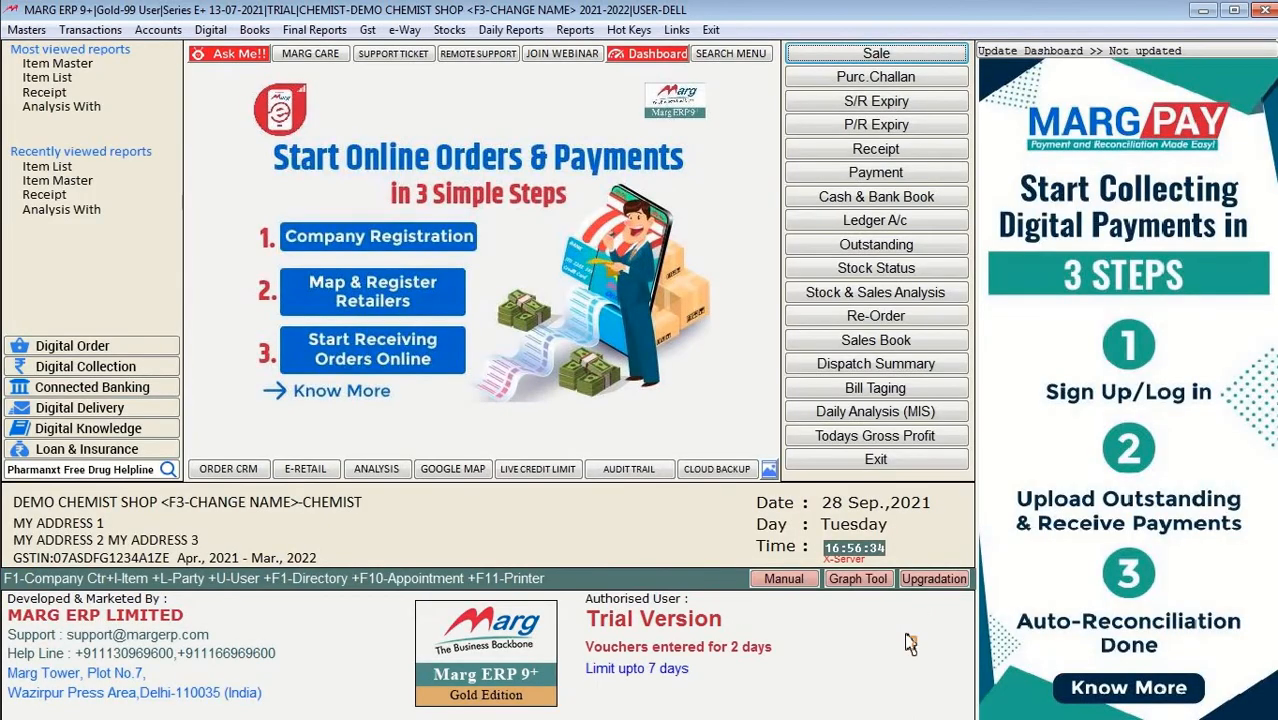
Step: Try saving CROCINE 50MG with strip conversion 10; the change is refused
{"action": "key", "text": "ctrl+i"}
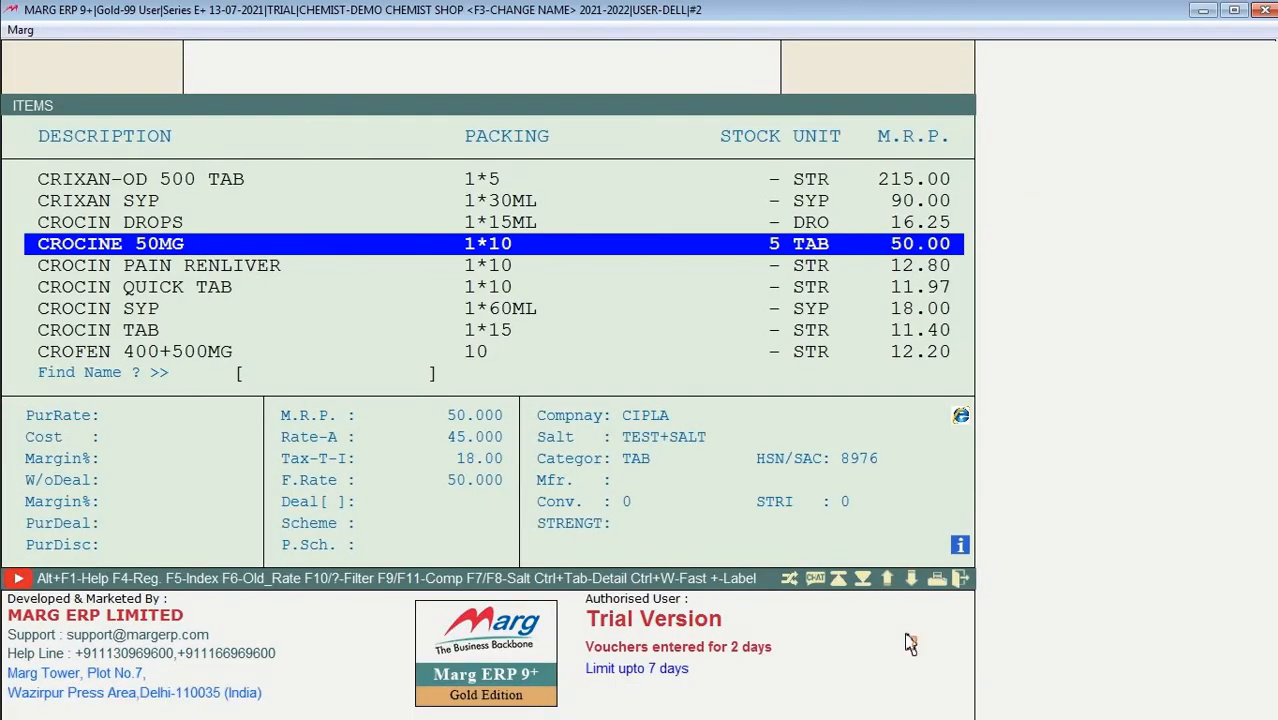
{"action": "key", "text": "Return"}
{"action": "key", "text": "Return"}
{"action": "key", "text": "Return"}
{"action": "key", "text": "Return"}
{"action": "key", "text": "Return"}
{"action": "key", "text": "Return"}
{"action": "key", "text": "Return"}
{"action": "key", "text": "Return"}
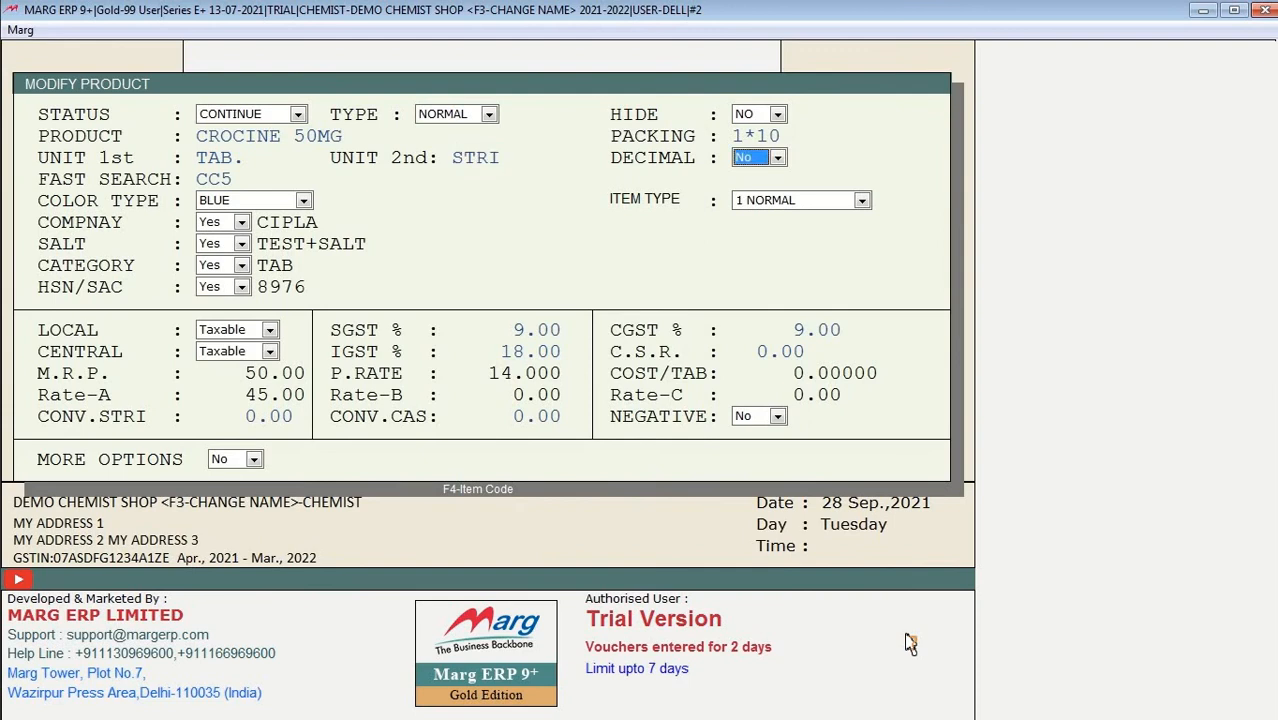
{"action": "key", "text": "Return"}
{"action": "key", "text": "Return"}
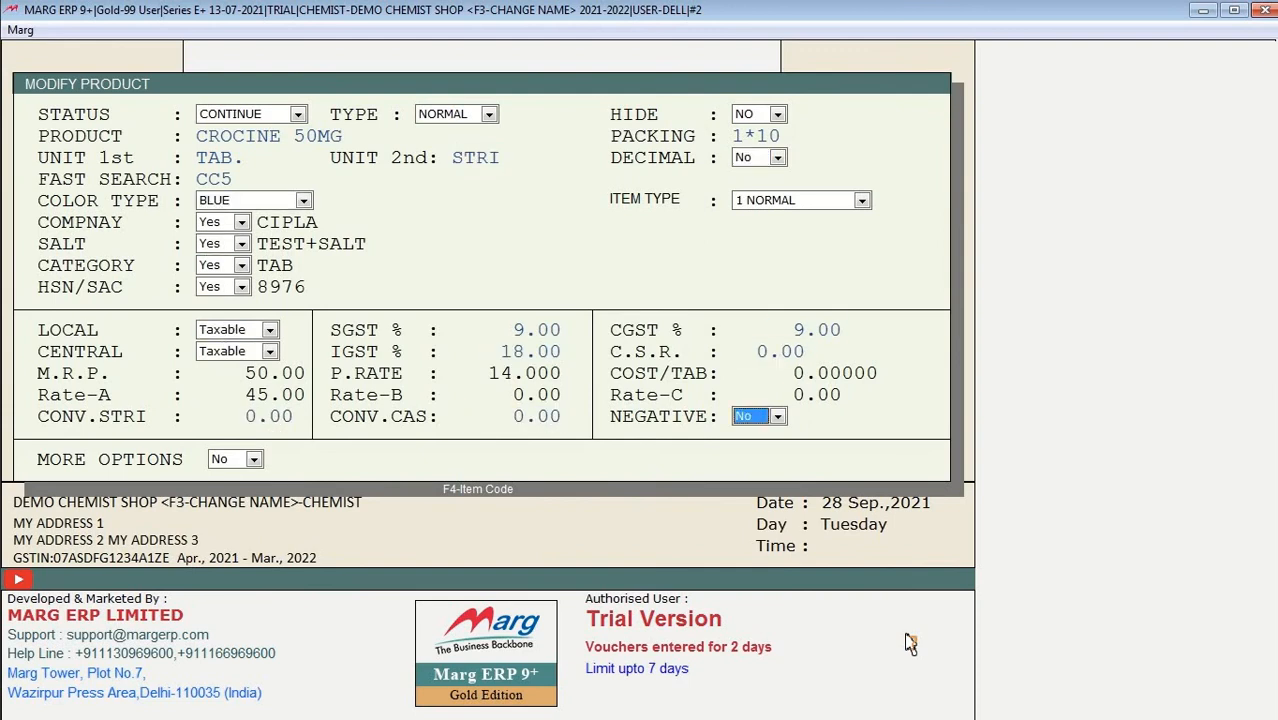
{"action": "key", "text": "Up"}
{"action": "key", "text": "Up"}
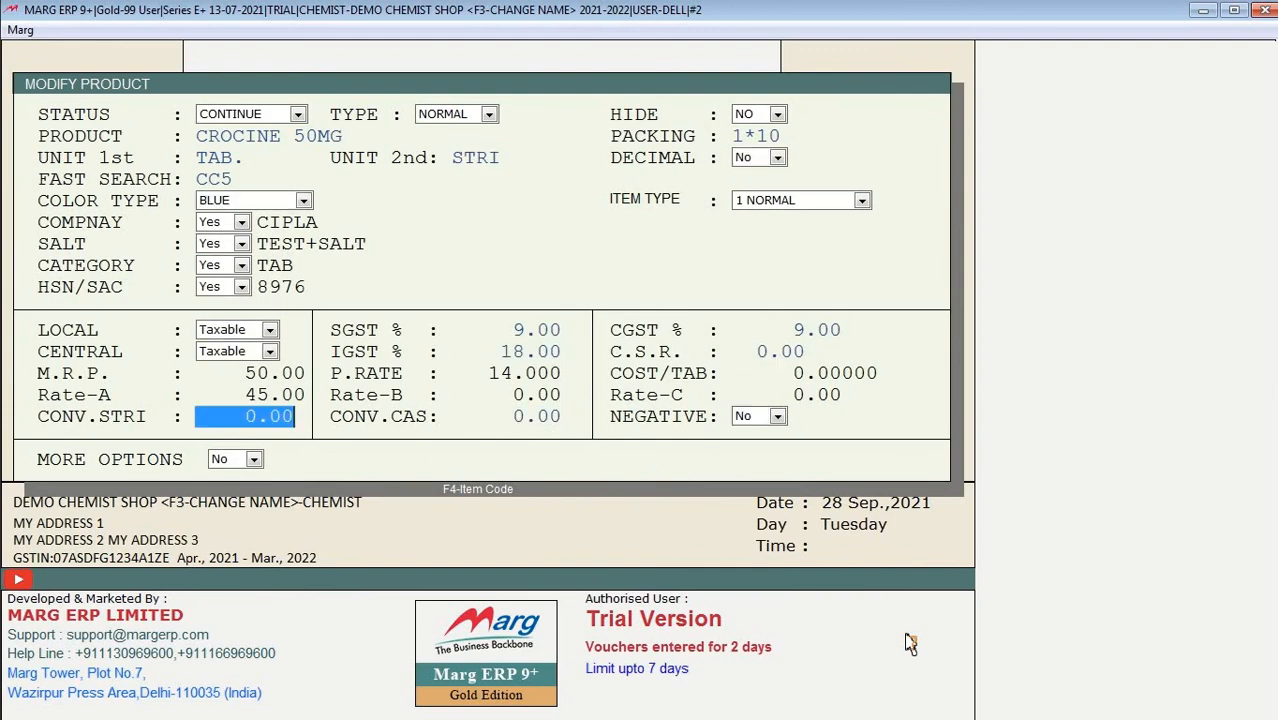
{"action": "type", "text": "10"}
{"action": "key", "text": "Return"}
{"action": "key", "text": "Return"}
{"action": "key", "text": "Return"}
{"action": "key", "text": "Return"}
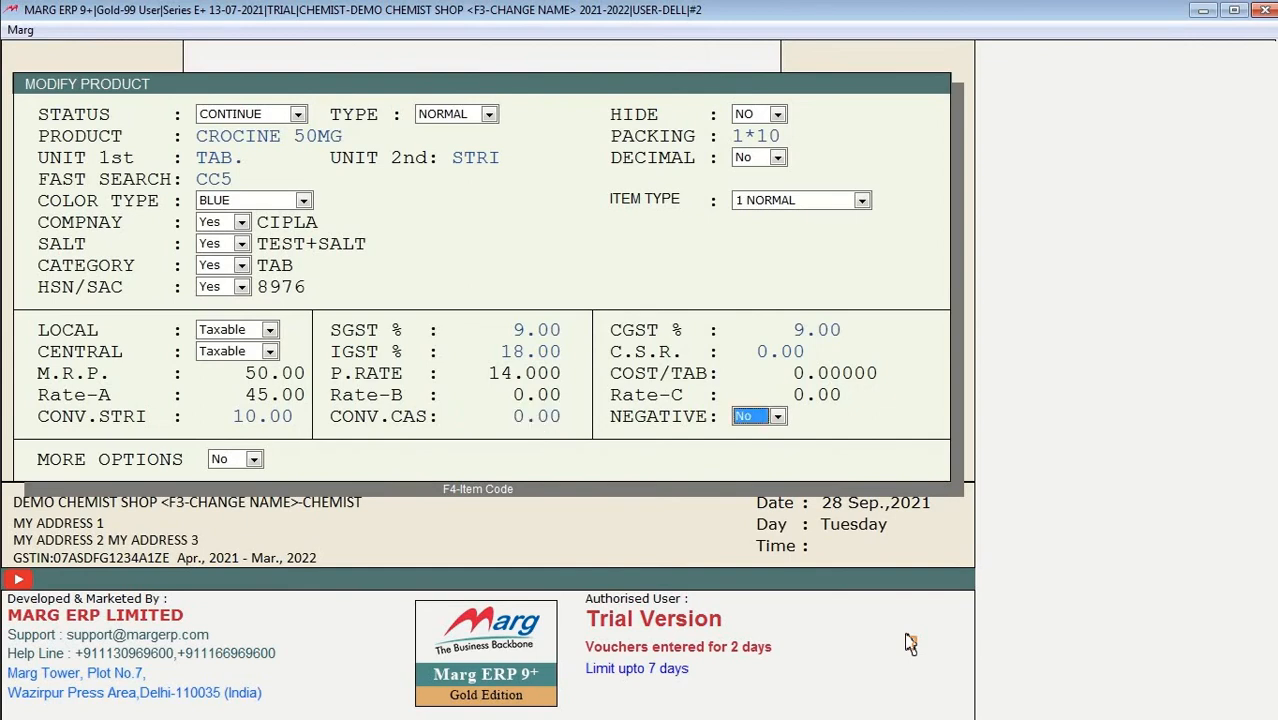
{"action": "key", "text": "Return"}
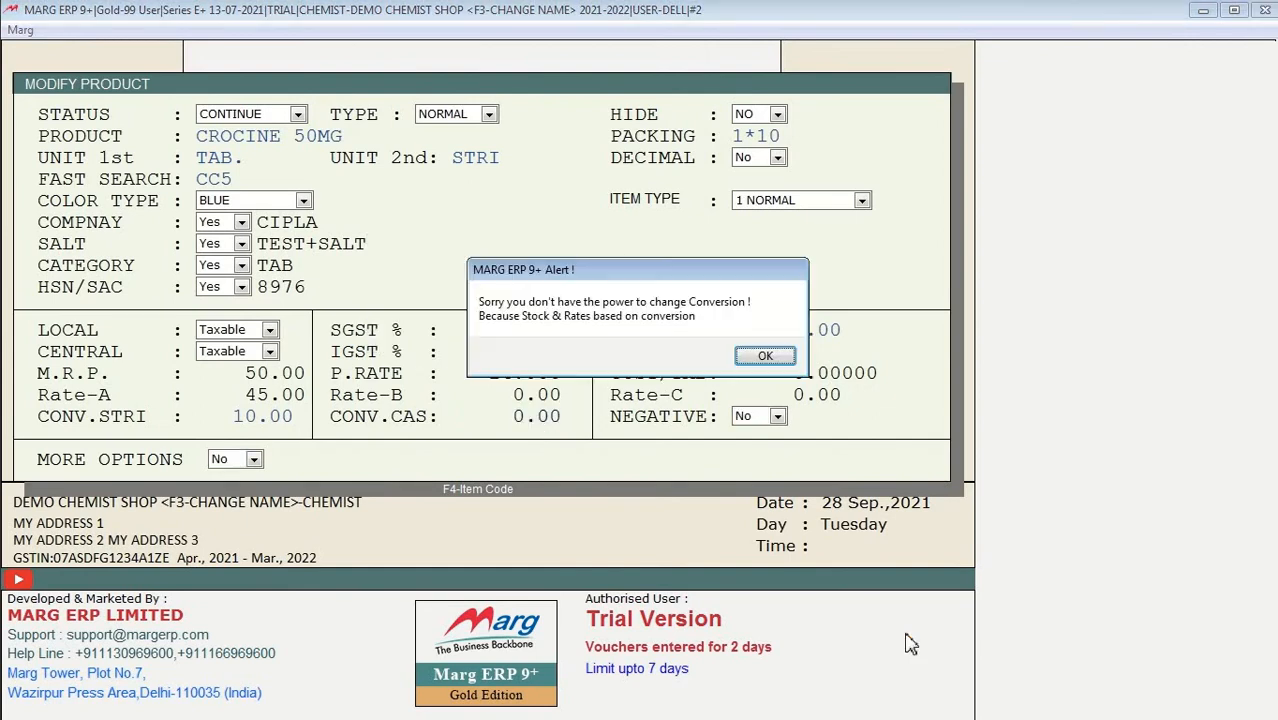
{"action": "key", "text": "Return"}
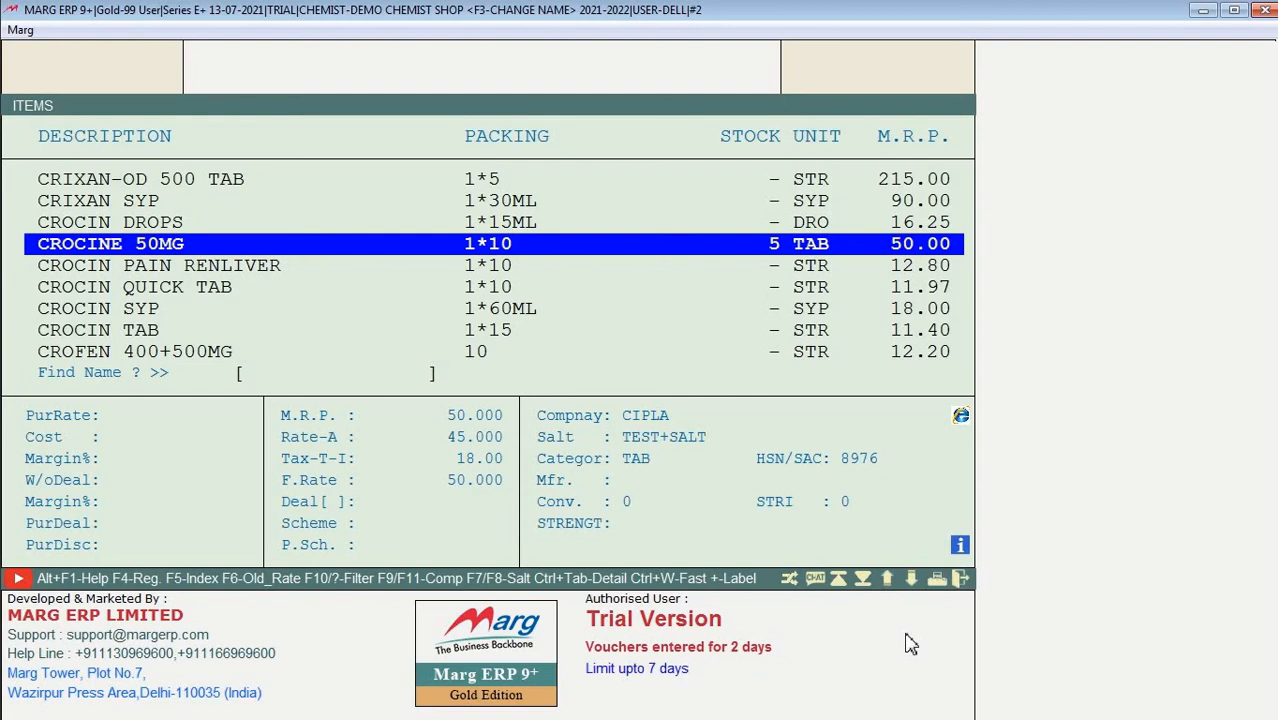
Step: Start a new product named CROCIN NEW TAB 50MG with packing 1*10
{"action": "key", "text": "F2"}
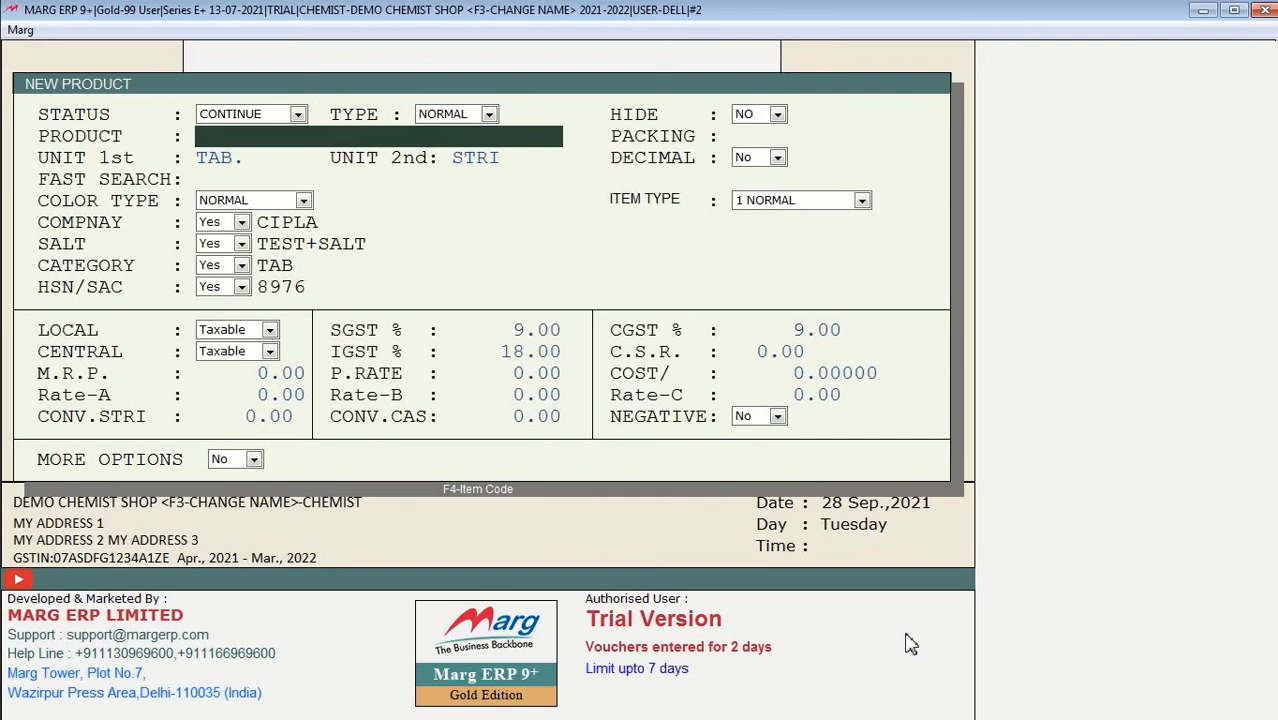
{"action": "type", "text": "CROCIN NEW TAB"}
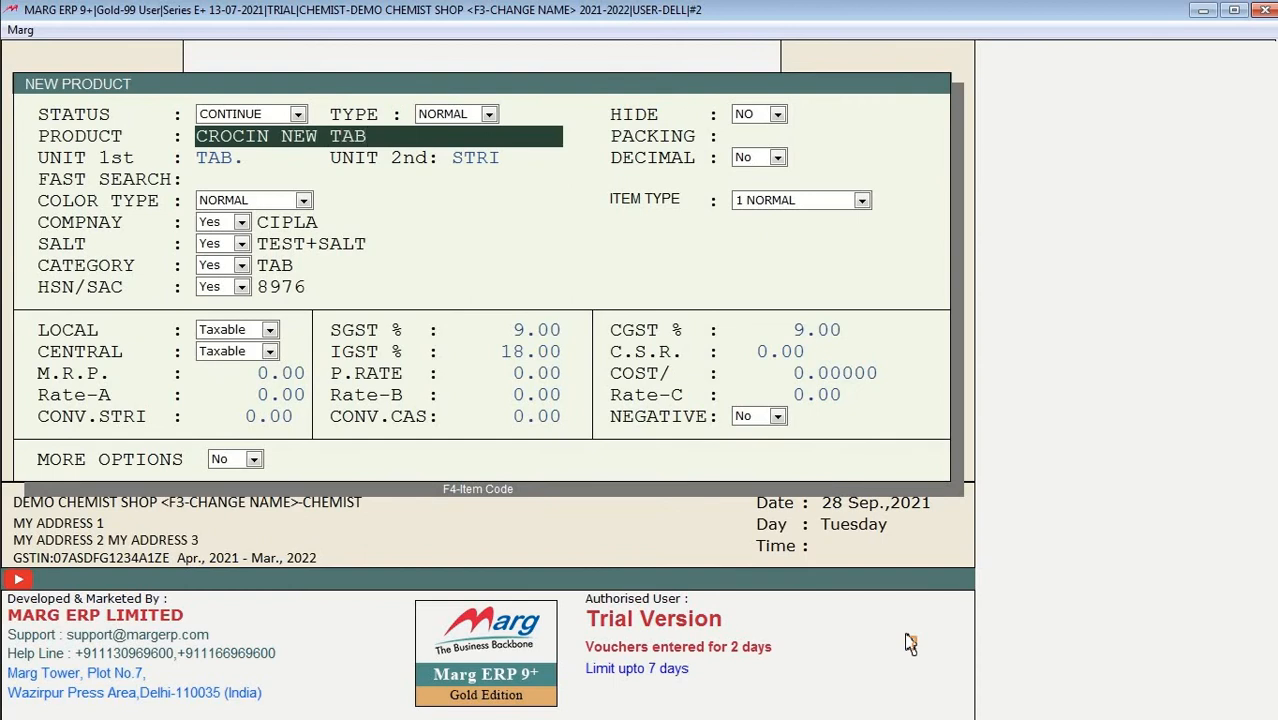
{"action": "type", "text": " 50"}
{"action": "type", "text": "GM"}
{"action": "key", "text": "BackSpace"}
{"action": "key", "text": "BackSpace"}
{"action": "type", "text": "MG"}
{"action": "key", "text": "Return"}
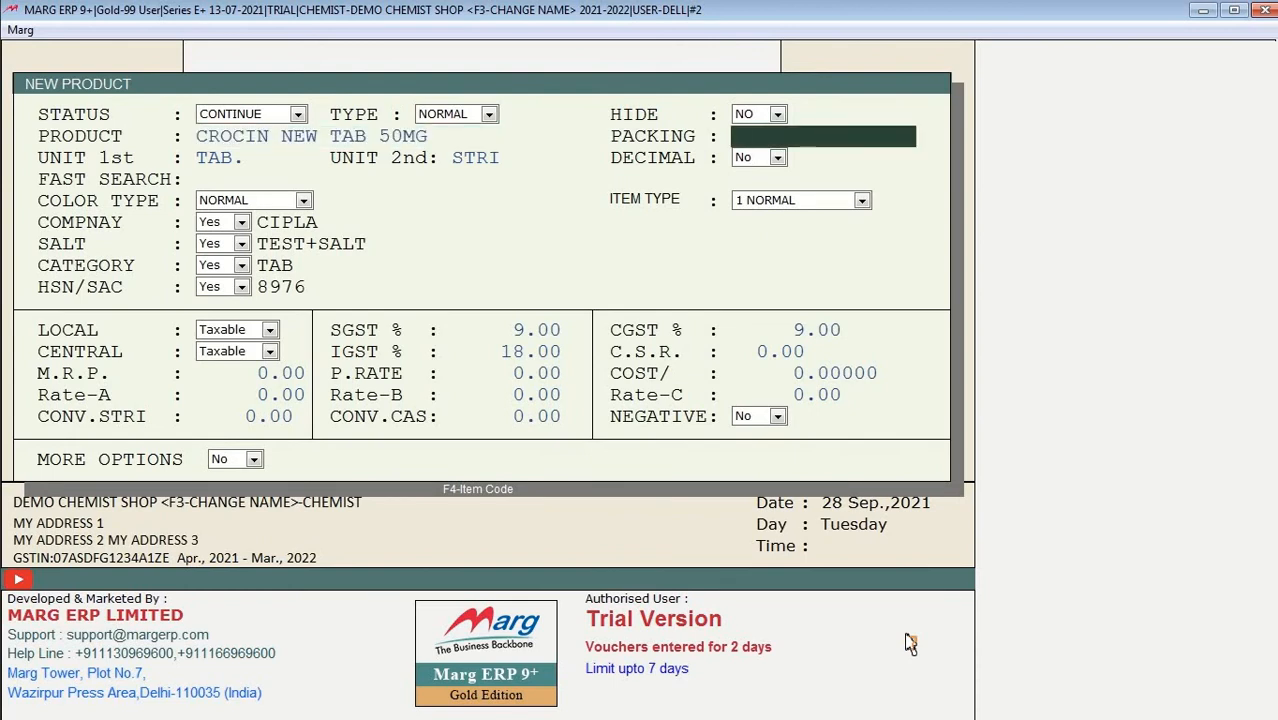
{"action": "type", "text": "1*10"}
{"action": "key", "text": "Return"}
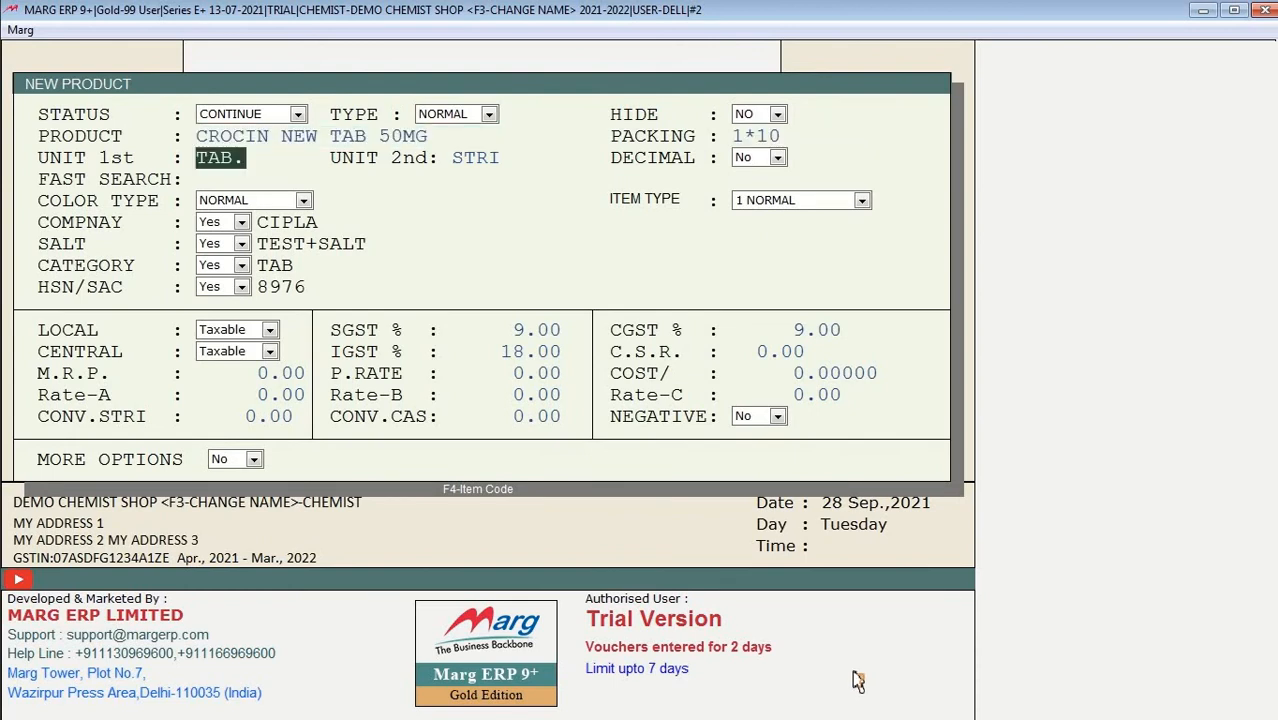
Step: Enter purchase rate 14, Rate-A 45 and strip conversion 10, then save the product
{"action": "left_click", "coordinate": [251, 366]}
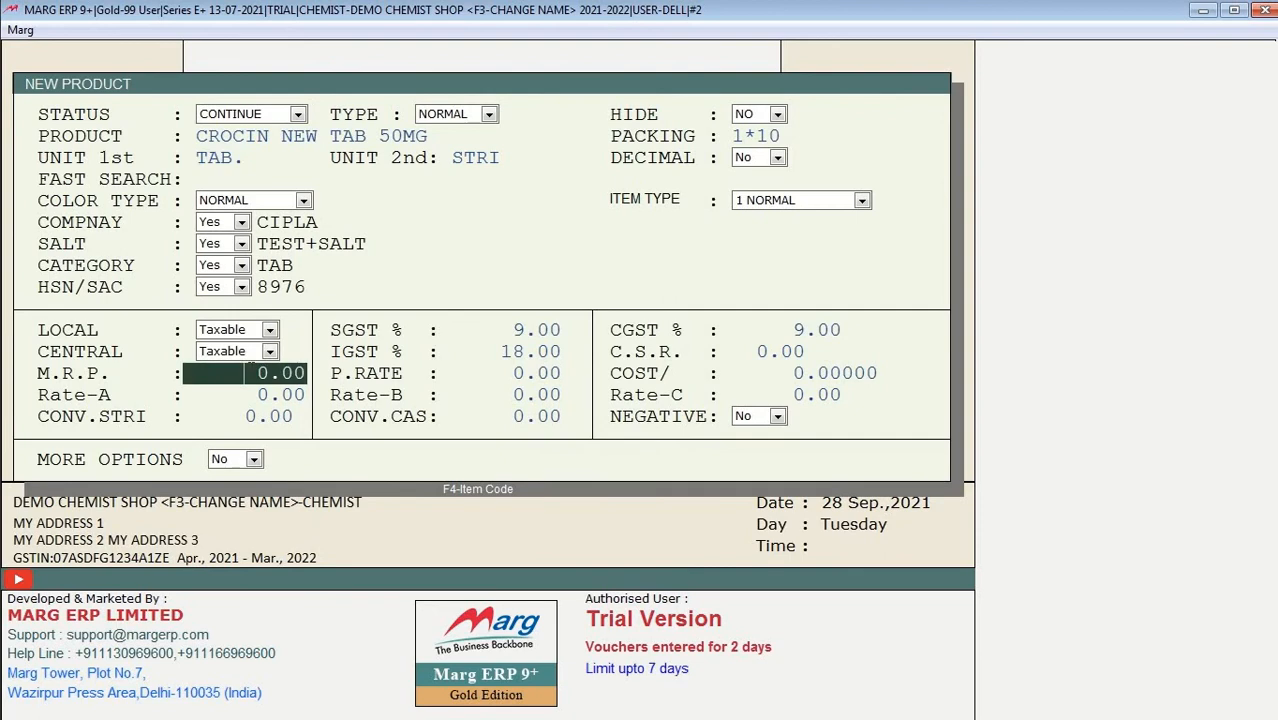
{"action": "key", "text": "Return"}
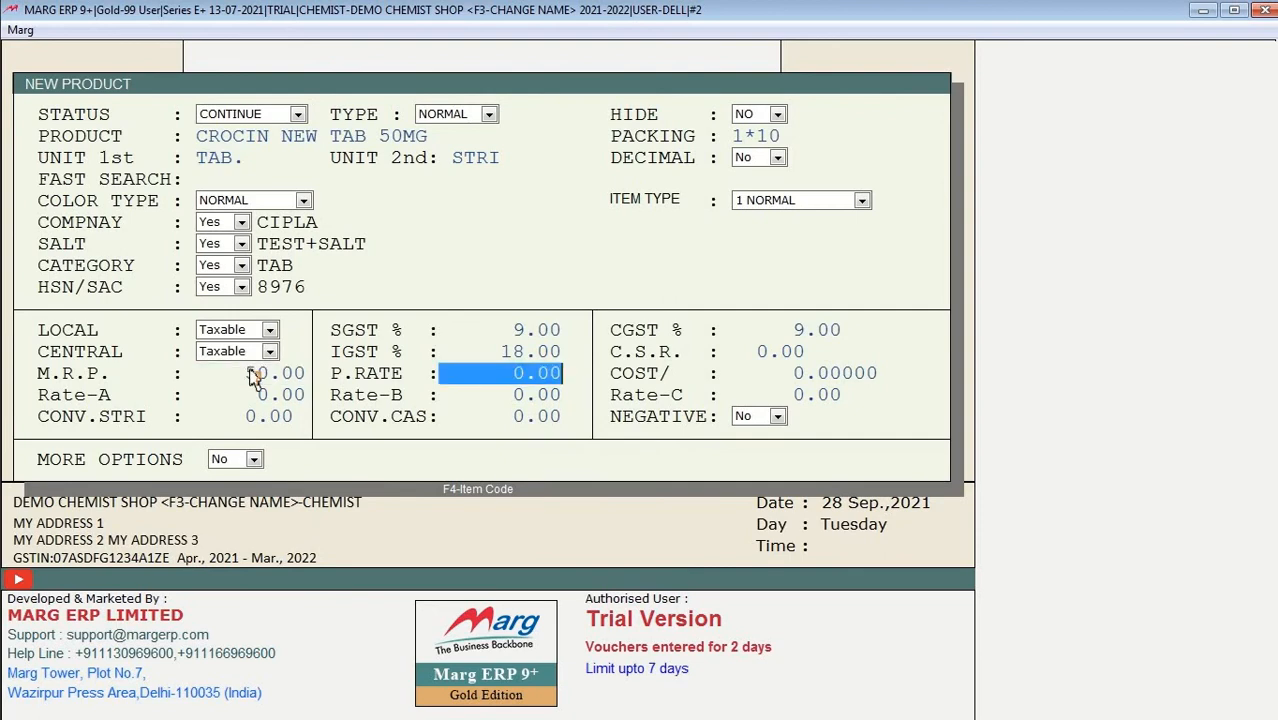
{"action": "type", "text": "14"}
{"action": "key", "text": "Return"}
{"action": "key", "text": "Return"}
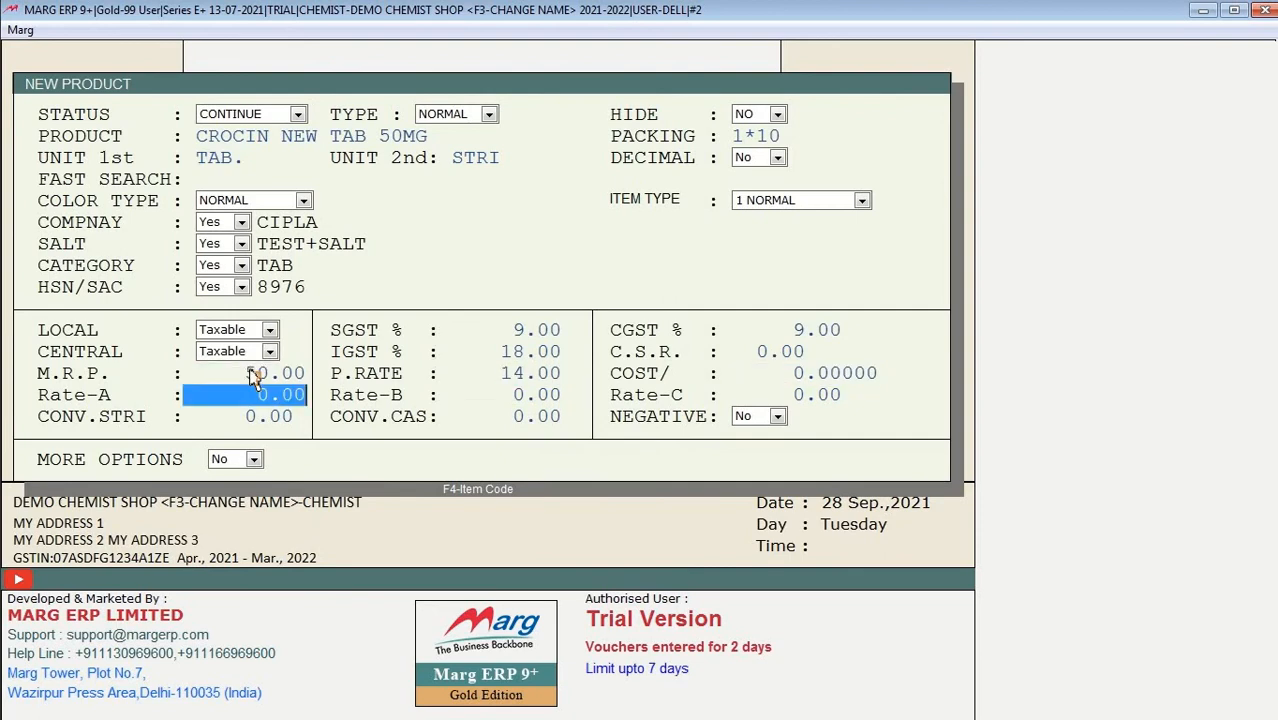
{"action": "type", "text": "45"}
{"action": "key", "text": "Return"}
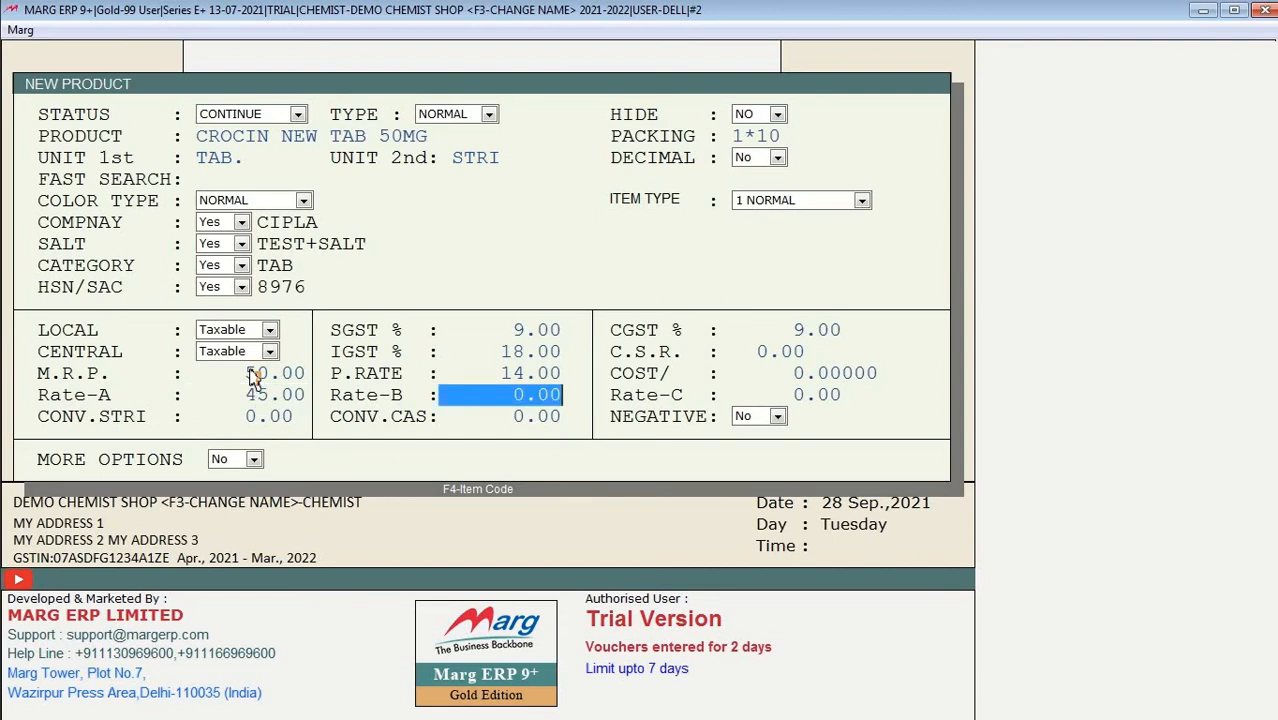
{"action": "key", "text": "Return"}
{"action": "key", "text": "Return"}
{"action": "type", "text": "10"}
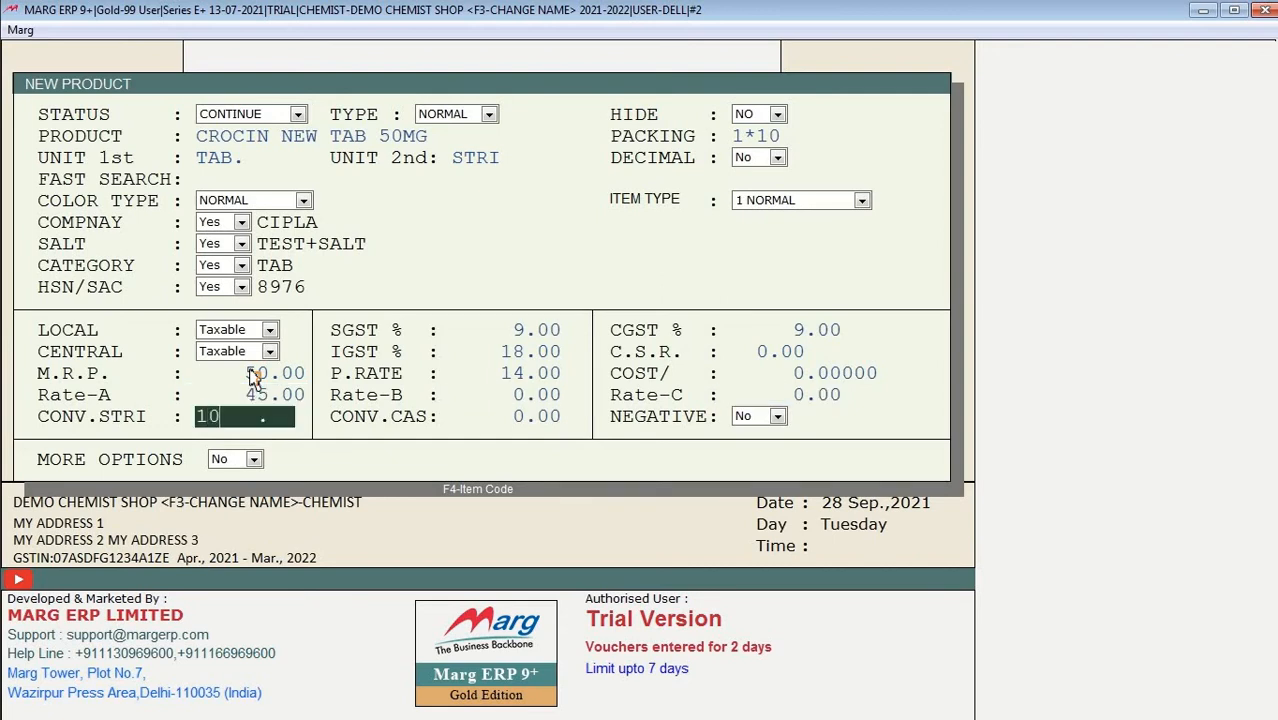
{"action": "key", "text": "Return"}
{"action": "key", "text": "Return"}
{"action": "key", "text": "Return"}
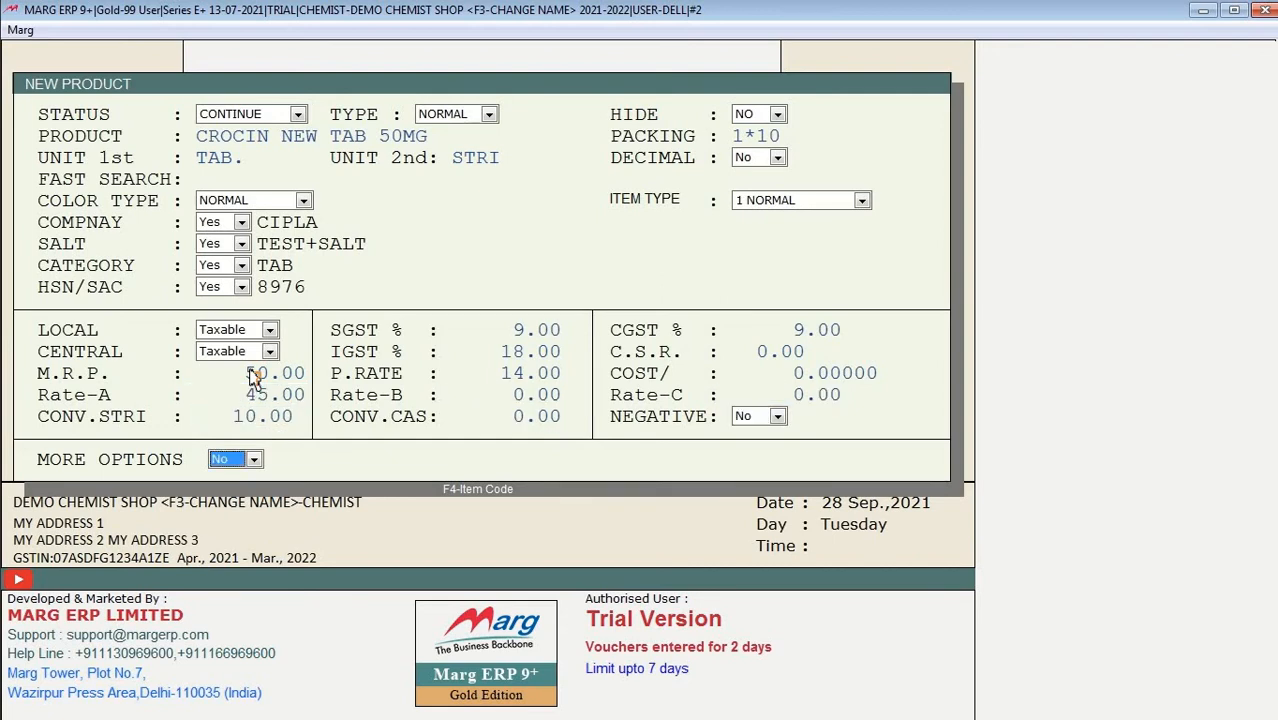
{"action": "key", "text": "Return"}
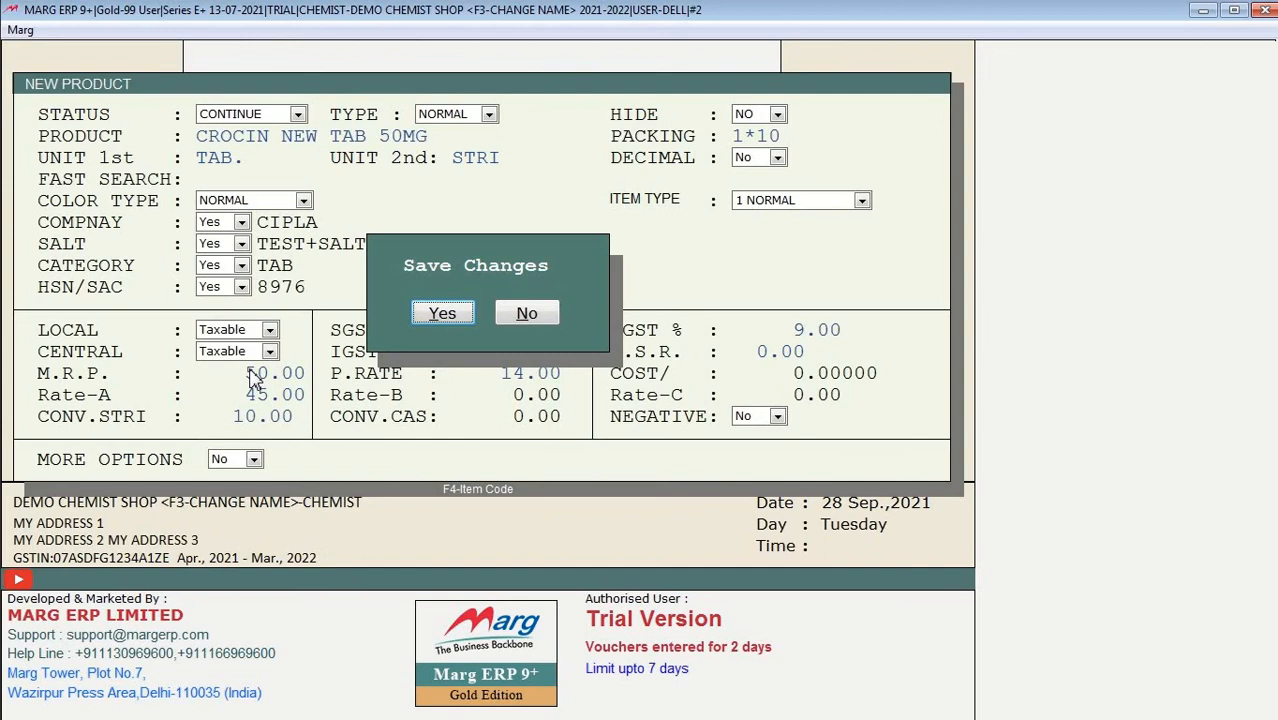
{"action": "key", "text": "Return"}
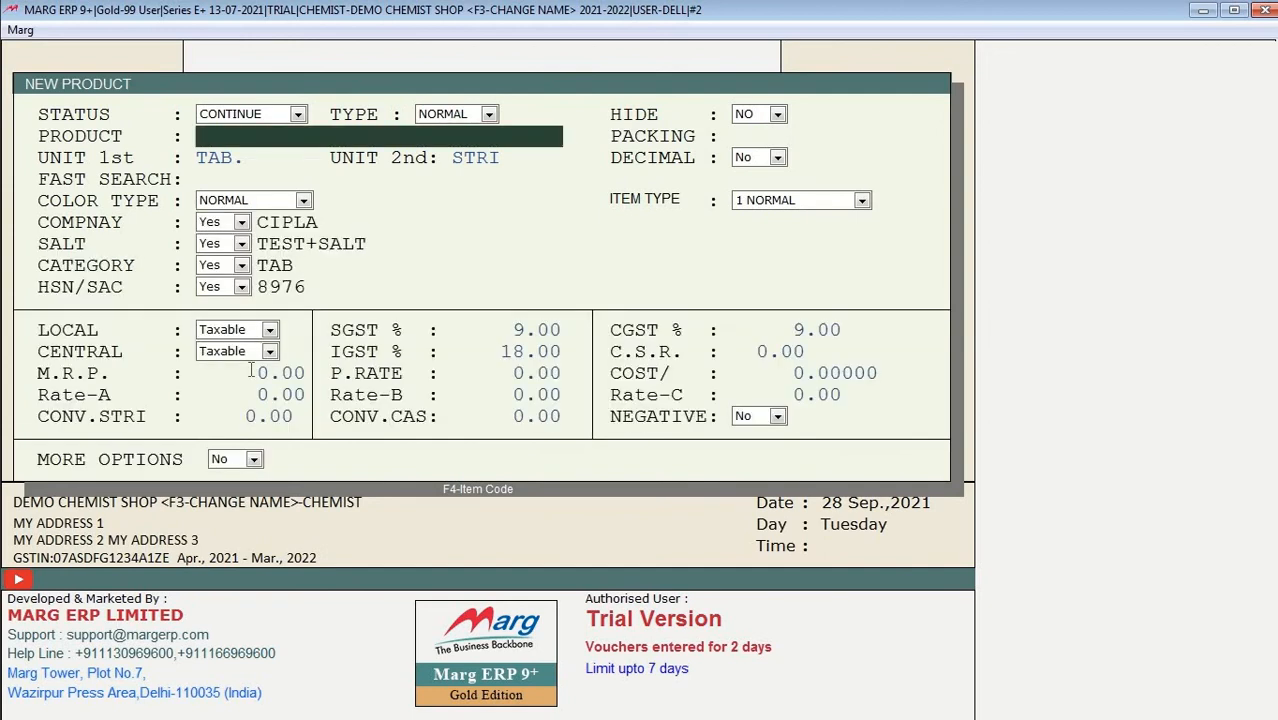
{"action": "key", "text": "Escape"}
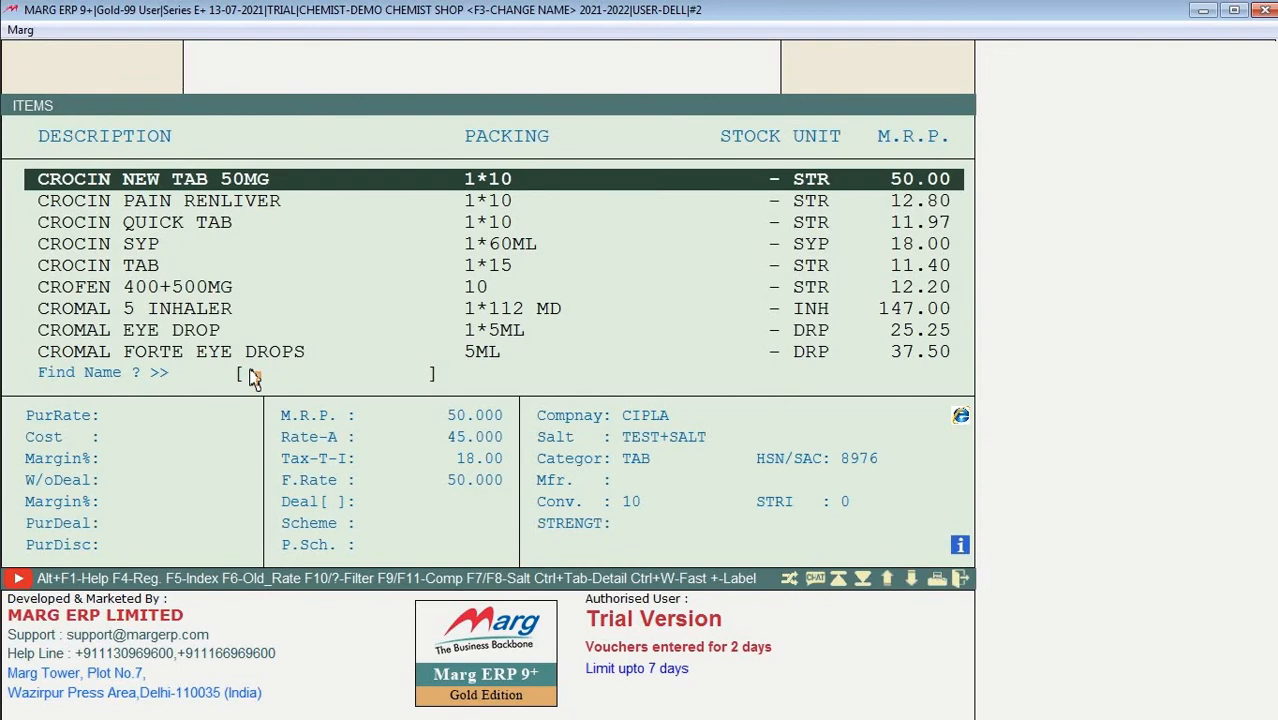
Step: Set CROCIN NEW TAB 50MG's colour type to RED
{"action": "key", "text": "Return"}
{"action": "key", "text": "Return"}
{"action": "key", "text": "Return"}
{"action": "key", "text": "Return"}
{"action": "key", "text": "Return"}
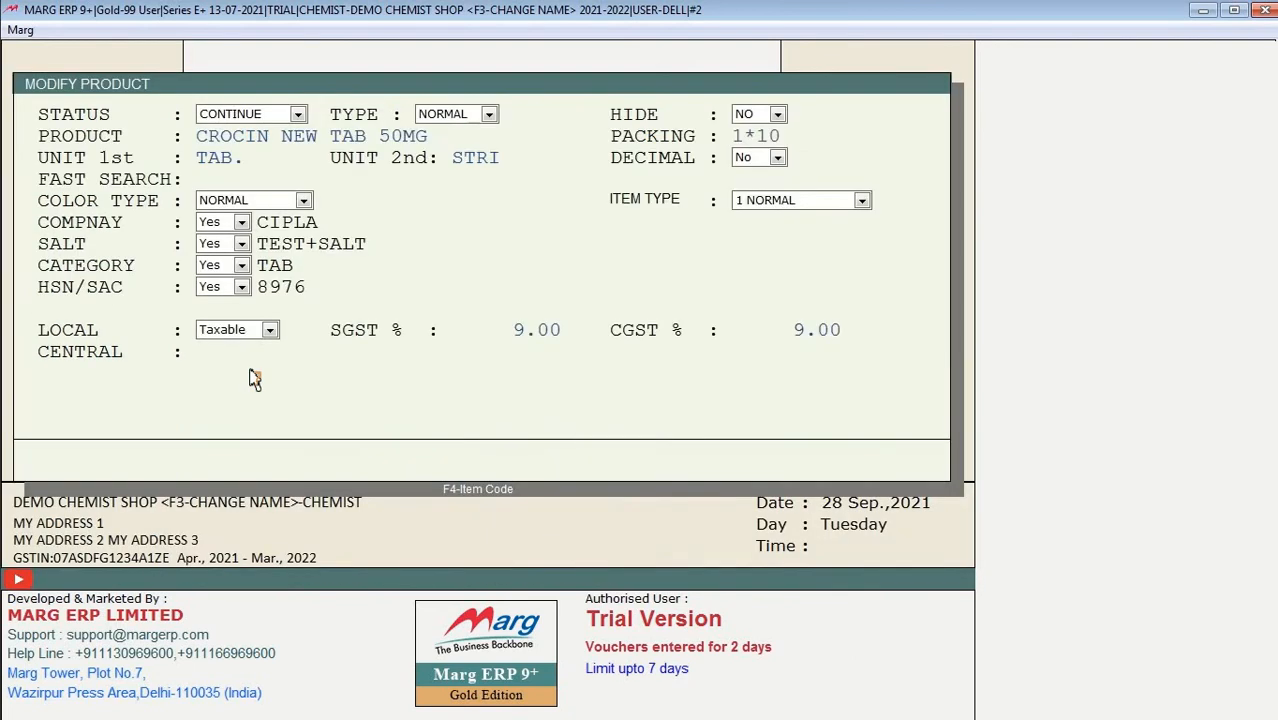
{"action": "key", "text": "Return"}
{"action": "key", "text": "Return"}
{"action": "key", "text": "Return"}
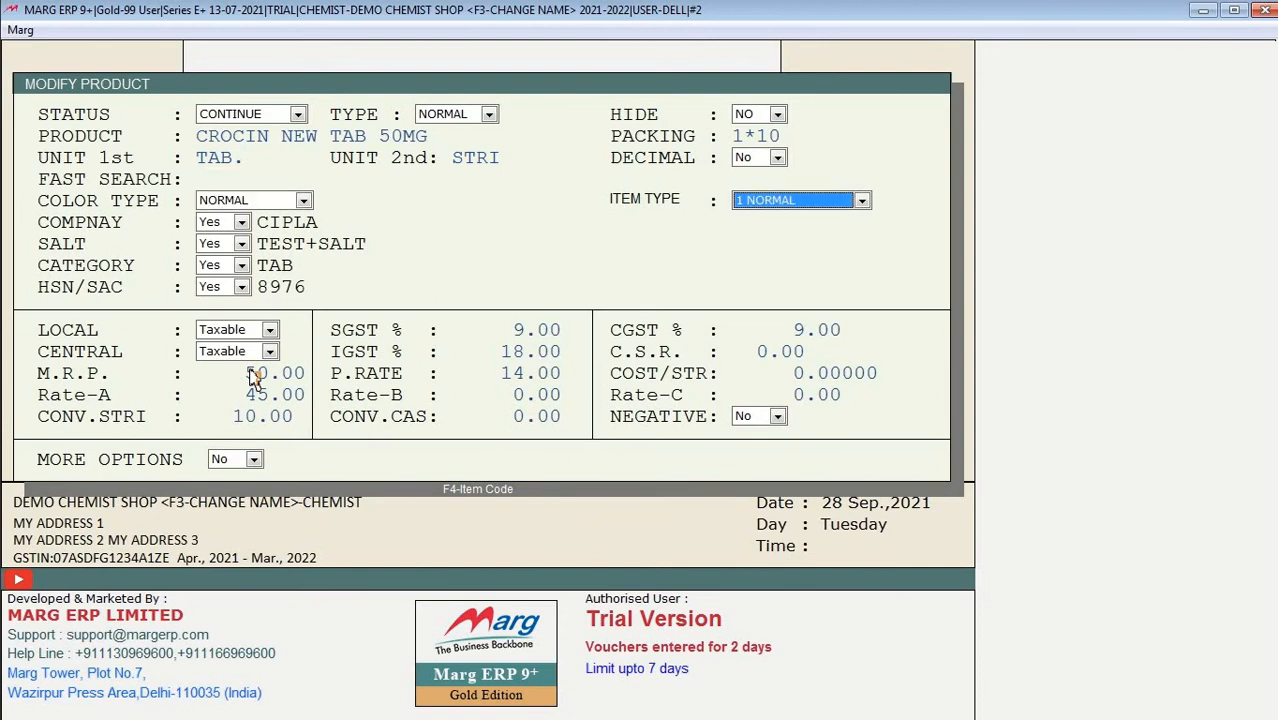
{"action": "key", "text": "Up"}
{"action": "key", "text": "Down"}
{"action": "key", "text": "Return"}
{"action": "key", "text": "Return"}
{"action": "key", "text": "Return"}
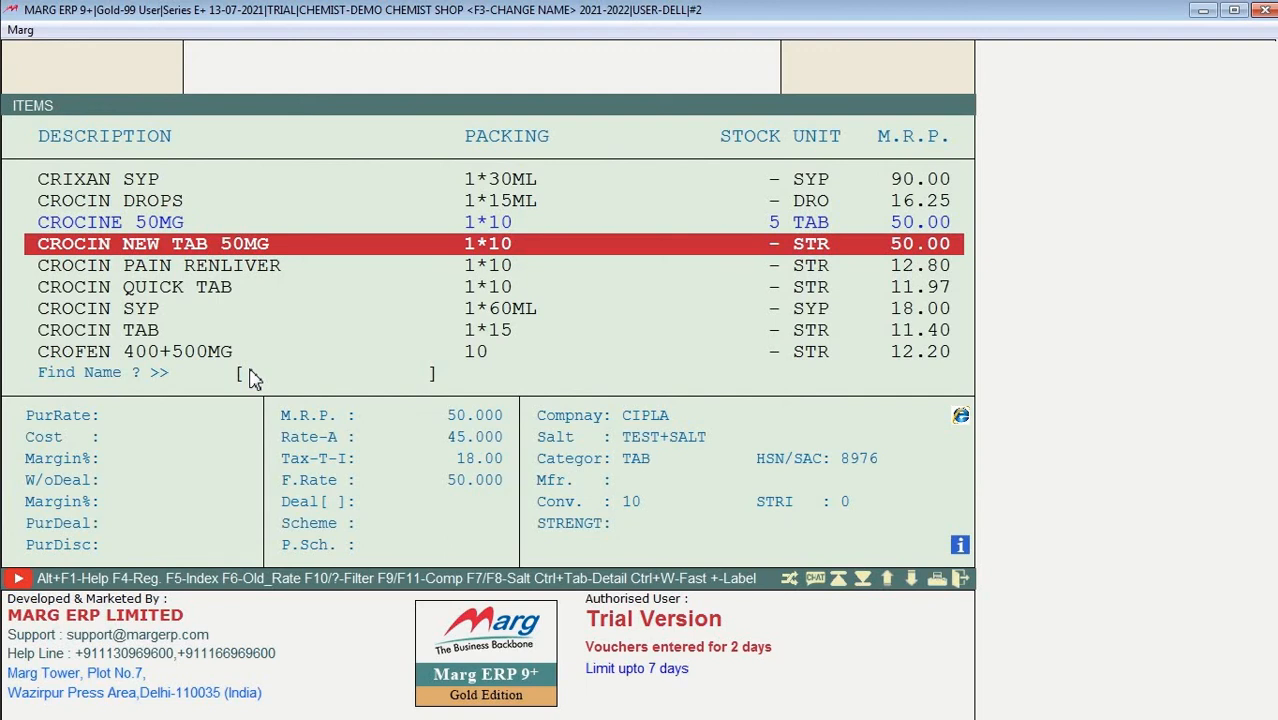
Step: Bill 4 tablets of CROCIN NEW TAB 50MG on a new sale, totalling 20.00, then leave it
{"action": "key", "text": "Escape"}
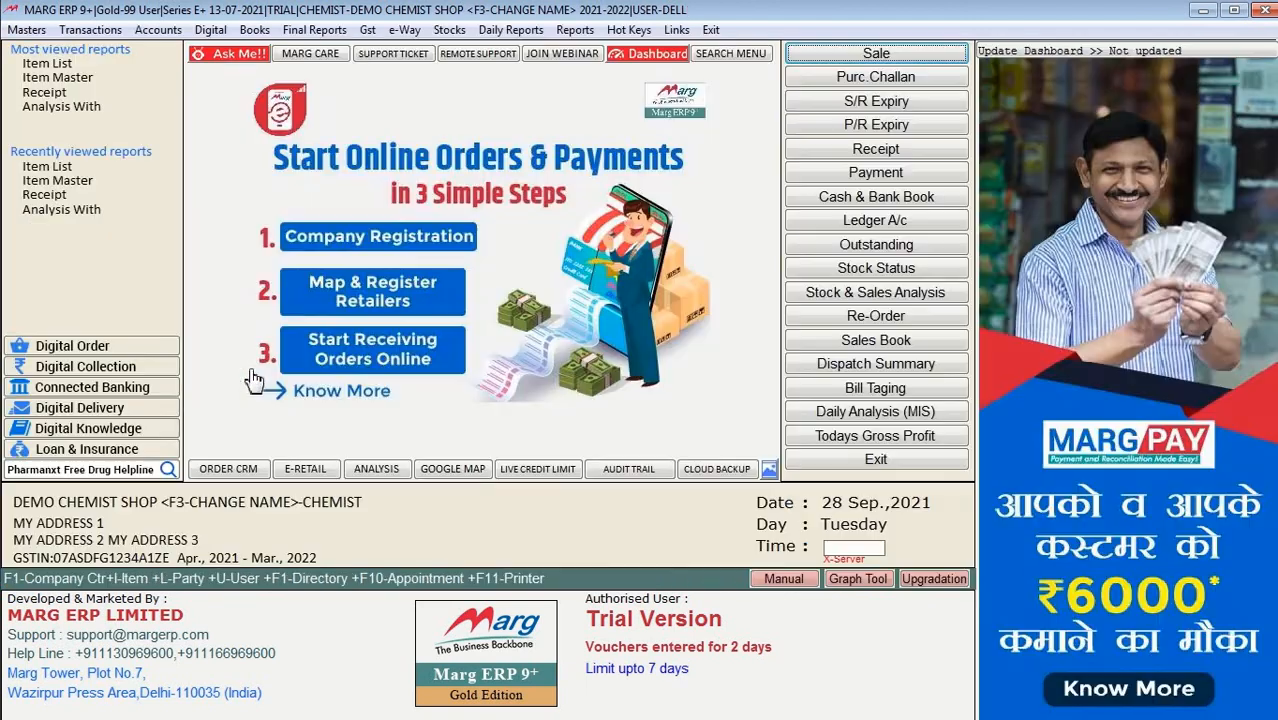
{"action": "key", "text": "Return"}
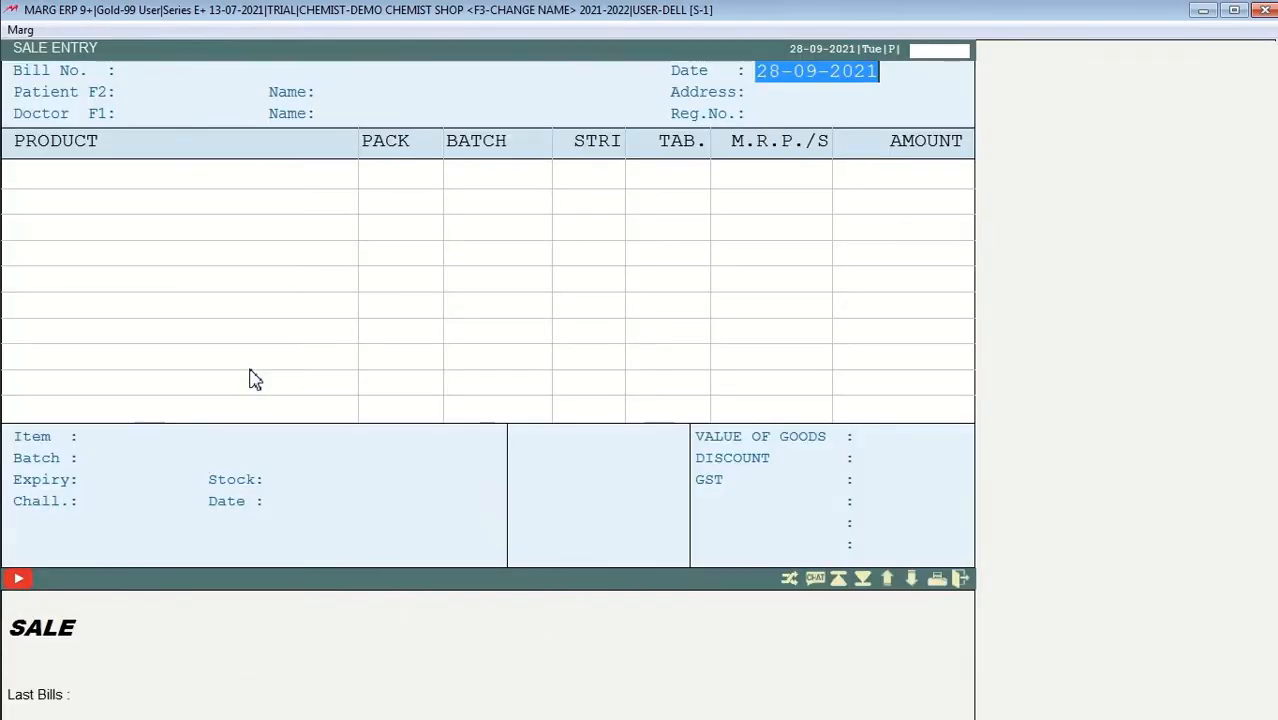
{"action": "key", "text": "Return"}
{"action": "key", "text": "Return"}
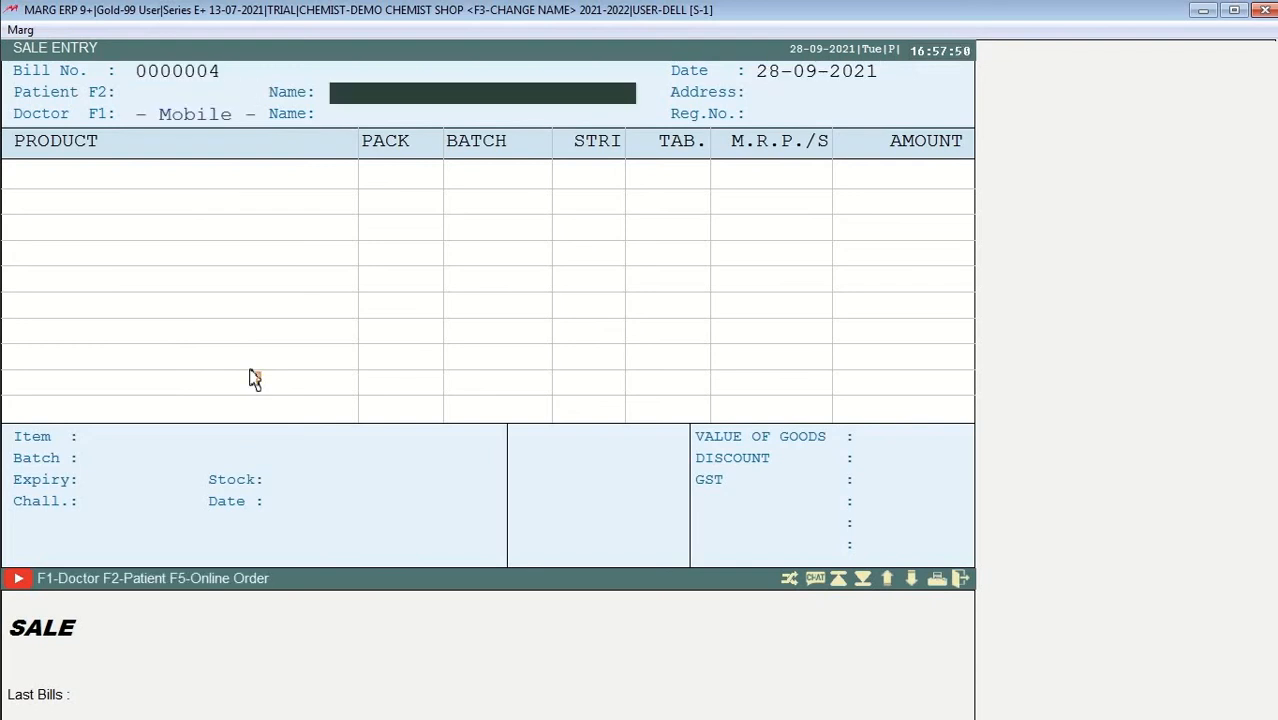
{"action": "key", "text": "Return"}
{"action": "key", "text": "Return"}
{"action": "key", "text": "Return"}
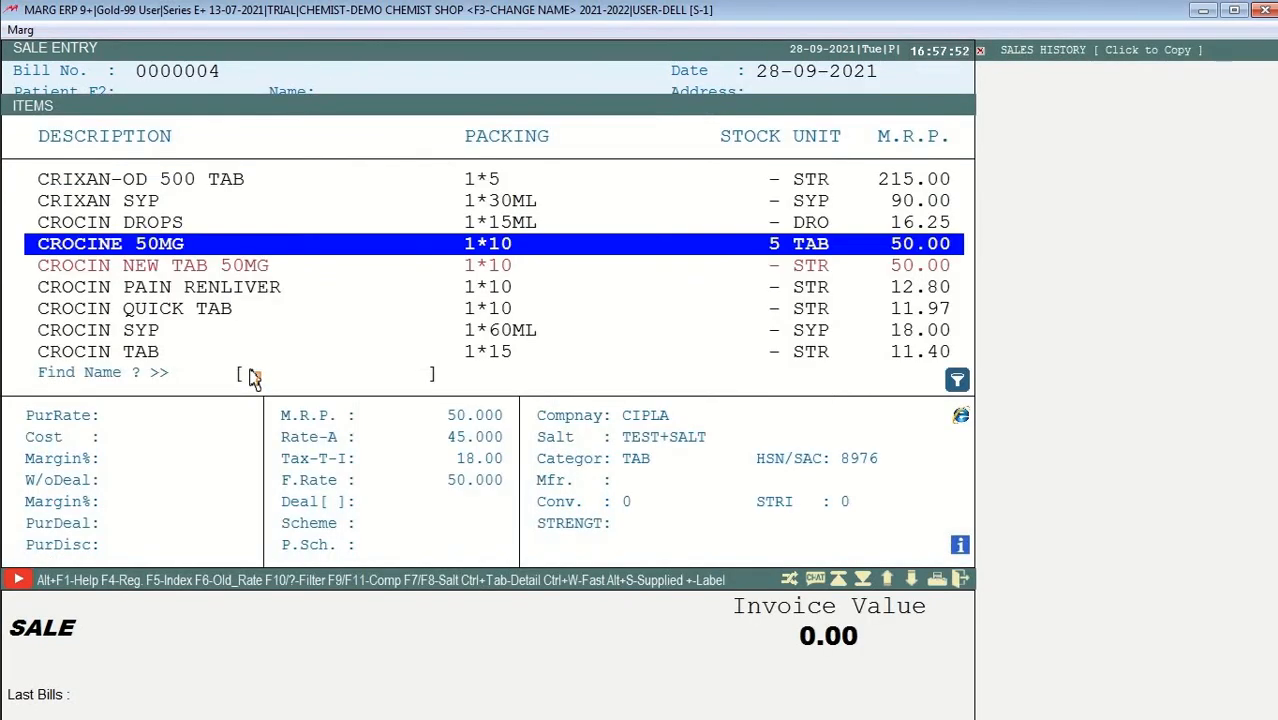
{"action": "key", "text": "Down"}
{"action": "key", "text": "Return"}
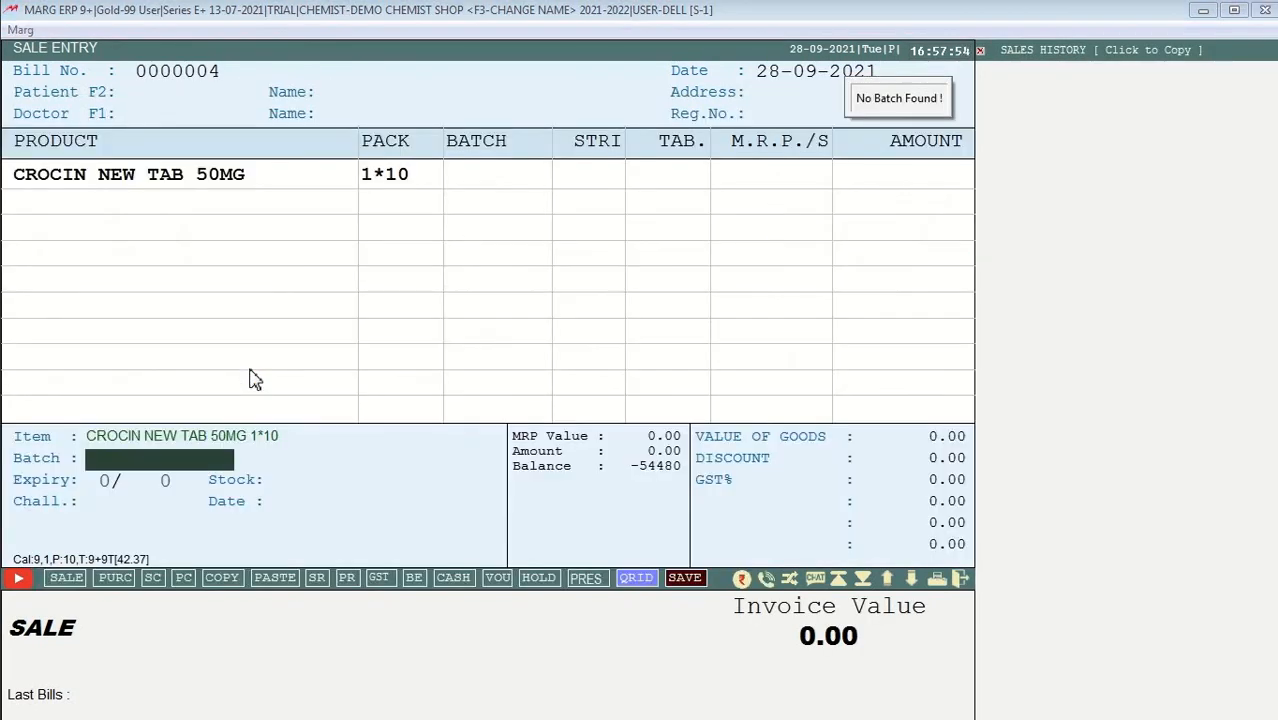
{"action": "key", "text": "Return"}
{"action": "key", "text": "Return"}
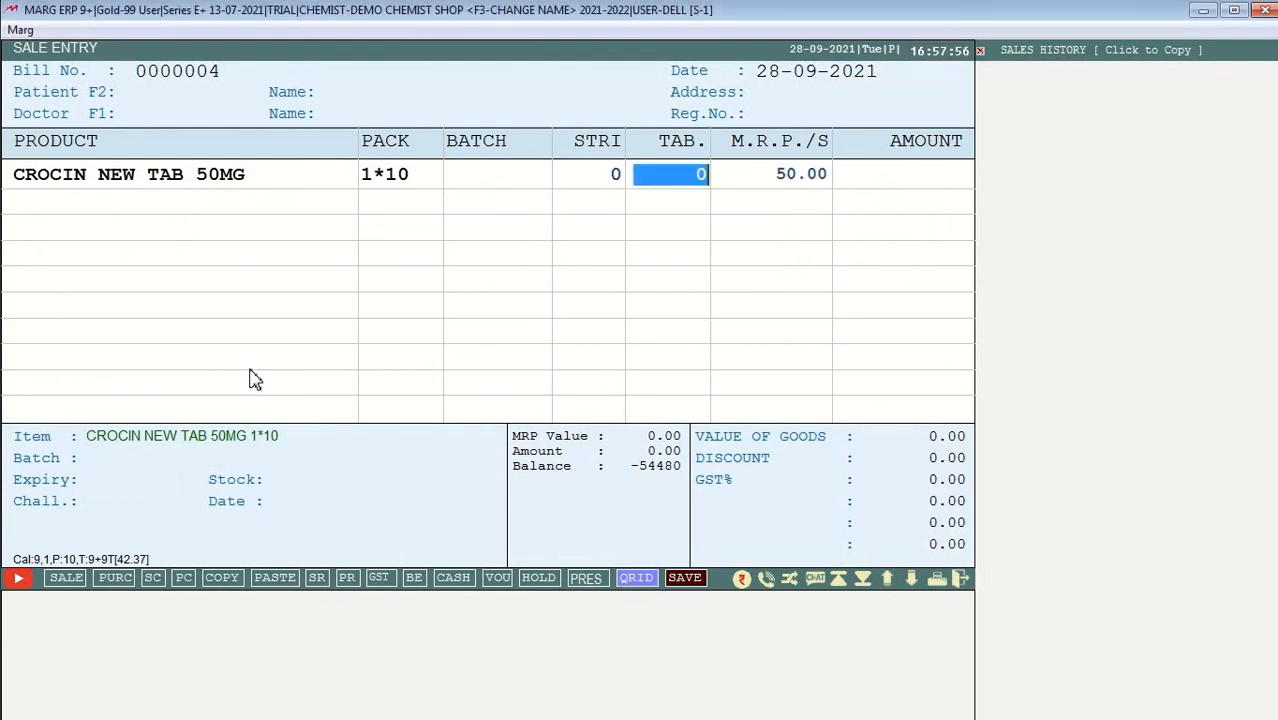
{"action": "type", "text": "4"}
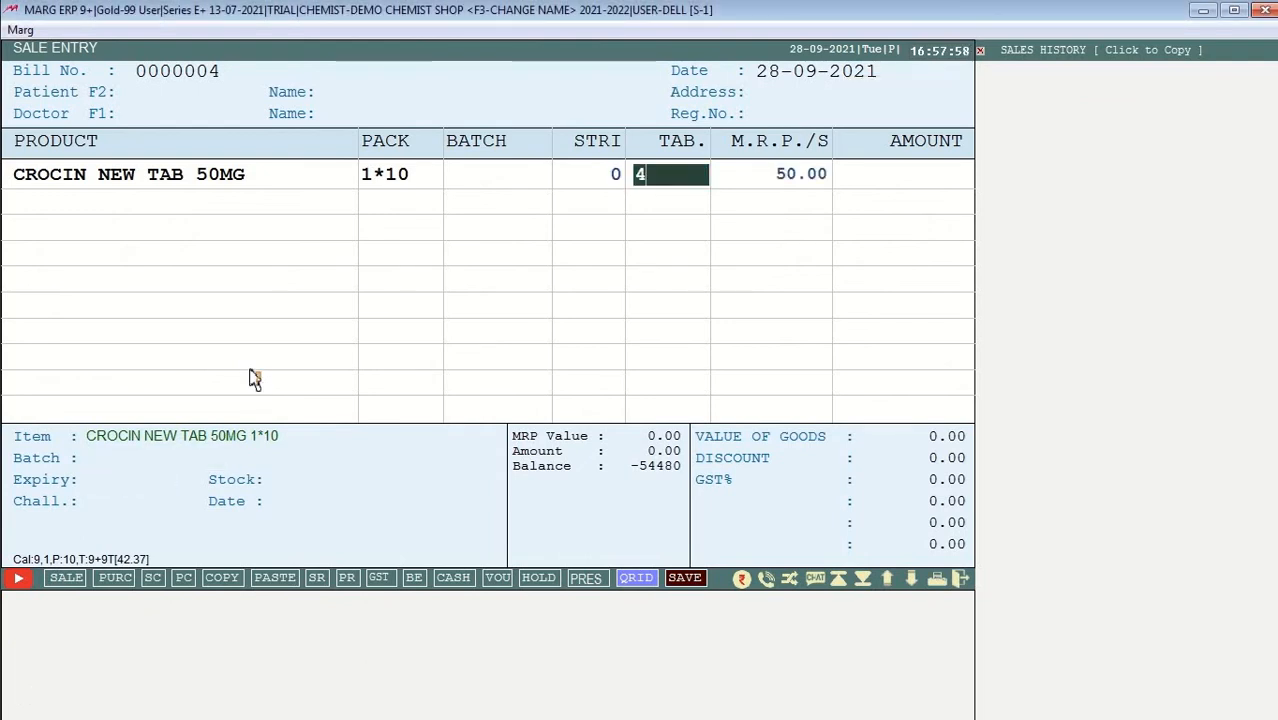
{"action": "key", "text": "Return"}
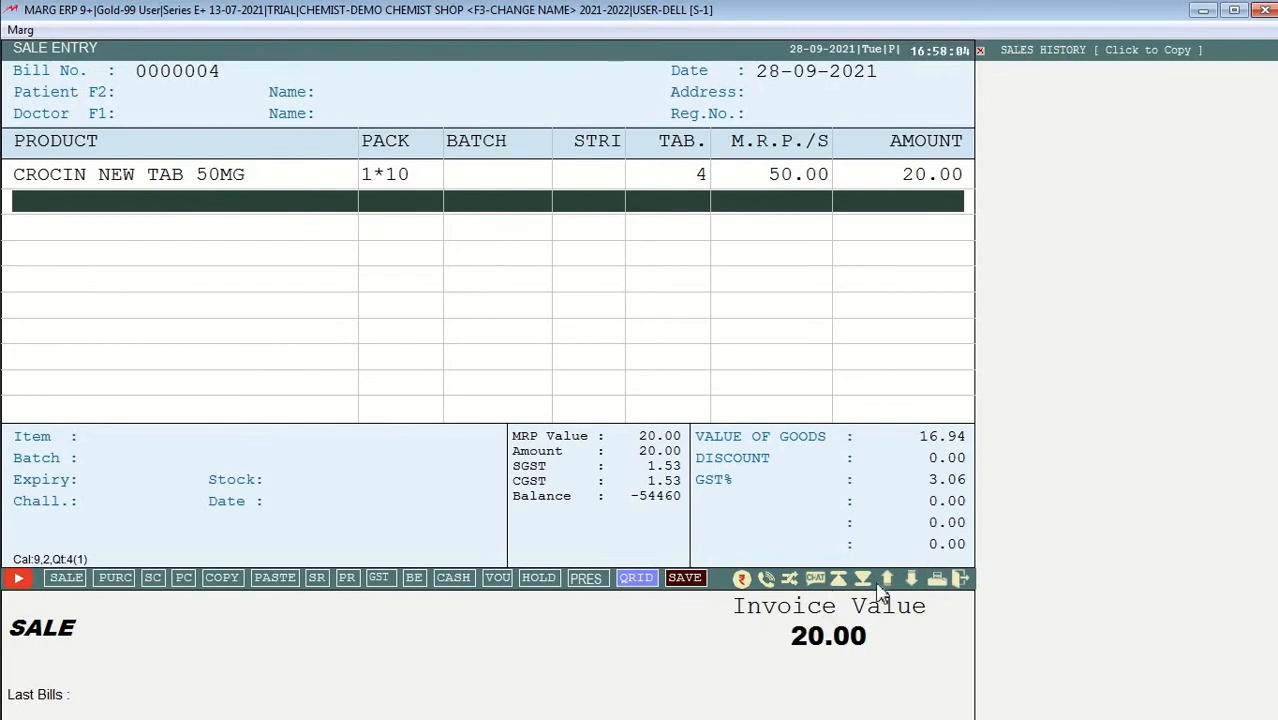
{"action": "left_click", "coordinate": [960, 580]}
{"action": "key", "text": "Right"}
Step: Discard the unsaved sale bill and reopen CROCIN NEW TAB 50MG from the item list
{"action": "key", "text": "Return"}
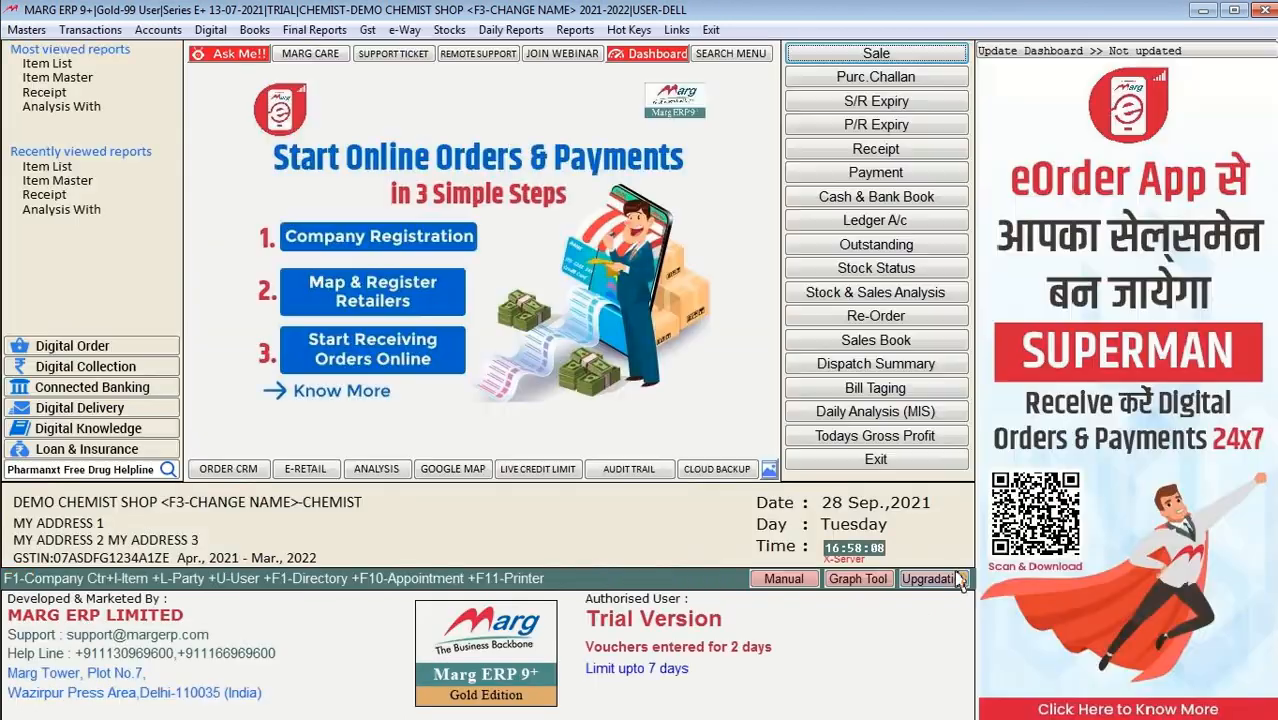
{"action": "key", "text": "ctrl+i"}
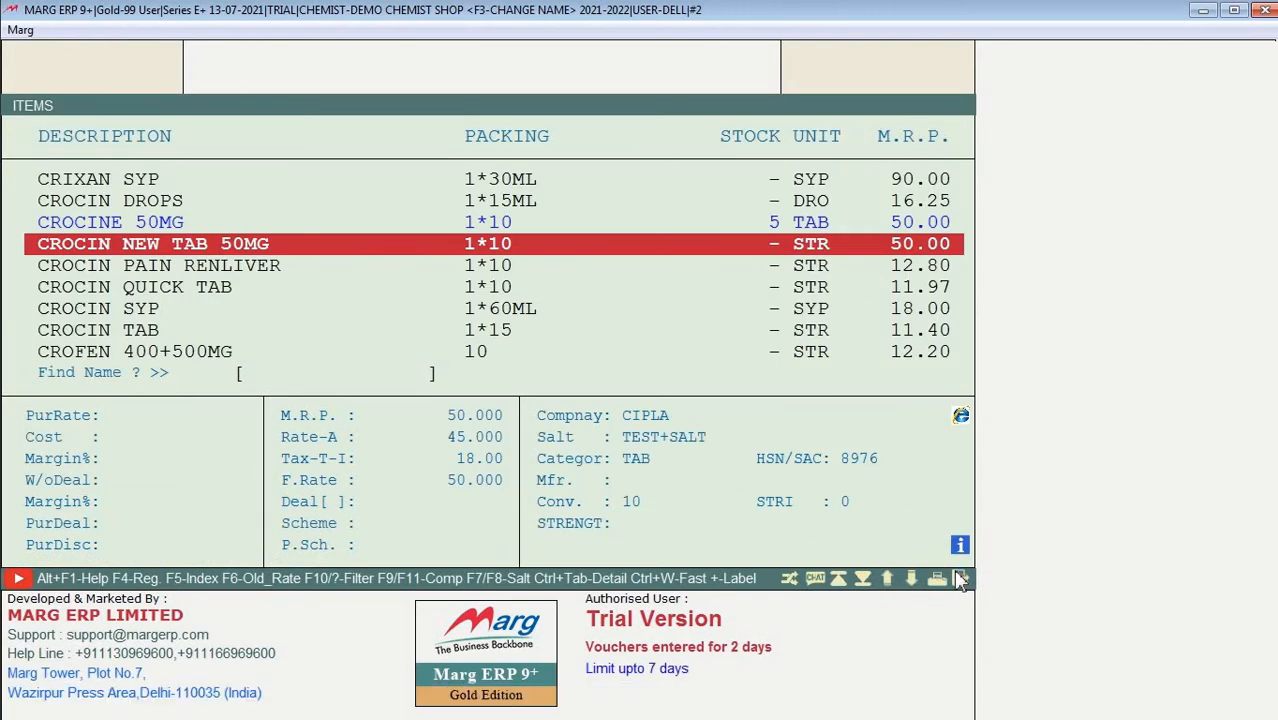
{"action": "key", "text": "Return"}
{"action": "key", "text": "Return"}
{"action": "key", "text": "Return"}
{"action": "key", "text": "Return"}
{"action": "key", "text": "Return"}
{"action": "key", "text": "Return"}
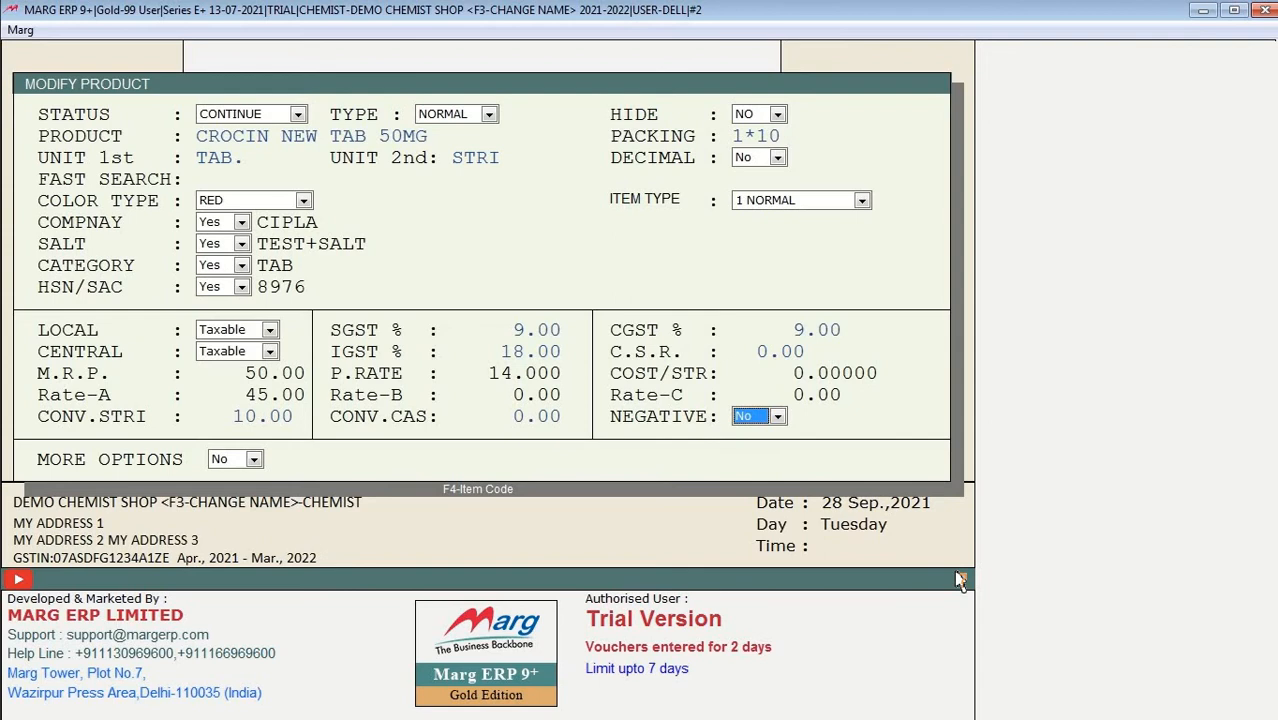
Step: Check the negative-stock choices in Modify Product, leaving the setting at No
{"action": "key", "text": "Up"}
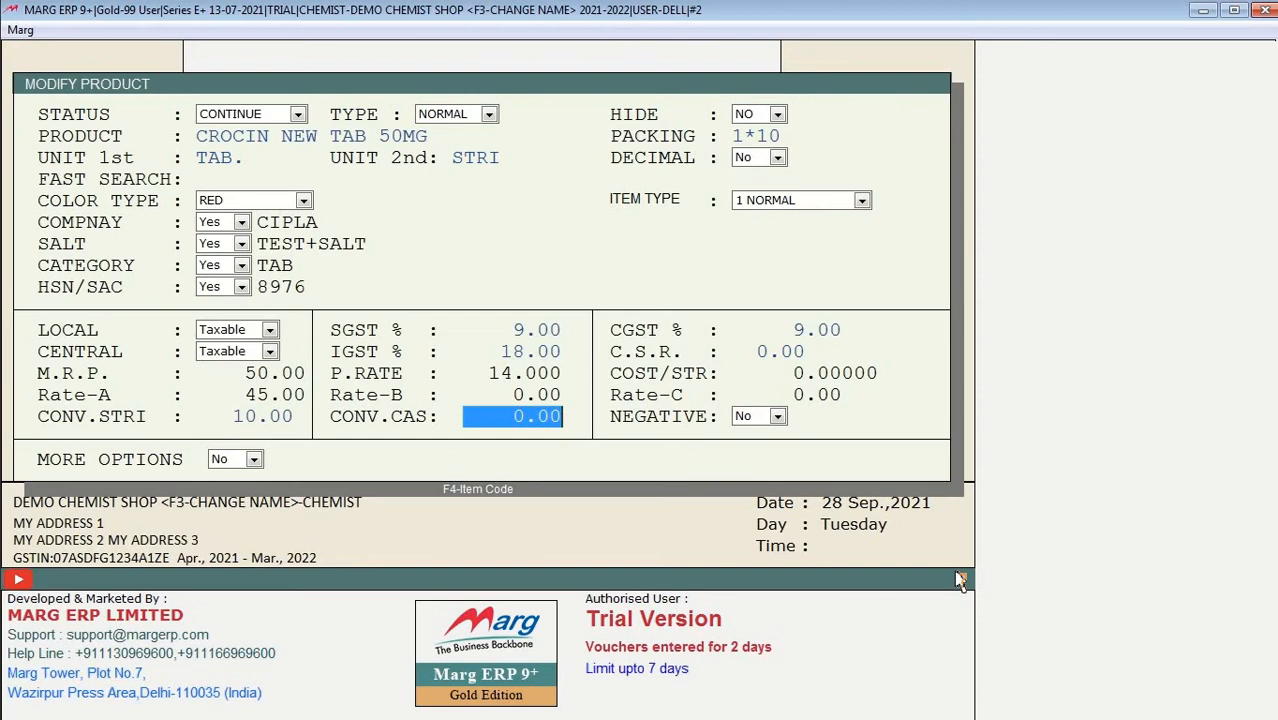
{"action": "key", "text": "Return"}
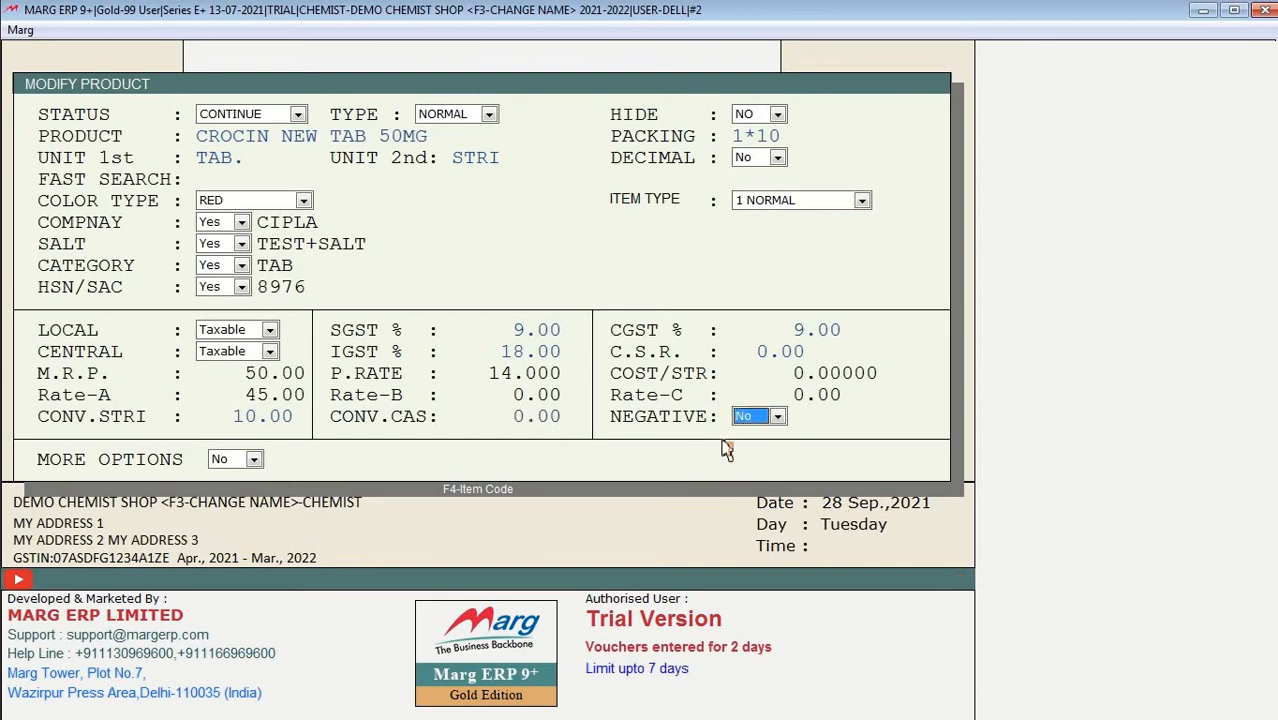
{"action": "left_click", "coordinate": [752, 420]}
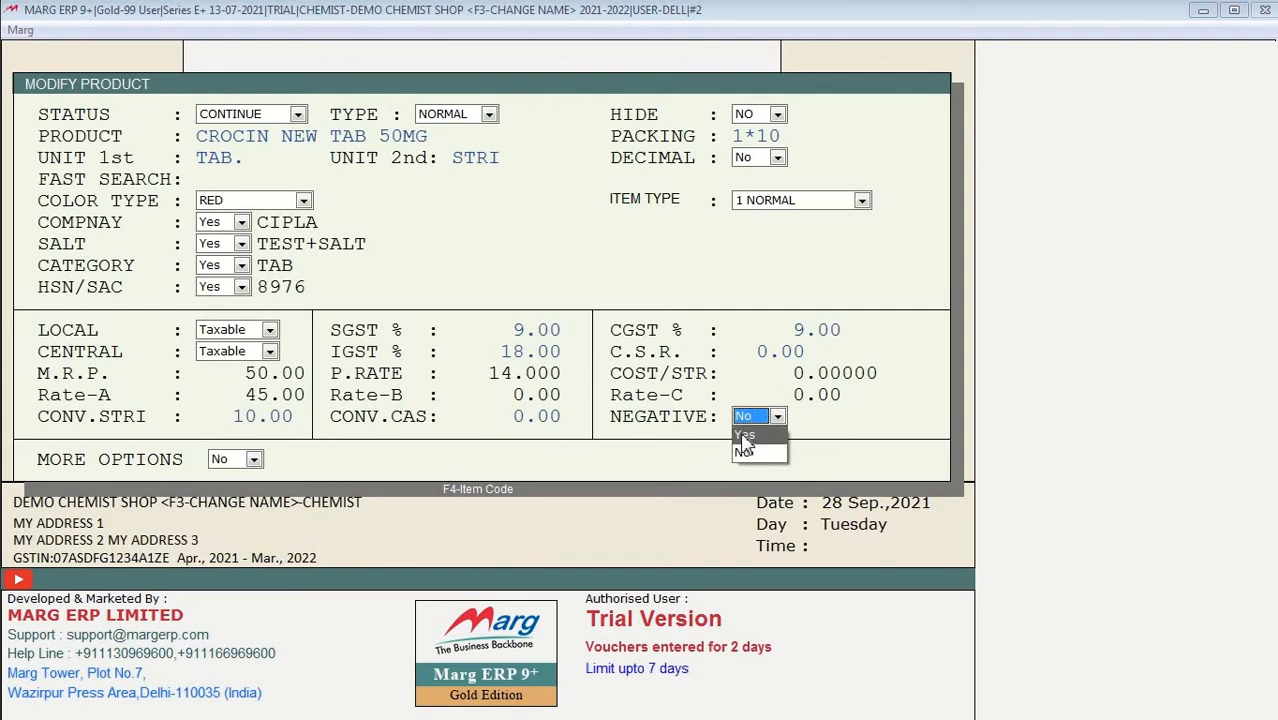
{"action": "left_click", "coordinate": [765, 373]}
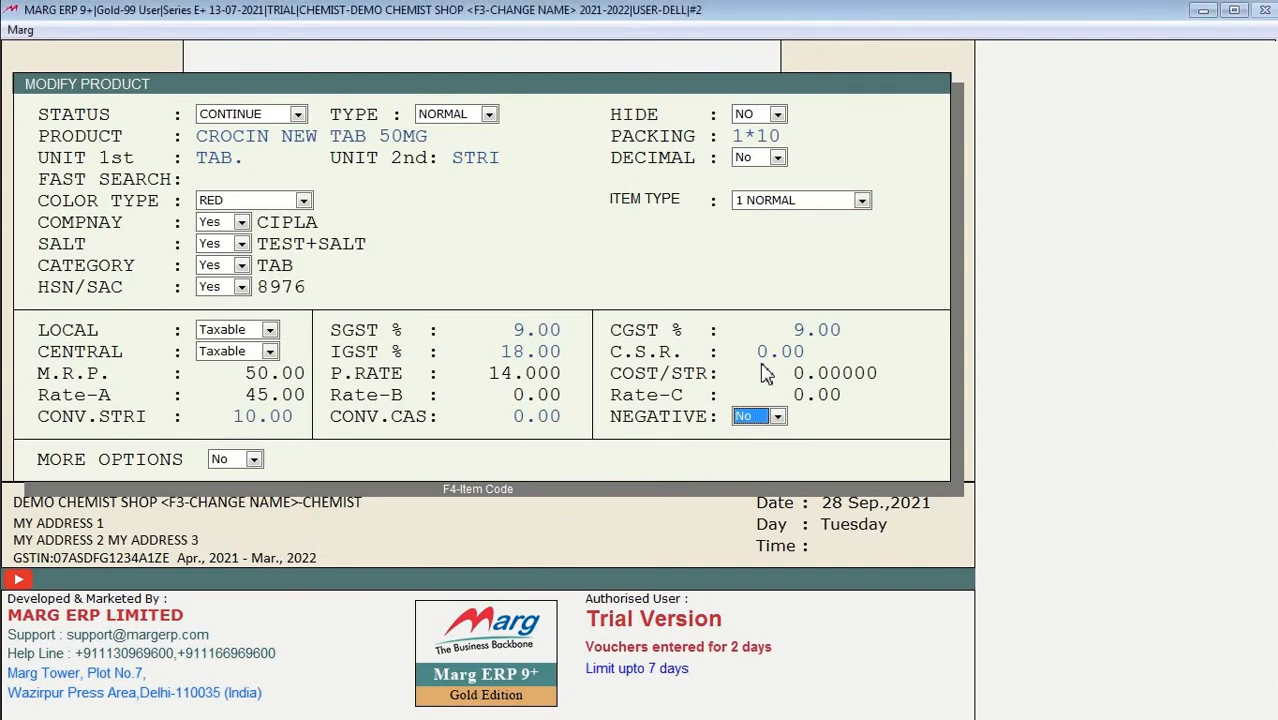
{"action": "left_click", "coordinate": [778, 417]}
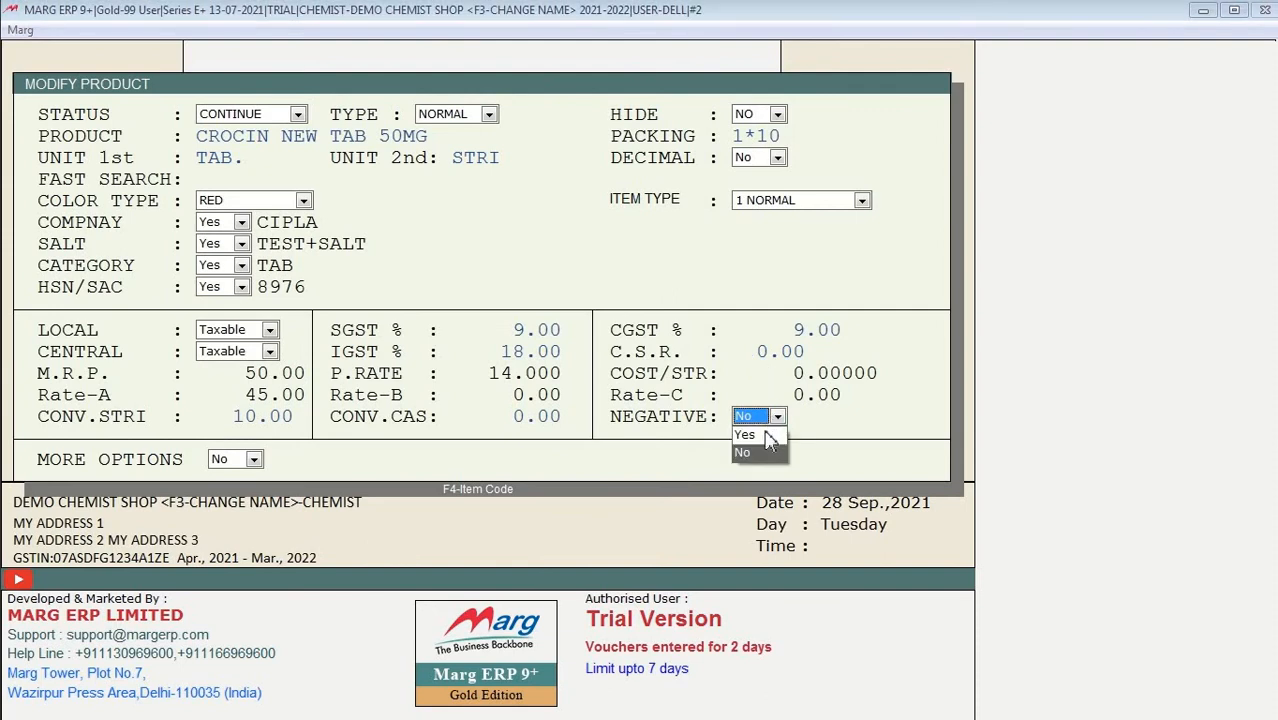
{"action": "left_click", "coordinate": [753, 375]}
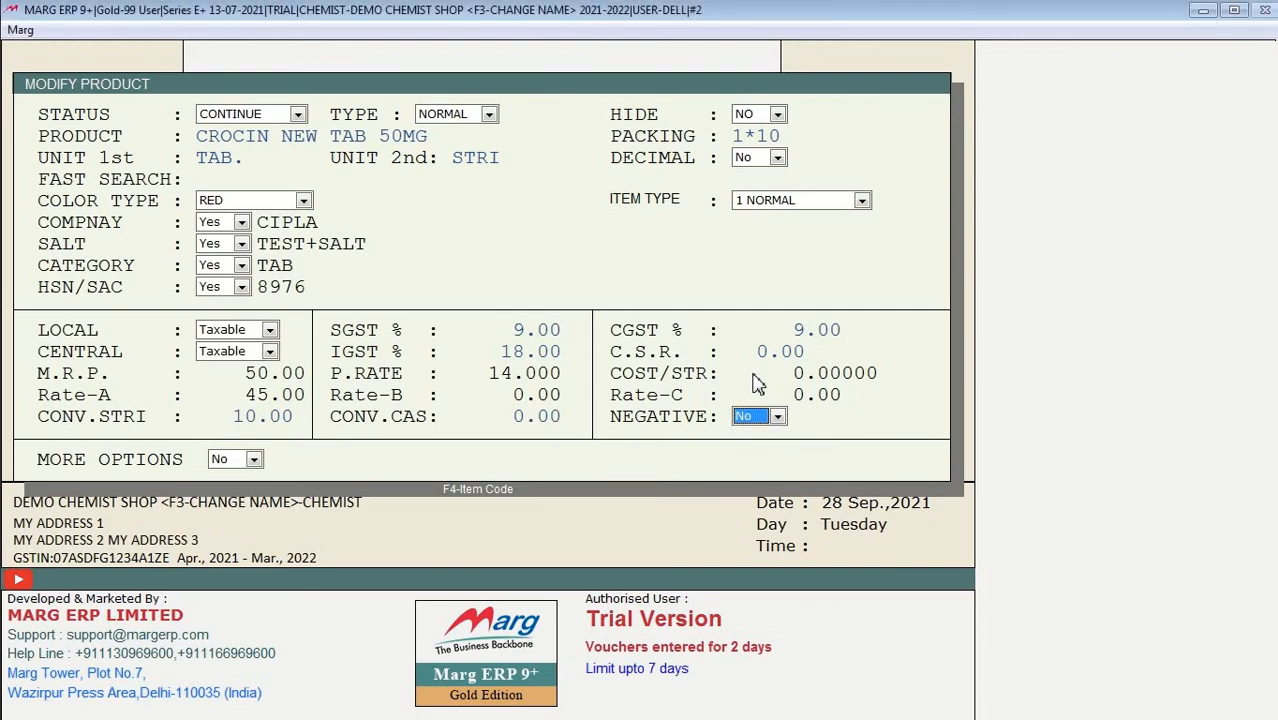
Step: Toggle MORE OPTIONS to Yes and back to No
{"action": "key", "text": "Return"}
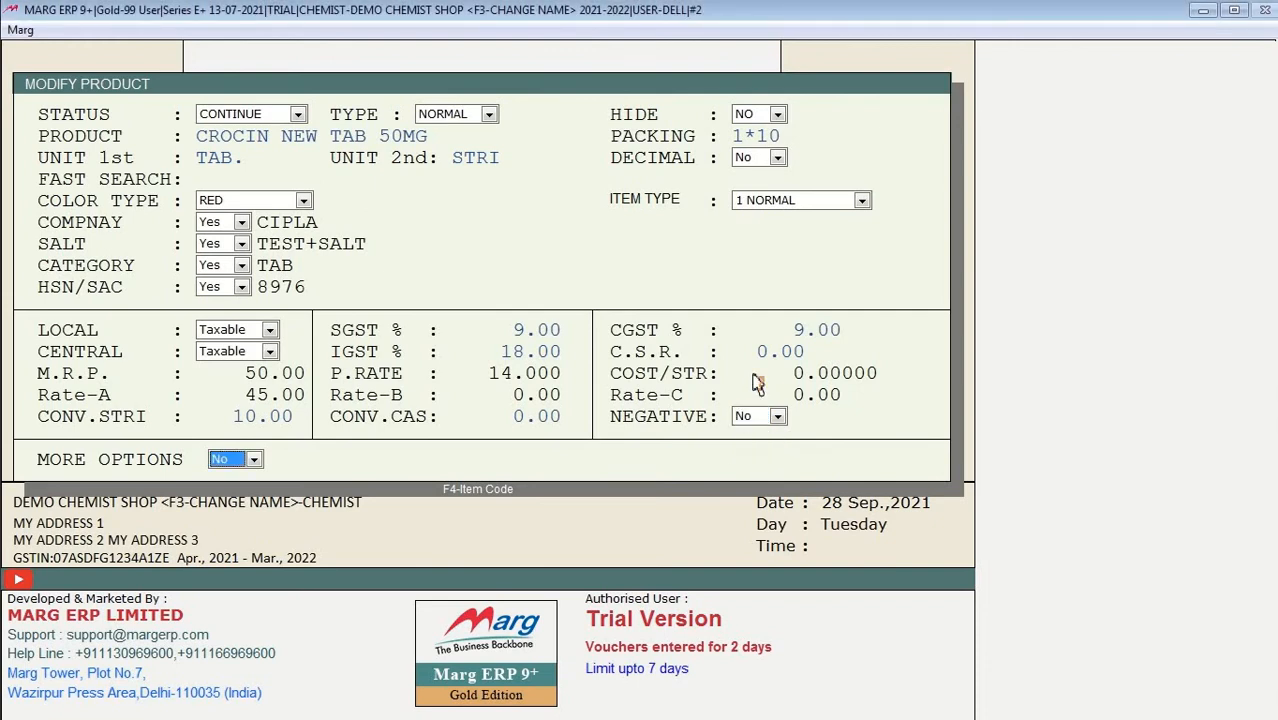
{"action": "key", "text": "y"}
{"action": "key", "text": "Escape"}
{"action": "key", "text": "n"}
Step: Open the extra options and enter minimum qty 50, maximum qty 70, reorder qty 40 and 10 days
{"action": "key", "text": "y"}
{"action": "key", "text": "Return"}
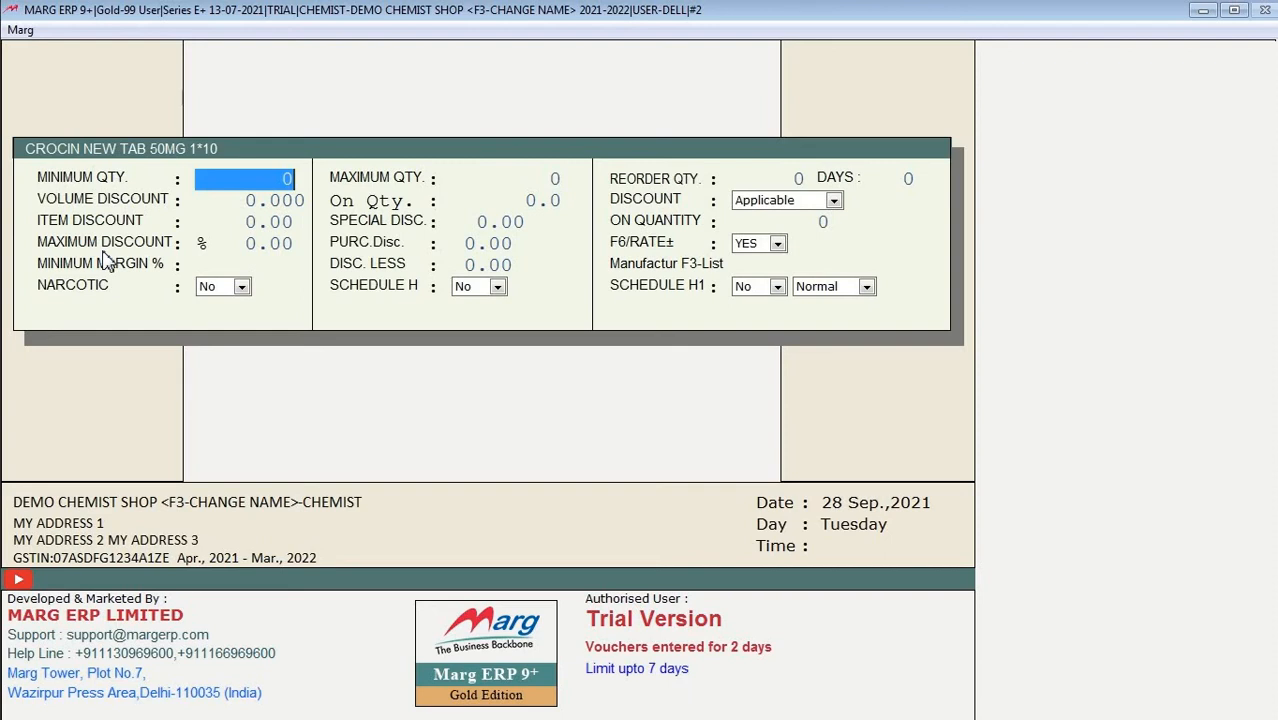
{"action": "type", "text": "50"}
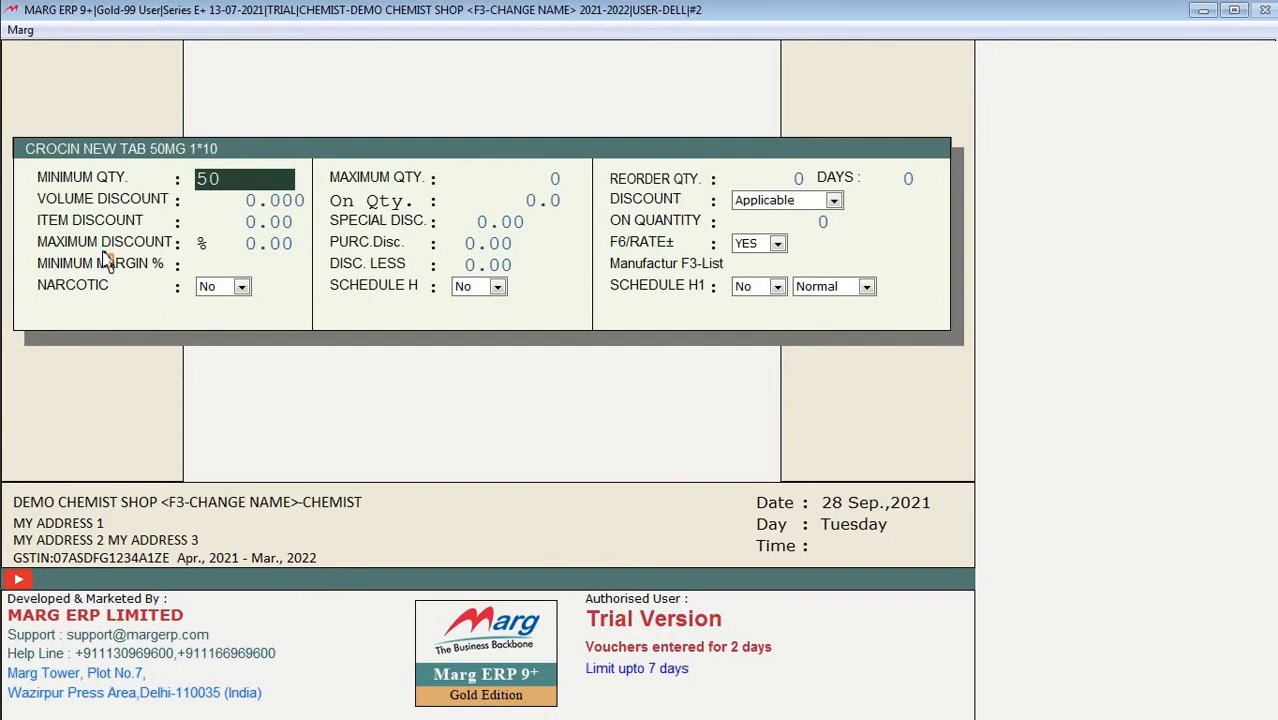
{"action": "key", "text": "Return"}
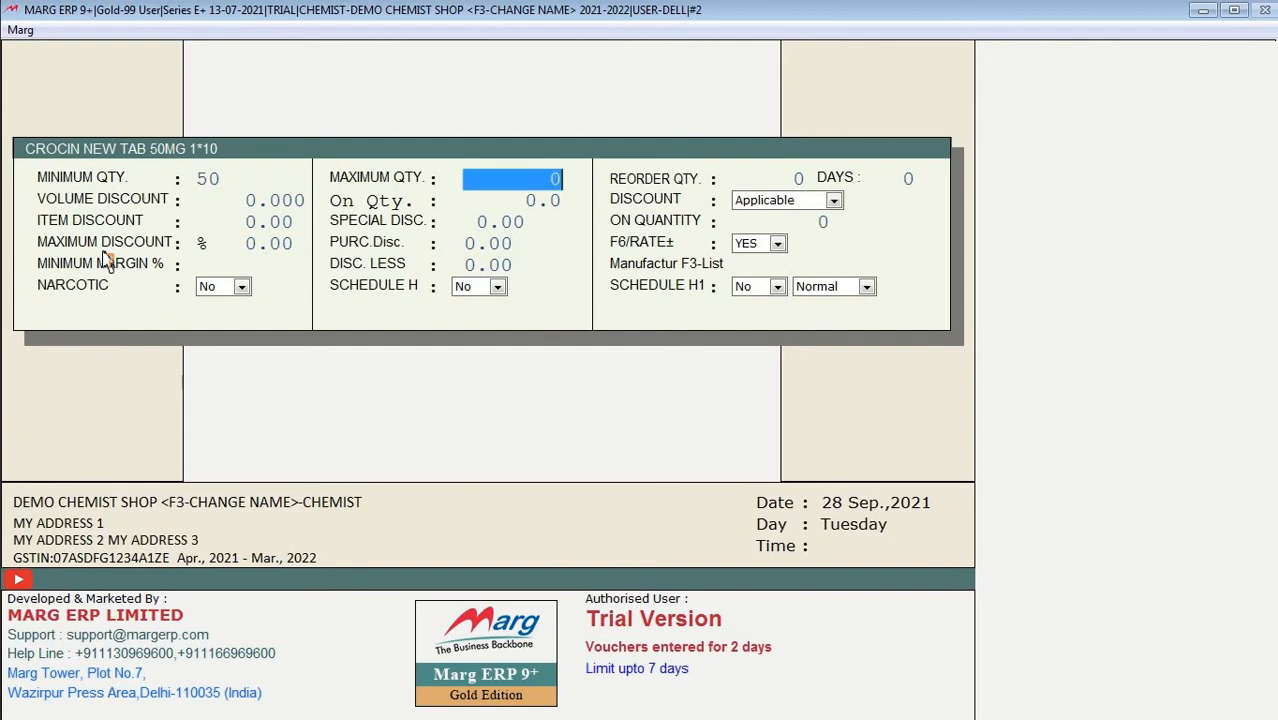
{"action": "type", "text": "70"}
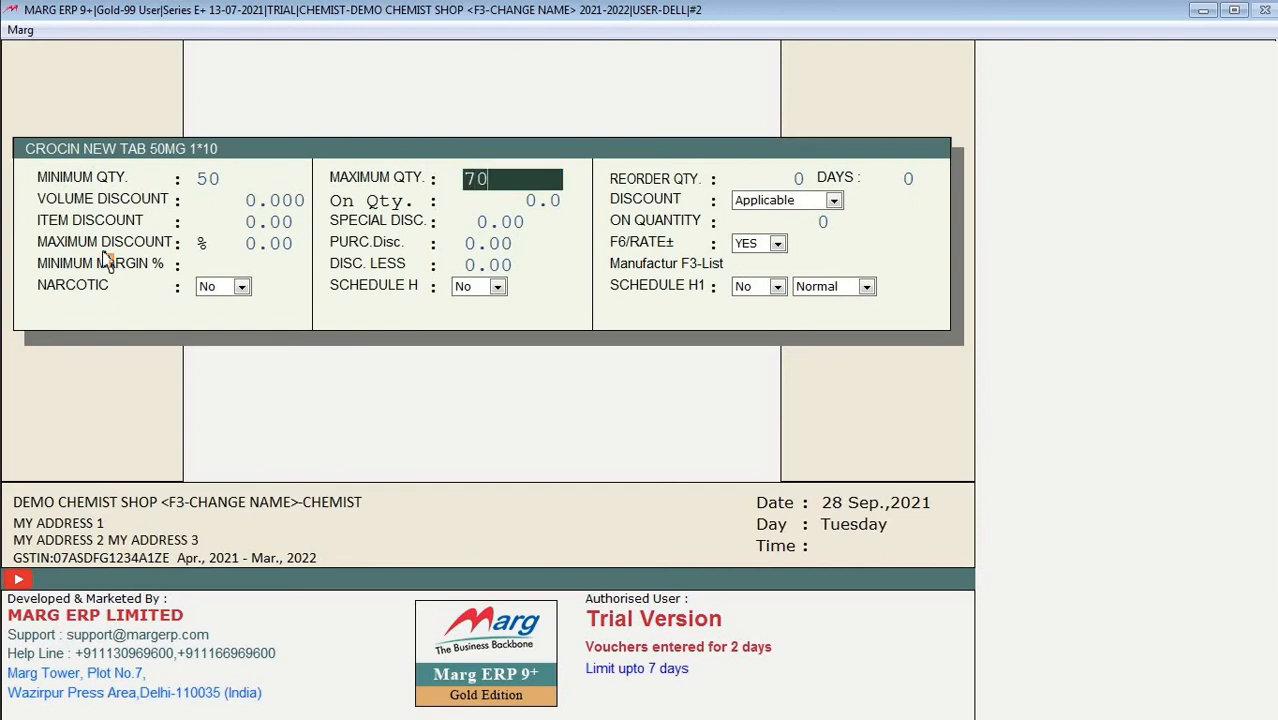
{"action": "key", "text": "Return"}
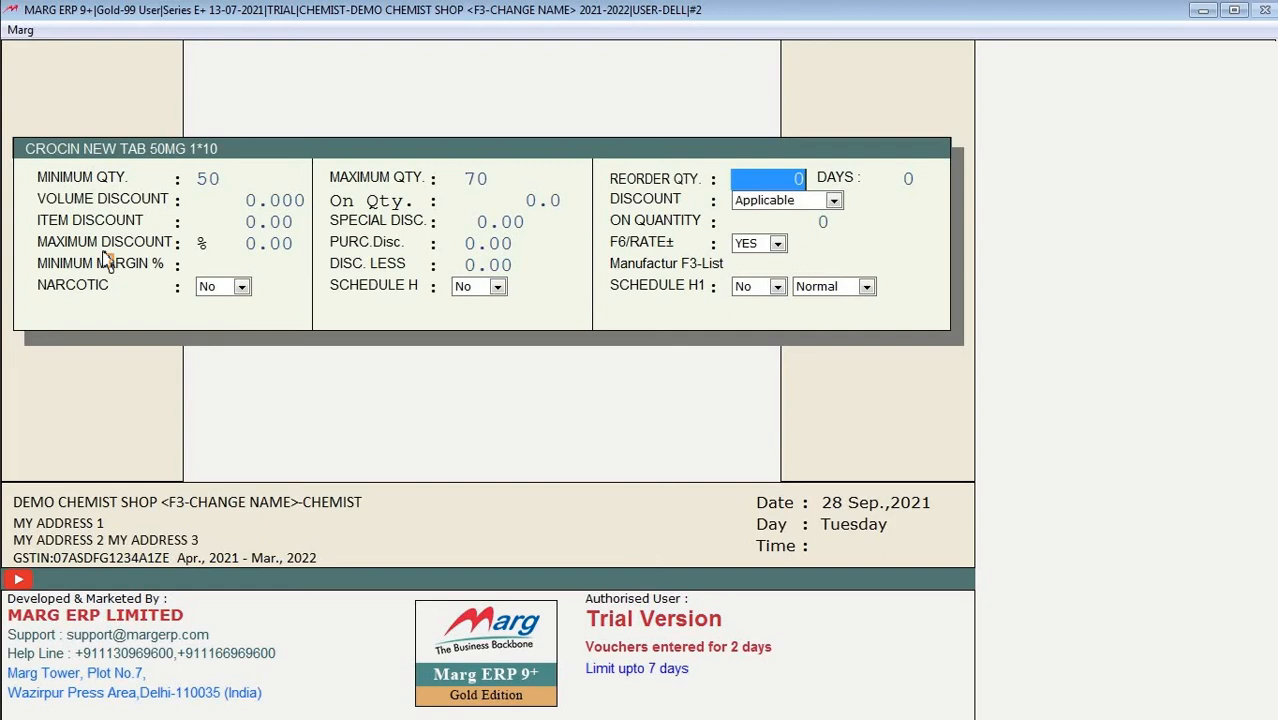
{"action": "type", "text": "40"}
{"action": "key", "text": "Return"}
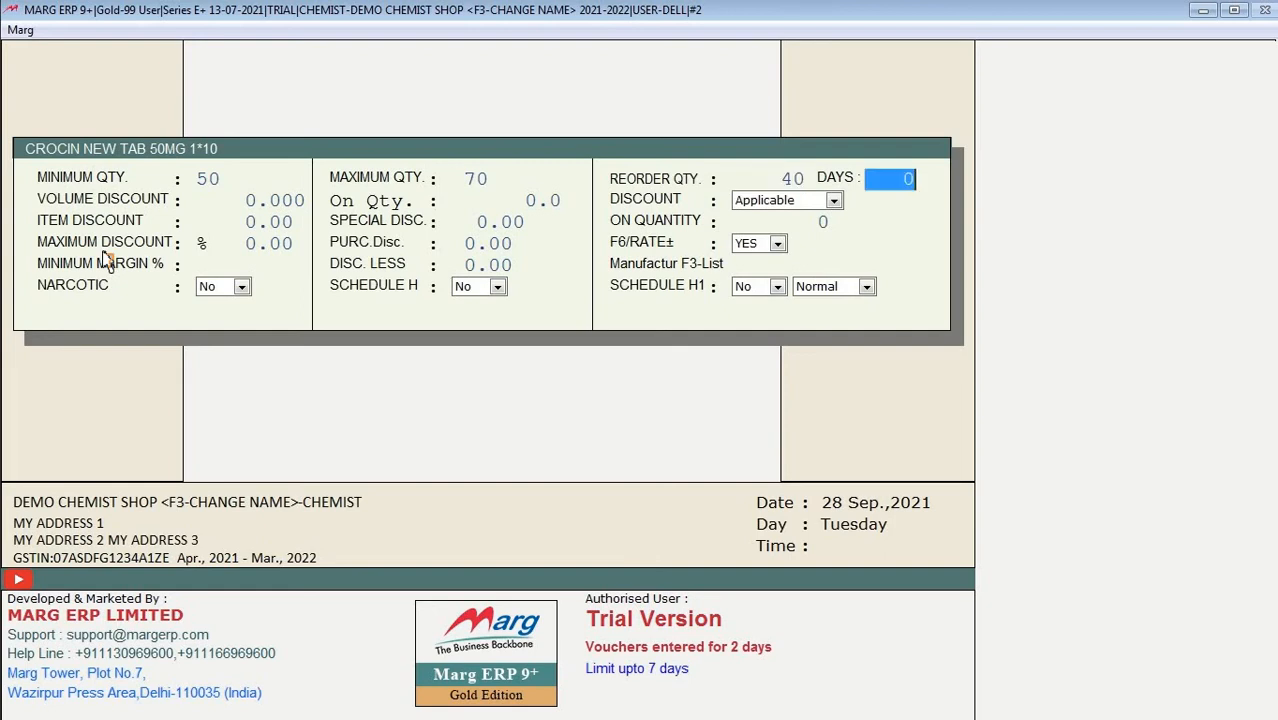
{"action": "type", "text": "10"}
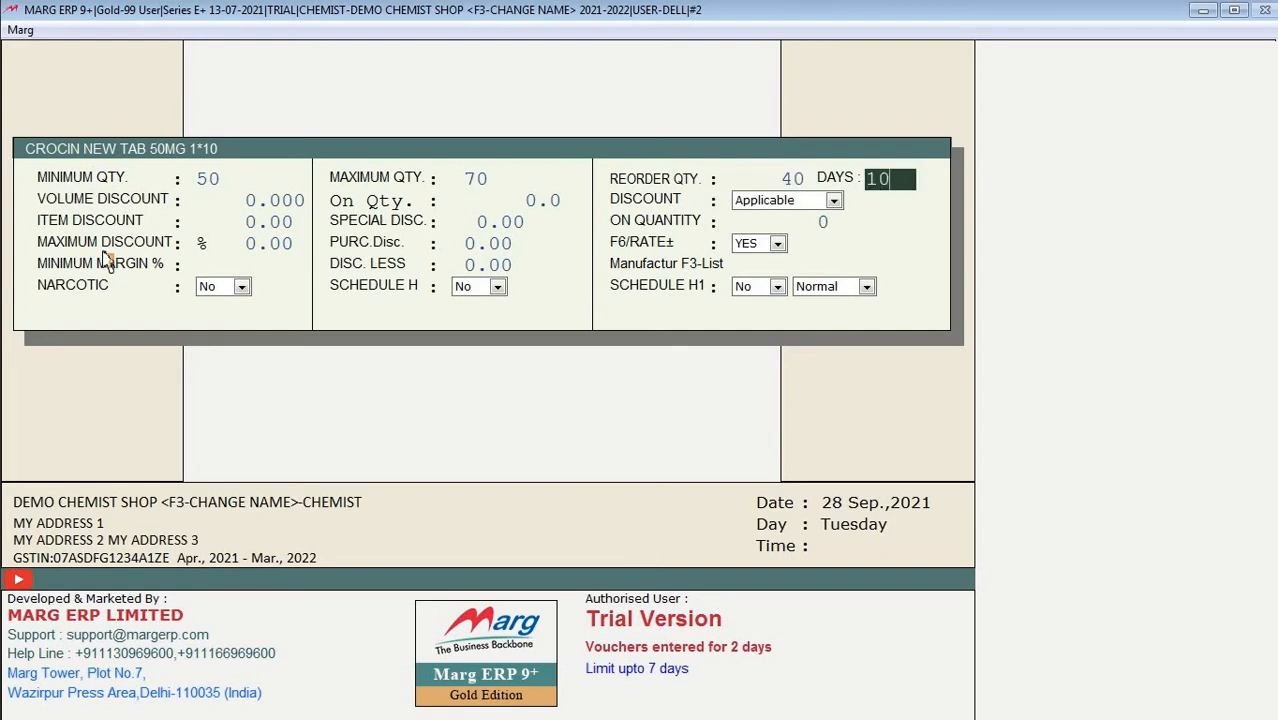
{"action": "key", "text": "Return"}
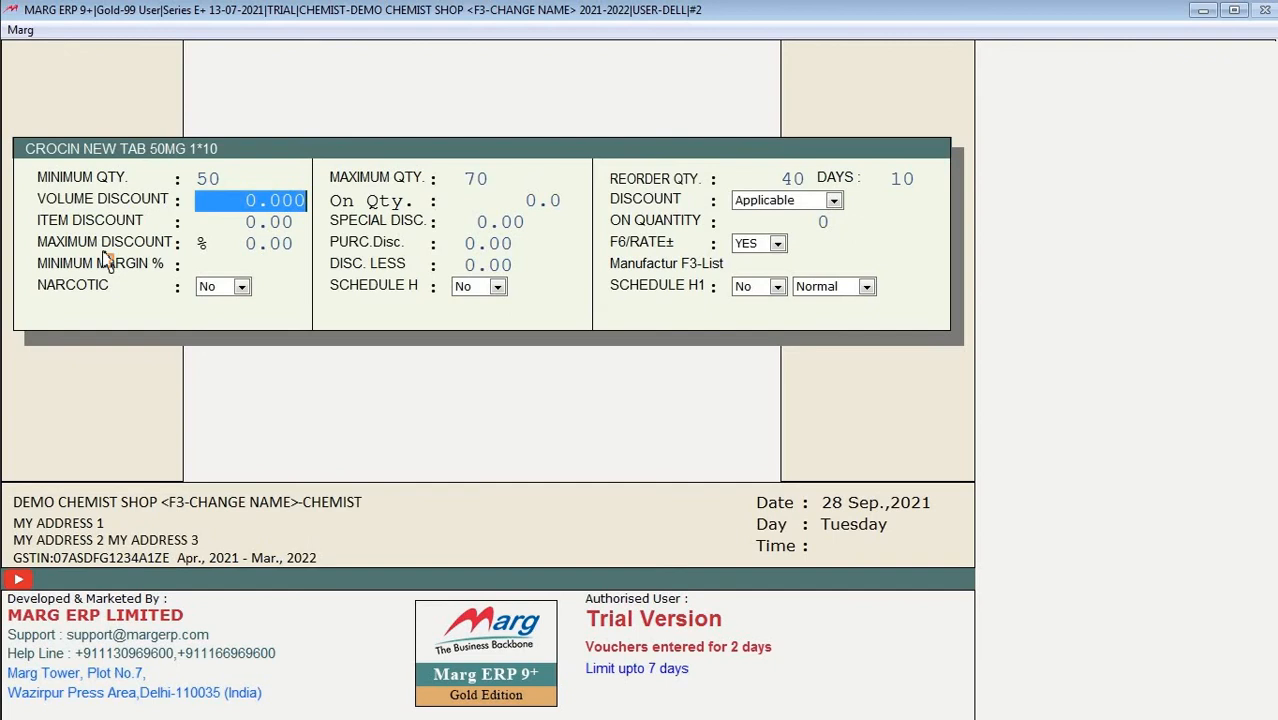
Step: Set a volume discount of 5 on a quantity of 5
{"action": "type", "text": "5"}
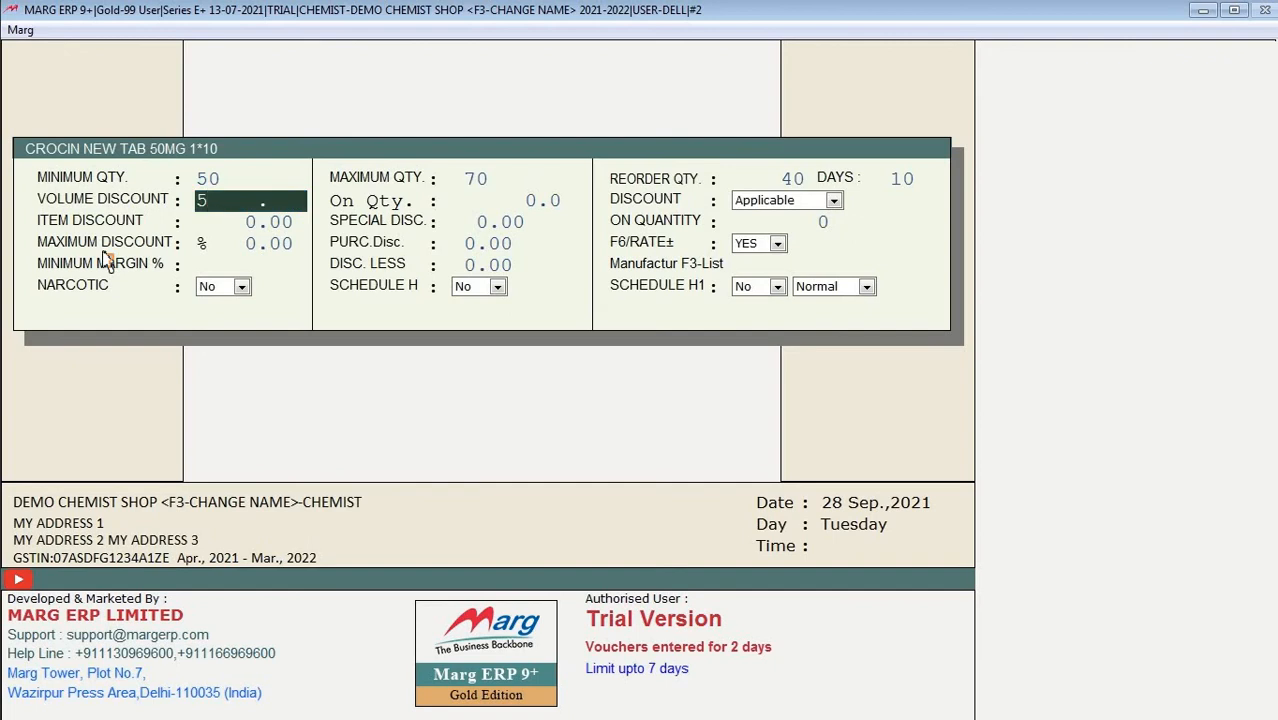
{"action": "key", "text": "Return"}
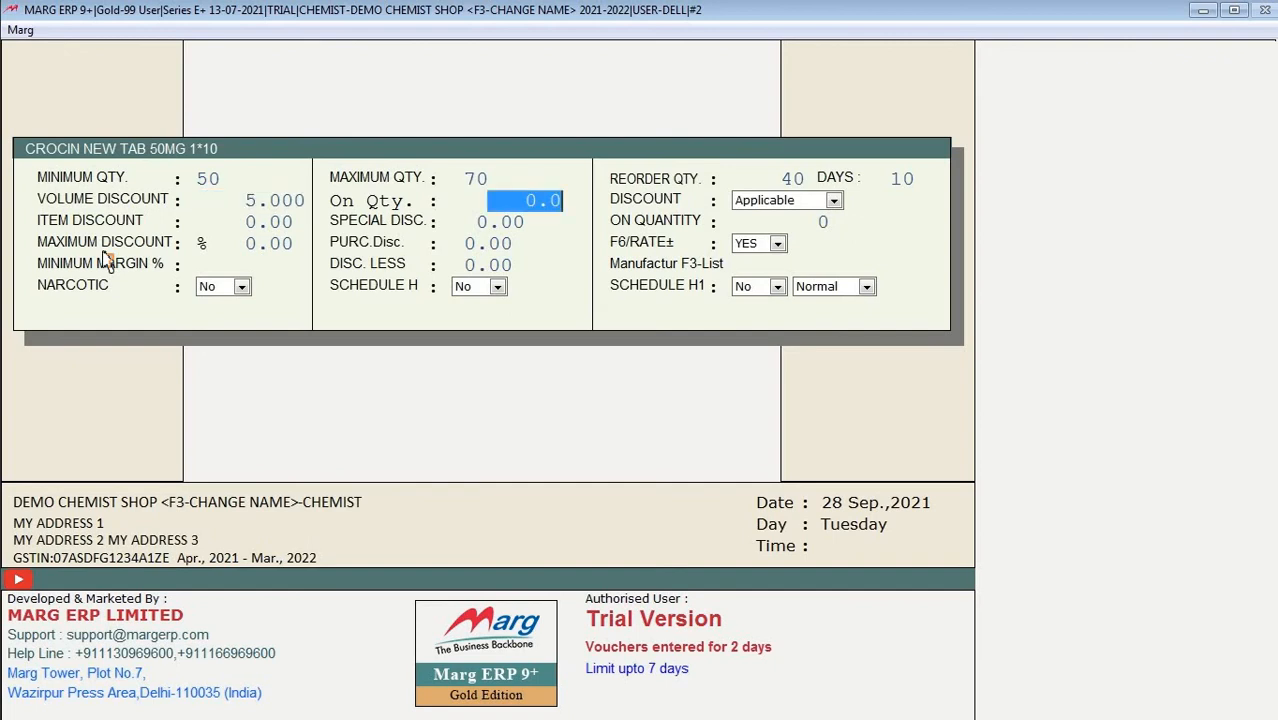
{"action": "key", "text": "Up"}
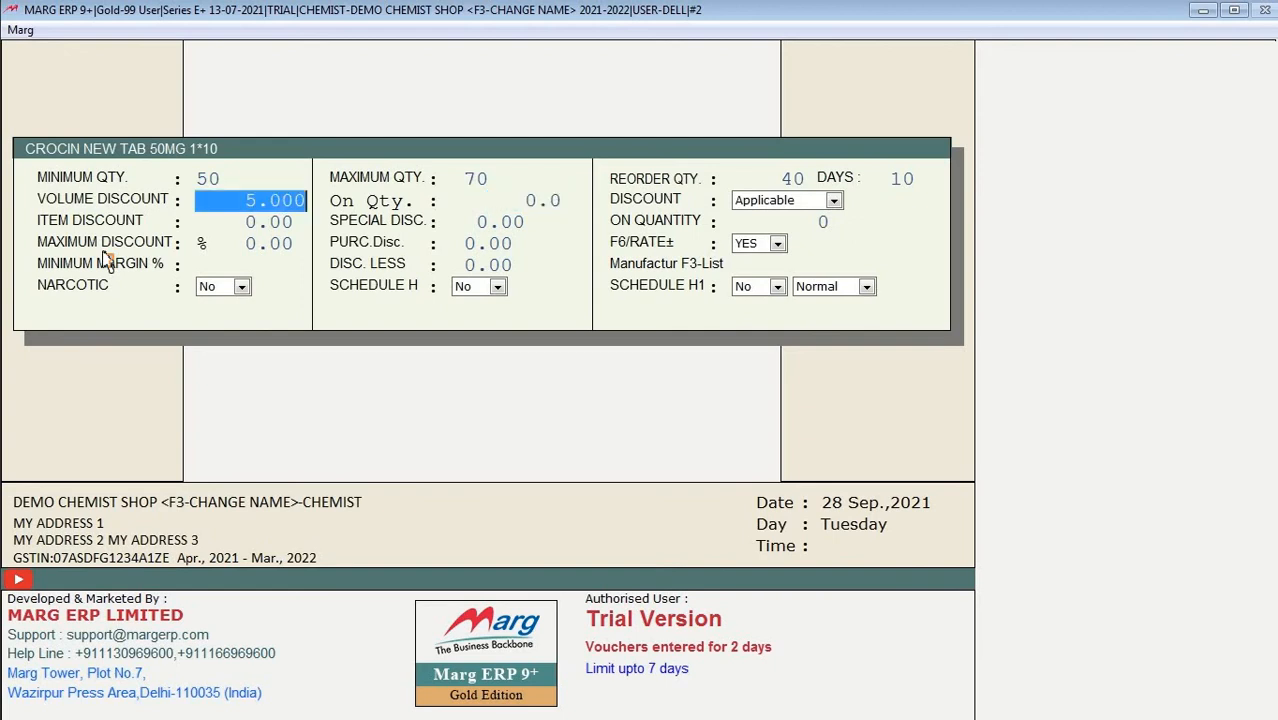
{"action": "key", "text": "Return"}
{"action": "key", "text": "Up"}
{"action": "key", "text": "Return"}
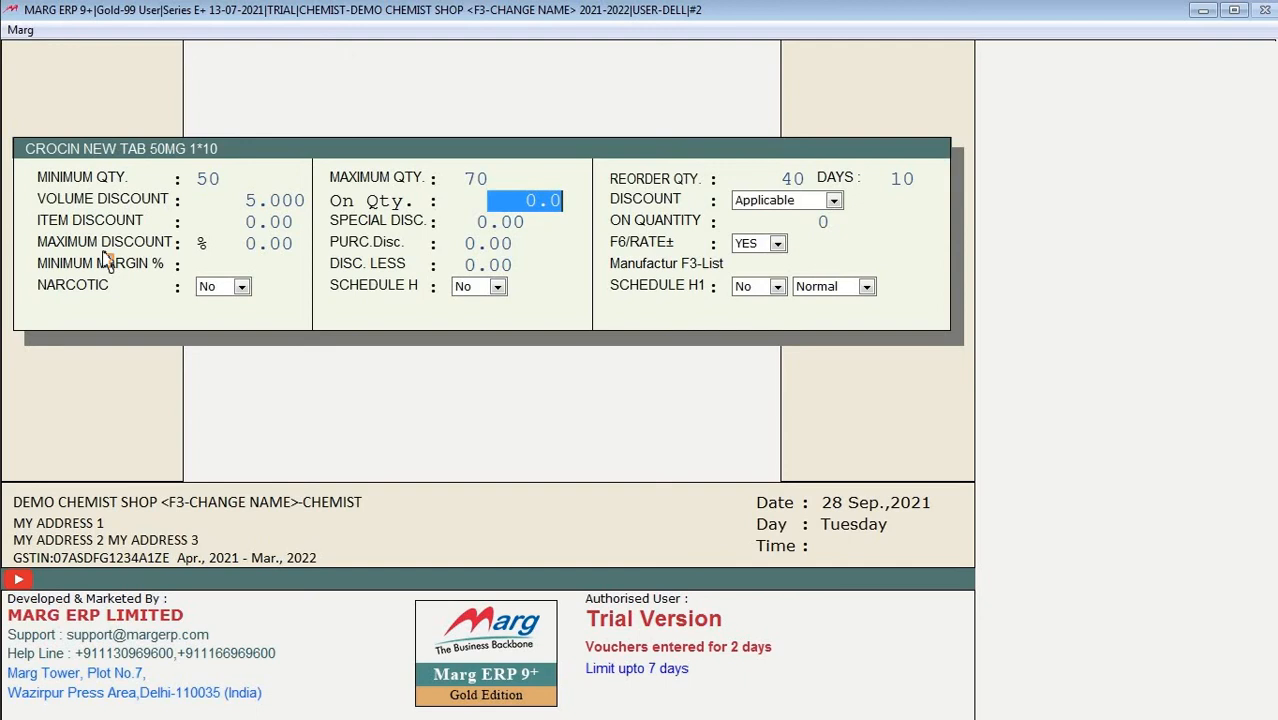
{"action": "type", "text": "5"}
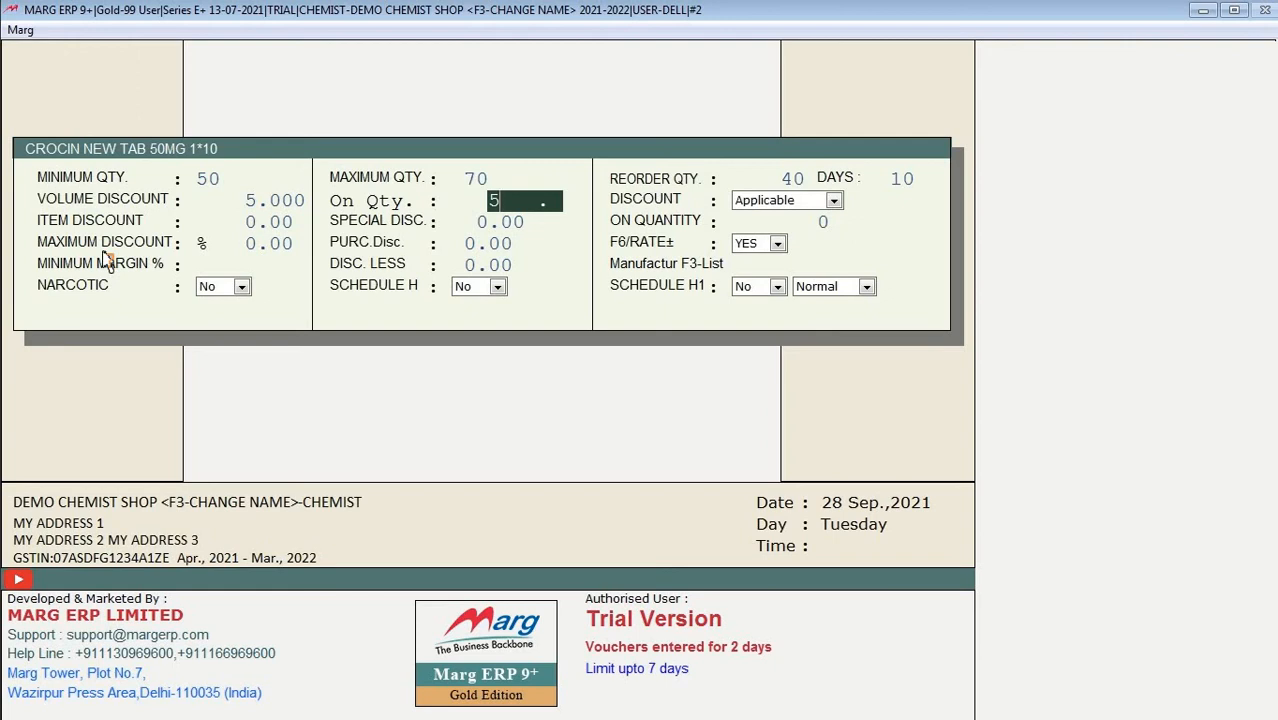
{"action": "key", "text": "Return"}
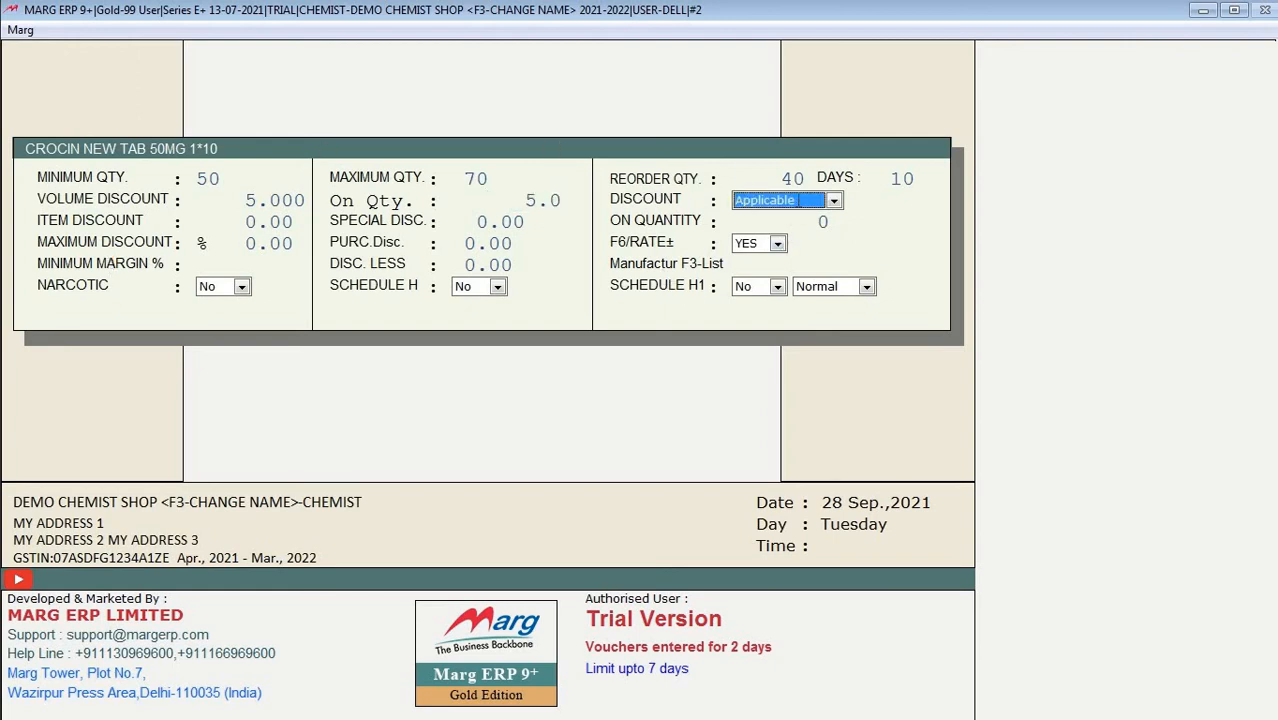
Step: Keep discount Applicable and set item discount 10, special discount 12, on quantity 10
{"action": "left_click", "coordinate": [800, 208]}
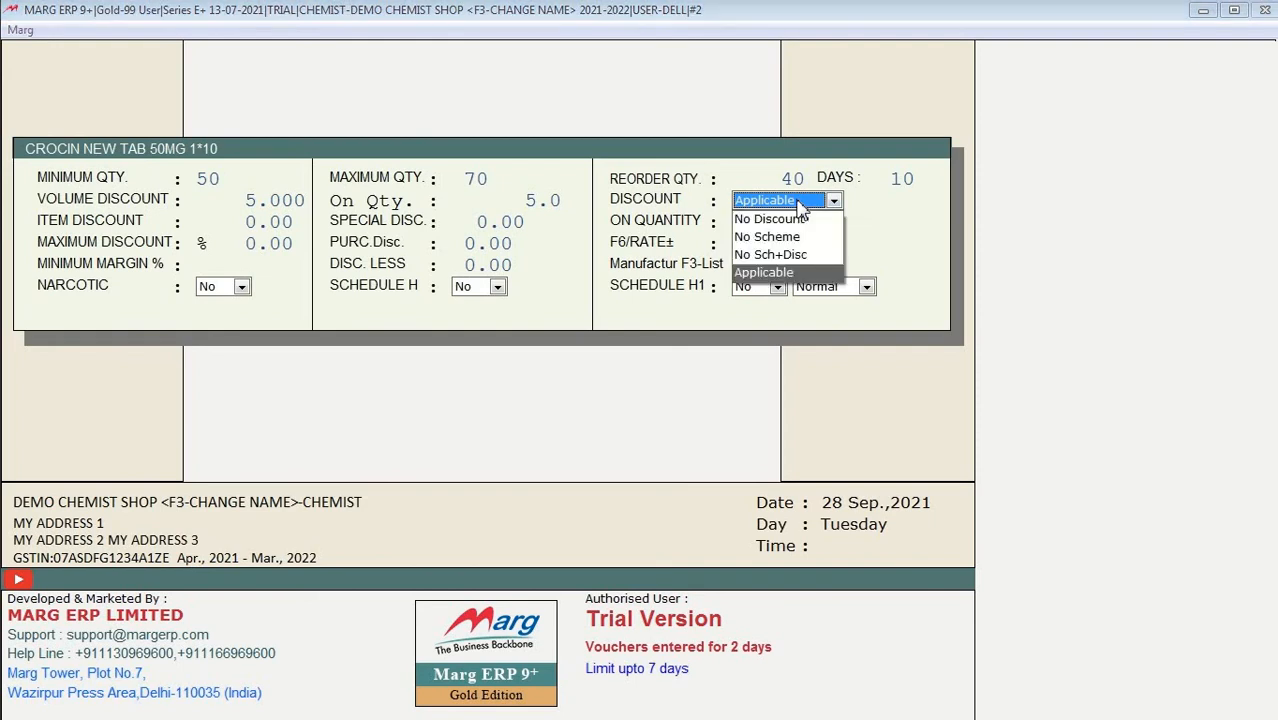
{"action": "left_click", "coordinate": [764, 273]}
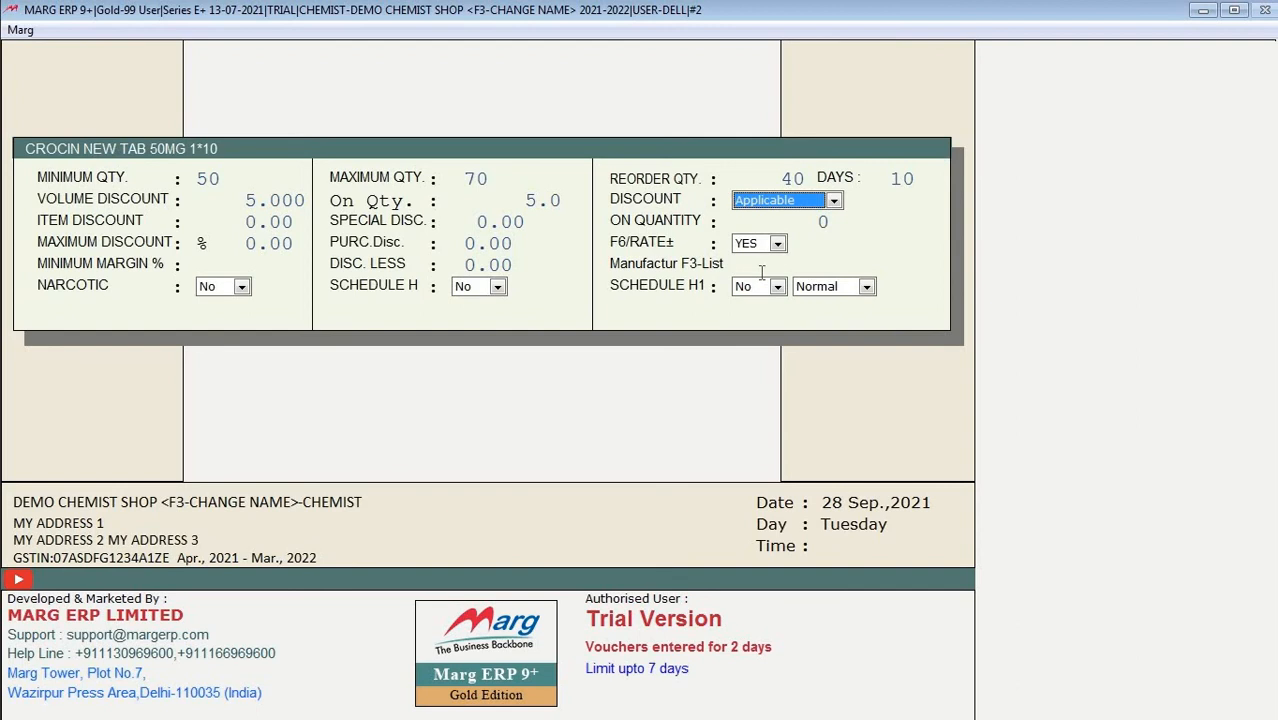
{"action": "key", "text": "Return"}
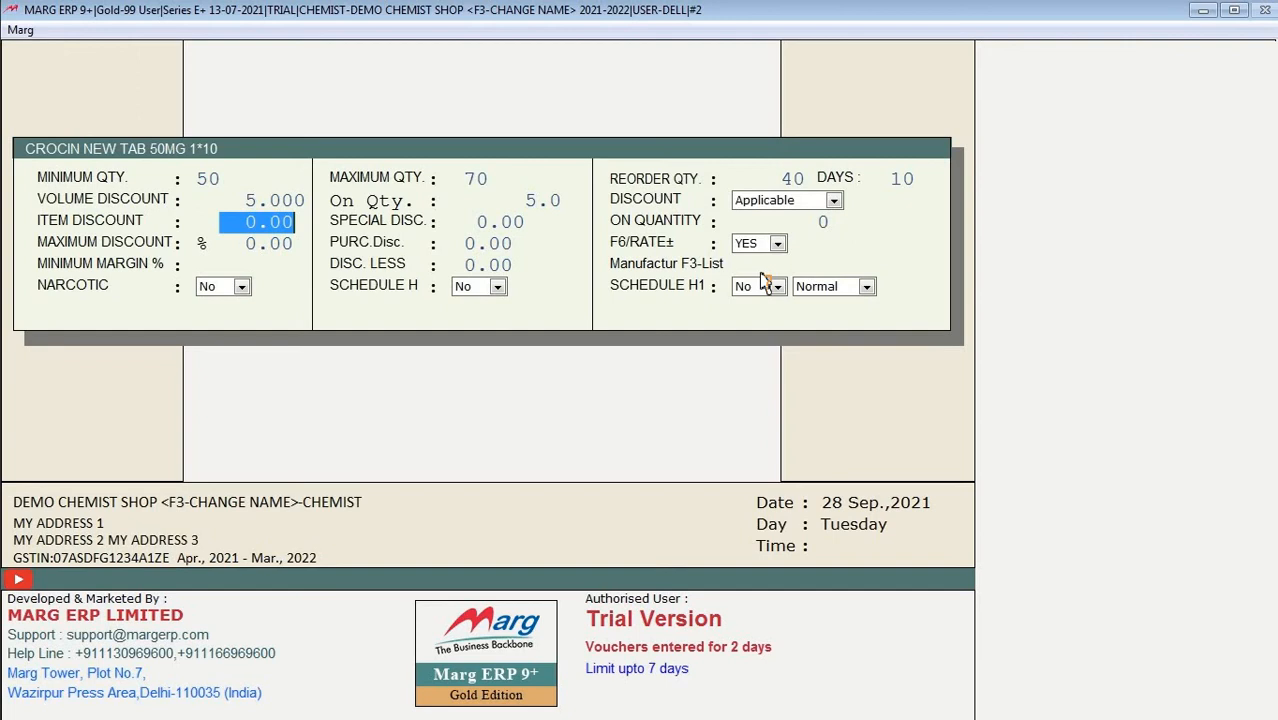
{"action": "type", "text": "5 ."}
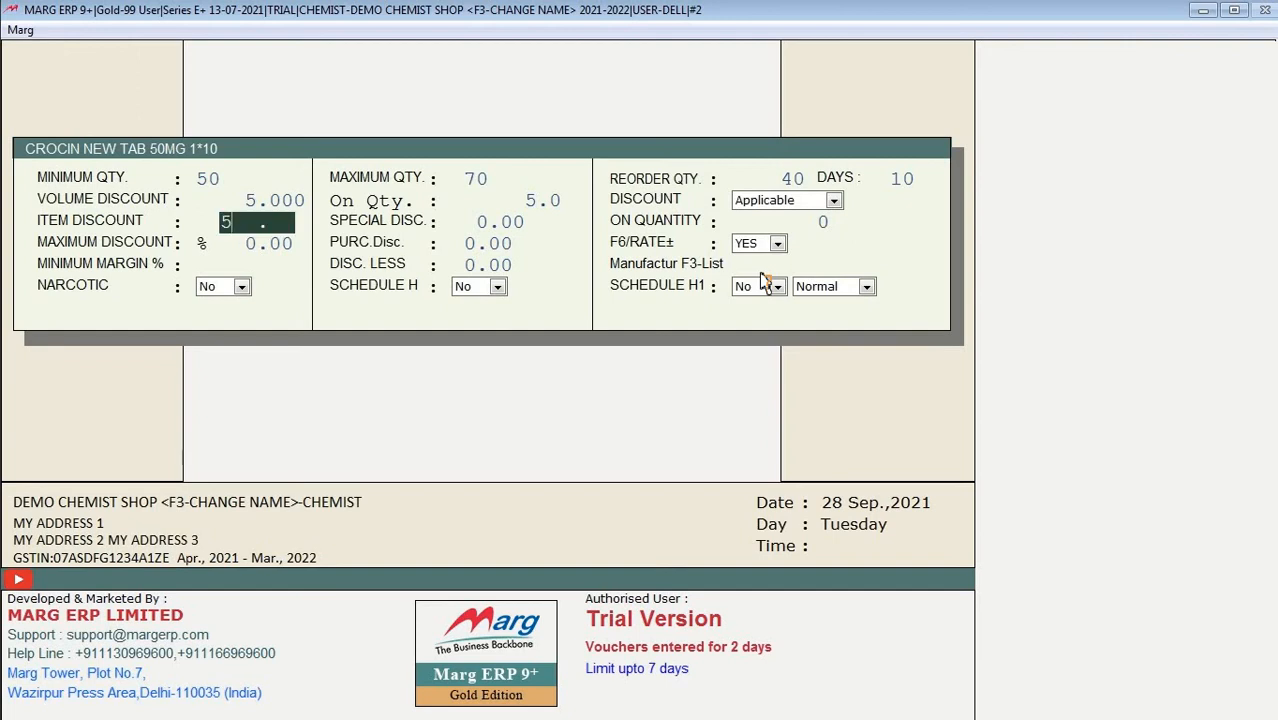
{"action": "key", "text": "BackSpace"}
{"action": "type", "text": "10"}
{"action": "key", "text": "Return"}
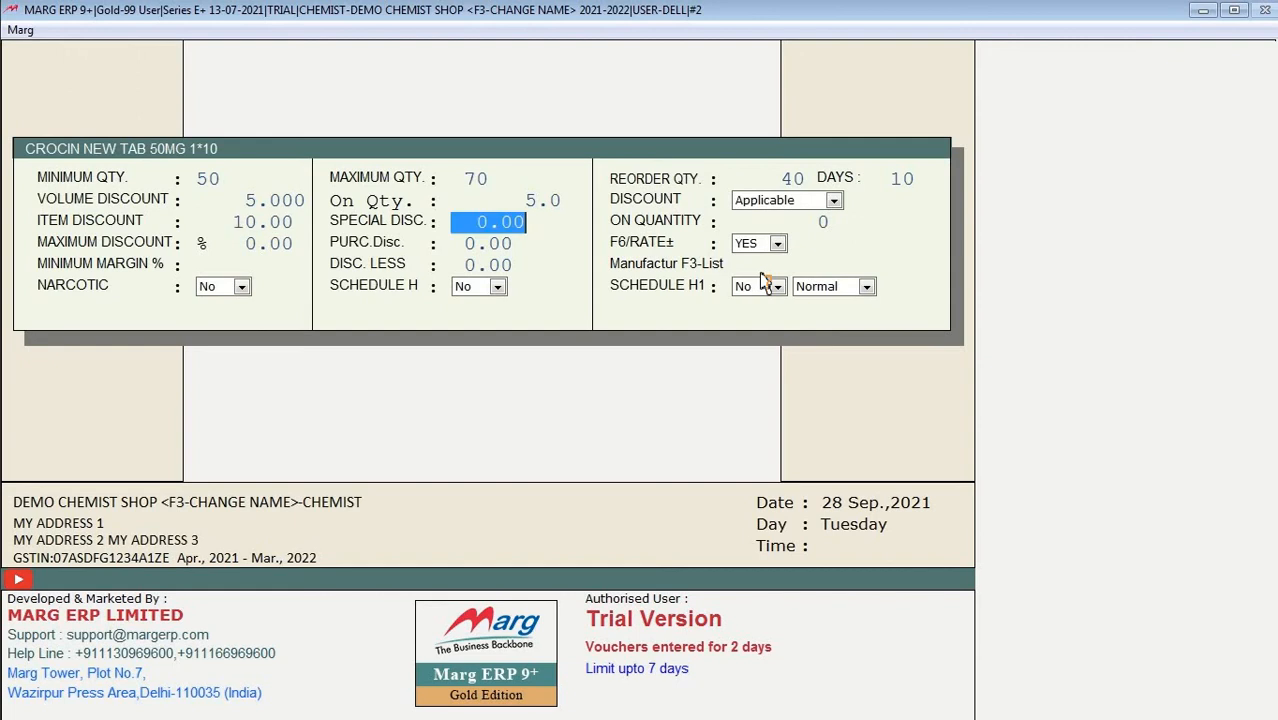
{"action": "type", "text": "12 ."}
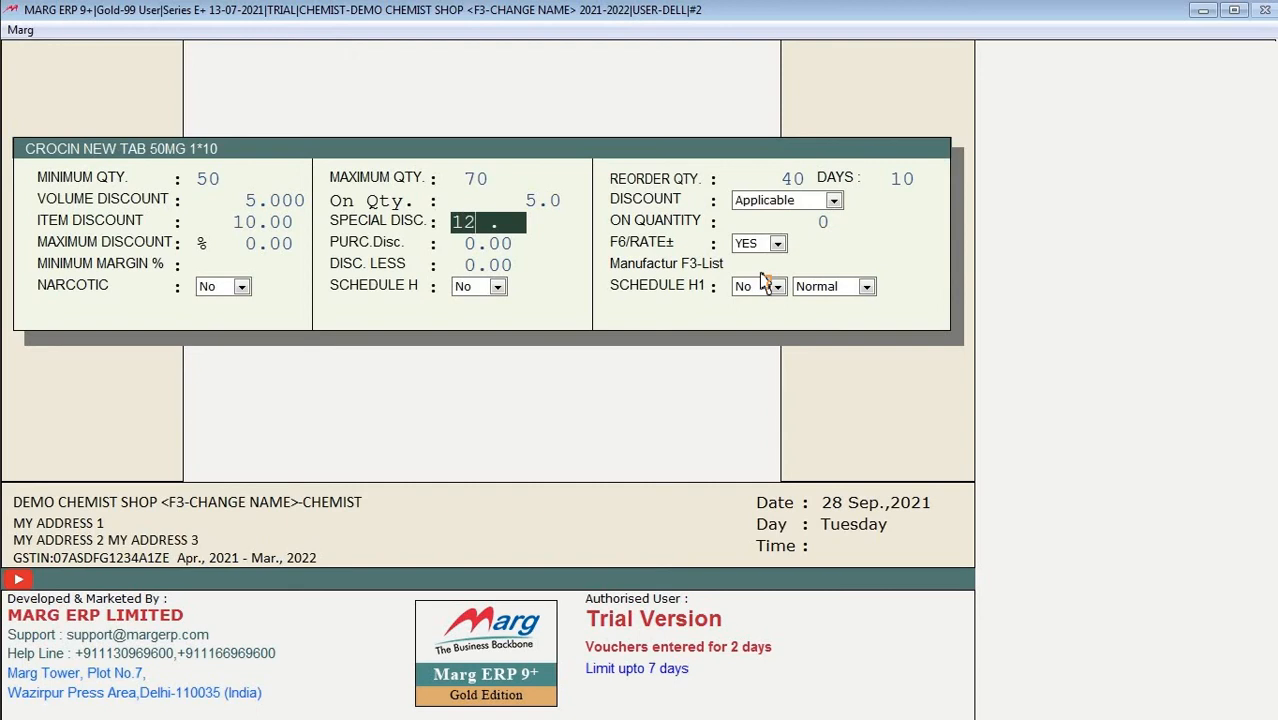
{"action": "key", "text": "Return"}
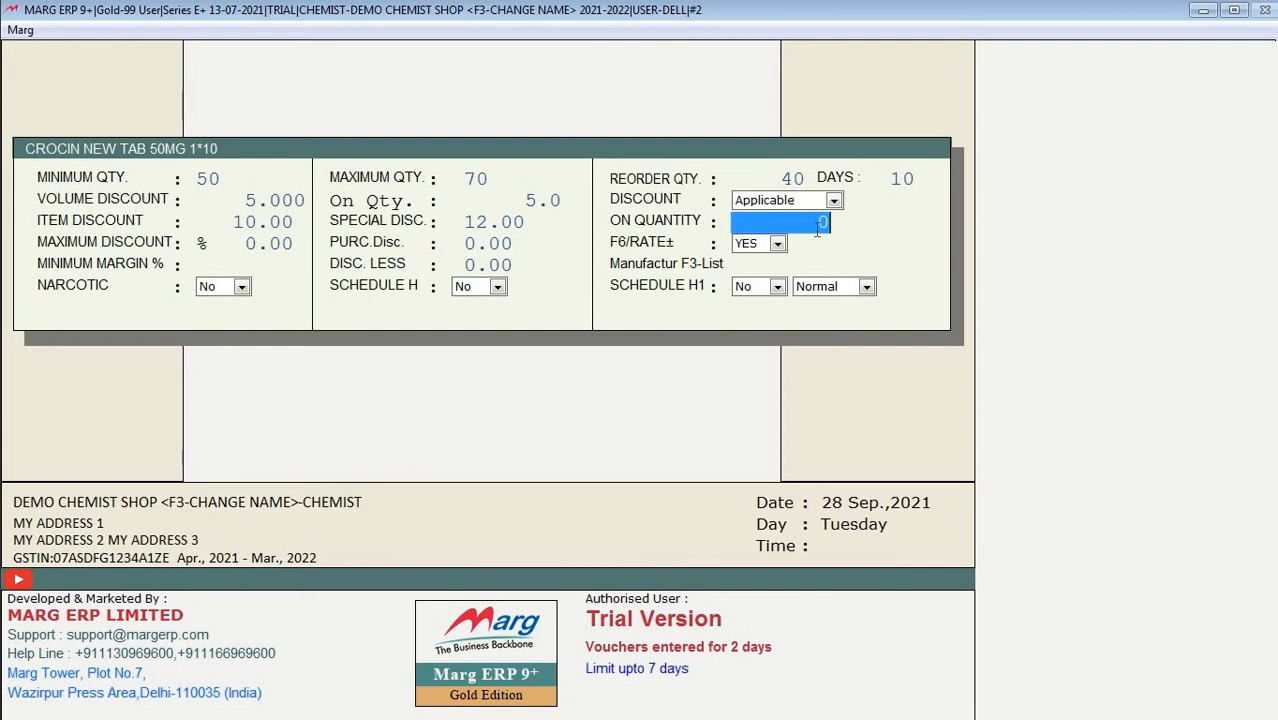
{"action": "type", "text": "10"}
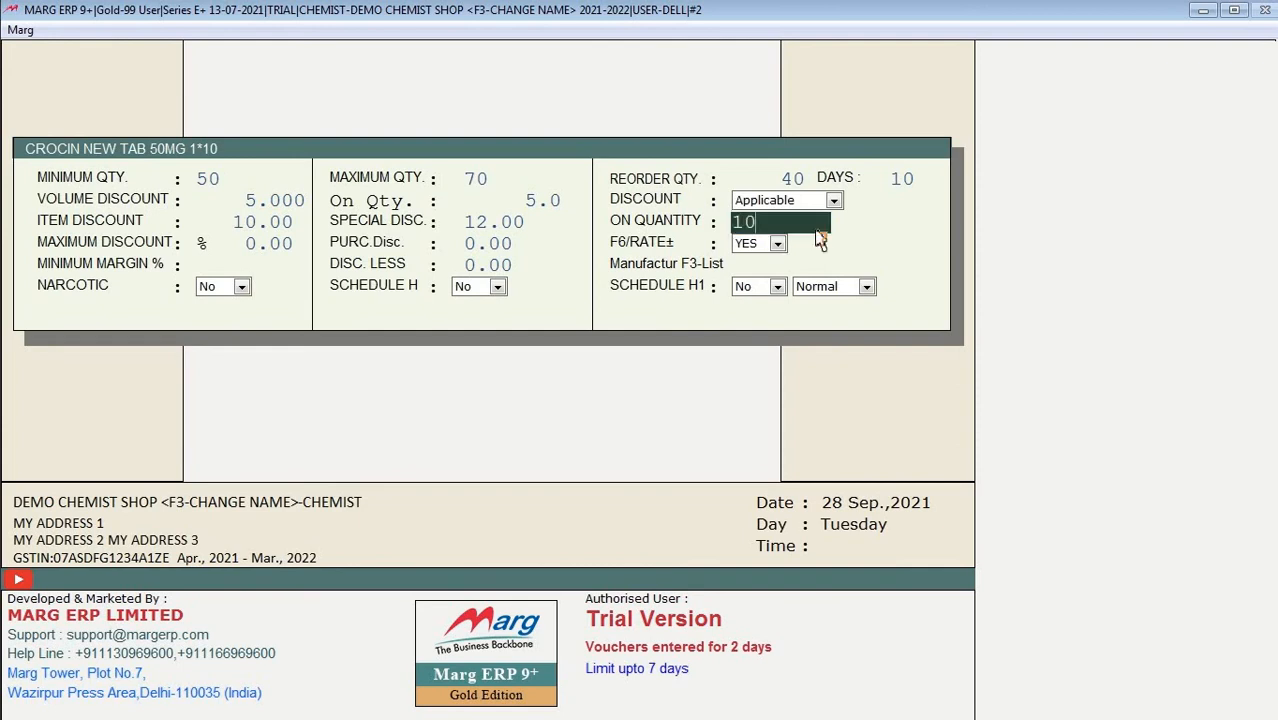
{"action": "key", "text": "Return"}
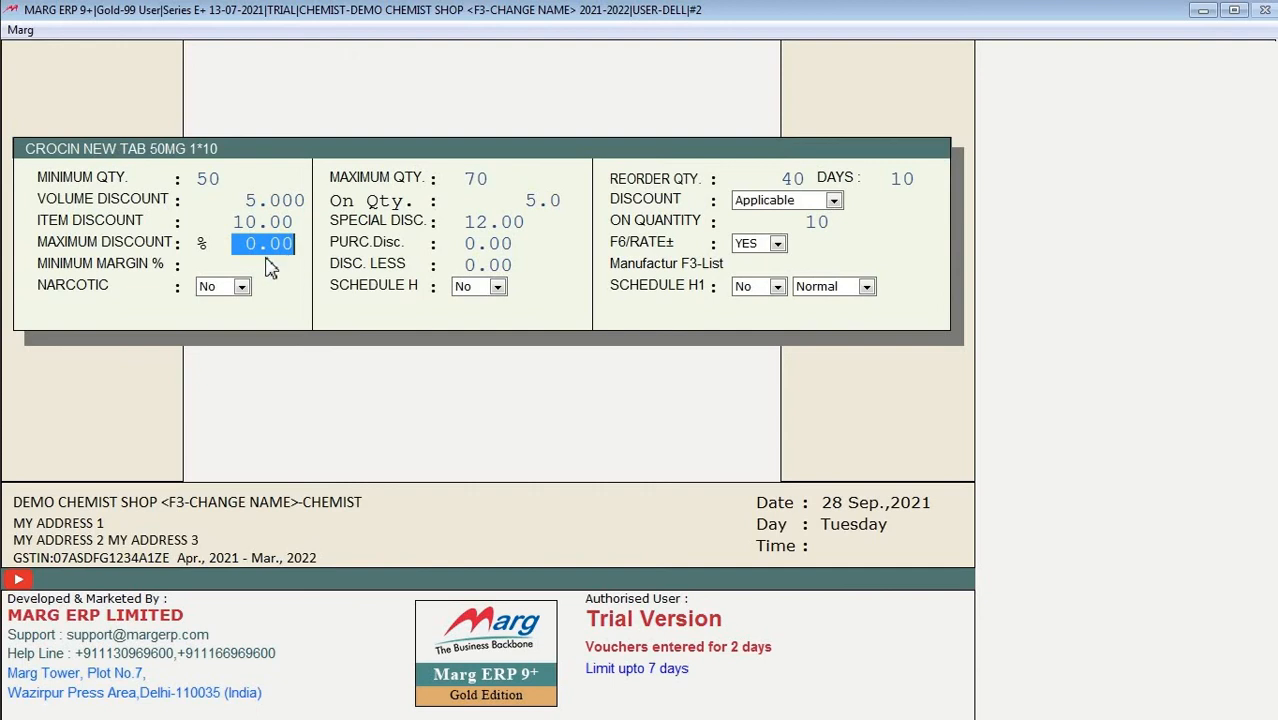
{"action": "left_click", "coordinate": [252, 200]}
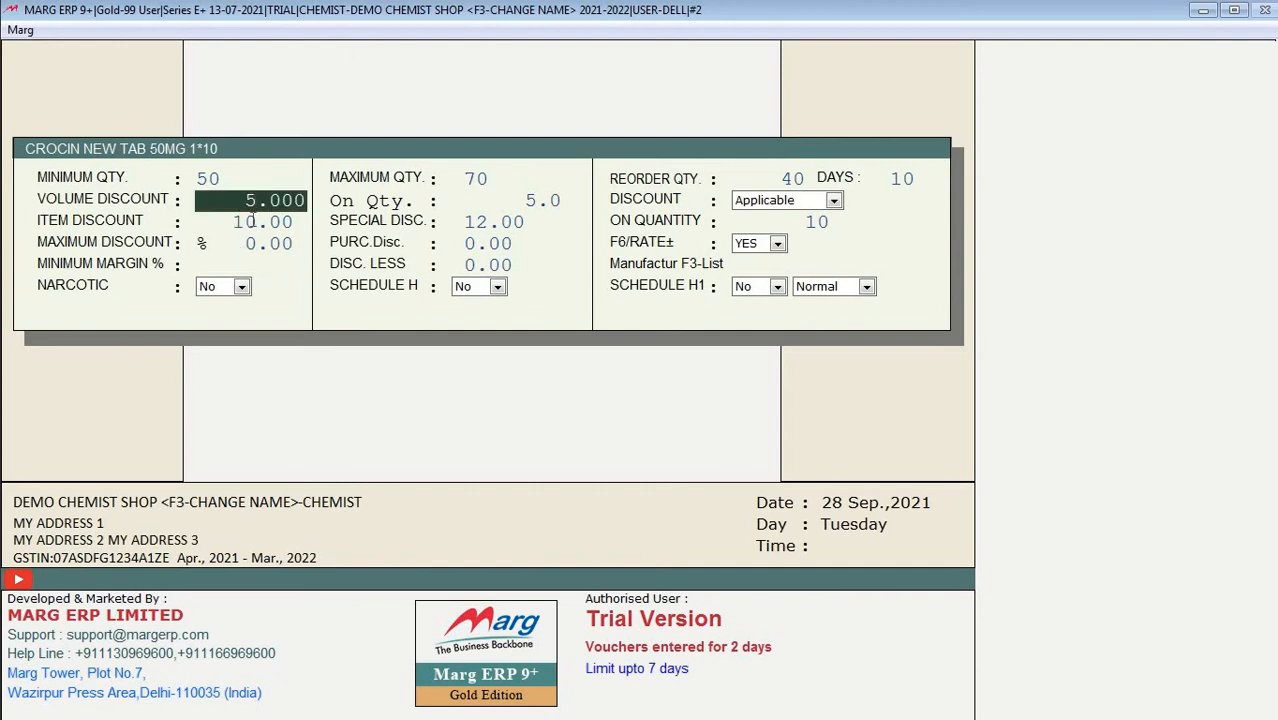
{"action": "left_click", "coordinate": [253, 221]}
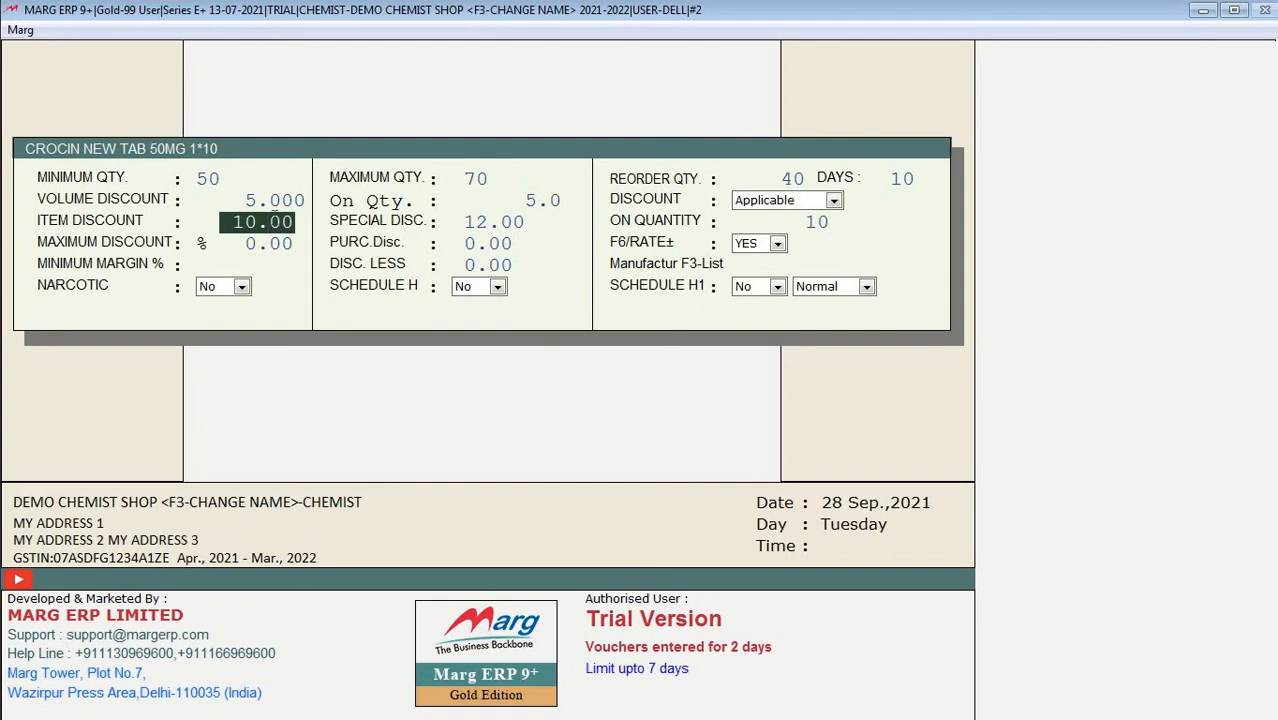
Step: Give CROCIN NEW TAB 50MG a 15 maximum discount and a 5.00 purchase discount
{"action": "key", "text": "Return"}
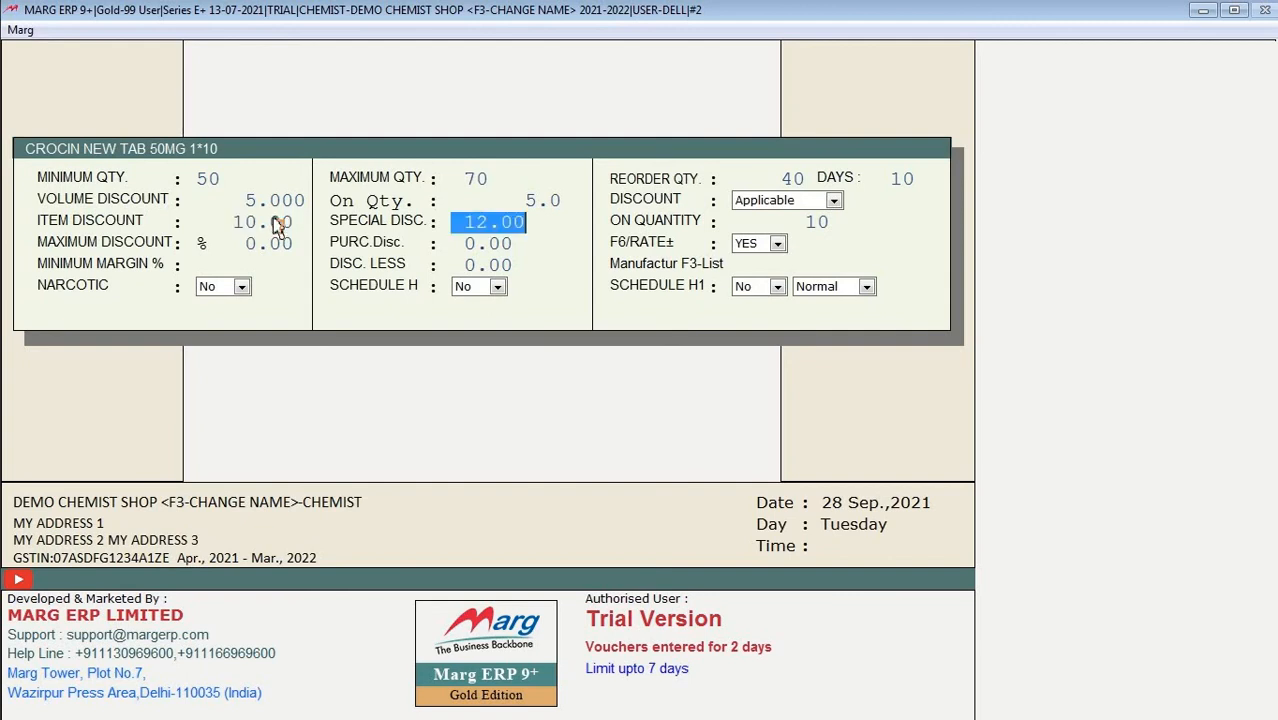
{"action": "key", "text": "Return"}
{"action": "key", "text": "Return"}
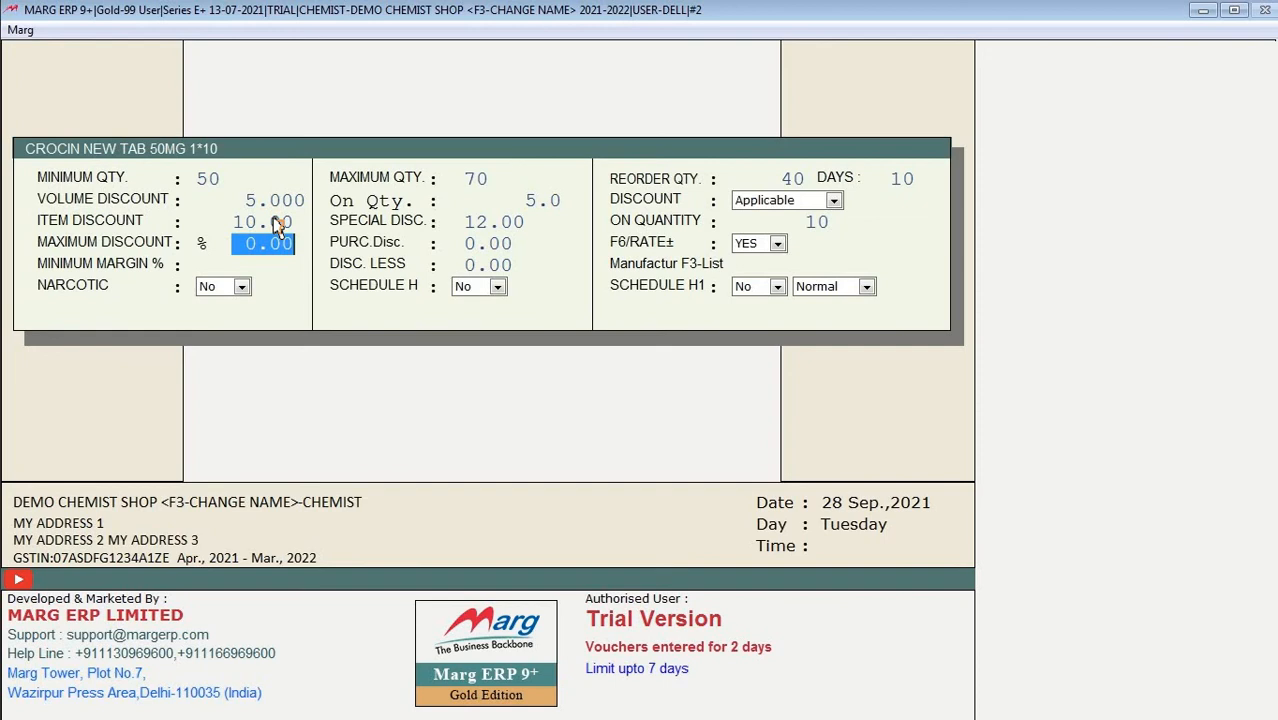
{"action": "type", "text": "15."}
{"action": "key", "text": "Return"}
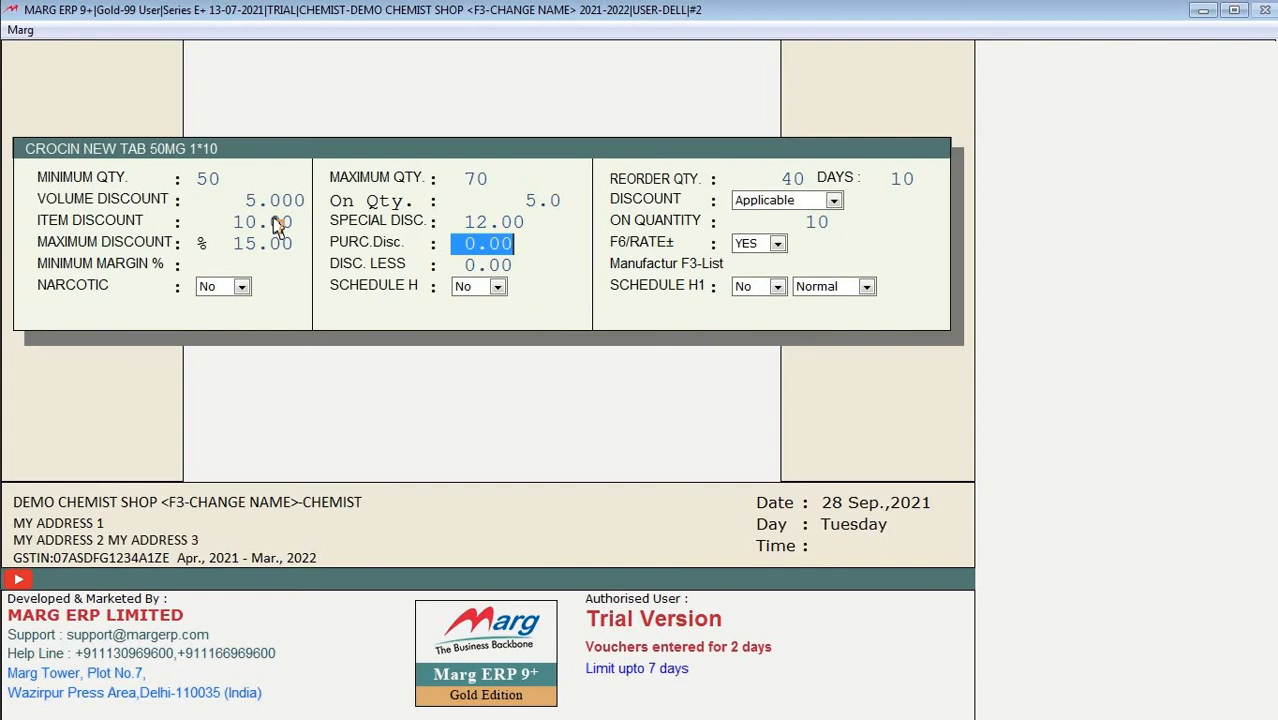
{"action": "type", "text": "5."}
{"action": "key", "text": "Return"}
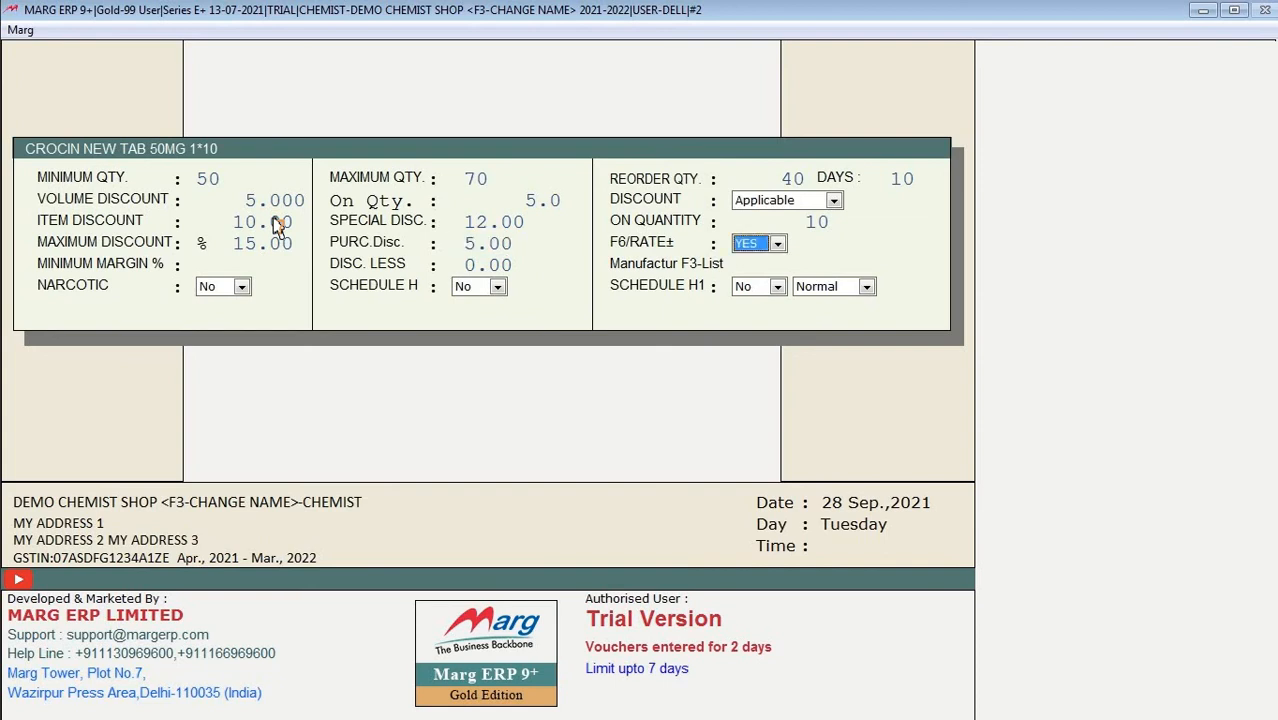
Step: Set F6/RATE± to Yes and enter a 5.00 minimum margin
{"action": "key", "text": "alt+Down"}
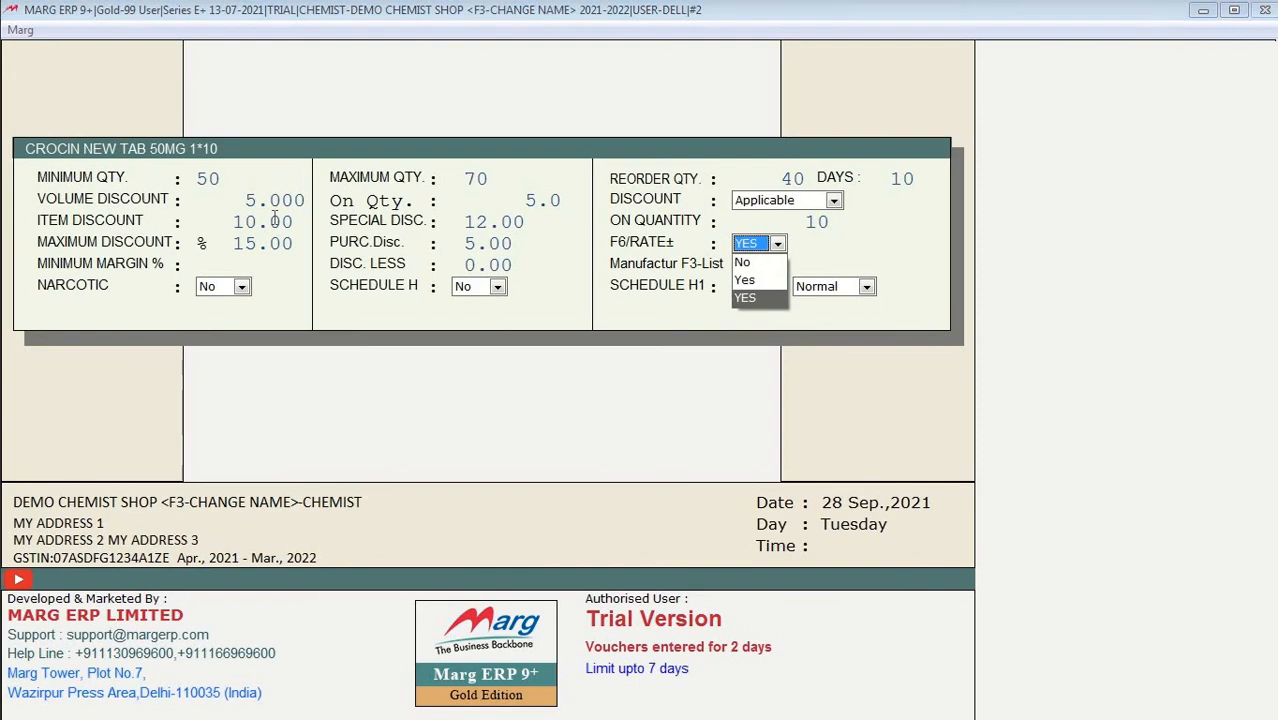
{"action": "key", "text": "Return"}
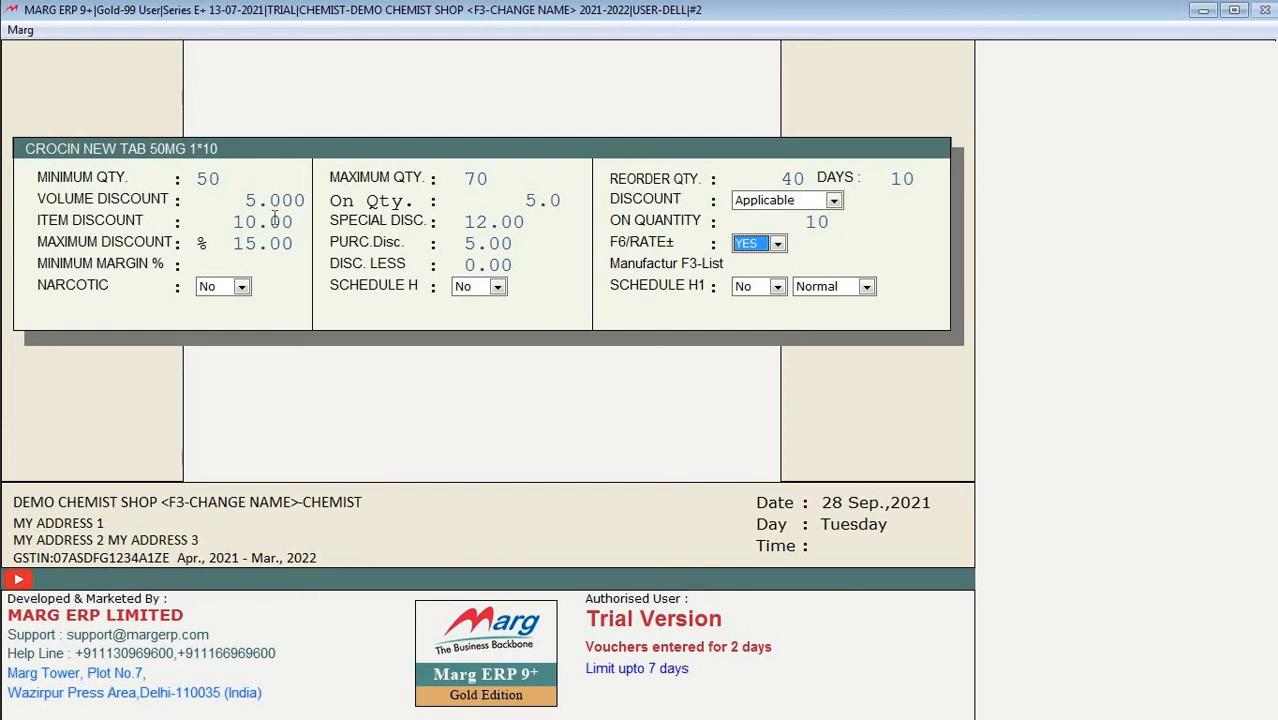
{"action": "key", "text": "alt+Down"}
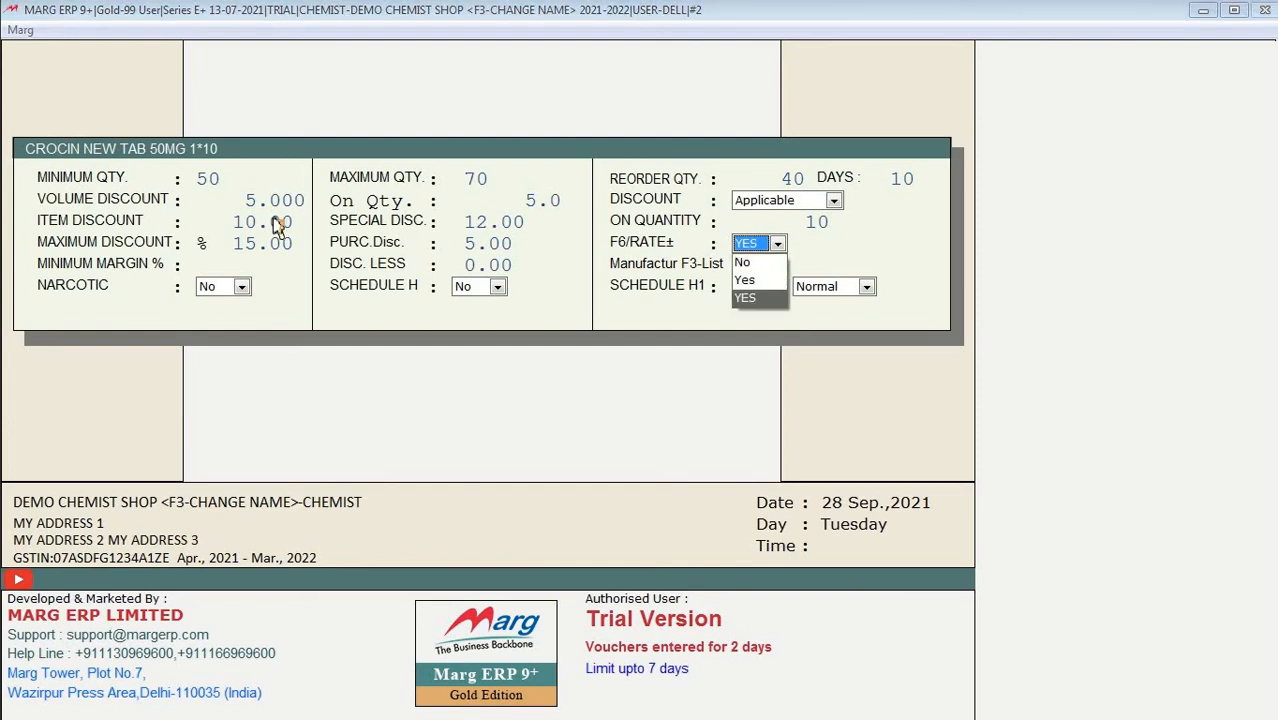
{"action": "key", "text": "Up"}
{"action": "key", "text": "Up"}
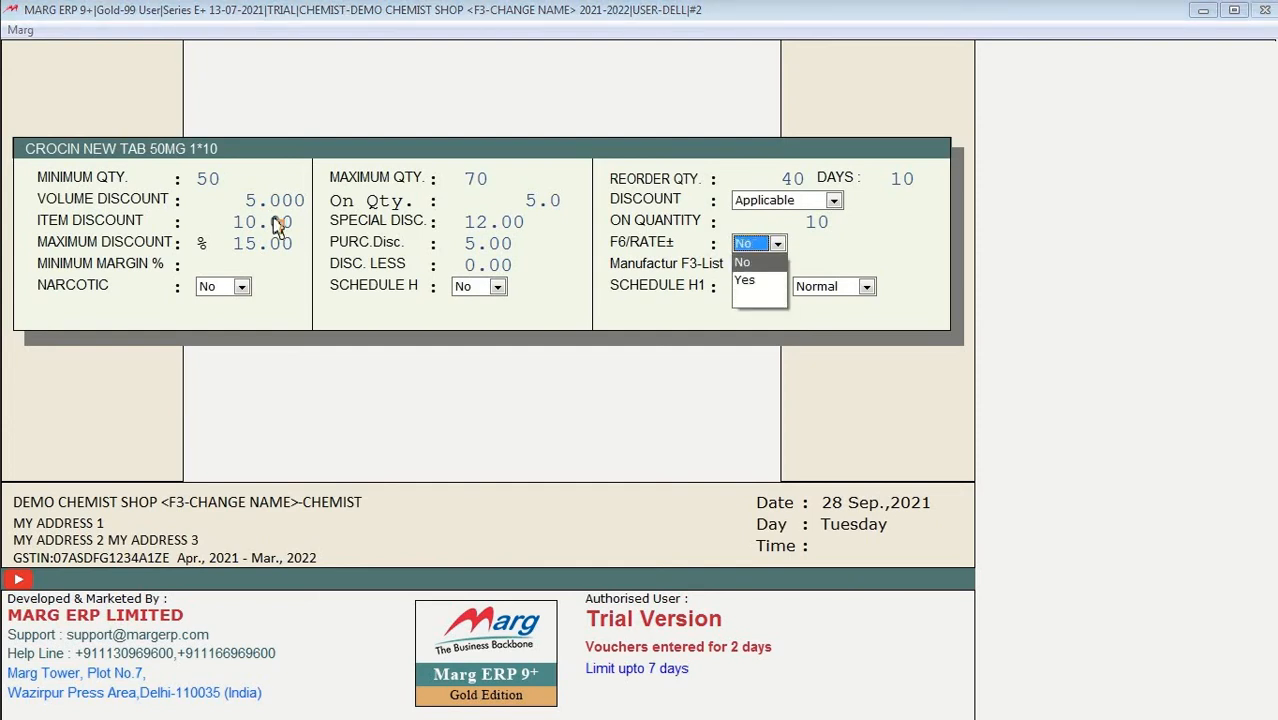
{"action": "key", "text": "Down"}
{"action": "key", "text": "Return"}
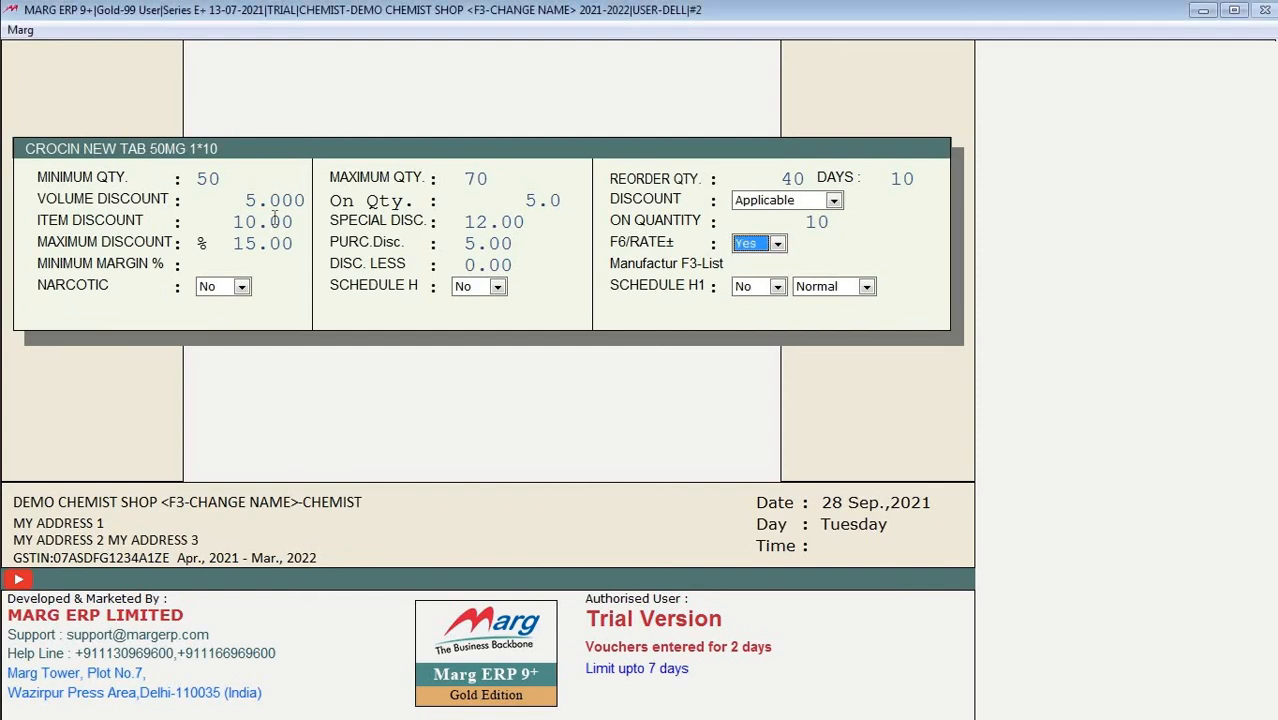
{"action": "key", "text": "Return"}
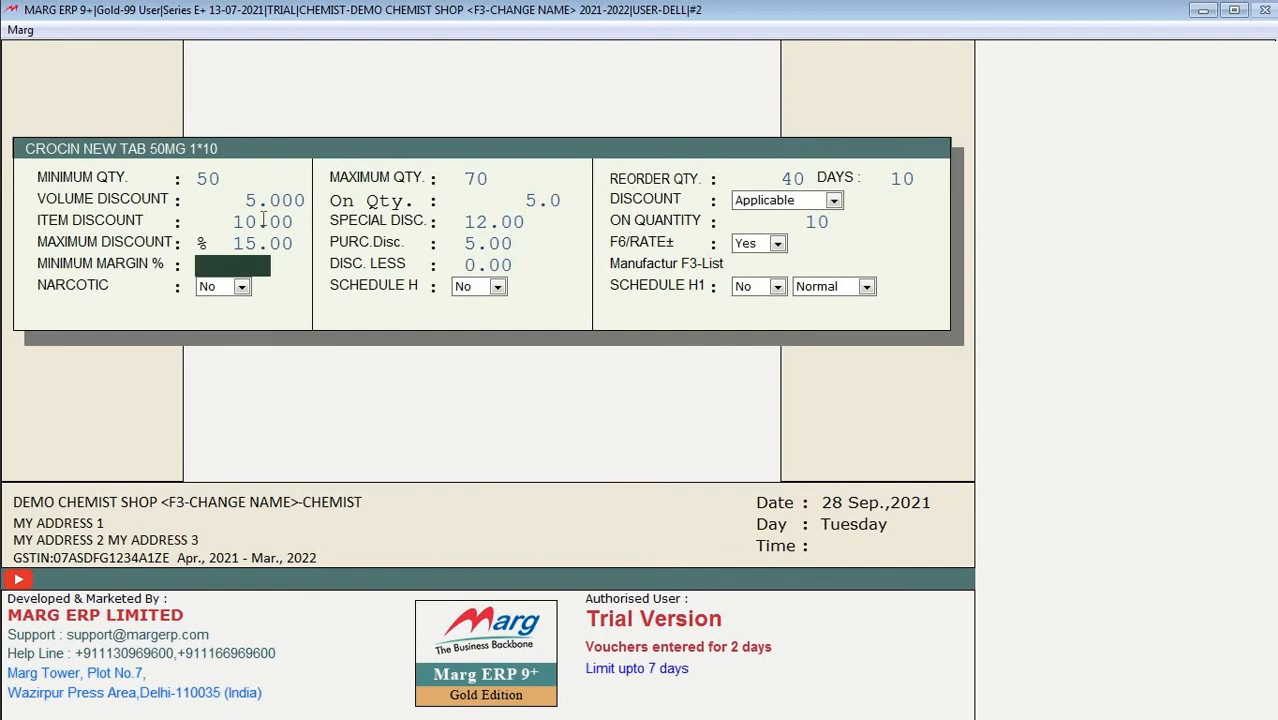
{"action": "type", "text": "5"}
{"action": "key", "text": "Return"}
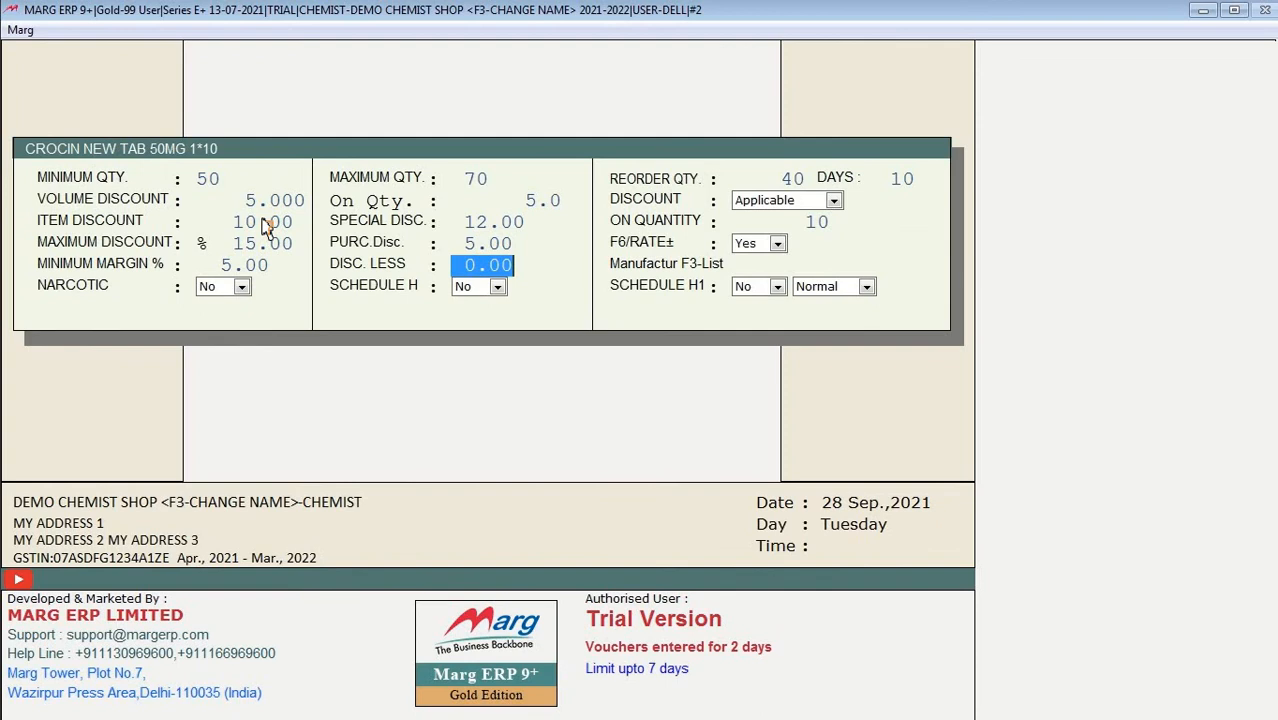
Step: Set Schedule H to Yes, save the product changes and return to the dashboard
{"action": "key", "text": "Return"}
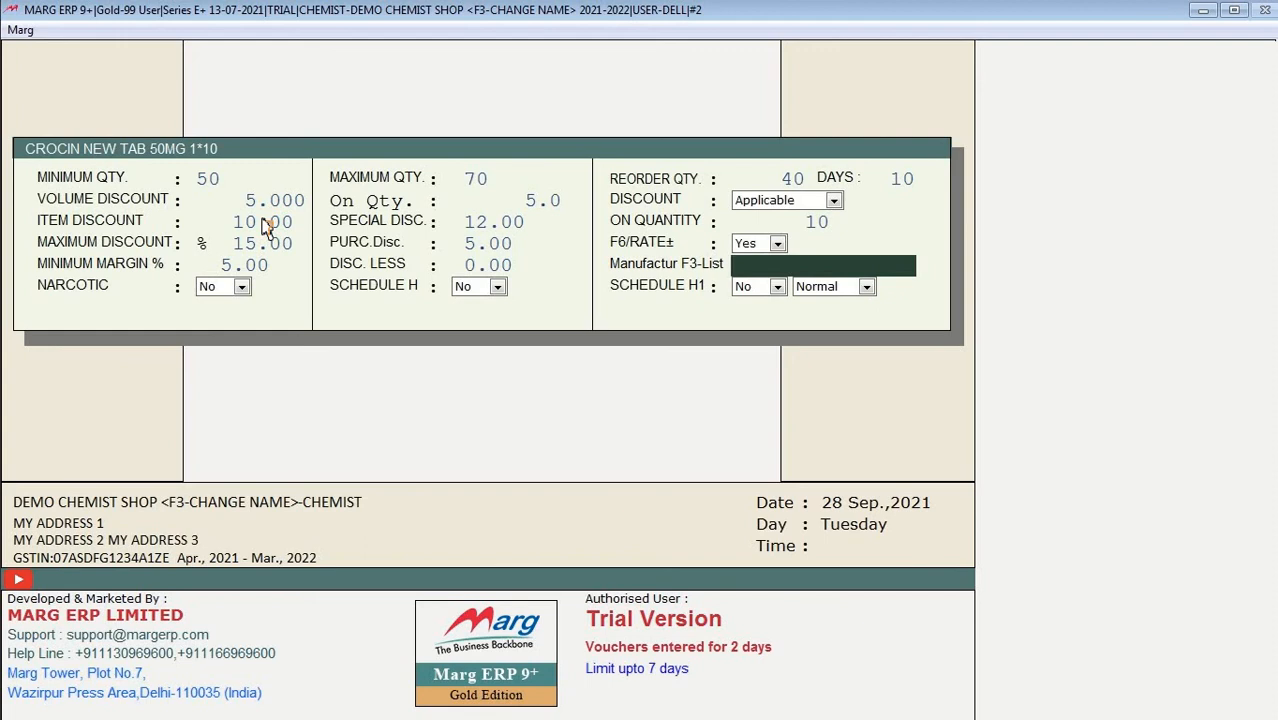
{"action": "key", "text": "Return"}
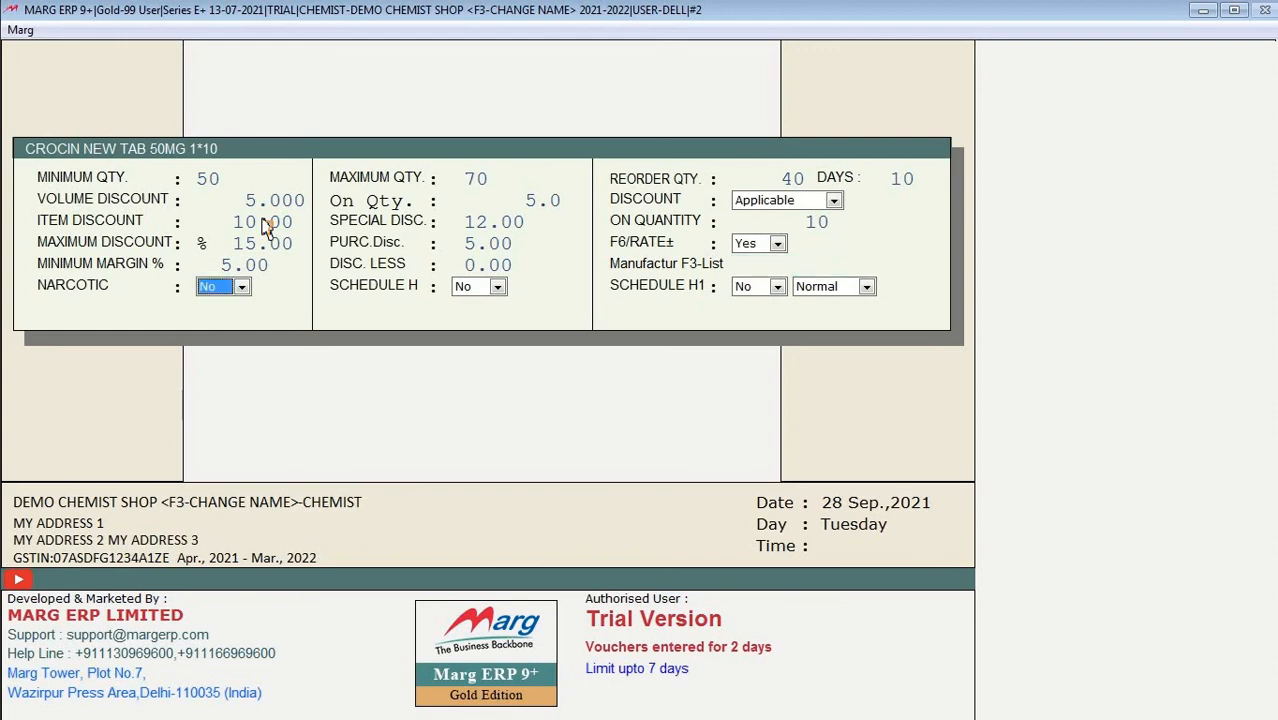
{"action": "key", "text": "Return"}
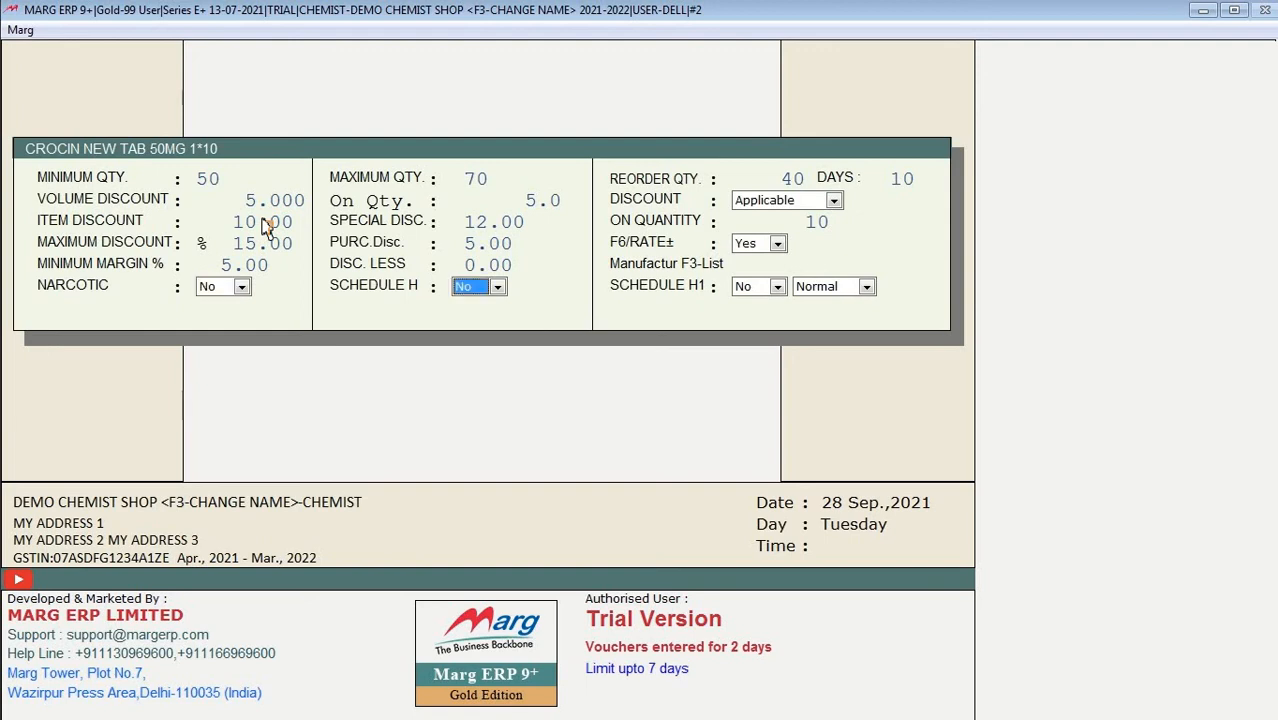
{"action": "key", "text": "Return"}
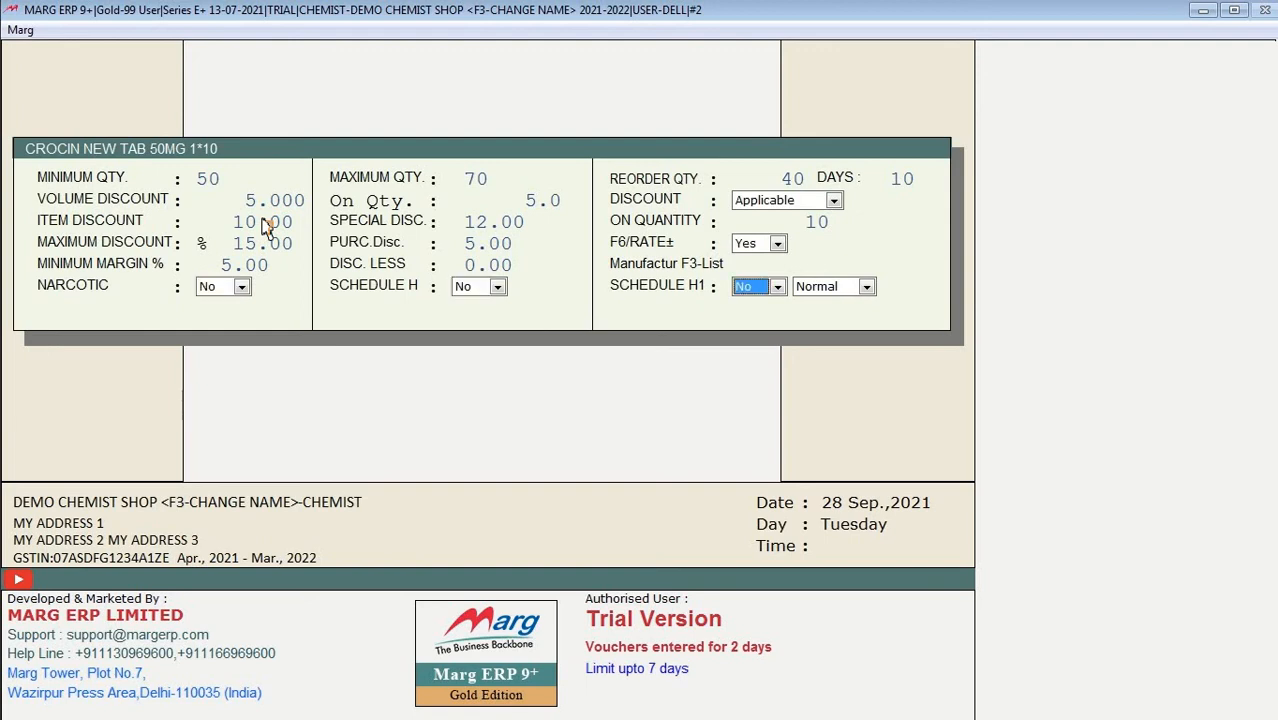
{"action": "key", "text": "shift+Tab"}
{"action": "key", "text": "y"}
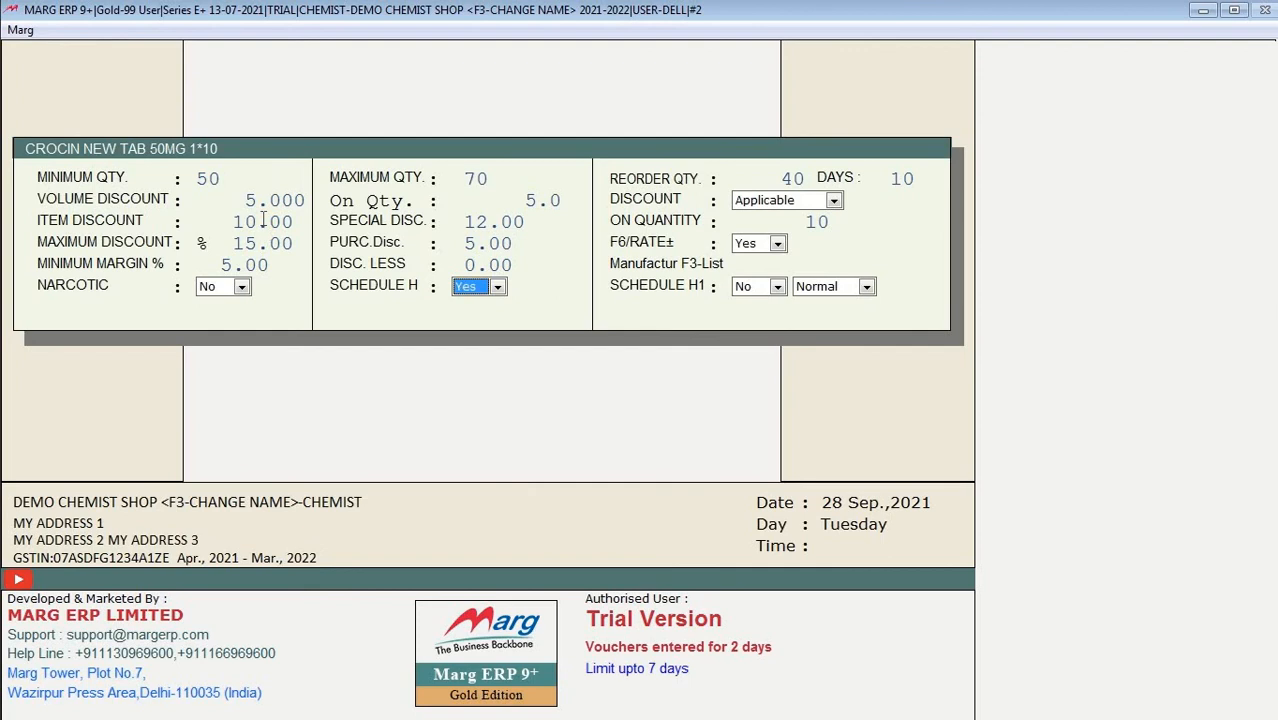
{"action": "key", "text": "Return"}
{"action": "key", "text": "Return"}
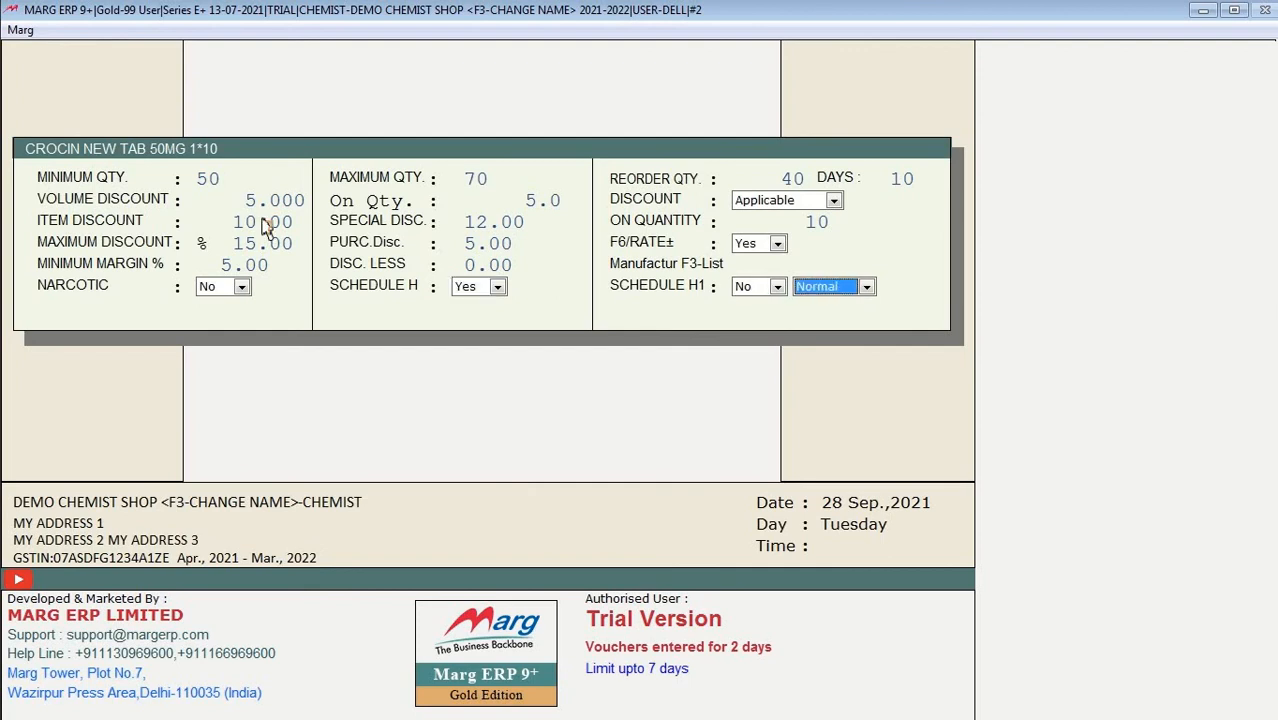
{"action": "key", "text": "Return"}
{"action": "key", "text": "Return"}
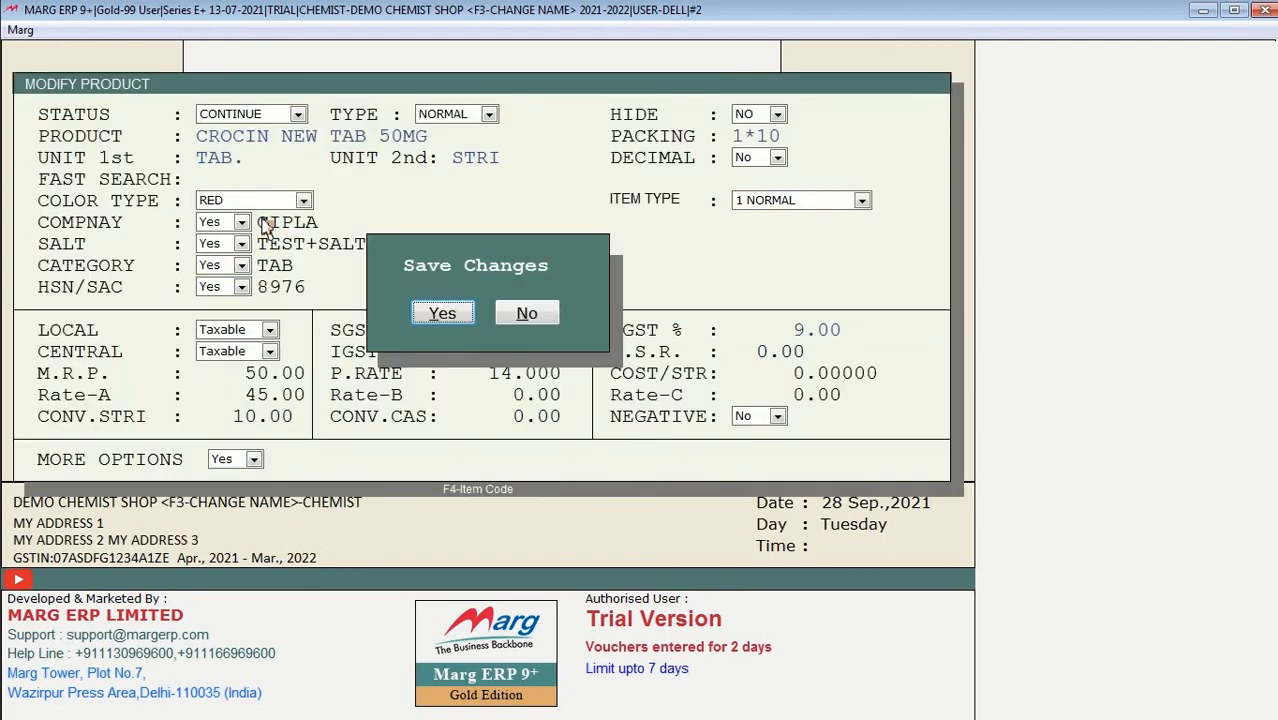
{"action": "key", "text": "Return"}
{"action": "key", "text": "Escape"}
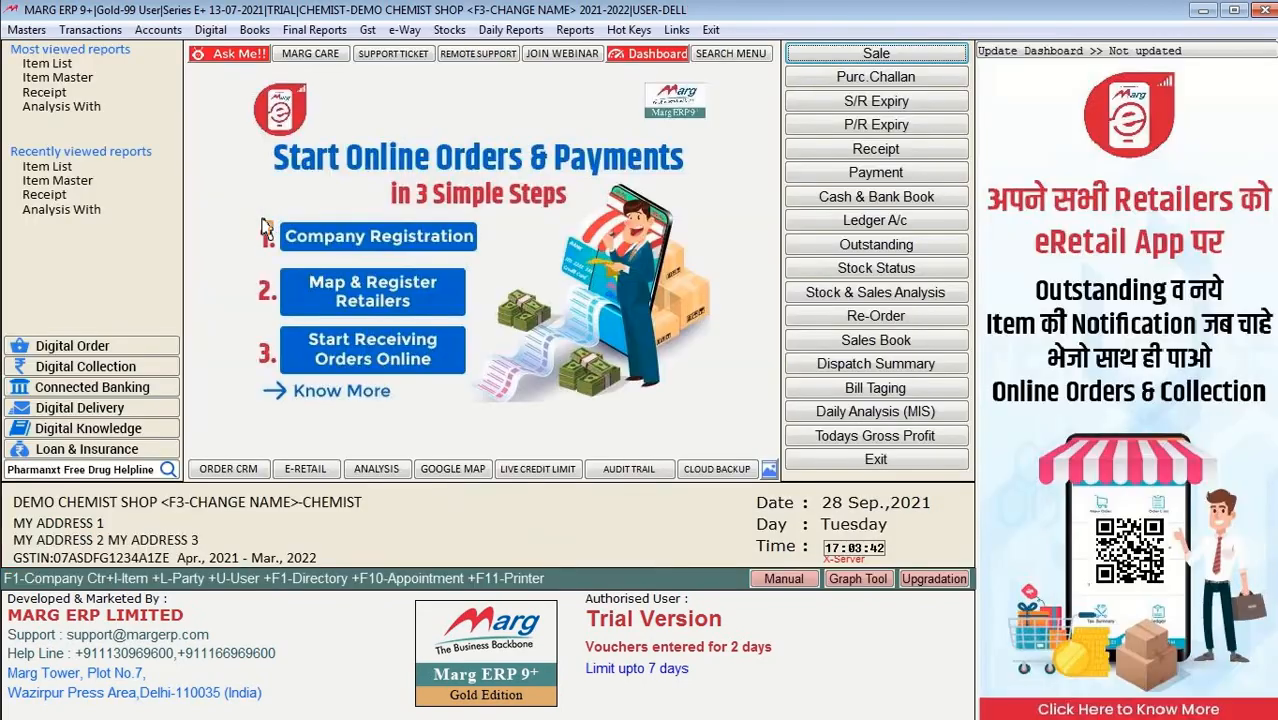
Step: Start sale bill 0000004 with CROCIN NEW TAB 50MG, allowing the Schedule H prescription alert
{"action": "key", "text": "Return"}
{"action": "key", "text": "Return"}
{"action": "key", "text": "Return"}
{"action": "key", "text": "Return"}
{"action": "key", "text": "Return"}
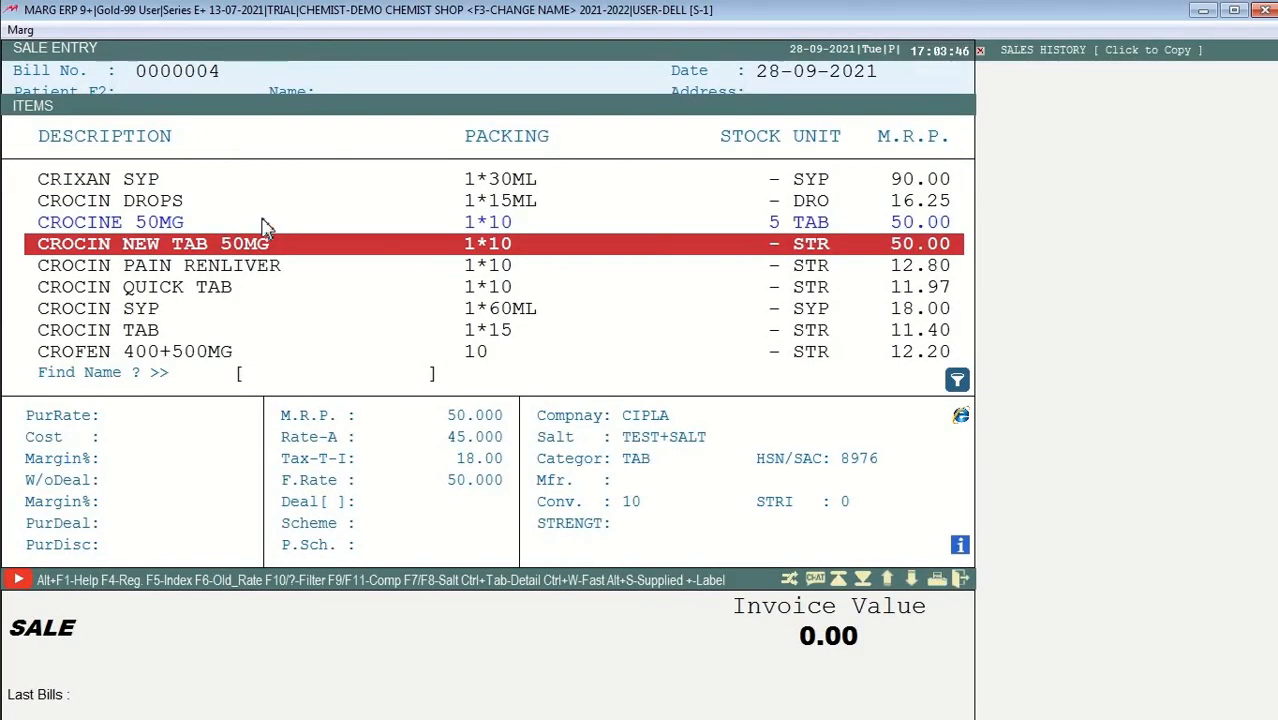
{"action": "key", "text": "Return"}
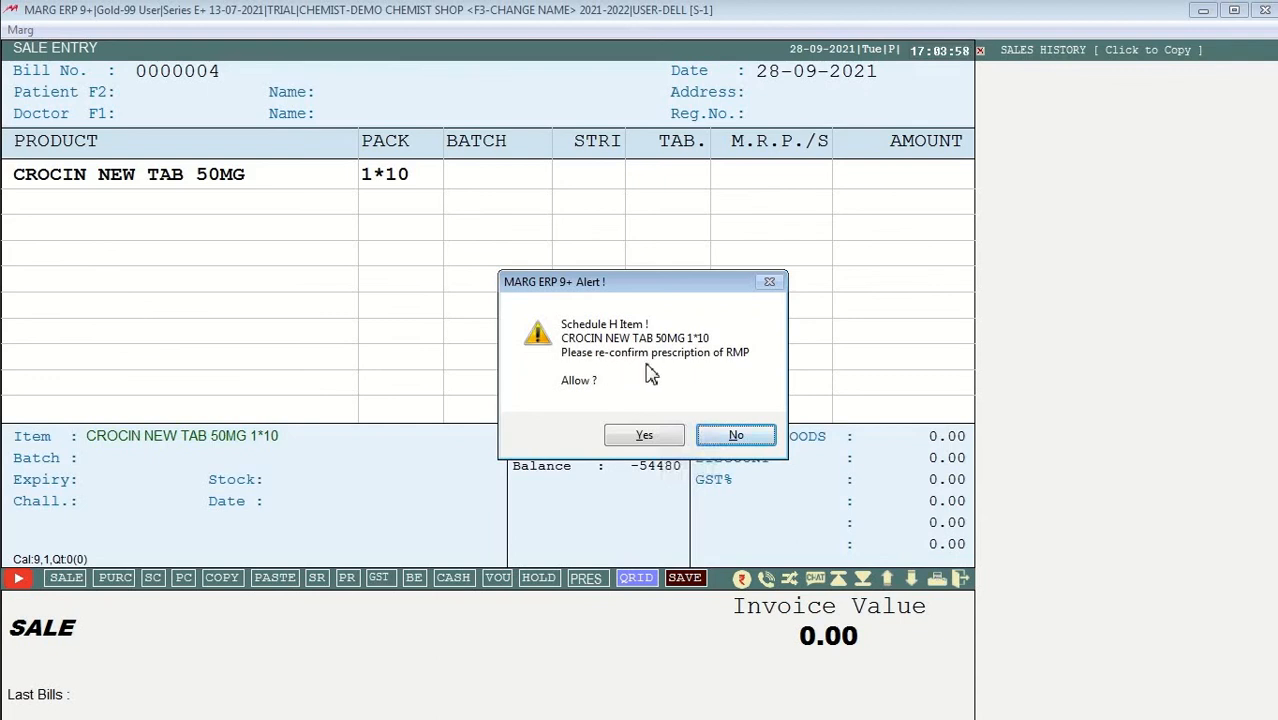
{"action": "left_click", "coordinate": [645, 440]}
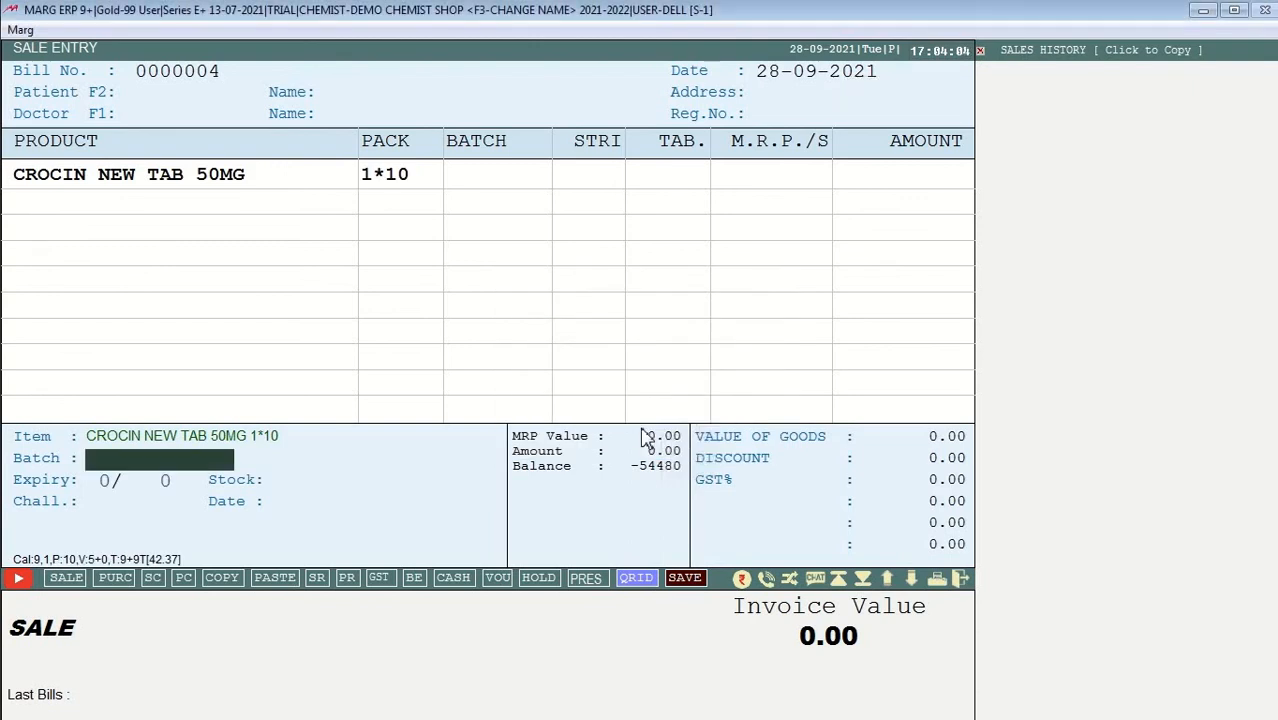
{"action": "key", "text": "Return"}
{"action": "key", "text": "Return"}
{"action": "key", "text": "Return"}
{"action": "key", "text": "Return"}
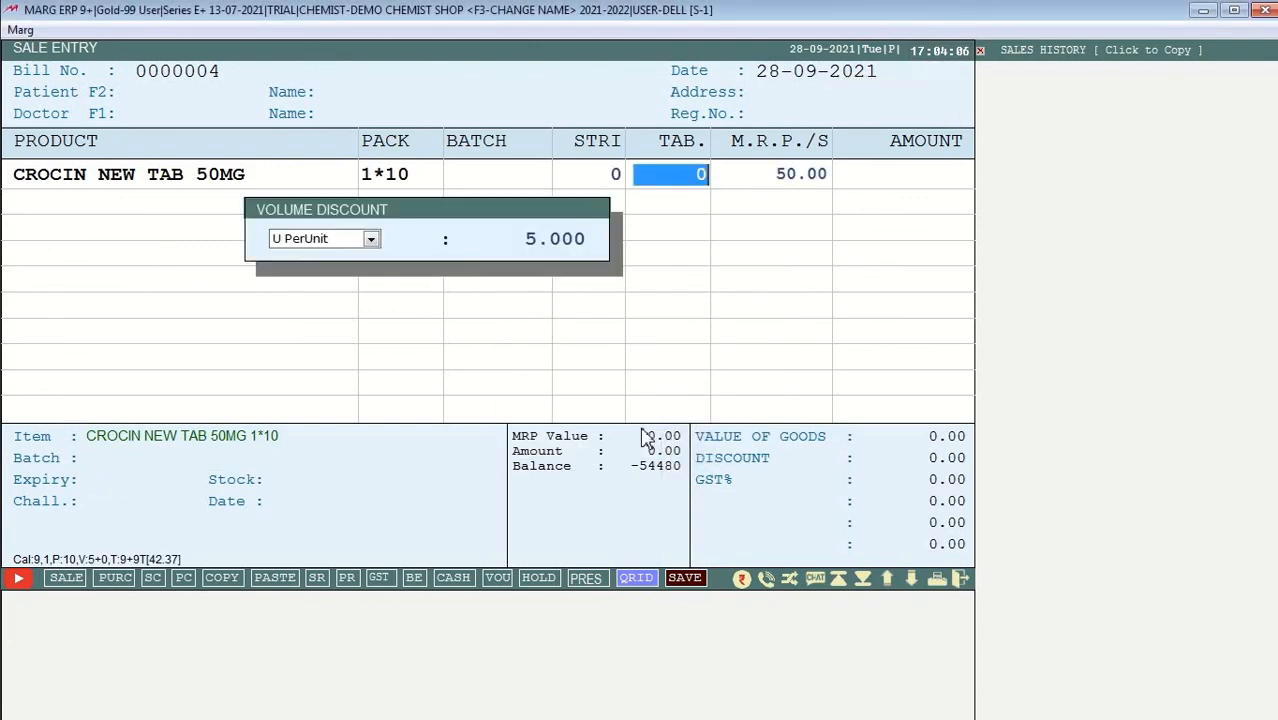
Step: Enter 5 tablets with the 5.000 volume discount, then reopen the item list from the CROCIN line
{"action": "type", "text": "5"}
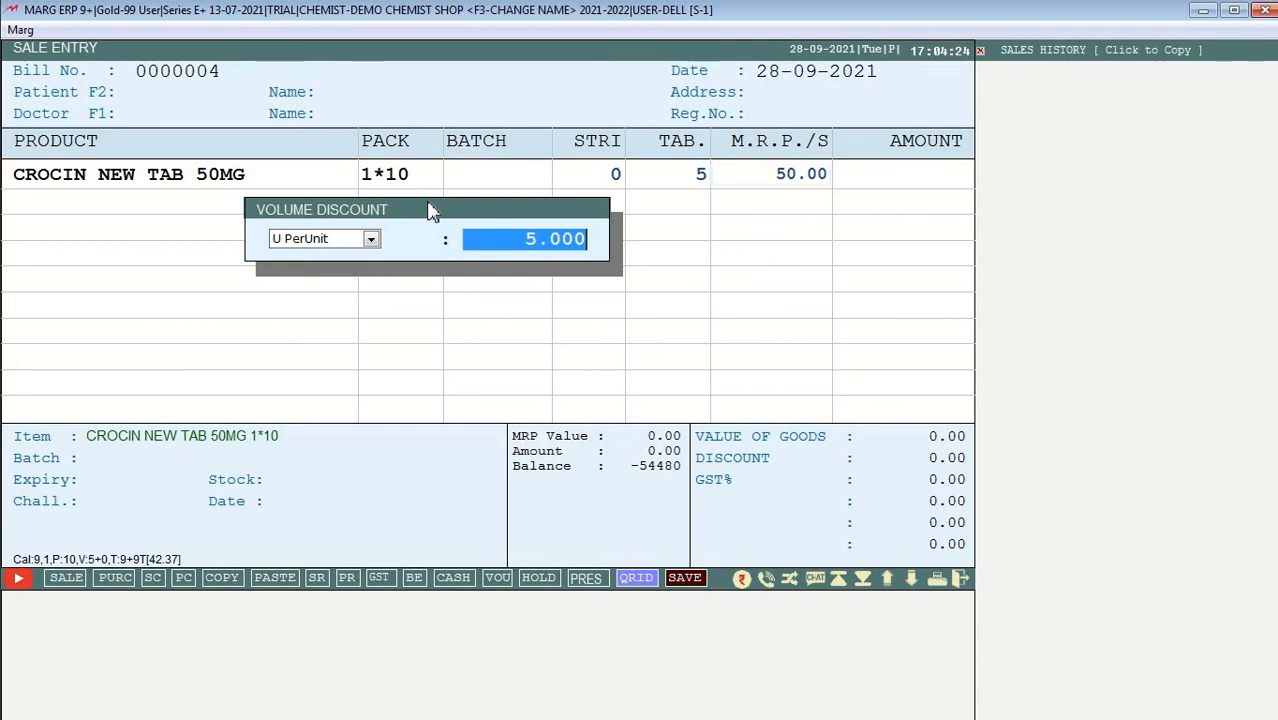
{"action": "key", "text": "Return"}
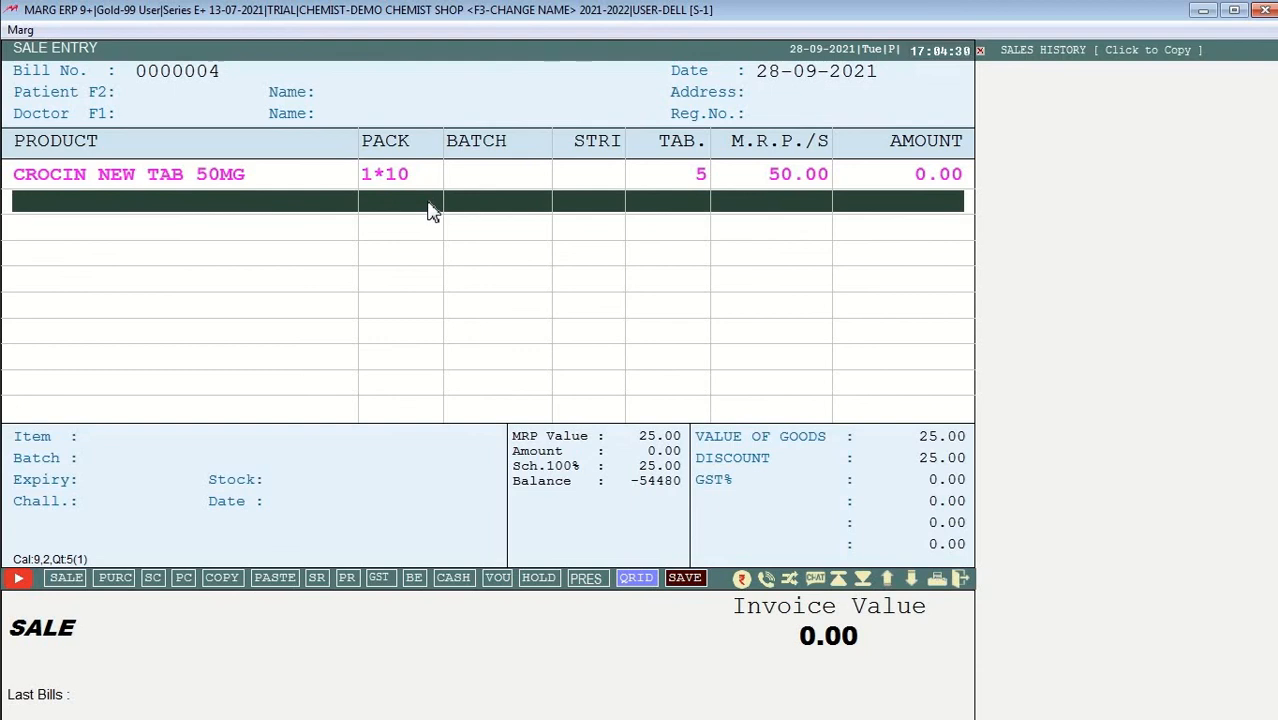
{"action": "key", "text": "Up"}
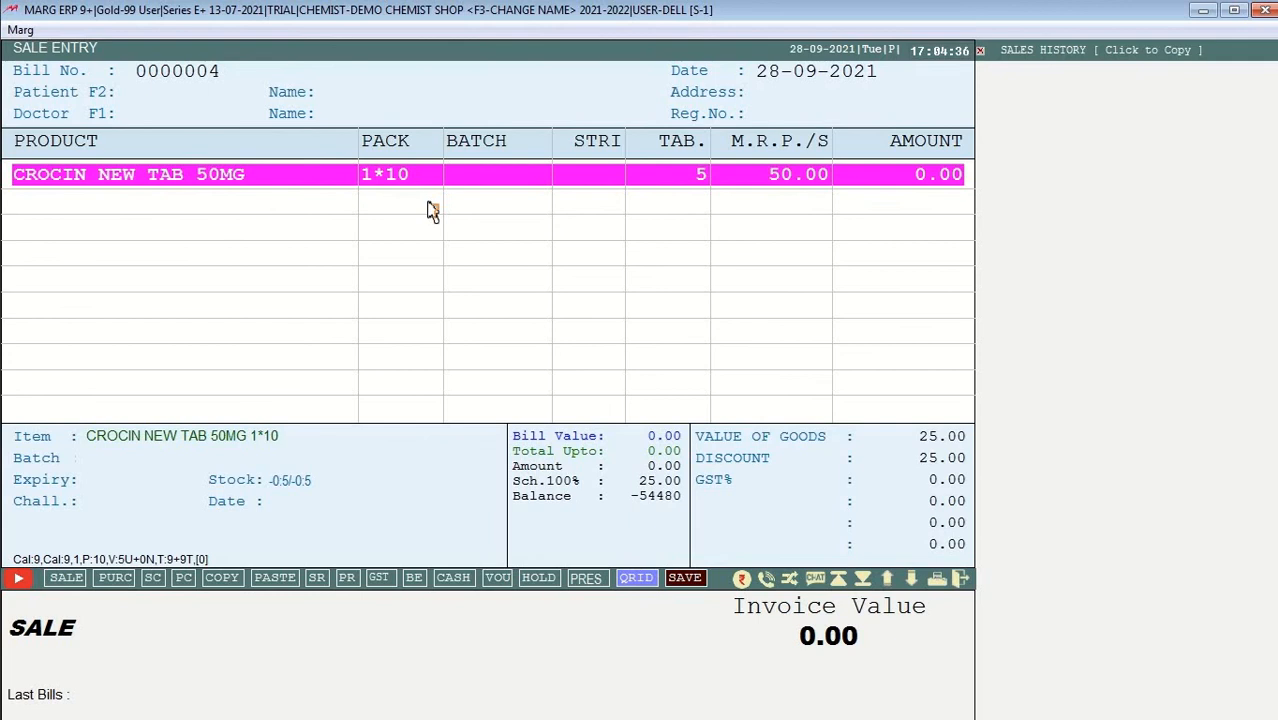
{"action": "key", "text": "Down"}
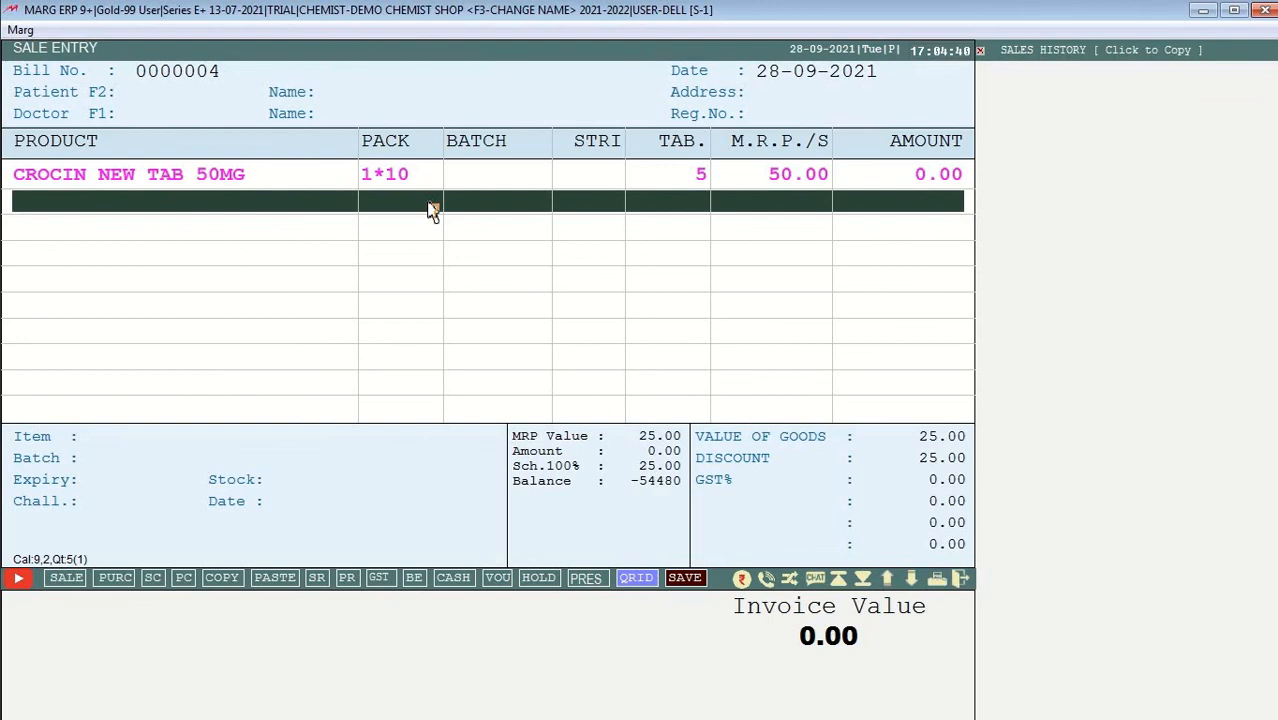
{"action": "key", "text": "Up"}
{"action": "key", "text": "Return"}
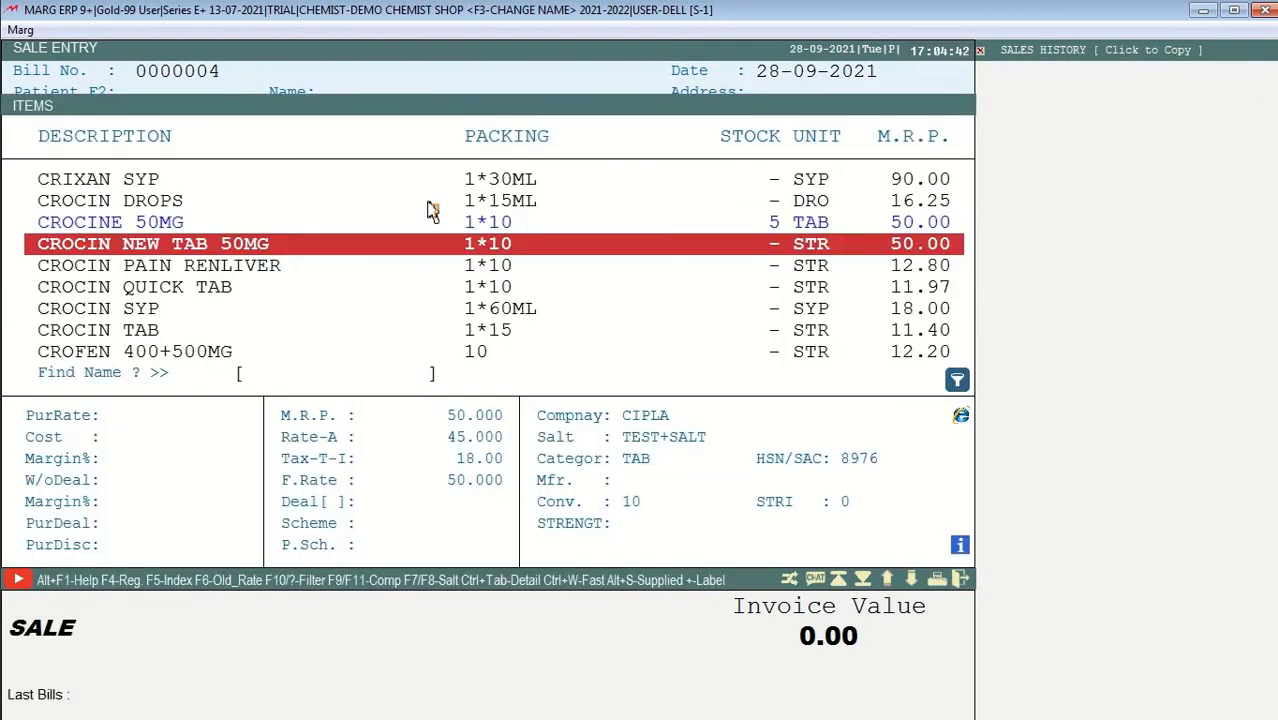
Step: Open the CROCIN NEW TAB 50MG product record and turn on its extra options
{"action": "key", "text": "F3"}
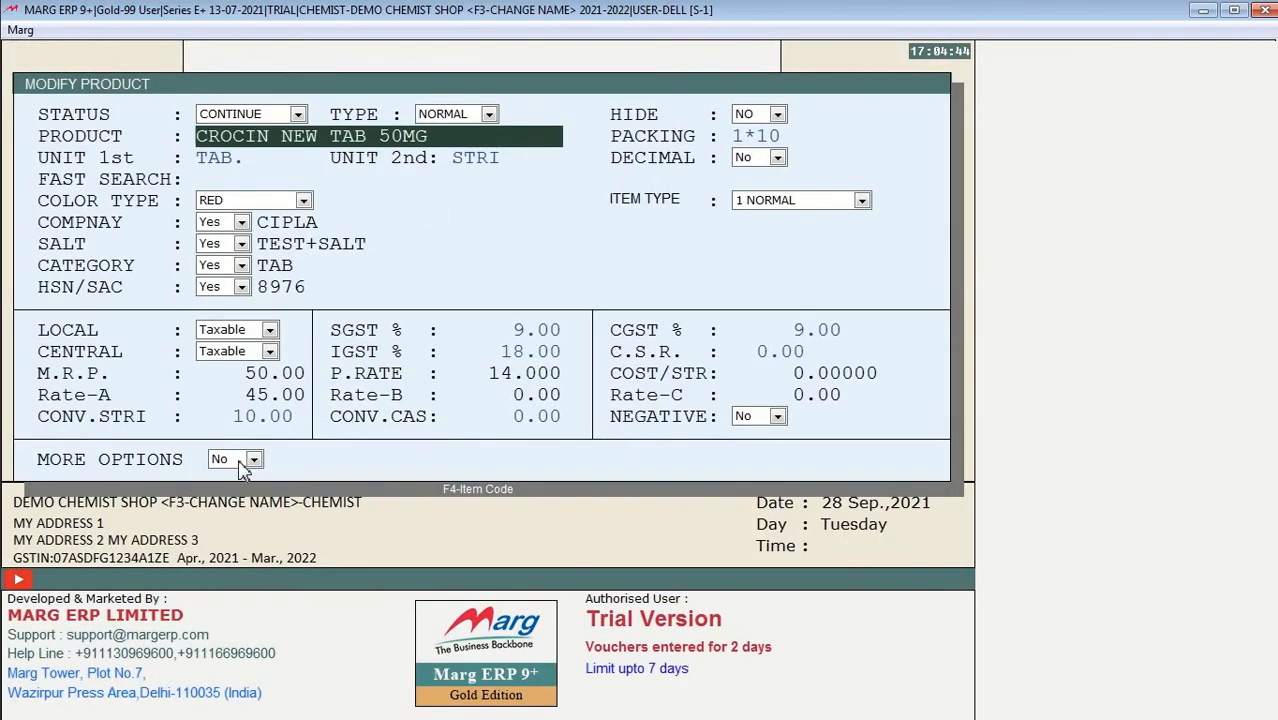
{"action": "left_click", "coordinate": [239, 464]}
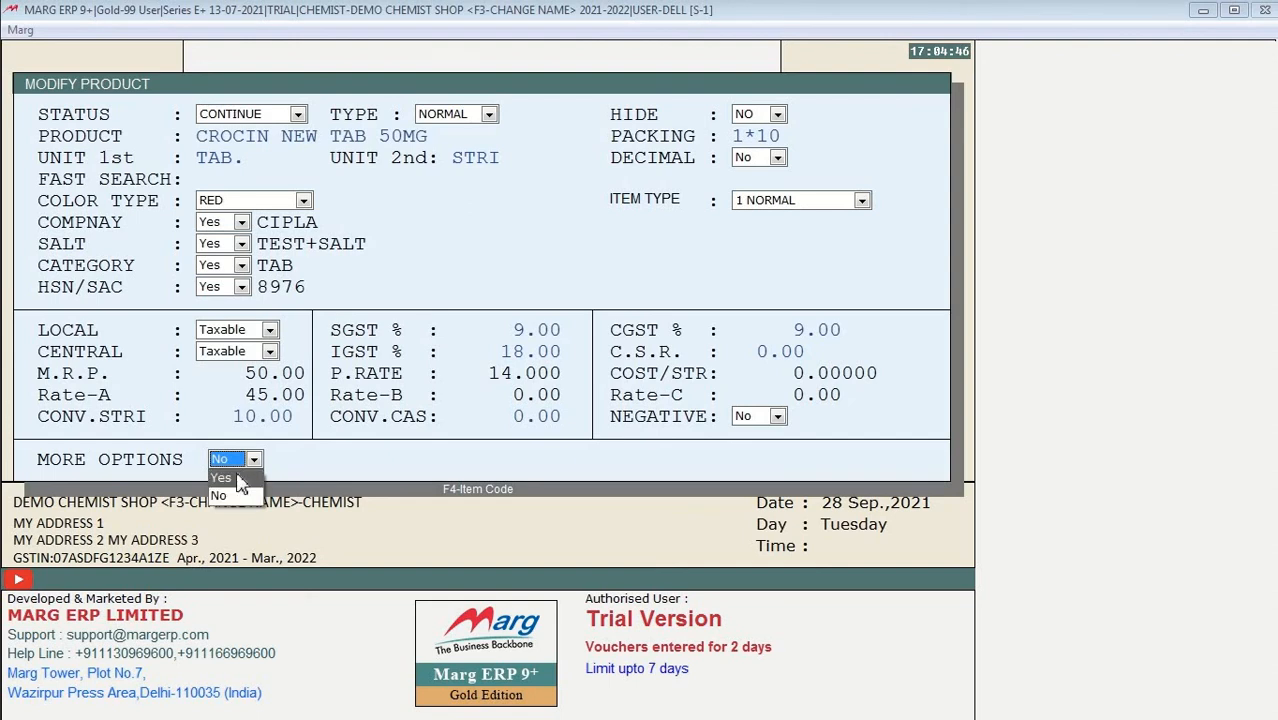
{"action": "left_click", "coordinate": [239, 480]}
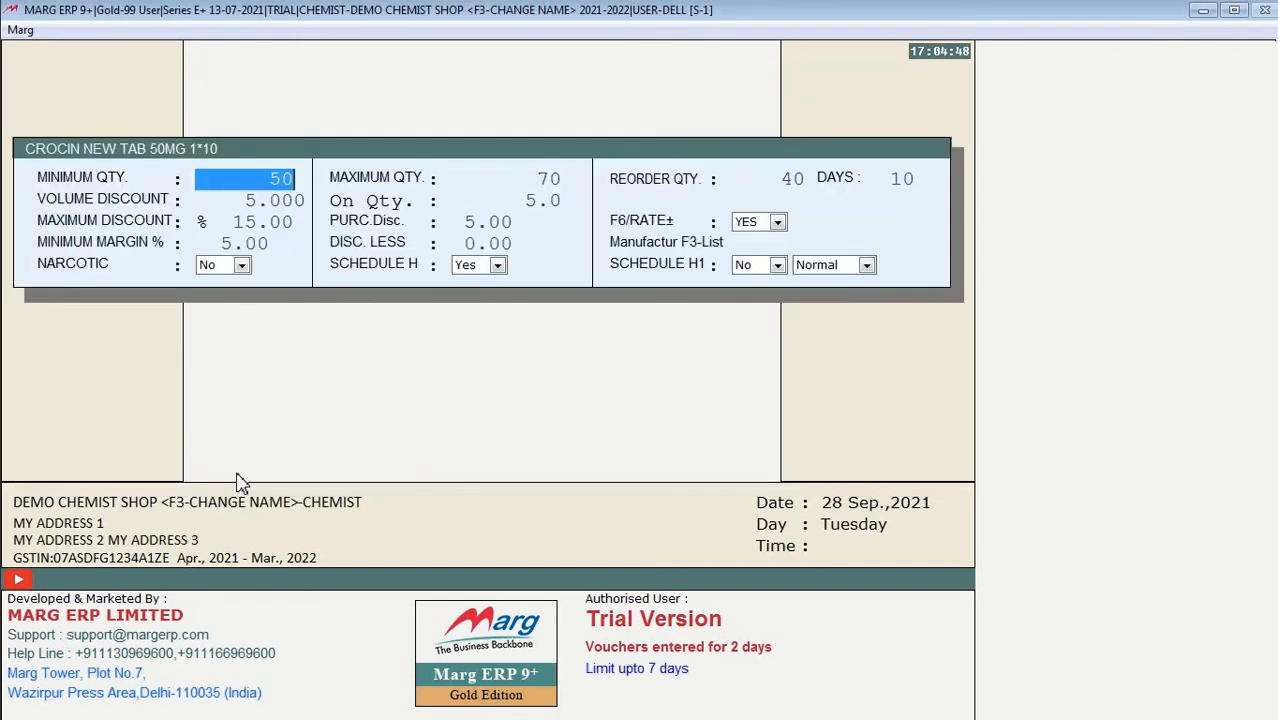
{"action": "key", "text": "Return"}
{"action": "key", "text": "Return"}
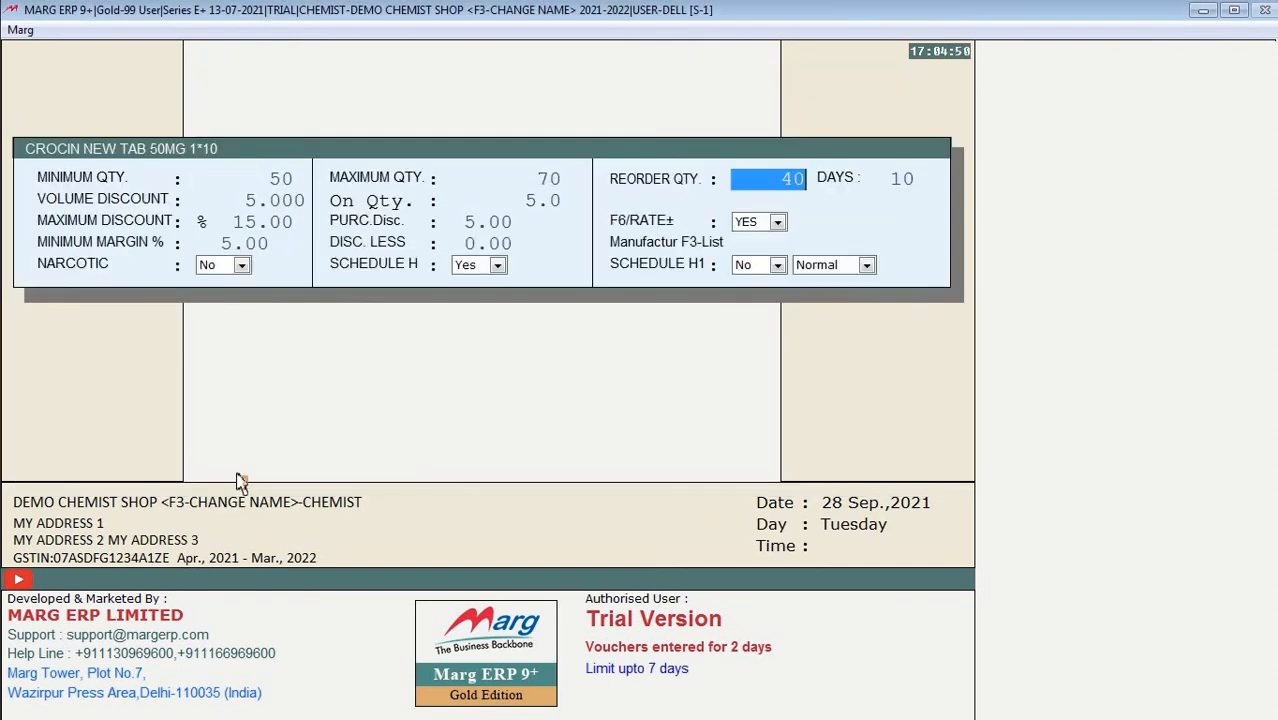
{"action": "key", "text": "Return"}
Step: Set volume discount, on-quantity, maximum discount, purchase discount and minimum margin all to 0
{"action": "key", "text": "Return"}
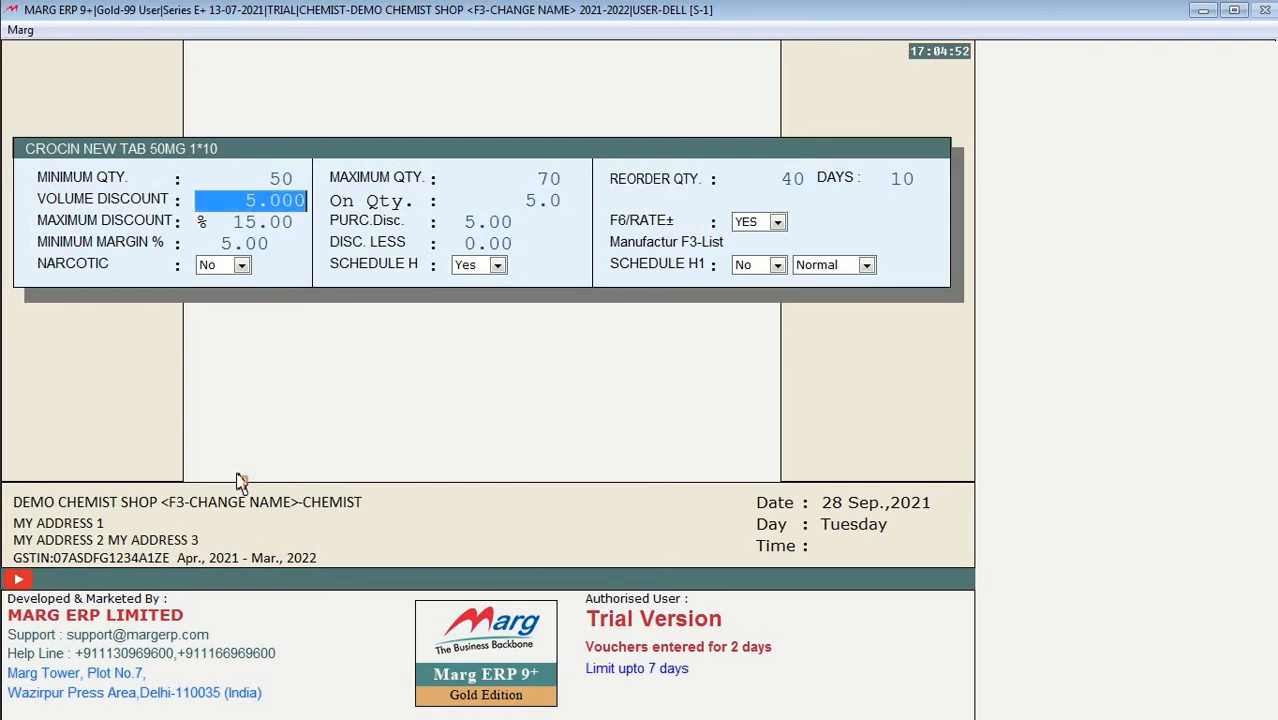
{"action": "type", "text": "0 ."}
{"action": "key", "text": "Return"}
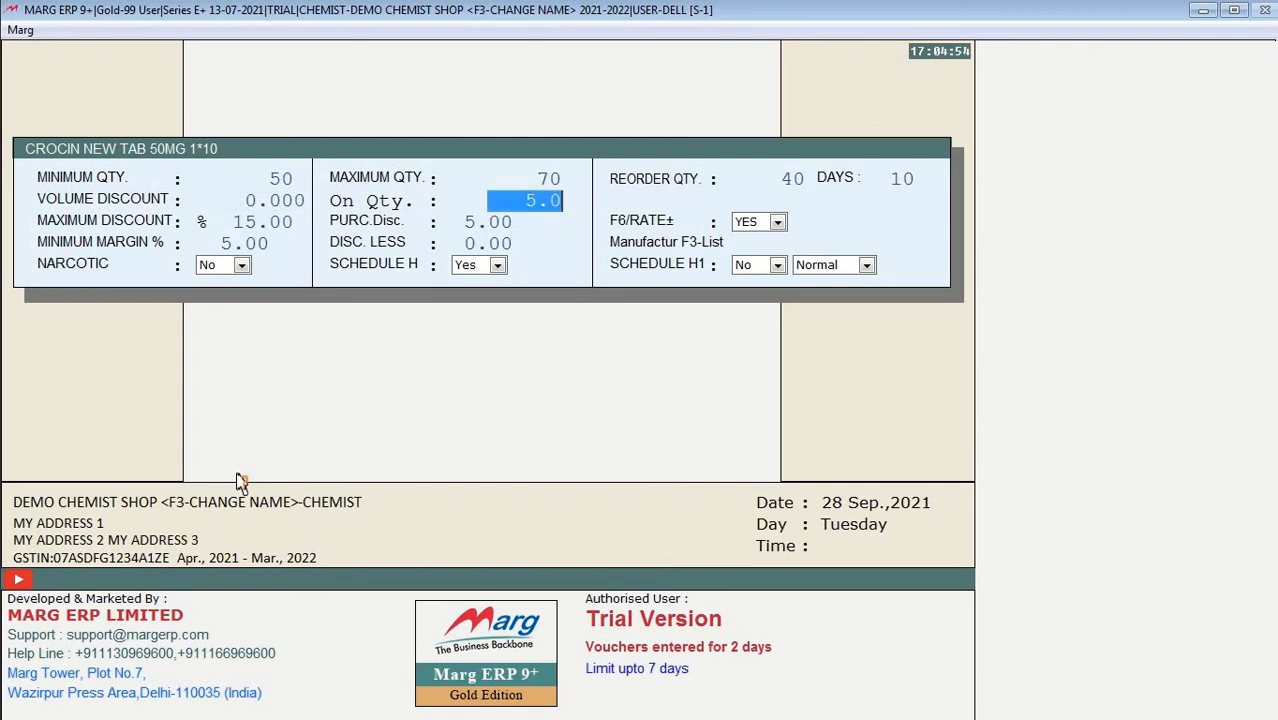
{"action": "type", "text": "0 ."}
{"action": "key", "text": "Return"}
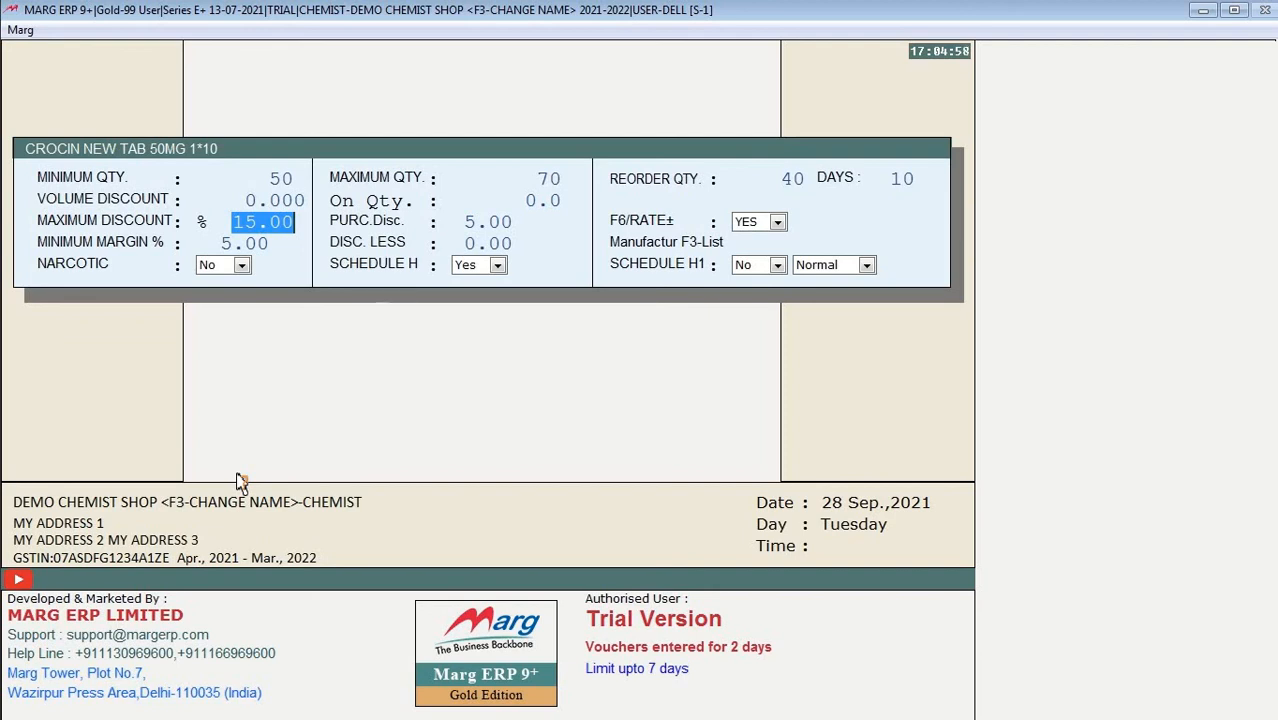
{"action": "type", "text": "0 ."}
{"action": "key", "text": "Return"}
{"action": "type", "text": "0"}
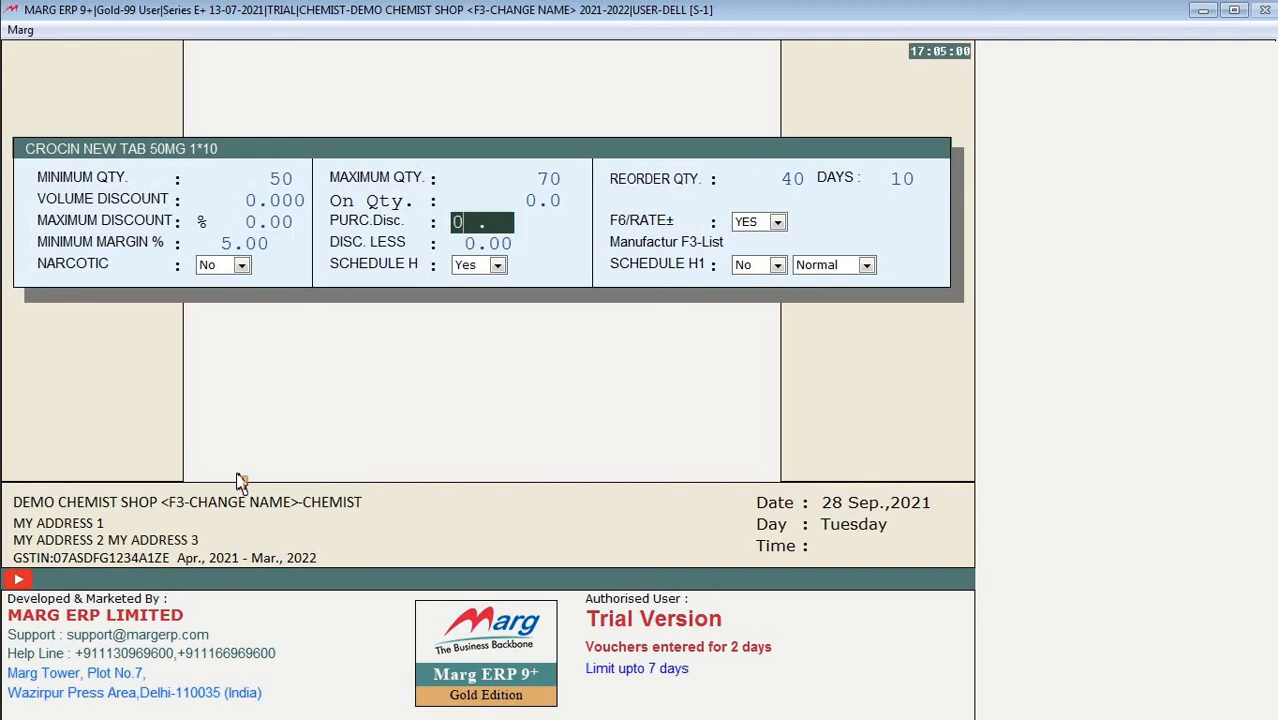
{"action": "key", "text": "Return"}
{"action": "key", "text": "Return"}
{"action": "type", "text": "0"}
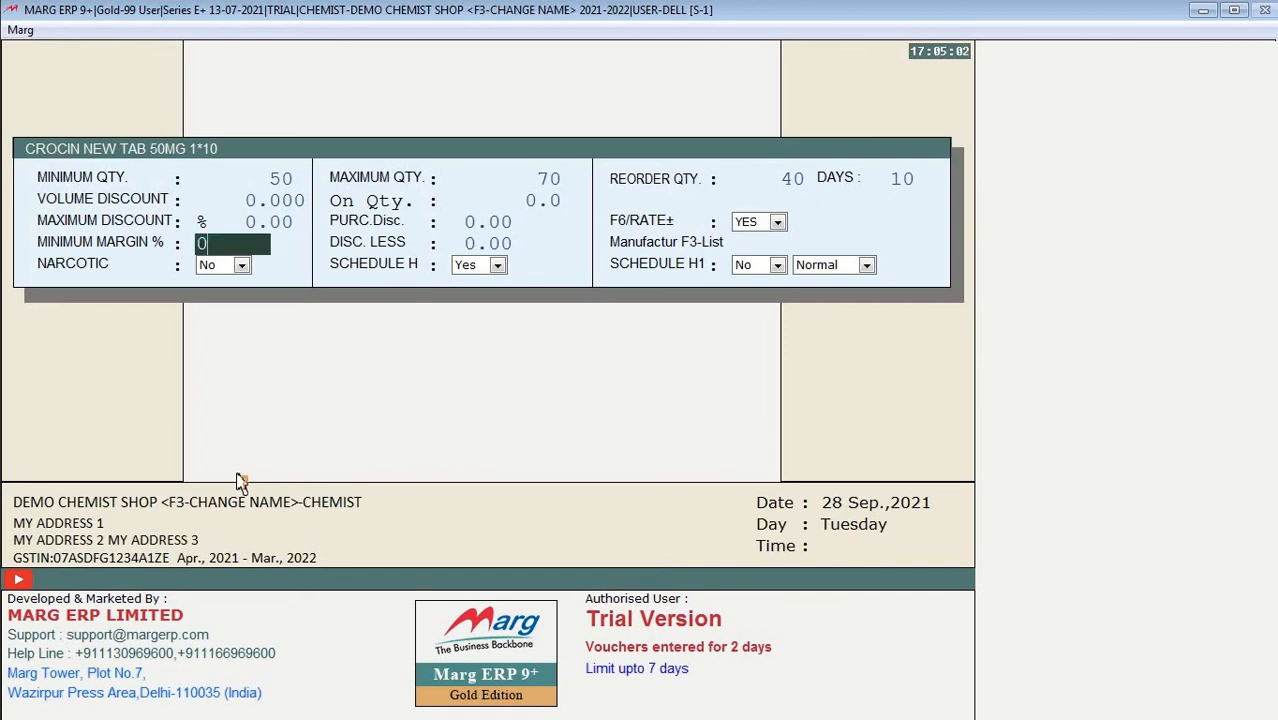
{"action": "key", "text": "Return"}
{"action": "key", "text": "Return"}
{"action": "key", "text": "Return"}
{"action": "key", "text": "Return"}
{"action": "key", "text": "Return"}
{"action": "key", "text": "Return"}
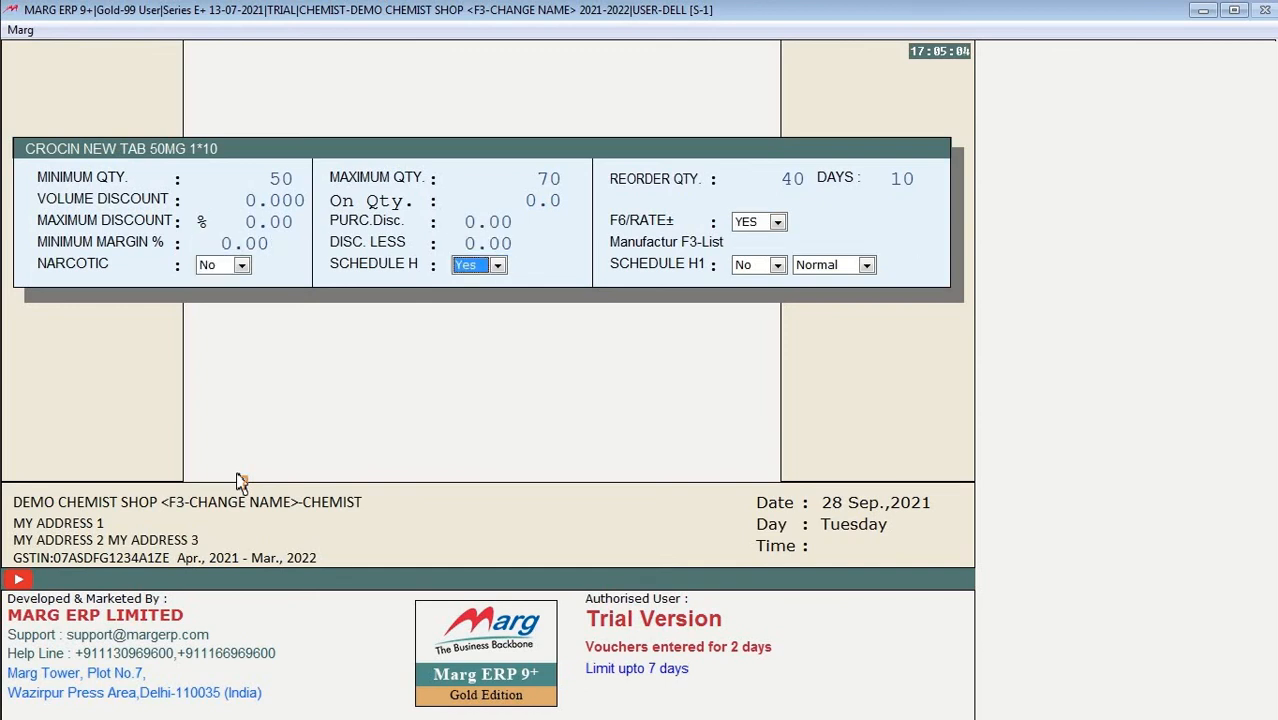
{"action": "key", "text": "Return"}
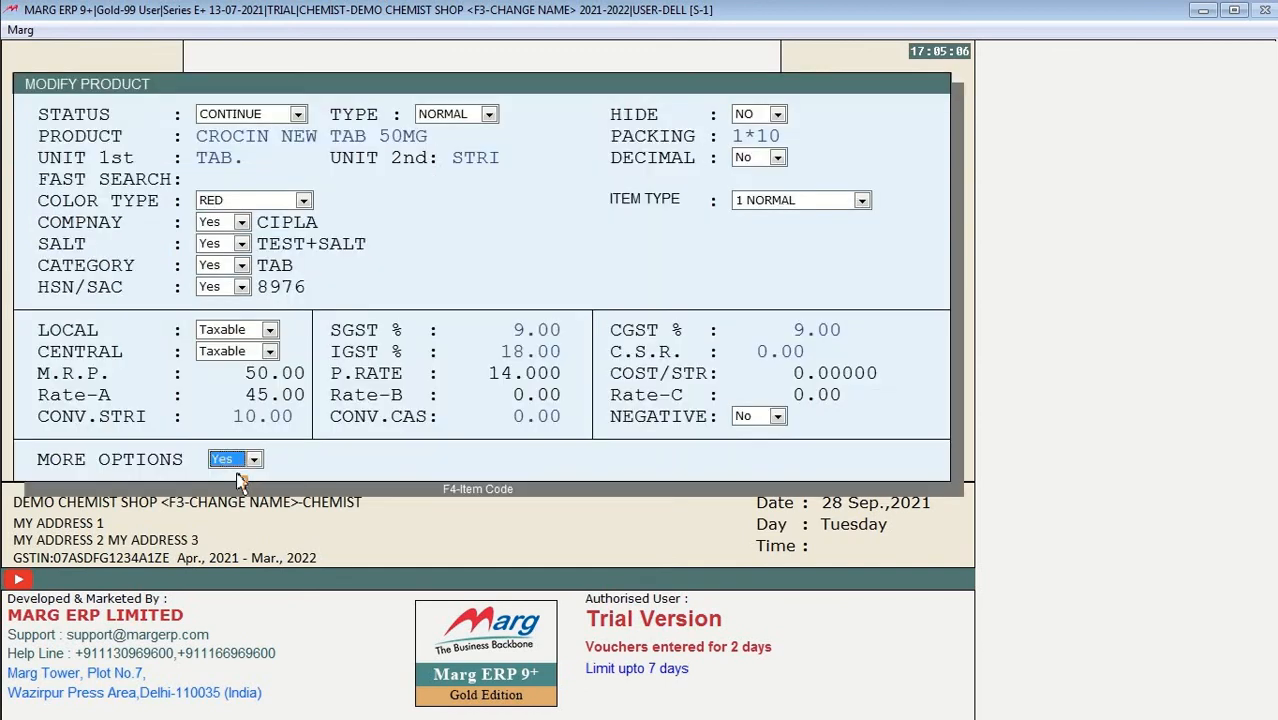
{"action": "key", "text": "Return"}
Step: Save the product and re-add 5 CROCIN NEW TAB 50MG tablets worth 25.00 to bill 0000004
{"action": "key", "text": "Return"}
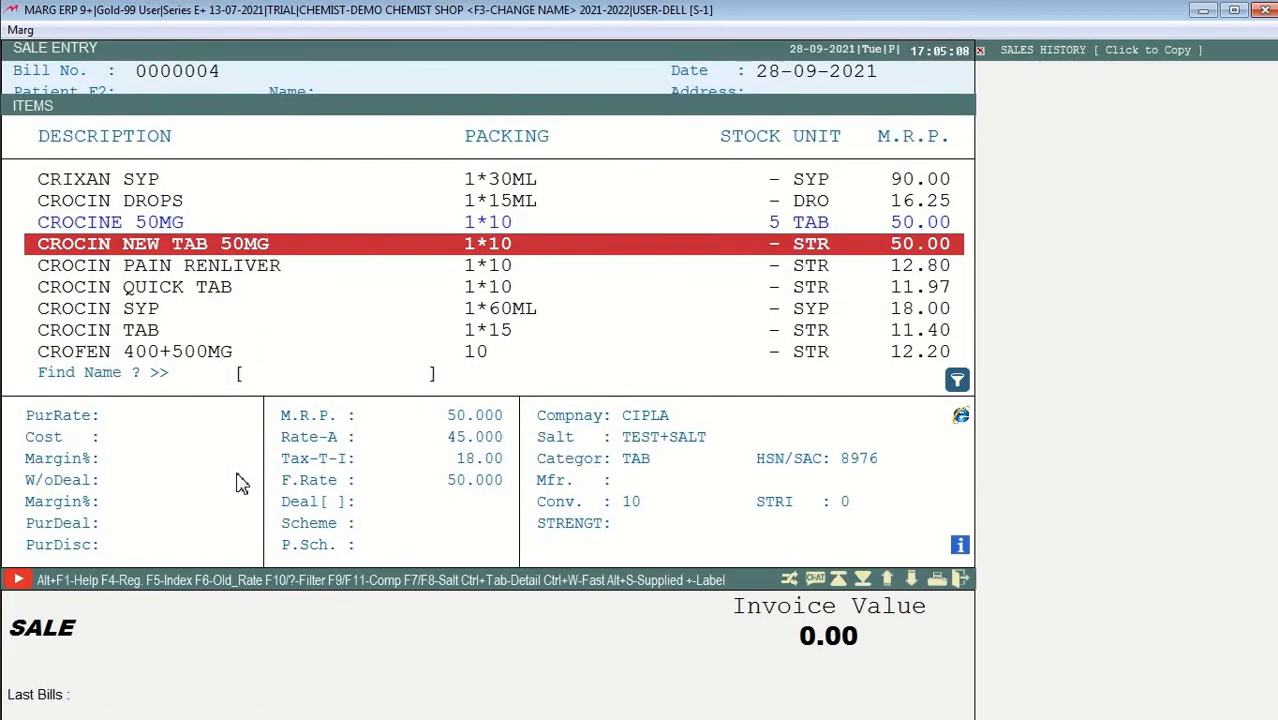
{"action": "key", "text": "Return"}
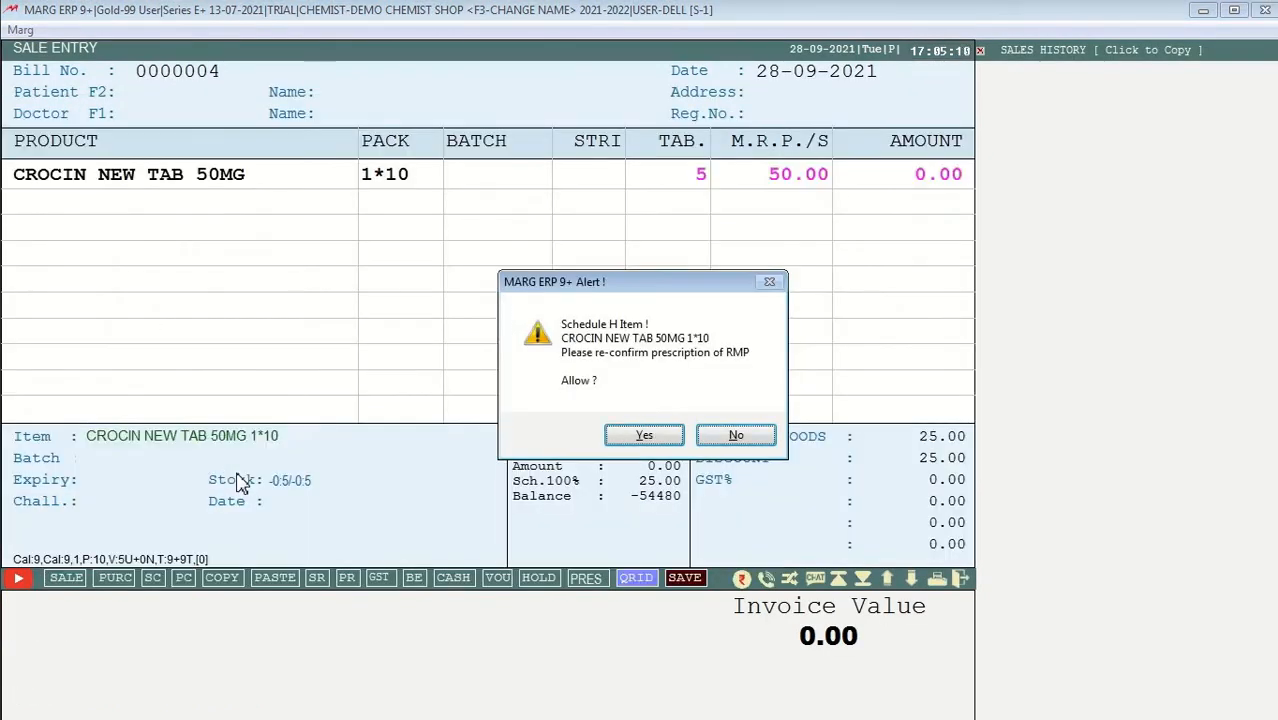
{"action": "key", "text": "Return"}
{"action": "key", "text": "Return"}
{"action": "key", "text": "Return"}
{"action": "key", "text": "Return"}
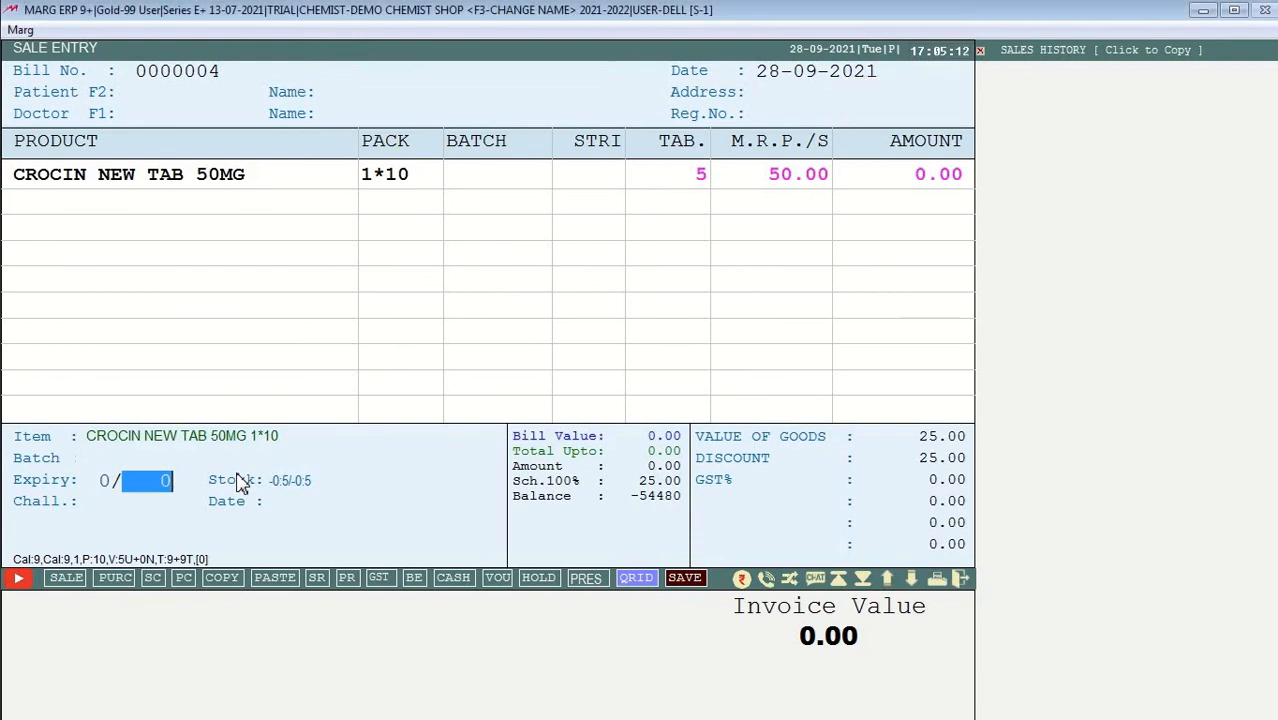
{"action": "key", "text": "Return"}
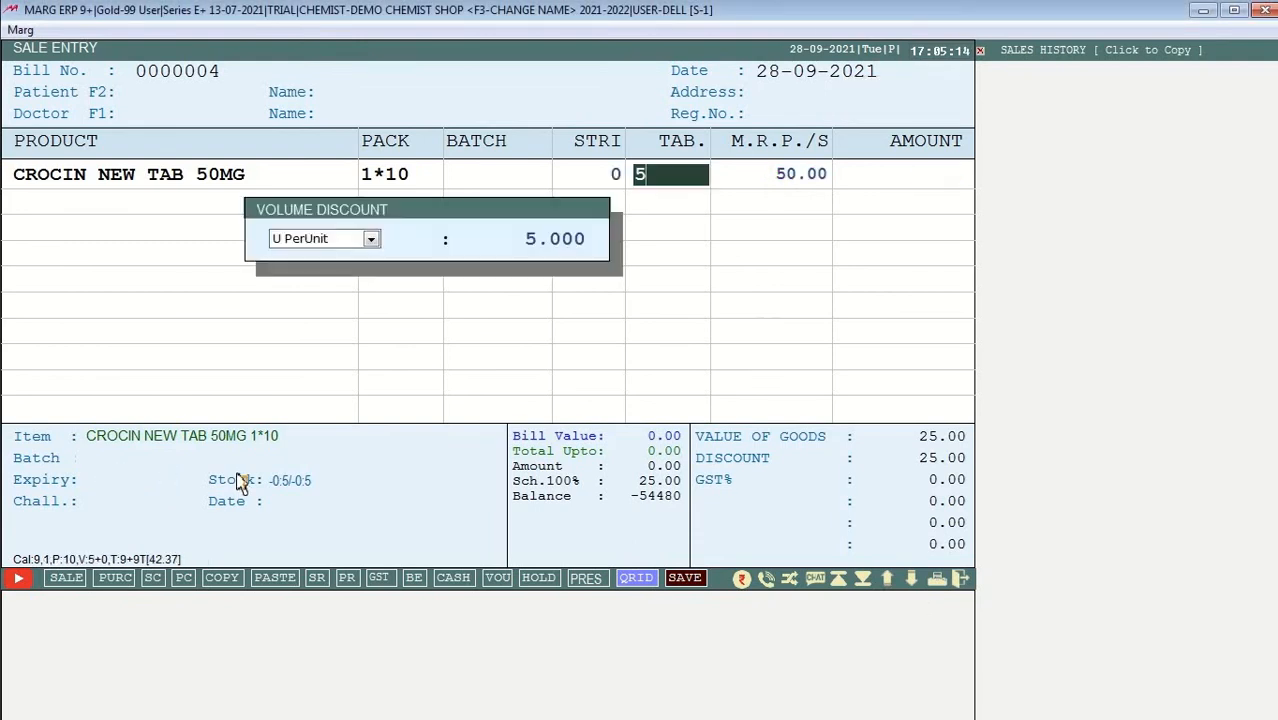
{"action": "key", "text": "Return"}
{"action": "key", "text": "Return"}
{"action": "key", "text": "Return"}
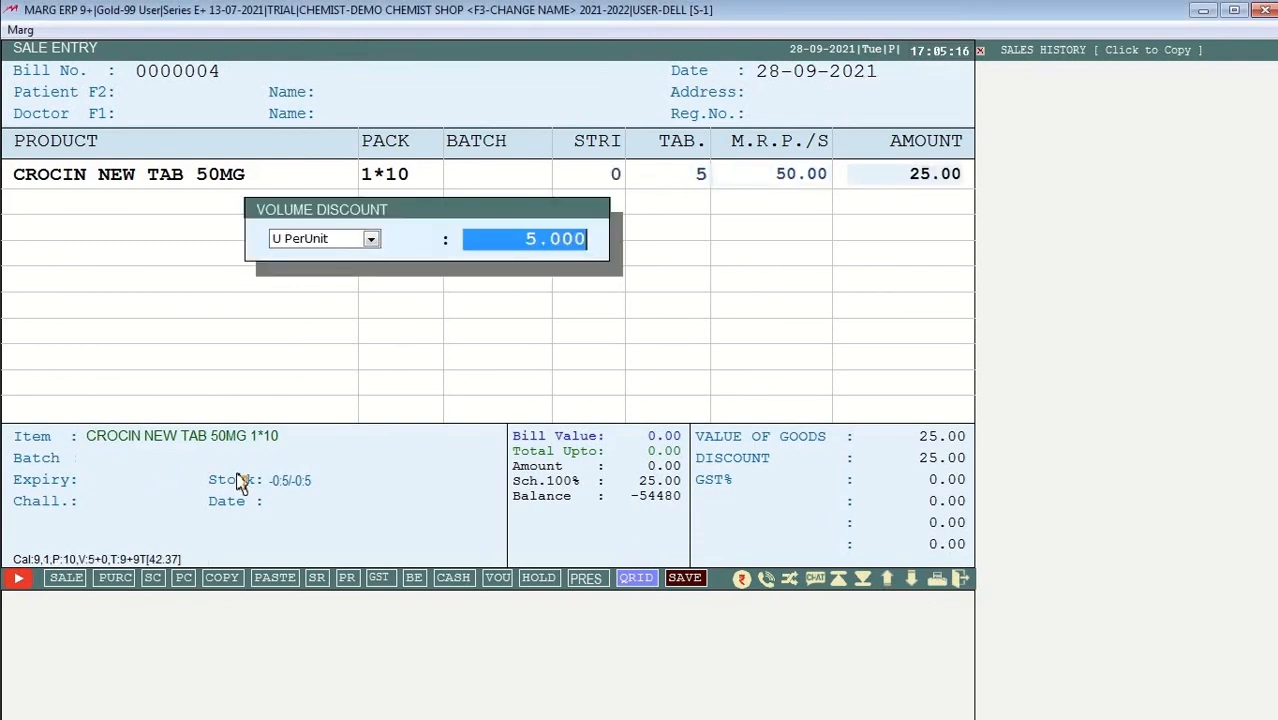
{"action": "key", "text": "Return"}
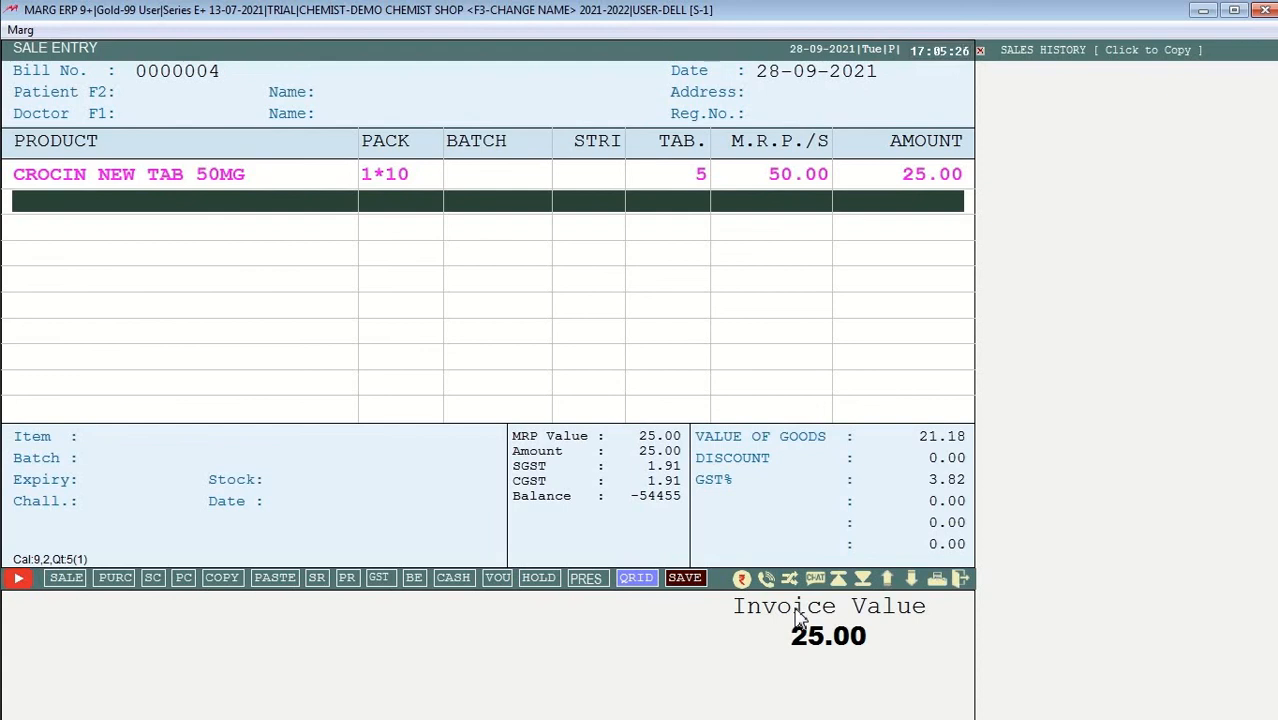
Step: Save bill 0000004 at 25.00, preview its GST invoice, then return to the dashboard
{"action": "key", "text": "Return"}
{"action": "key", "text": "Return"}
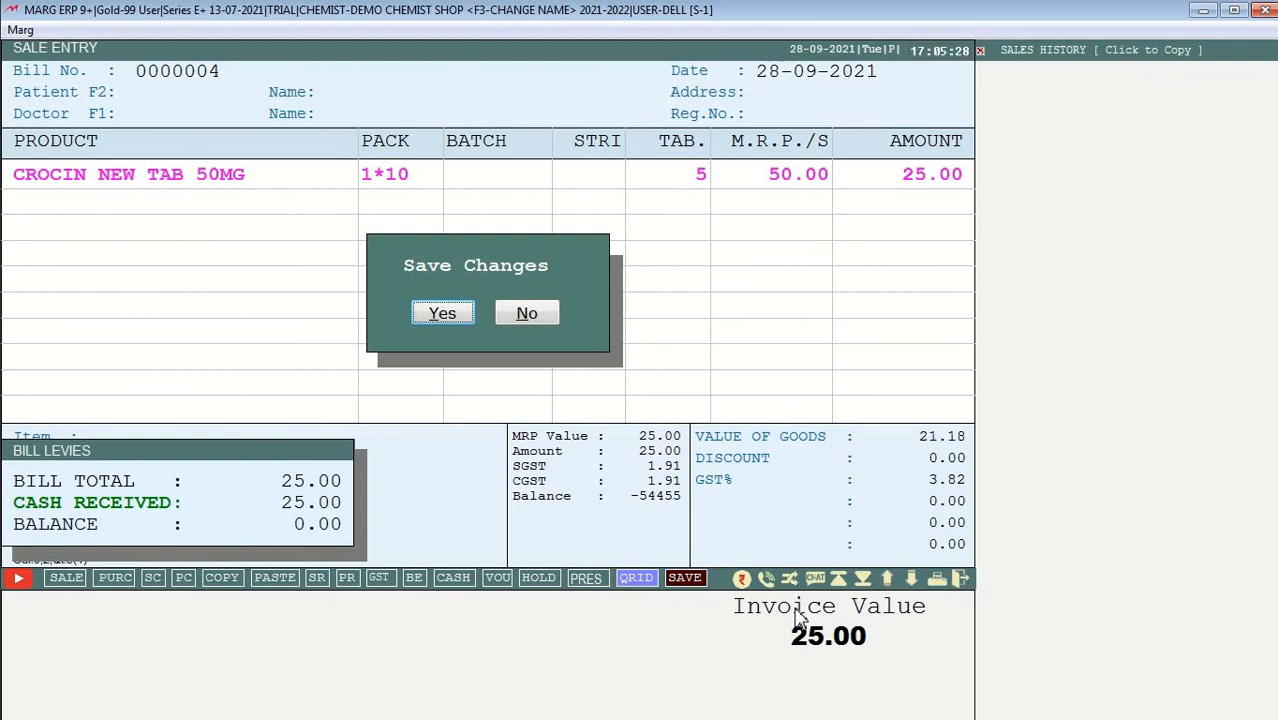
{"action": "key", "text": "Return"}
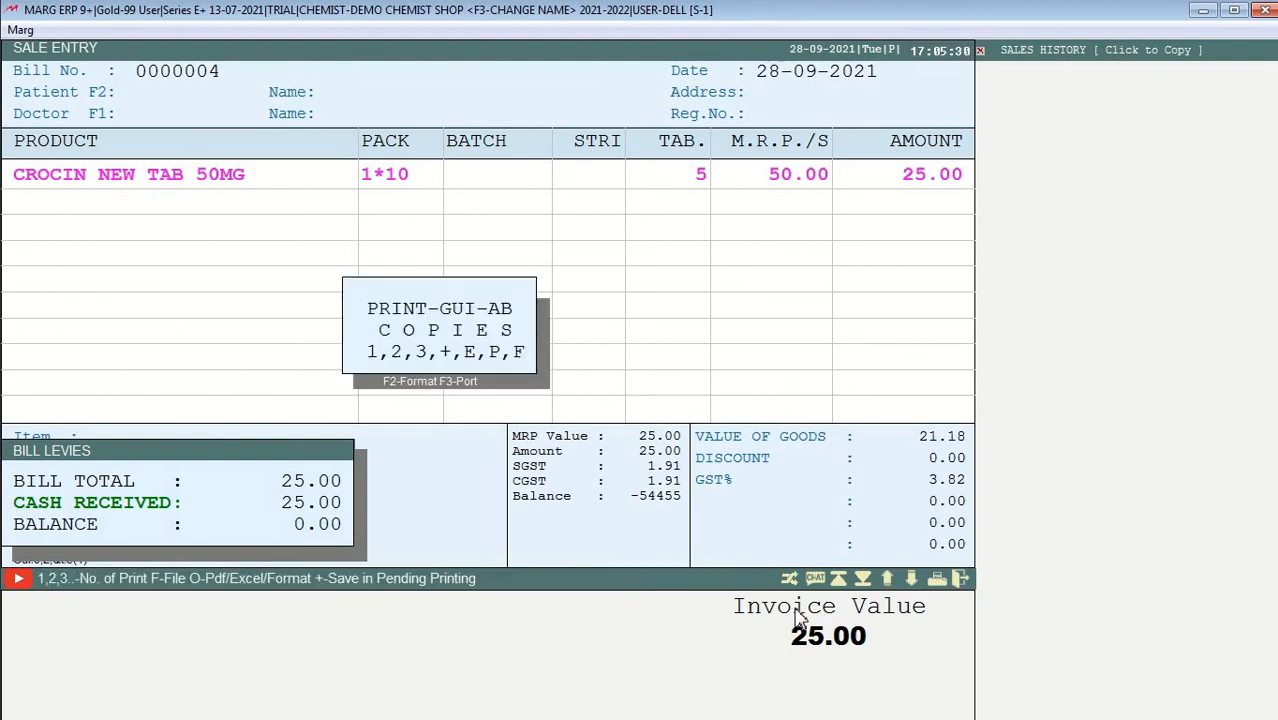
{"action": "key", "text": "p"}
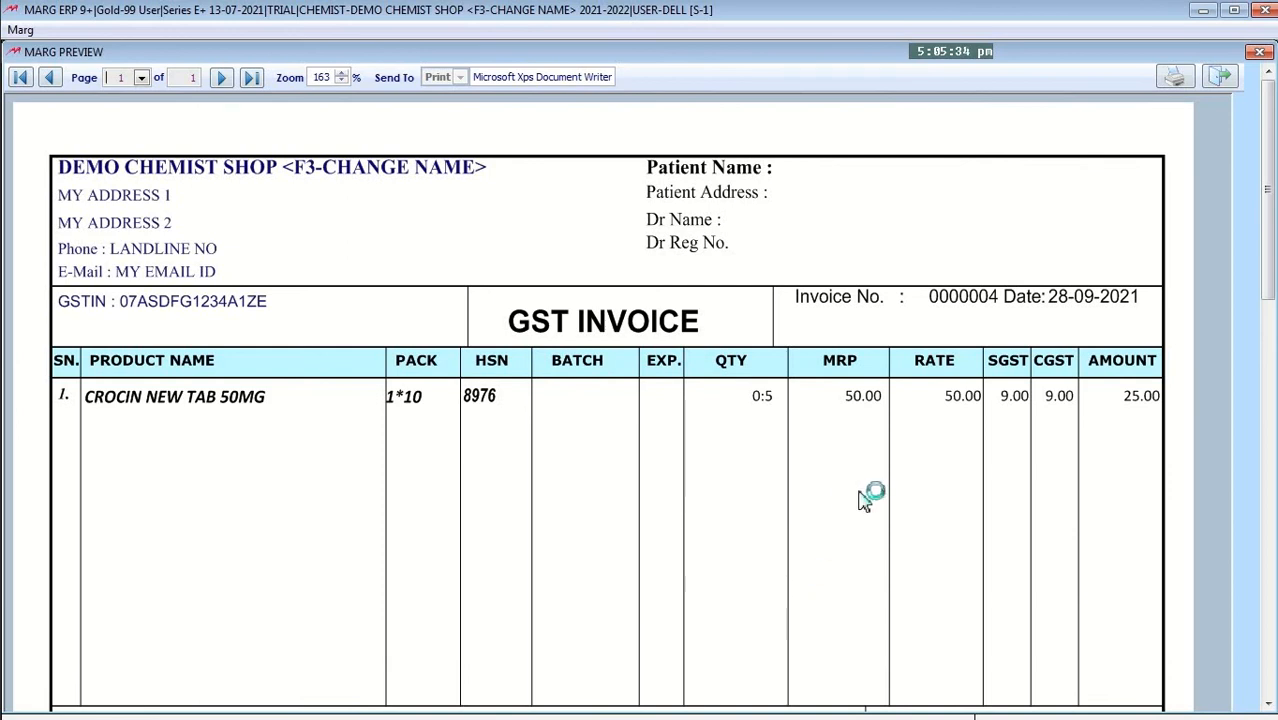
{"action": "scroll", "coordinate": [866, 500], "scroll_direction": "down", "scroll_amount": 1}
{"action": "scroll", "coordinate": [866, 500], "scroll_direction": "down", "scroll_amount": 2}
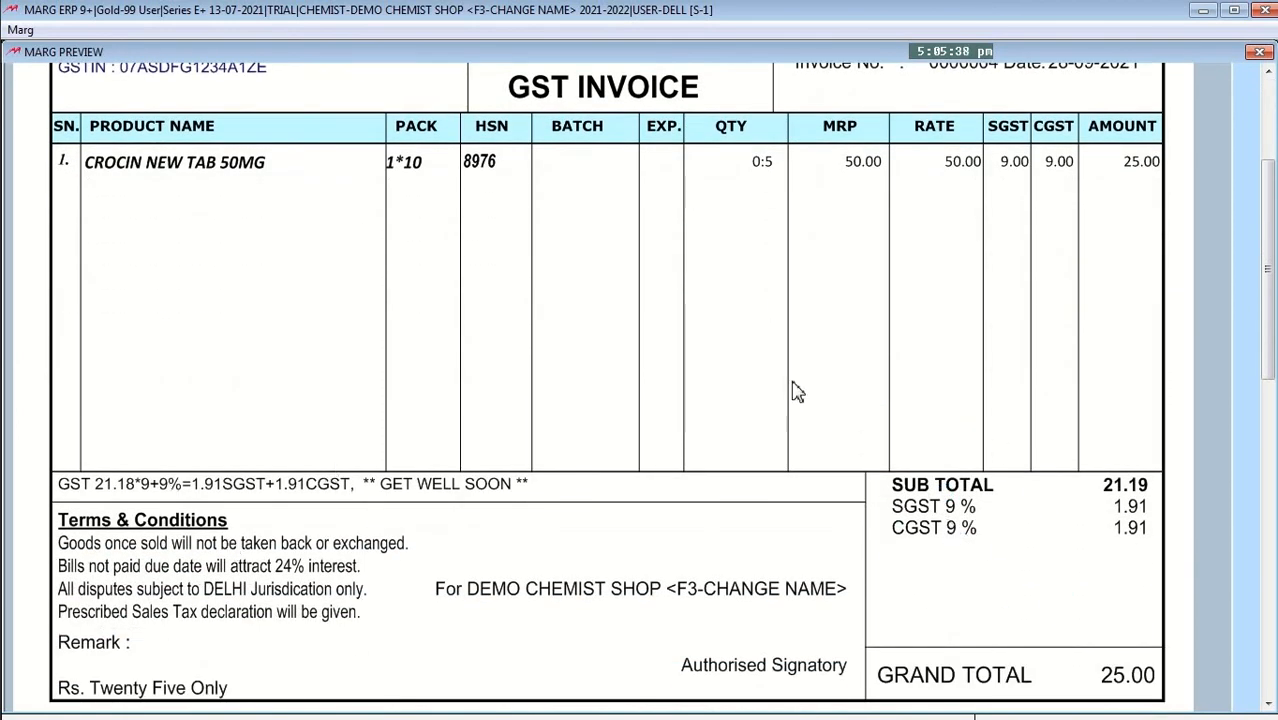
{"action": "scroll", "coordinate": [682, 334], "scroll_direction": "up", "scroll_amount": 2}
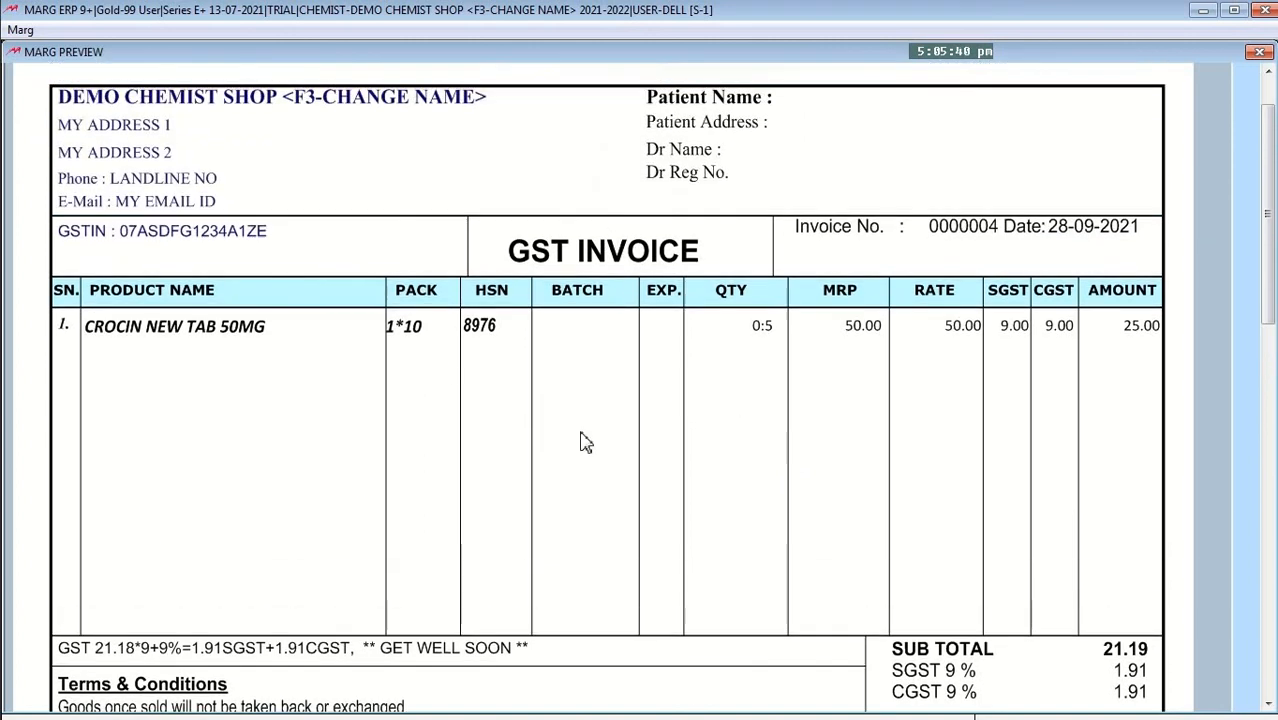
{"action": "scroll", "coordinate": [582, 439], "scroll_direction": "up", "scroll_amount": 1}
{"action": "left_click", "coordinate": [1219, 76]}
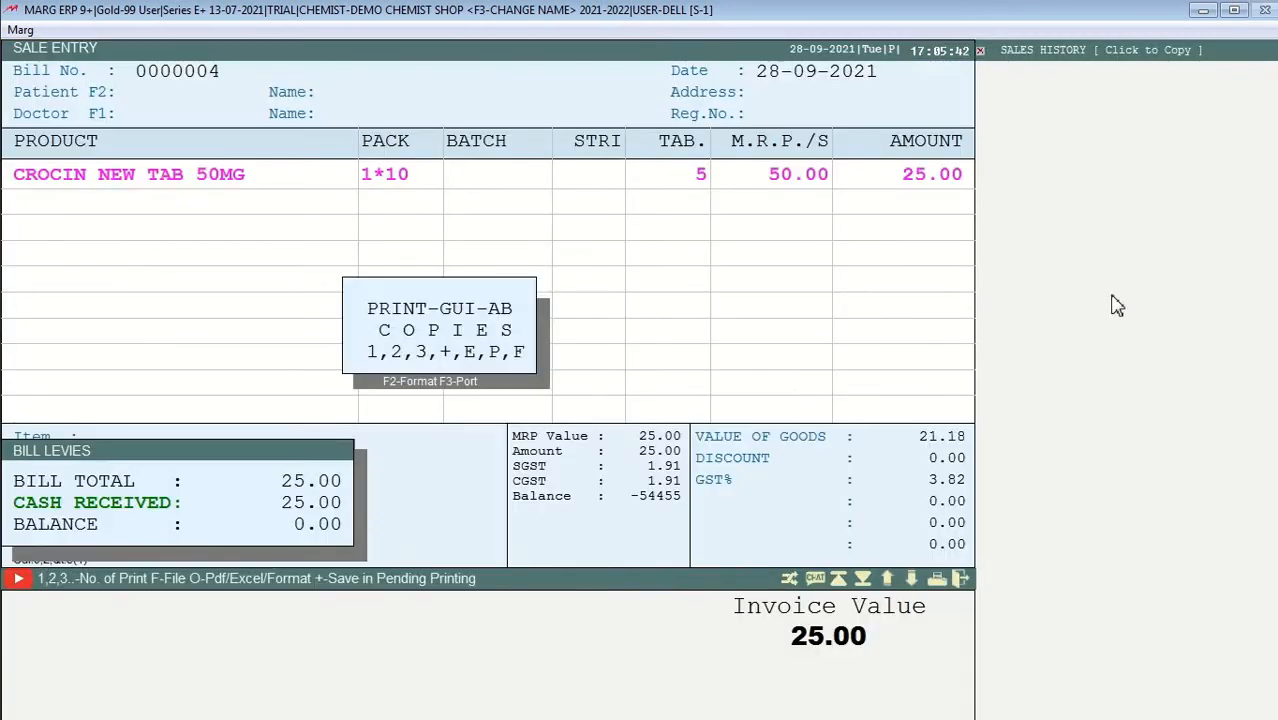
{"action": "key", "text": "Escape"}
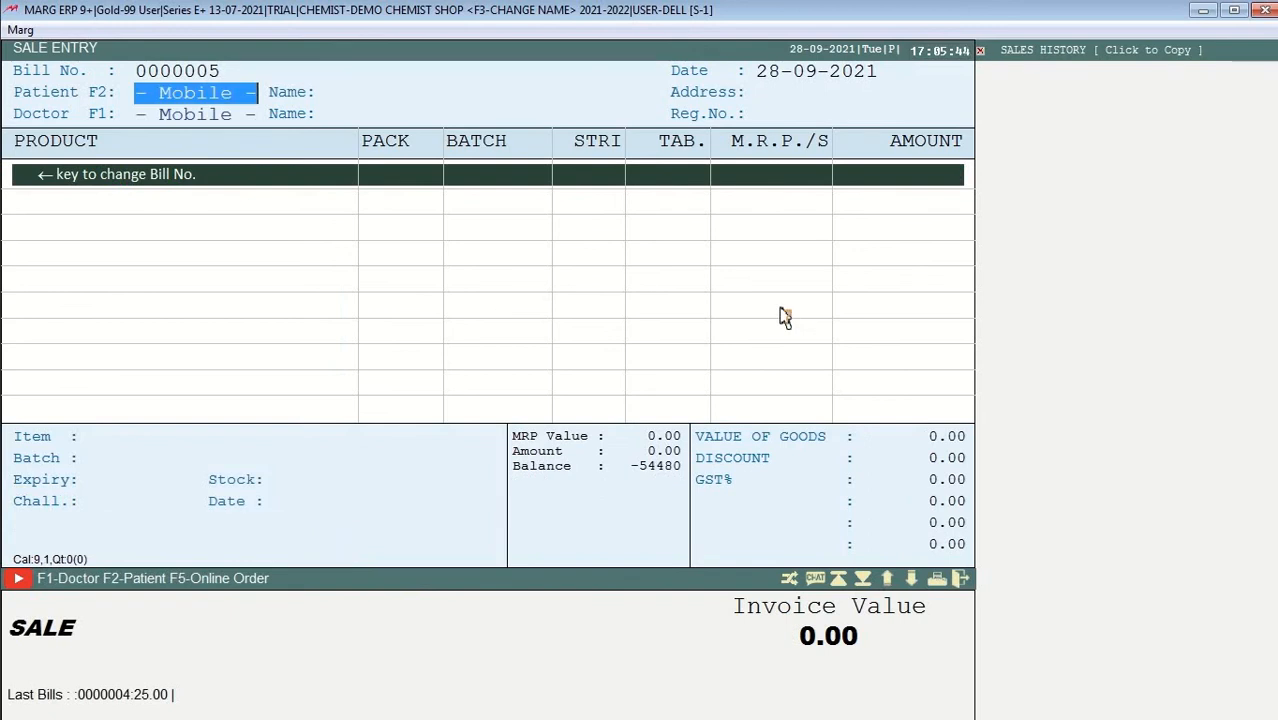
{"action": "key", "text": "Escape"}
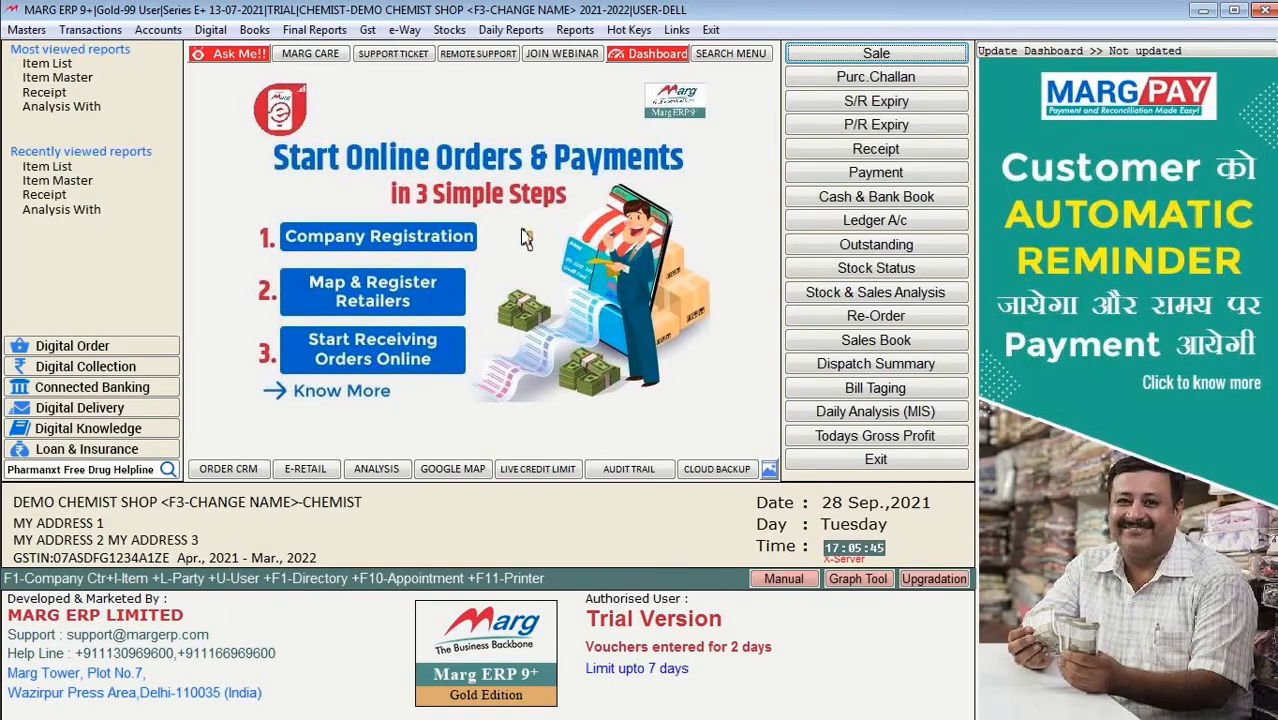
Step: From Masters > Inventory Master > Item Master, open CROCIN NEW TAB 50MG for modification
{"action": "left_click", "coordinate": [36, 30]}
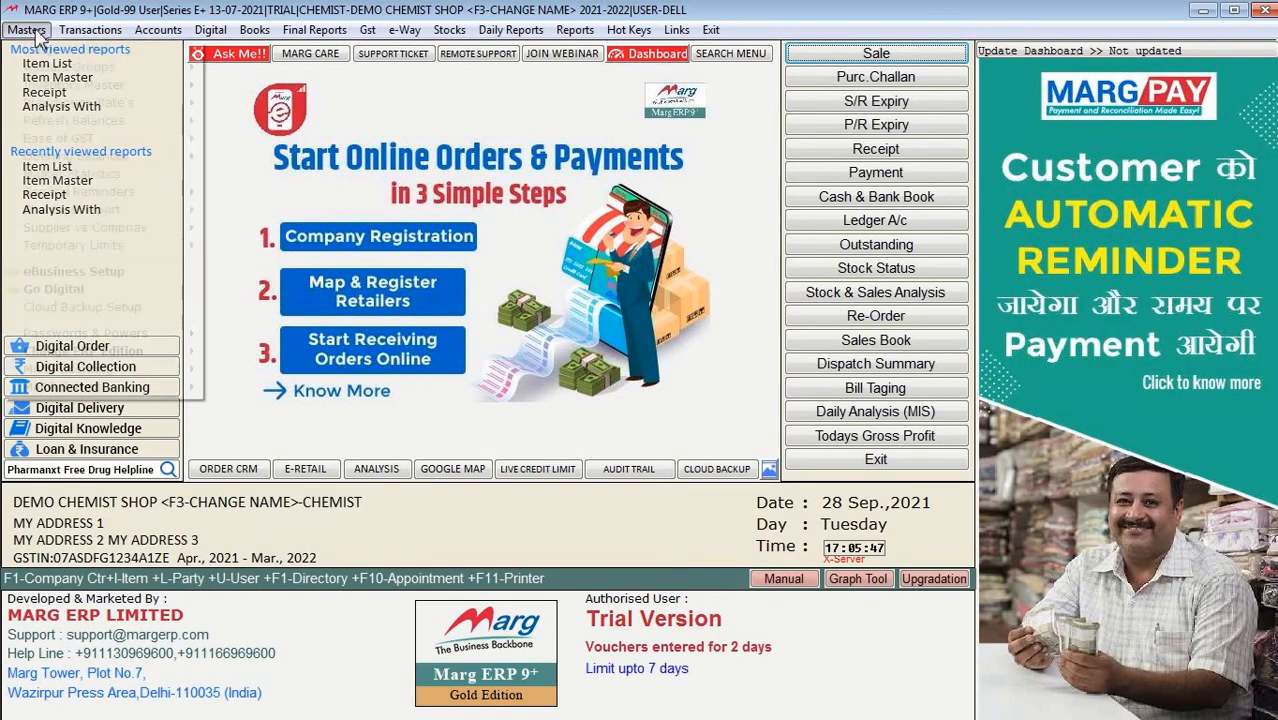
{"action": "mouse_move", "coordinate": [148, 108]}
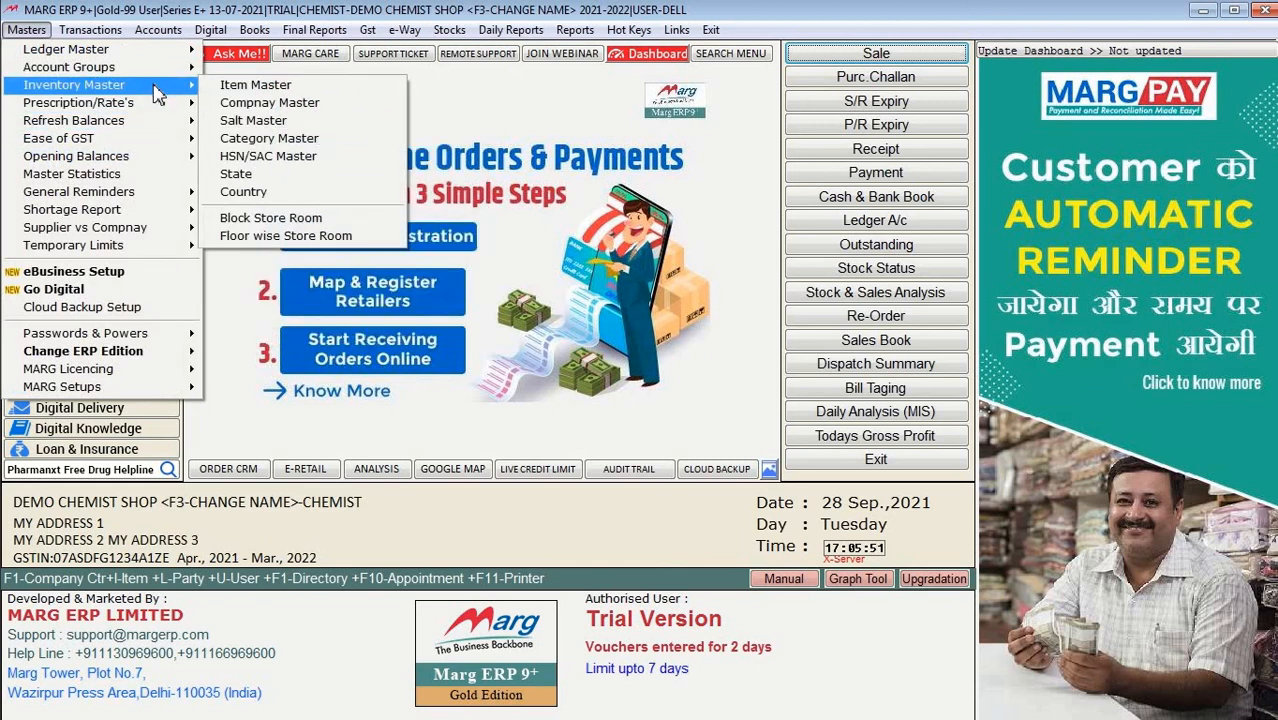
{"action": "left_click", "coordinate": [250, 95]}
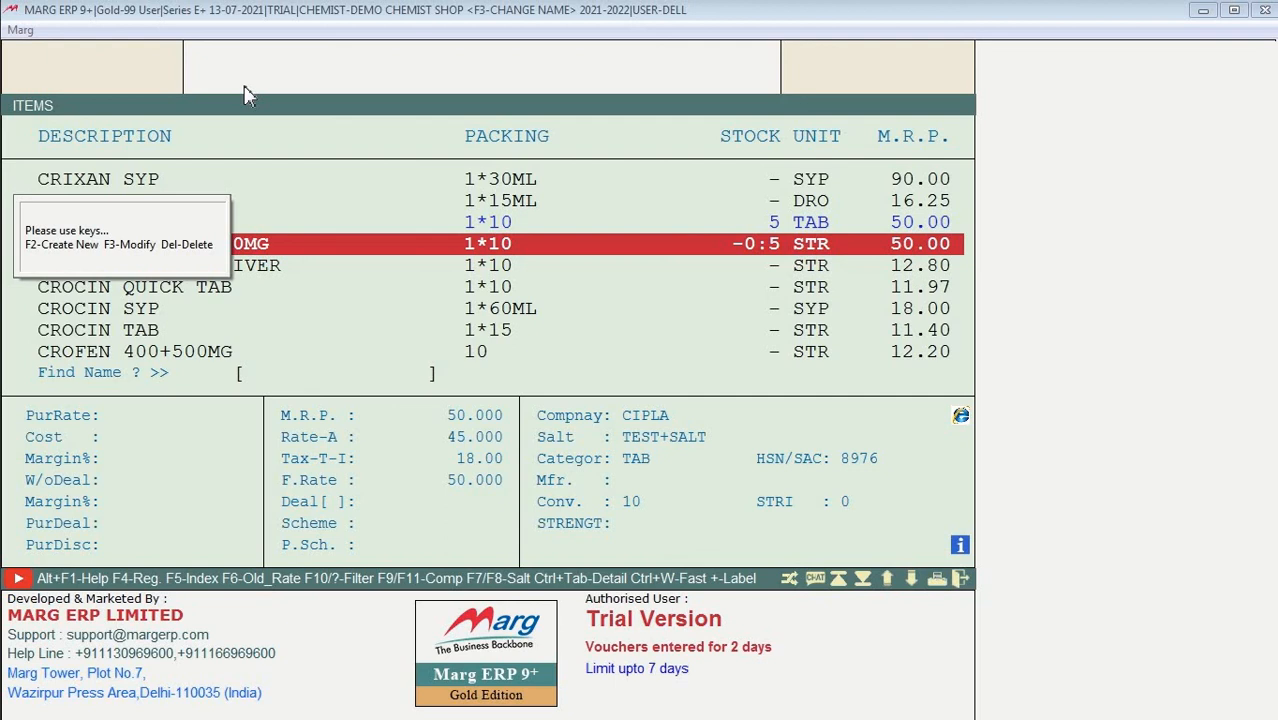
{"action": "key", "text": "Down"}
{"action": "key", "text": "Up"}
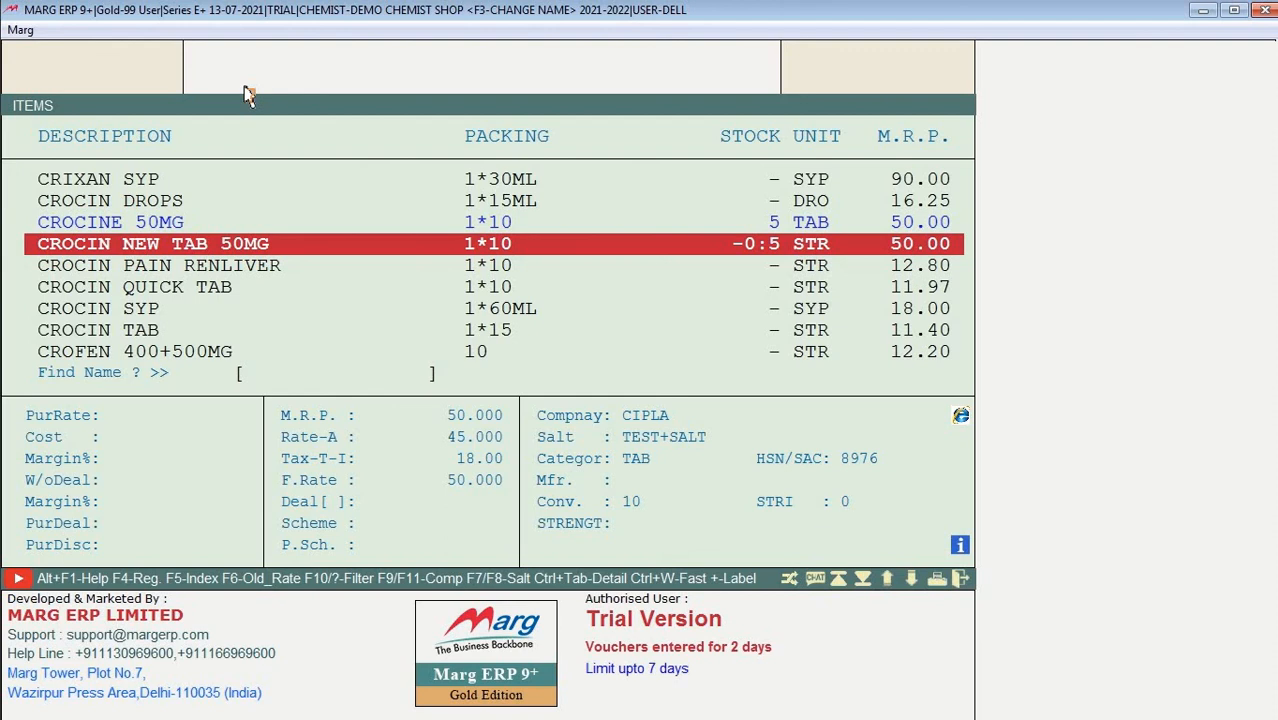
{"action": "key", "text": "Return"}
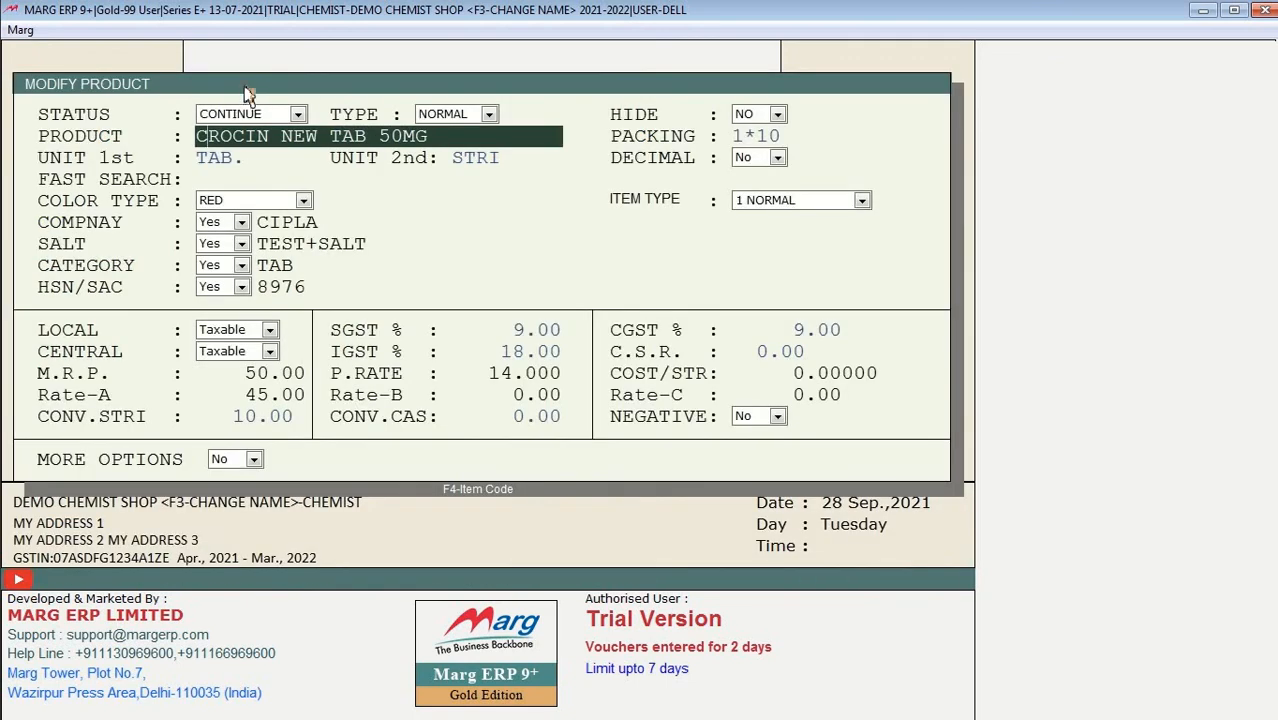
Step: Rename CROCIN NEW TAB 50MG to CROCIN NEW 50MG and save the product
{"action": "key", "text": "Right"}
{"action": "key", "text": "Right"}
{"action": "key", "text": "Right"}
{"action": "key", "text": "Right"}
{"action": "key", "text": "Right"}
{"action": "key", "text": "Right"}
{"action": "key", "text": "Right"}
{"action": "key", "text": "Right"}
{"action": "key", "text": "Right"}
{"action": "key", "text": "Right"}
{"action": "key", "text": "Right"}
{"action": "key", "text": "BackSpace"}
{"action": "key", "text": "BackSpace"}
{"action": "key", "text": "BackSpace"}
{"action": "key", "text": "BackSpace"}
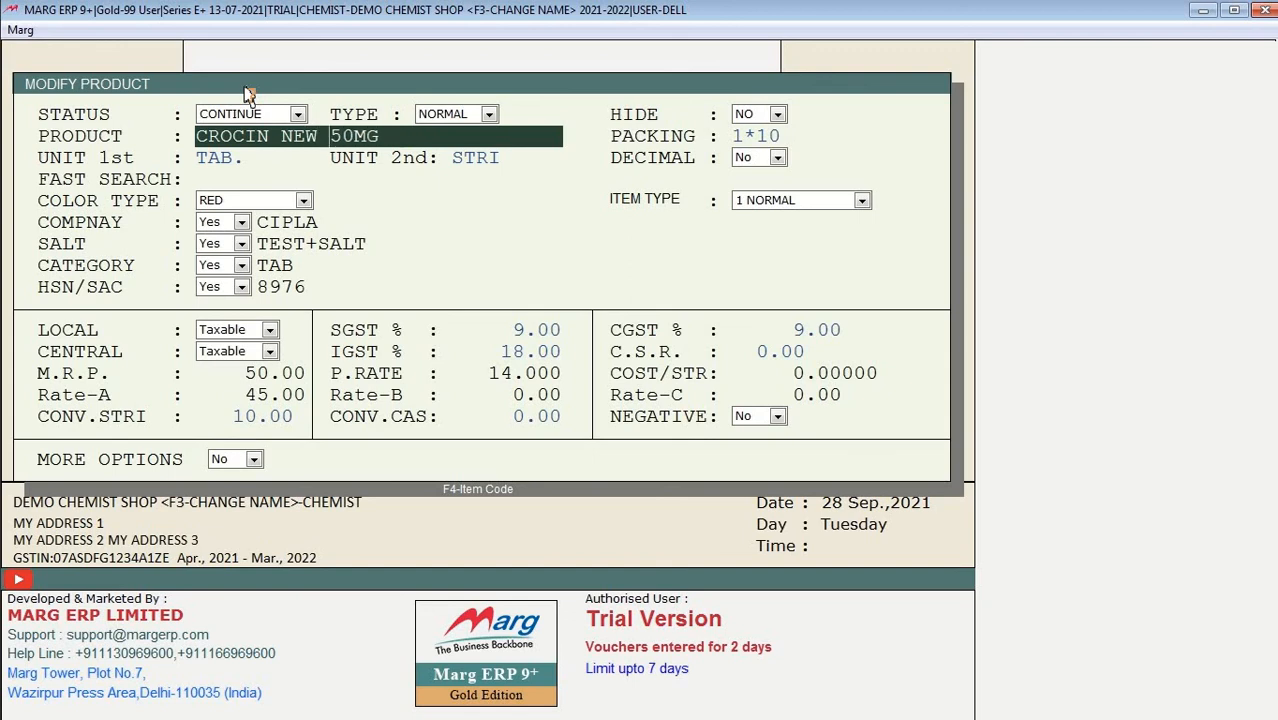
{"action": "key", "text": "BackSpace"}
{"action": "key", "text": "Return"}
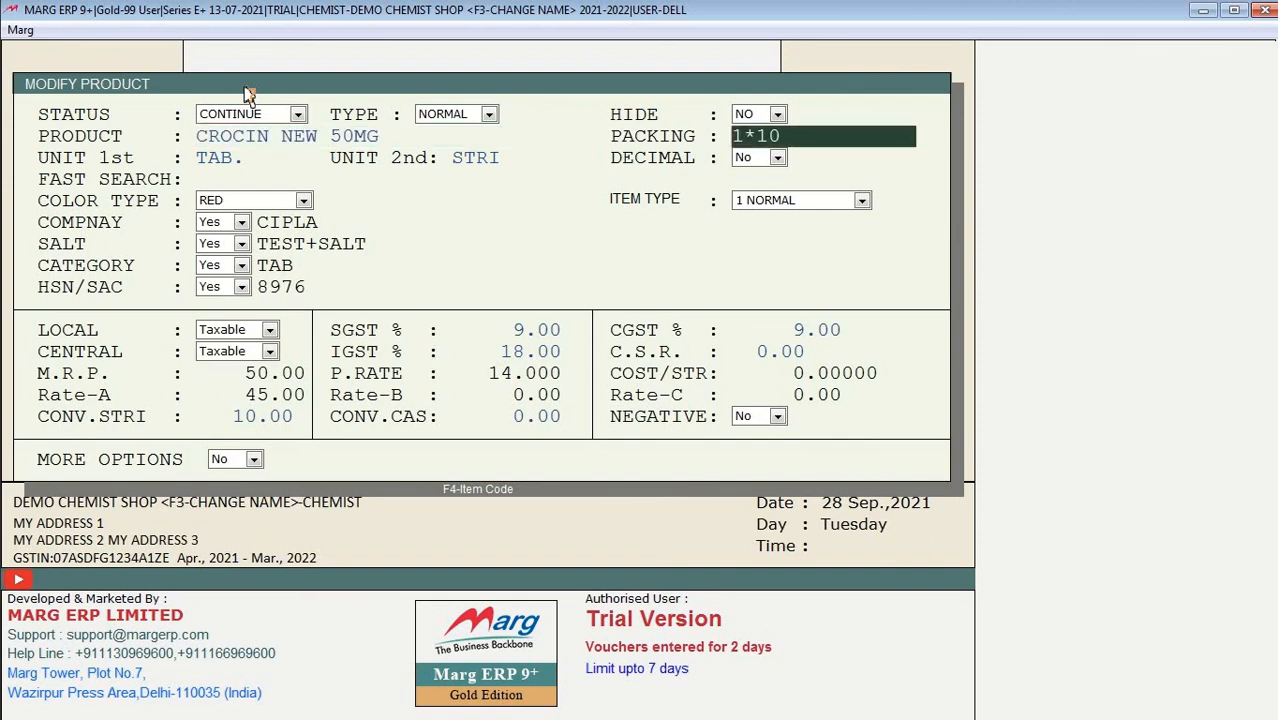
{"action": "key", "text": "Return"}
{"action": "key", "text": "Return"}
{"action": "key", "text": "Return"}
{"action": "key", "text": "Return"}
{"action": "key", "text": "Return"}
{"action": "key", "text": "Return"}
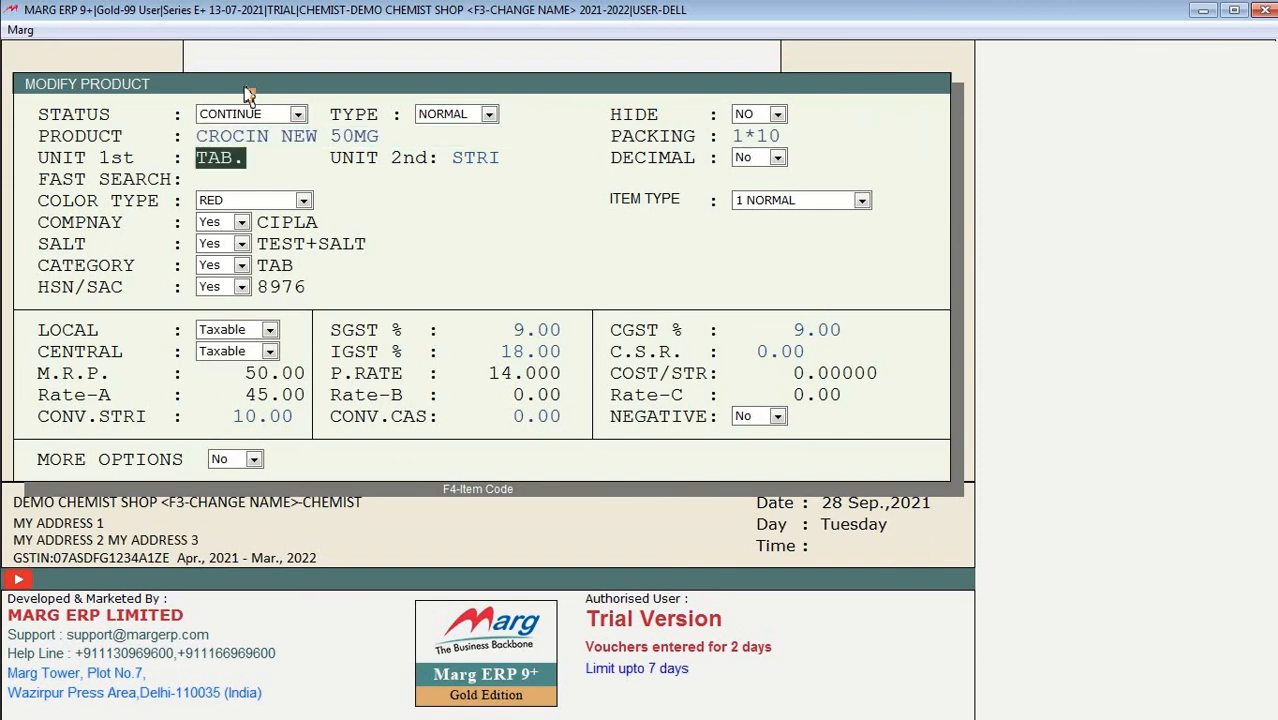
{"action": "key", "text": "Return"}
{"action": "key", "text": "Return"}
{"action": "key", "text": "Return"}
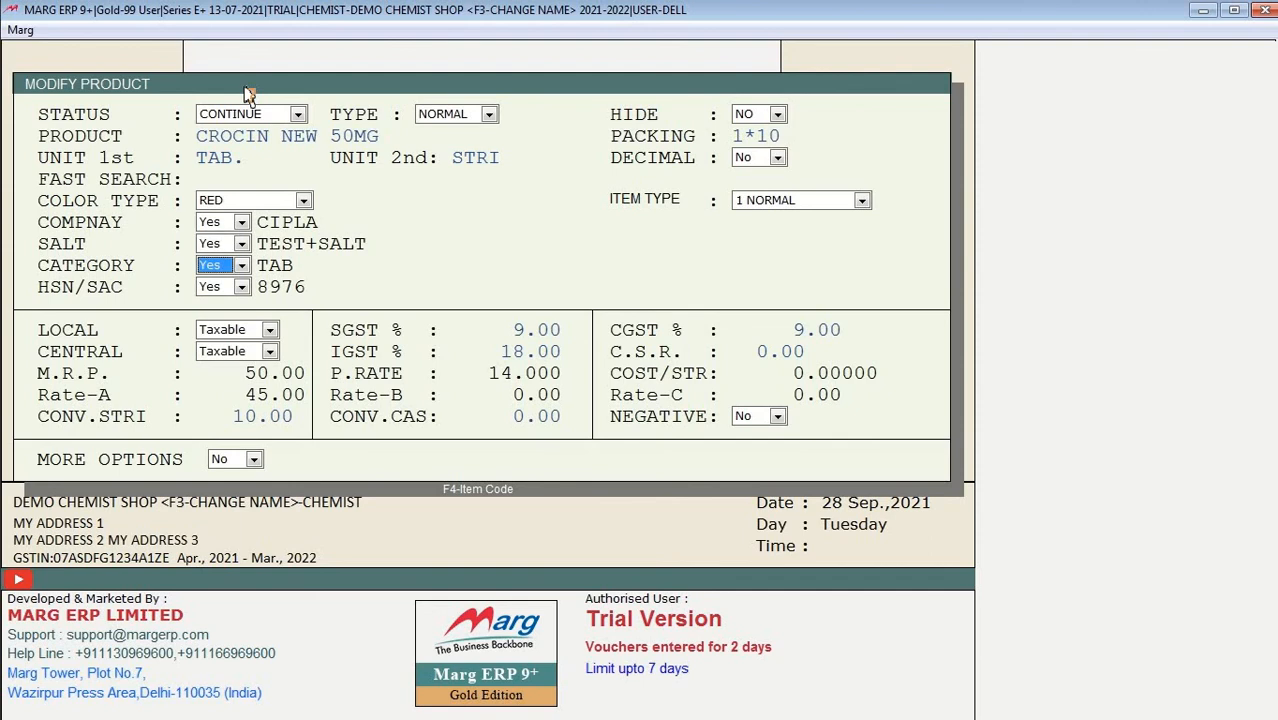
{"action": "key", "text": "Escape"}
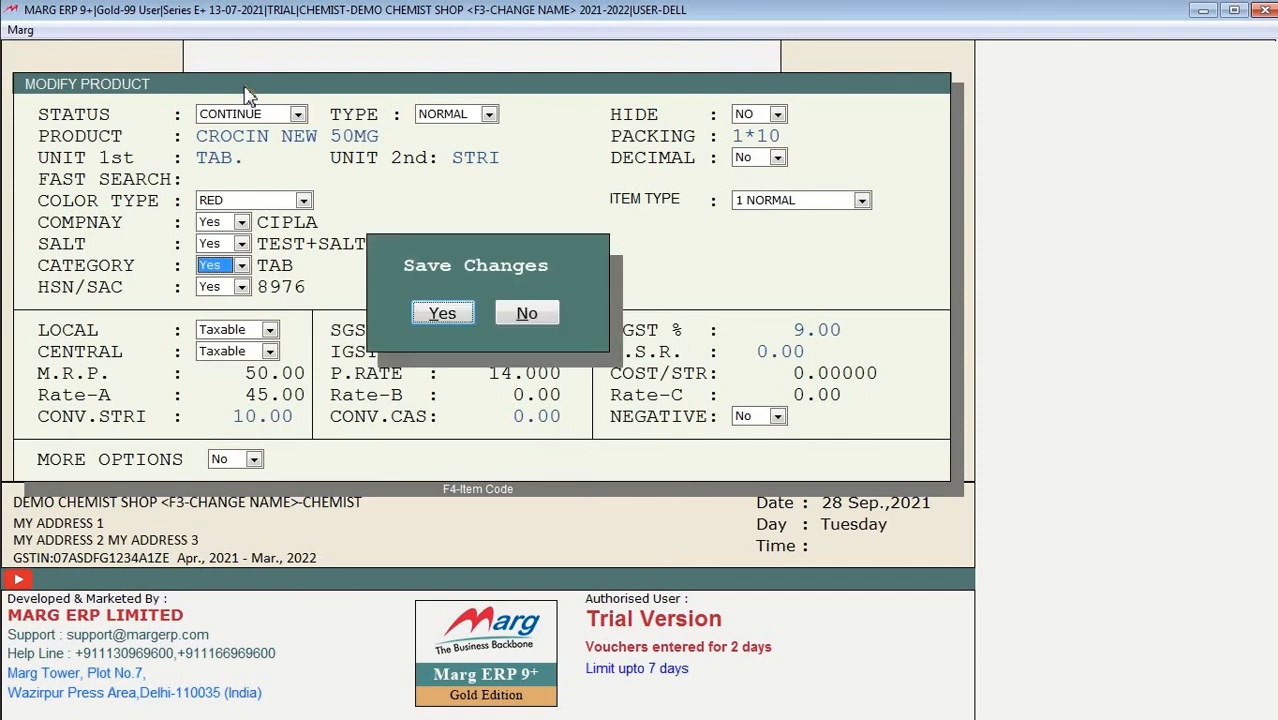
{"action": "key", "text": "Return"}
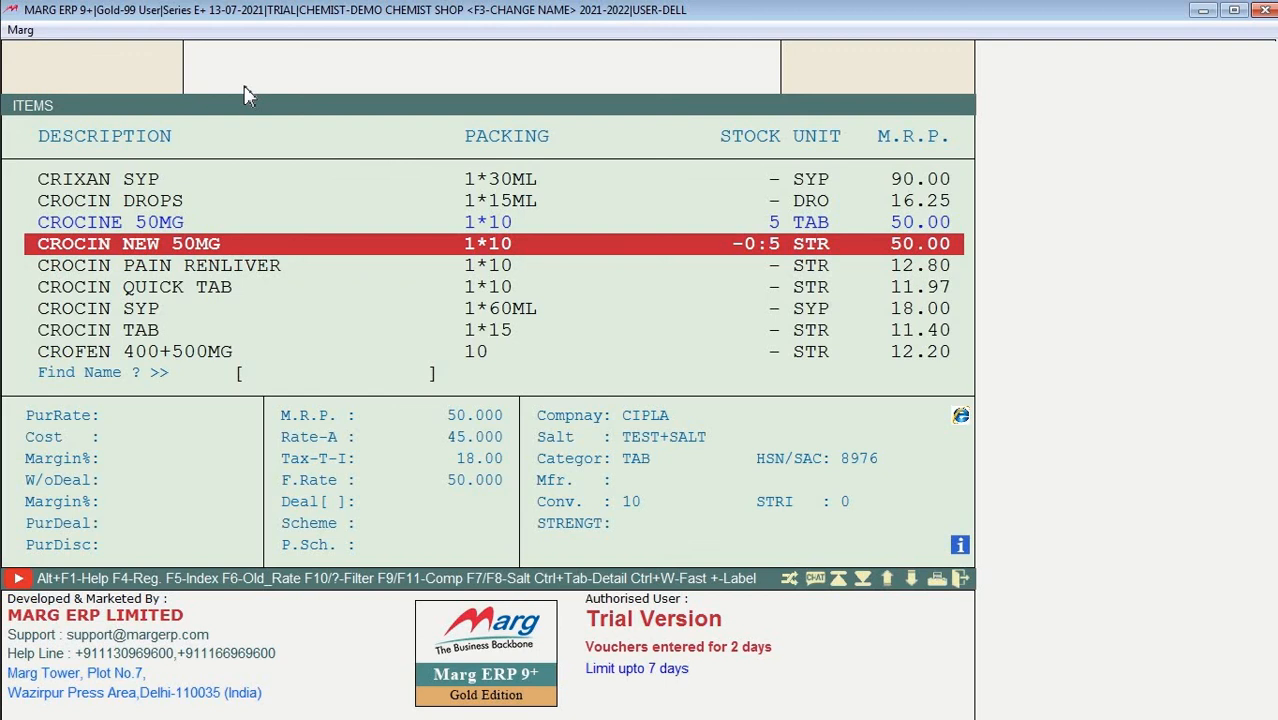
Step: Try deleting CROCIN NEW 50MG, then delete its sale bill 0000004 from the item register
{"action": "key", "text": "Delete"}
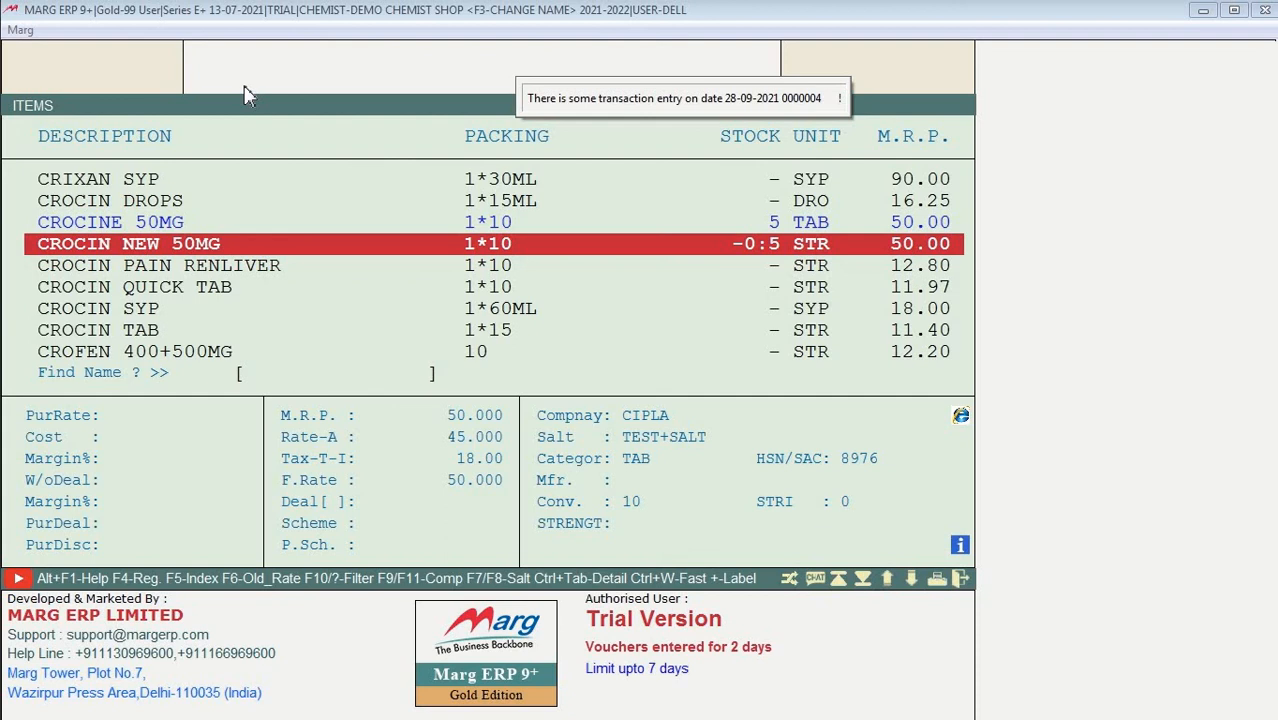
{"action": "key", "text": "F4"}
{"action": "key", "text": "Return"}
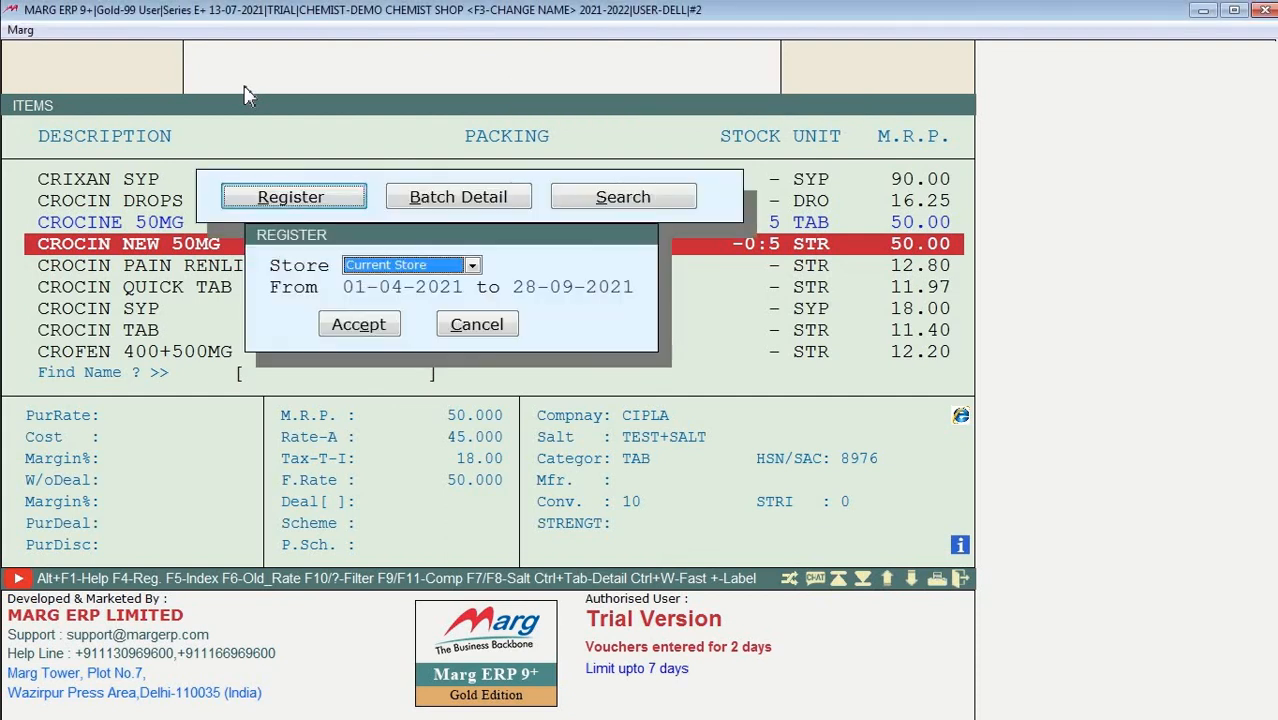
{"action": "key", "text": "Return"}
{"action": "key", "text": "Return"}
{"action": "key", "text": "Return"}
{"action": "key", "text": "Return"}
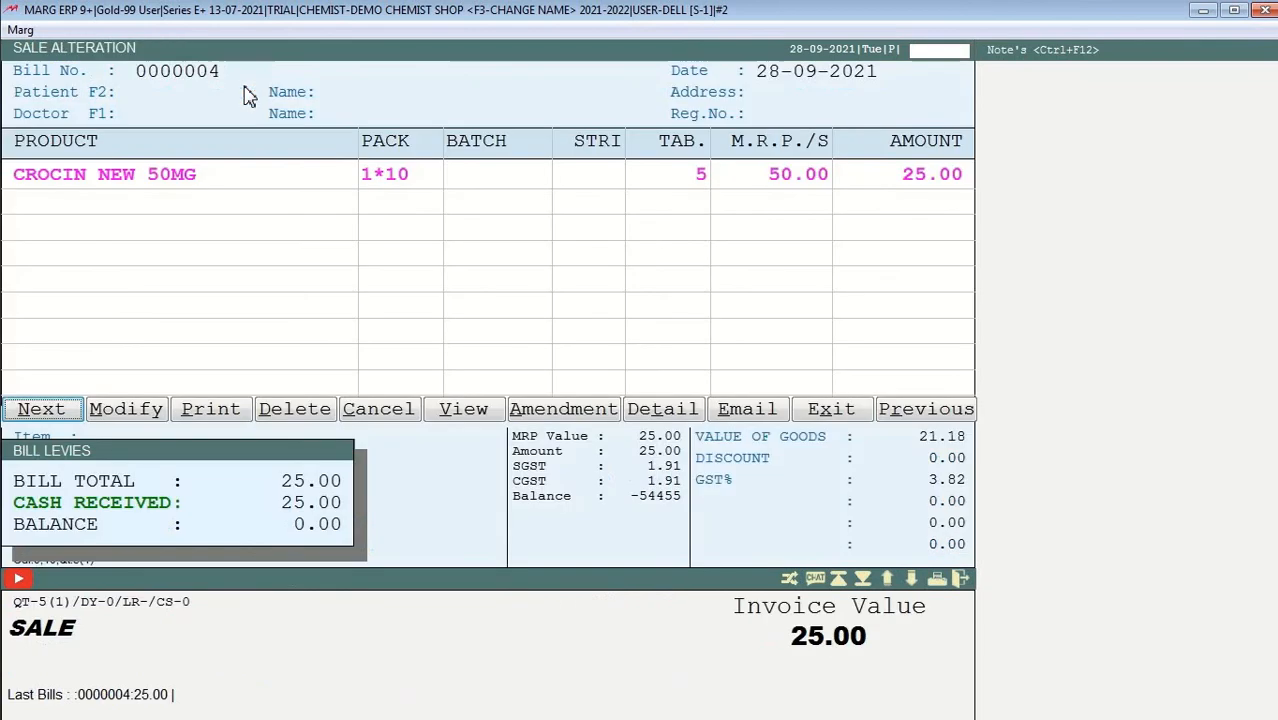
{"action": "key", "text": "Right"}
{"action": "key", "text": "Right"}
{"action": "key", "text": "Right"}
{"action": "key", "text": "Return"}
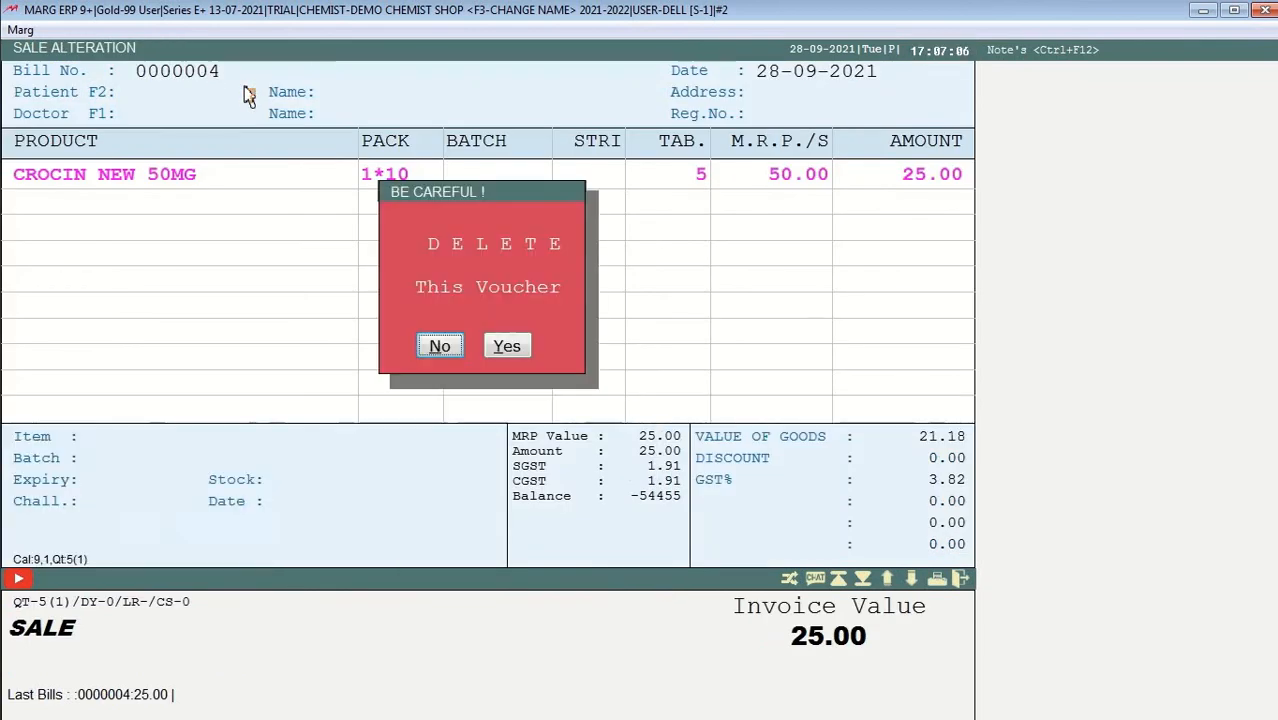
{"action": "key", "text": "Right"}
{"action": "key", "text": "Return"}
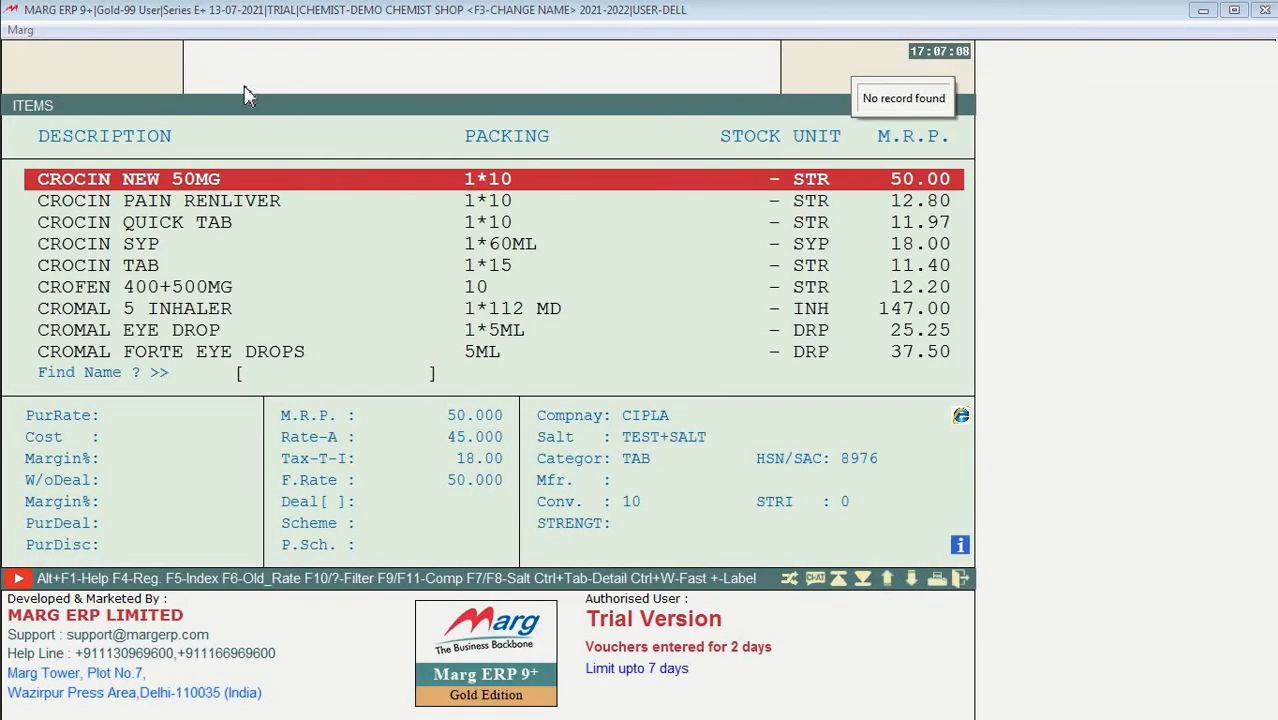
Step: Delete the CROCIN NEW 50MG item, confirming Yes in the 'Delete This Item' prompt
{"action": "key", "text": "Return"}
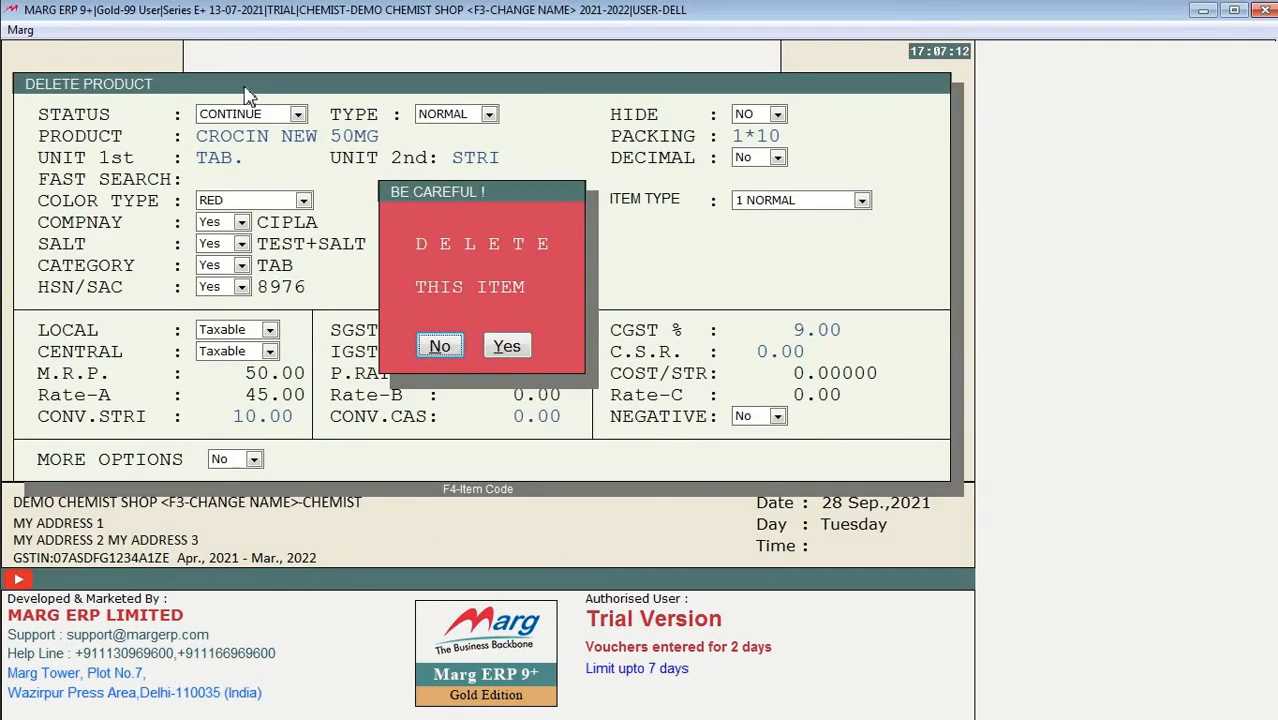
{"action": "key", "text": "Right"}
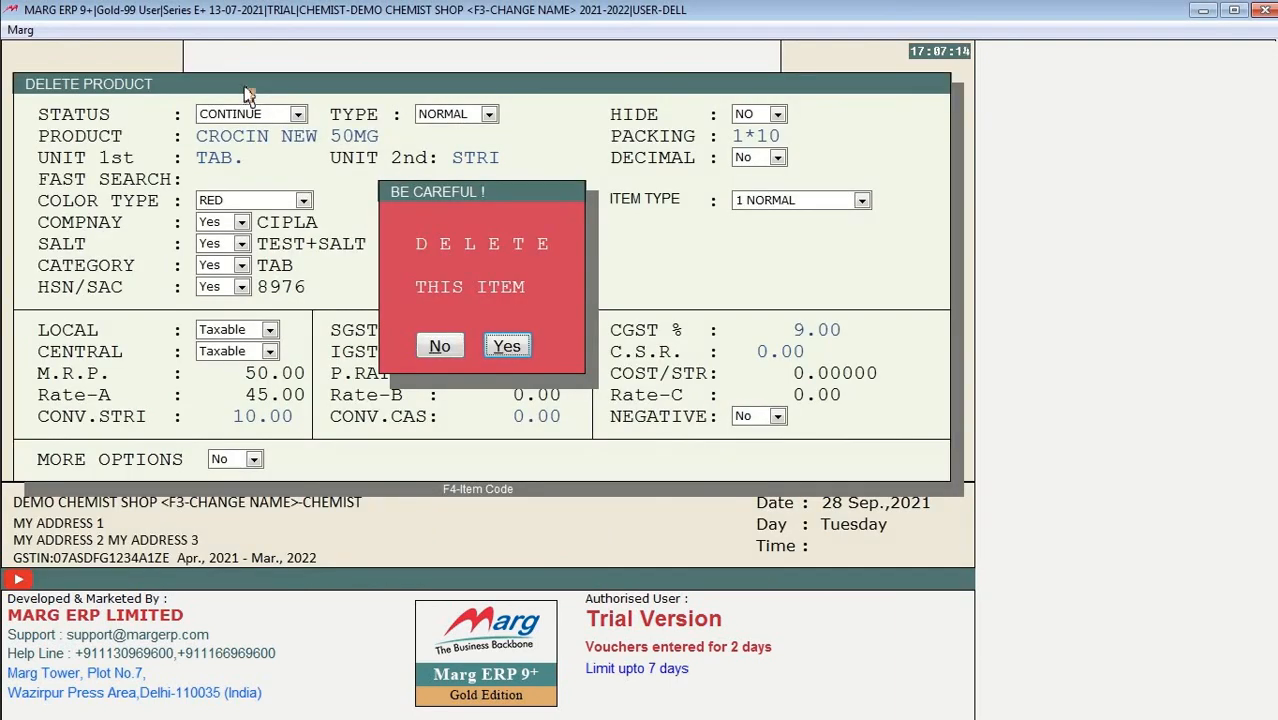
{"action": "key", "text": "Return"}
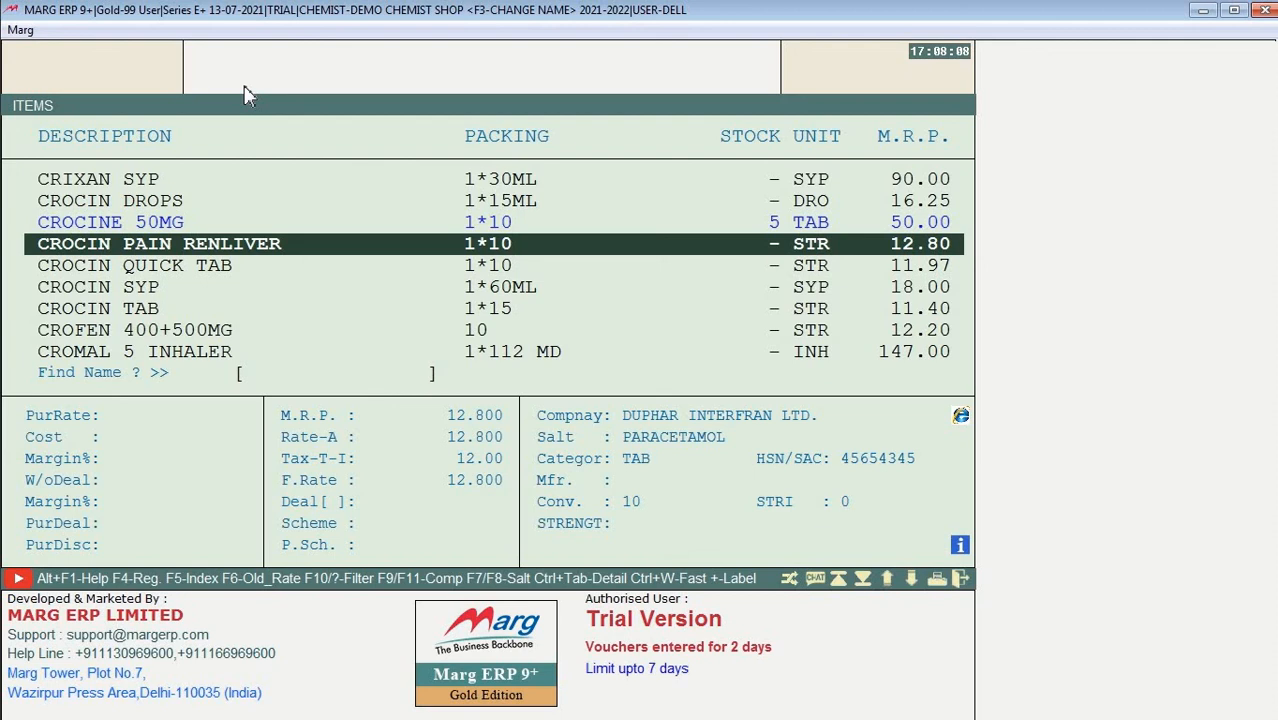
Step: Inspect CROCIN PAIN RENLIVER's STATUS and HSN/SAC code list, keeping STATUS as CONTINUE
{"action": "key", "text": "Return"}
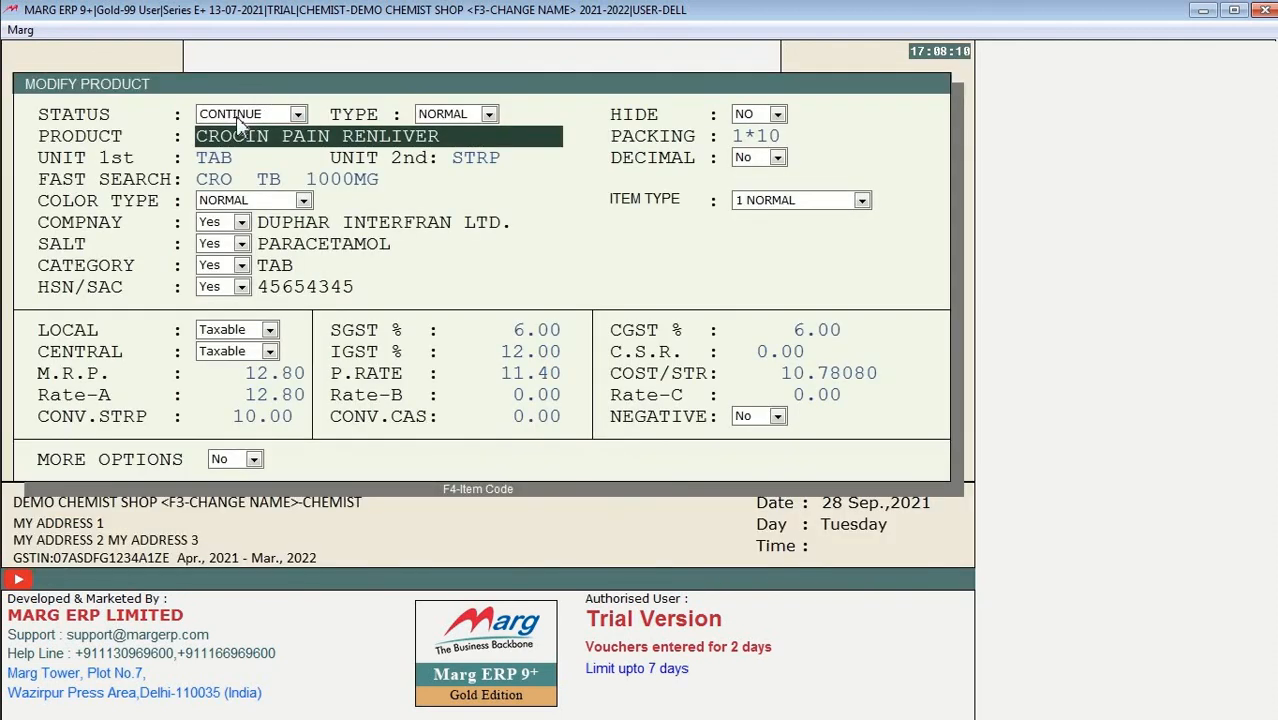
{"action": "left_click", "coordinate": [238, 118]}
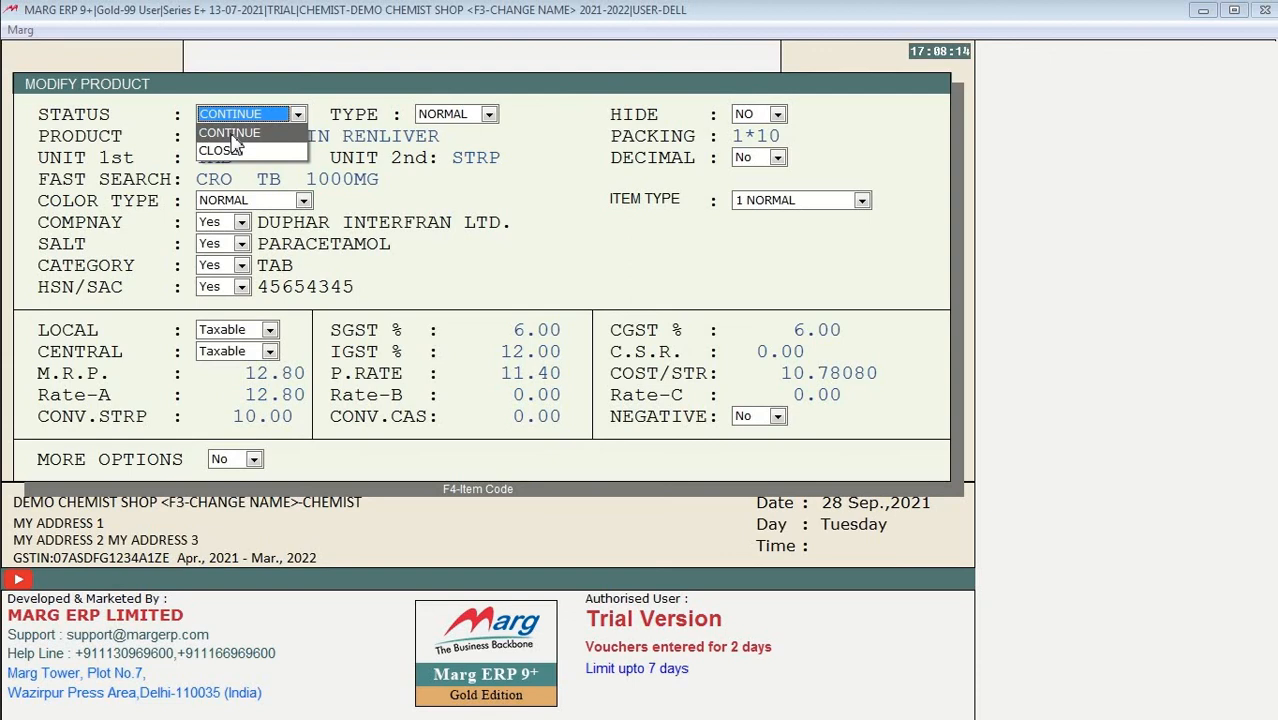
{"action": "left_click", "coordinate": [388, 284]}
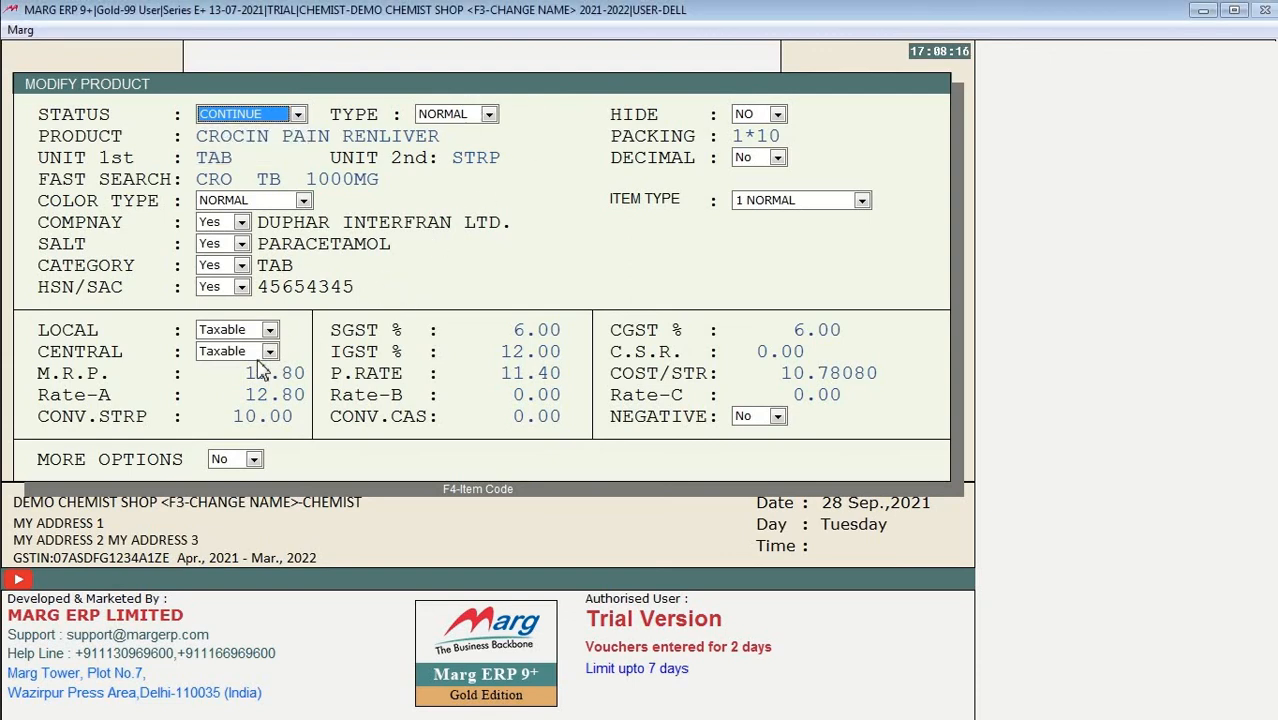
{"action": "left_click", "coordinate": [229, 286]}
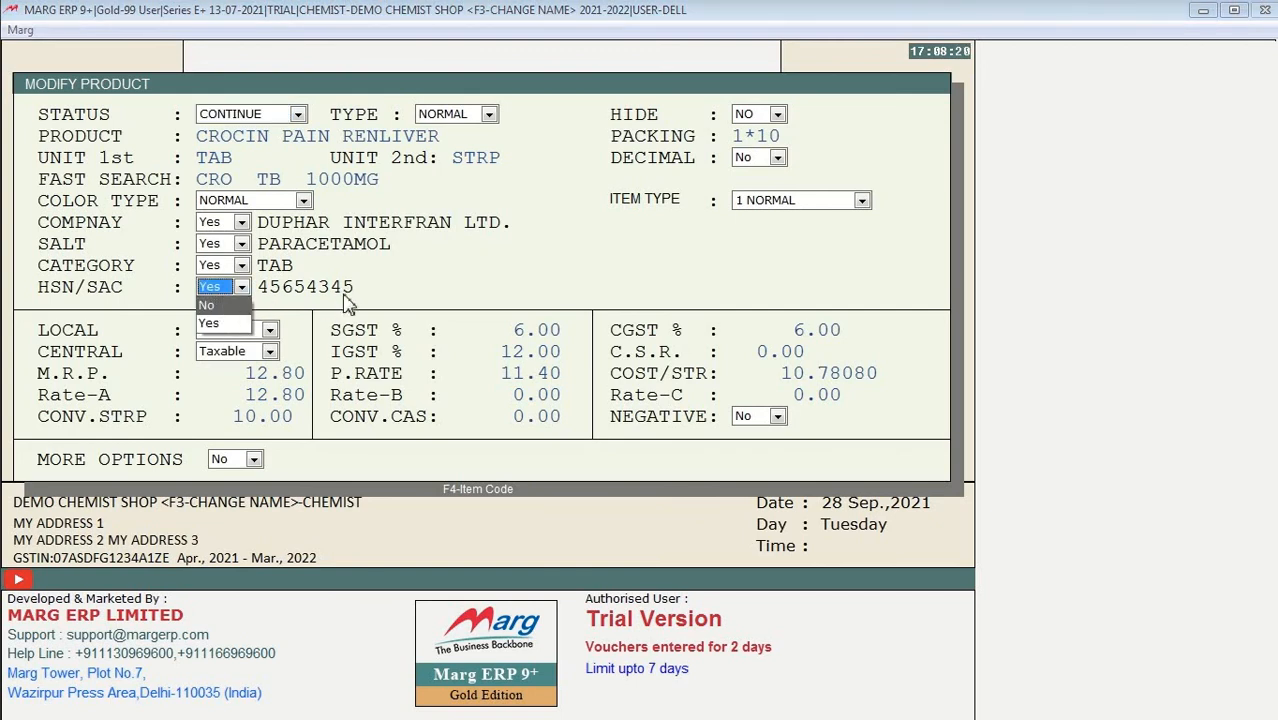
{"action": "key", "text": "Return"}
{"action": "key", "text": "F2"}
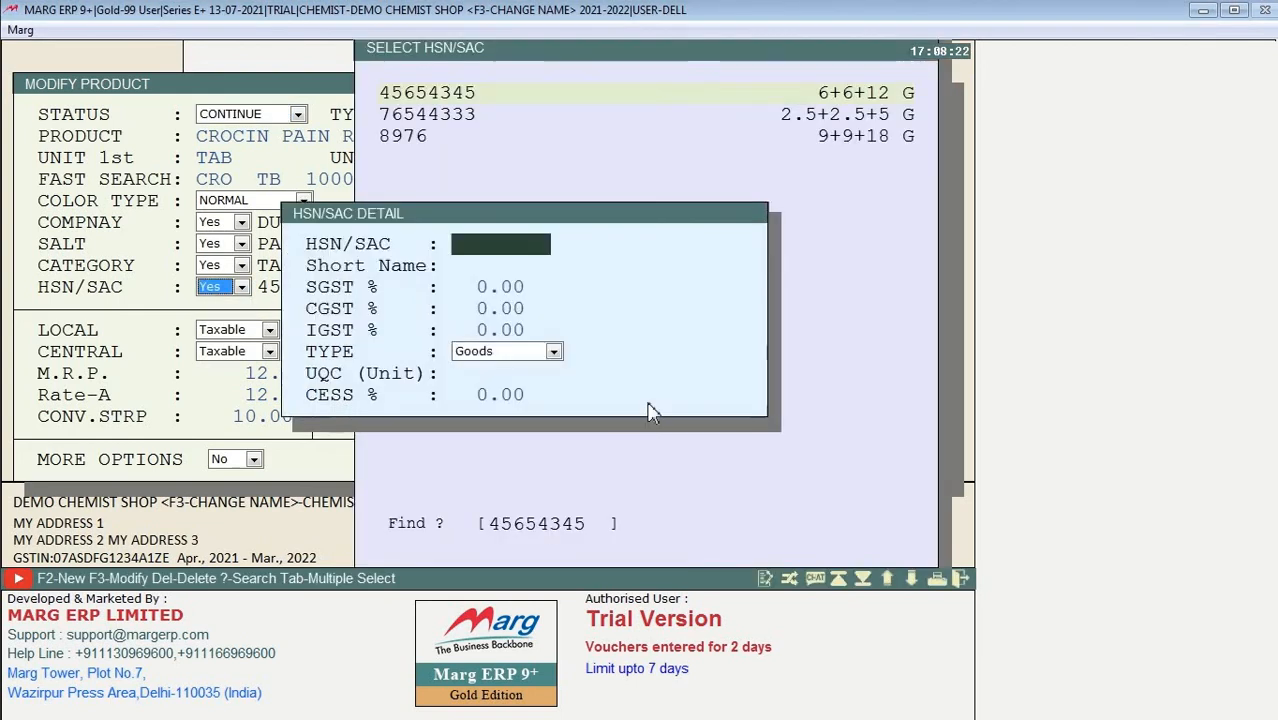
{"action": "key", "text": "Escape"}
{"action": "key", "text": "Escape"}
{"action": "key", "text": "Escape"}
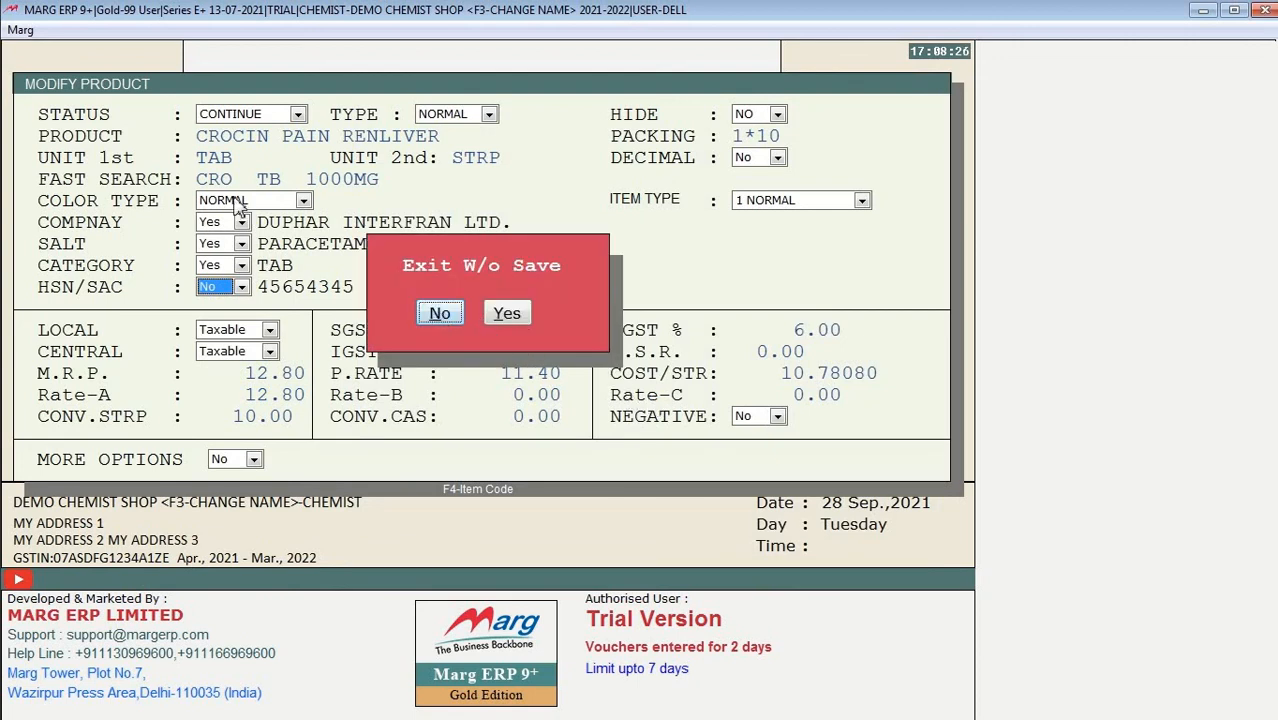
{"action": "left_click", "coordinate": [440, 314]}
Step: Exit the product form without saving, then minimize Marg ERP to reveal the course outline PDF
{"action": "left_click", "coordinate": [240, 180]}
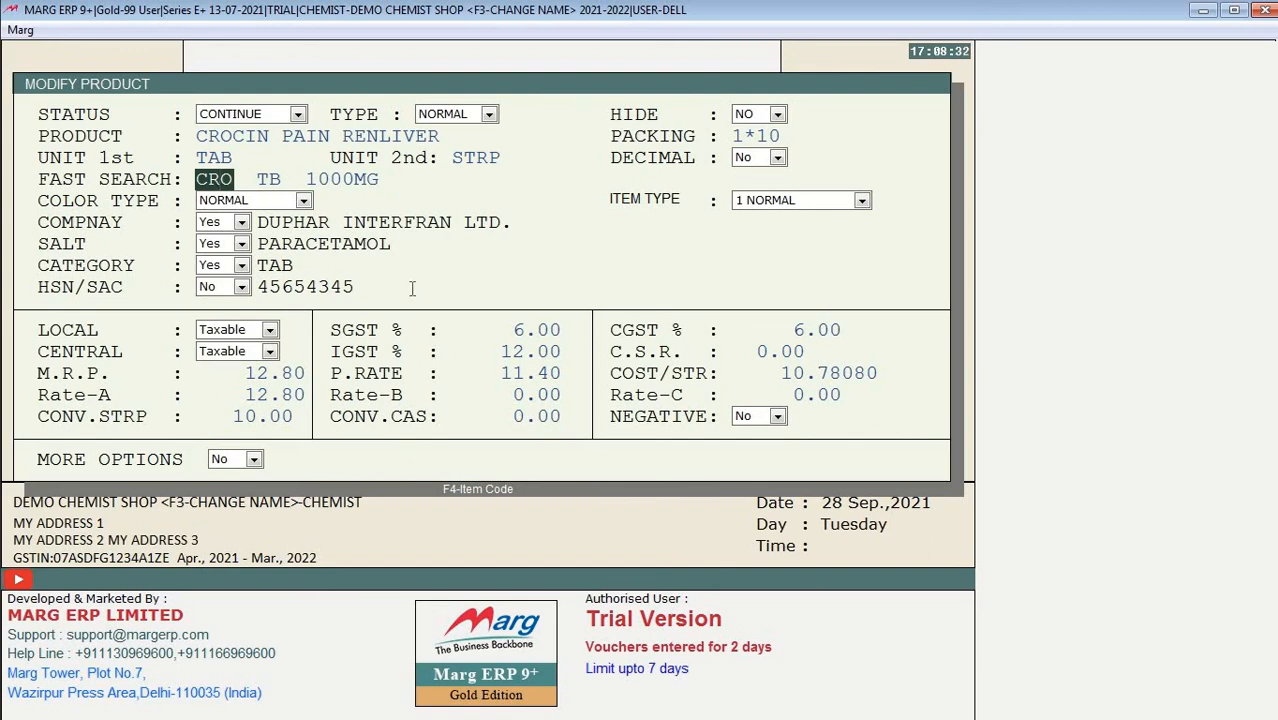
{"action": "key", "text": "Escape"}
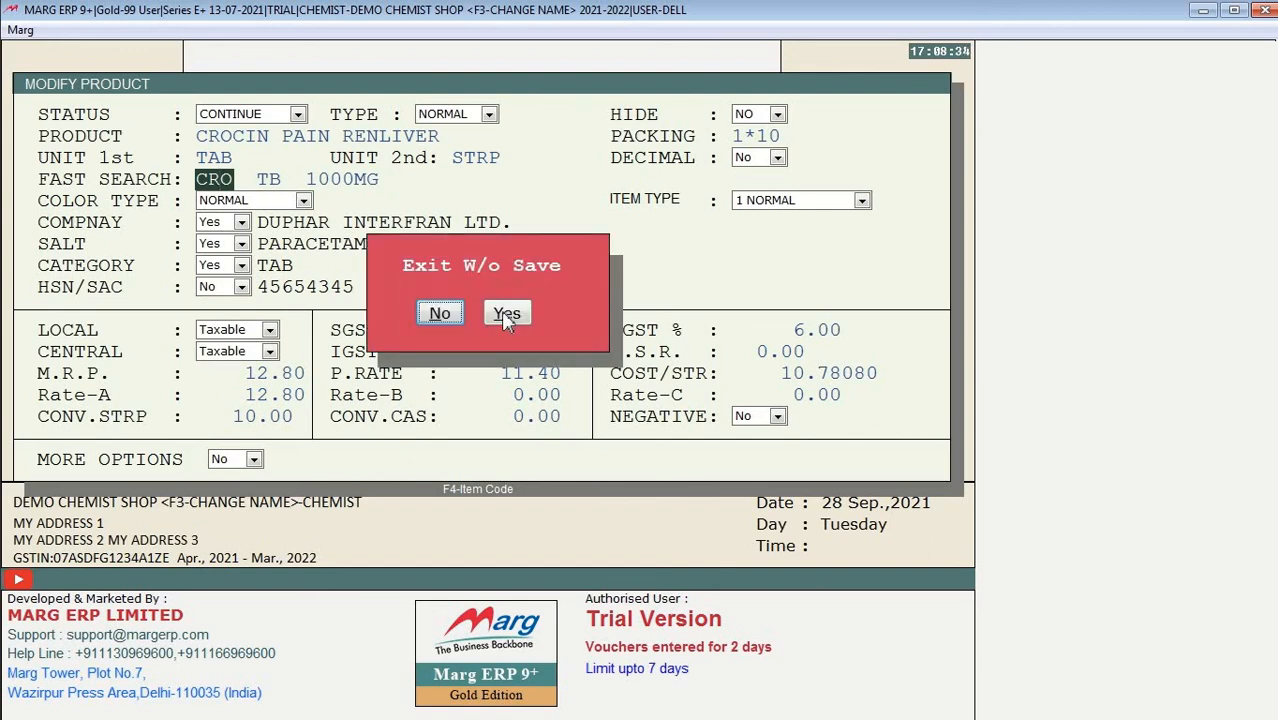
{"action": "left_click", "coordinate": [507, 314]}
{"action": "left_click", "coordinate": [445, 204]}
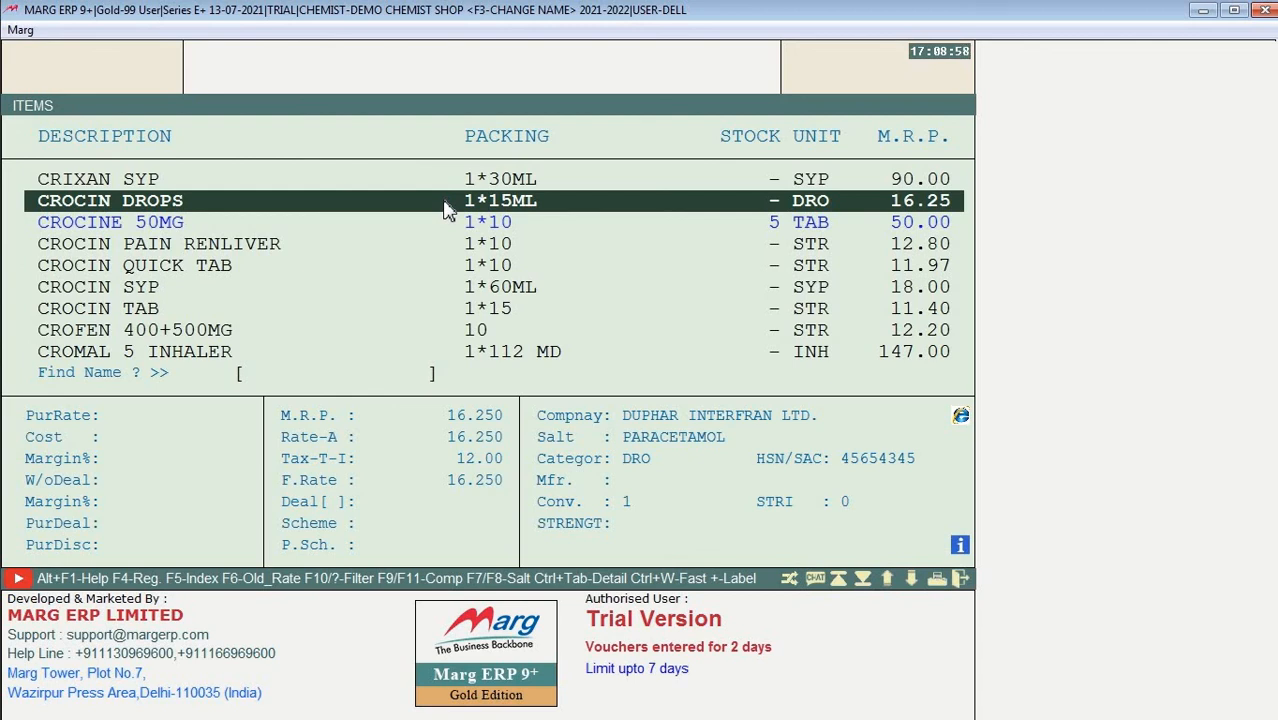
{"action": "key", "text": "Up"}
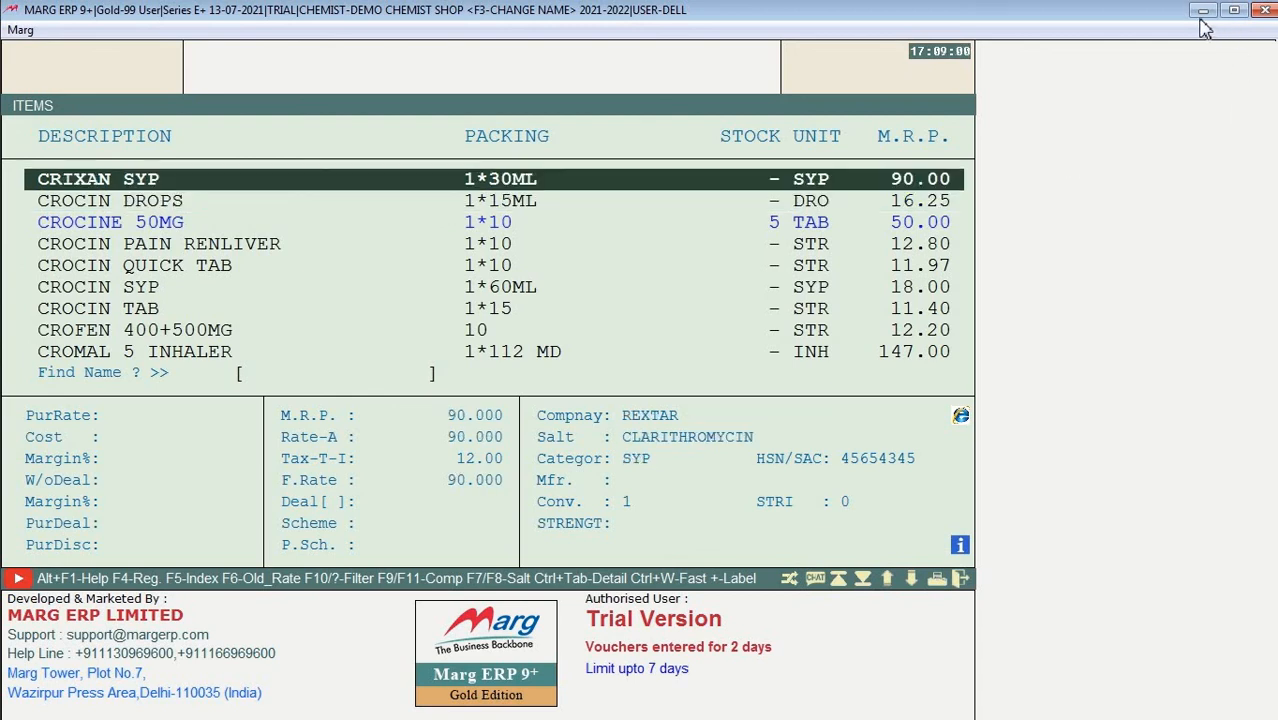
{"action": "left_click", "coordinate": [1205, 14]}
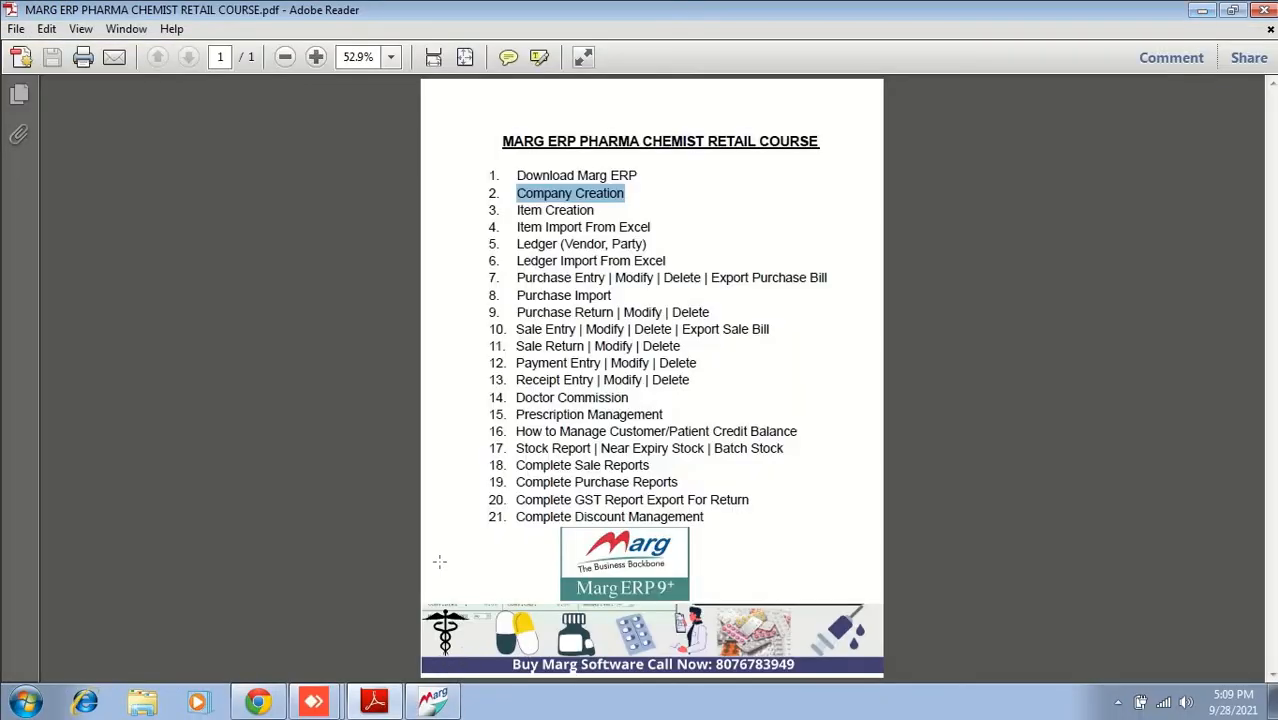
{"action": "left_click", "coordinate": [552, 214]}
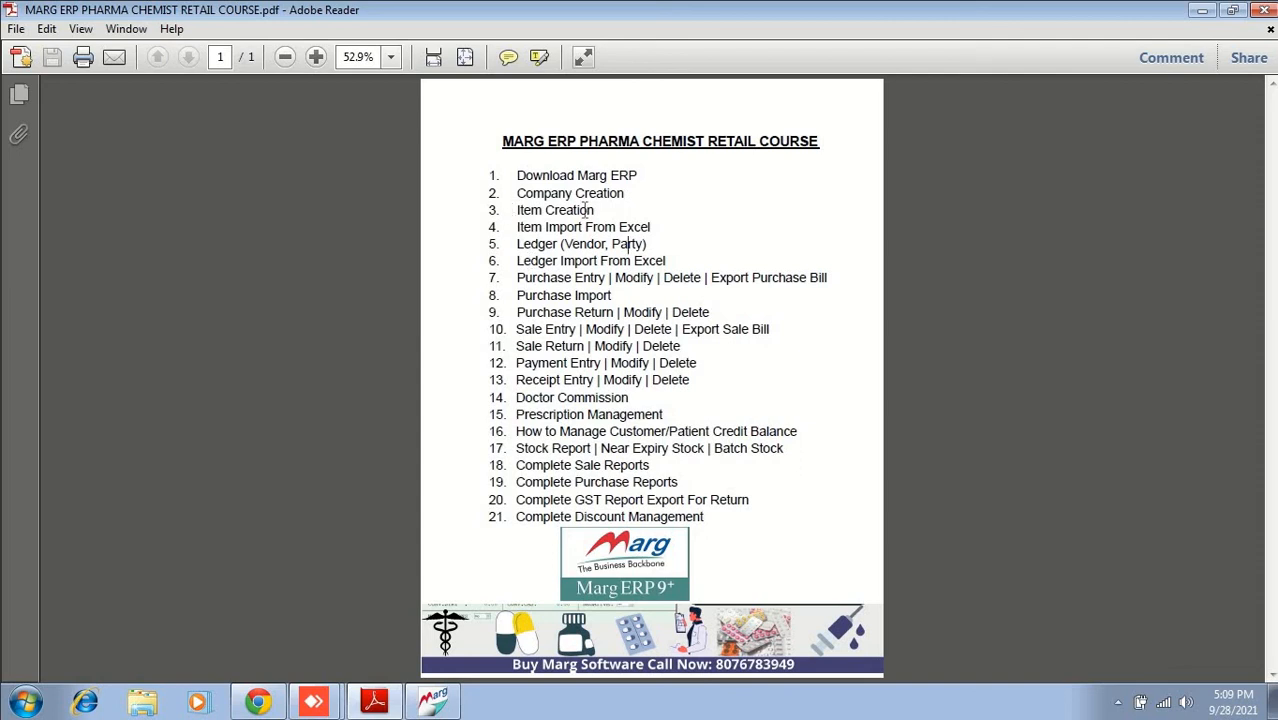
{"action": "left_click_drag", "start_coordinate": [596, 212], "coordinate": [472, 152]}
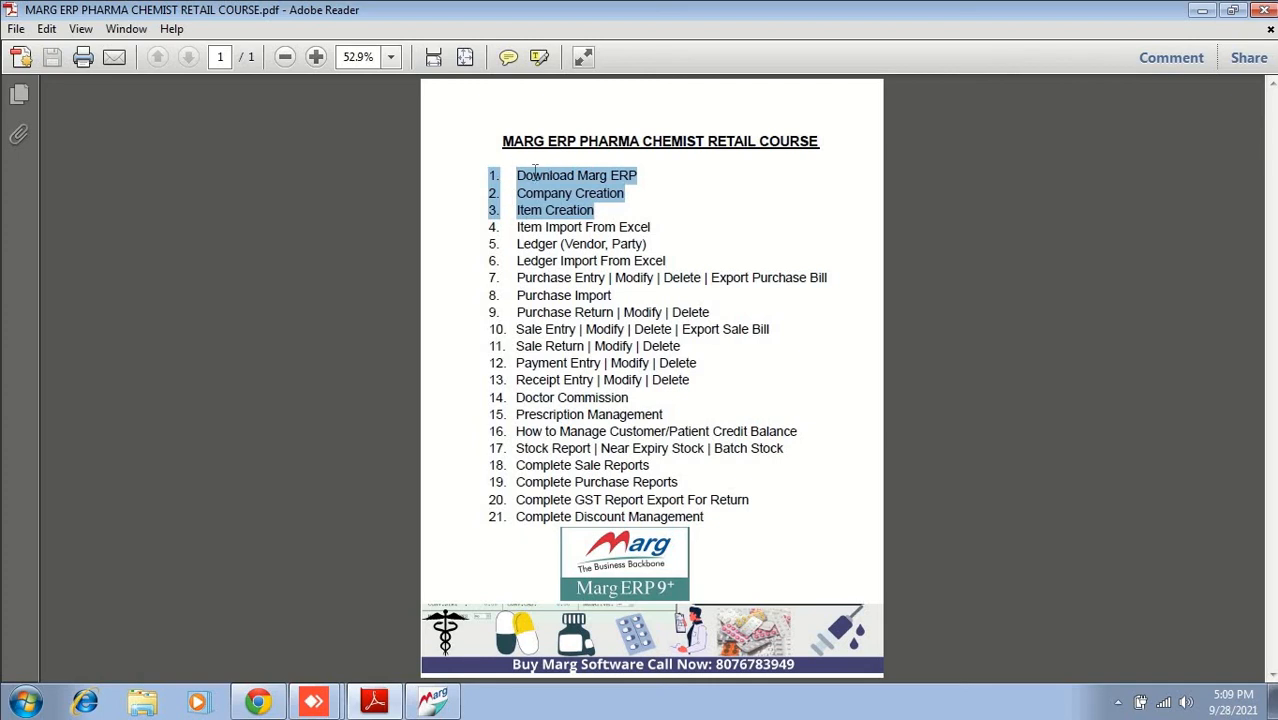
{"action": "left_click", "coordinate": [496, 226]}
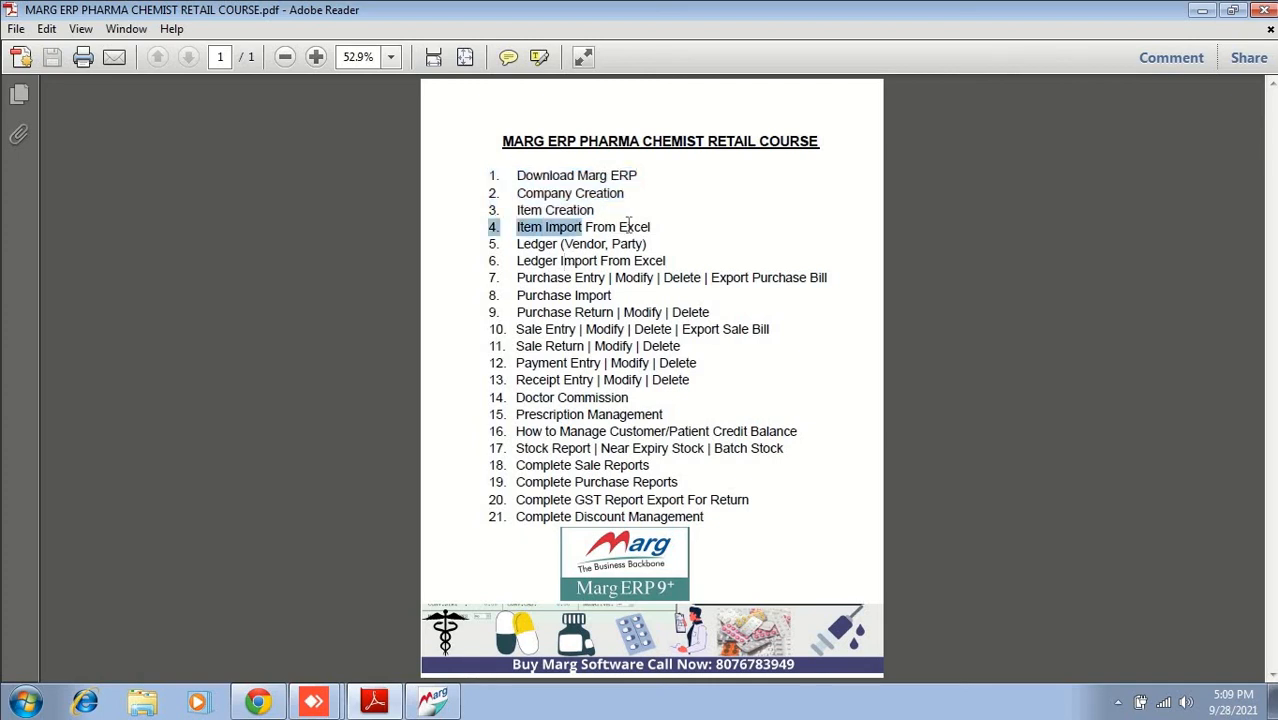